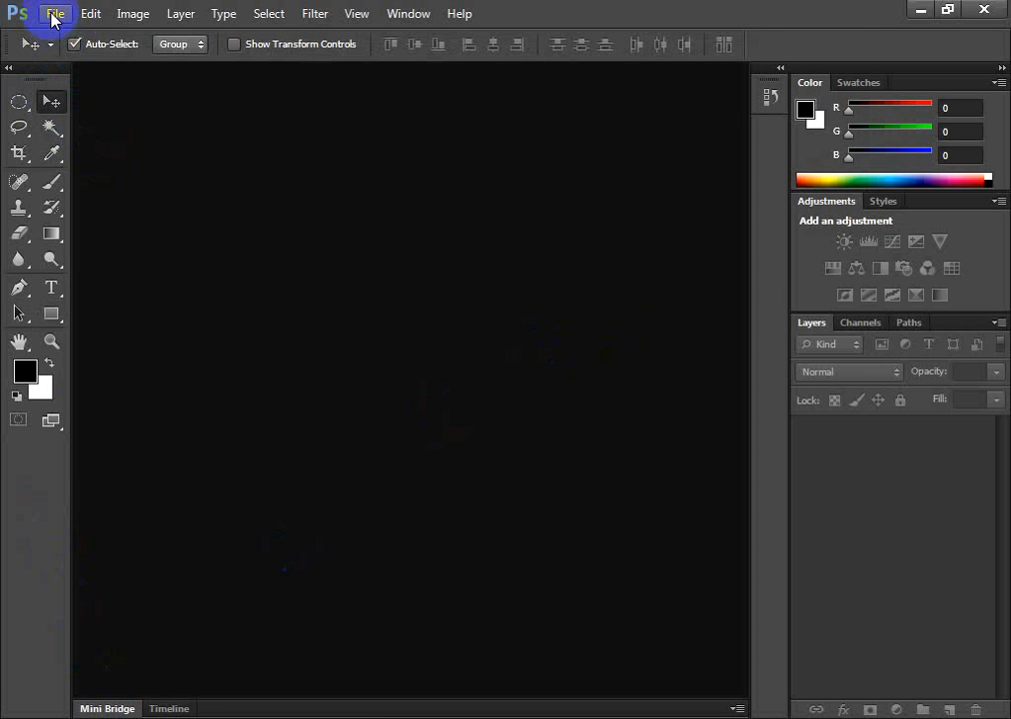
Open the Cuda Single Page Portfolio design from the Cuda-Single-Page-Portfolio folder on the desktop and accept the missing fonts
click(55, 15)
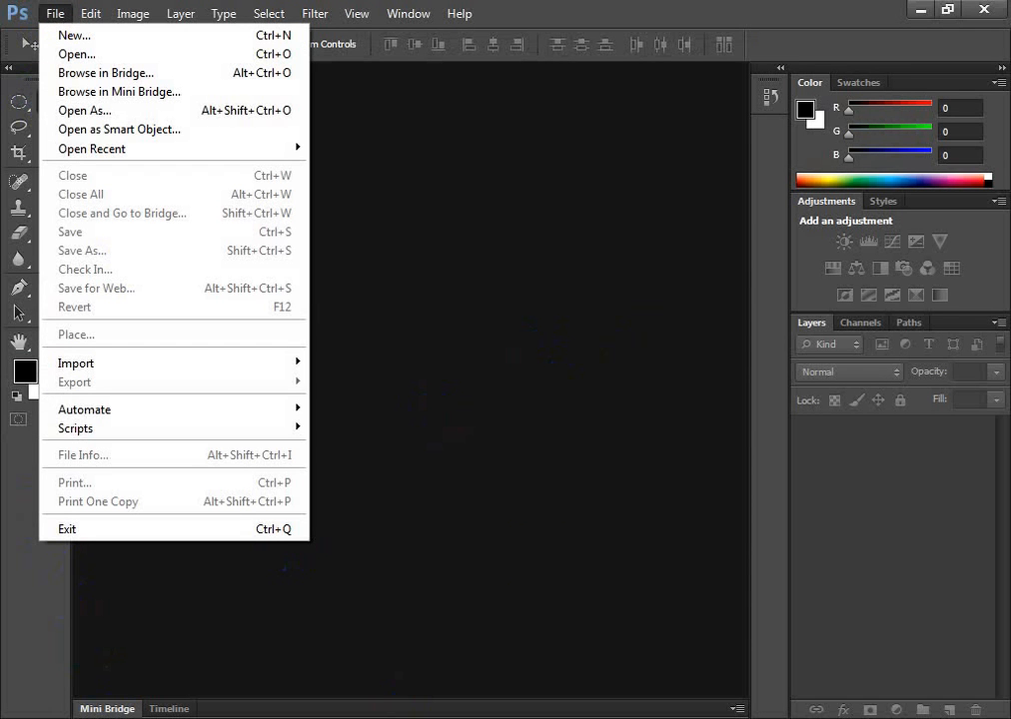
click(917, 11)
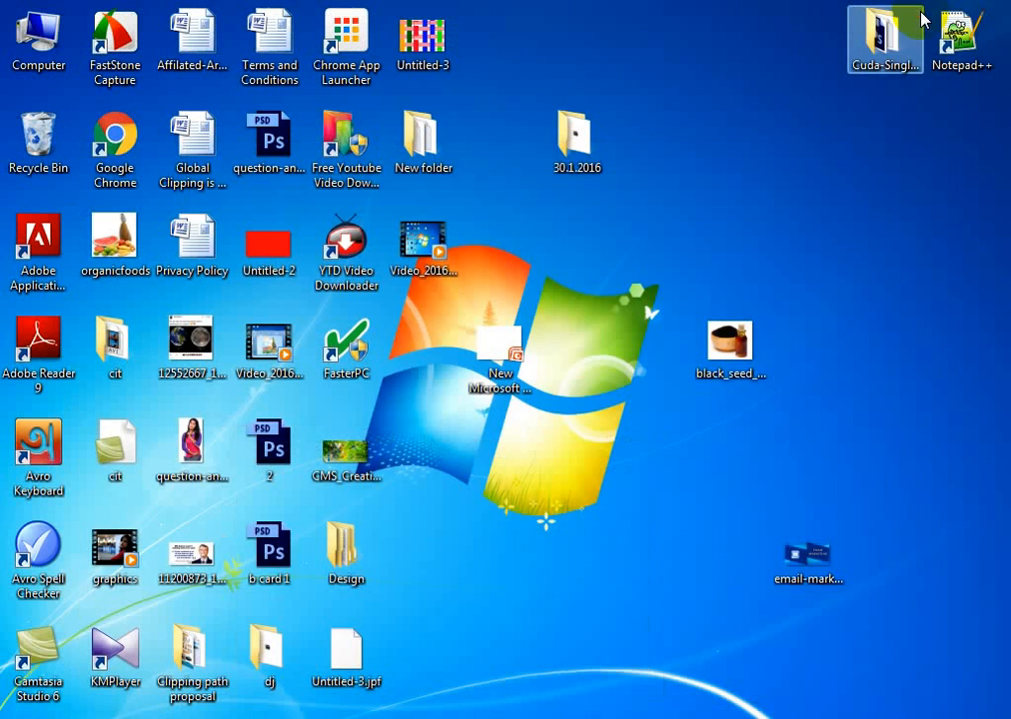
double_click(884, 35)
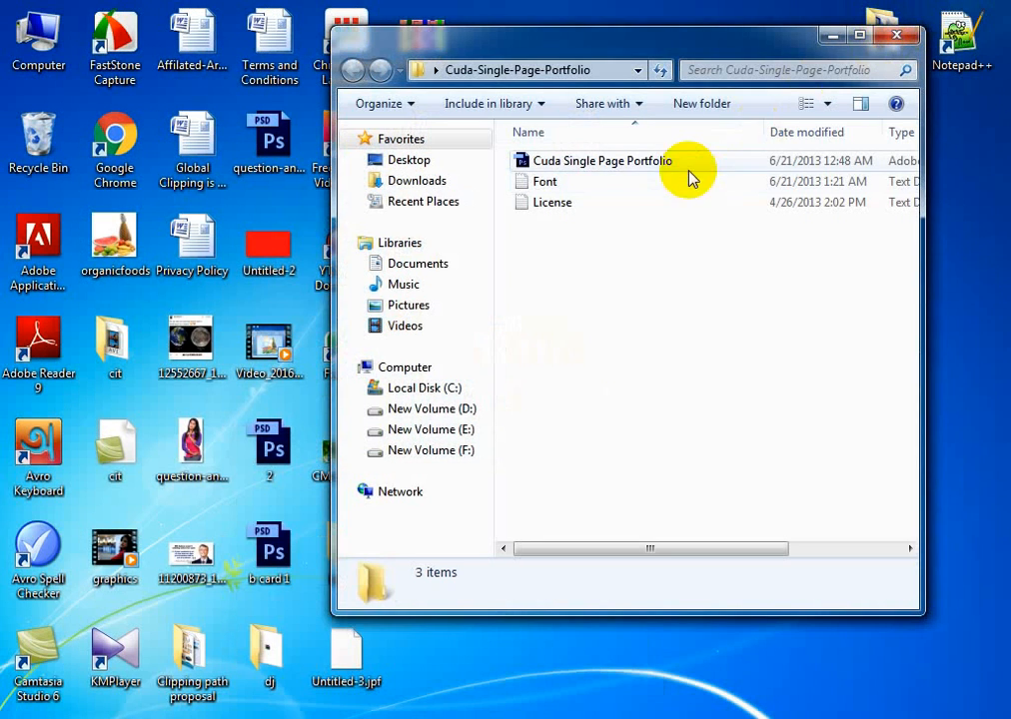
double_click(656, 162)
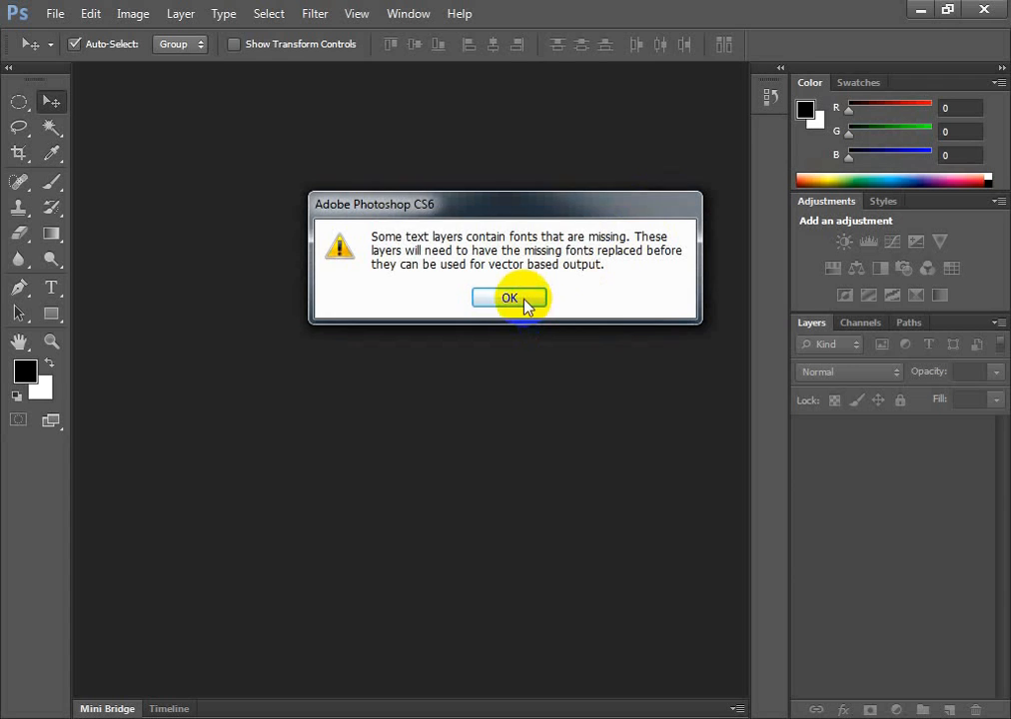
click(509, 299)
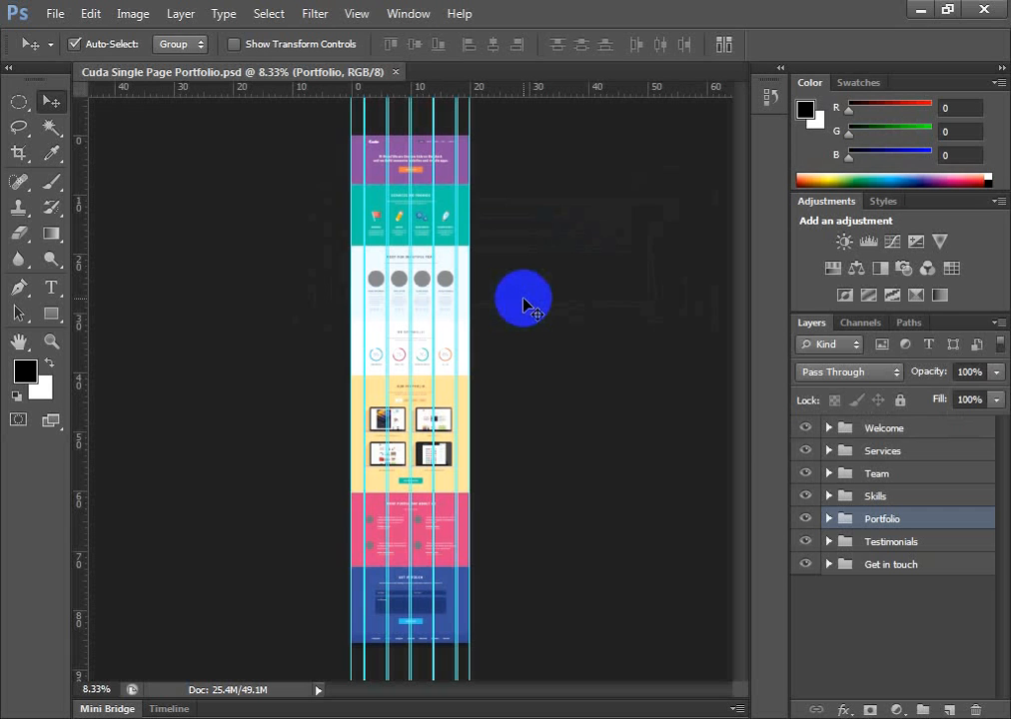
click(55, 13)
click(55, 13)
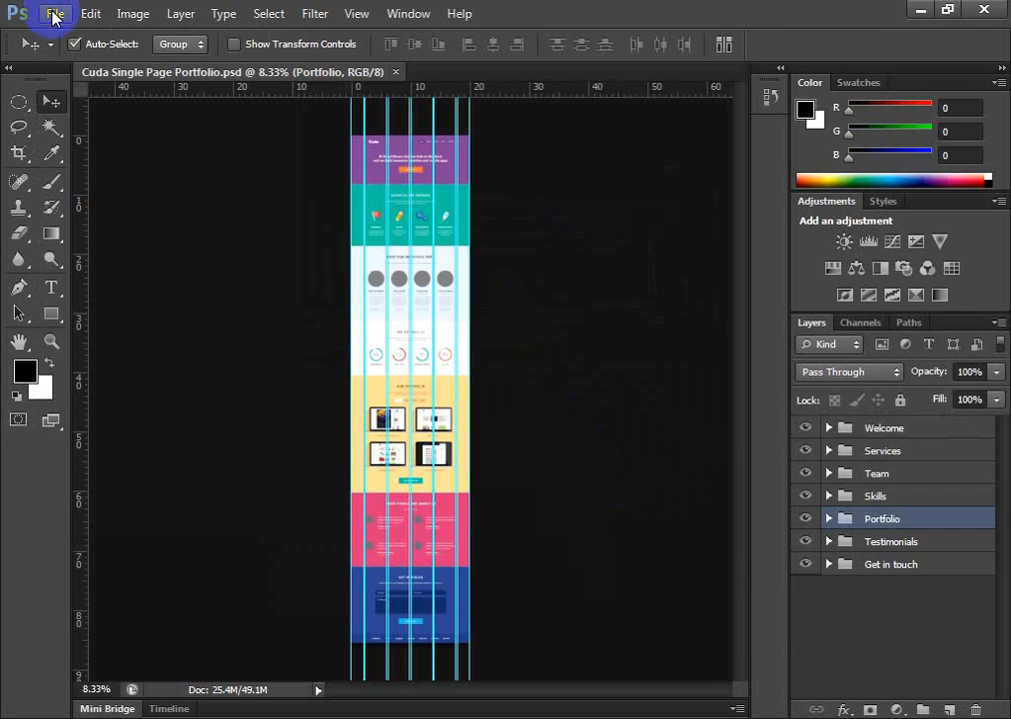
click(56, 14)
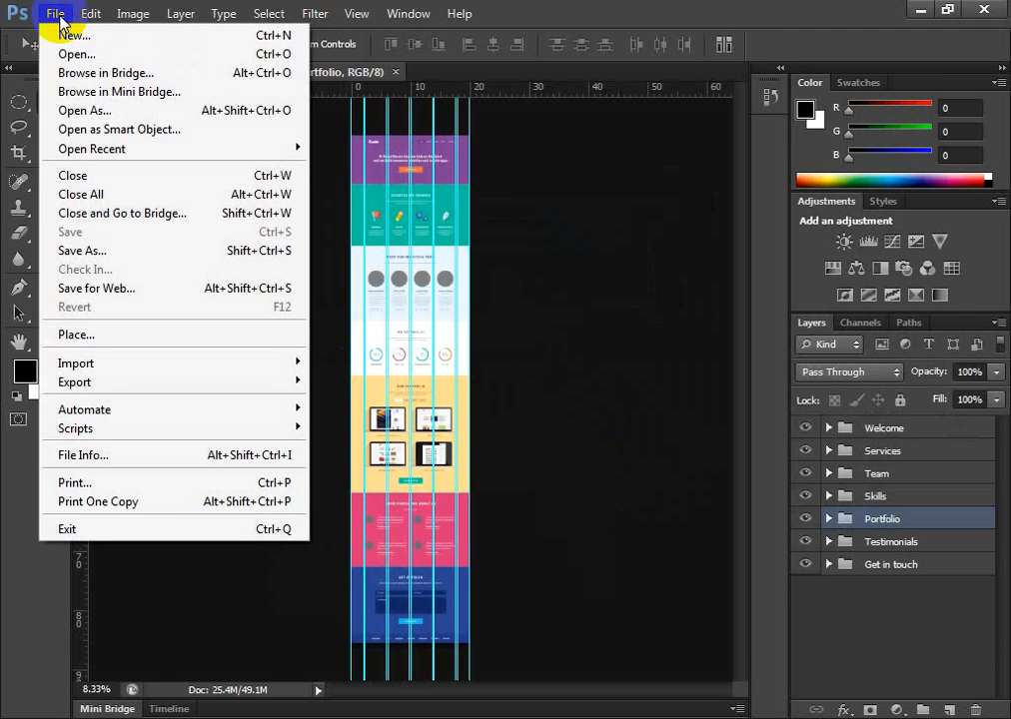
click(56, 14)
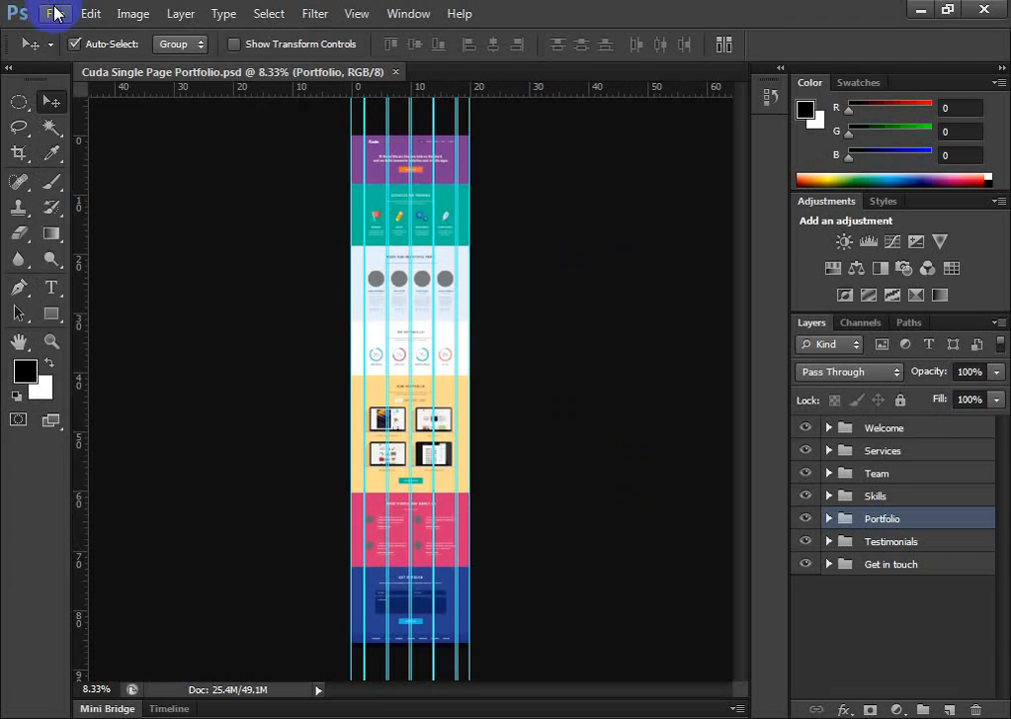
Start a new document with the Custom preset and measure its dimensions in pixels
click(56, 14)
click(38, 15)
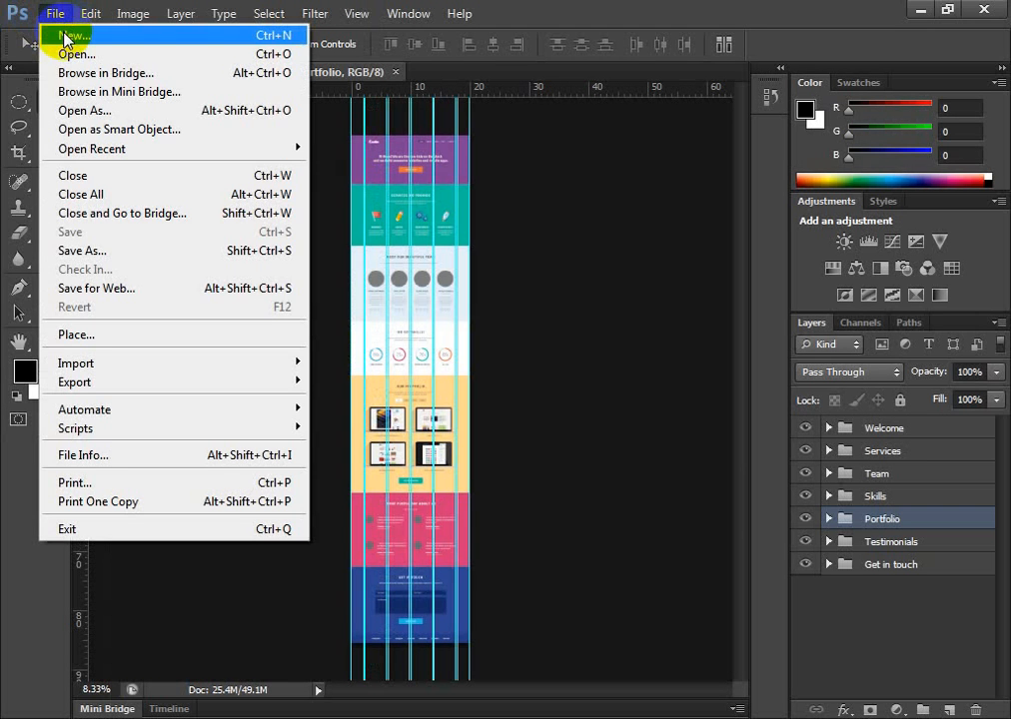
click(63, 36)
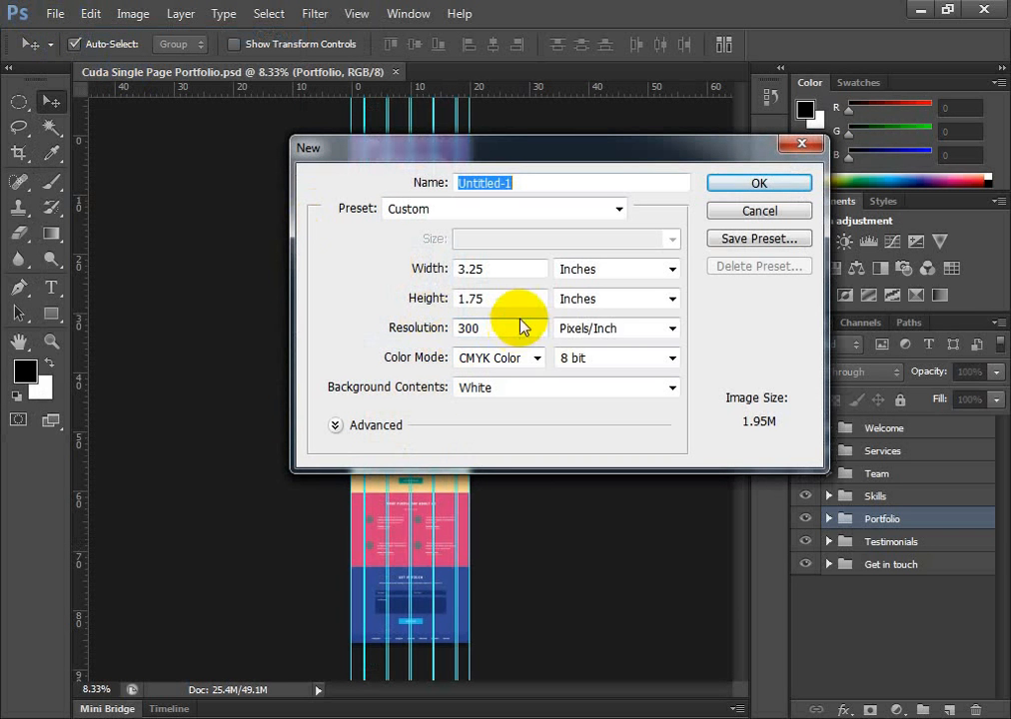
click(618, 209)
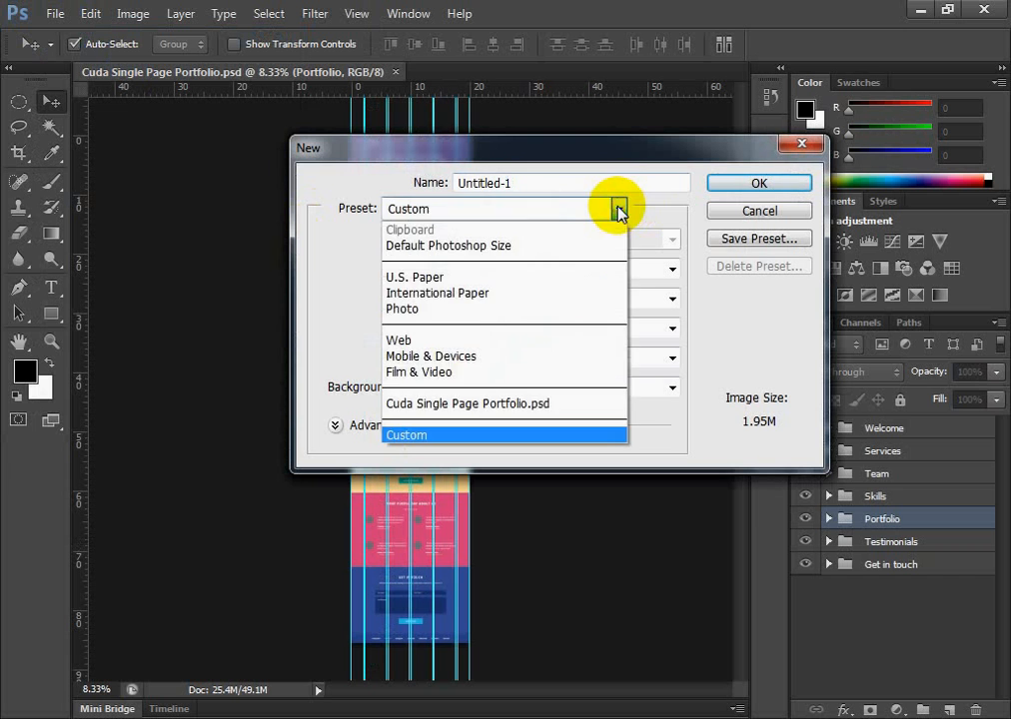
click(619, 209)
click(619, 210)
click(619, 210)
click(619, 210)
click(620, 210)
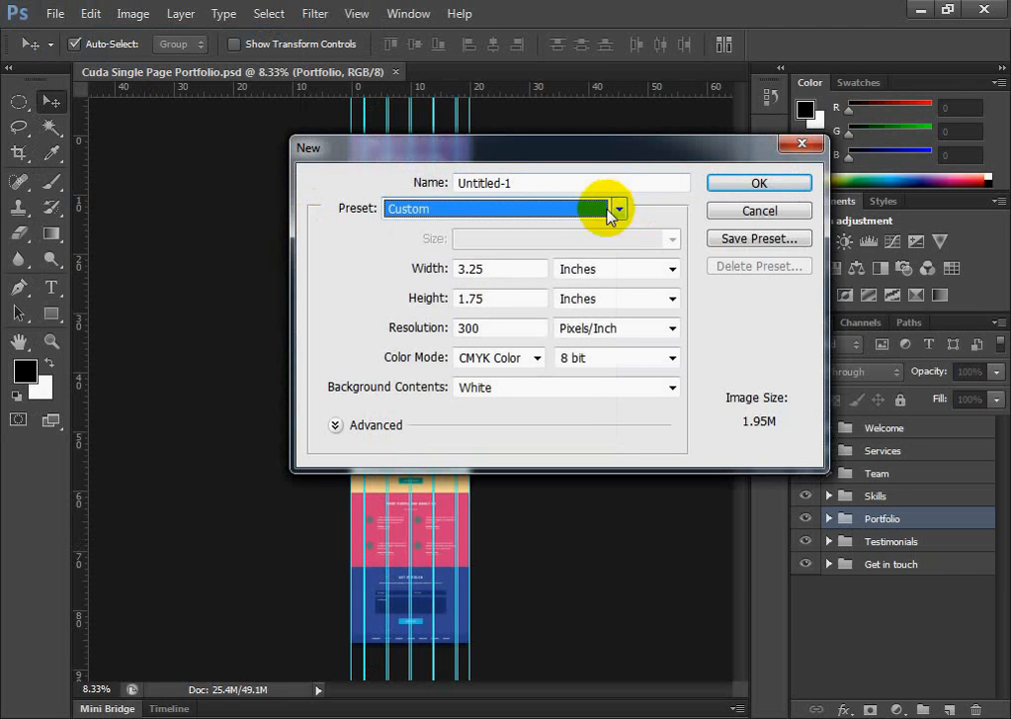
click(672, 269)
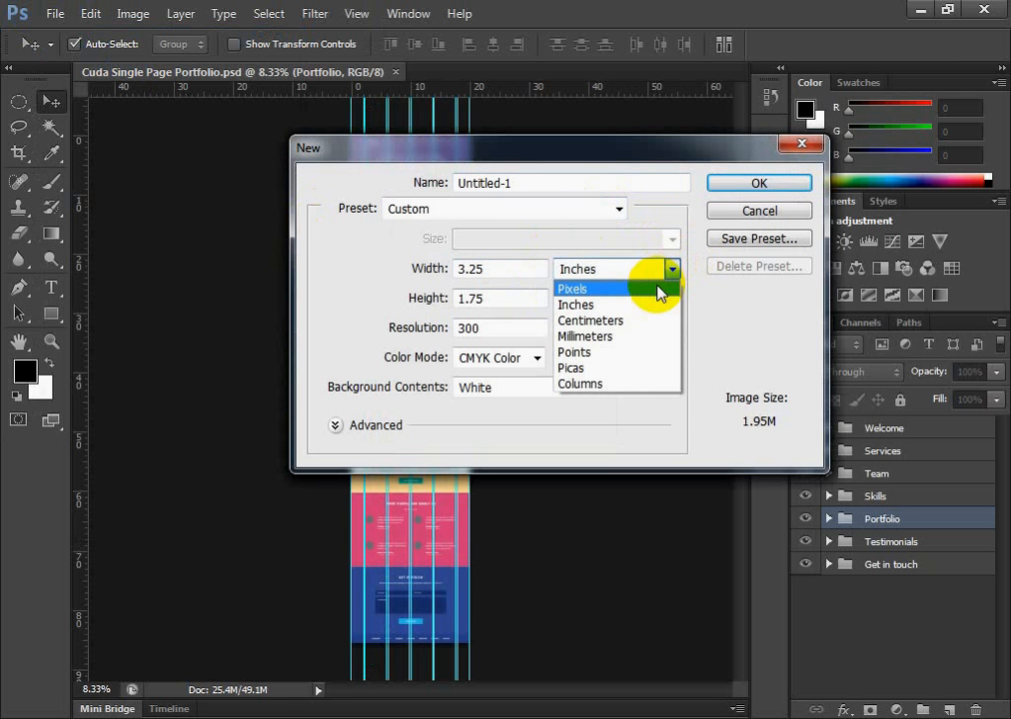
click(657, 290)
Set the resolution to 72 pixels/inch and create the new document
click(508, 271)
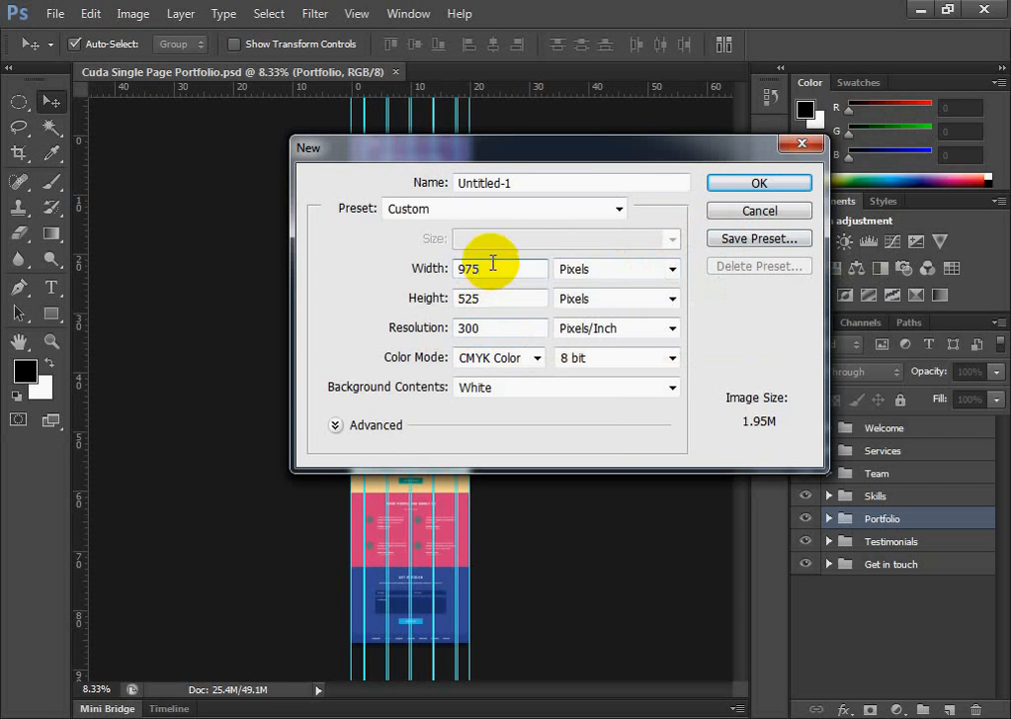
click(492, 328)
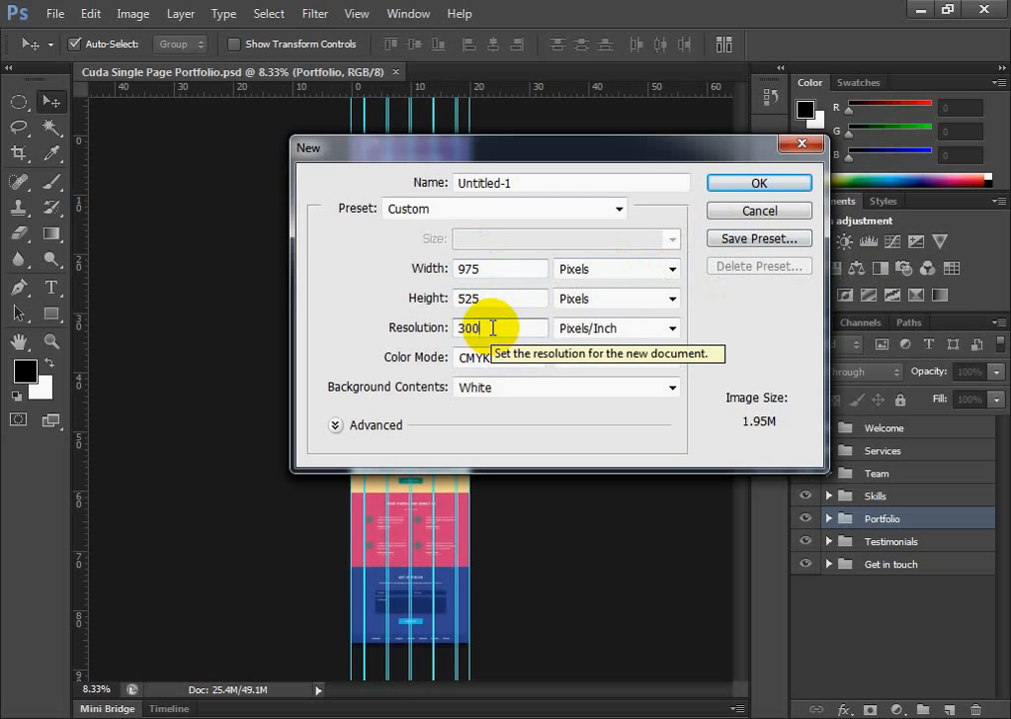
key(BackSpace)
key(BackSpace)
key(BackSpace)
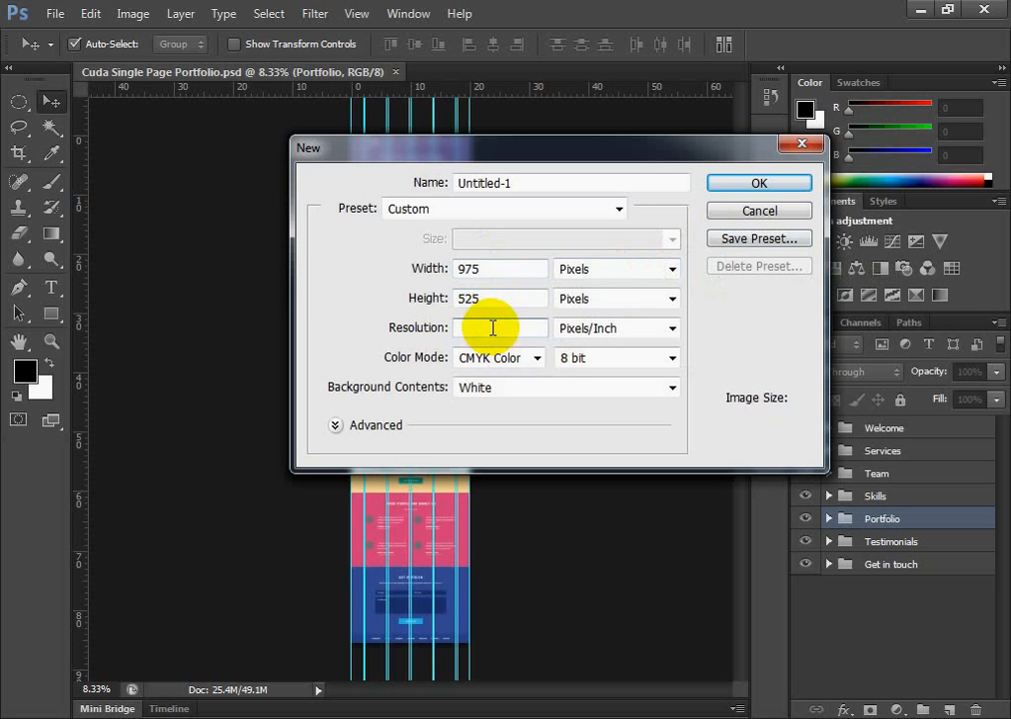
text(72)
click(519, 269)
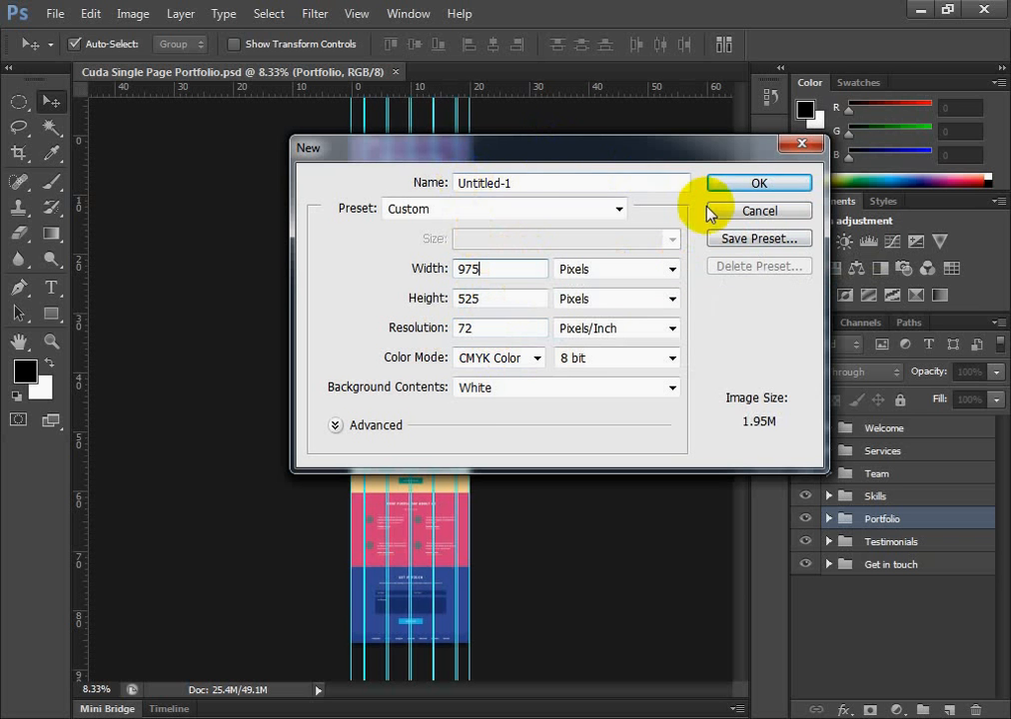
click(774, 187)
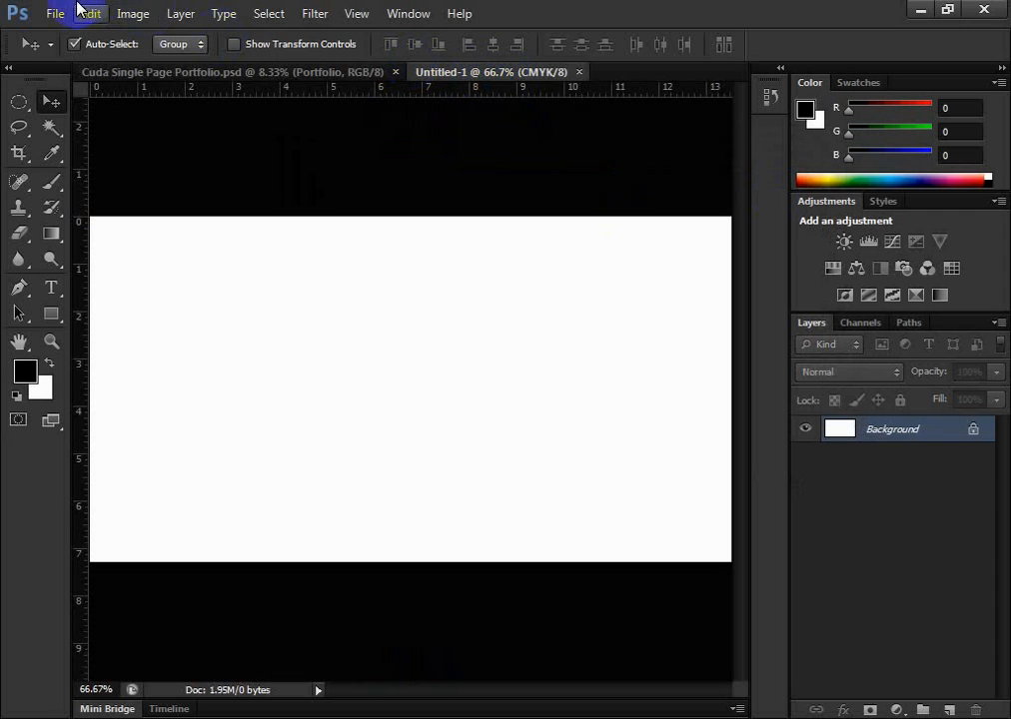
Compare the portfolio design with the blank CMYK document, and close the blank one
click(188, 74)
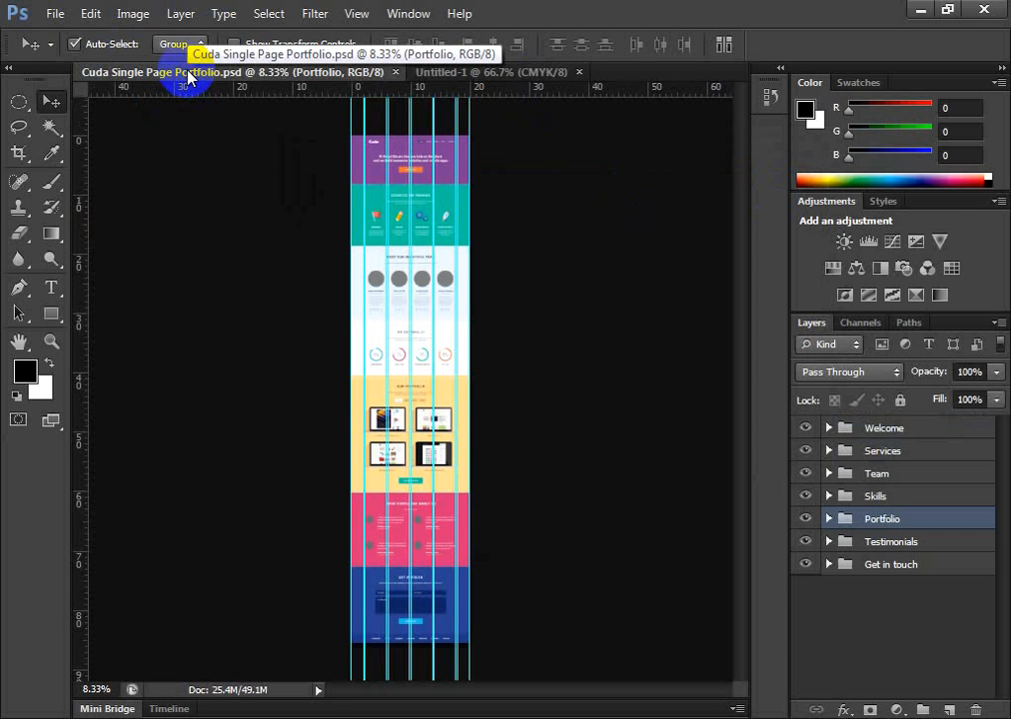
click(520, 80)
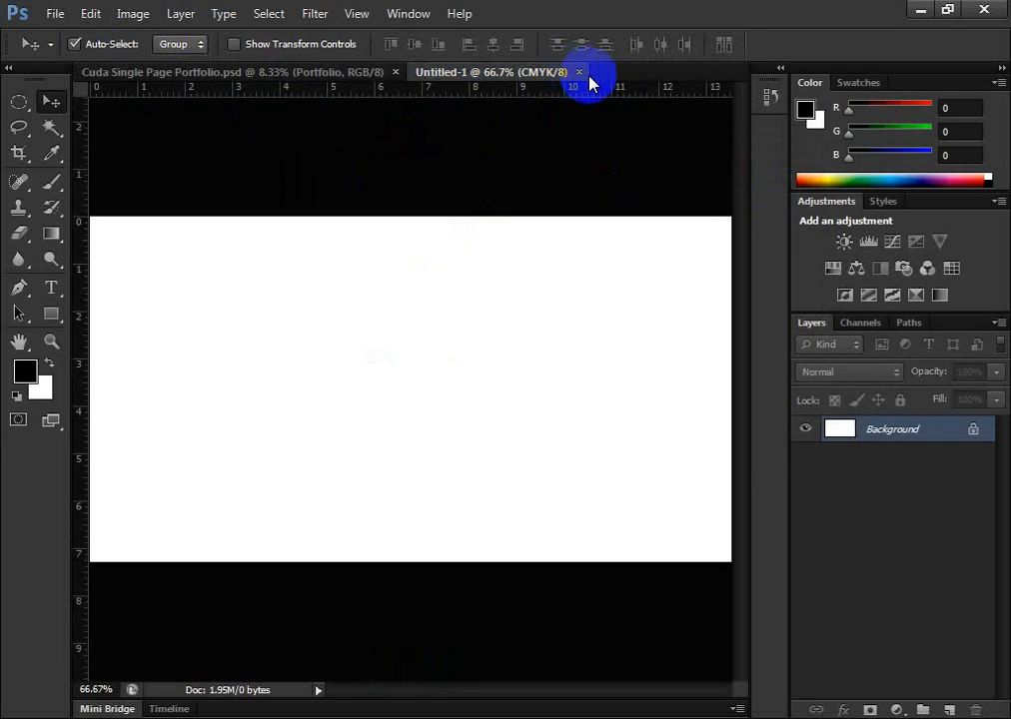
click(580, 73)
Create another blank document with the color mode set to RGB Color
click(55, 13)
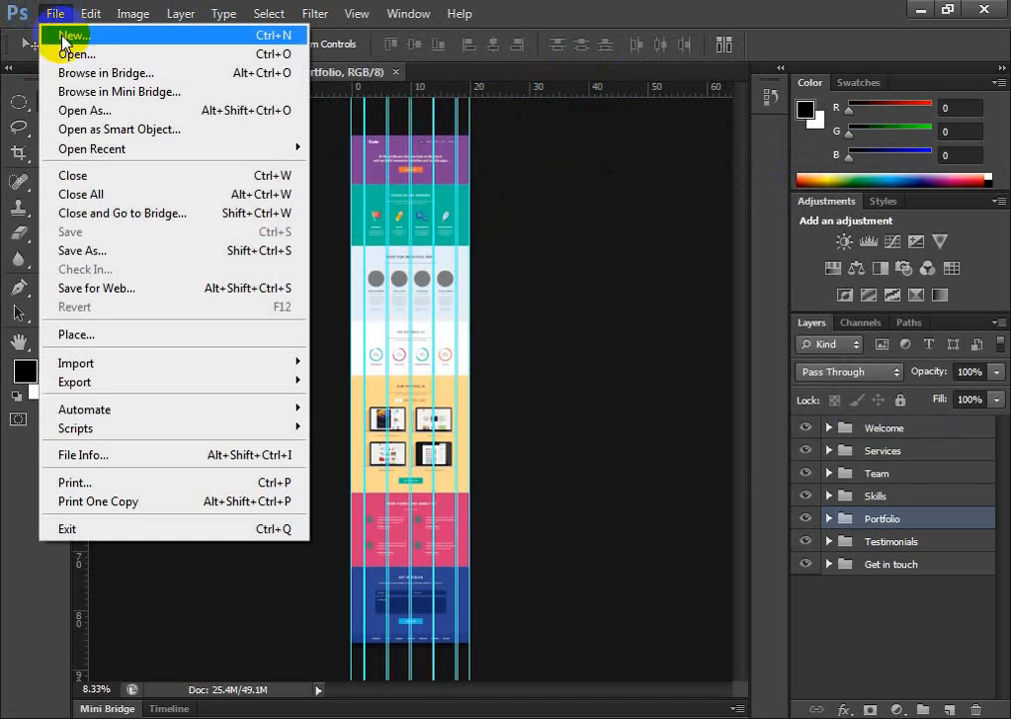
click(52, 36)
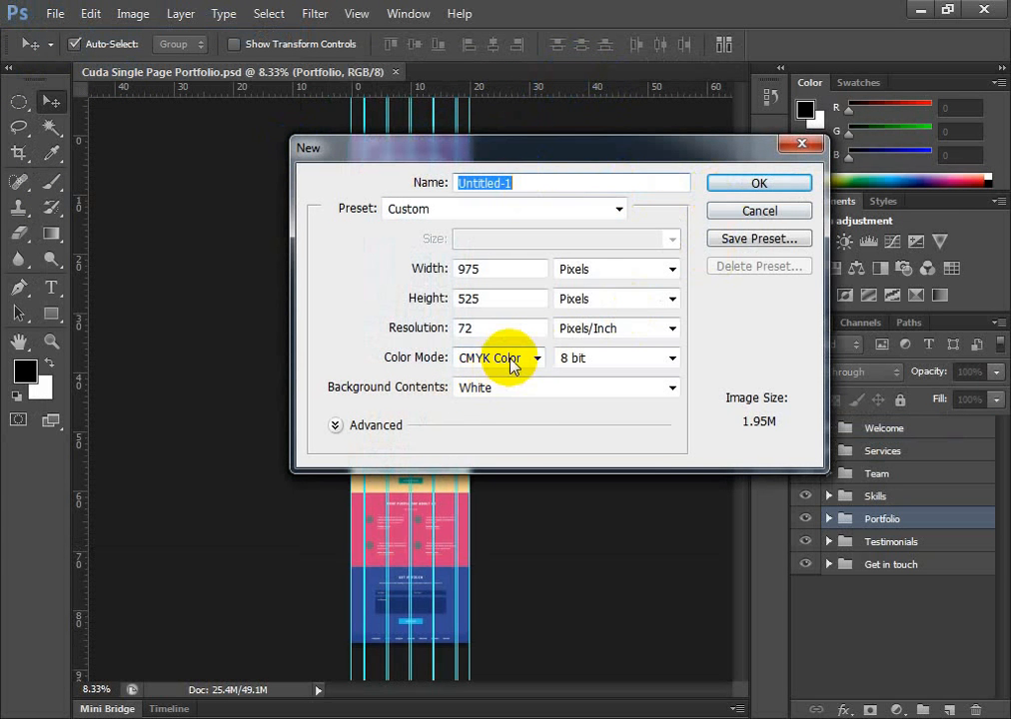
click(512, 362)
click(503, 410)
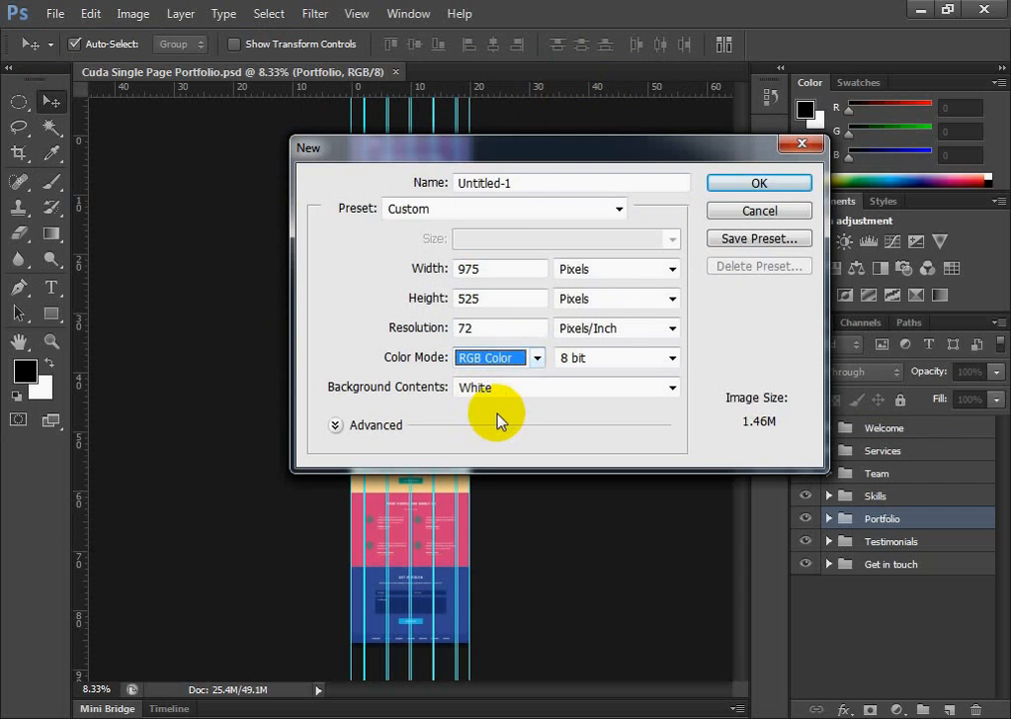
click(757, 184)
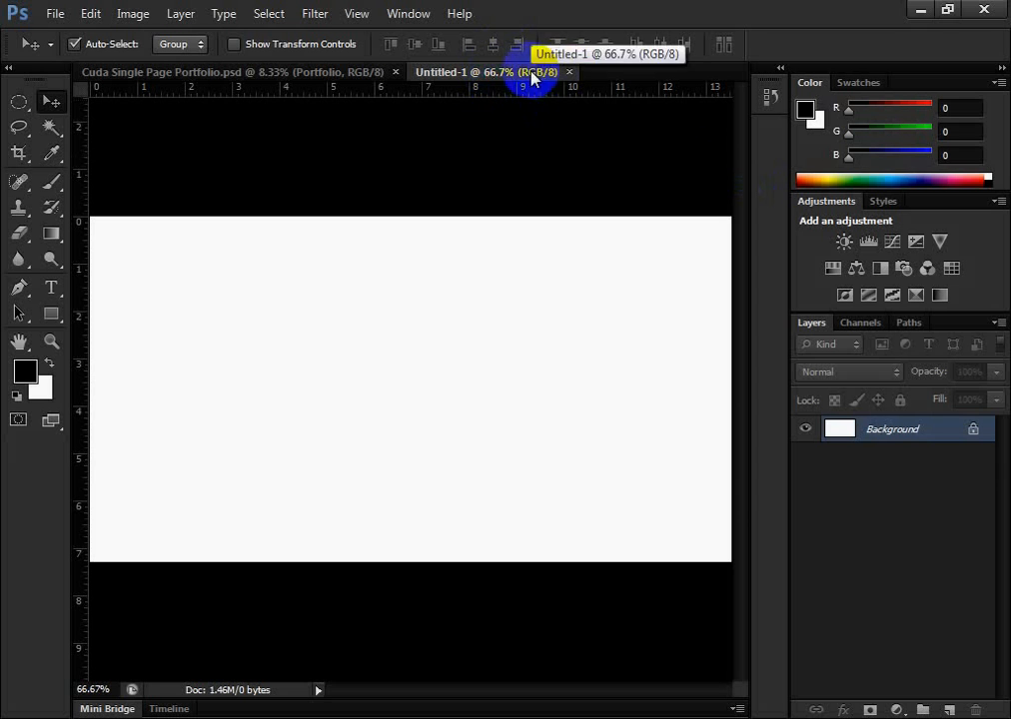
Switch to the Cuda Single Page Portfolio design and examine its purple header section at 66.7% zoom
click(271, 72)
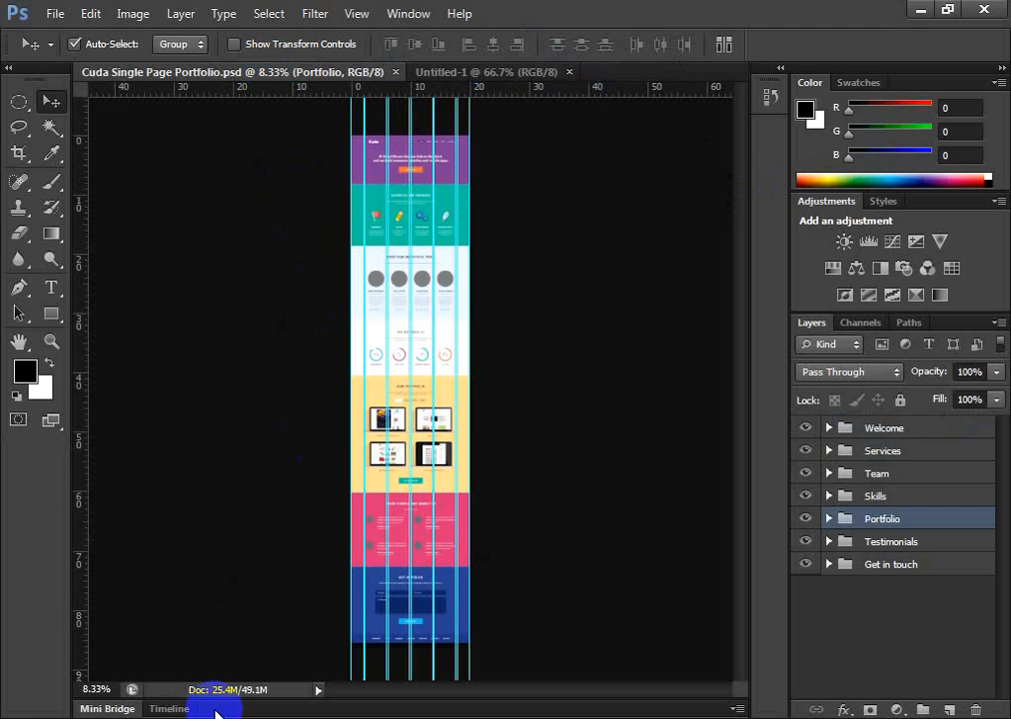
key(ctrl+plus)
key(ctrl+plus)
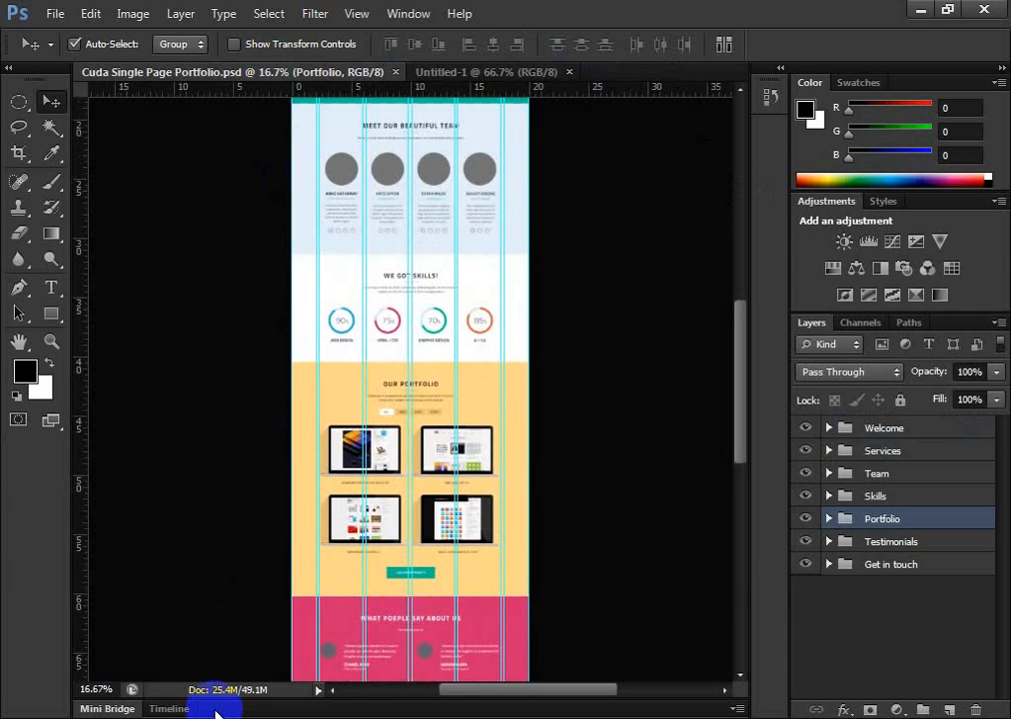
key(ctrl+plus)
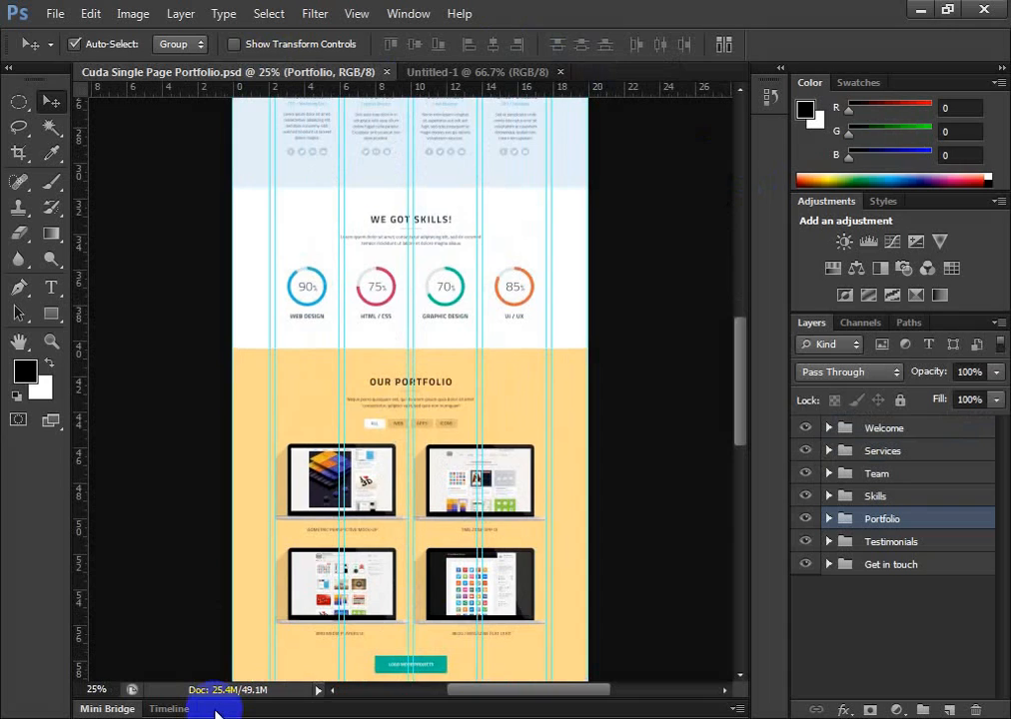
key(ctrl+plus)
key(ctrl+plus)
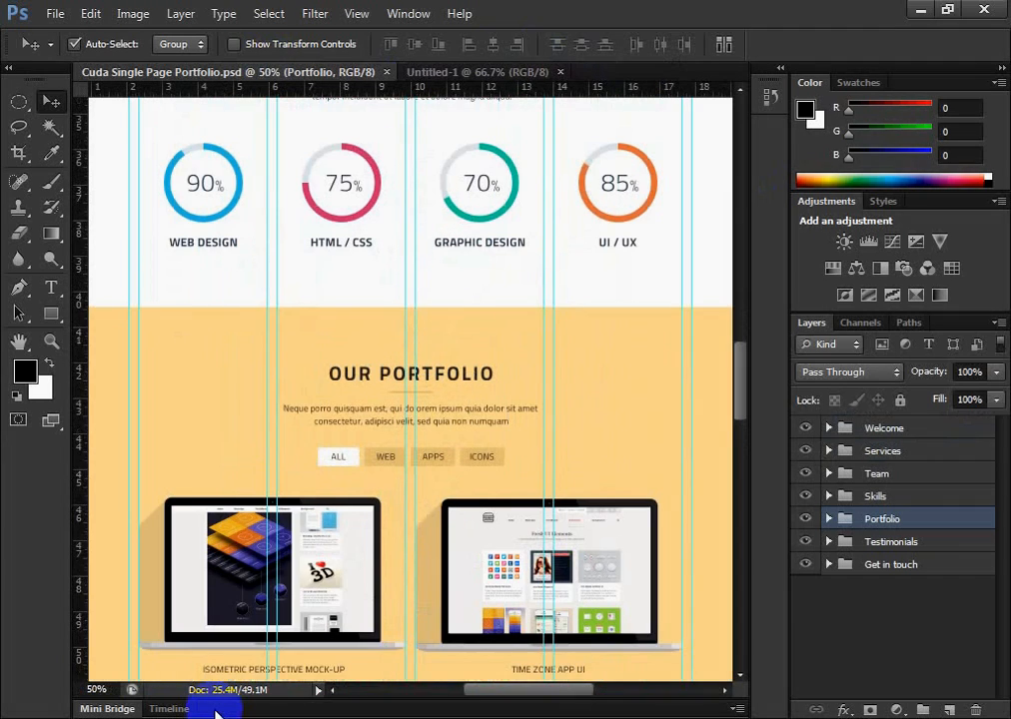
key(ctrl+plus)
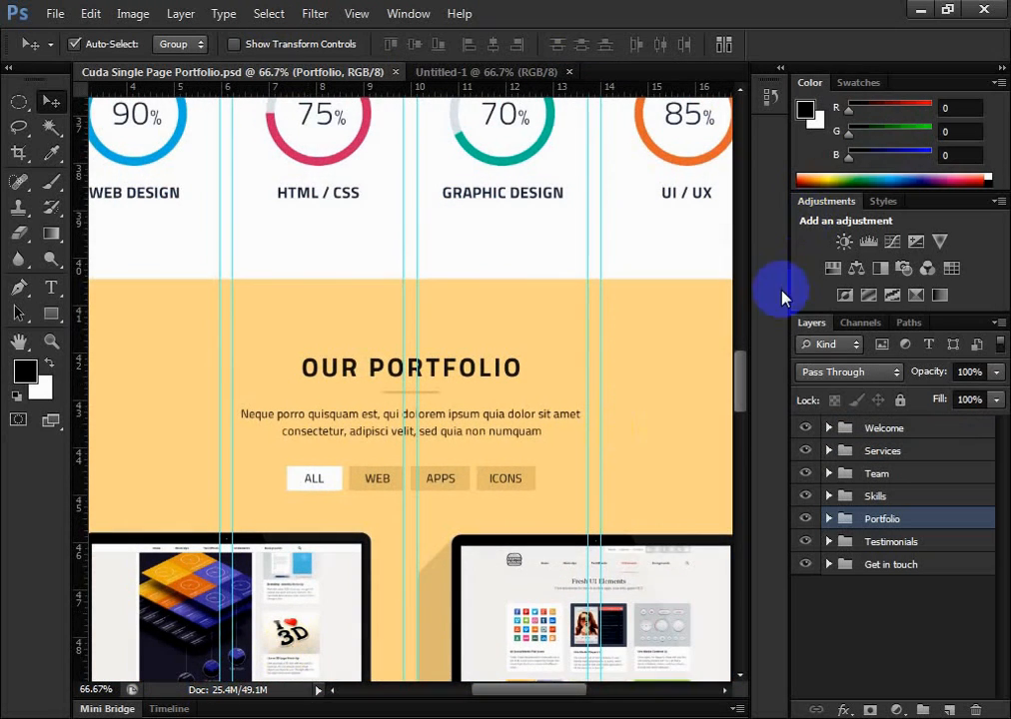
drag(737, 383, 739, 210)
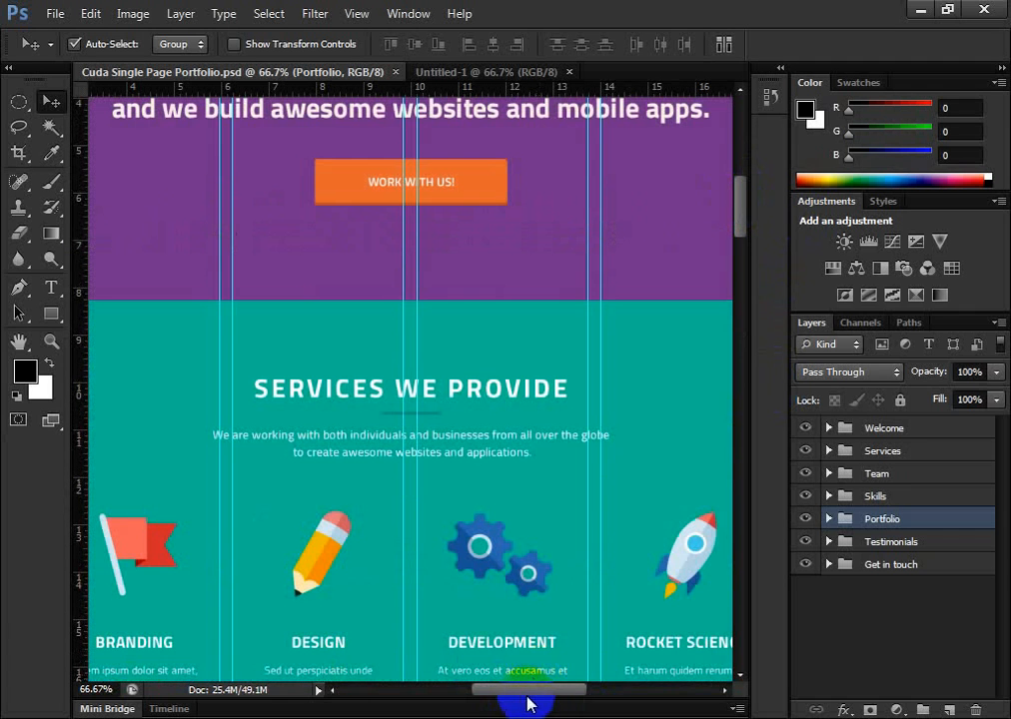
drag(525, 690, 492, 699)
scroll(610, 535, up, 4)
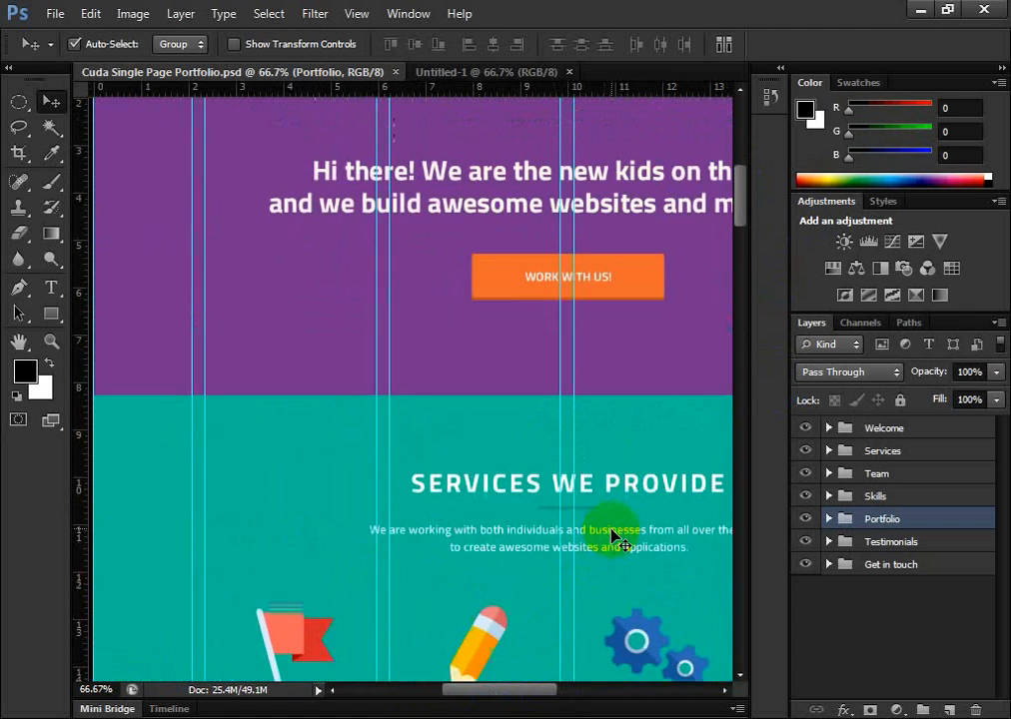
scroll(615, 533, up, 3)
scroll(615, 533, down, 2)
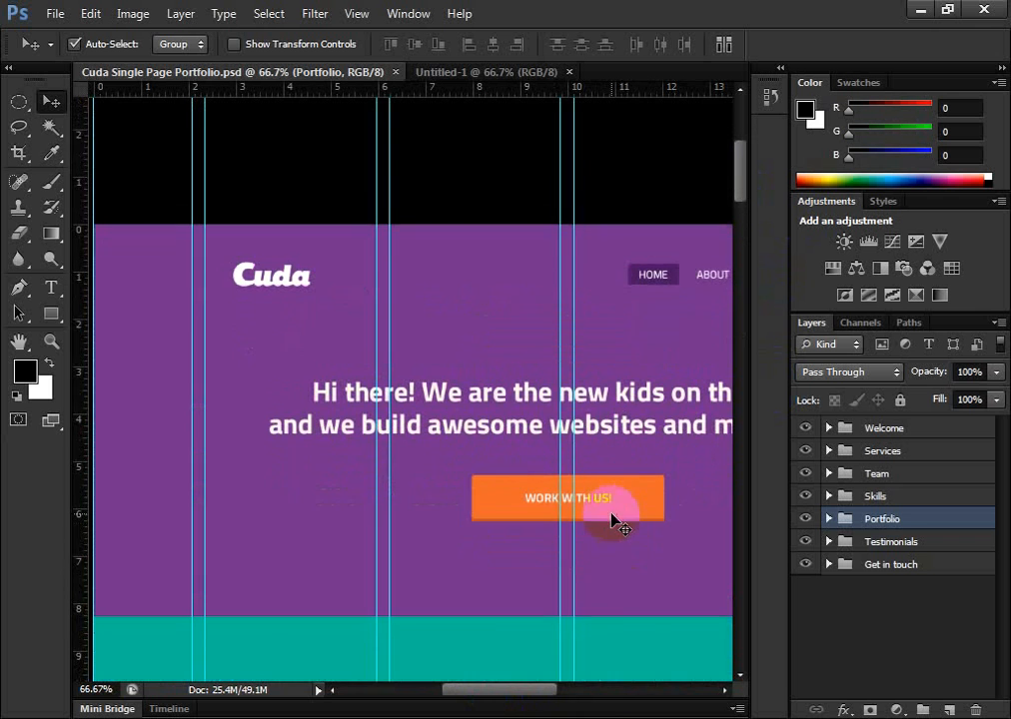
scroll(609, 510, up, 1)
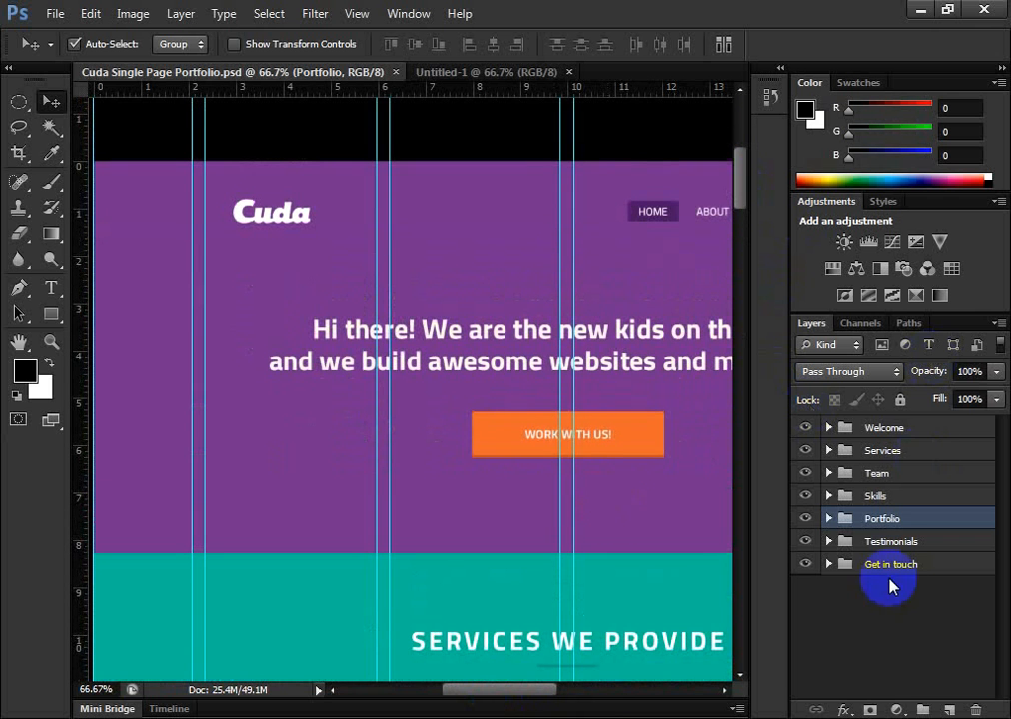
Hide the Layers panel and bring it back into the workspace
click(407, 14)
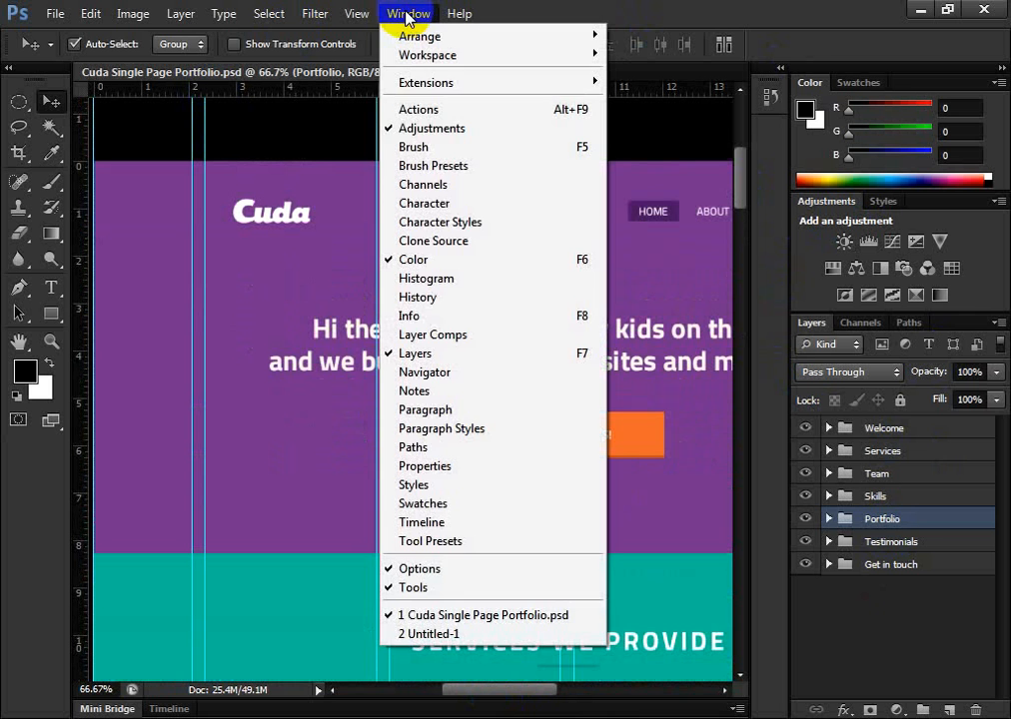
click(408, 14)
click(408, 14)
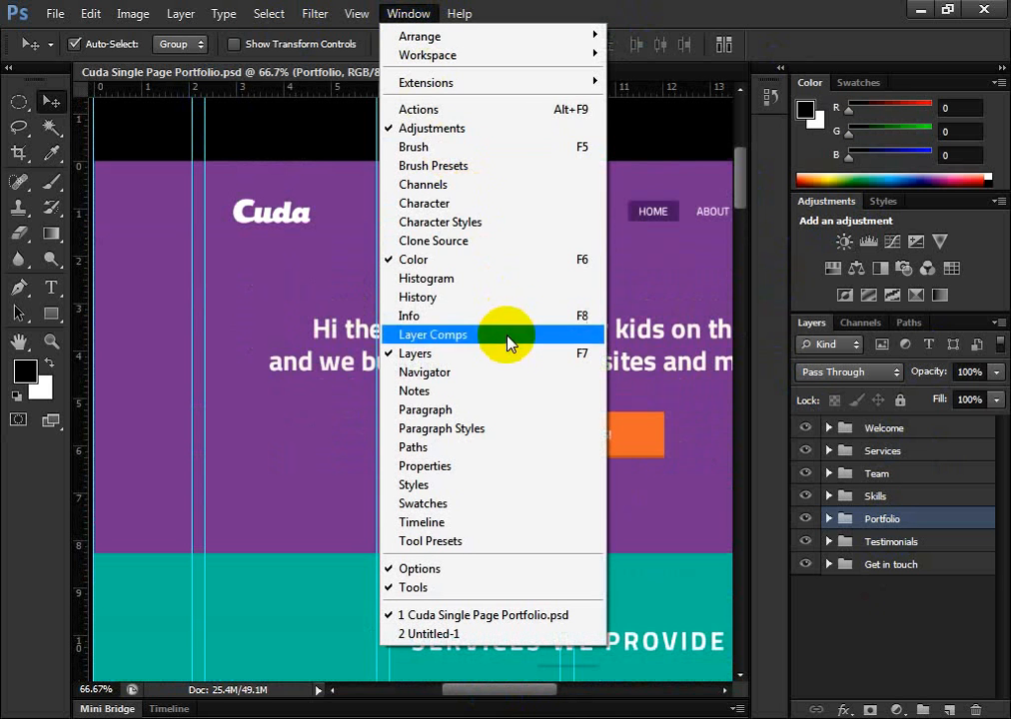
click(404, 12)
click(403, 12)
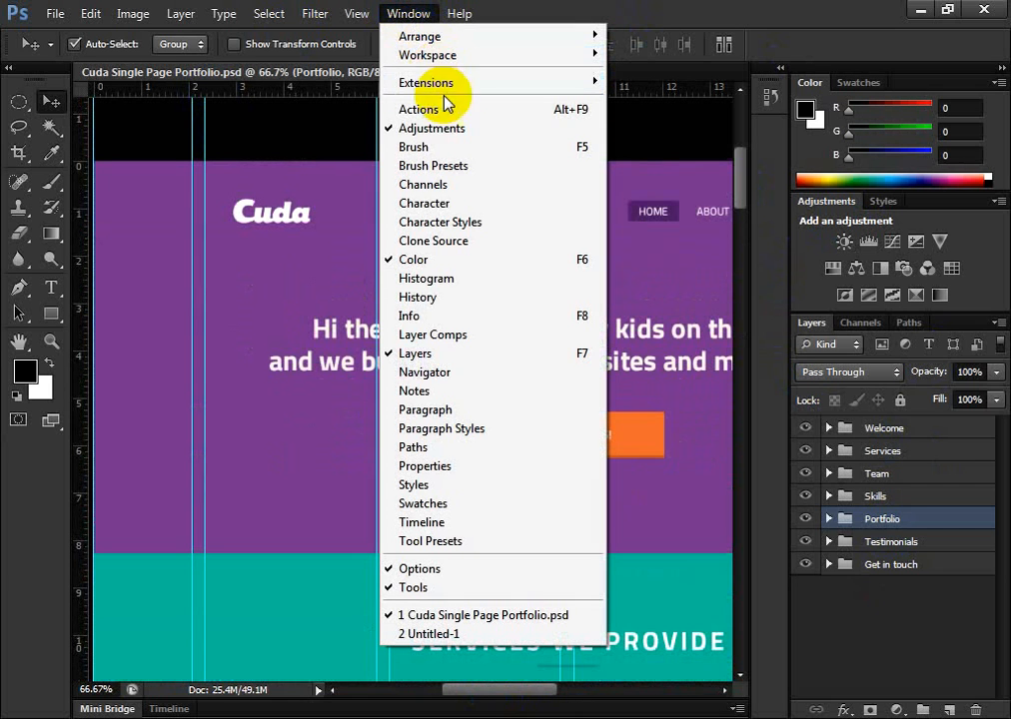
click(394, 360)
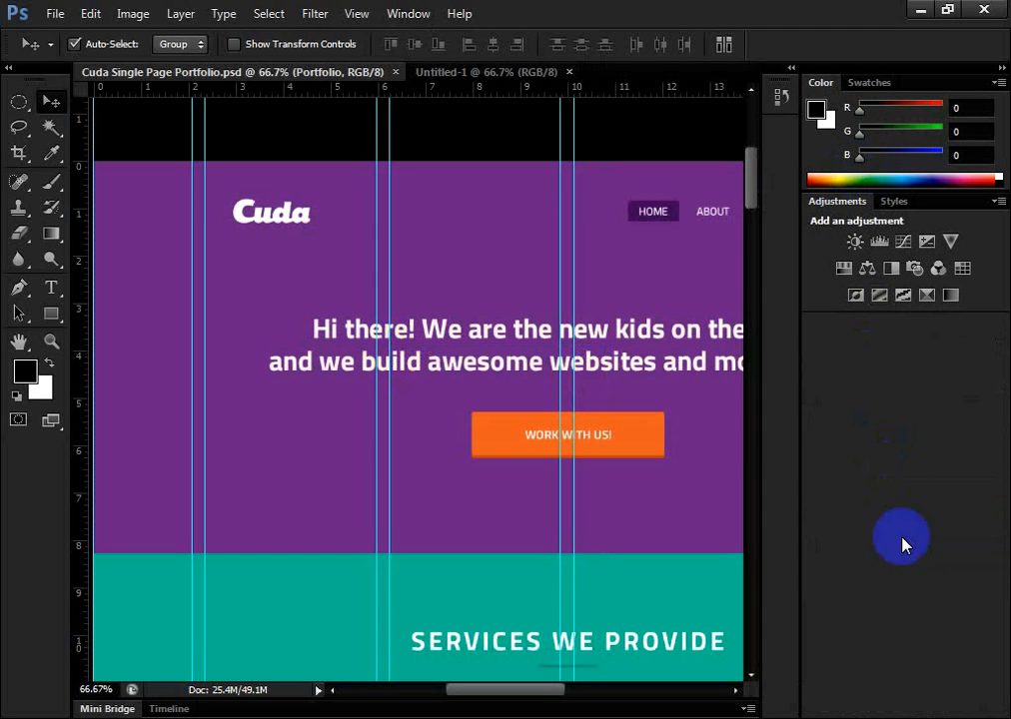
click(408, 13)
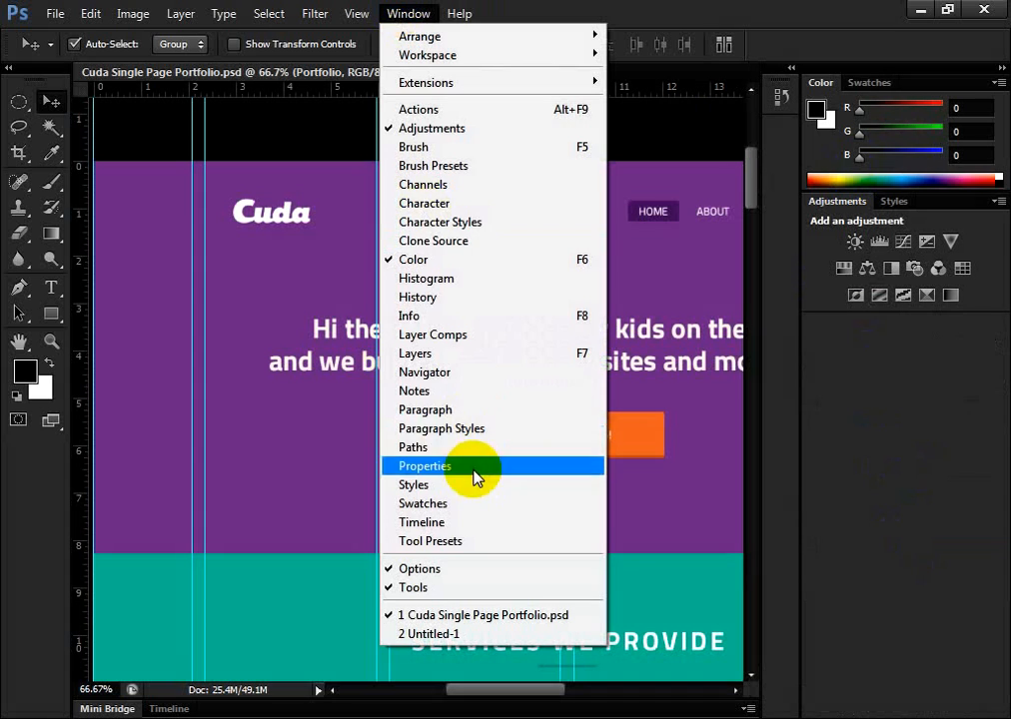
click(443, 358)
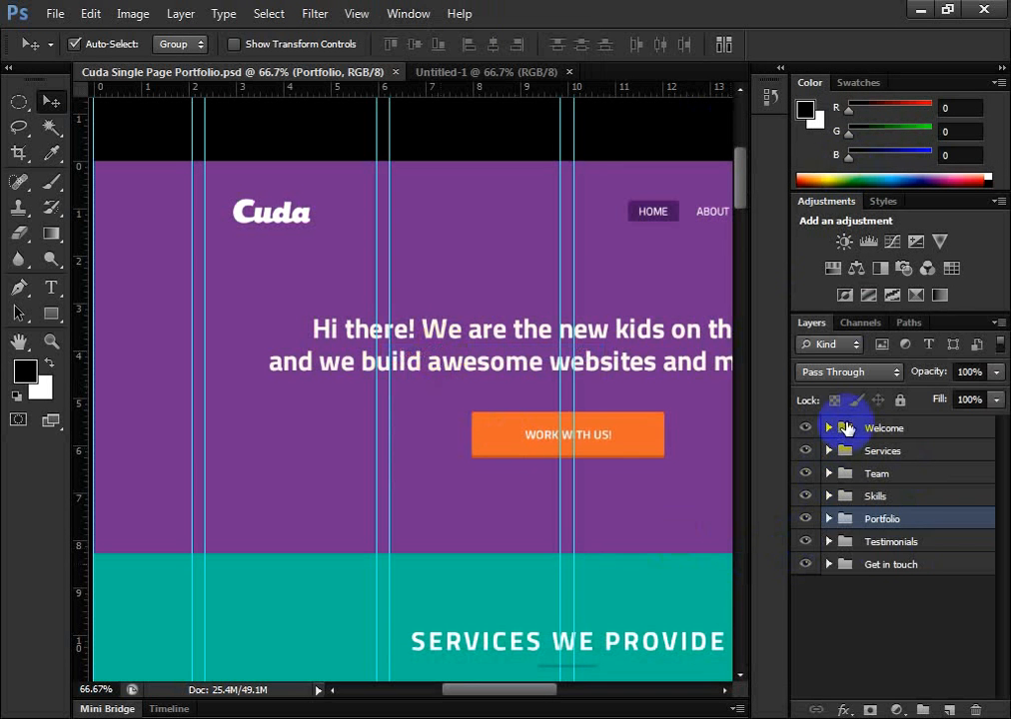
Display the History panel for the Cuda Single Page Portfolio document
click(409, 13)
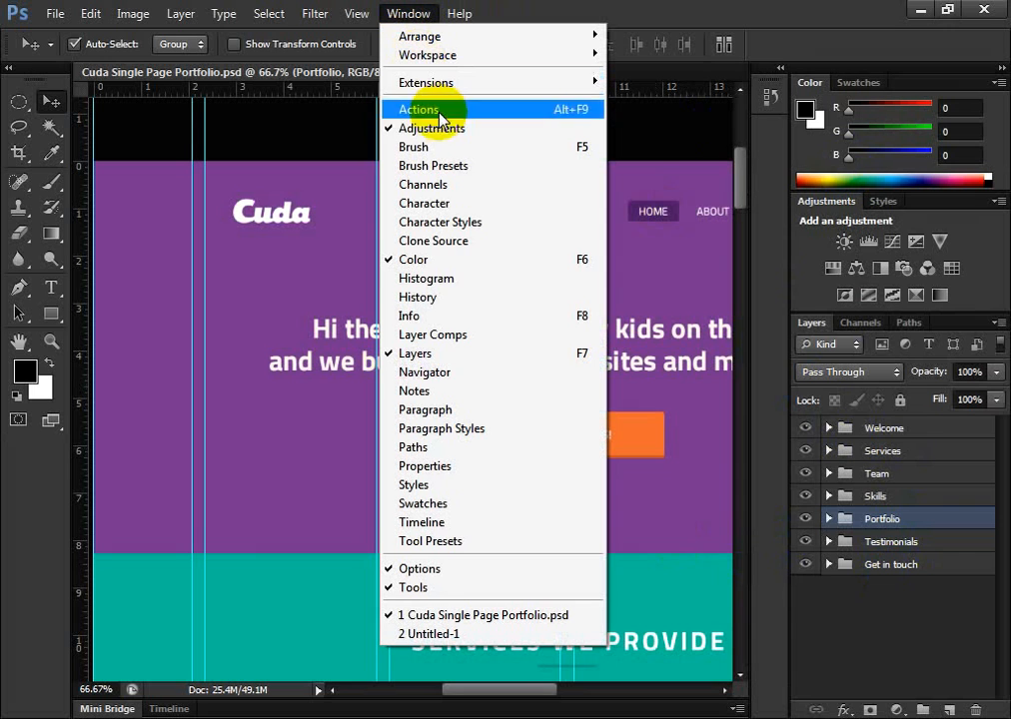
click(420, 297)
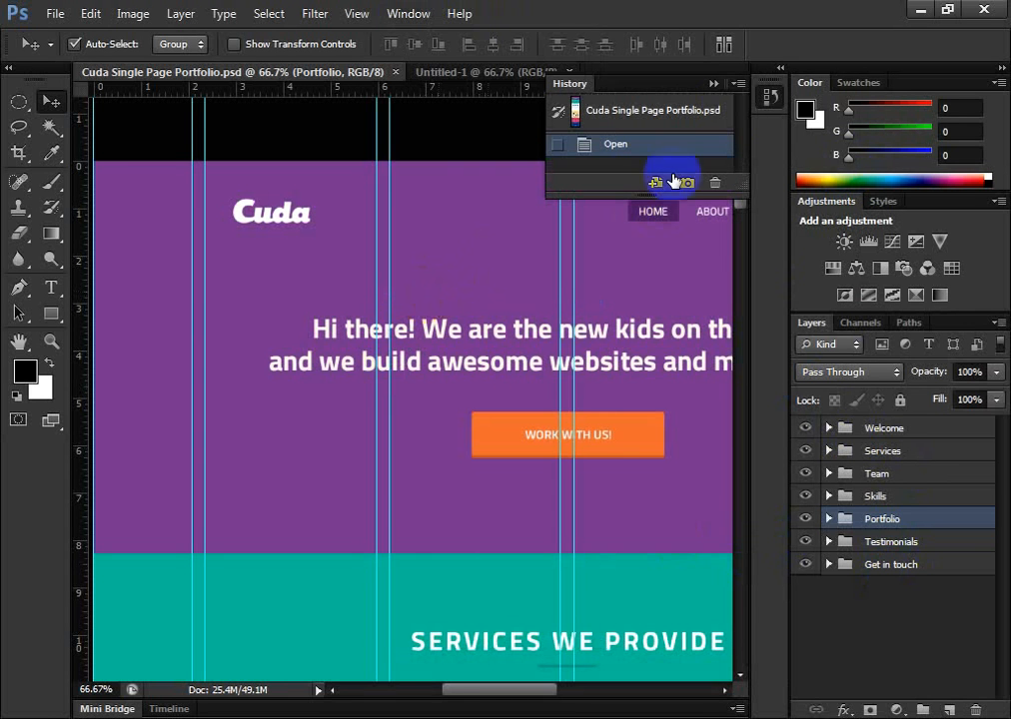
click(400, 13)
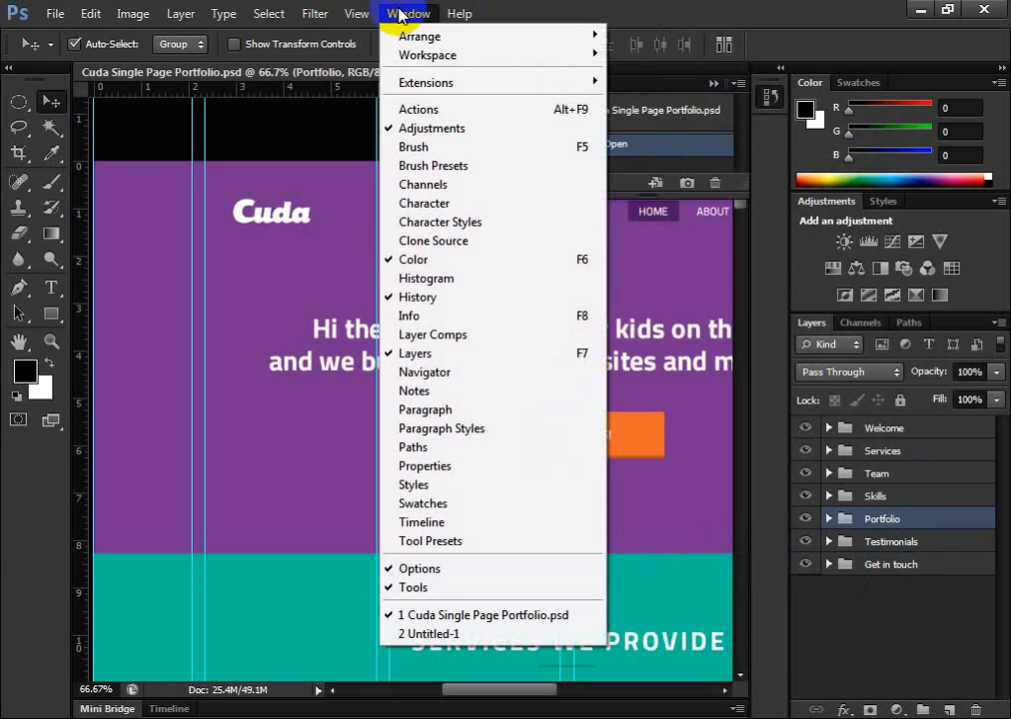
click(400, 14)
click(398, 13)
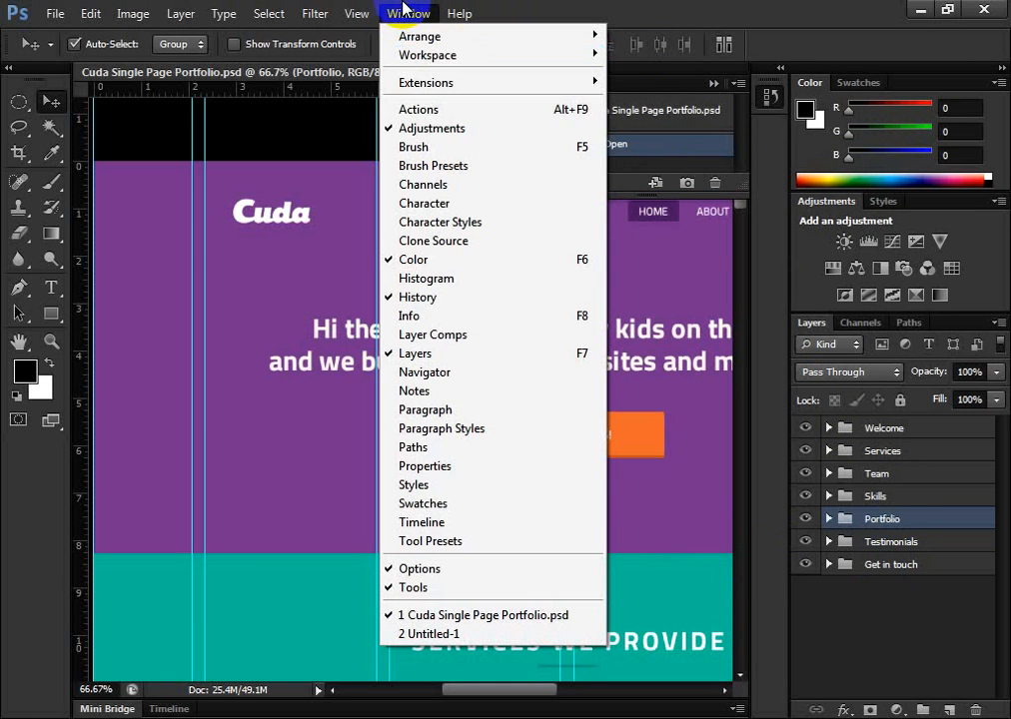
click(404, 11)
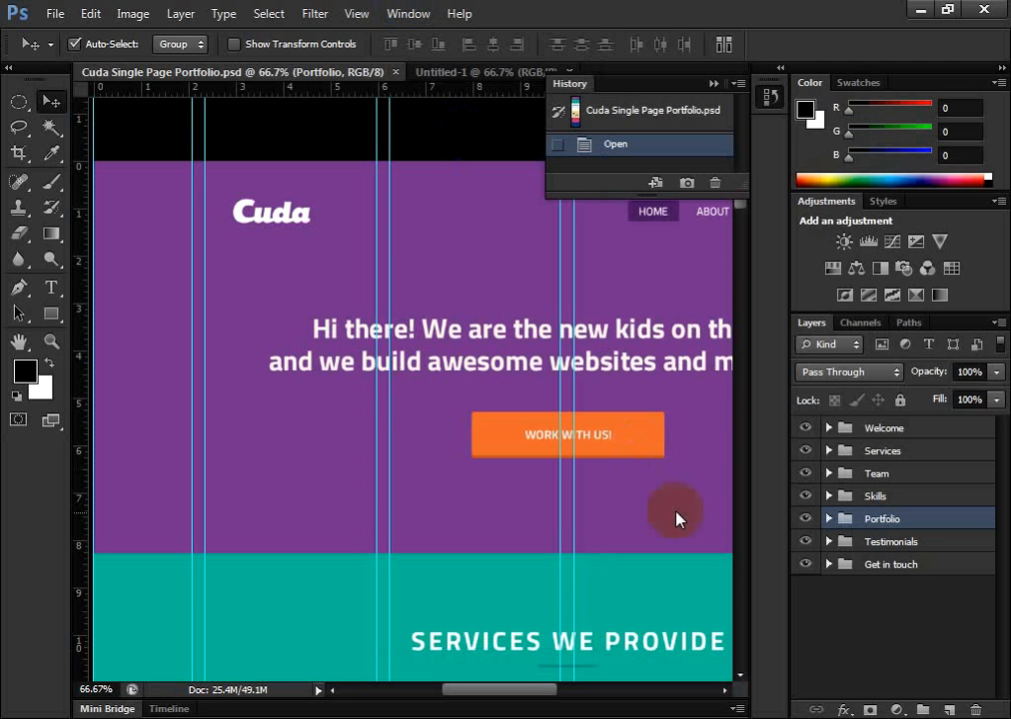
Go through the layer groups one by one from Get in touch up to Welcome, revisiting Services and Team
click(886, 565)
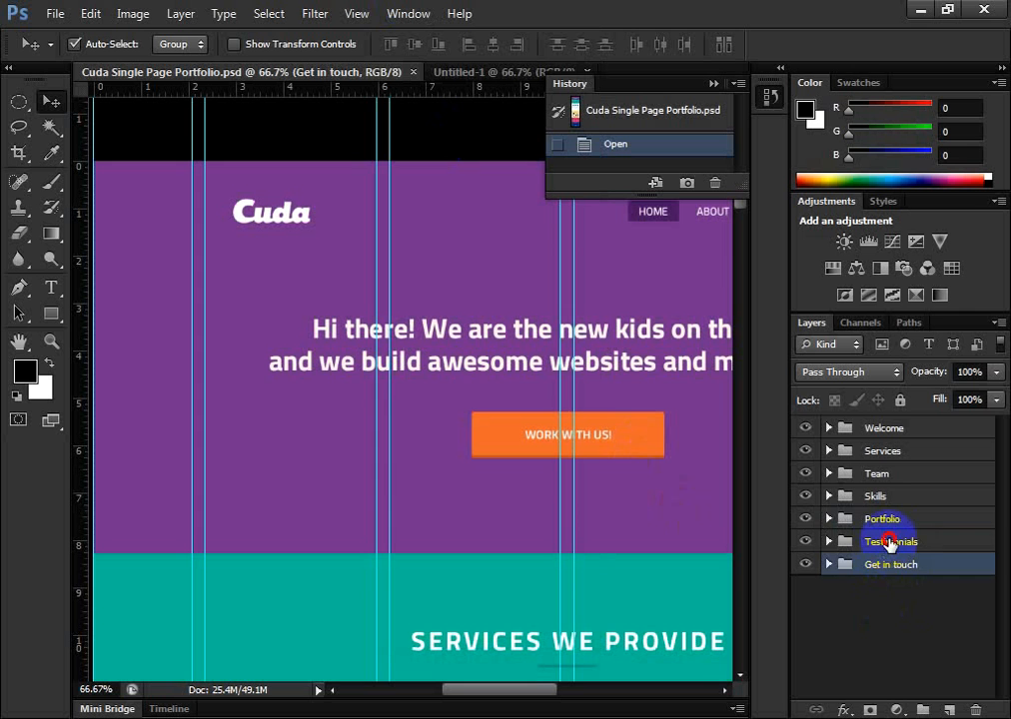
click(889, 542)
click(888, 520)
click(886, 496)
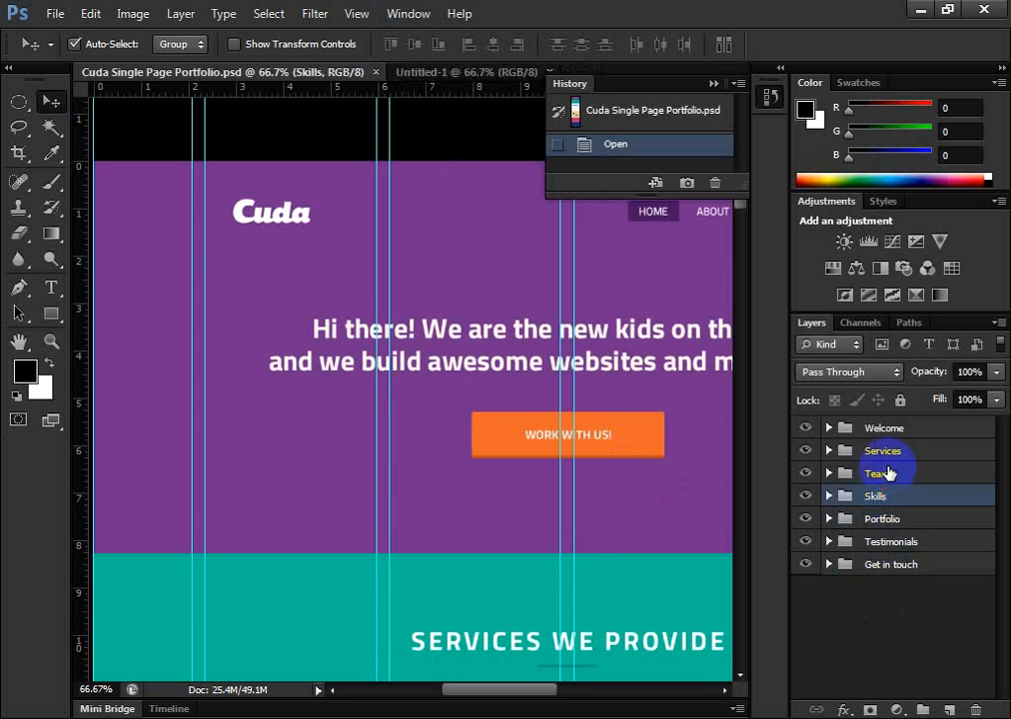
click(887, 473)
click(885, 451)
click(885, 428)
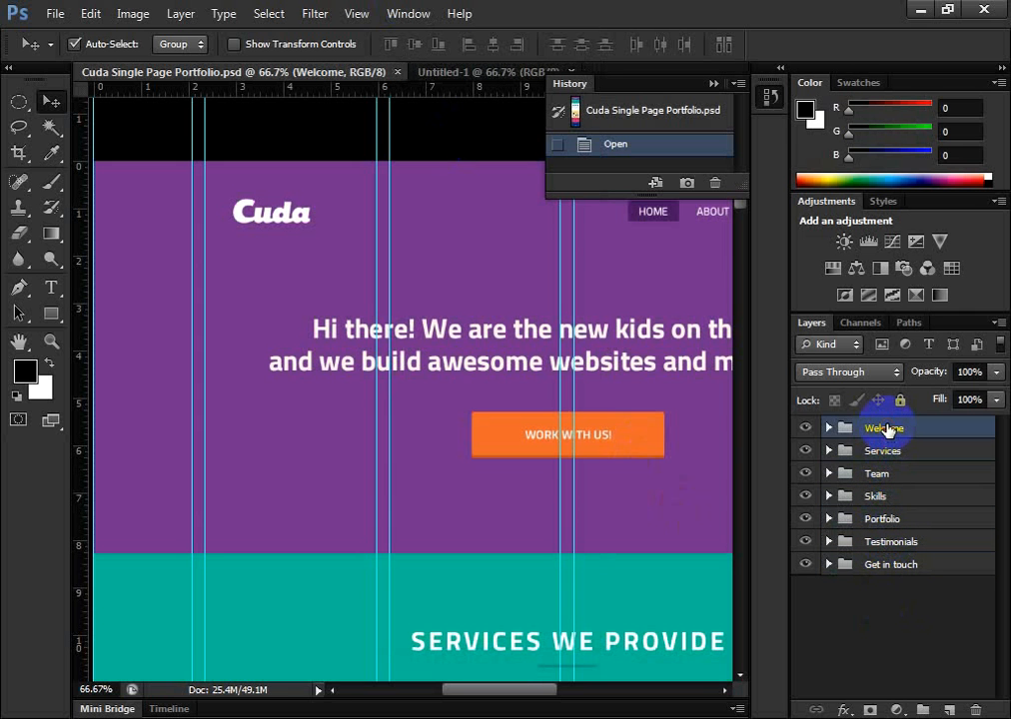
click(883, 451)
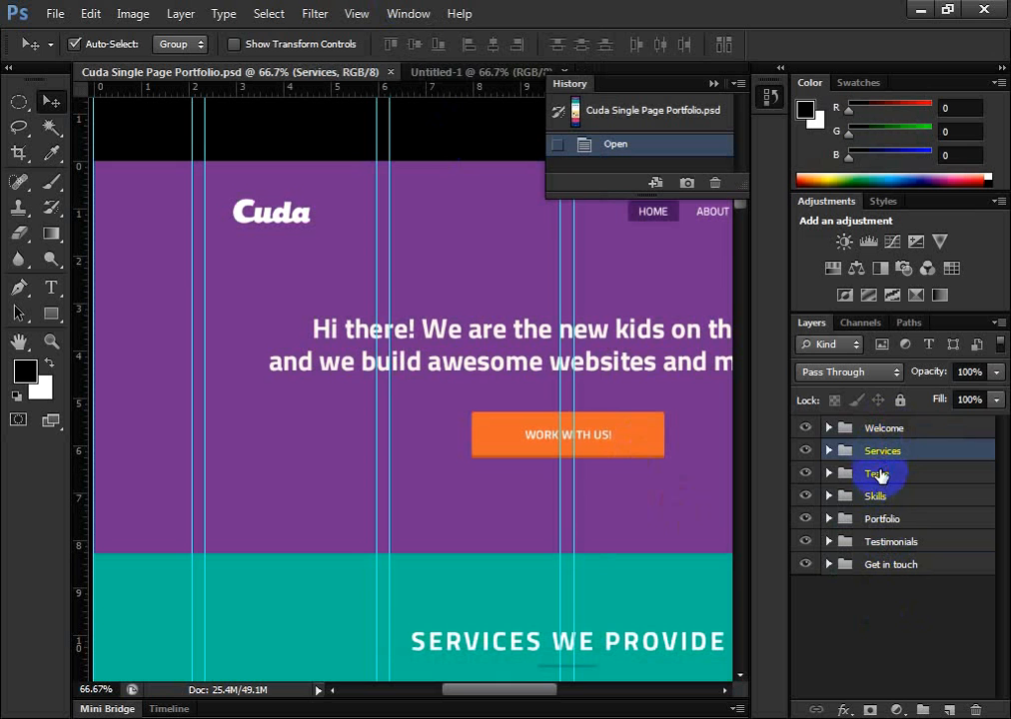
click(881, 472)
click(884, 452)
click(883, 428)
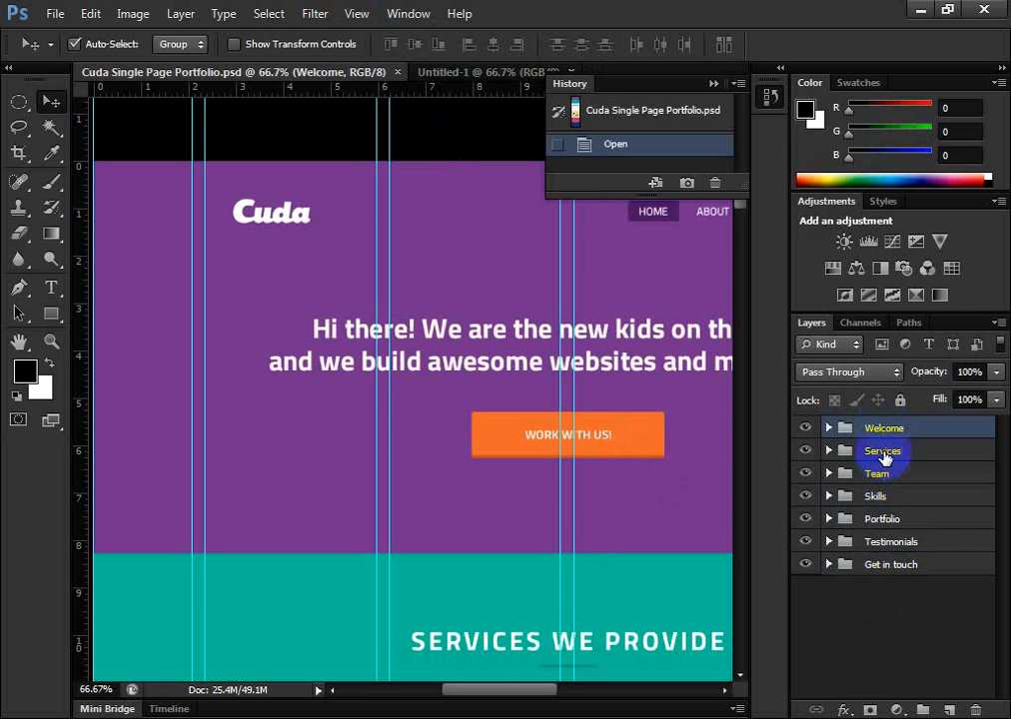
Select the Team layer group and expand it to show its layers and subgroups
click(883, 452)
click(889, 478)
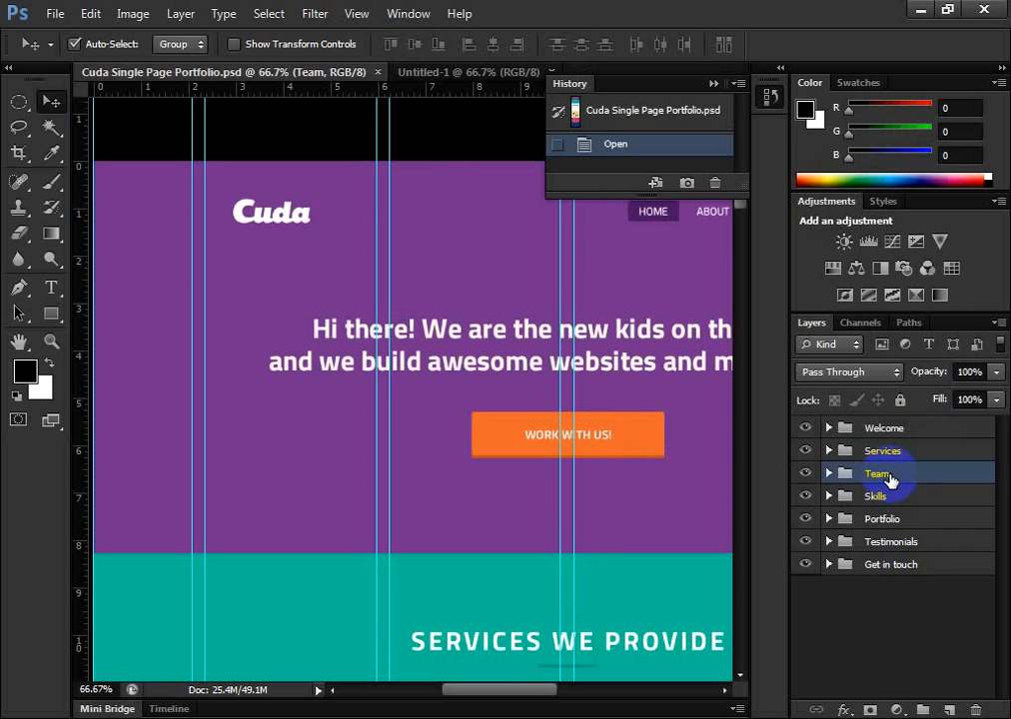
click(828, 474)
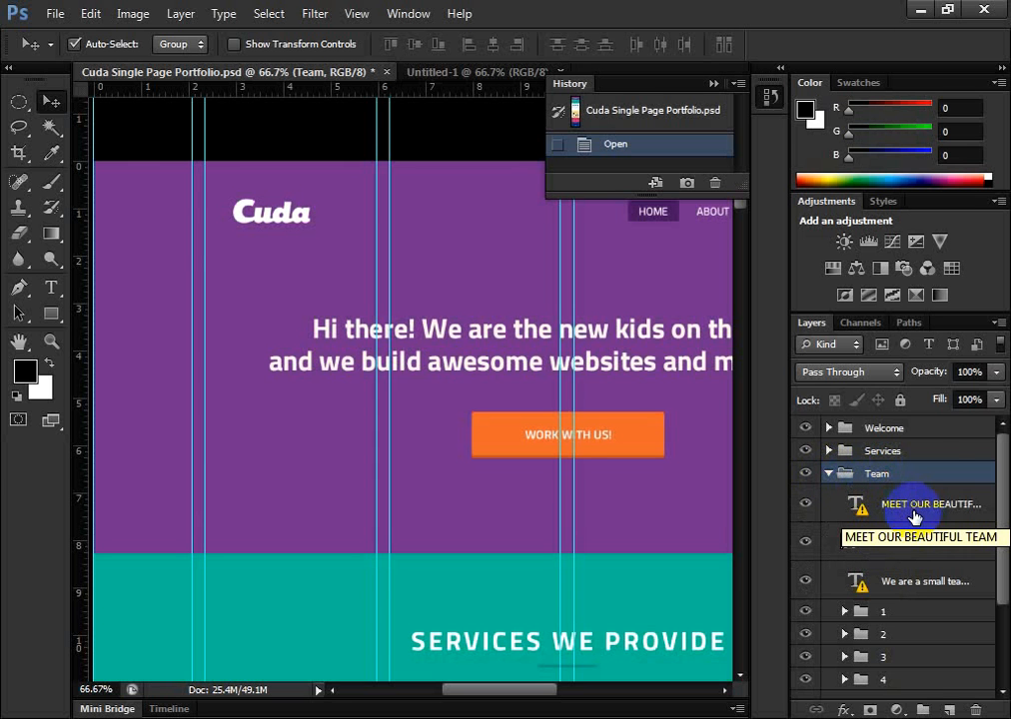
Auto-select the Welcome and Services groups through their artwork on the canvas, finishing with Welcome selected
click(542, 450)
click(527, 656)
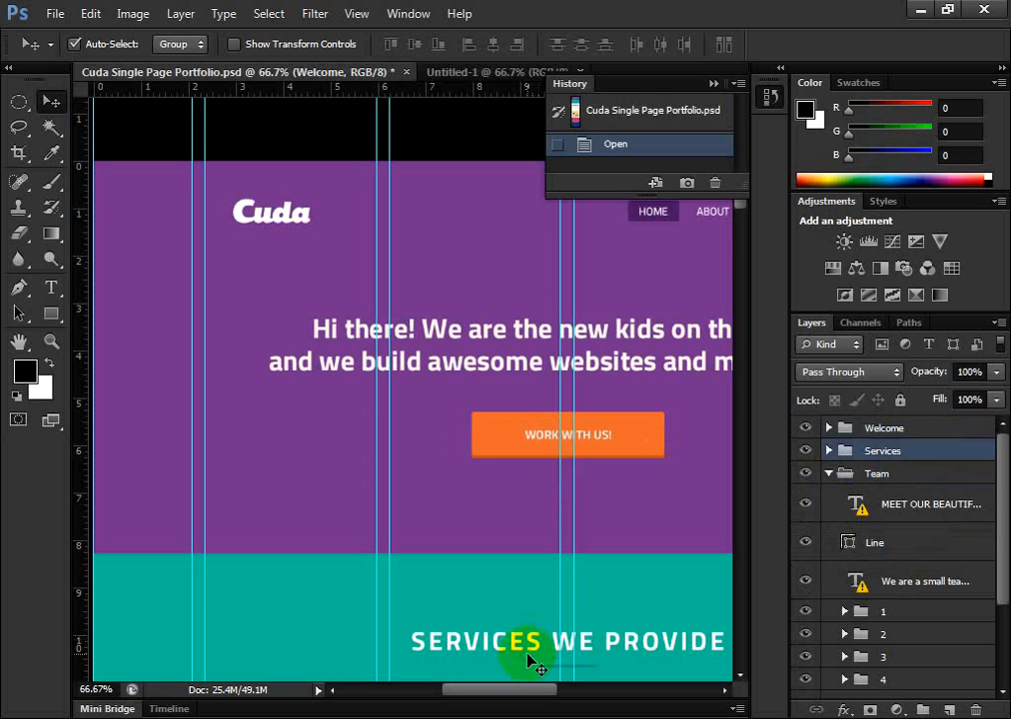
click(506, 441)
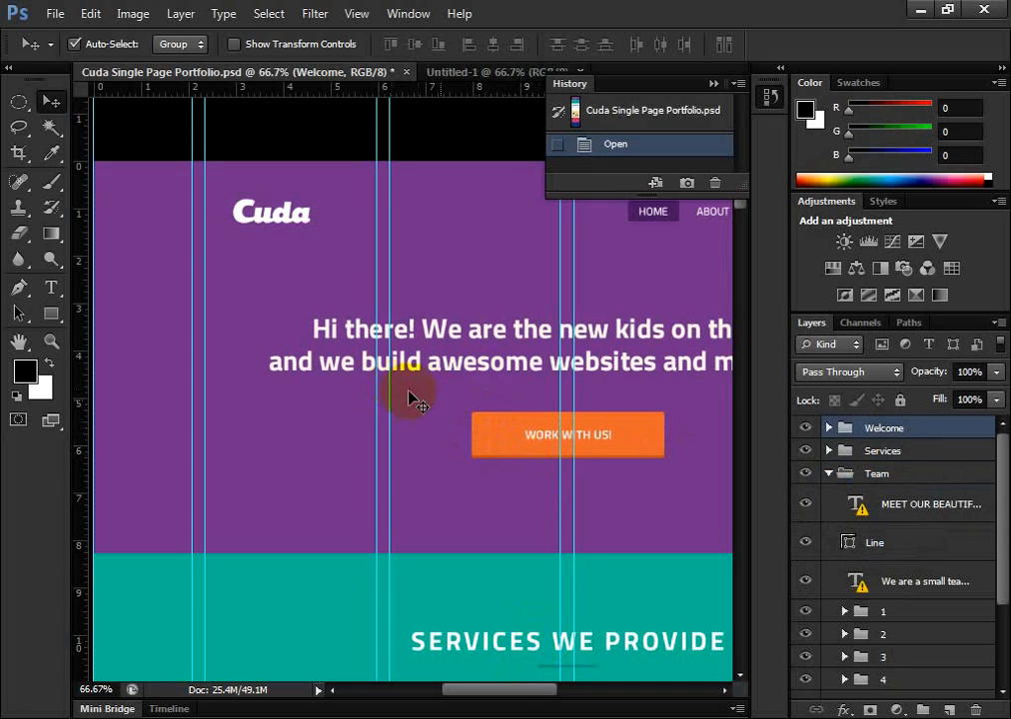
Switch to the Untitled-1 document and look at the available Marquee tool variants
click(487, 72)
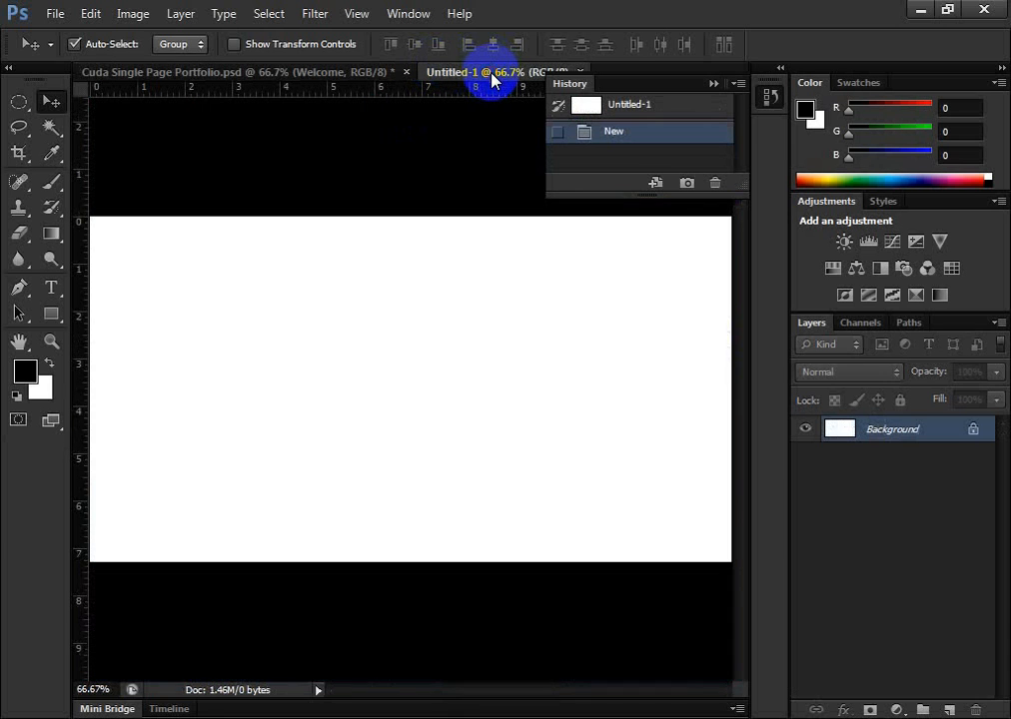
click(18, 100)
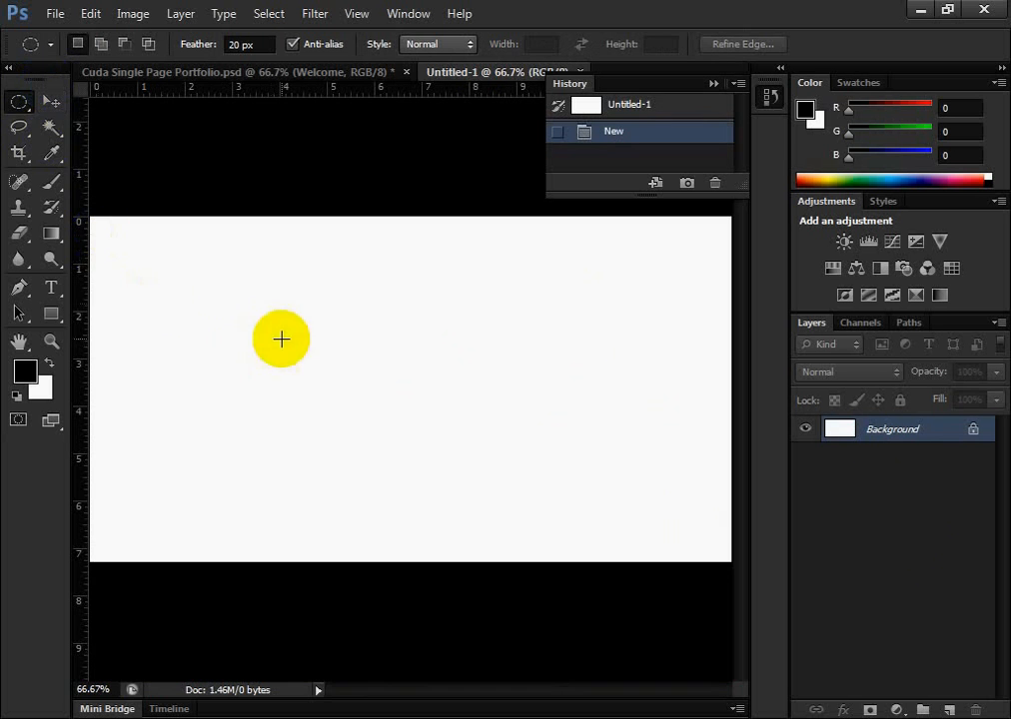
click(10, 100)
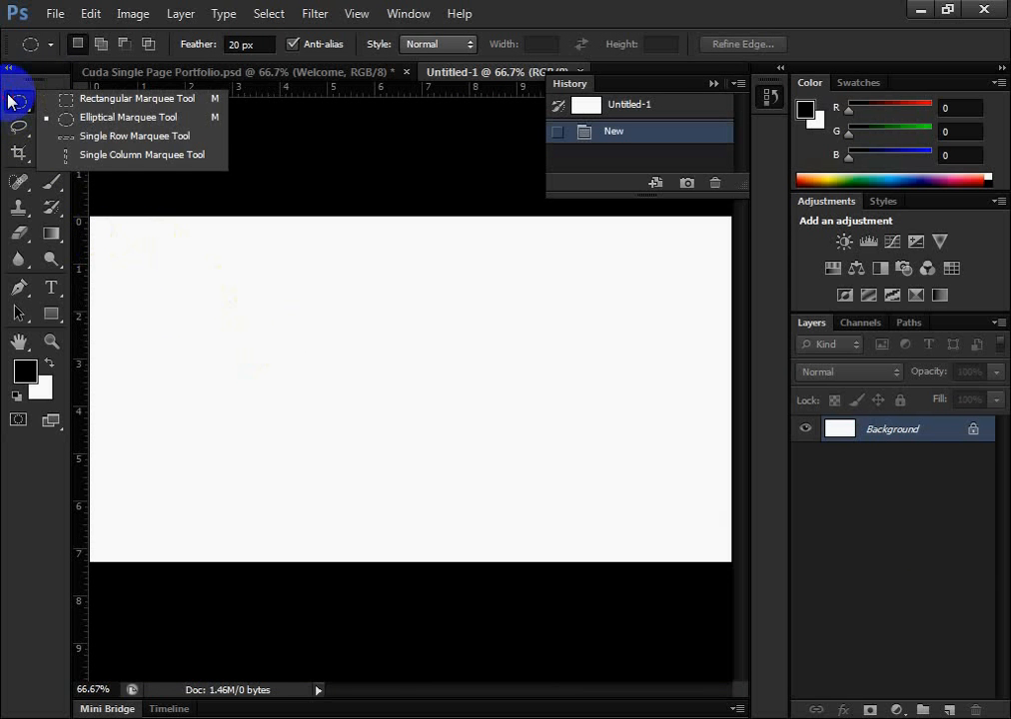
click(23, 104)
click(20, 103)
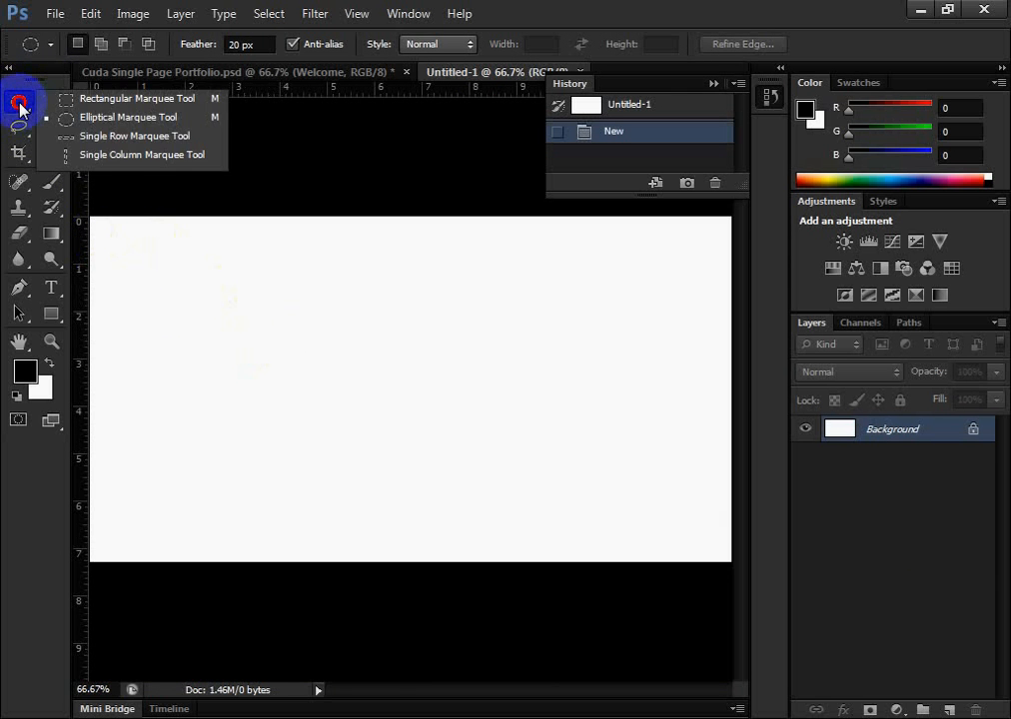
click(21, 105)
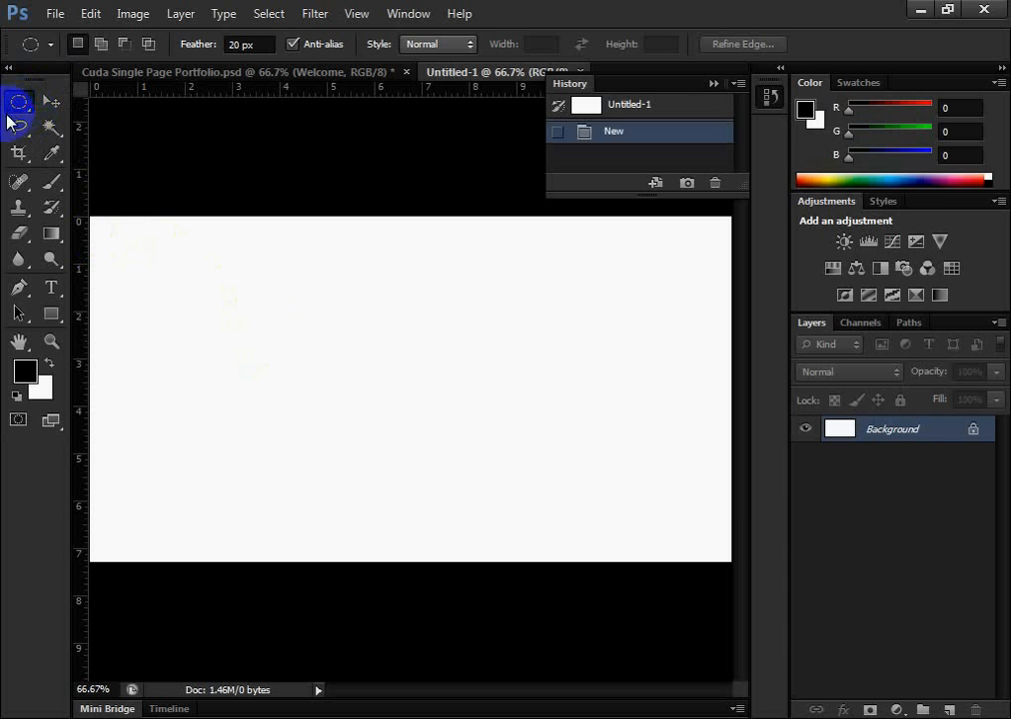
Look at the Magic Wand and Eyedropper tools and the selection tools grouped with the Magic Wand
click(51, 128)
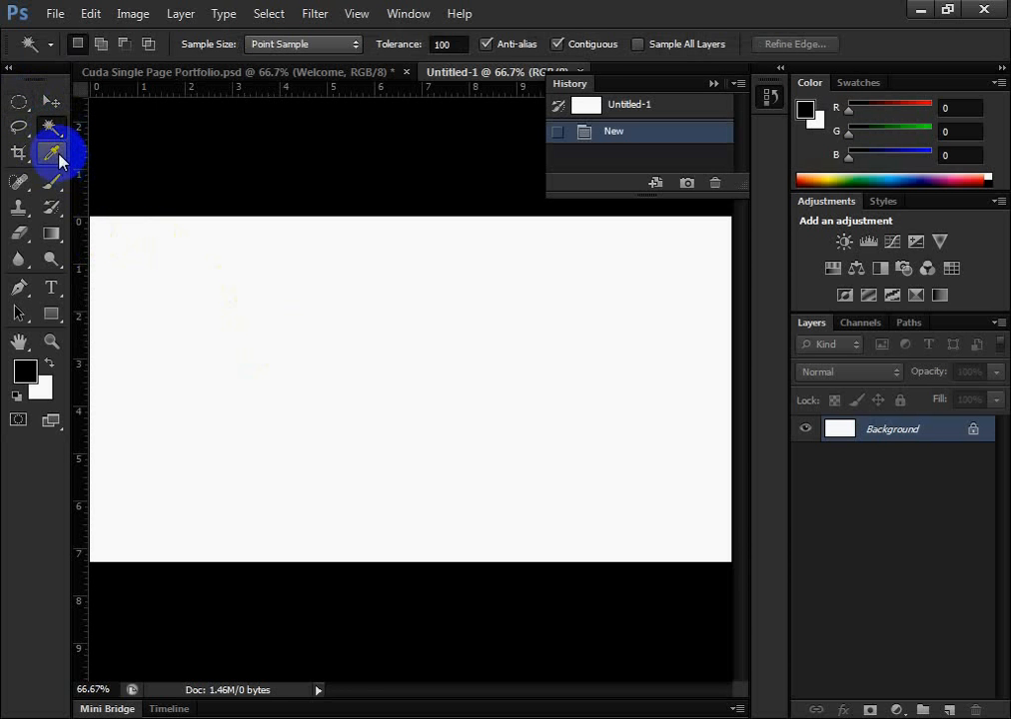
click(58, 160)
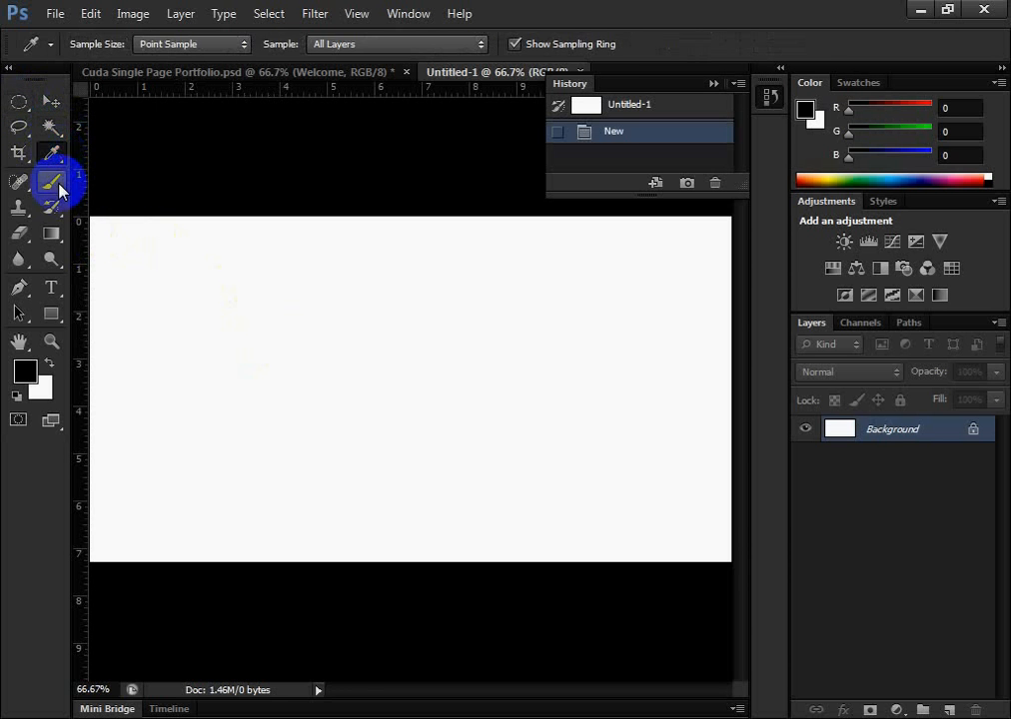
click(60, 133)
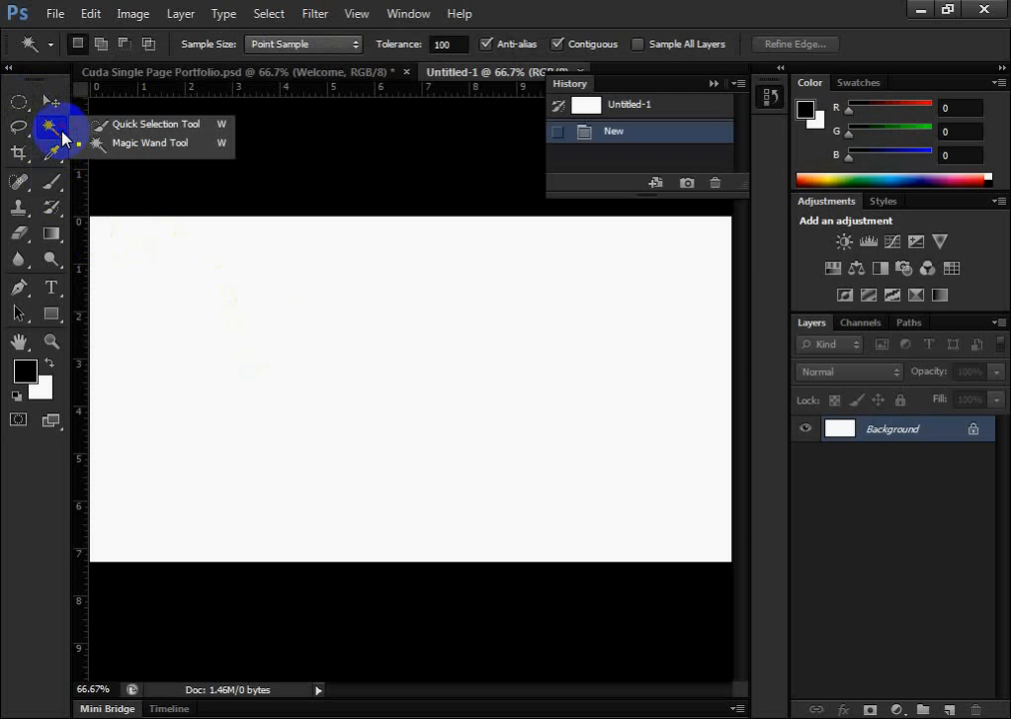
Try the Move tool on the blank Untitled-1 canvas
click(50, 102)
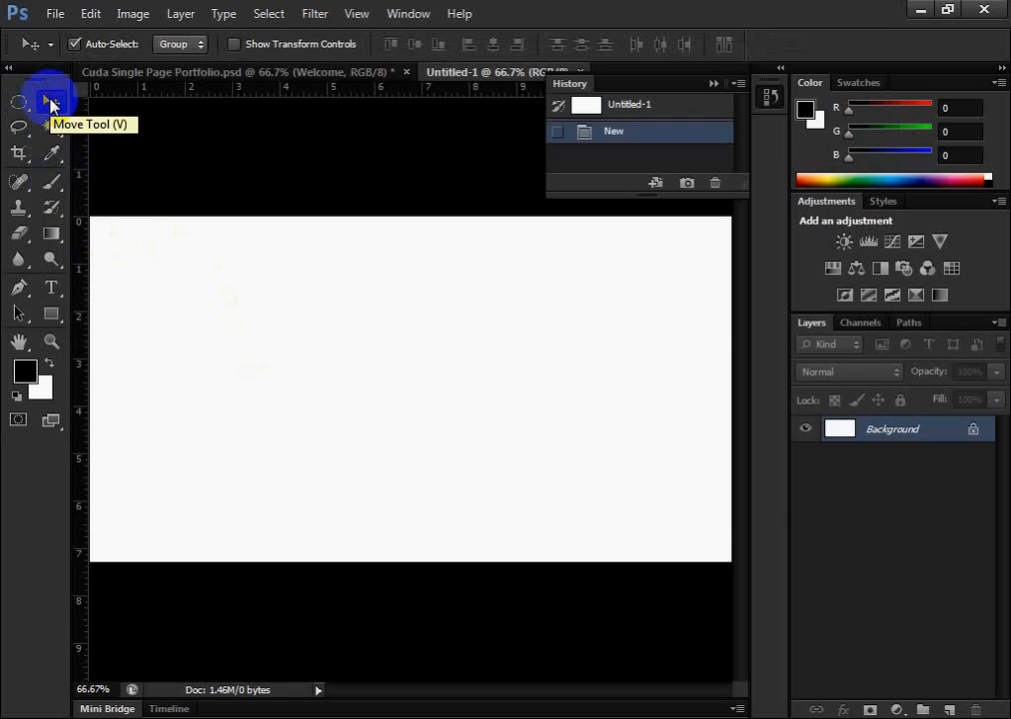
drag(296, 376, 217, 436)
click(494, 288)
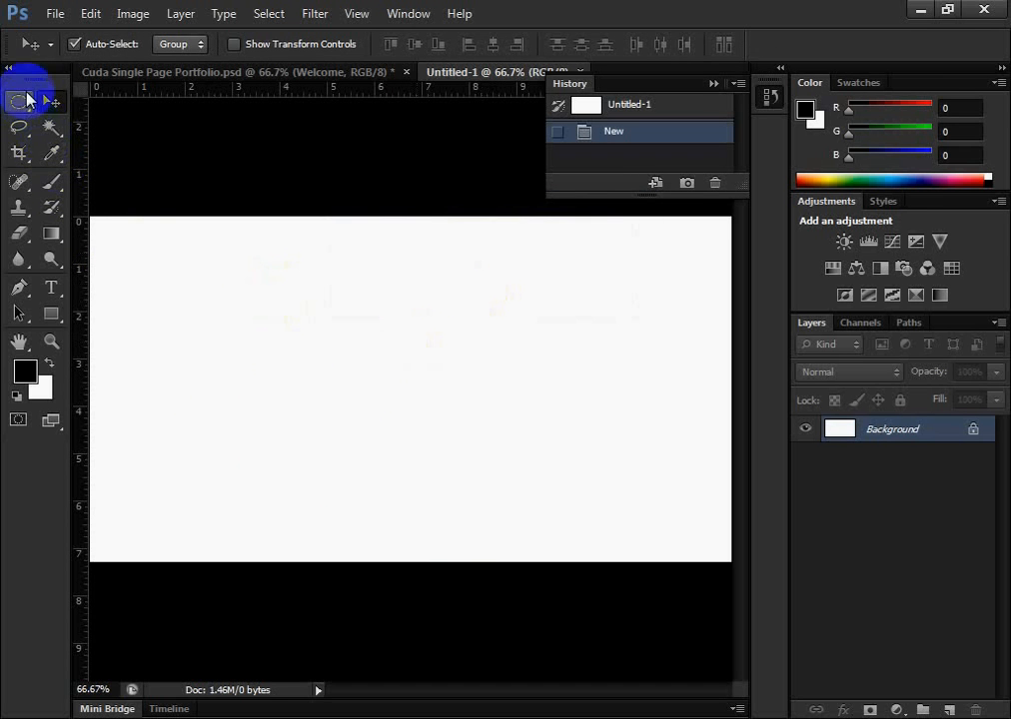
Draw a Rectangular Marquee selection about 4.9 by 2.5 inches in the upper-left area of the blank canvas
click(25, 97)
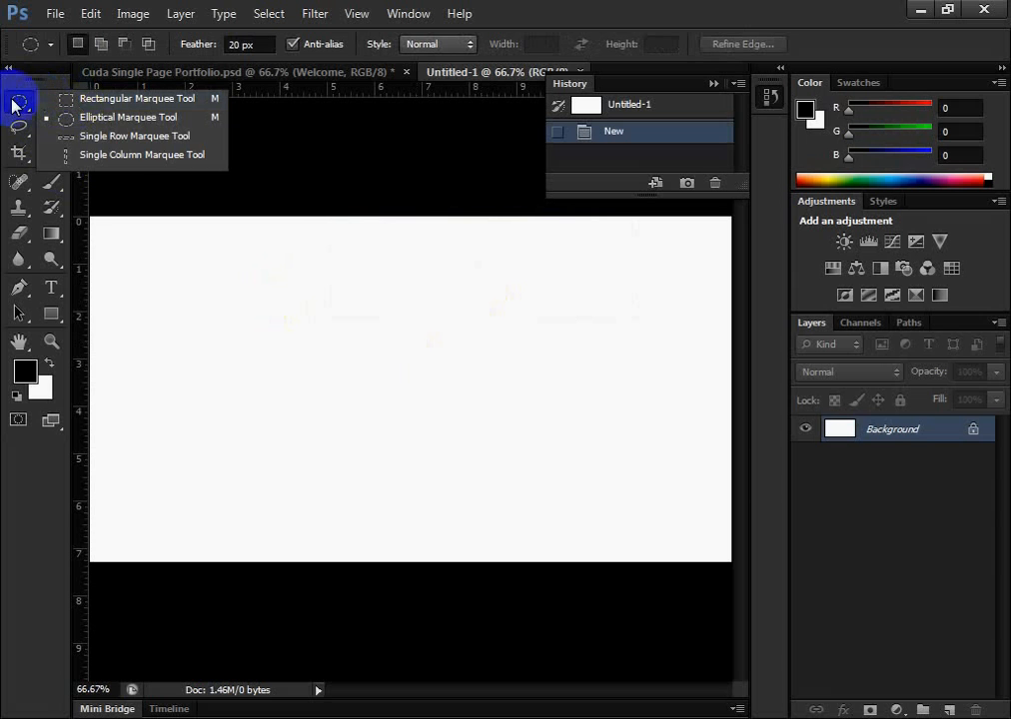
click(16, 104)
click(71, 100)
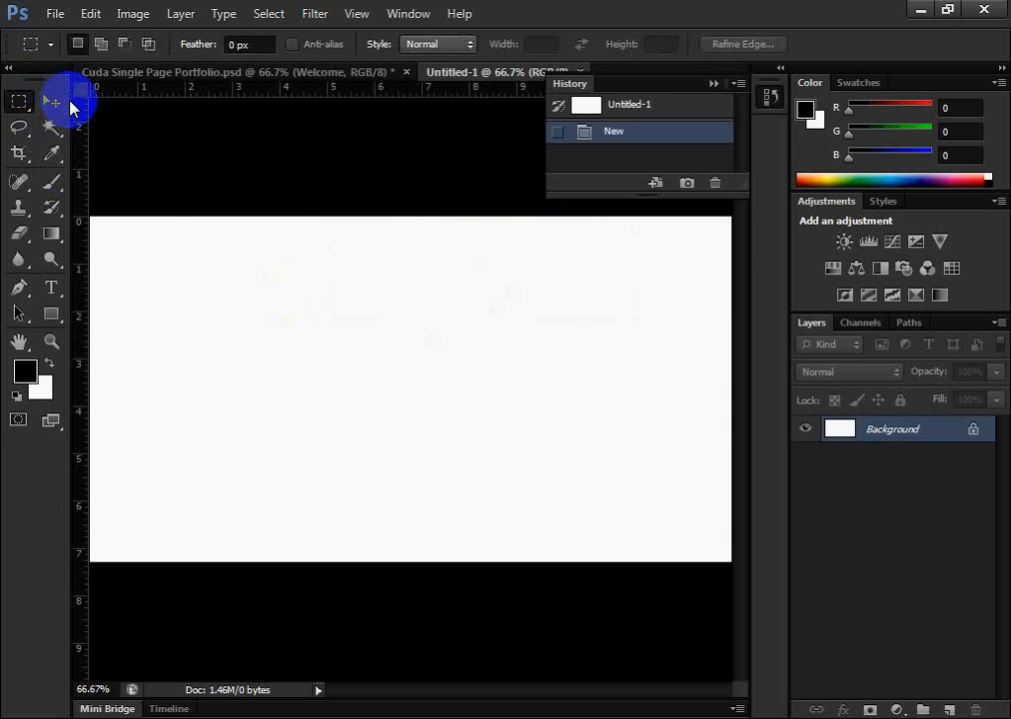
drag(172, 268, 403, 386)
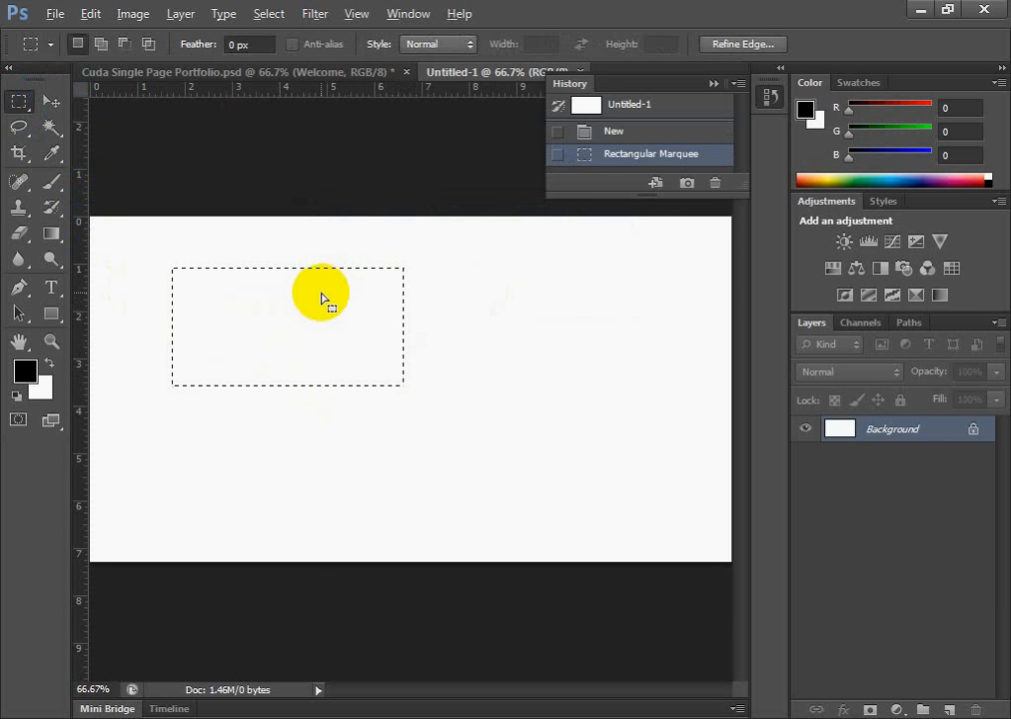
Fill the rectangular selection with the black foreground color and deselect it
key(alt+BackSpace)
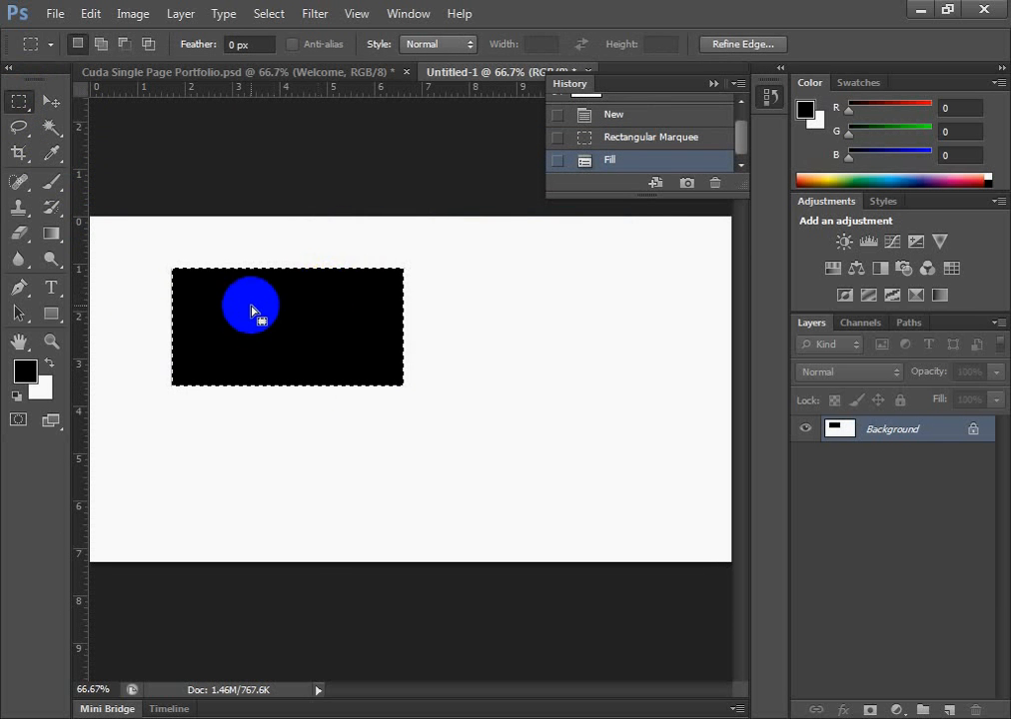
key(ctrl+d)
click(17, 101)
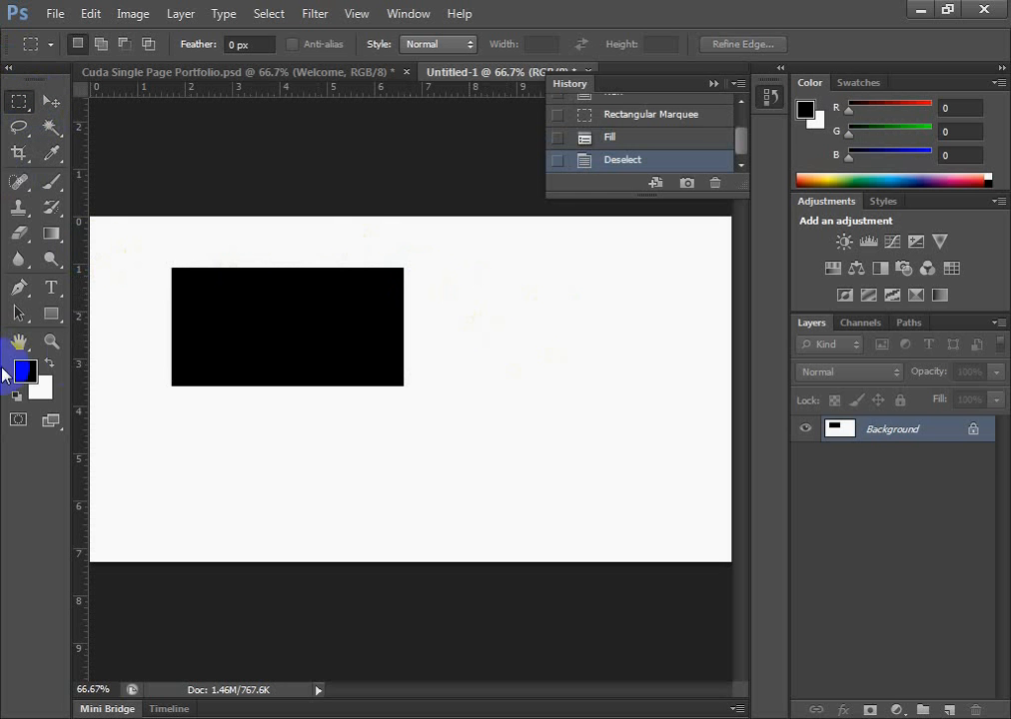
Review the recorded history states and revert the document to its initial Untitled-1 snapshot
scroll(656, 143, up, 2)
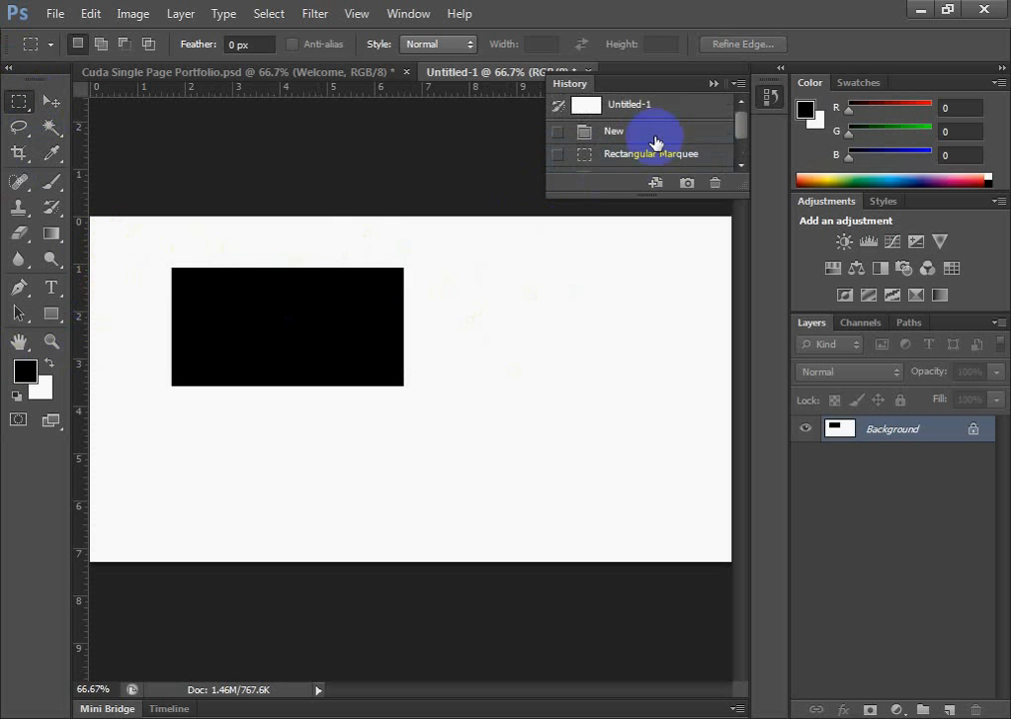
scroll(646, 160, down, 2)
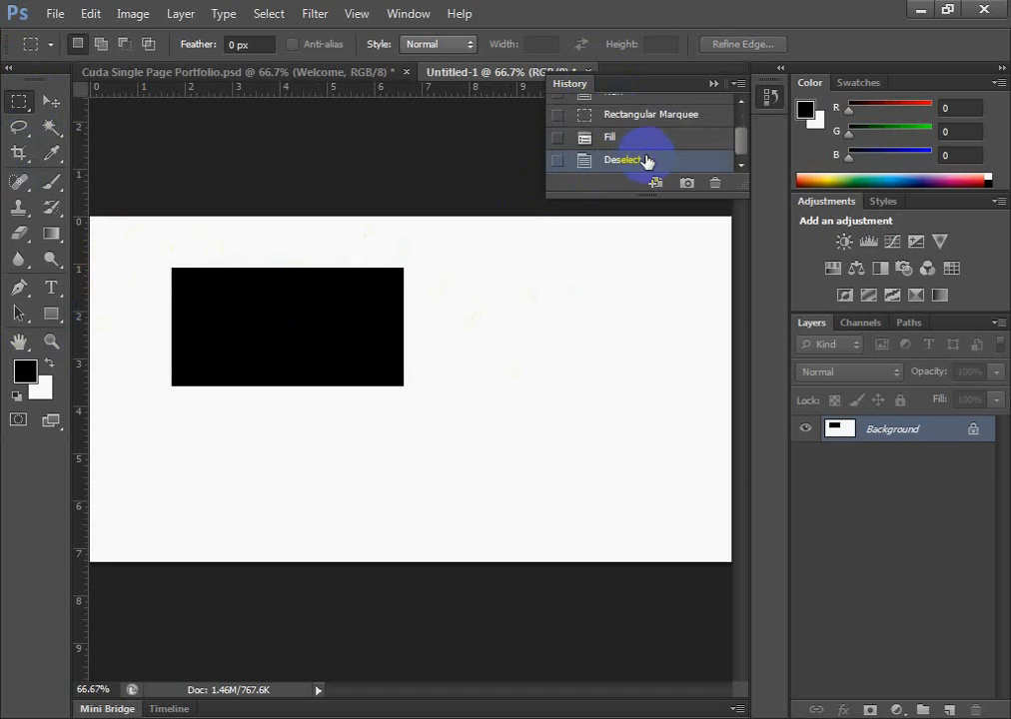
scroll(646, 160, up, 2)
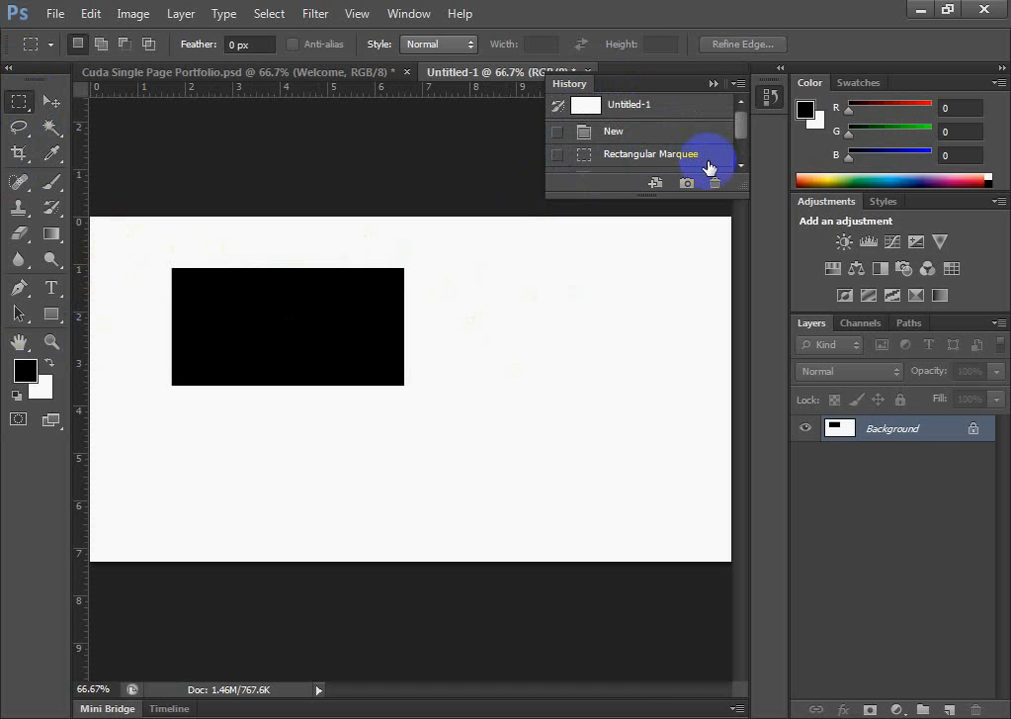
key(ctrl+z)
key(ctrl+z)
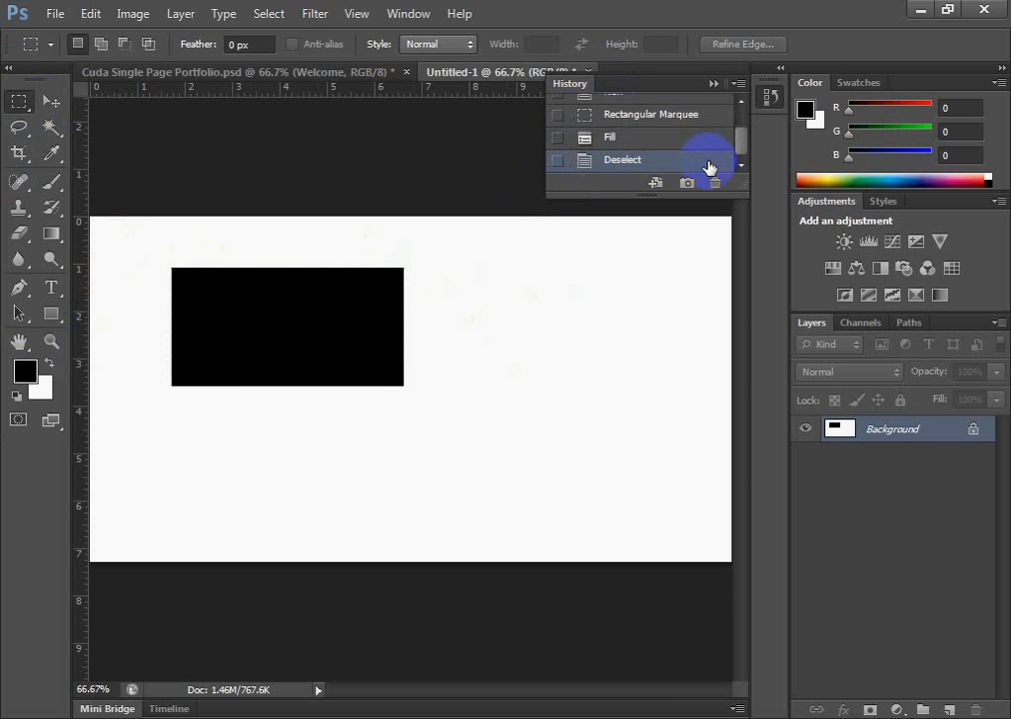
scroll(690, 158, up, 2)
scroll(643, 138, down, 2)
scroll(644, 145, up, 2)
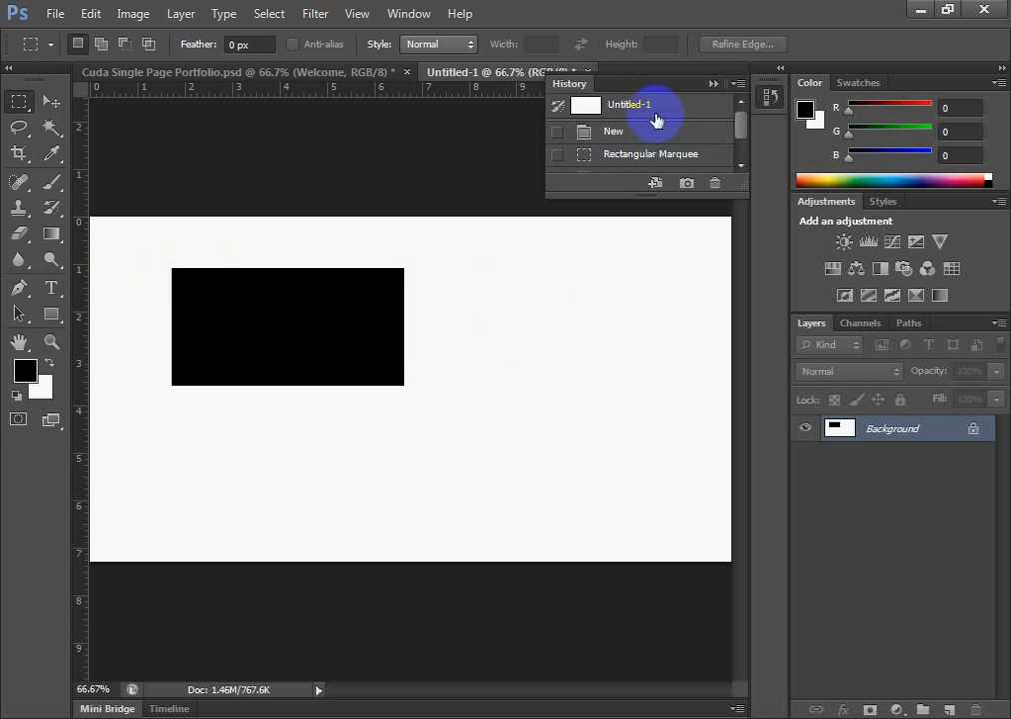
click(651, 105)
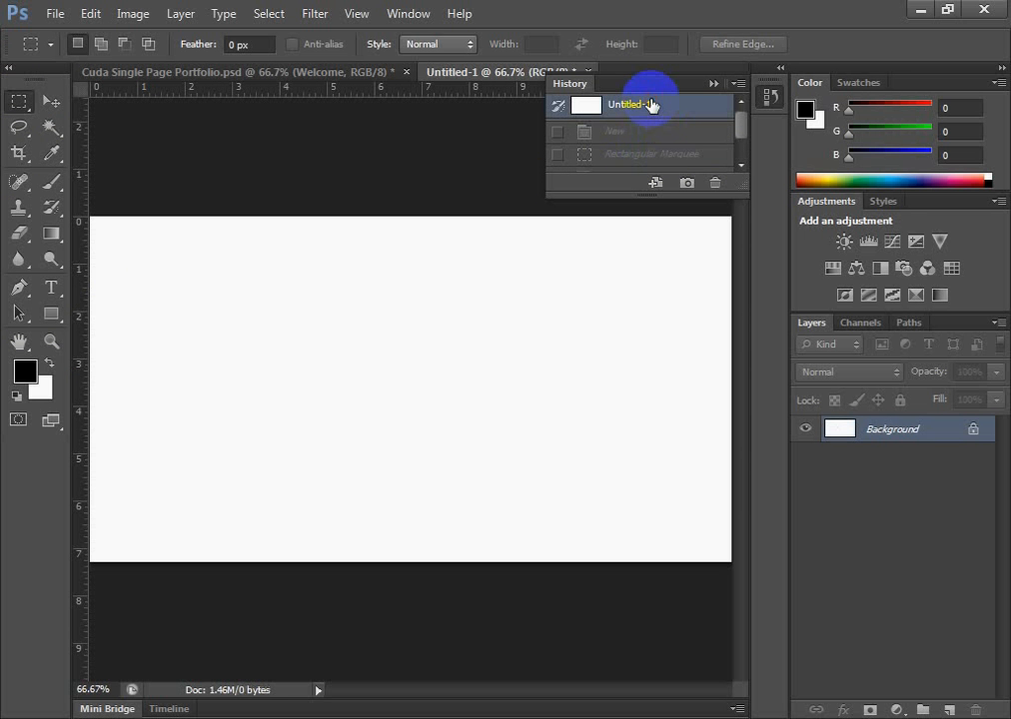
mouse_move(738, 116)
mouse_down()
mouse_move(738, 171)
mouse_move(727, 116)
mouse_up()
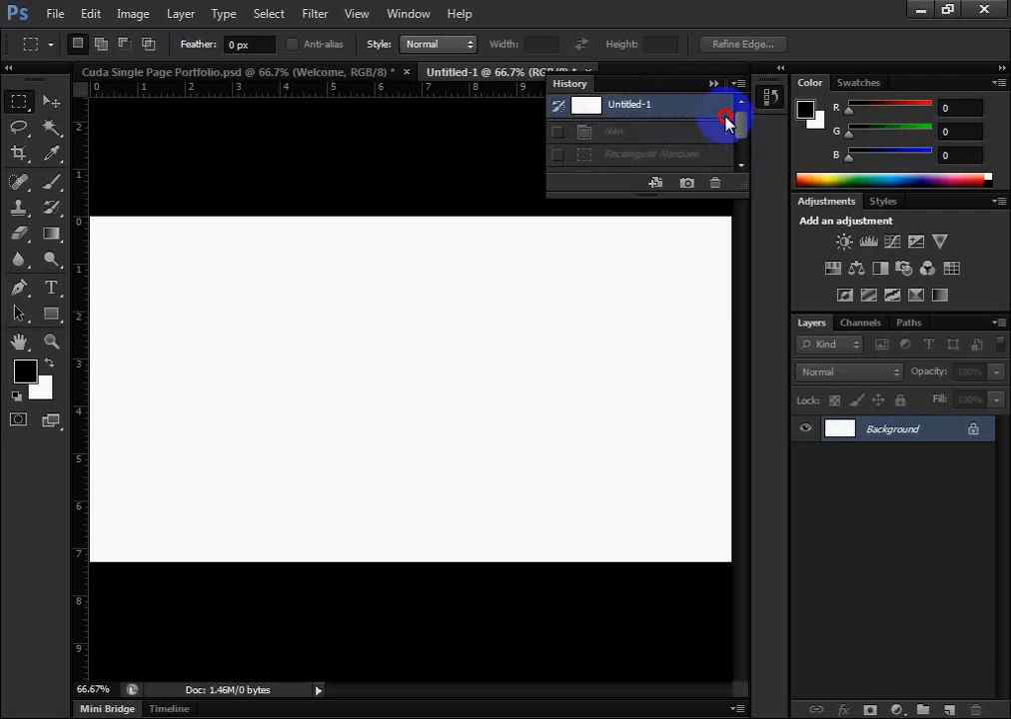
click(644, 103)
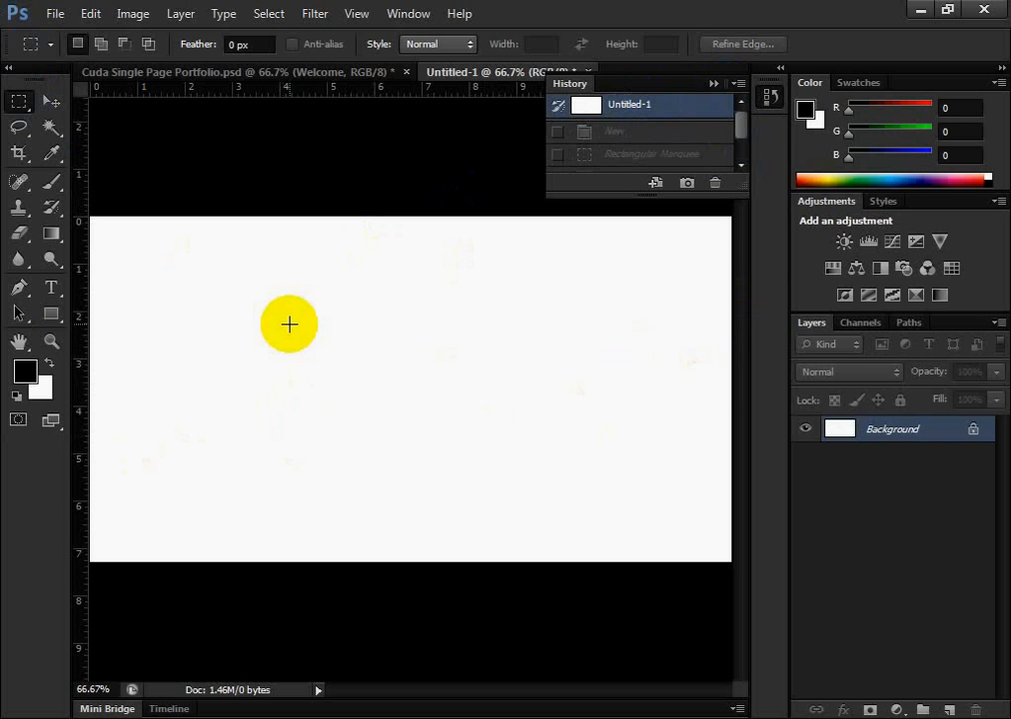
click(657, 105)
Fill a Rectangular Marquee selection of about 3.5 by 2.6 inches with the black foreground color, then revert to the initial snapshot
click(18, 101)
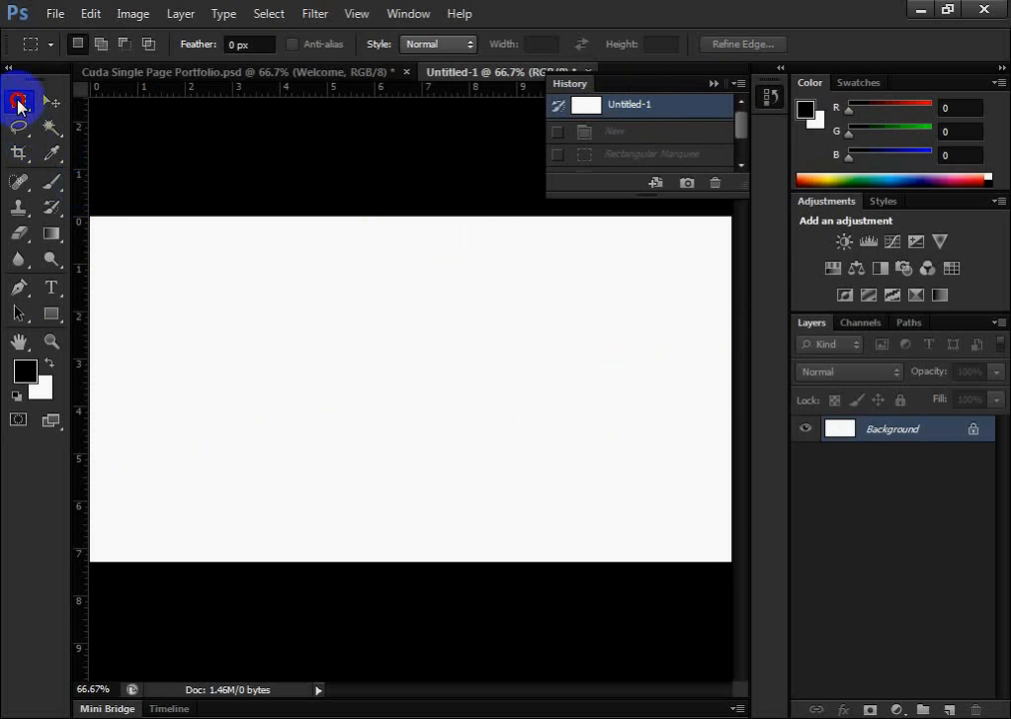
click(242, 308)
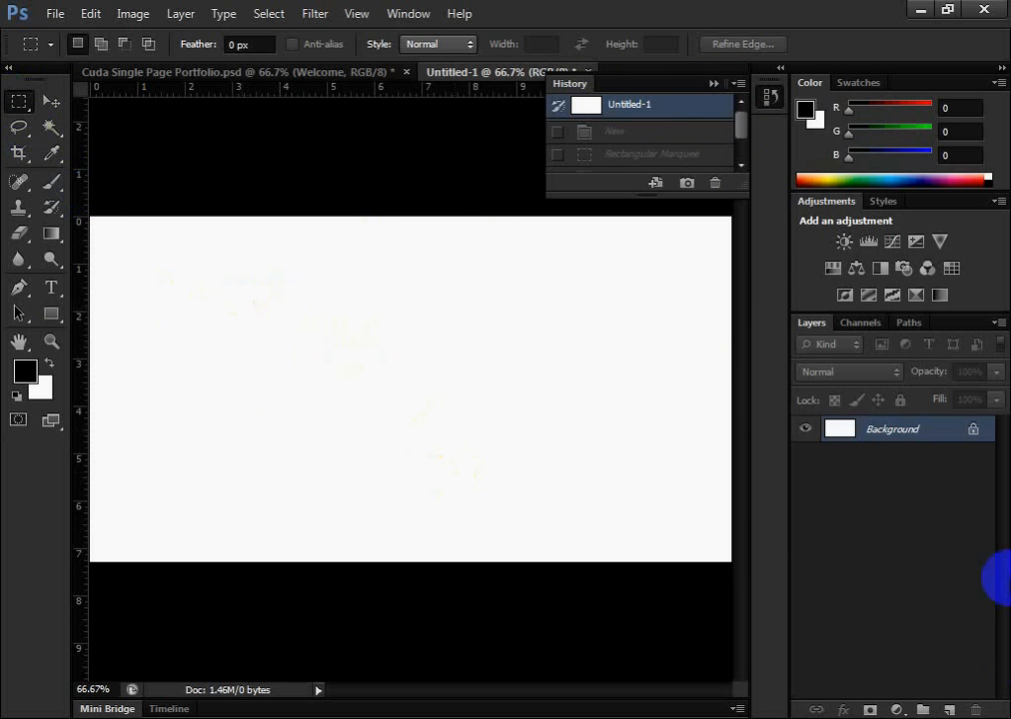
drag(185, 284, 351, 410)
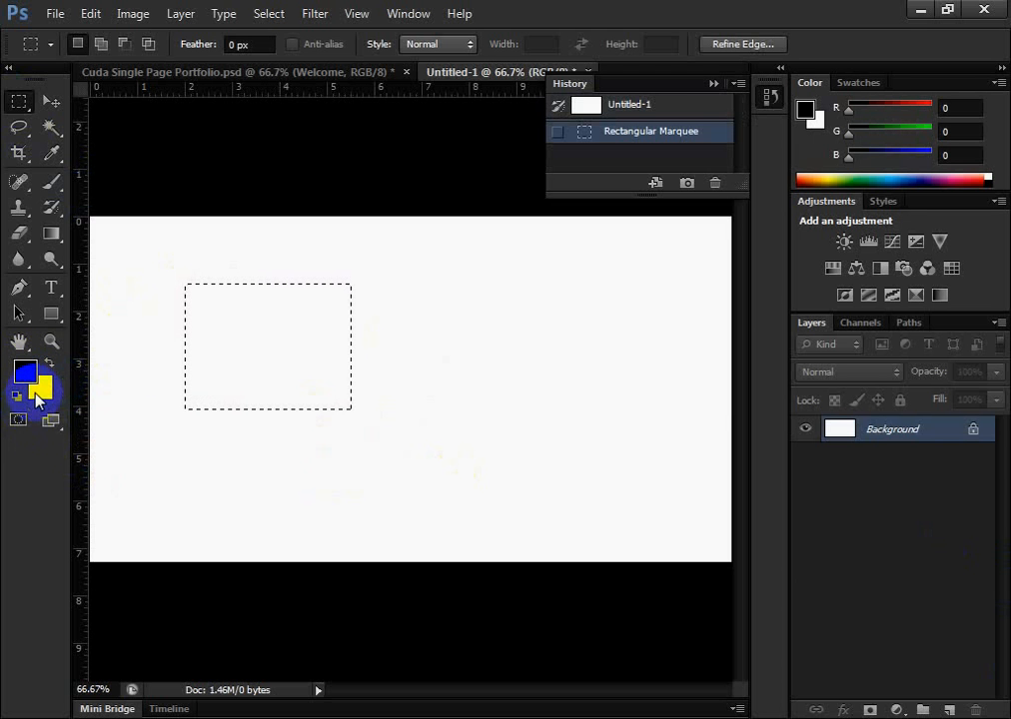
key(d)
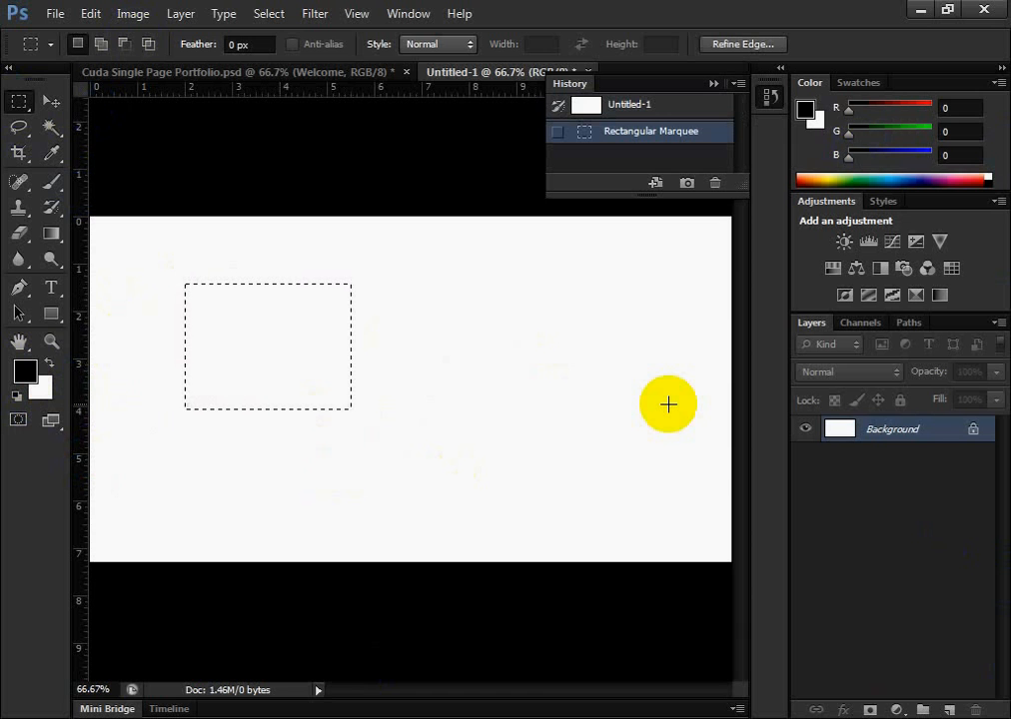
key(shift+F2)
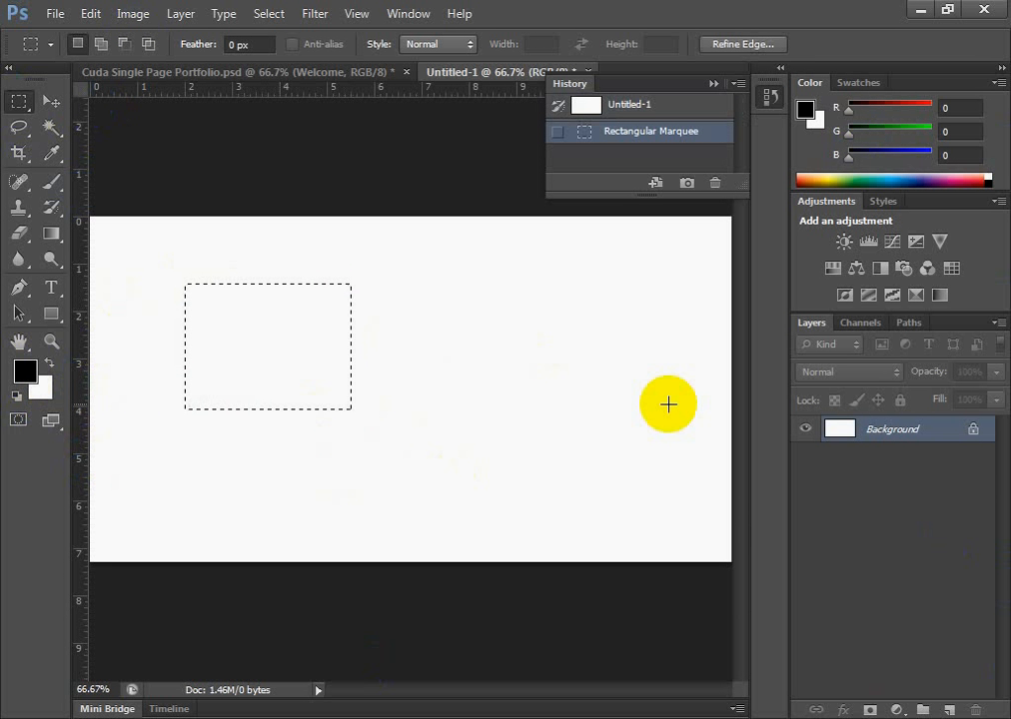
key(alt+BackSpace)
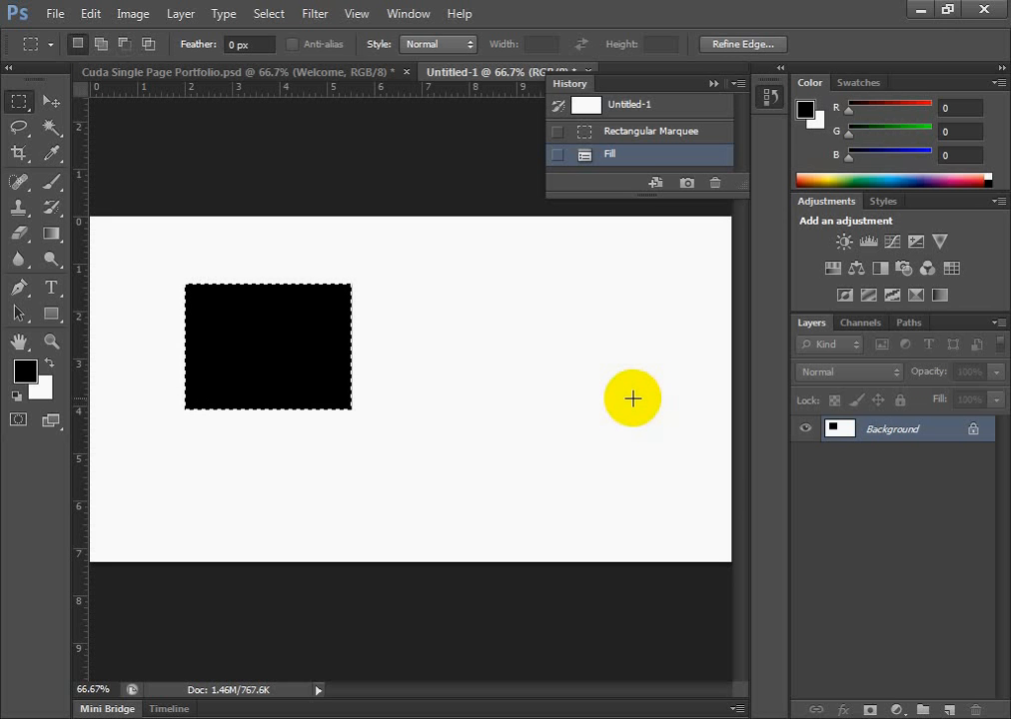
click(619, 106)
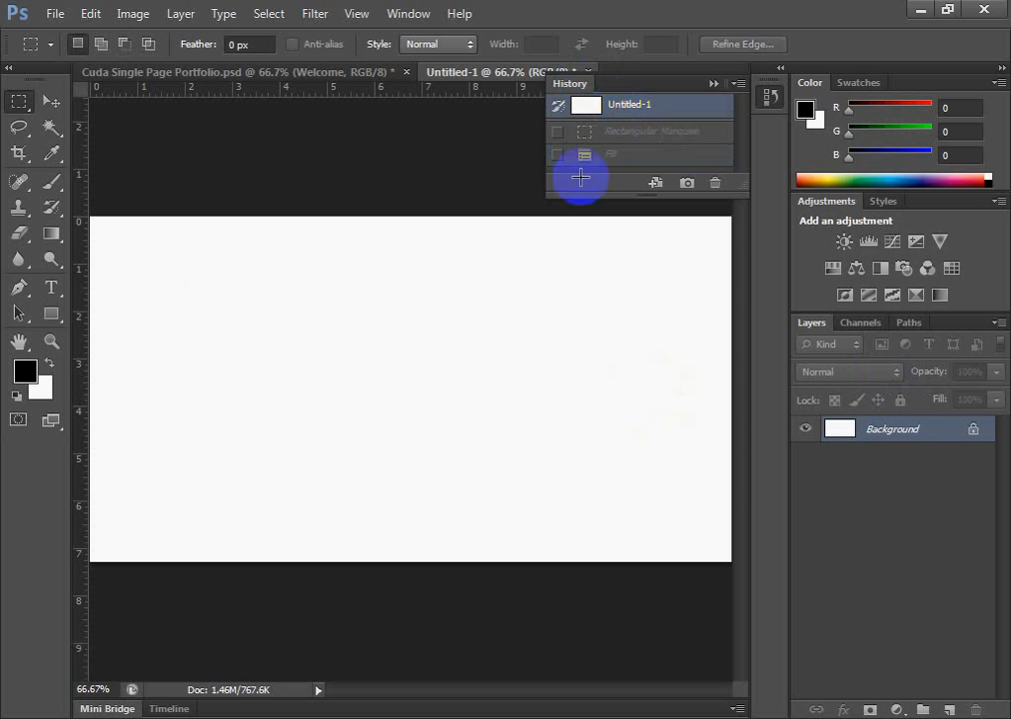
Fill the whole canvas with the white background color and change the background color to dark red
key(alt+BackSpace)
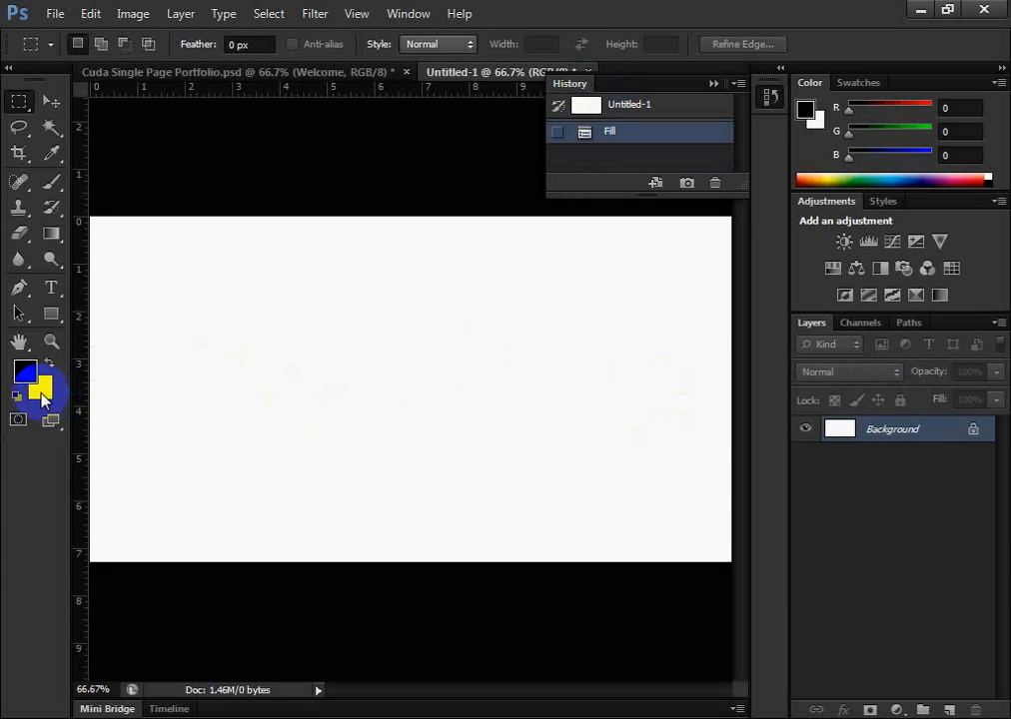
click(42, 395)
click(572, 420)
click(811, 329)
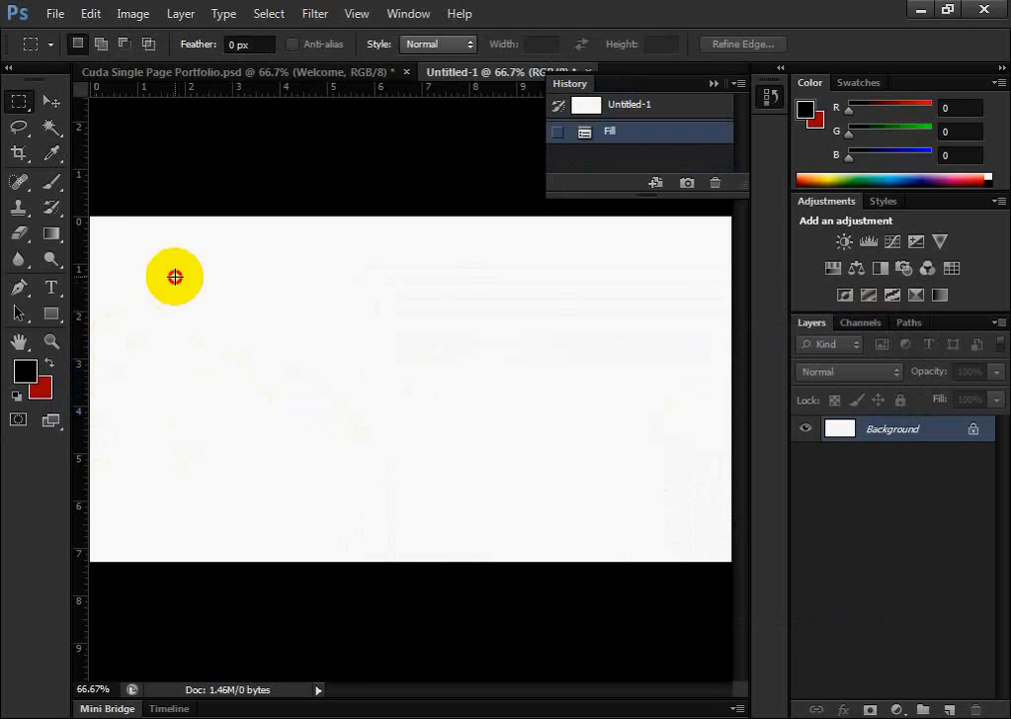
Draw a Rectangular Marquee selection about 4.5 by 2.7 inches in the canvas's upper-left area and fill it with the dark red background color
drag(175, 277, 388, 404)
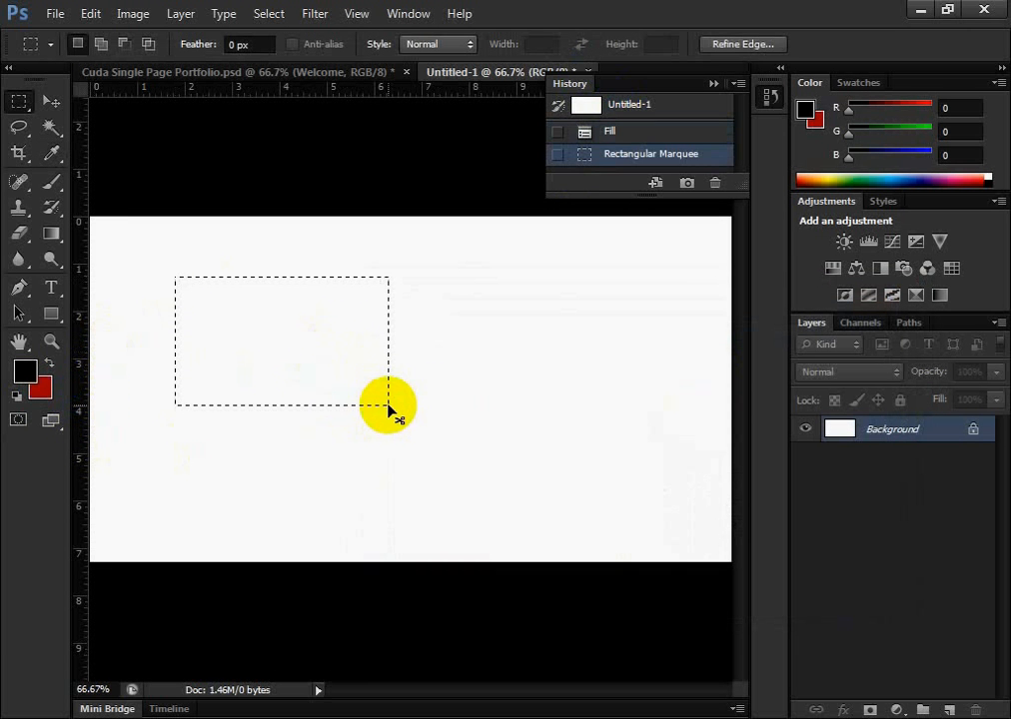
key(ctrl+BackSpace)
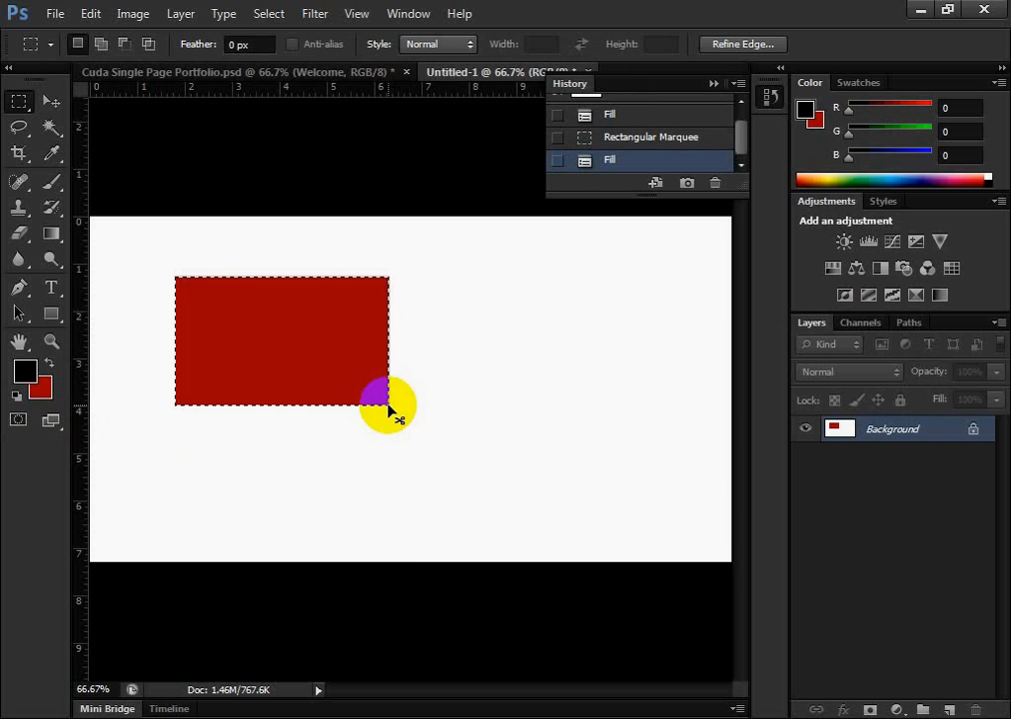
click(55, 101)
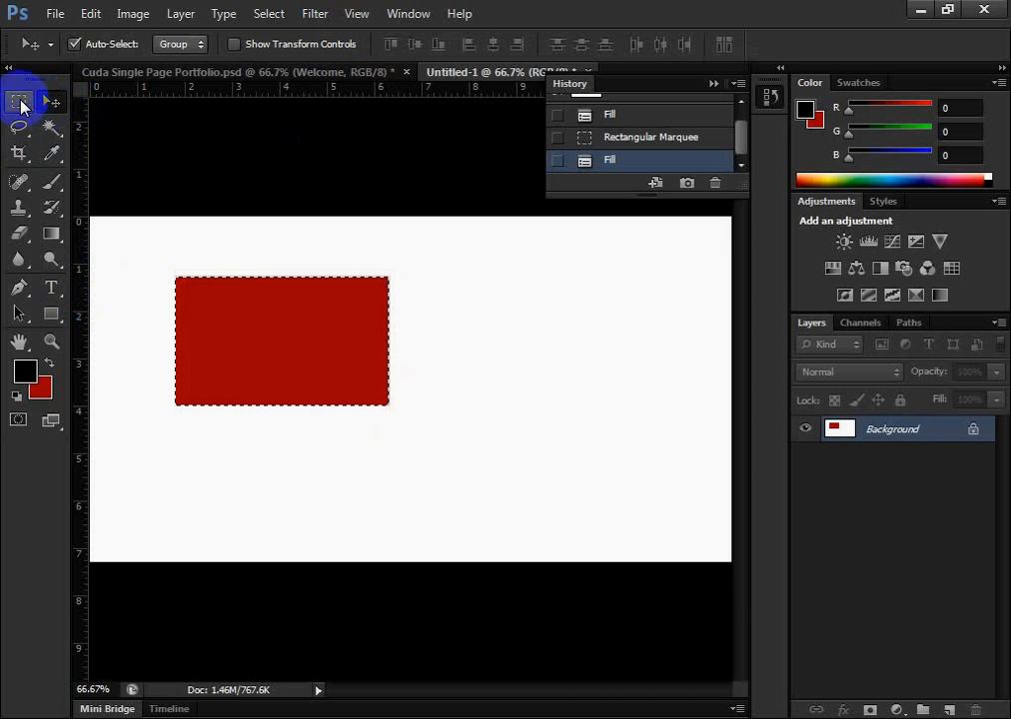
click(20, 104)
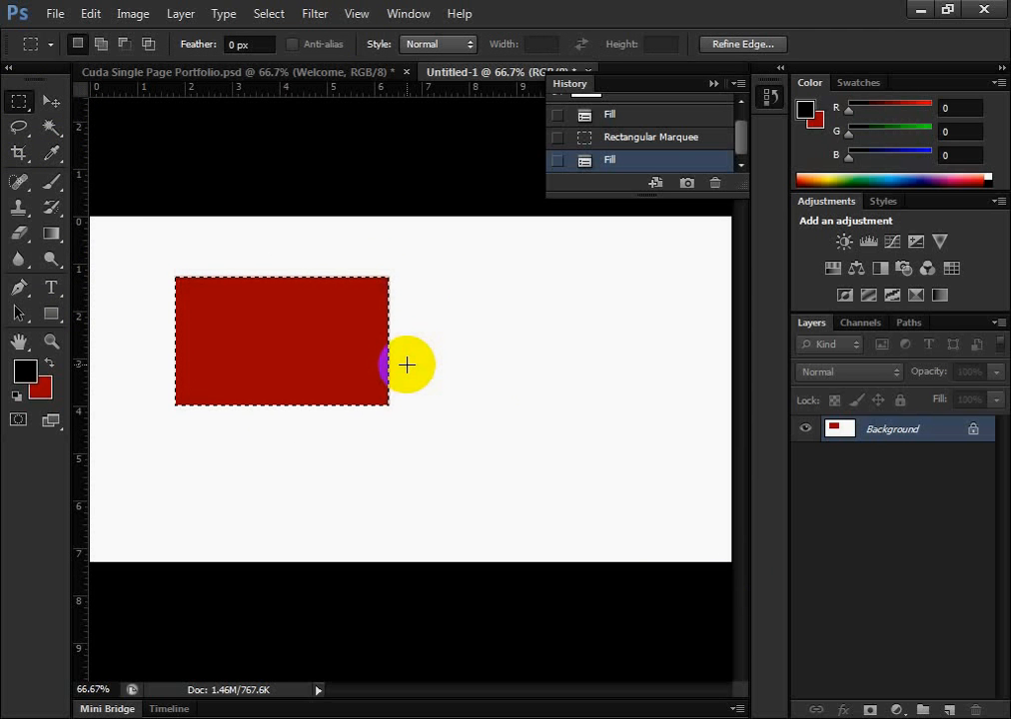
Deselect the red rectangle, undo the deselection, and deselect it again
key(ctrl+d)
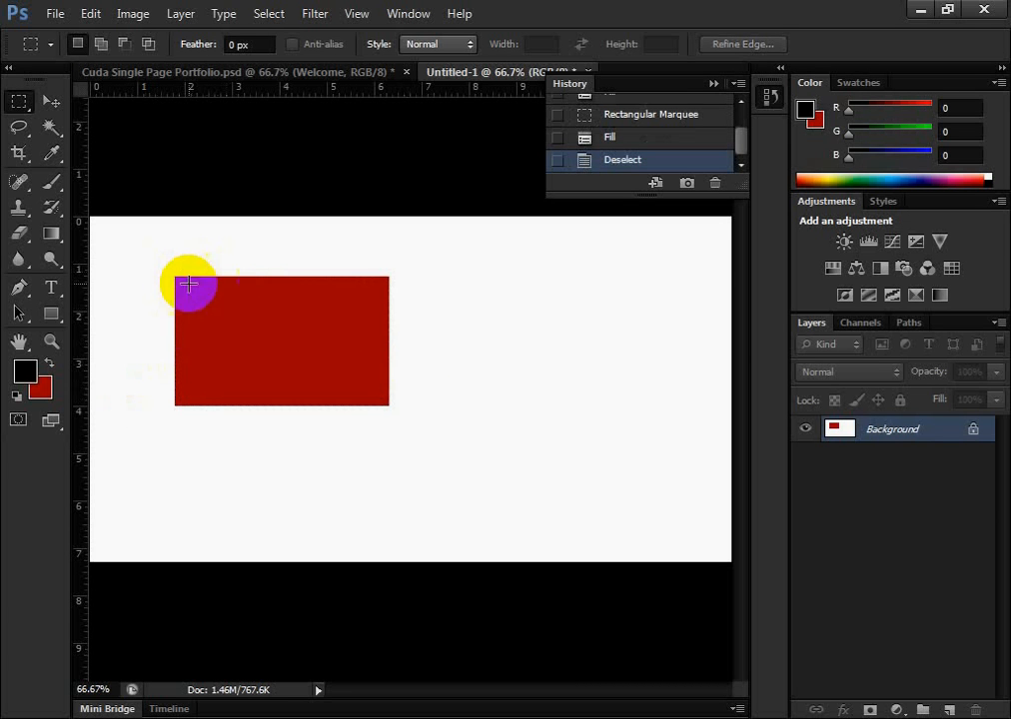
key(ctrl+z)
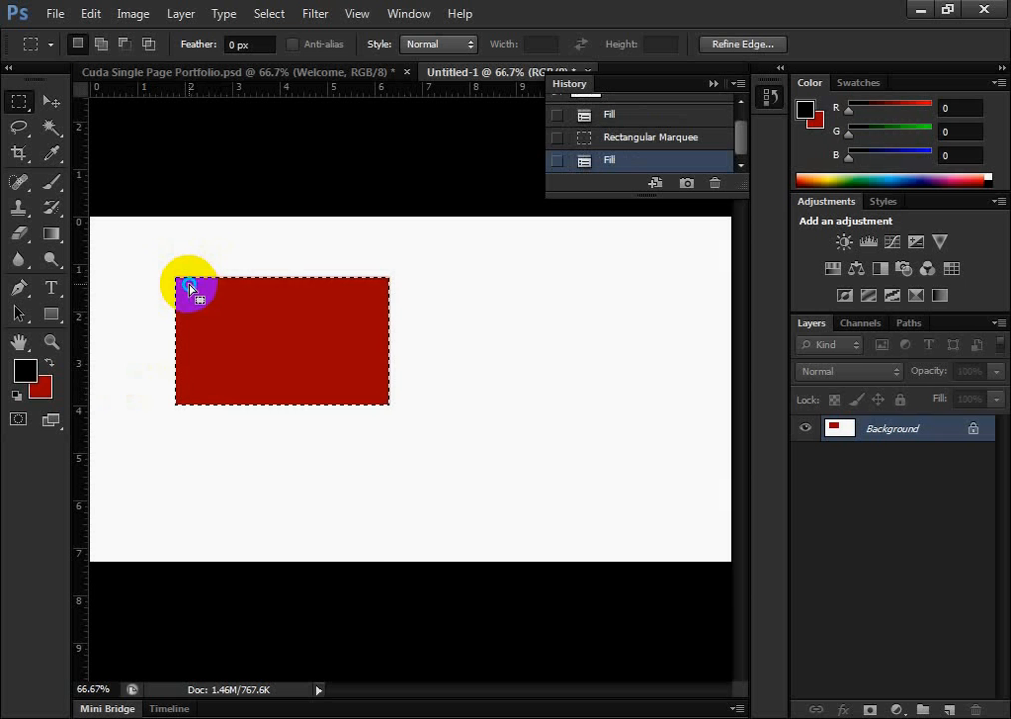
right_click(190, 287)
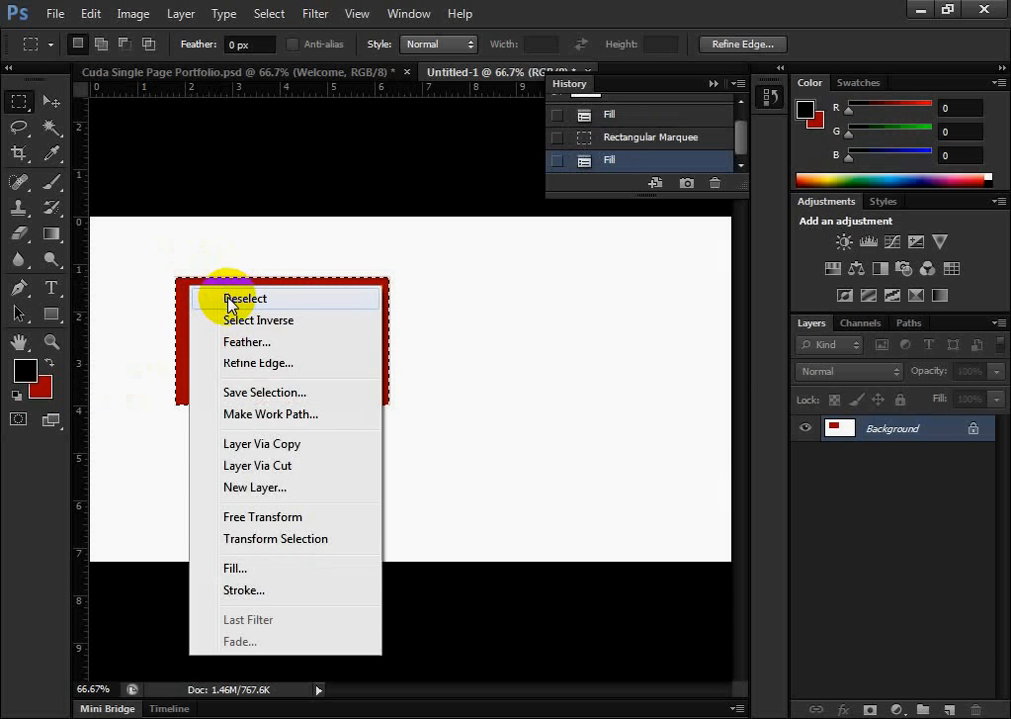
click(229, 301)
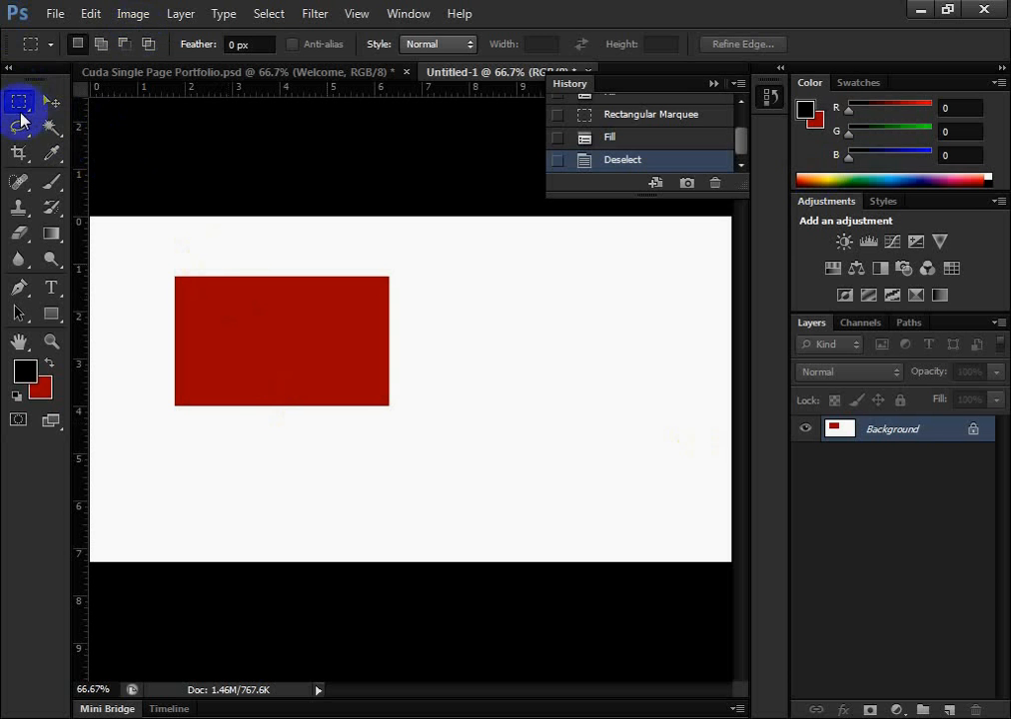
Draw an Elliptical Marquee about 2.7 by 3.3 inches with 20 px feather beside the red rectangle, fill it with black and deselect it
drag(20, 102, 71, 117)
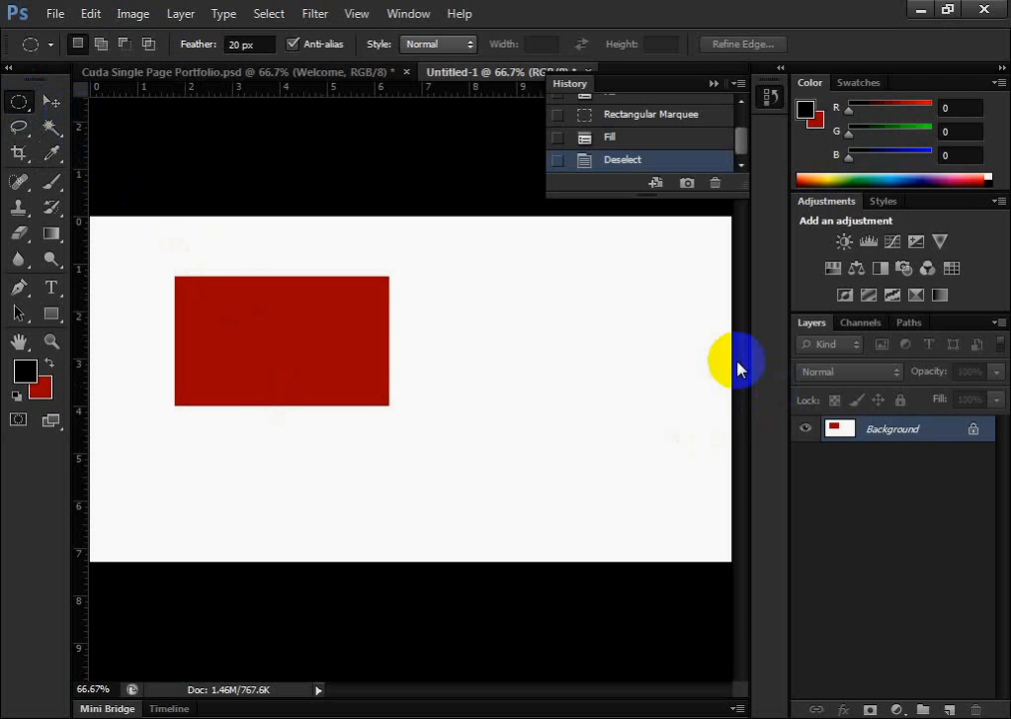
drag(507, 296, 637, 451)
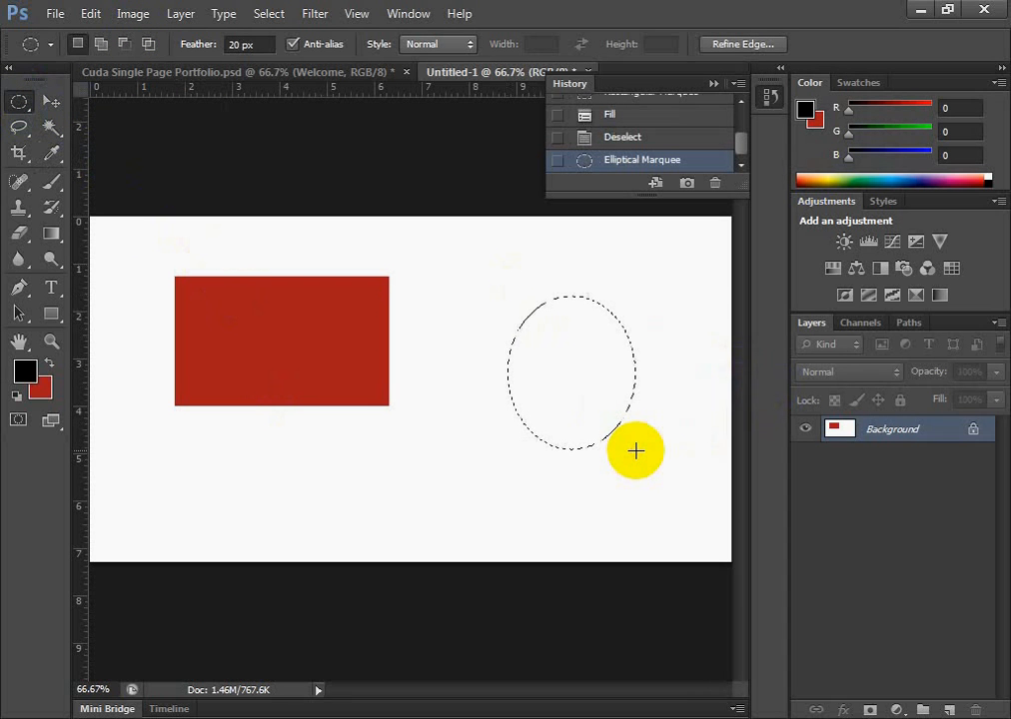
key(alt+BackSpace)
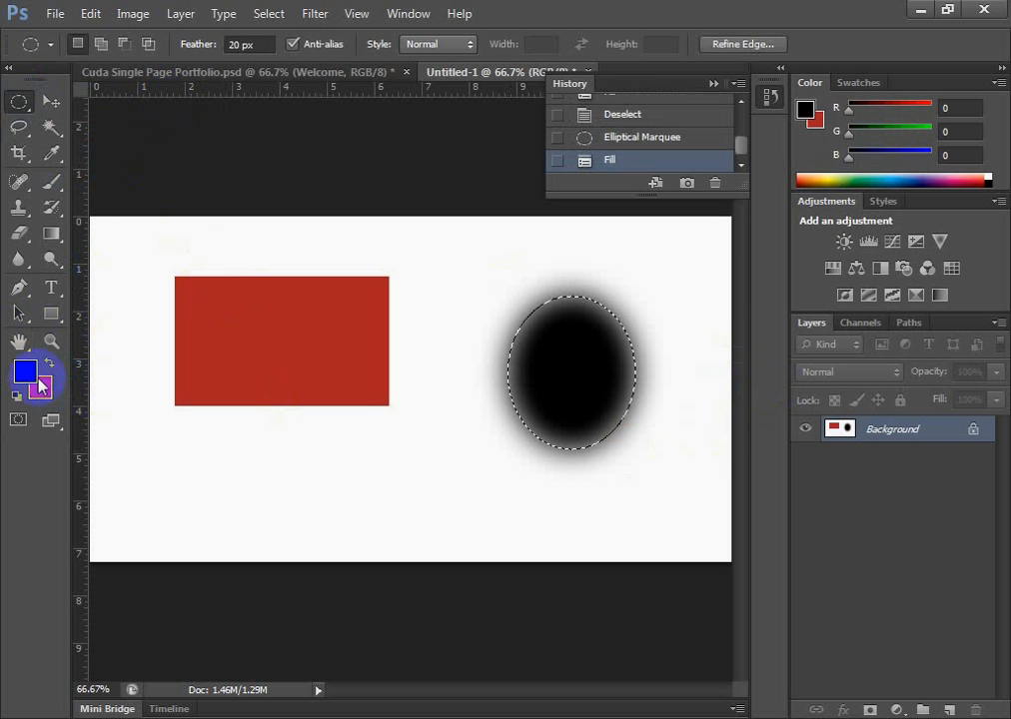
click(50, 101)
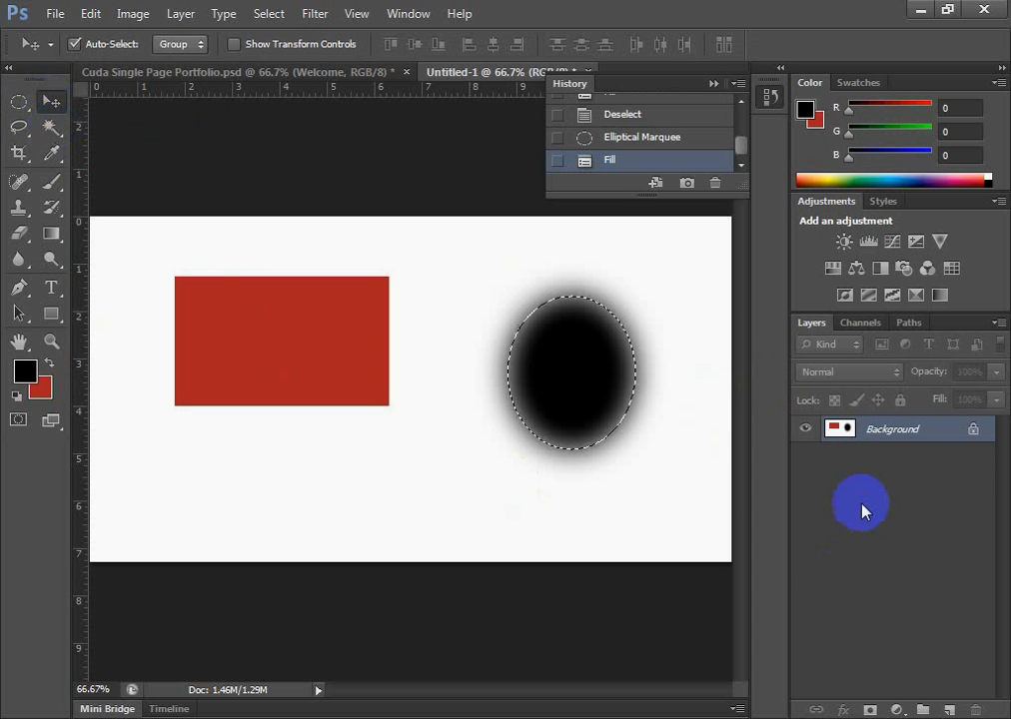
key(ctrl+d)
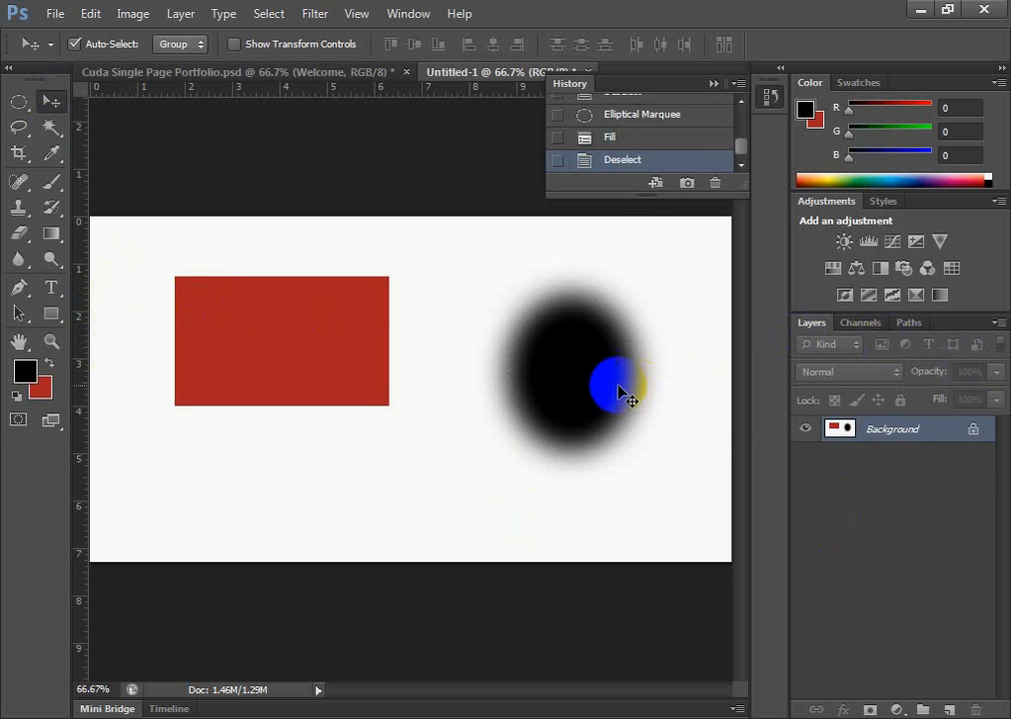
Try to move the black ellipse and the red rectangle on the Background layer with the Move tool
drag(599, 377, 567, 398)
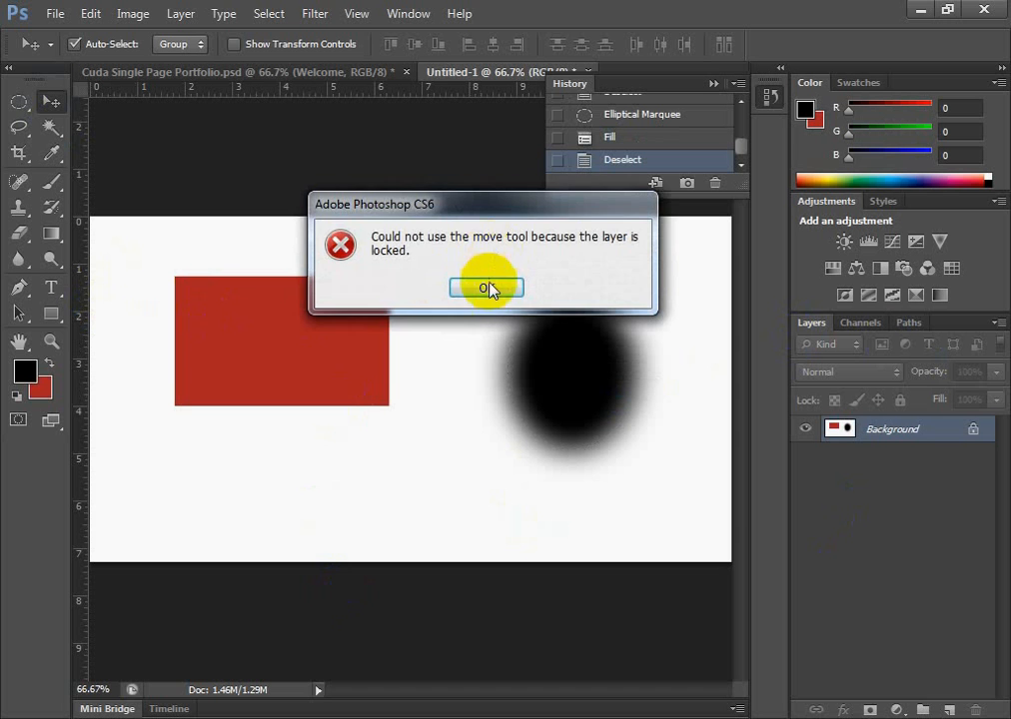
click(489, 288)
drag(312, 355, 250, 345)
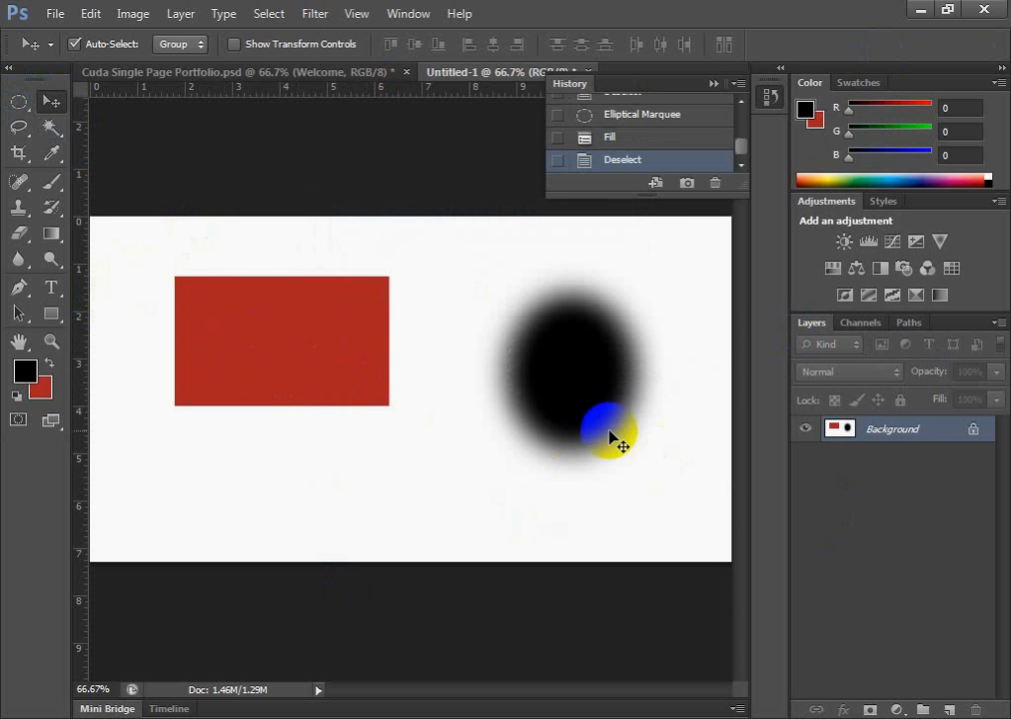
drag(264, 372, 388, 461)
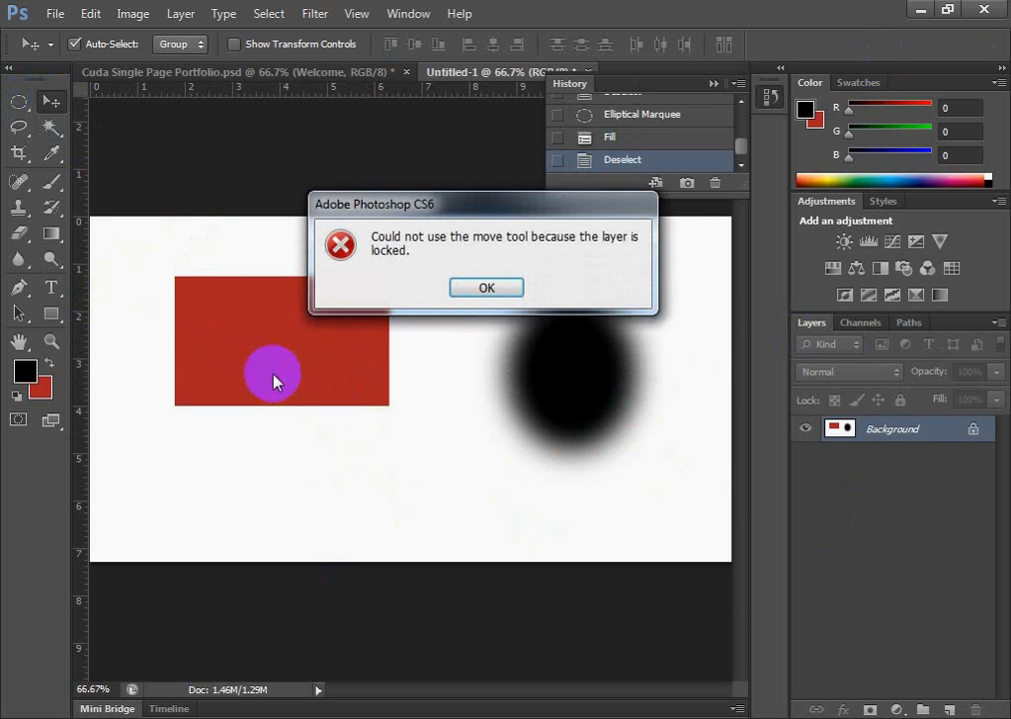
click(477, 290)
drag(305, 385, 559, 368)
click(503, 295)
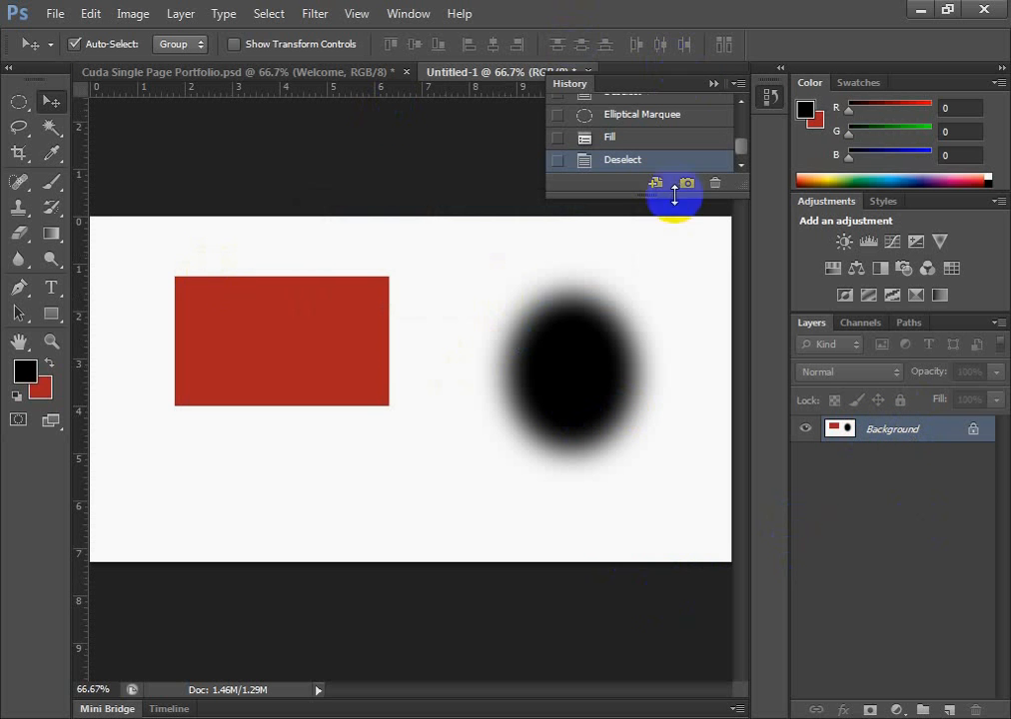
Revert the document to its opening History snapshot and add two layers above Background: a copy of it and an empty one
drag(744, 149, 733, 102)
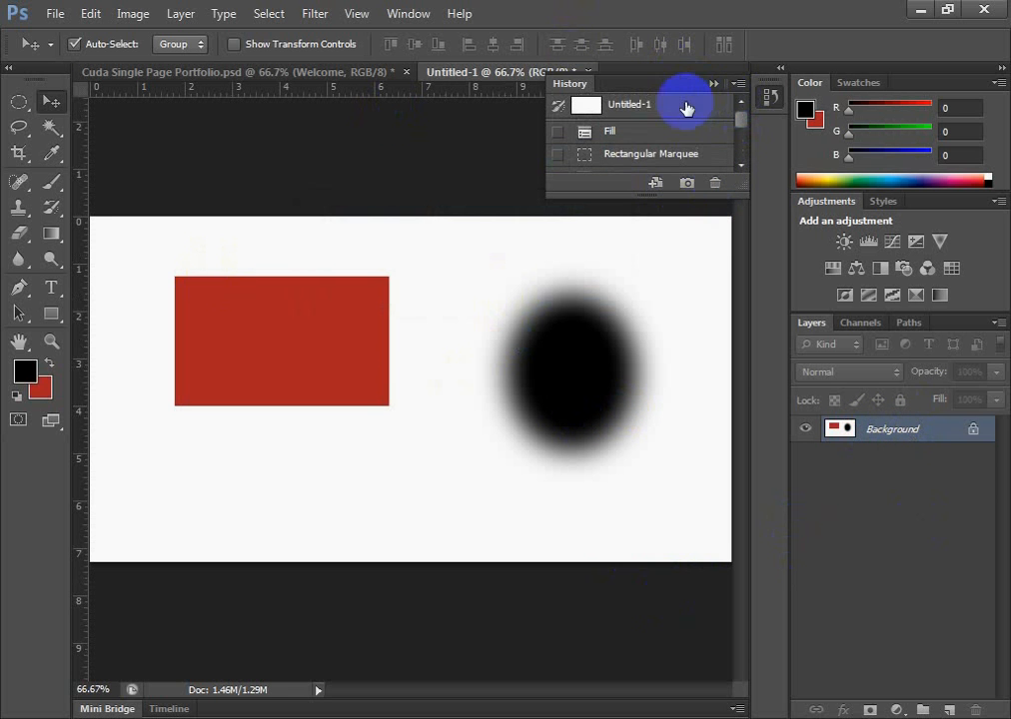
click(686, 104)
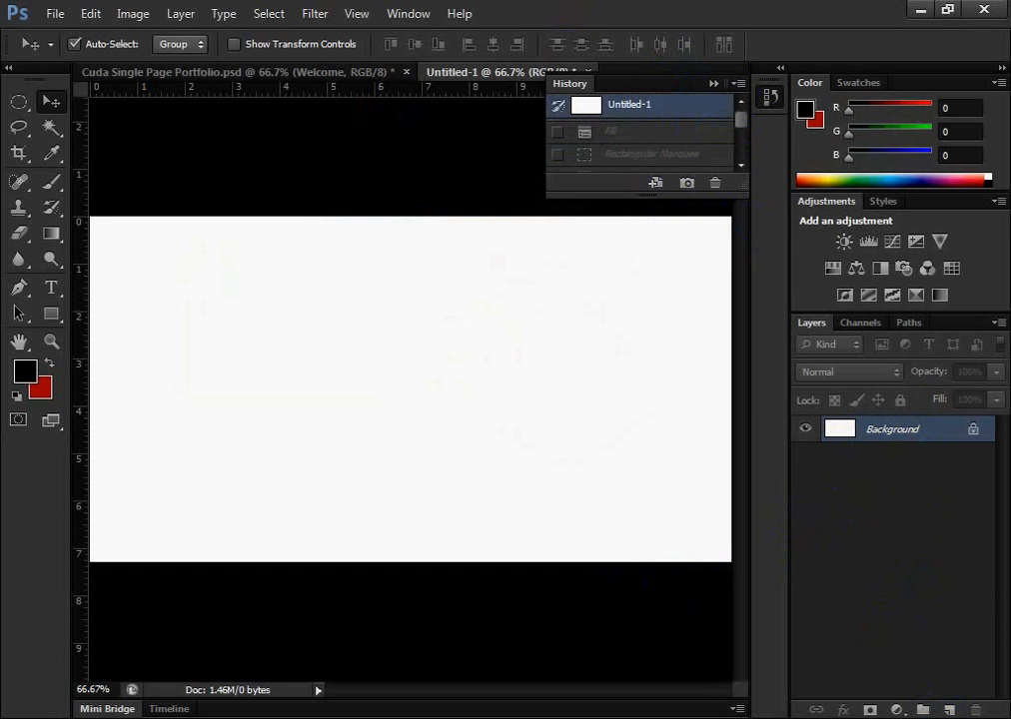
key(ctrl+j)
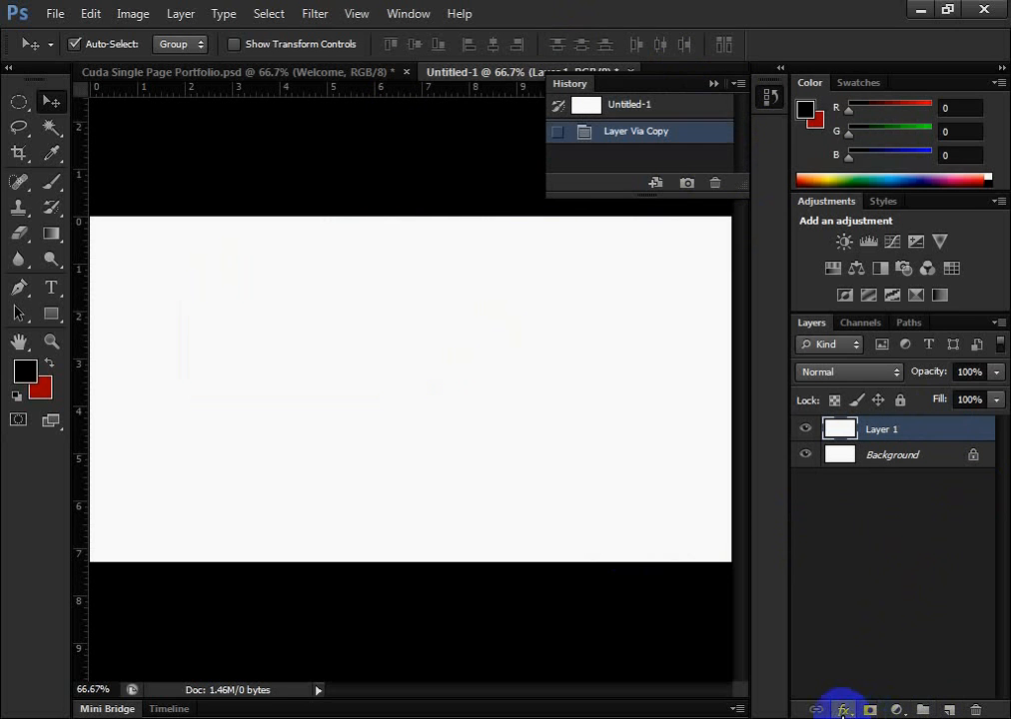
click(945, 711)
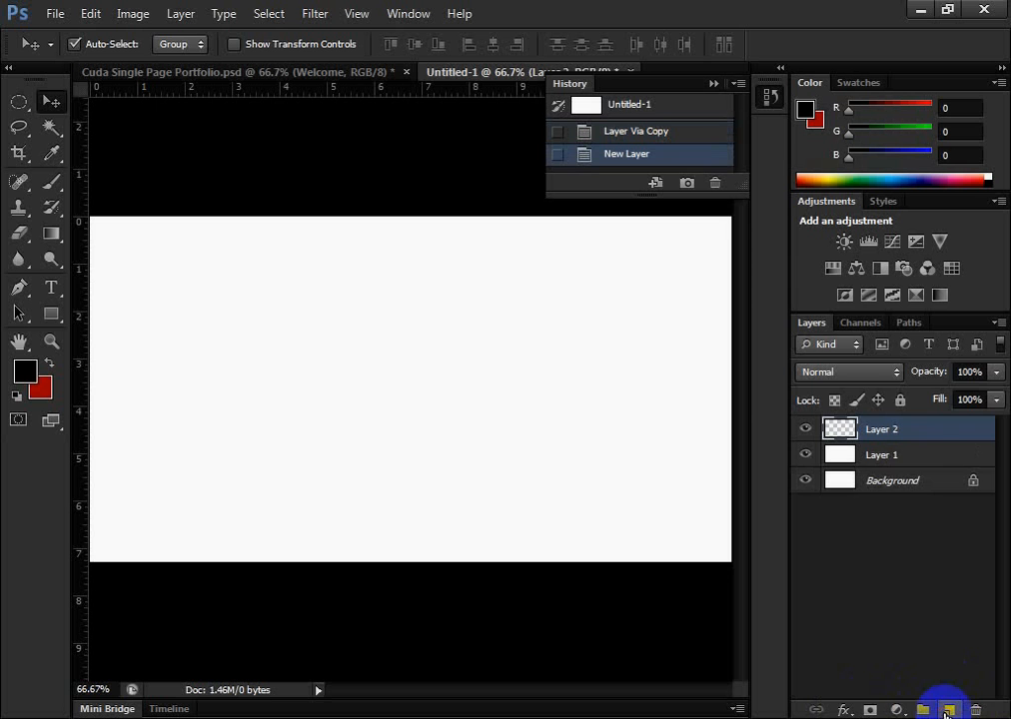
On Layer 1, draw a Rectangular Marquee about 4.3 by 3.6 inches in the canvas's left half, fill it with black and deselect it
click(852, 462)
click(884, 429)
click(876, 457)
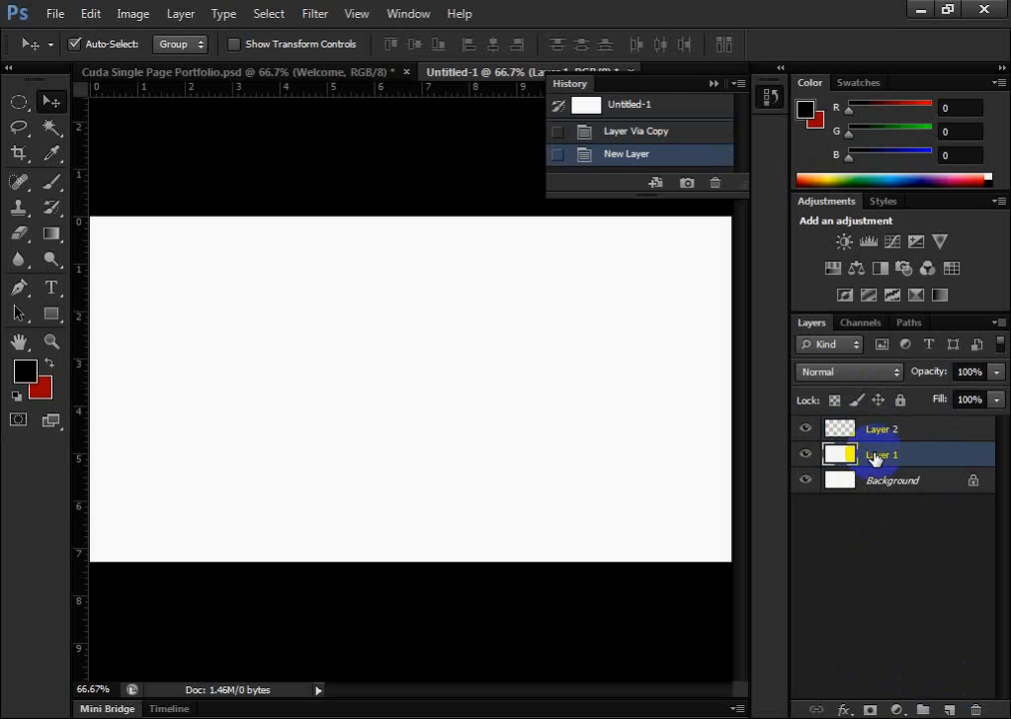
click(22, 105)
click(72, 99)
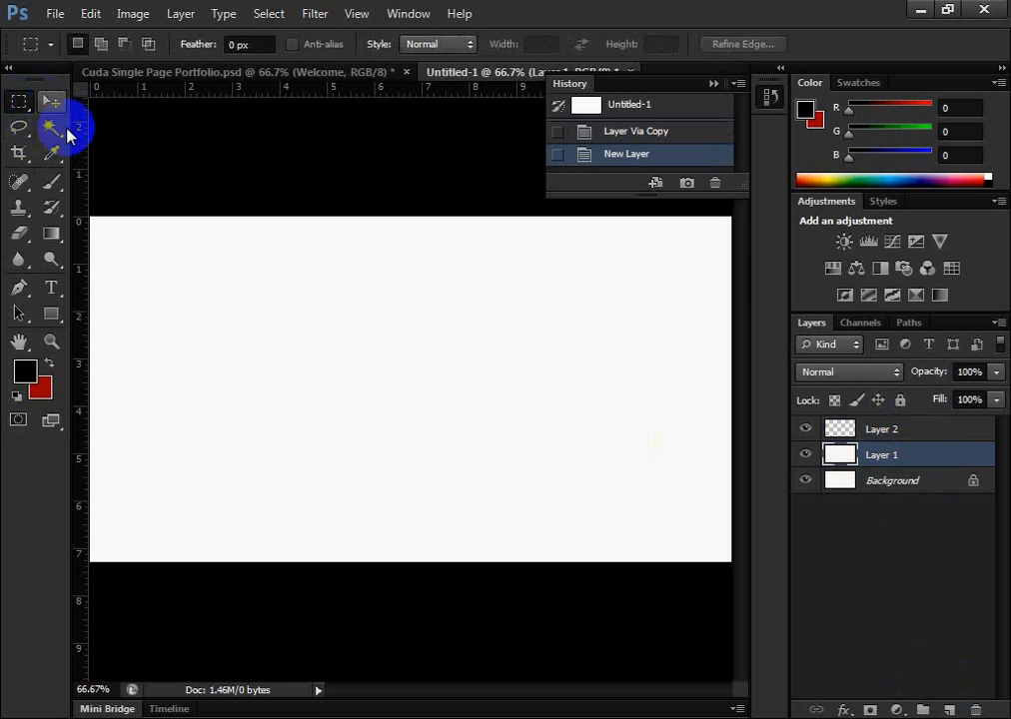
drag(193, 287, 394, 457)
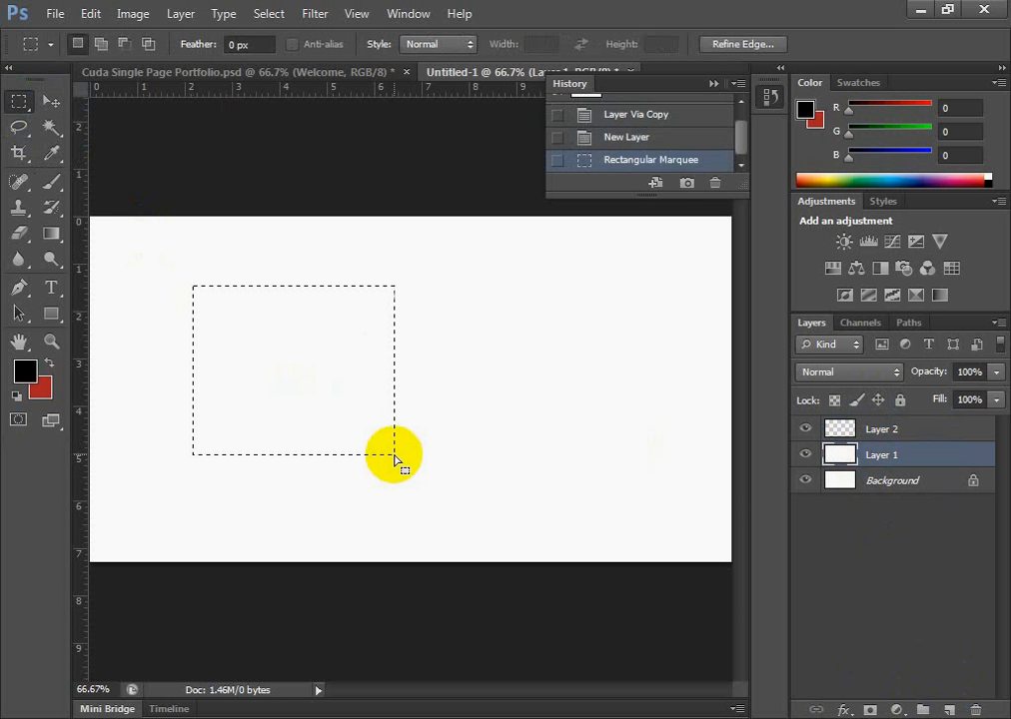
key(alt+BackSpace)
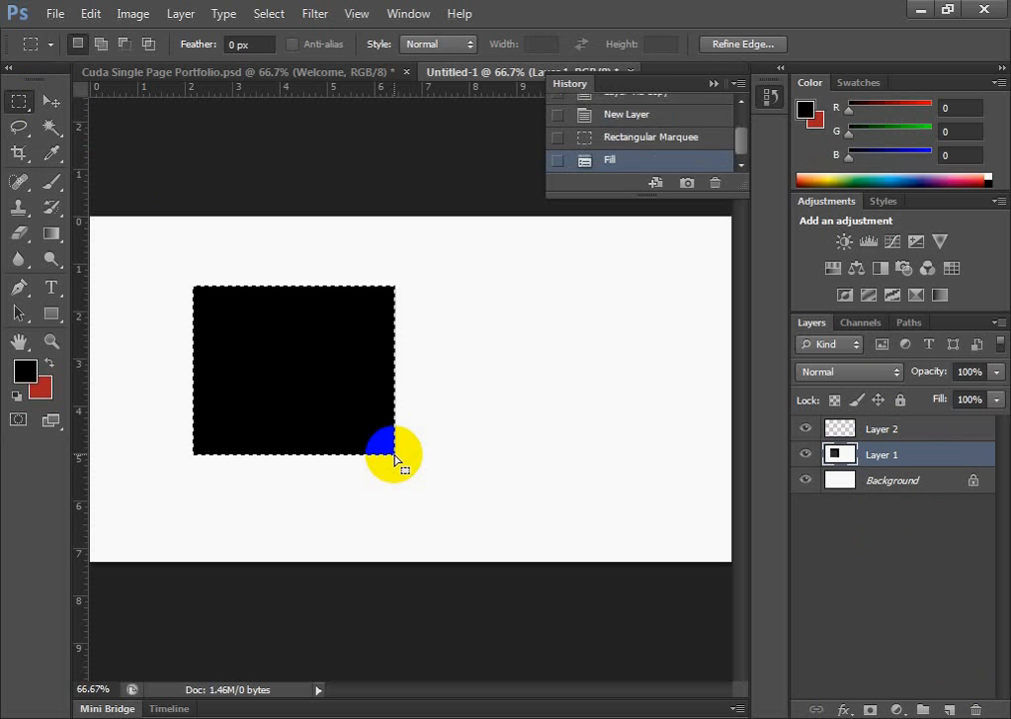
click(395, 454)
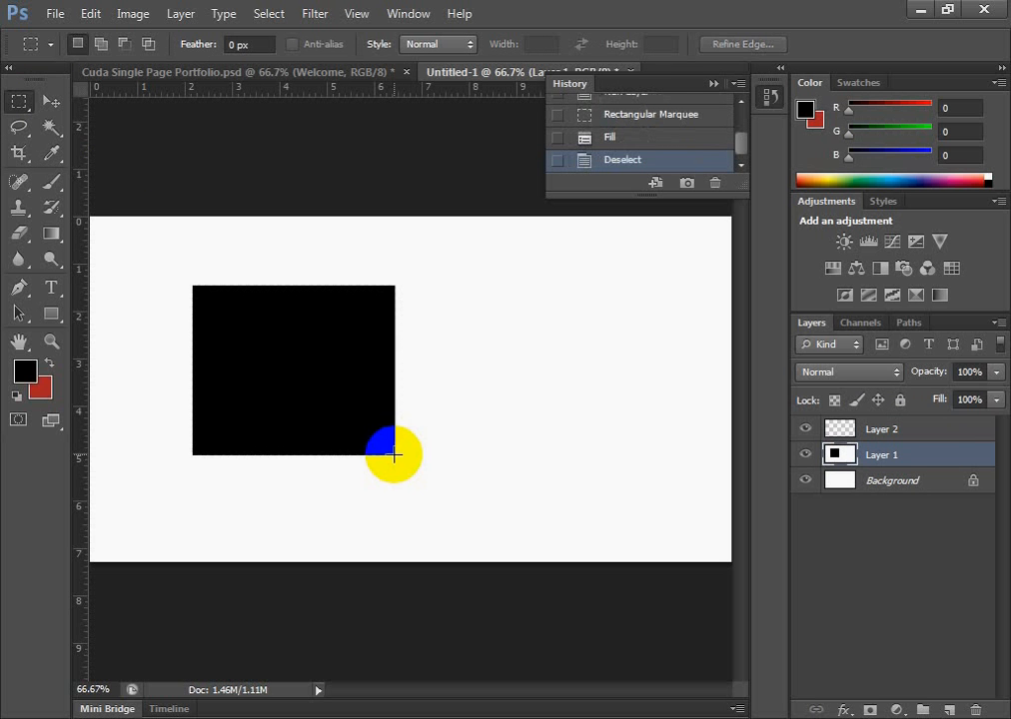
On Layer 2, draw an Elliptical Marquee about 1.8 by 3 inches with 20 px feather beside the rectangle, fill it with black and deselect it
click(933, 426)
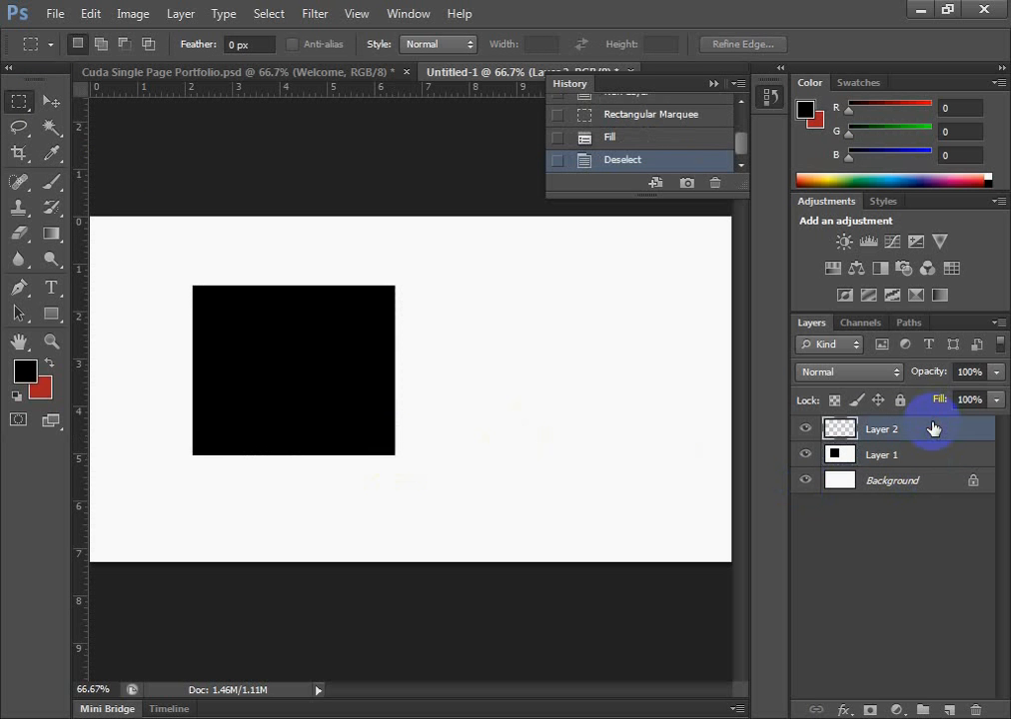
drag(19, 101, 106, 114)
drag(499, 278, 584, 423)
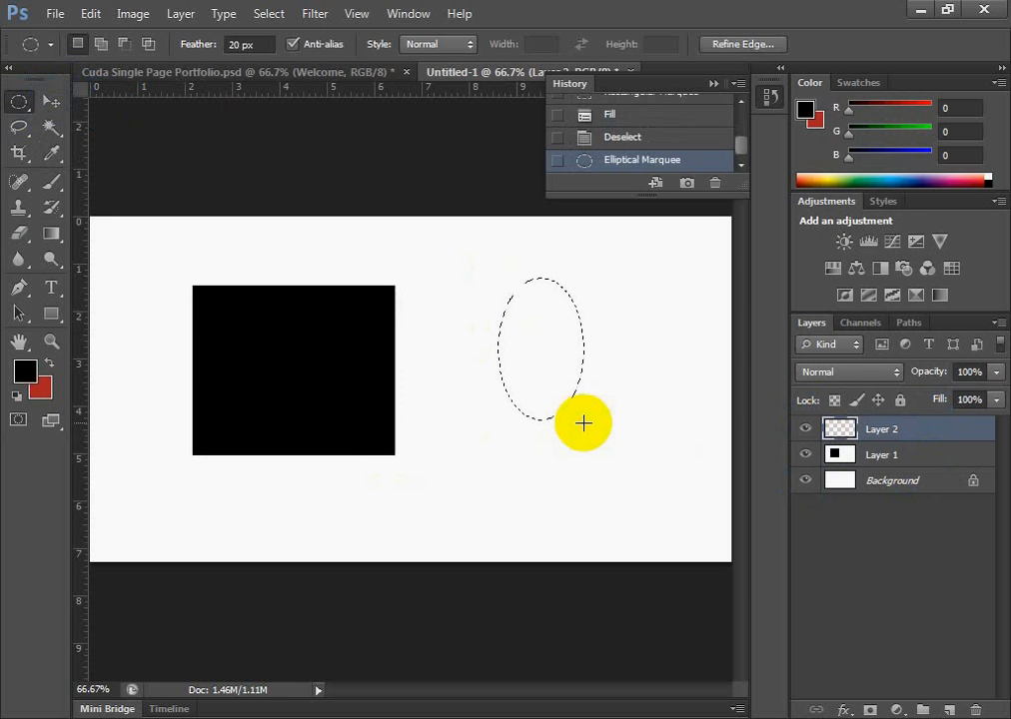
key(alt+BackSpace)
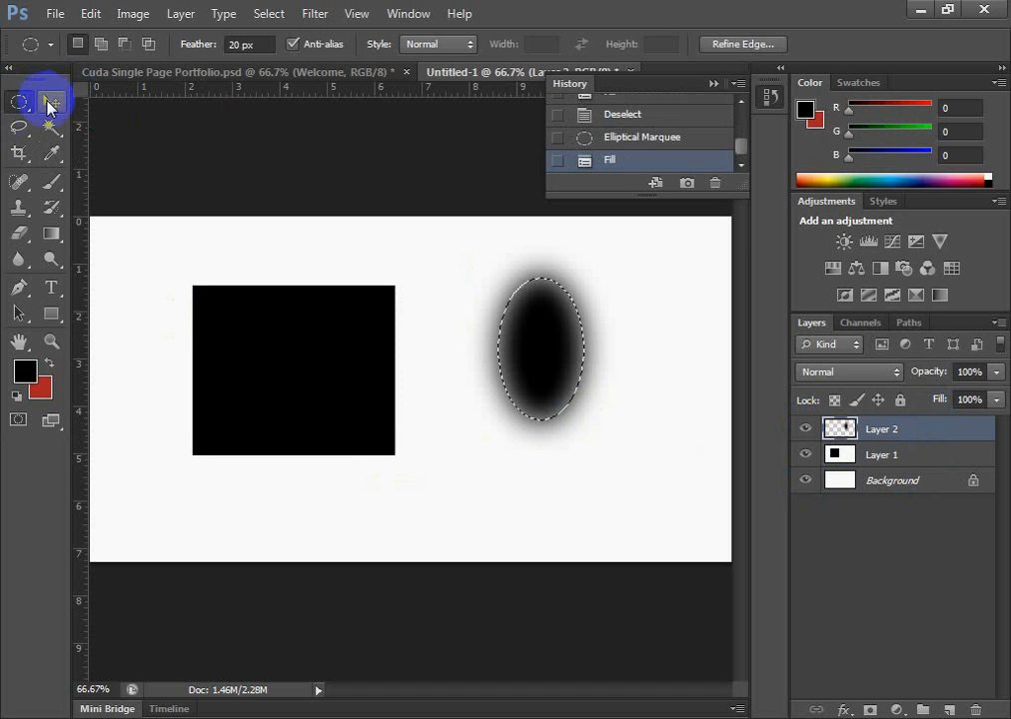
key(ctrl+d)
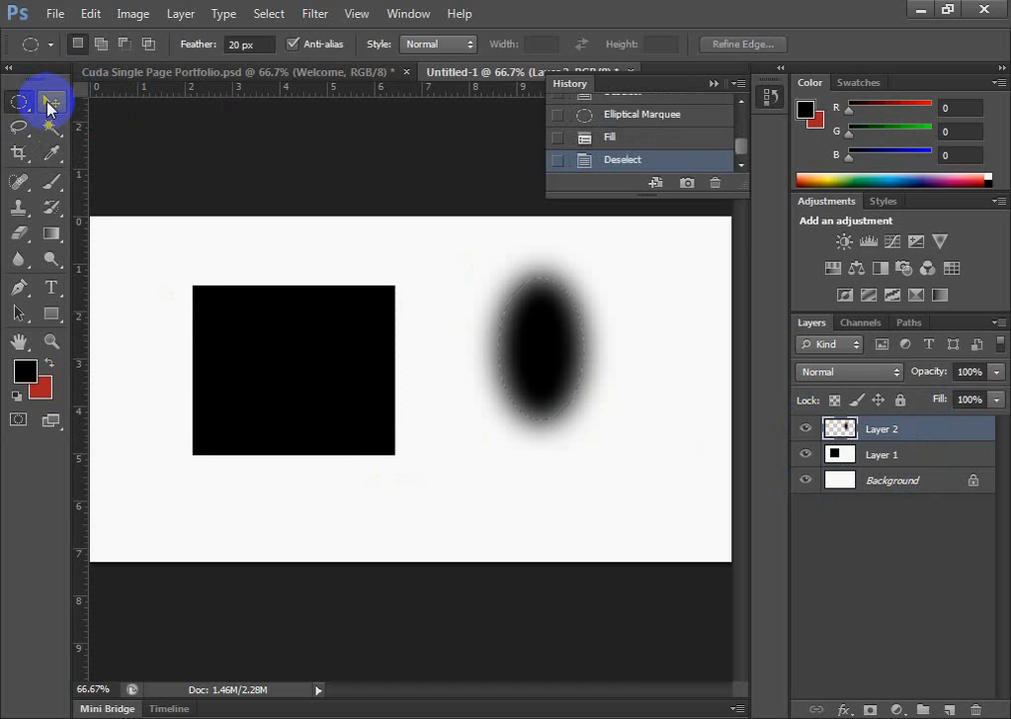
Move the Layer 2 ellipse about 0.7 inch down and to the right, and the Layer 1 rectangle about 1.3 inches up and slightly left
click(60, 102)
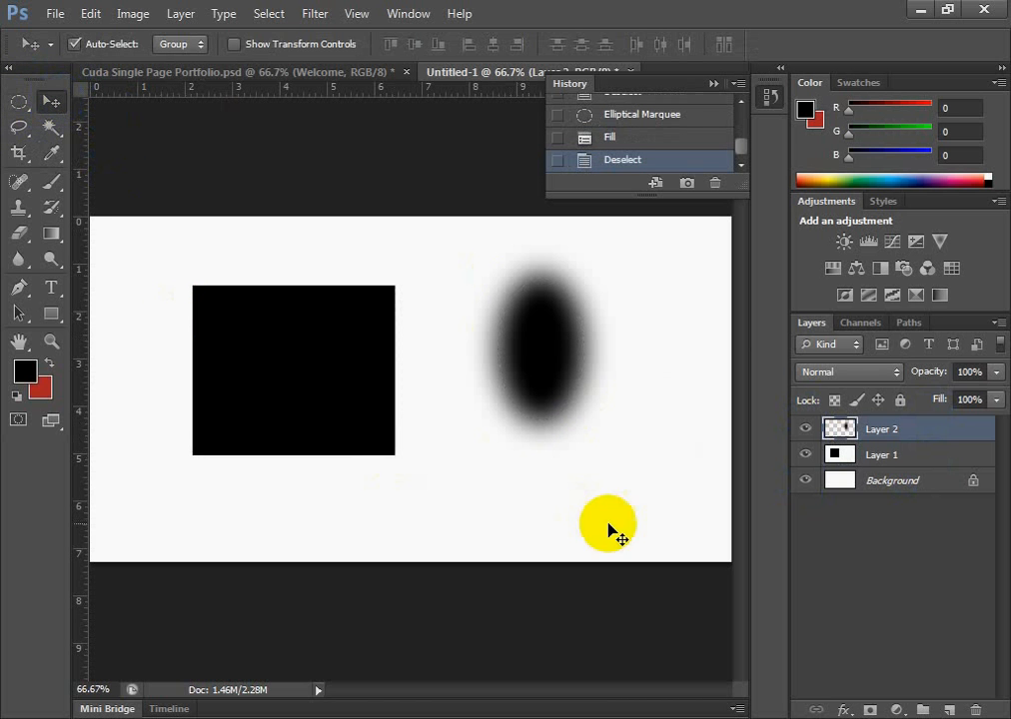
click(544, 346)
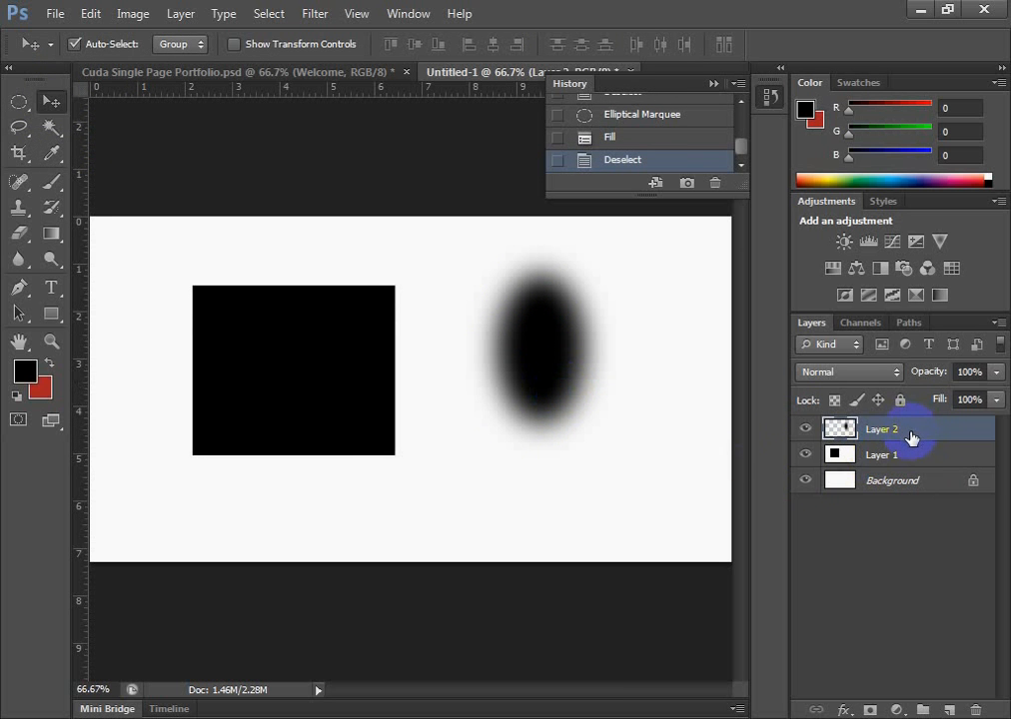
drag(572, 354, 616, 404)
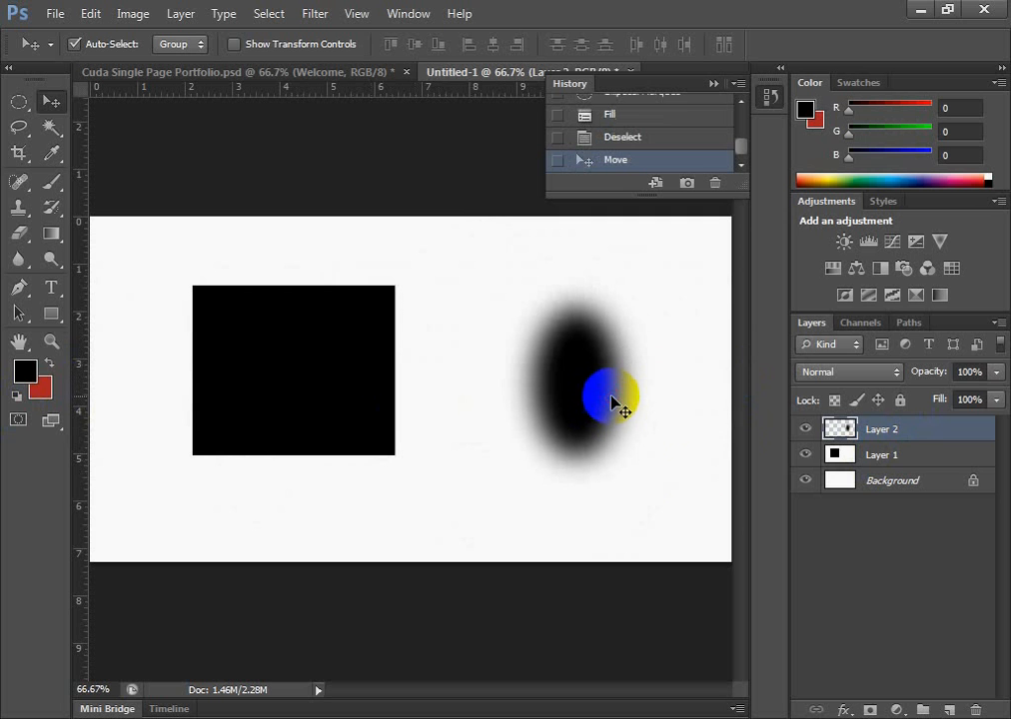
click(896, 459)
drag(267, 402, 255, 340)
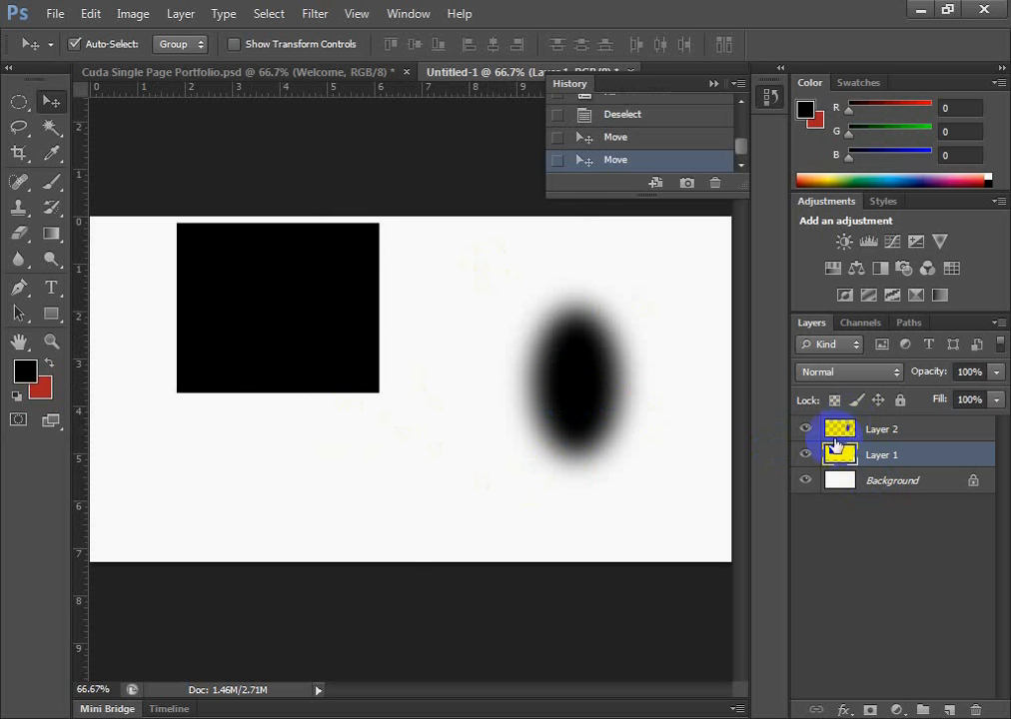
click(880, 428)
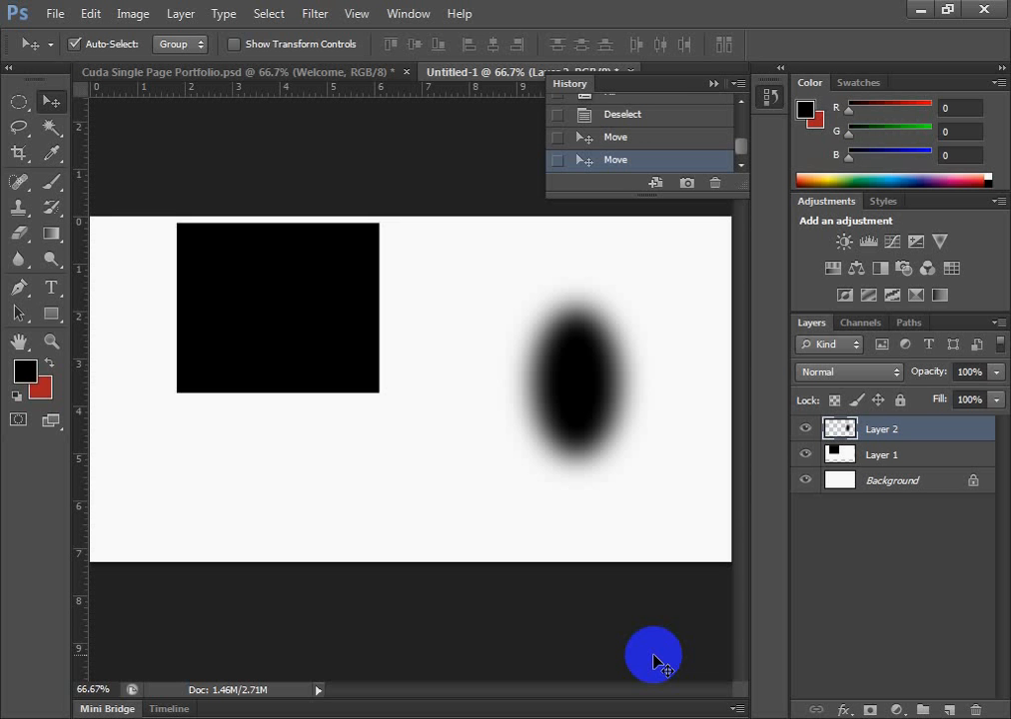
Examine how the layers are grouped in Cuda Single Page Portfolio.psd and return to Untitled-1
click(329, 76)
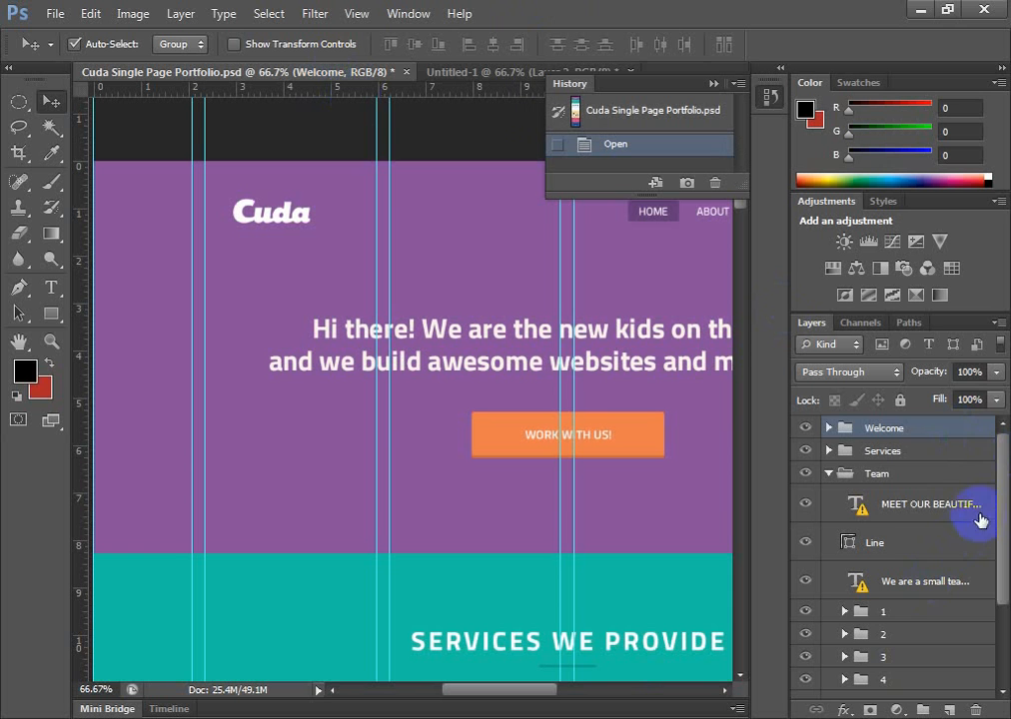
mouse_move(995, 464)
mouse_down()
mouse_move(1002, 692)
mouse_move(988, 604)
mouse_move(993, 455)
mouse_up()
click(894, 427)
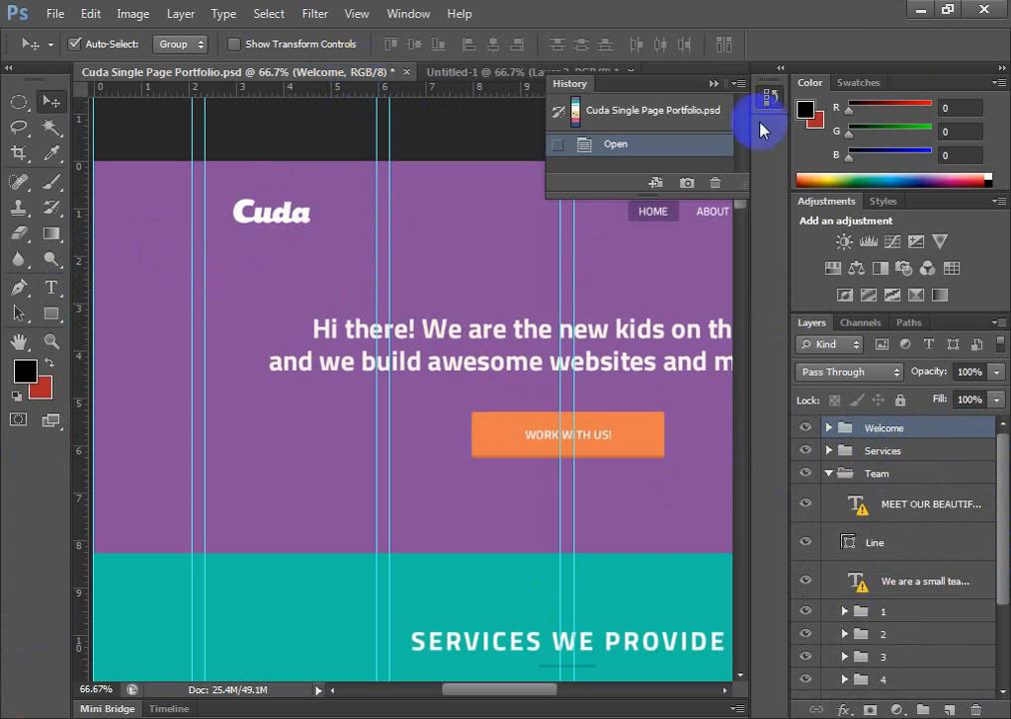
click(451, 71)
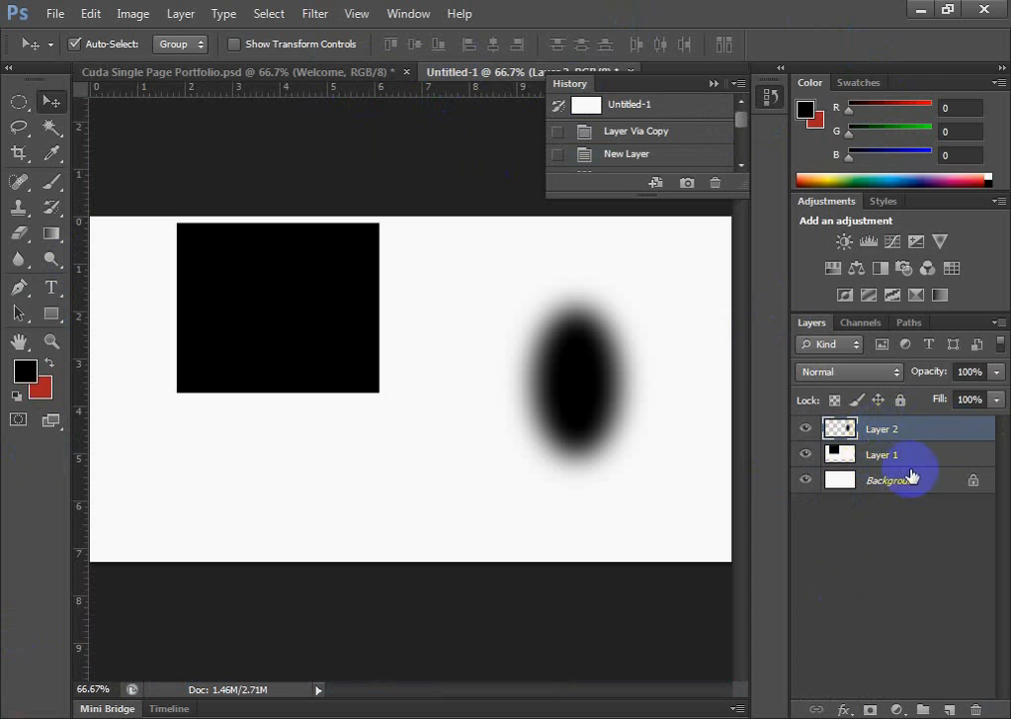
Hide and show Layer 2 repeatedly to check what it contributes to the canvas
click(804, 429)
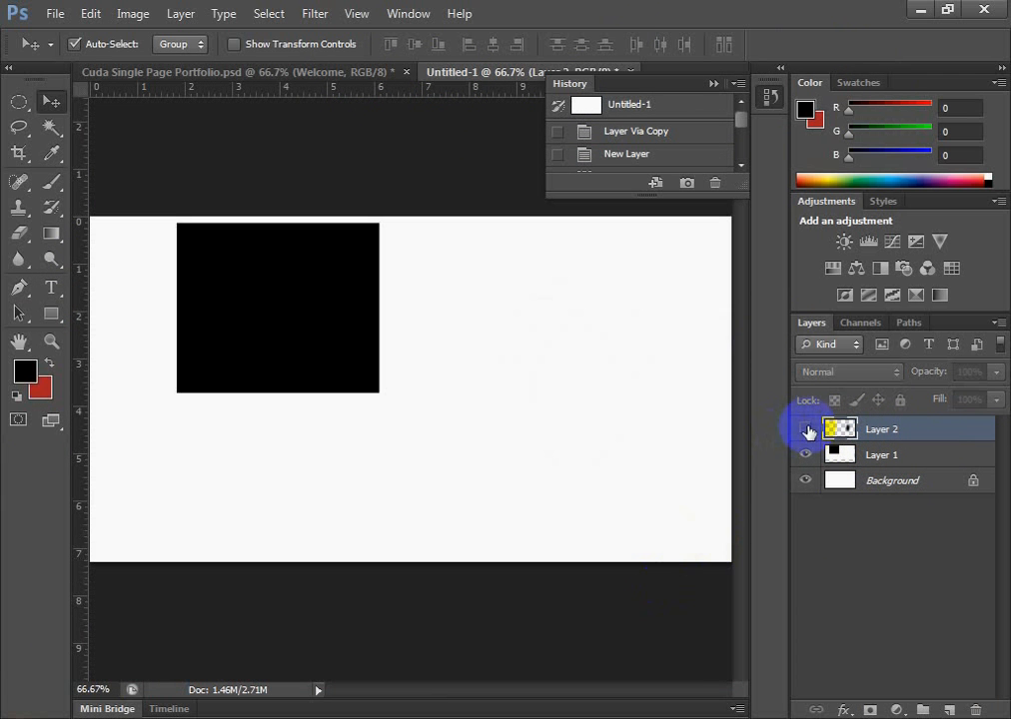
click(803, 431)
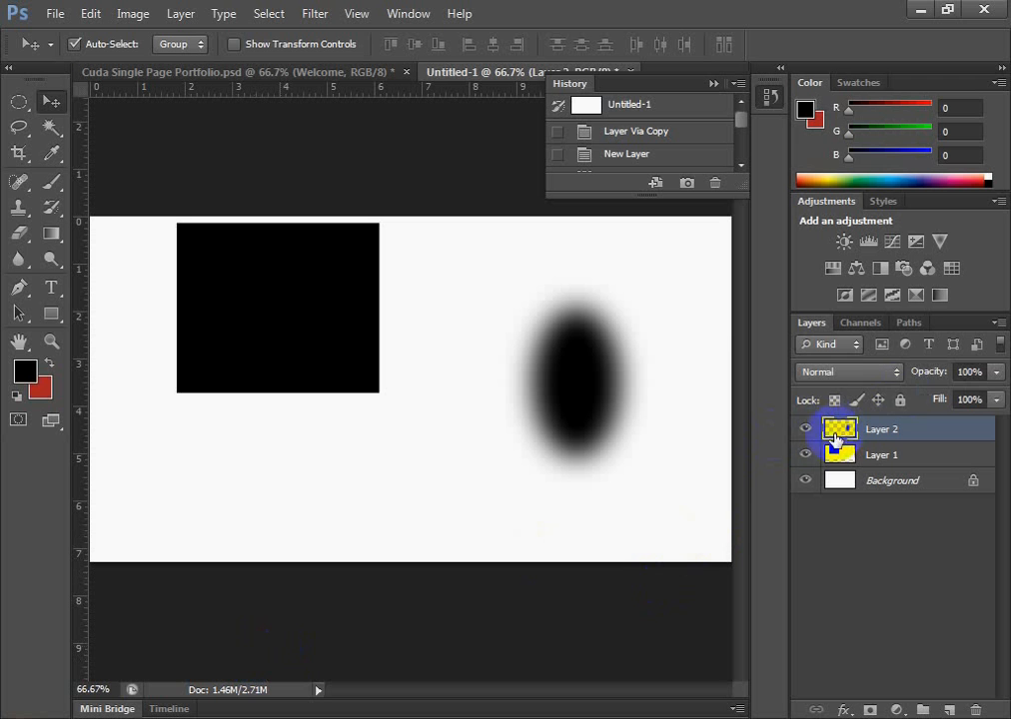
click(804, 431)
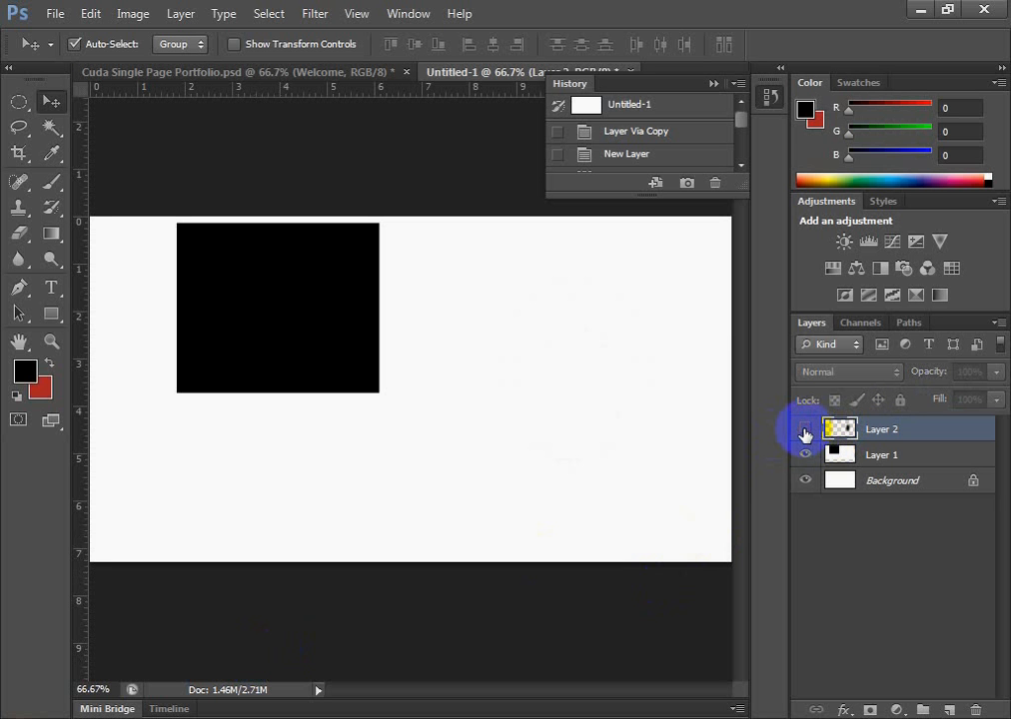
click(804, 431)
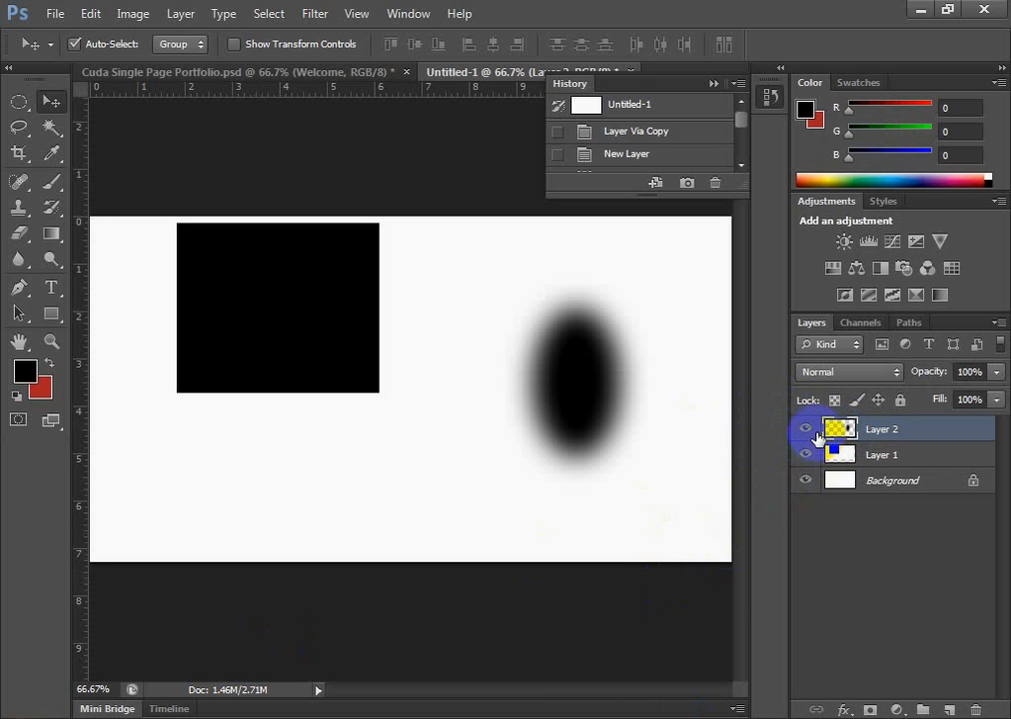
click(807, 428)
click(808, 429)
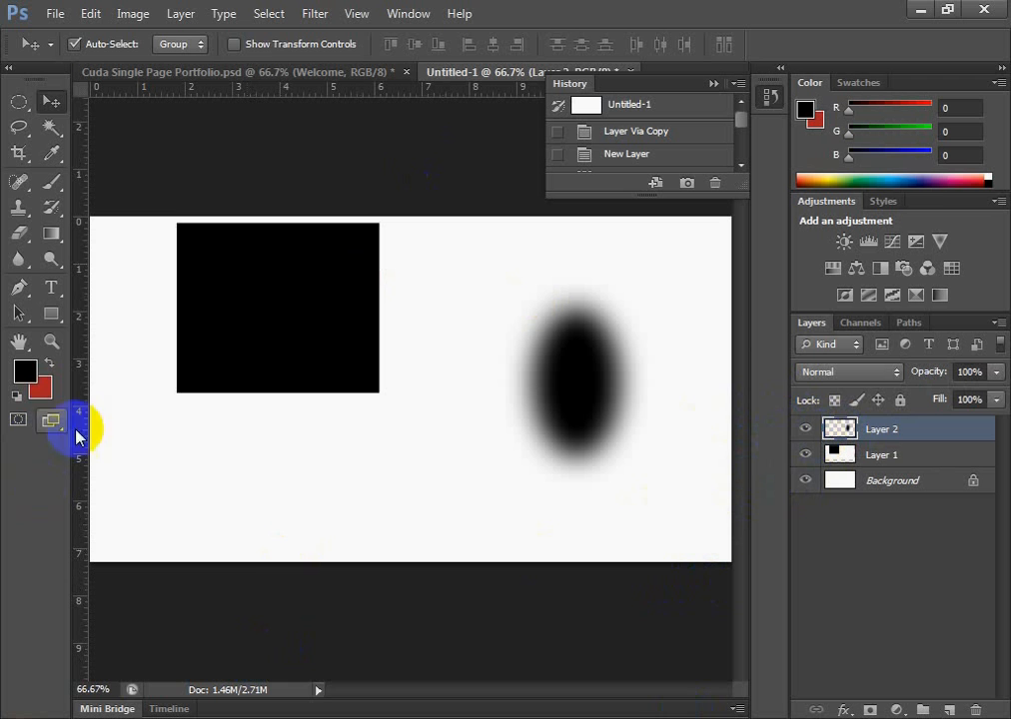
Undock the History panel and leave it floating over the Color panel
click(19, 103)
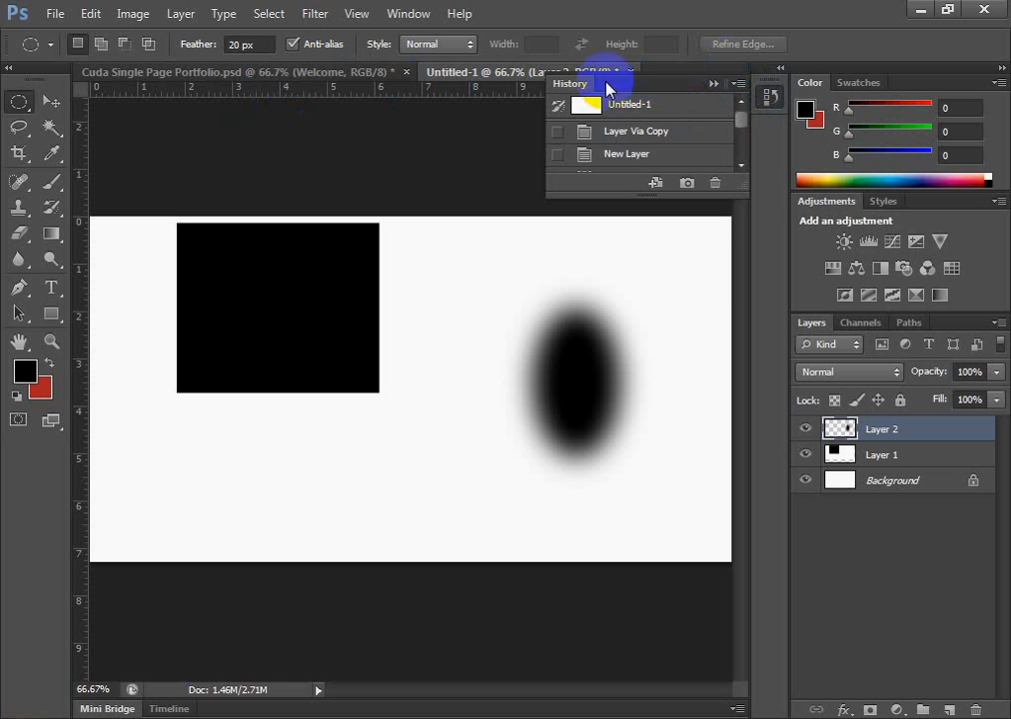
drag(646, 96, 896, 95)
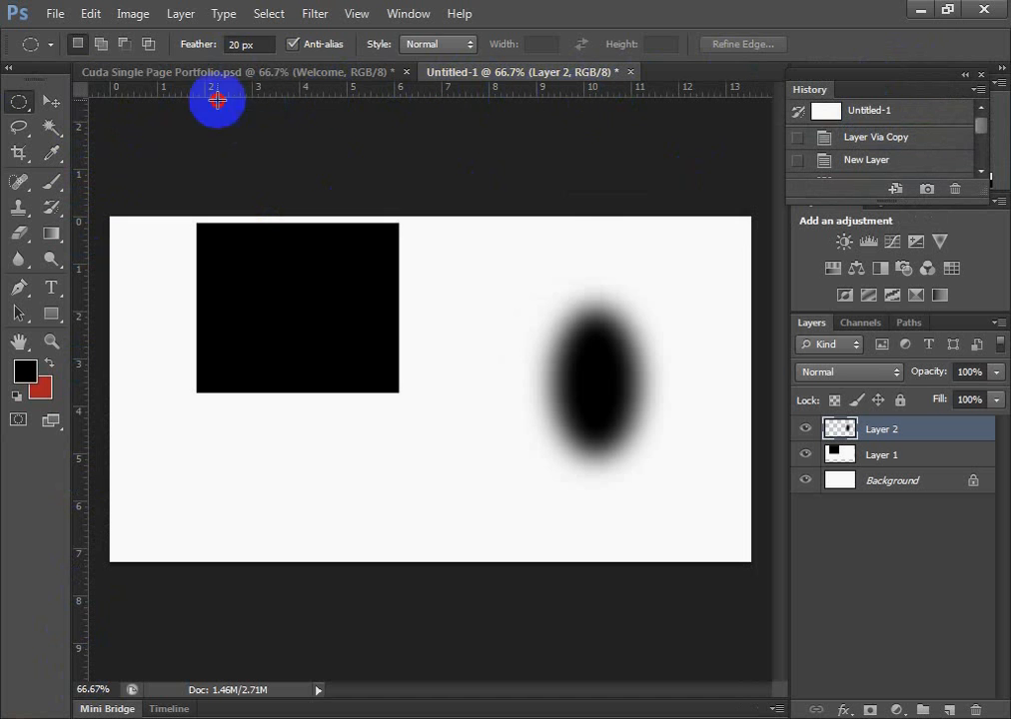
drag(216, 98, 84, 113)
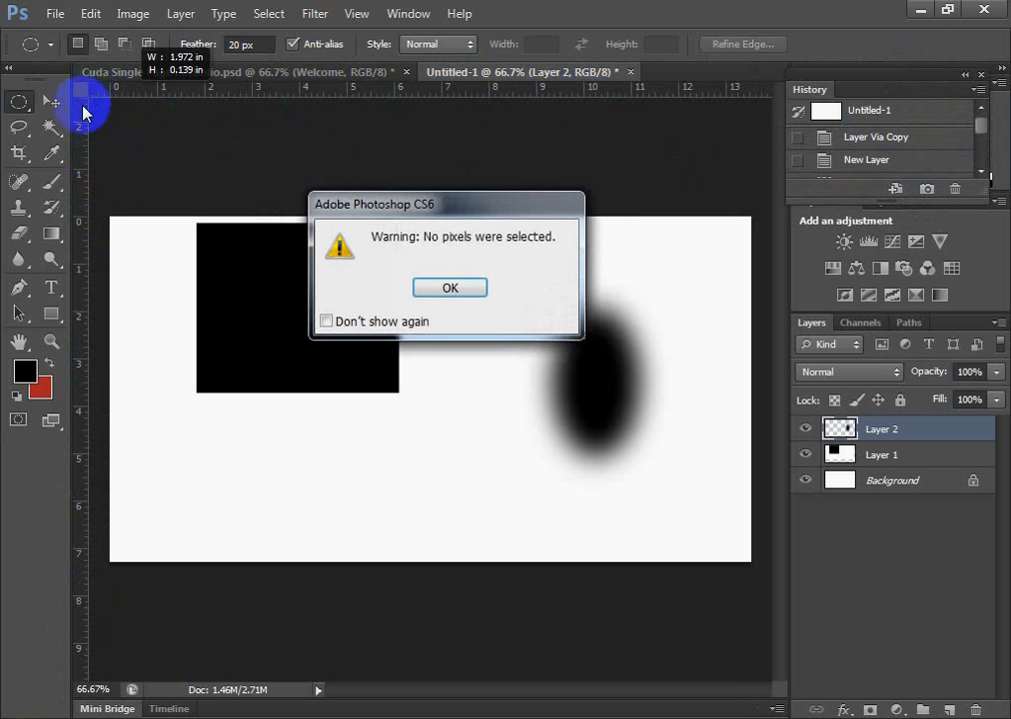
click(447, 290)
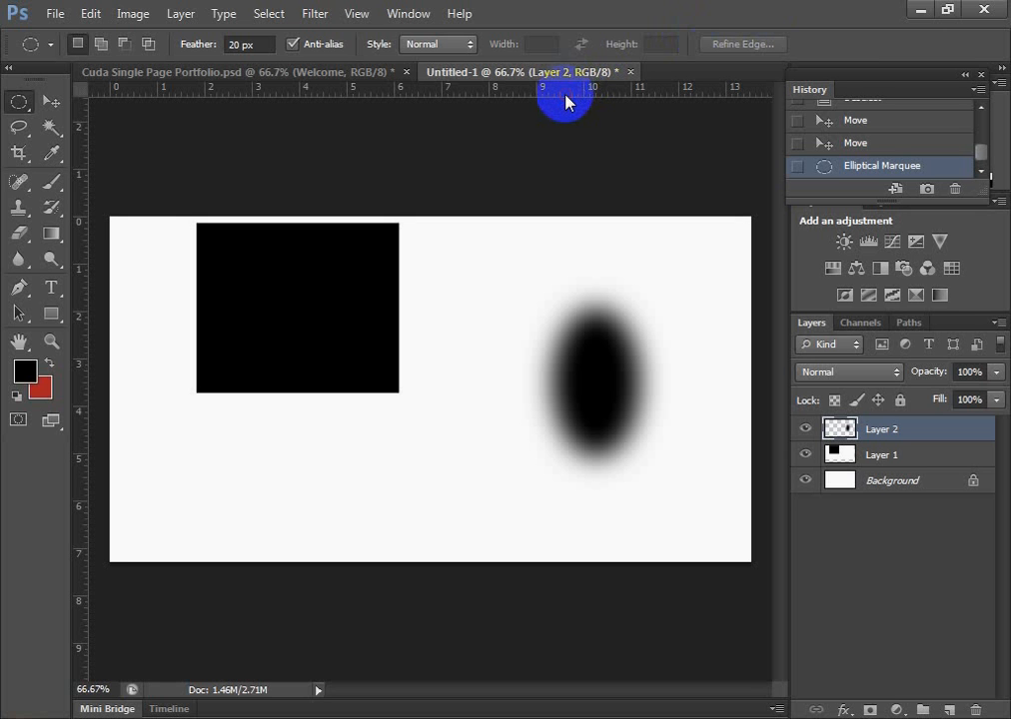
Hide and show the rulers in Untitled-1, and bring the start of Cuda Single Page Portfolio.psd into view
key(ctrl+r)
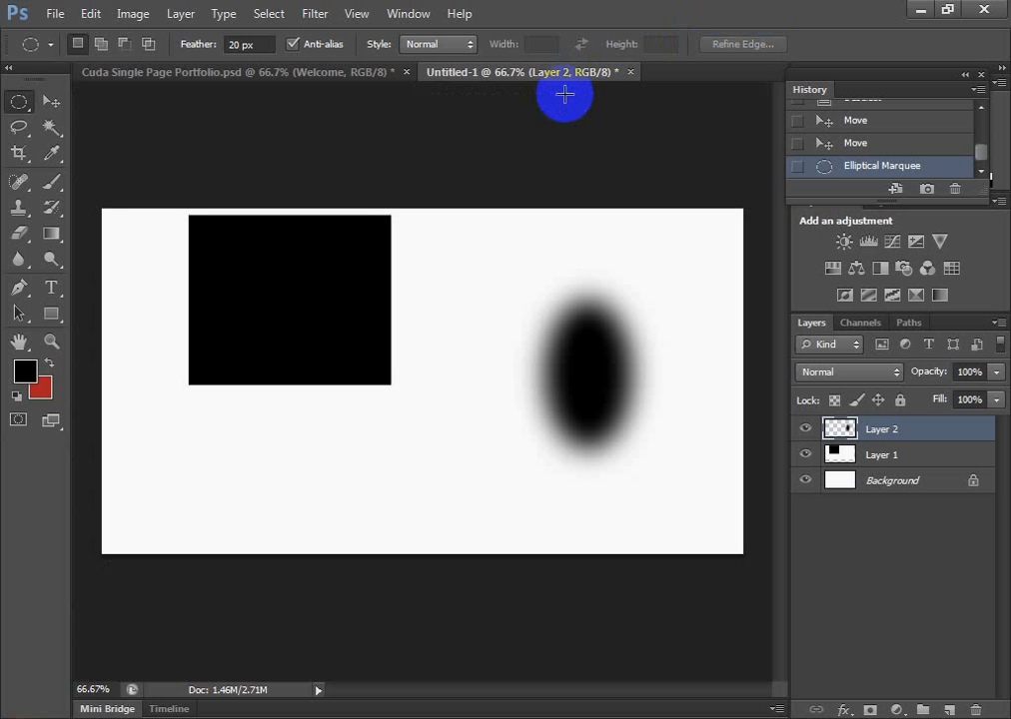
key(ctrl+r)
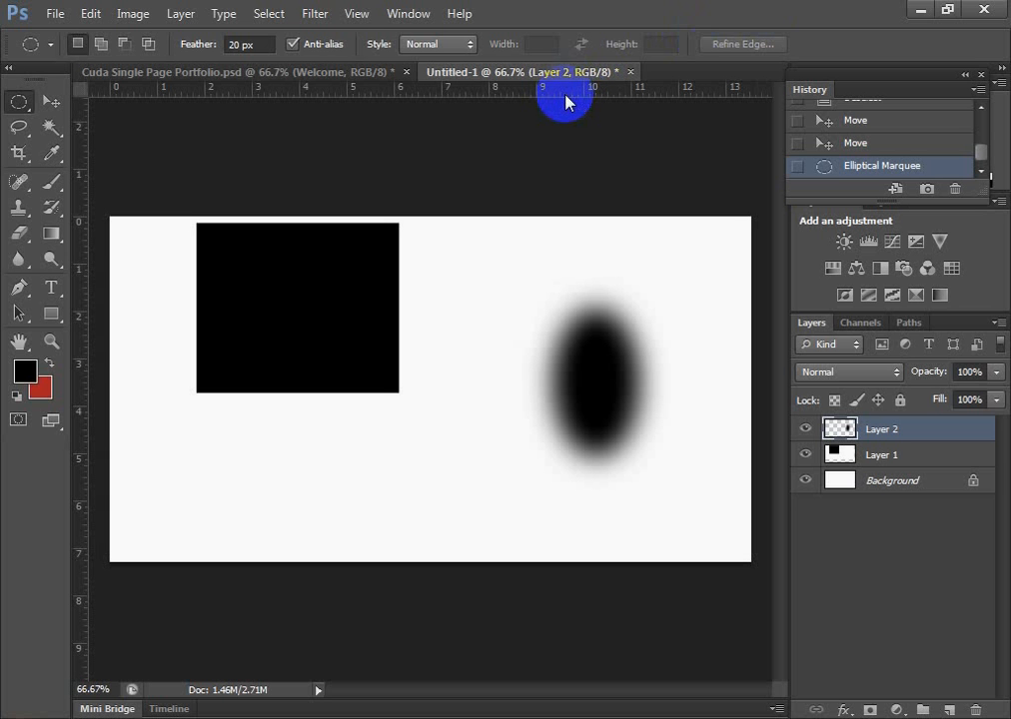
click(322, 73)
click(477, 77)
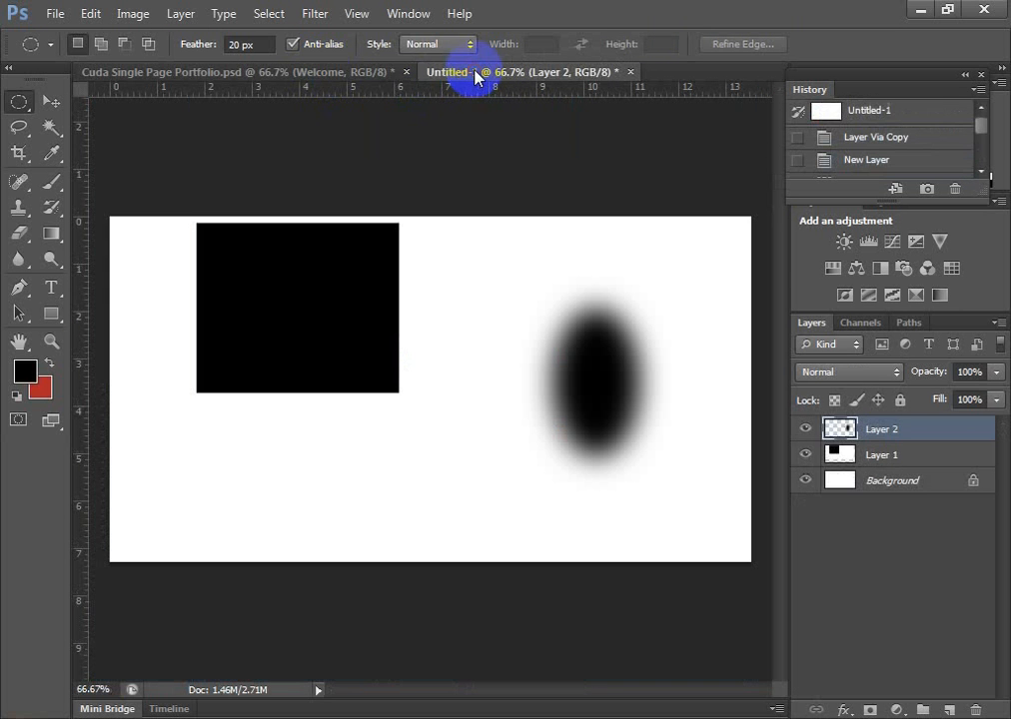
click(345, 80)
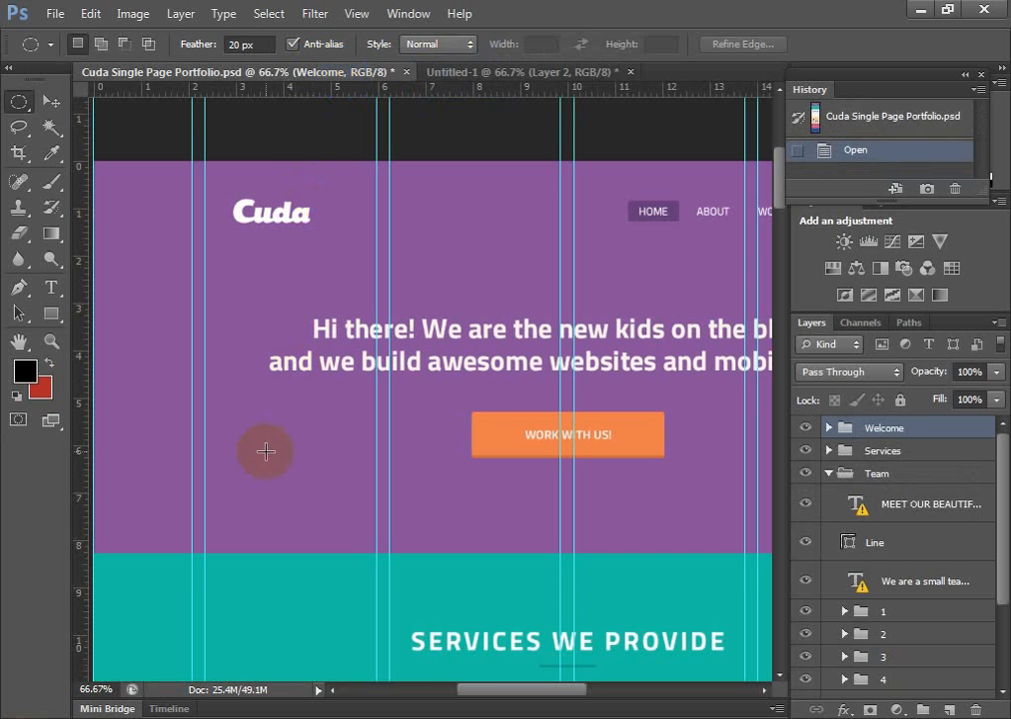
scroll(351, 501, up, 1)
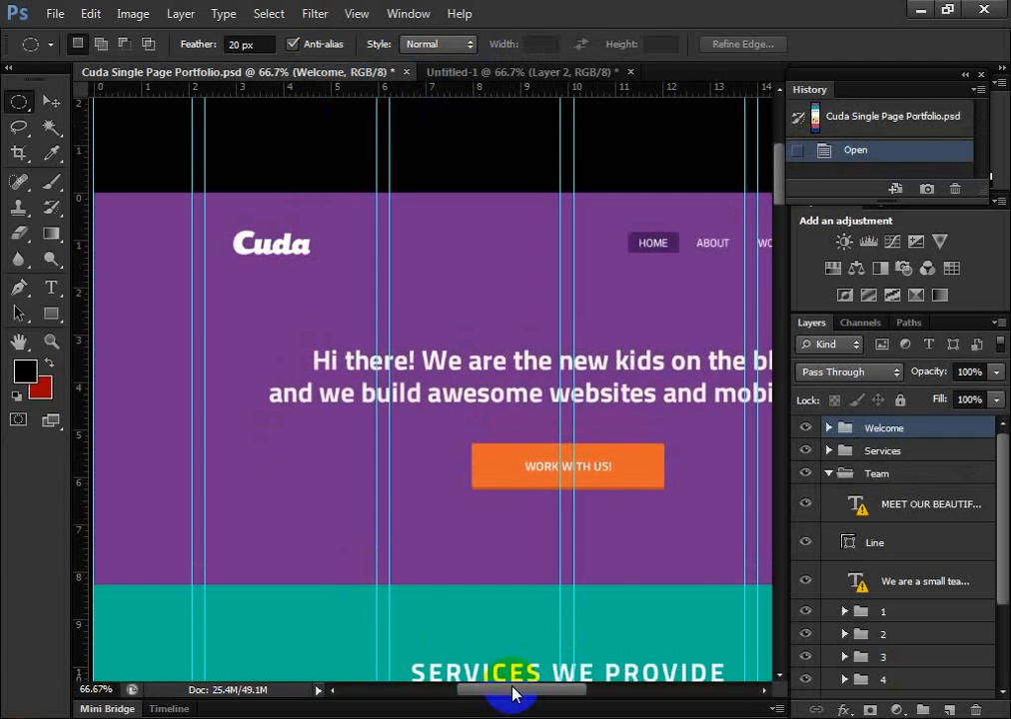
mouse_move(510, 698)
mouse_down()
mouse_move(482, 697)
mouse_move(496, 700)
mouse_up()
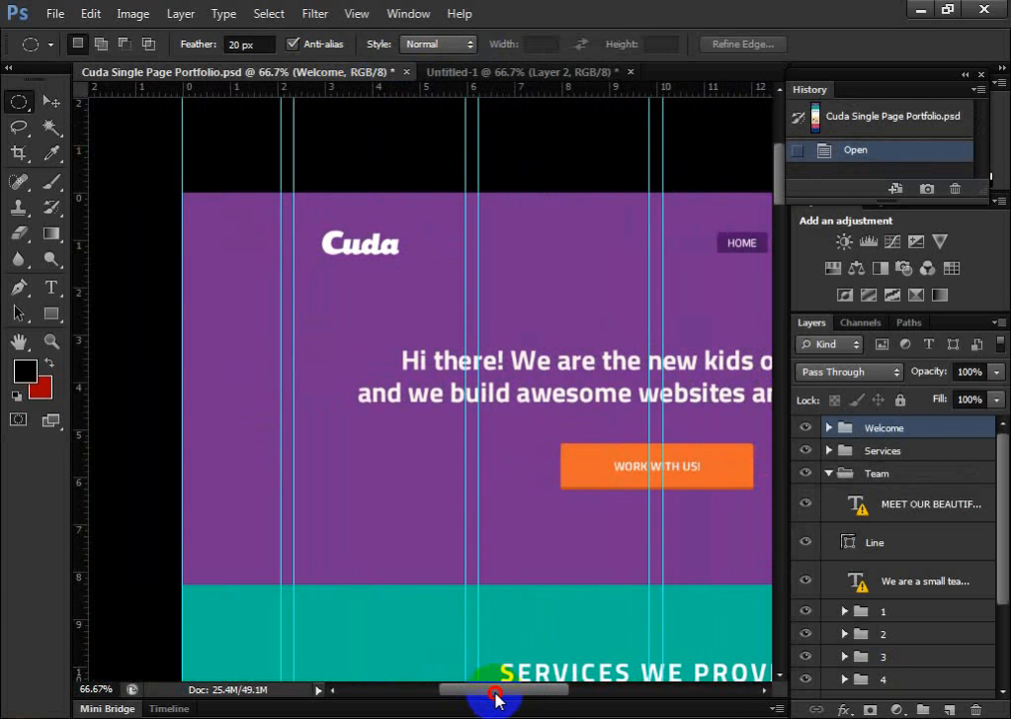
Activate the Crop tool and review the related tools grouped with it
click(20, 154)
right_click(22, 156)
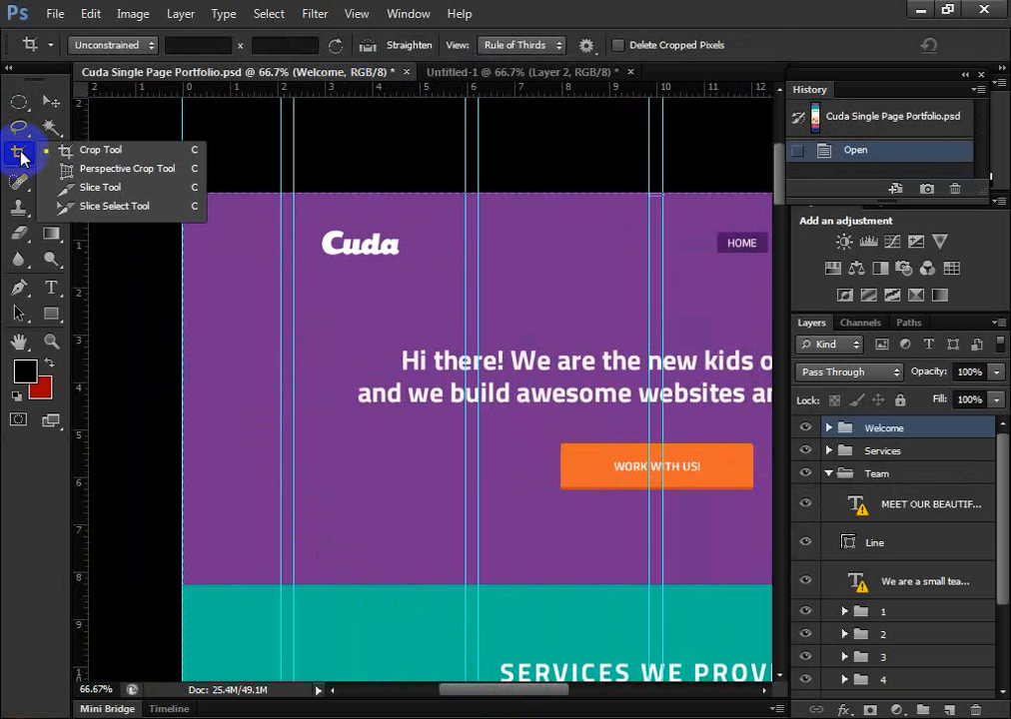
click(20, 155)
right_click(20, 155)
click(20, 155)
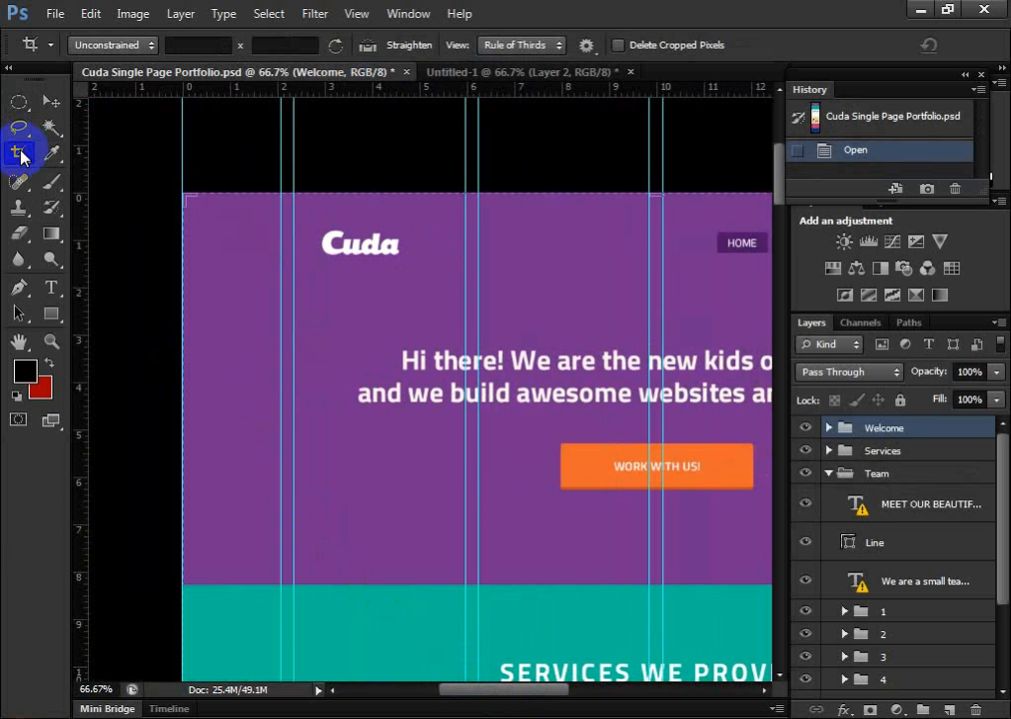
right_click(22, 156)
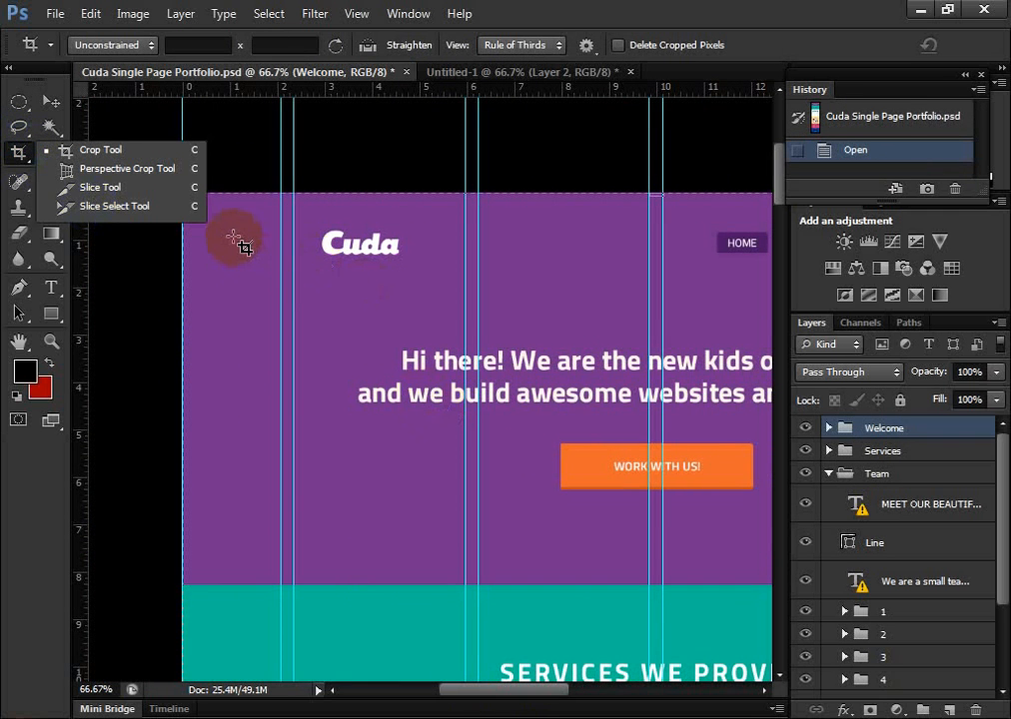
Outline a trial crop about 8 by 7 inches around the Cuda logo and part of the headline, and discard it
drag(234, 235, 611, 572)
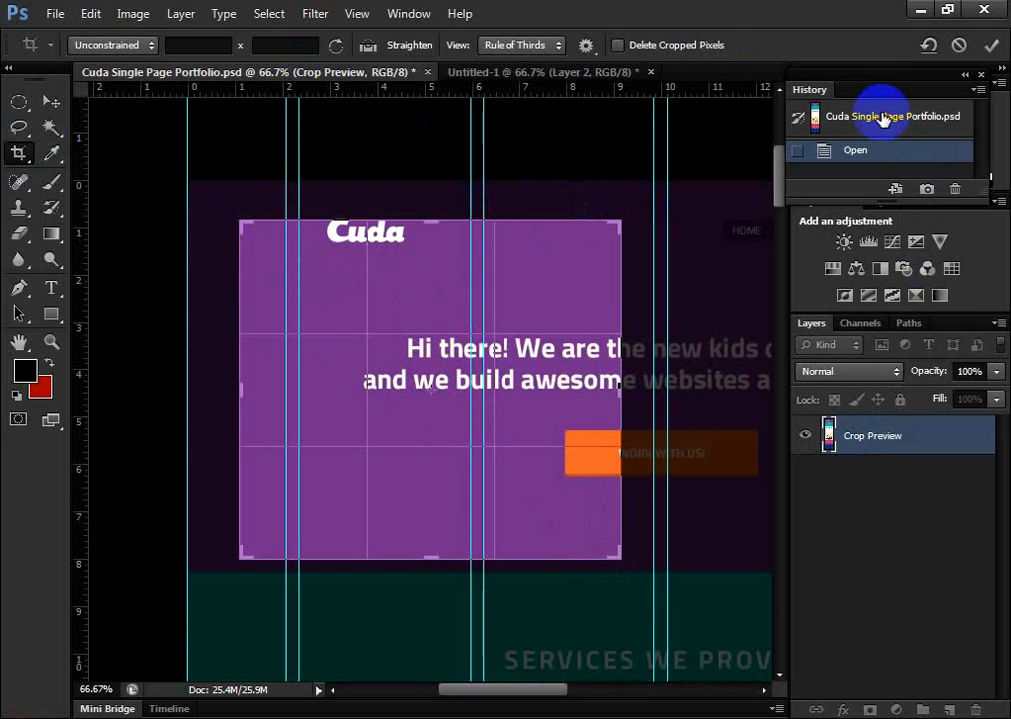
click(51, 101)
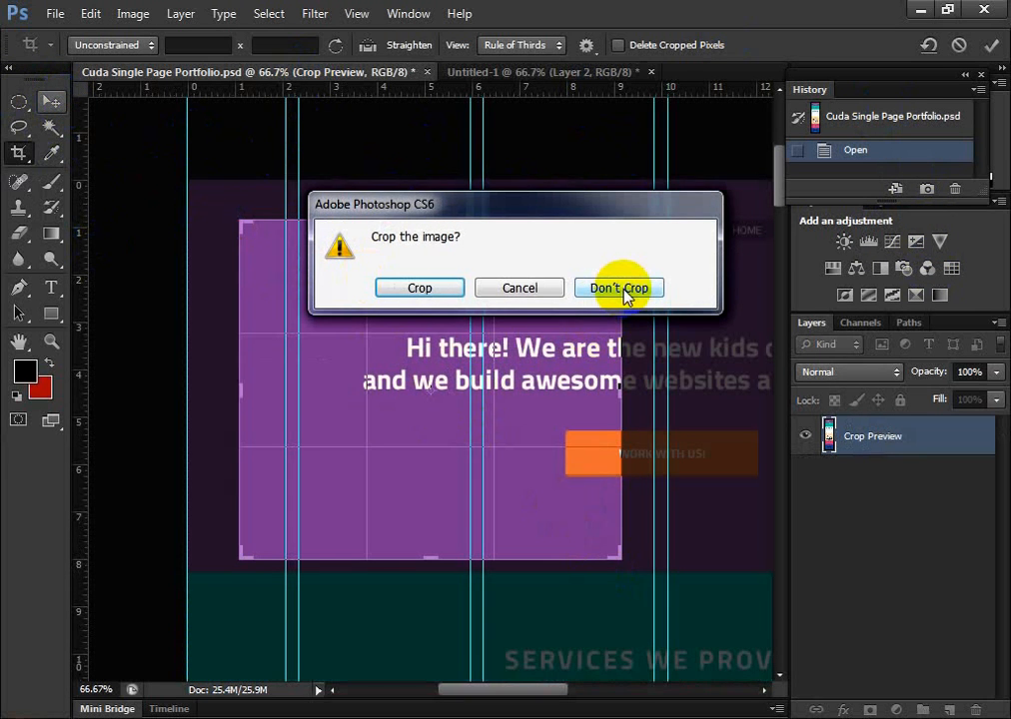
click(621, 288)
scroll(520, 344, up, 2)
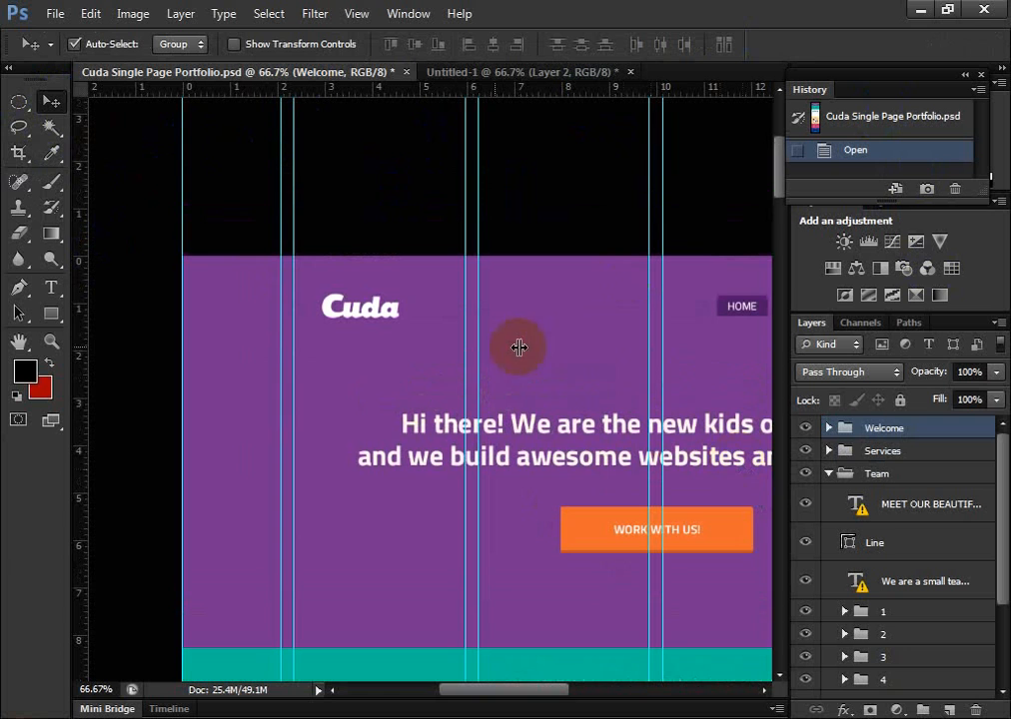
Sample the dark teal of the divider line under SERVICES WE PROVIDE as the foreground color with the Eyedropper tool
click(53, 155)
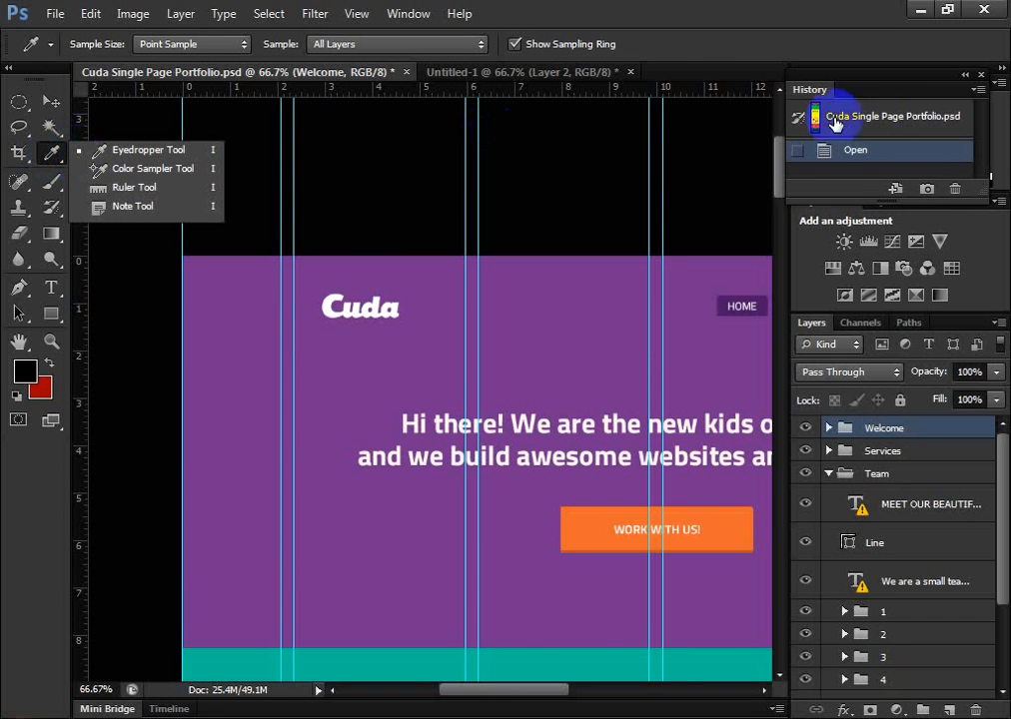
click(779, 172)
drag(779, 172, 783, 210)
drag(481, 705, 528, 700)
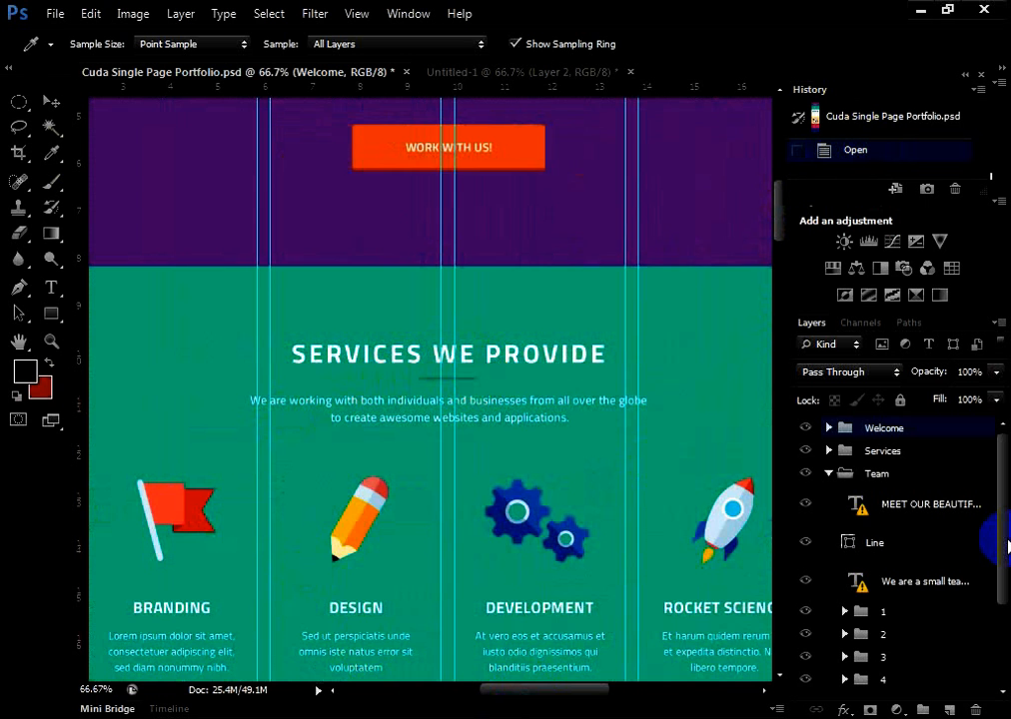
key(ctrl+plus)
key(ctrl+plus)
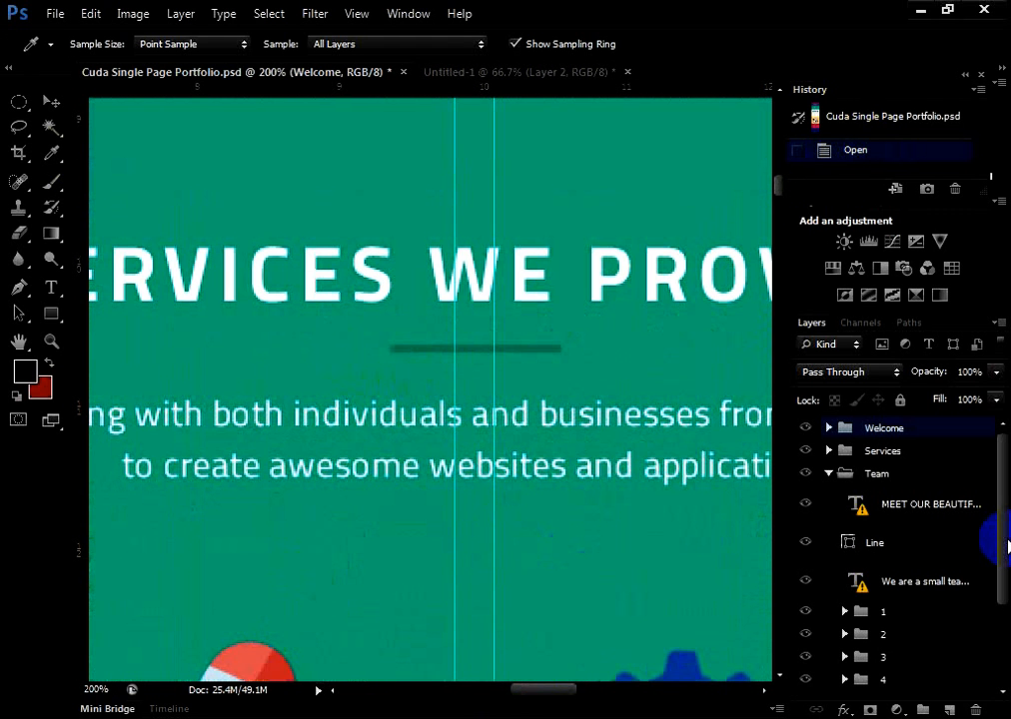
key(ctrl+plus)
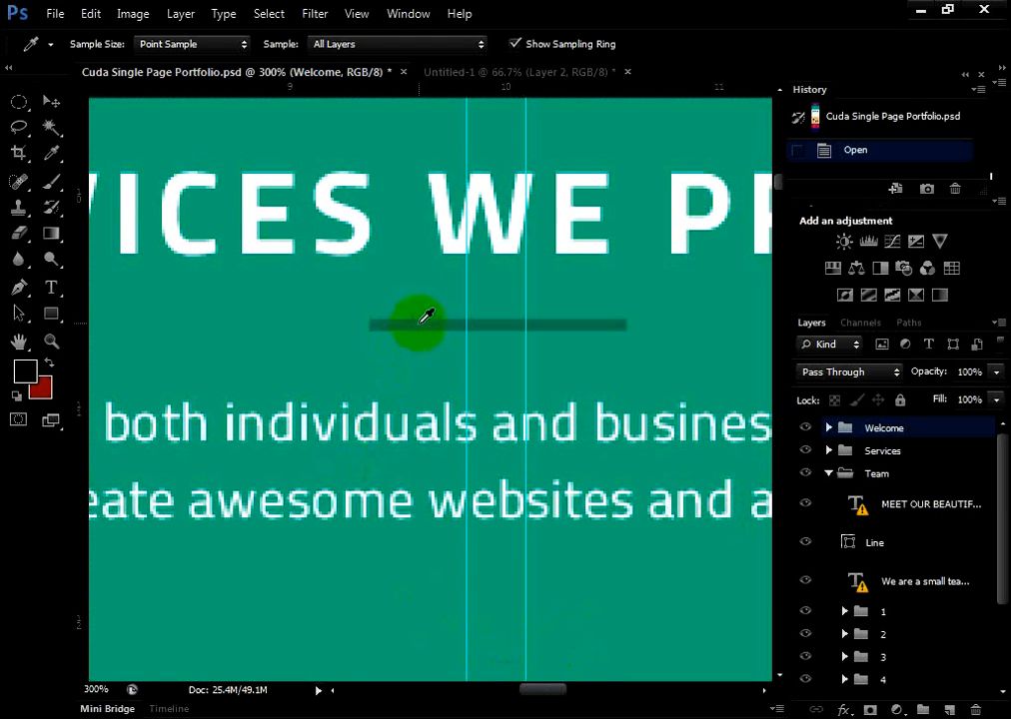
click(57, 152)
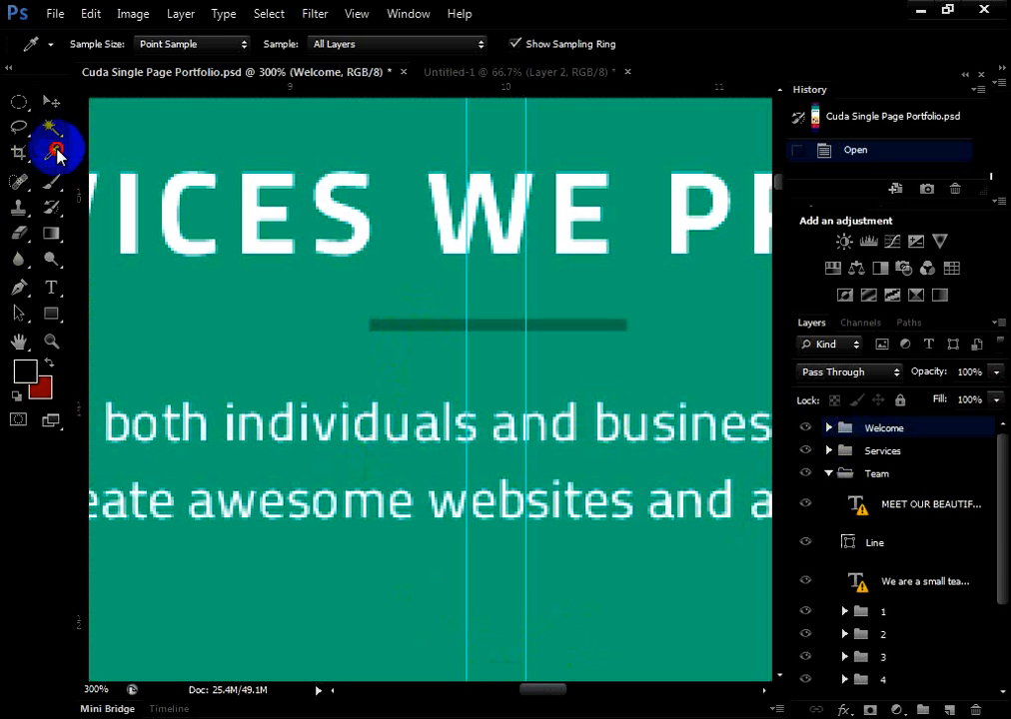
click(407, 321)
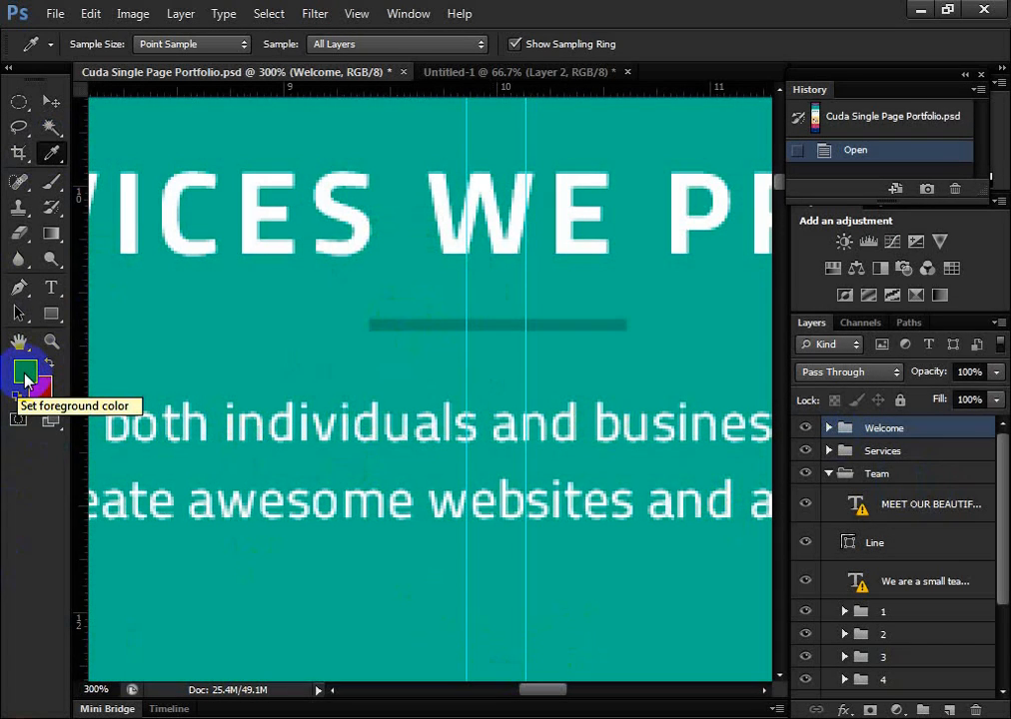
Inspect the hex code of the sampled foreground color in the Color Picker and close it without changes
click(26, 376)
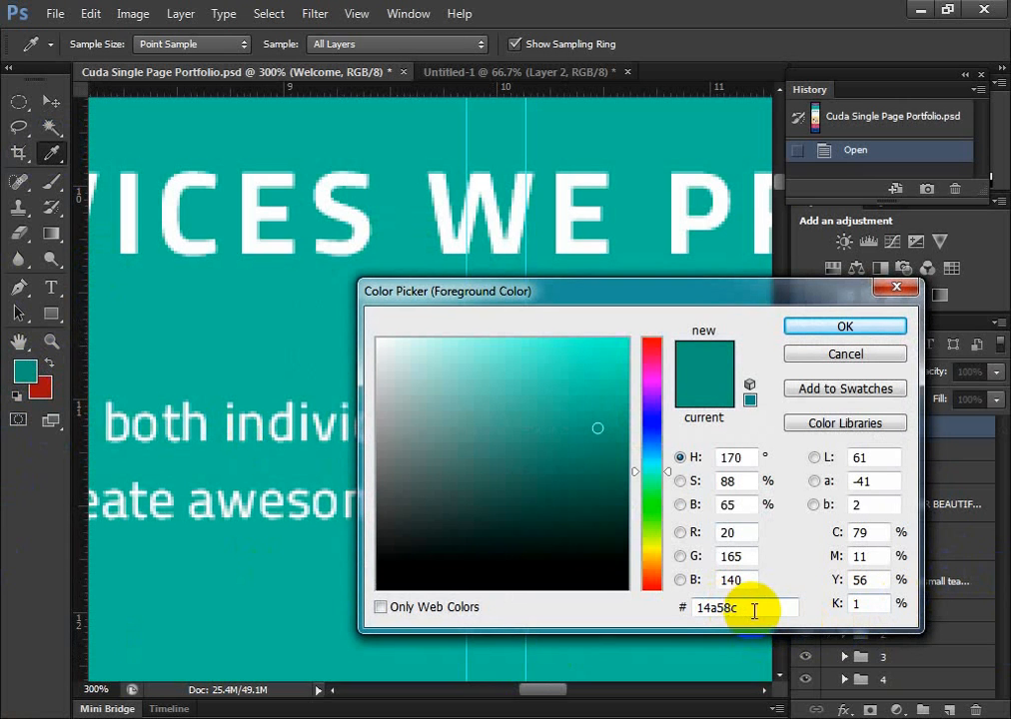
double_click(716, 607)
click(753, 613)
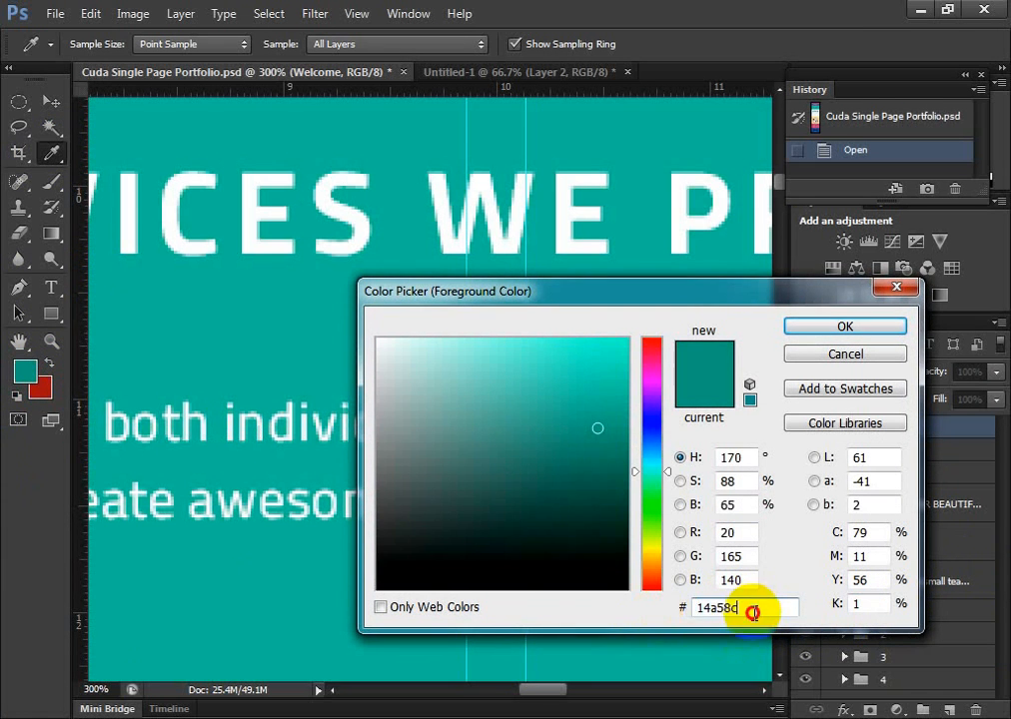
drag(752, 613, 671, 614)
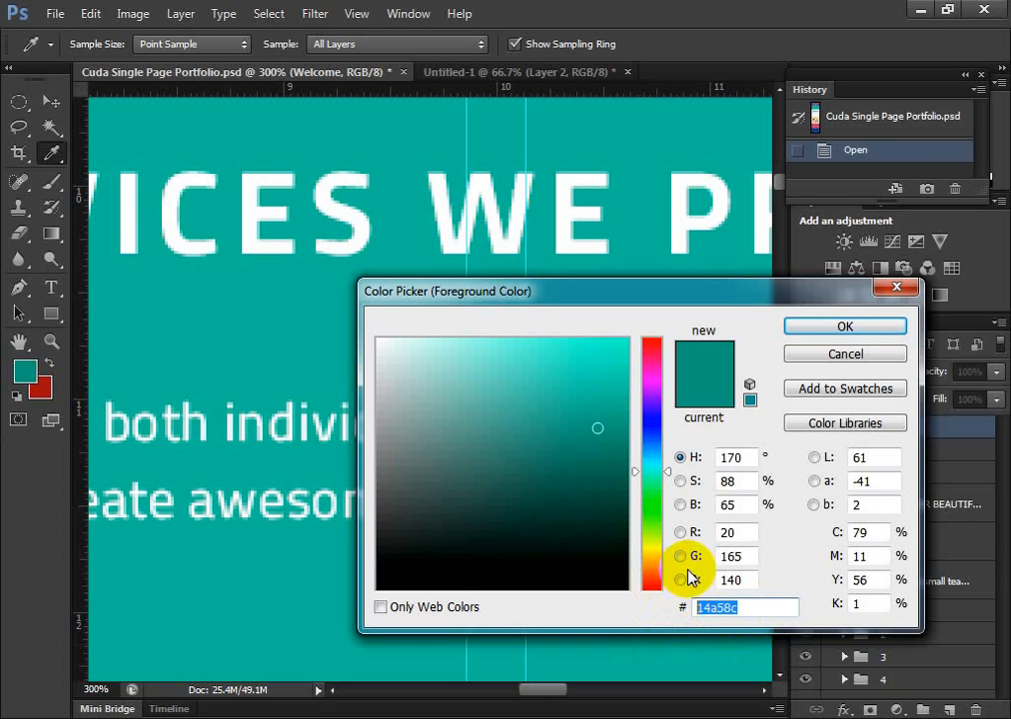
click(857, 355)
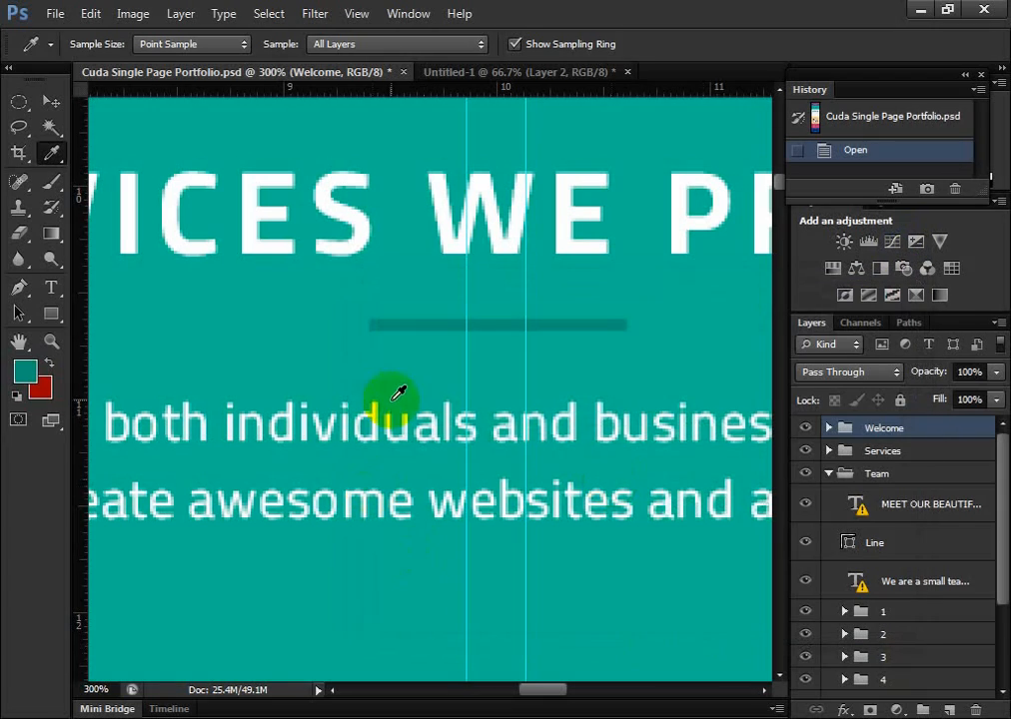
Review the tools grouped with the Eyedropper and keep the Eyedropper tool selected
click(47, 155)
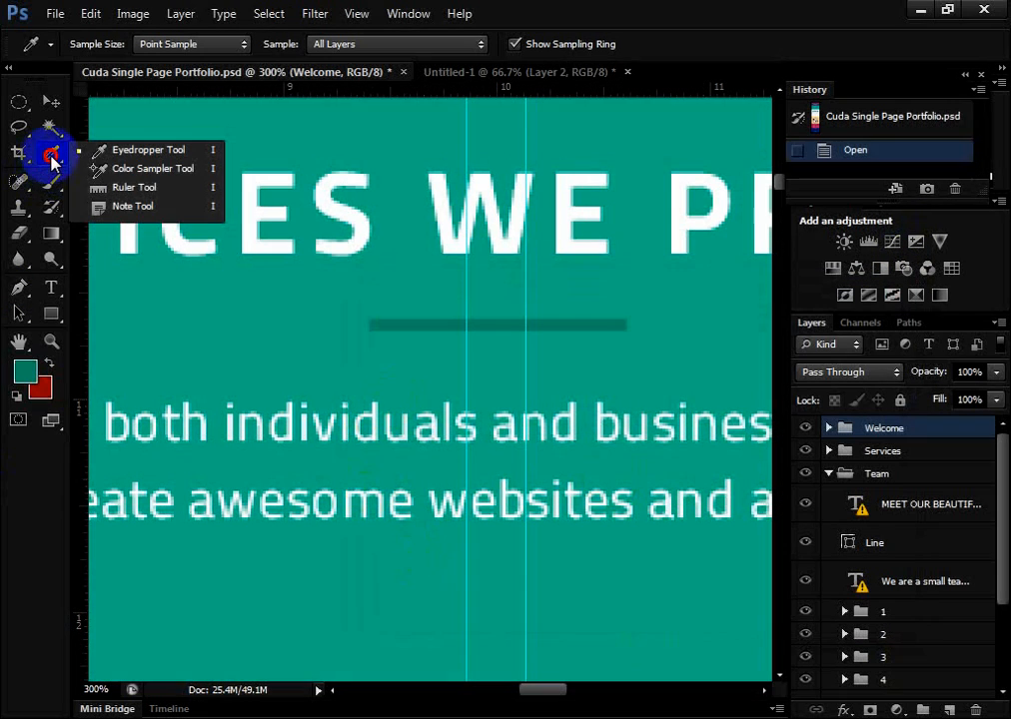
click(98, 151)
click(53, 156)
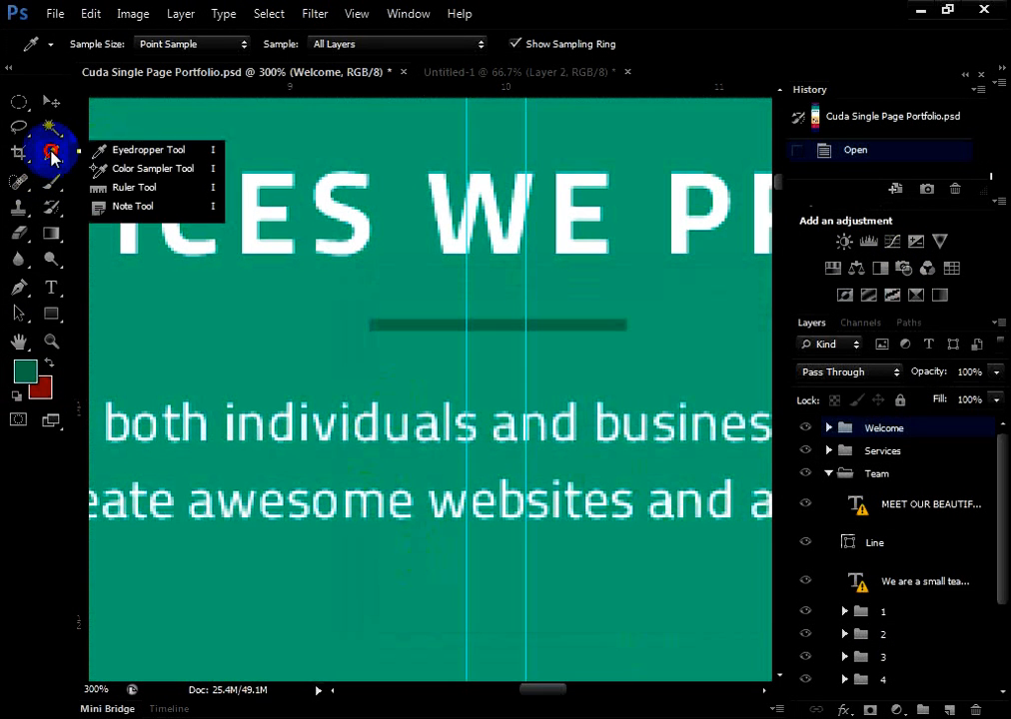
click(102, 151)
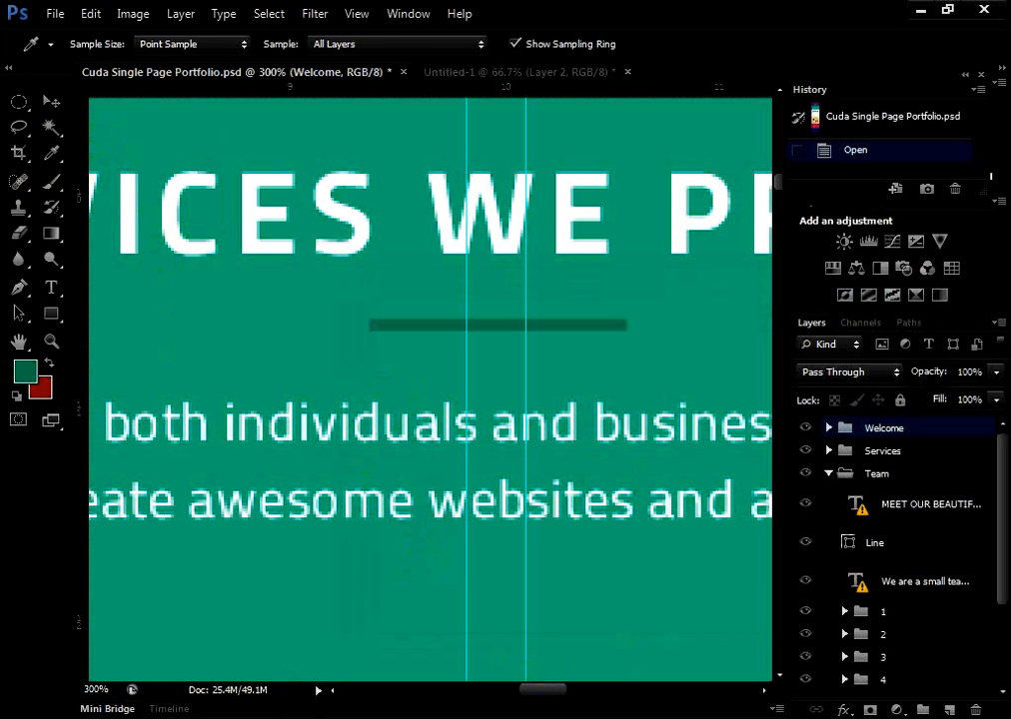
Activate the Move tool and show the Cuda header and Services heading together at 50% zoom
click(56, 100)
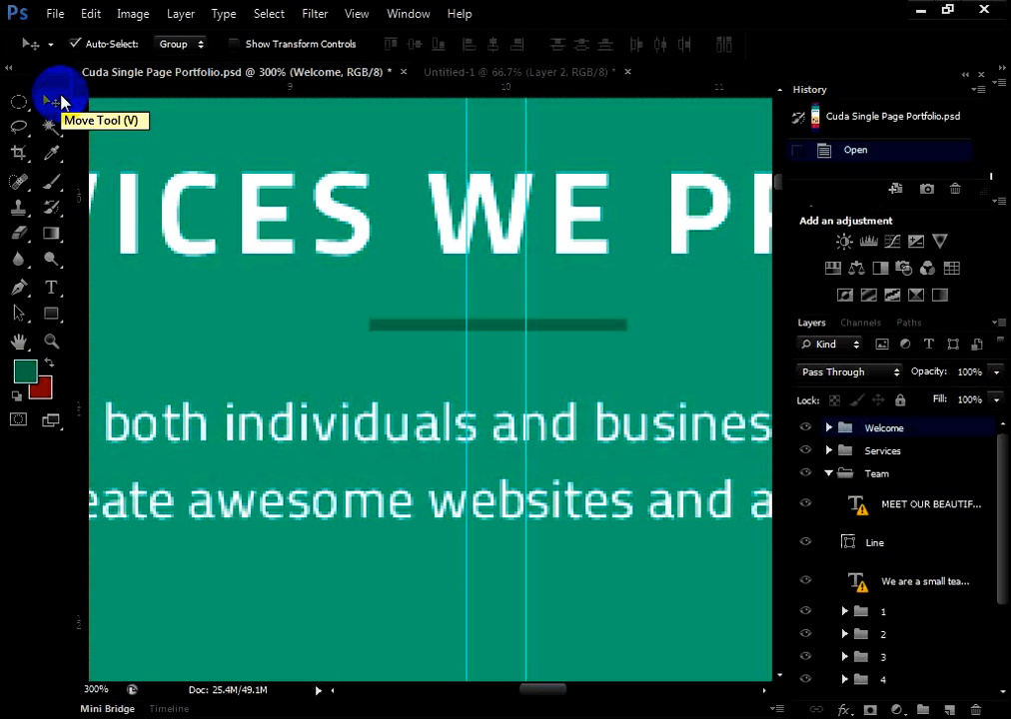
key(ctrl+minus)
key(ctrl+minus)
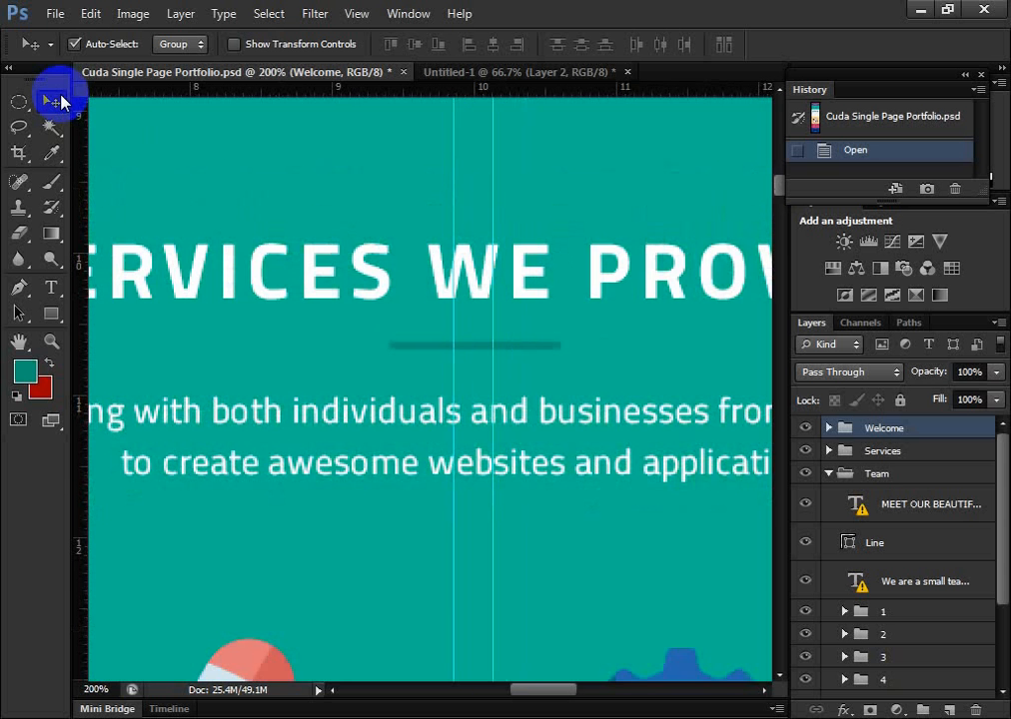
key(ctrl+minus)
key(ctrl+minus)
key(ctrl+minus)
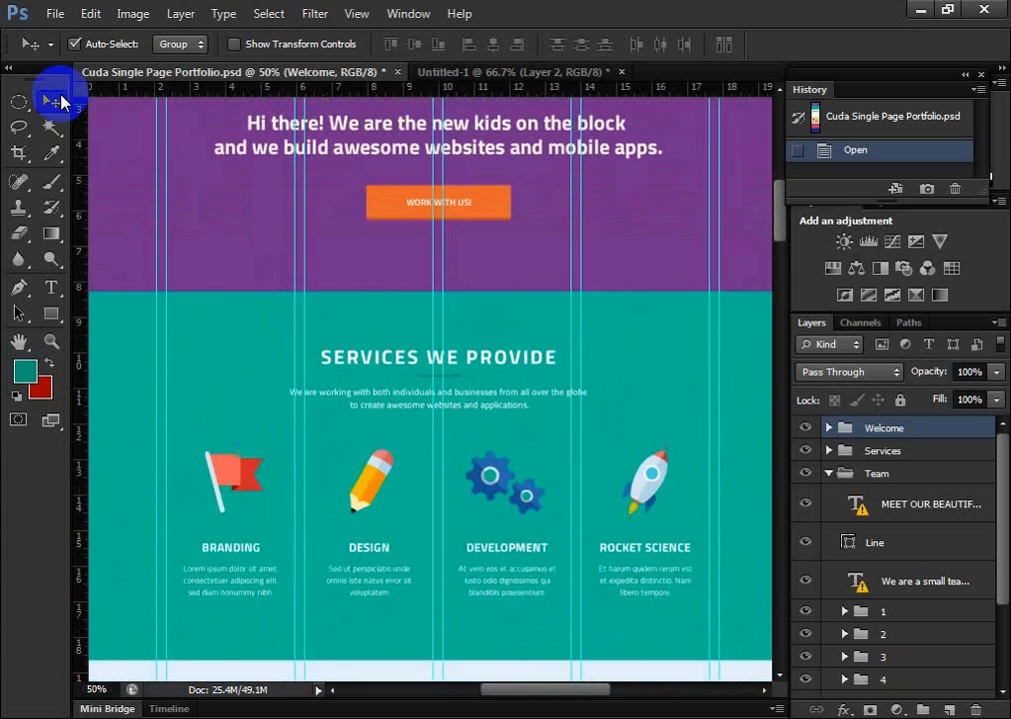
key(ctrl+plus)
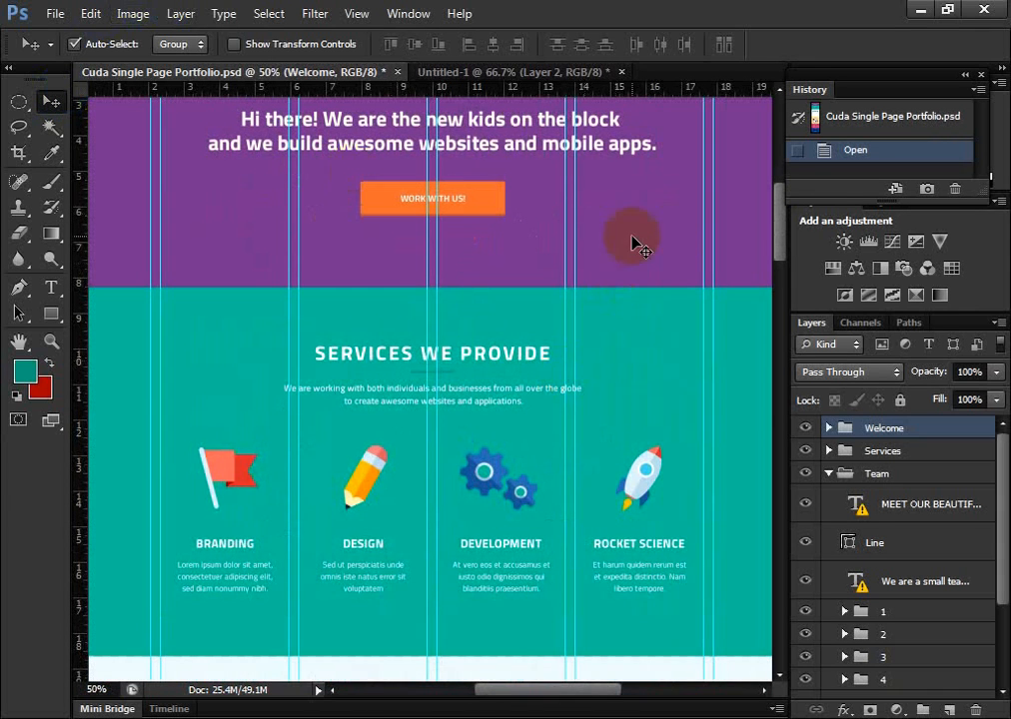
mouse_move(779, 235)
mouse_down()
mouse_move(777, 202)
mouse_move(776, 212)
mouse_up()
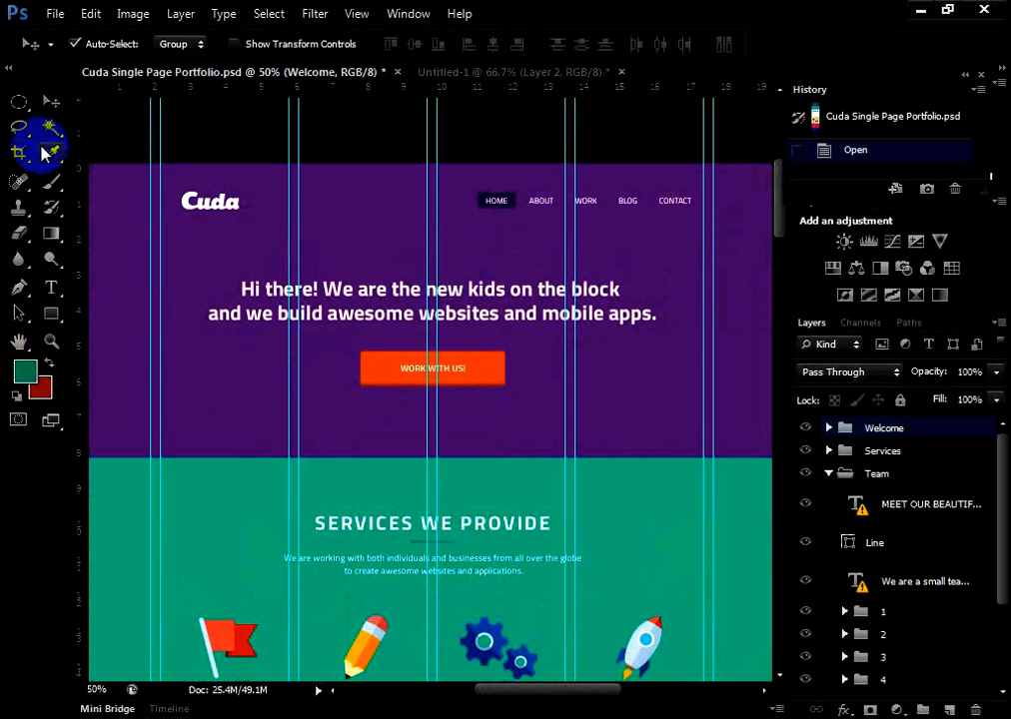
Review the type tool variants and make the Horizontal Type tool active
click(53, 289)
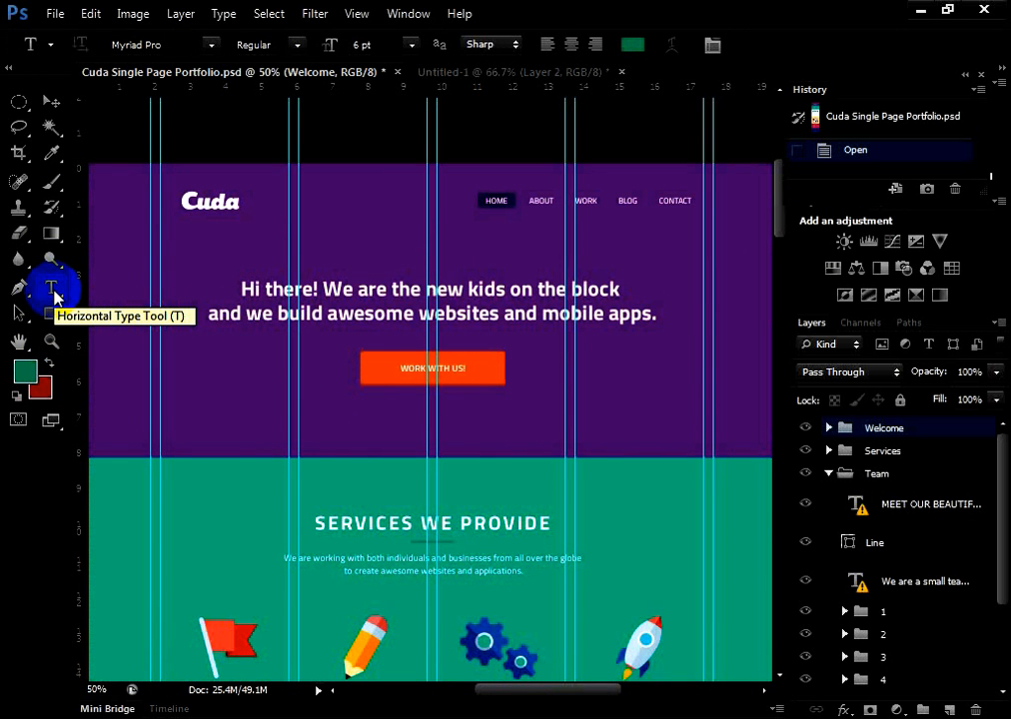
click(53, 289)
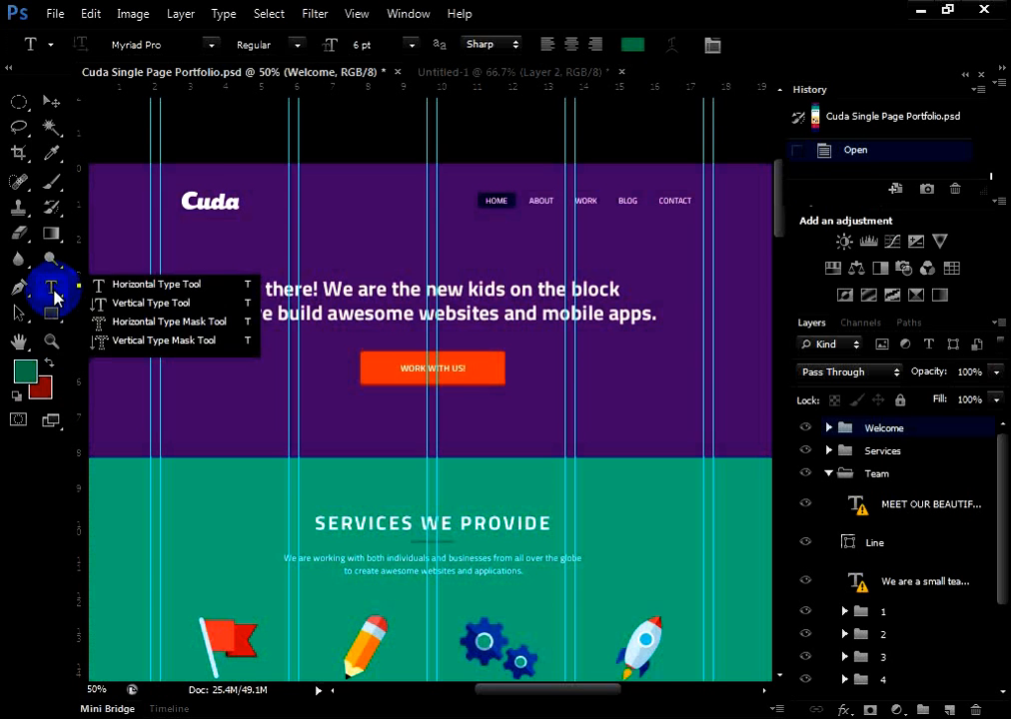
click(56, 153)
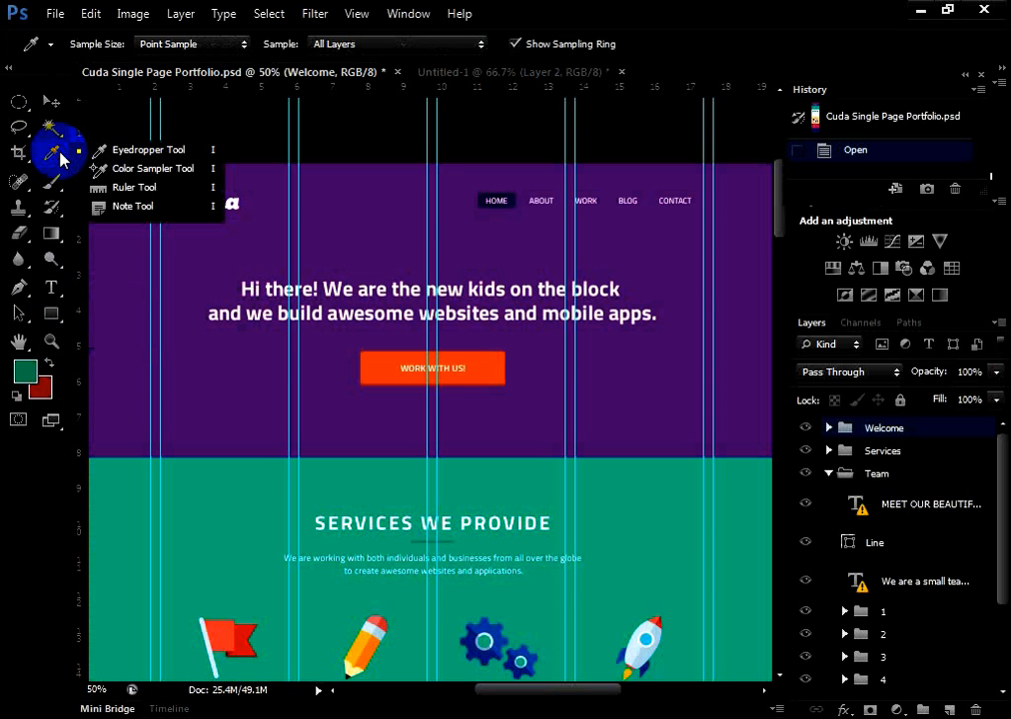
click(55, 288)
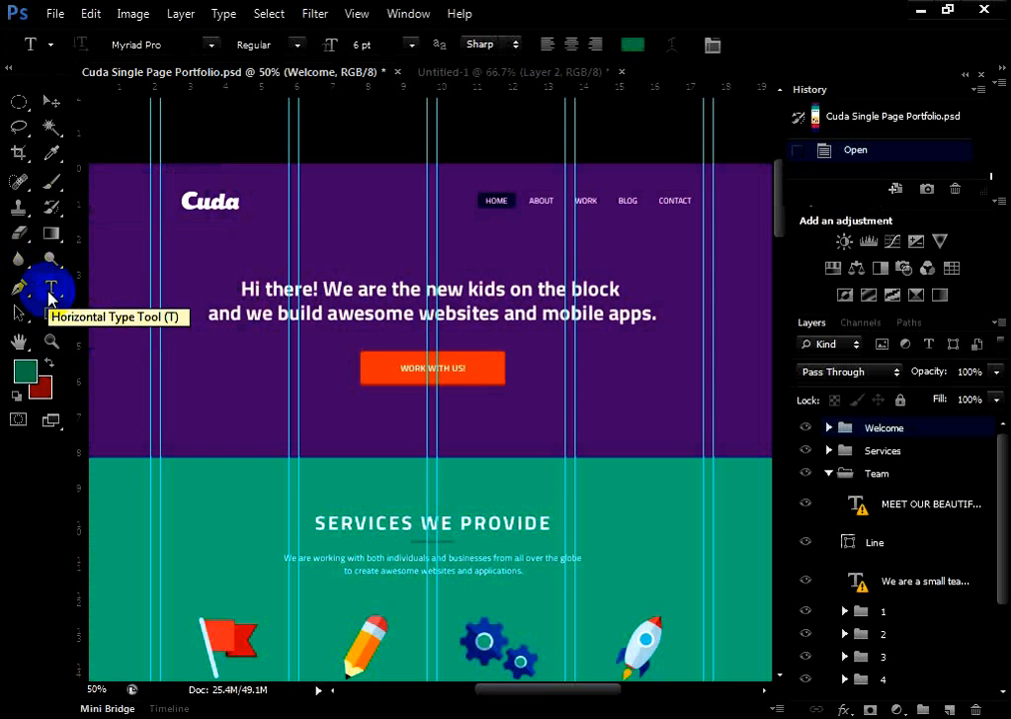
click(52, 288)
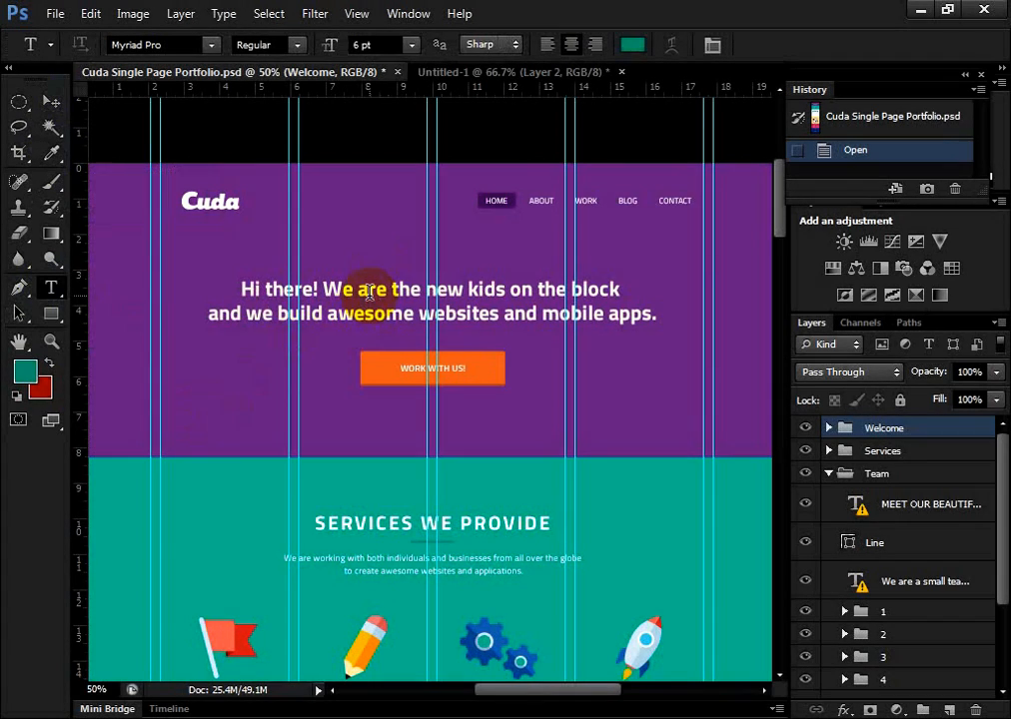
Open the "Hi there! We are the new kids on the block" headline for editing, accepting font substitution, and select both lines of text
click(368, 291)
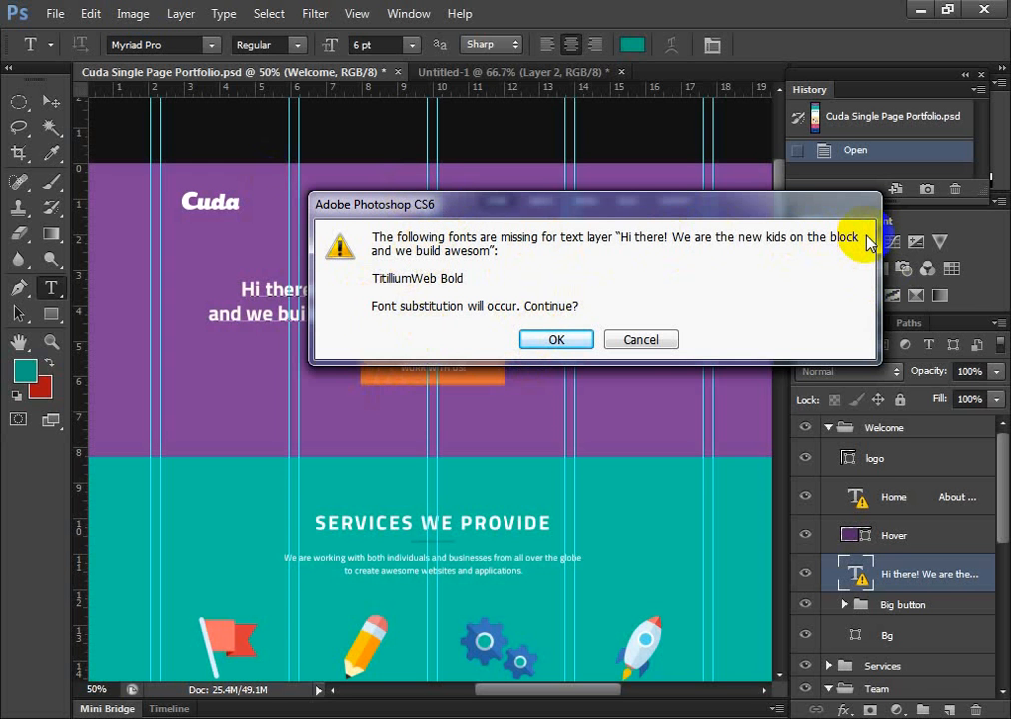
click(554, 340)
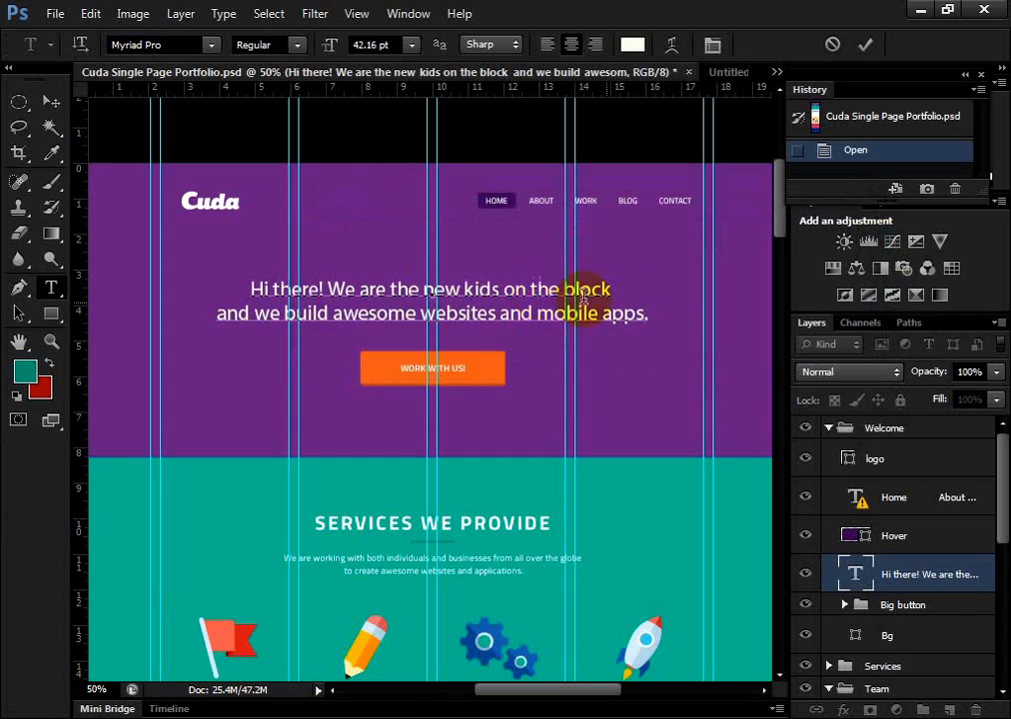
drag(651, 313, 213, 288)
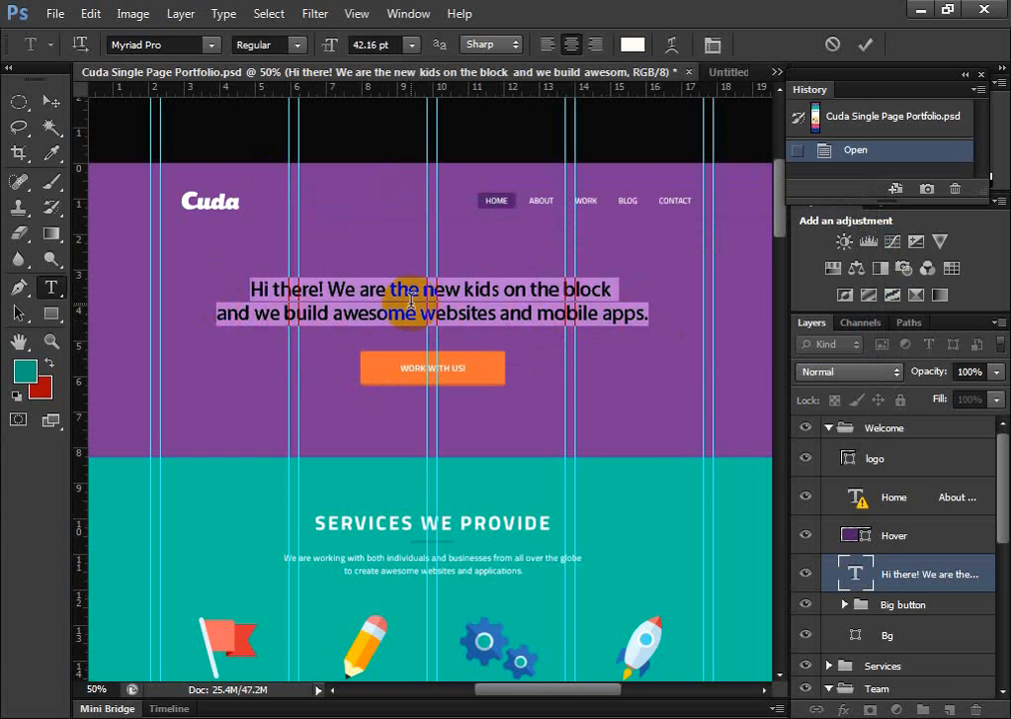
click(579, 322)
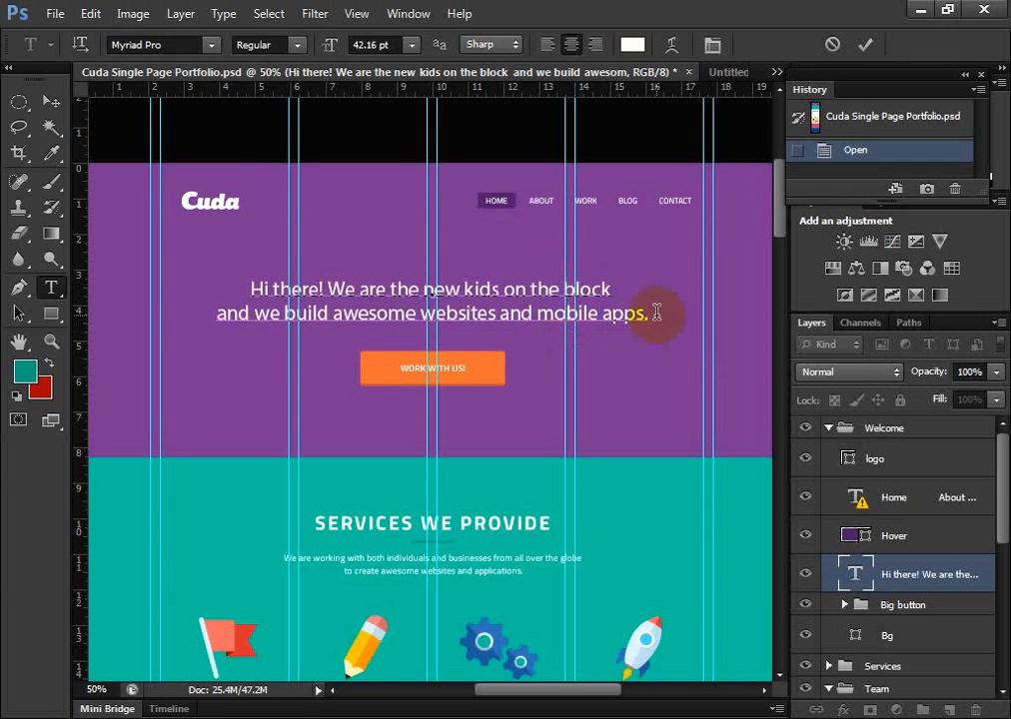
drag(657, 313, 221, 289)
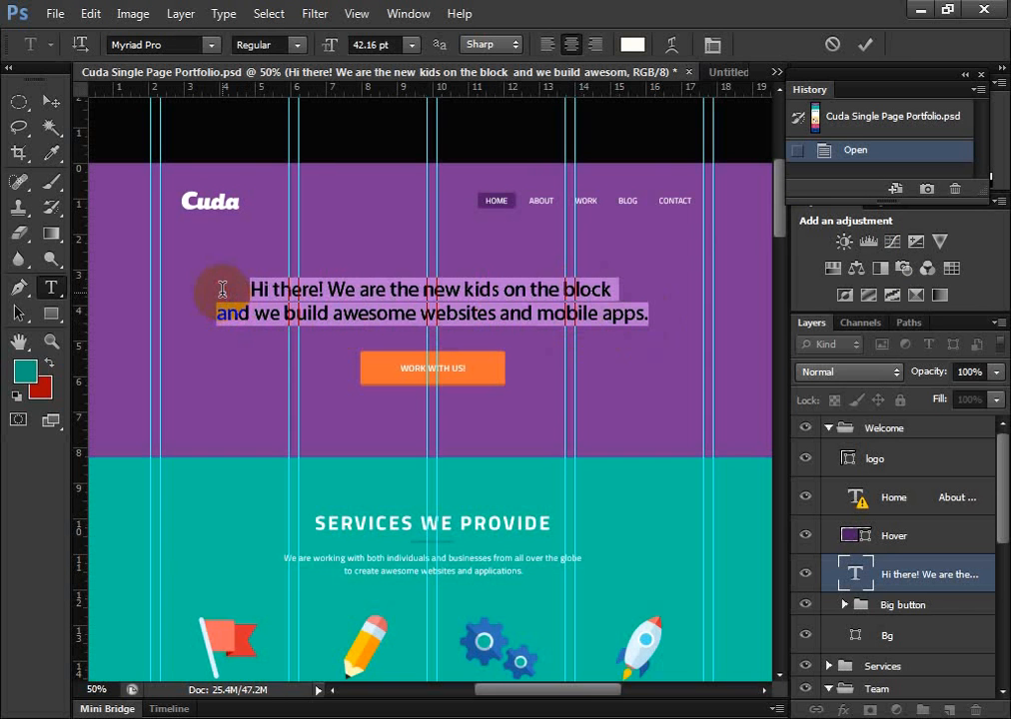
click(639, 330)
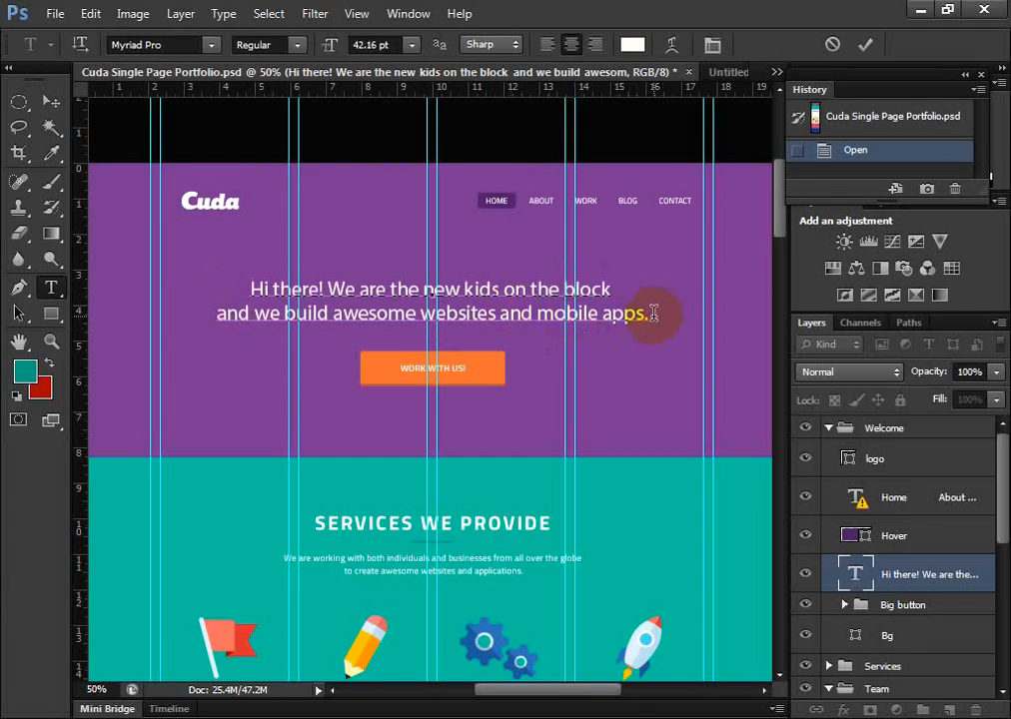
drag(655, 316, 169, 289)
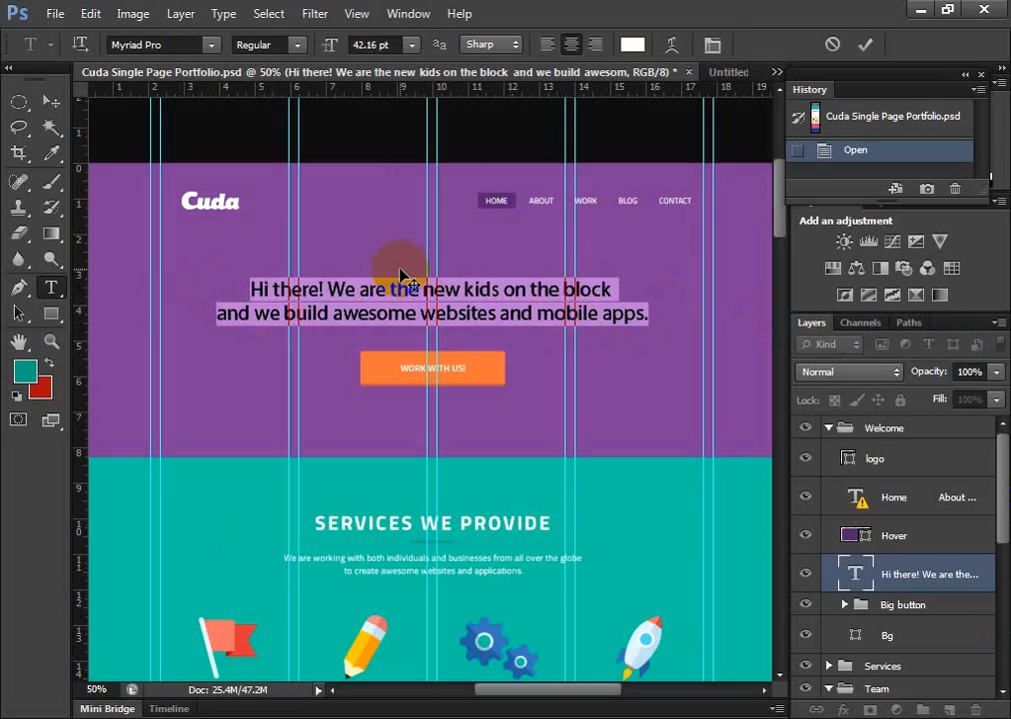
Place the text cursor within the headline and practise selecting part of the word "are" before clearing the selection
click(384, 299)
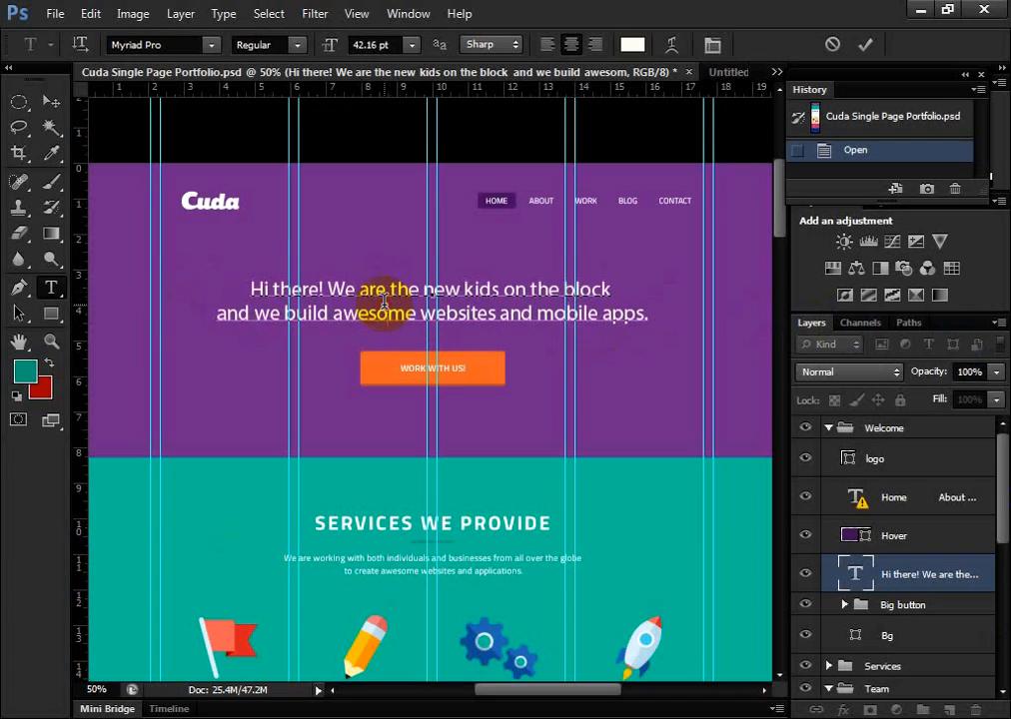
click(392, 317)
drag(386, 295, 373, 291)
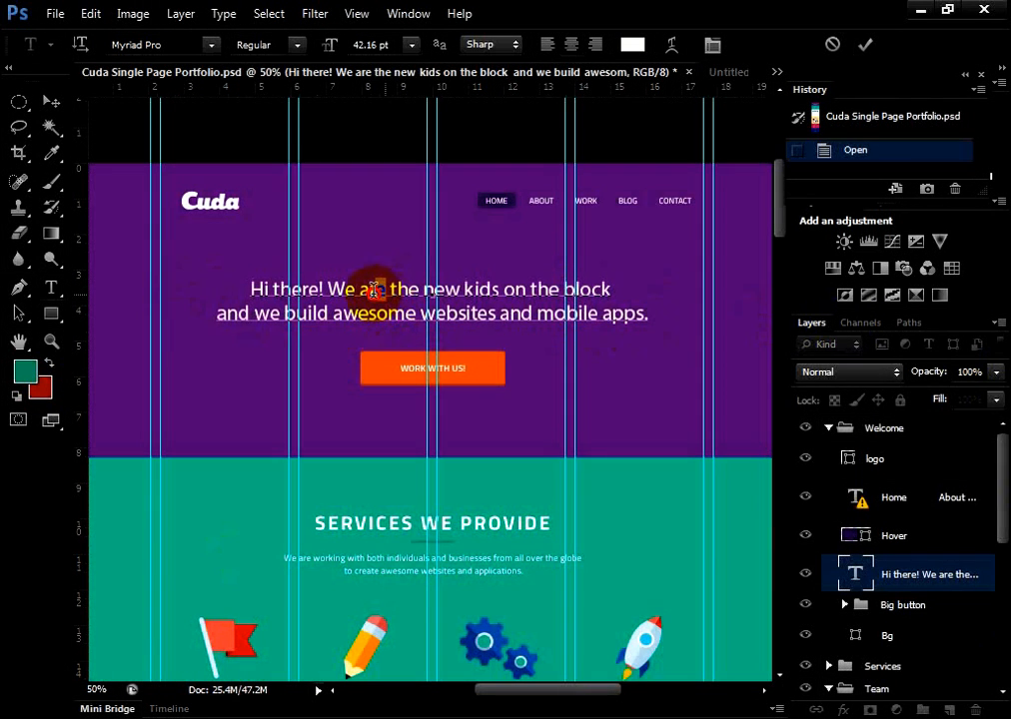
click(544, 318)
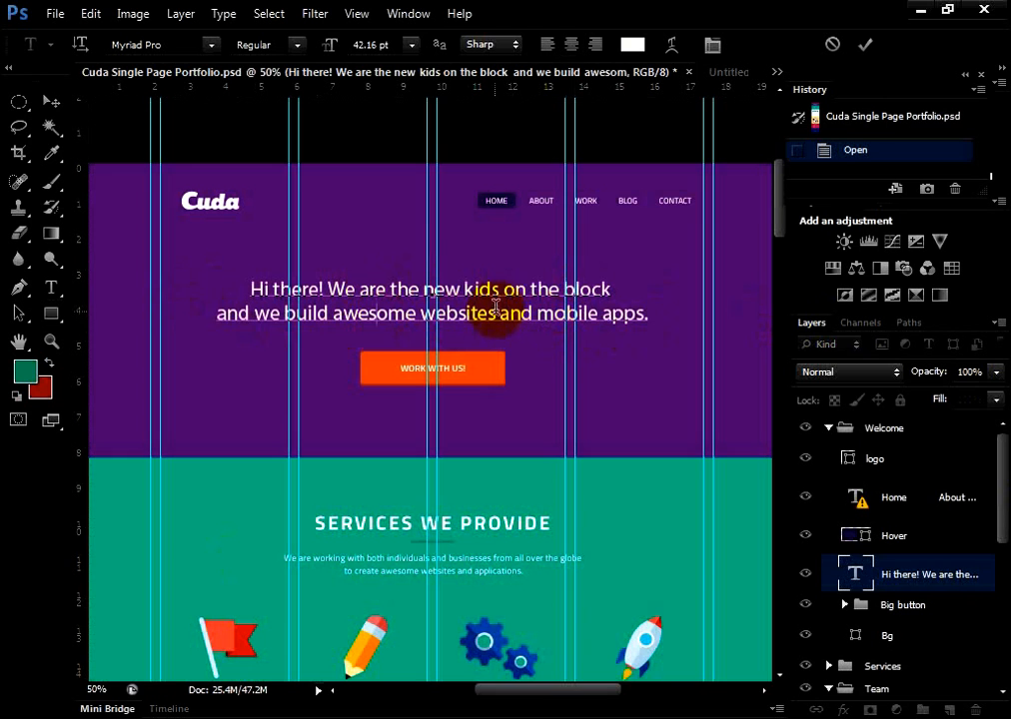
Review the horizontal, vertical and mask variants of the type tool while keeping the Horizontal Type tool active
right_click(53, 288)
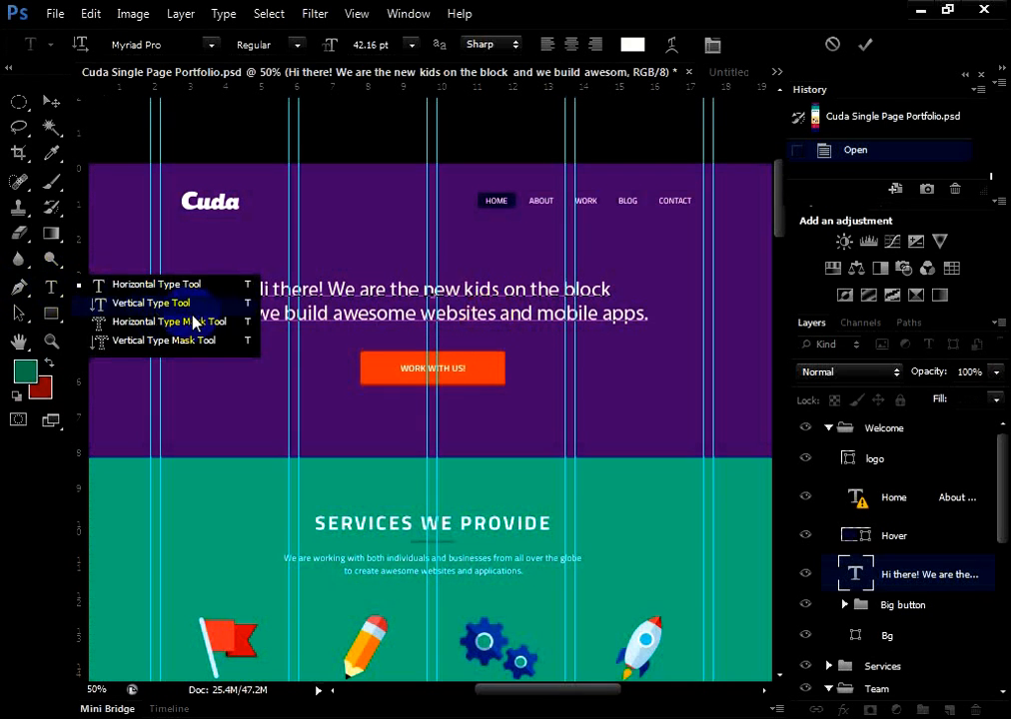
click(53, 290)
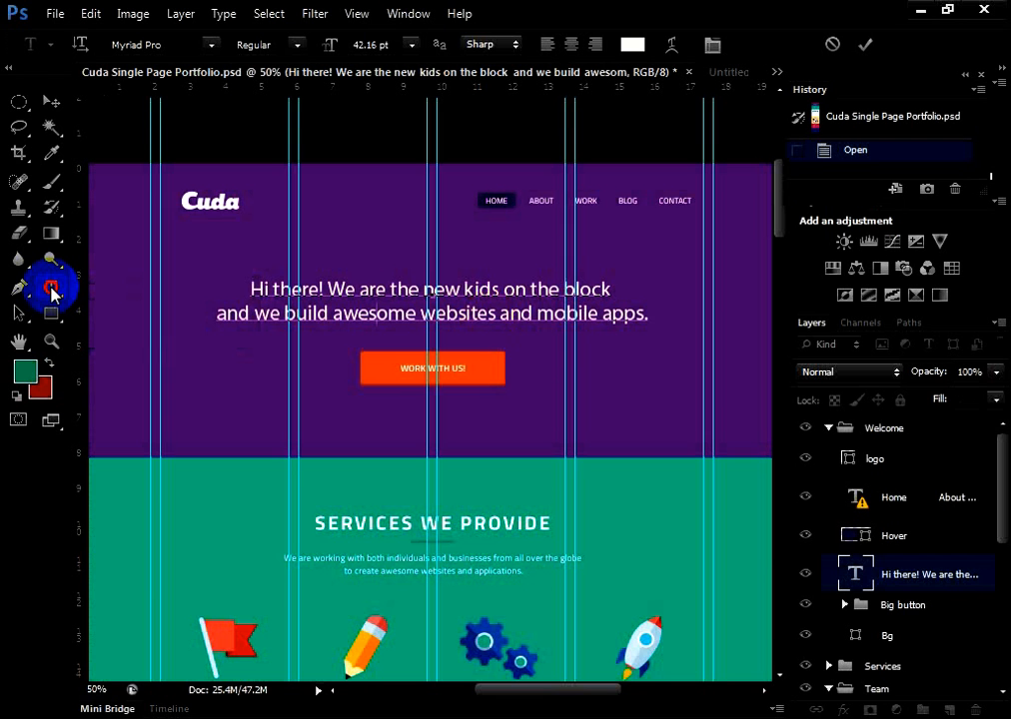
right_click(61, 293)
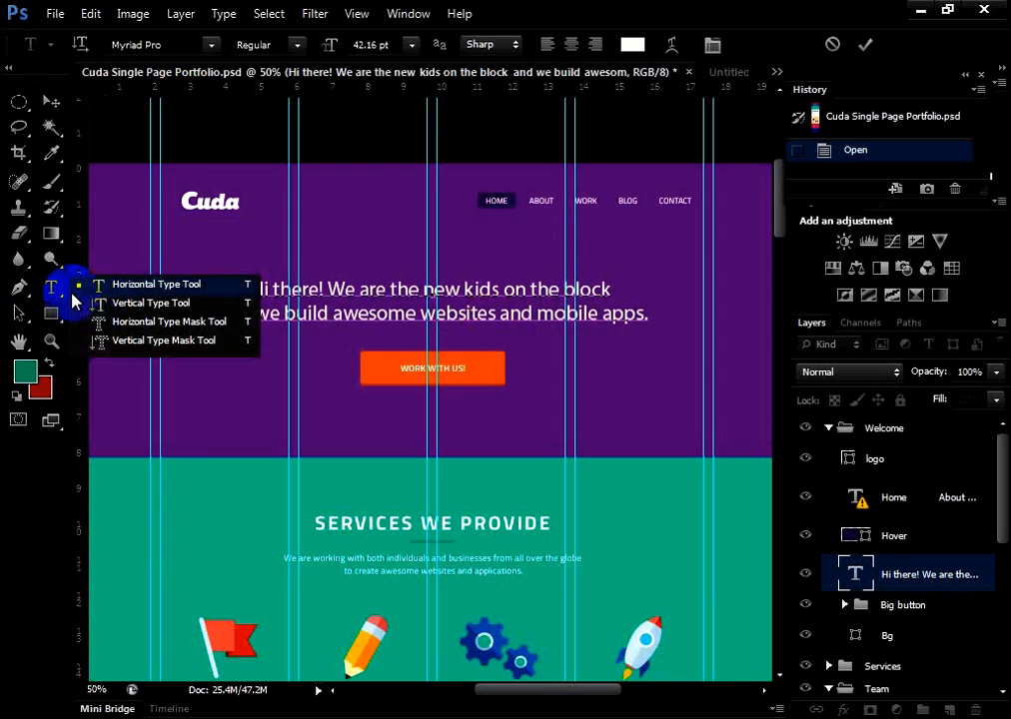
click(57, 289)
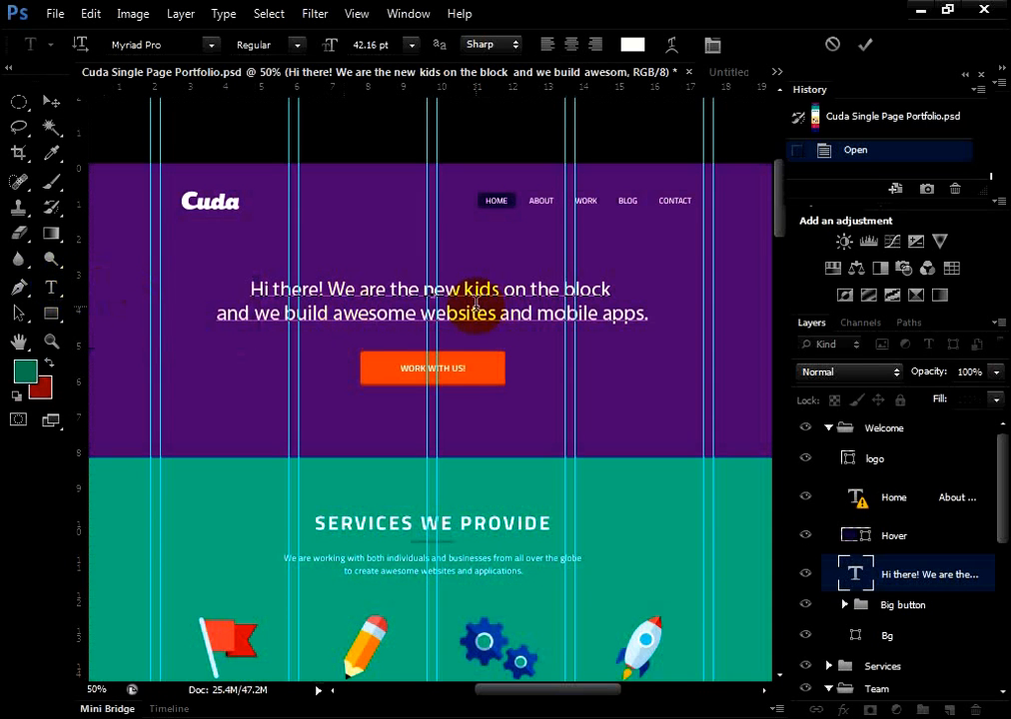
Inspect the available font families, font styles and text color for the headline without changing any of them
click(436, 290)
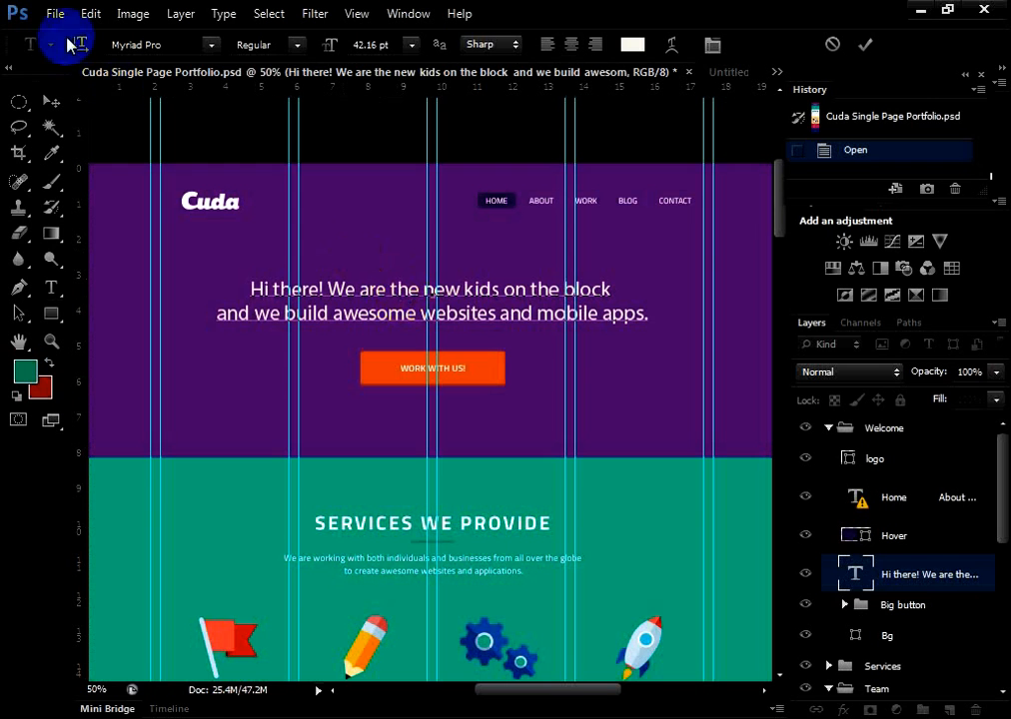
click(207, 47)
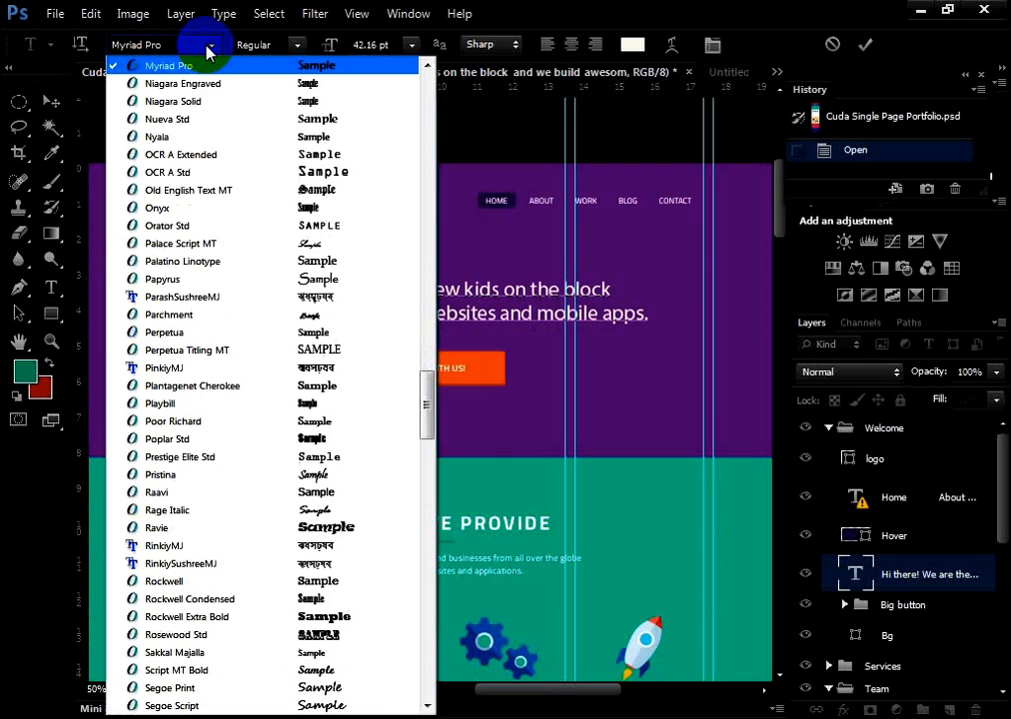
click(208, 47)
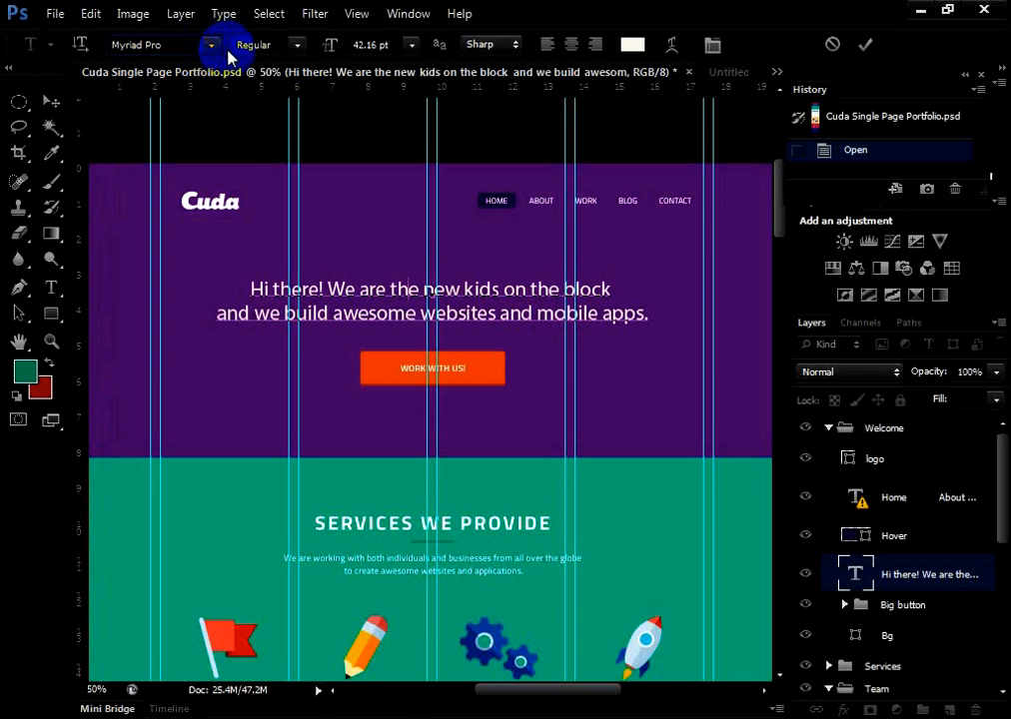
click(294, 45)
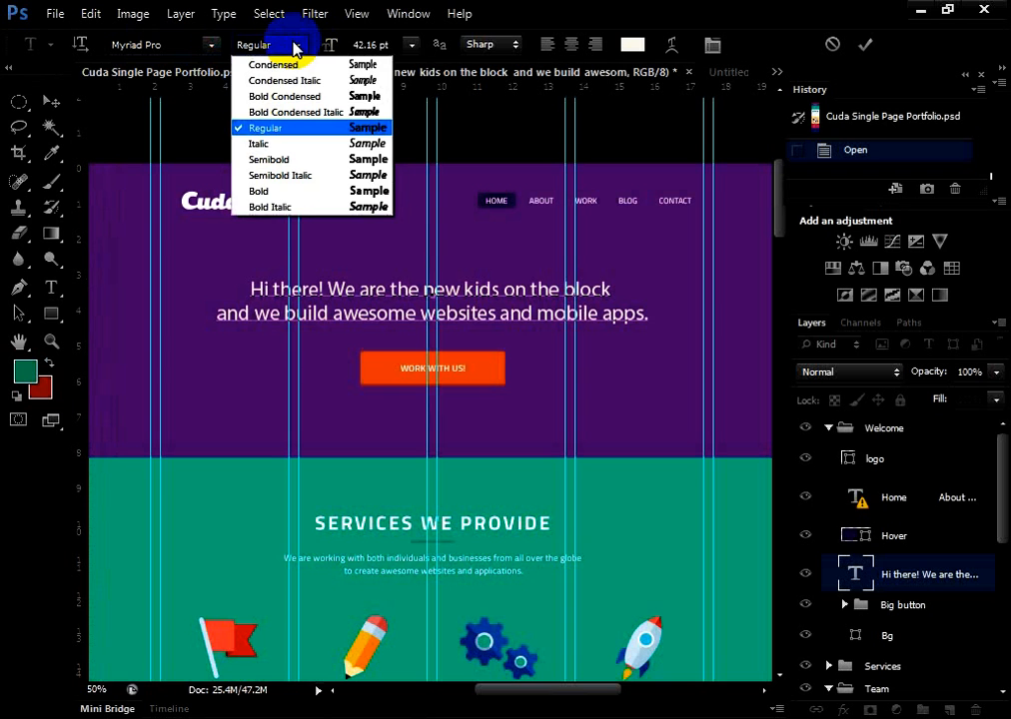
click(293, 42)
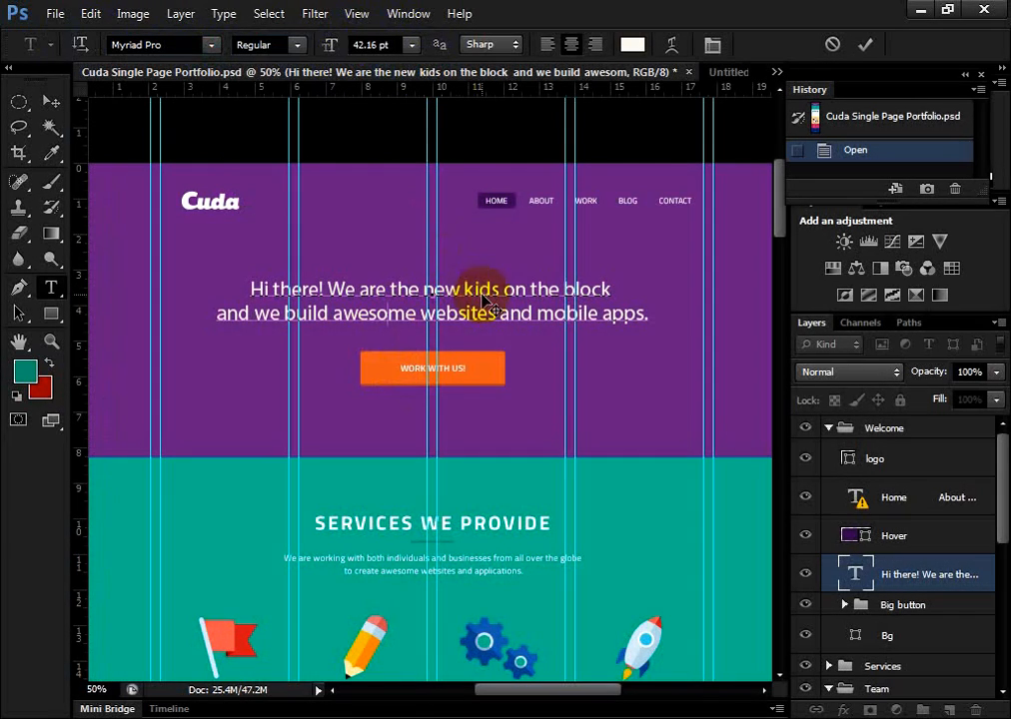
click(632, 44)
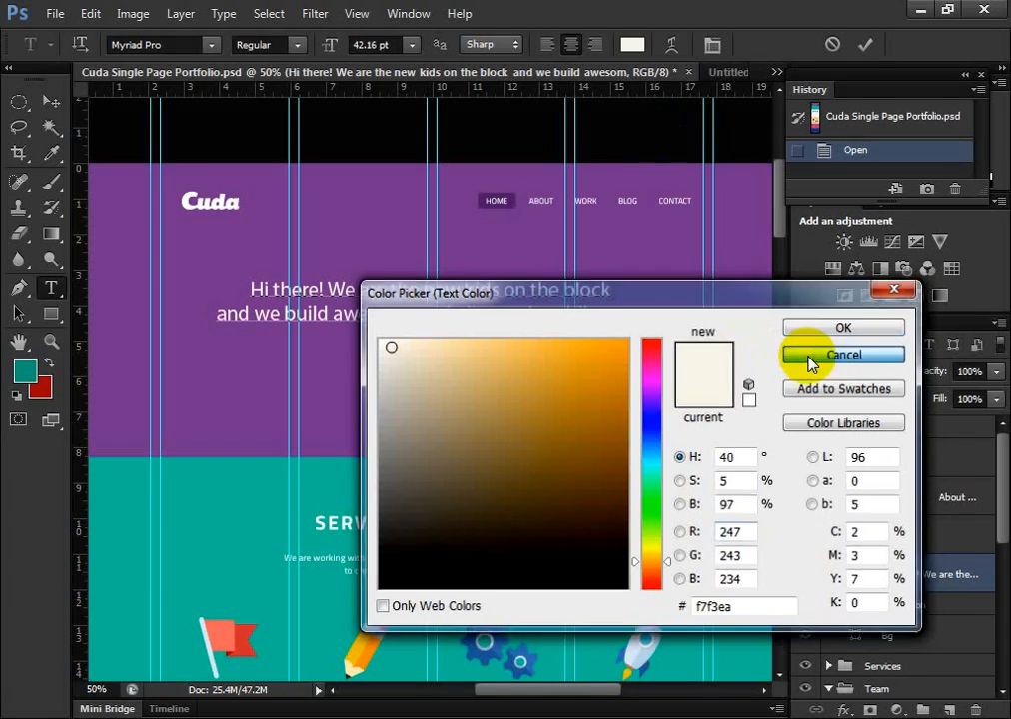
click(810, 357)
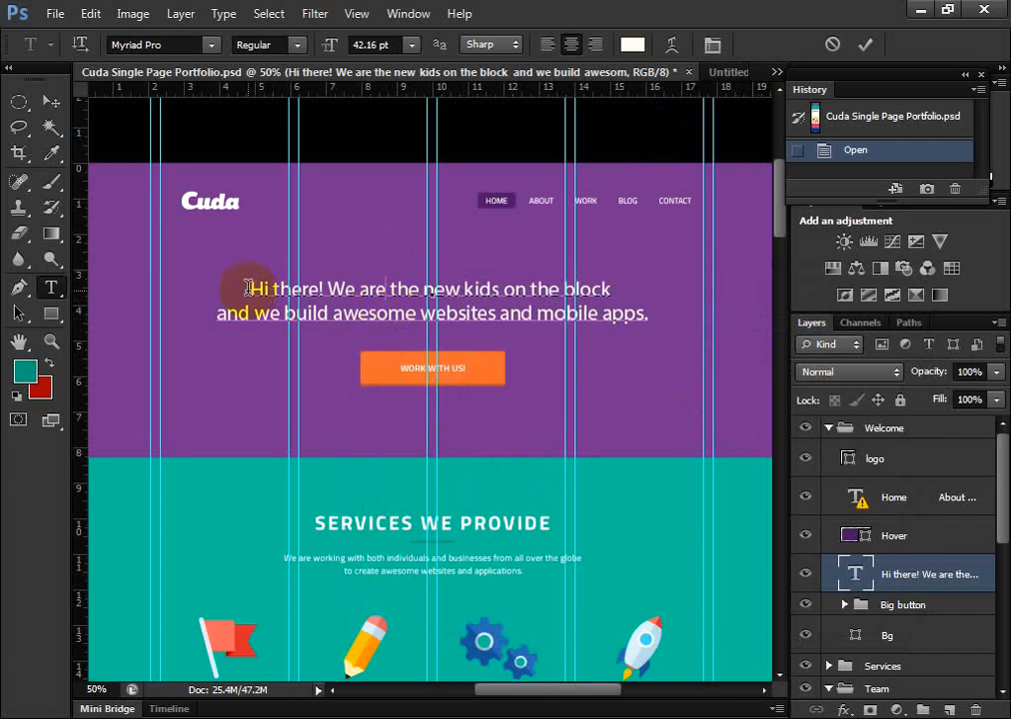
Select the whole headline, try the Bold Condensed font style on it, and set the style back to Regular
drag(247, 290, 709, 356)
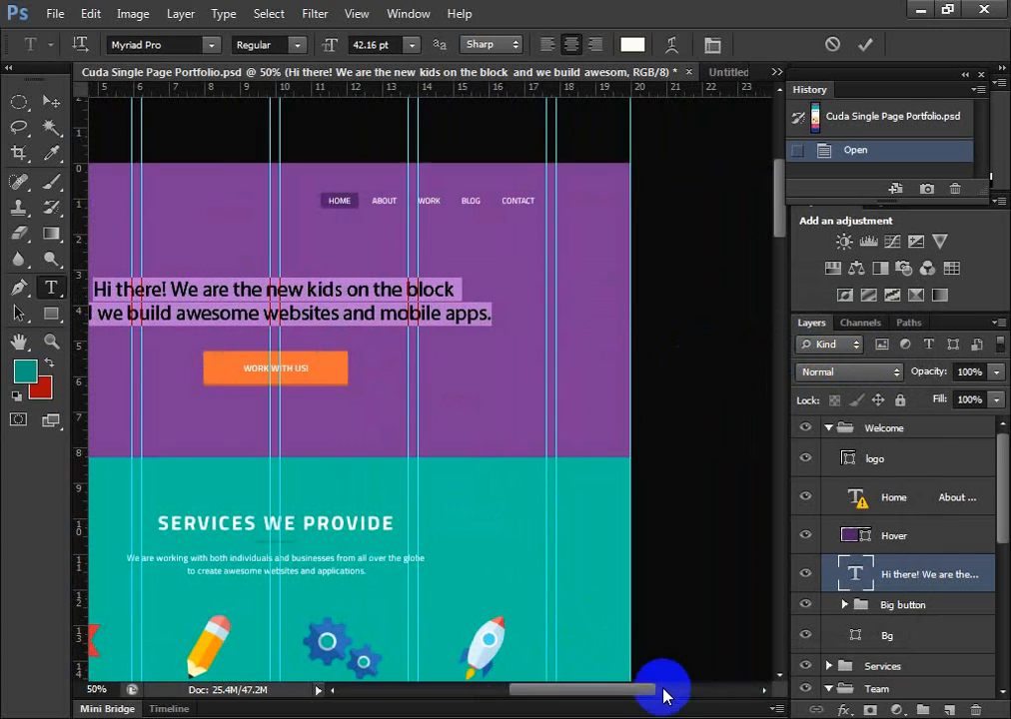
drag(661, 691, 606, 706)
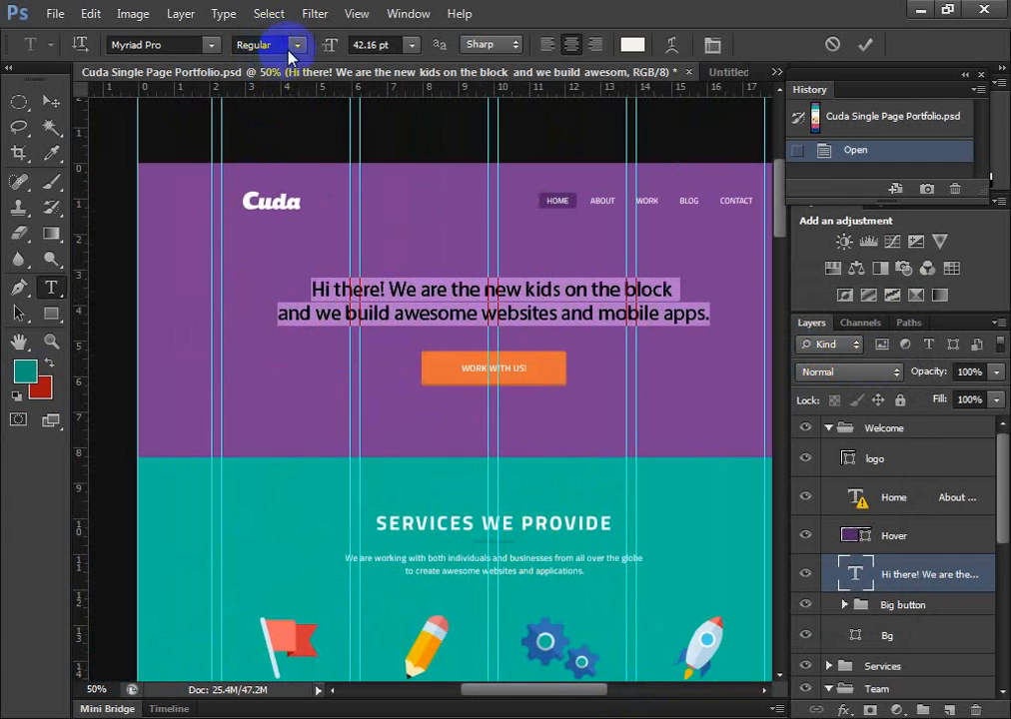
drag(296, 45, 268, 140)
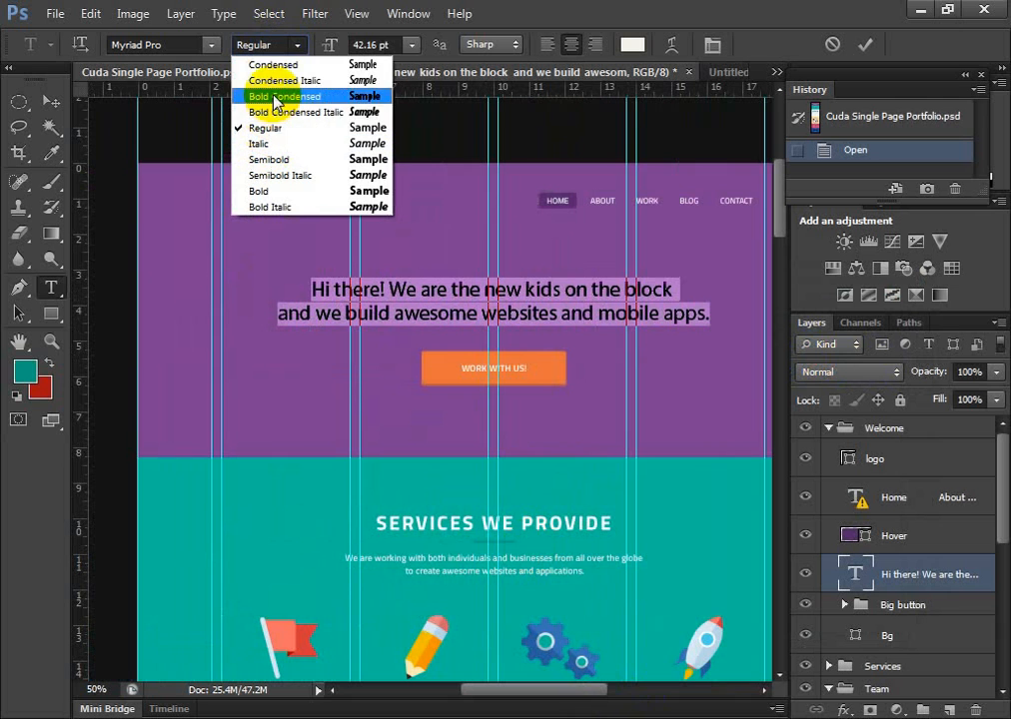
click(272, 98)
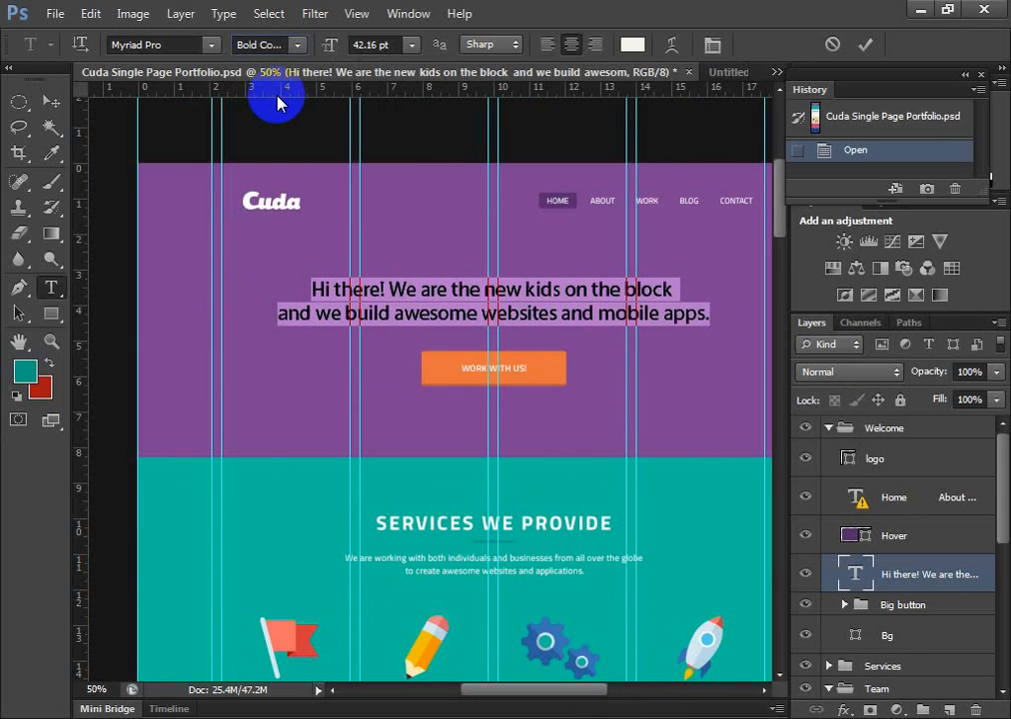
click(295, 44)
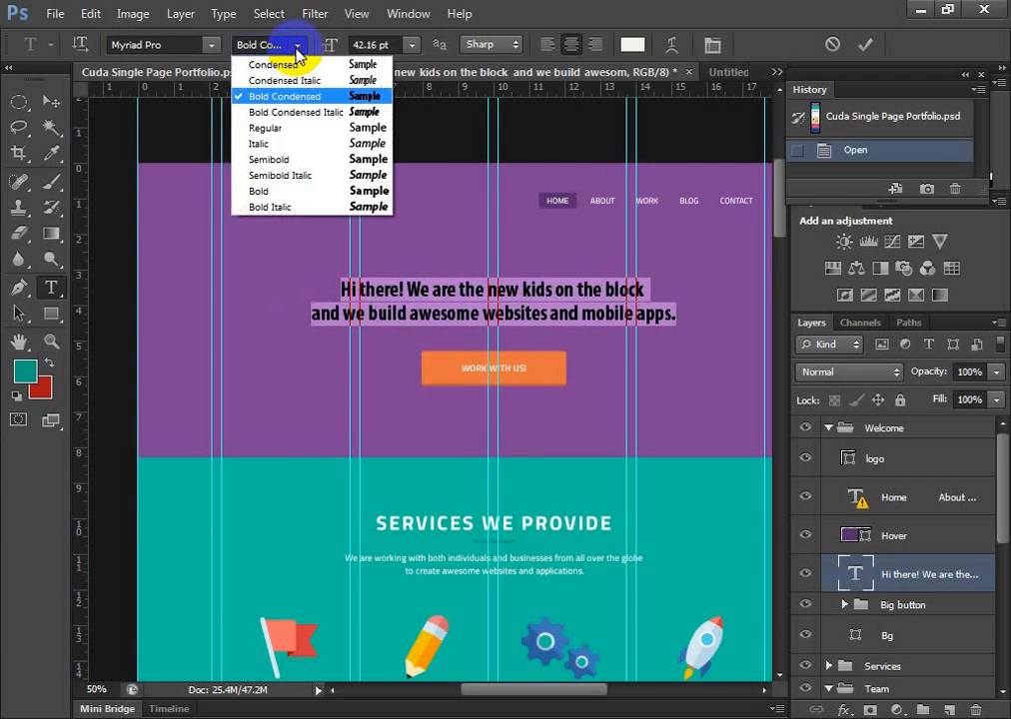
click(262, 128)
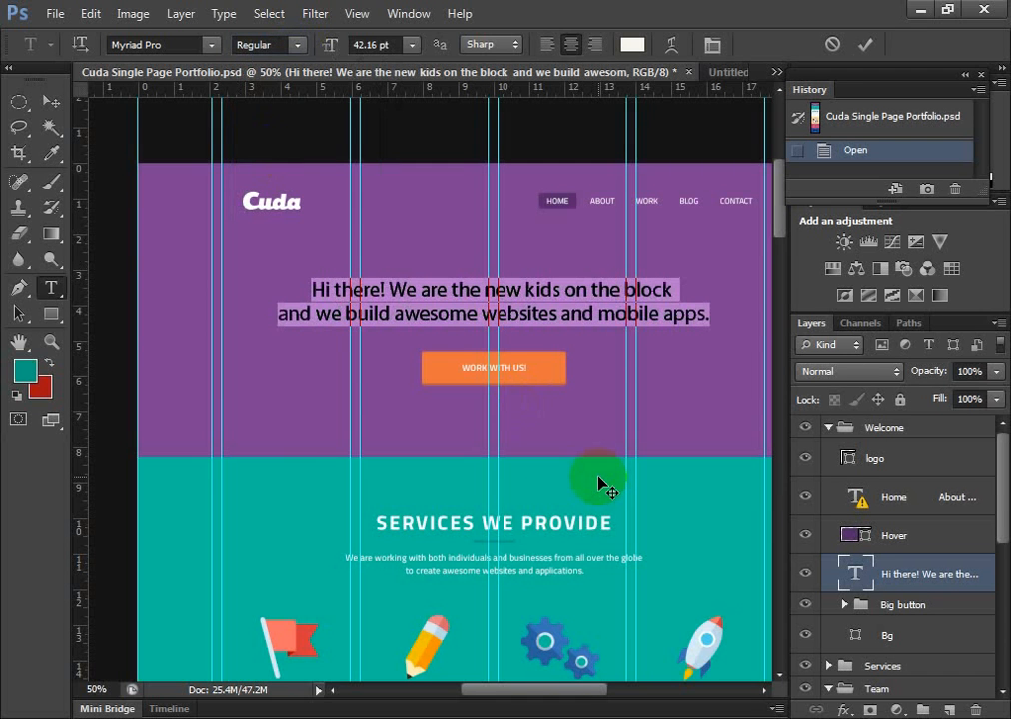
Deselect the headline text and revert the document to its opening snapshot, Cuda Single Page Portfolio.psd, in the History
click(385, 293)
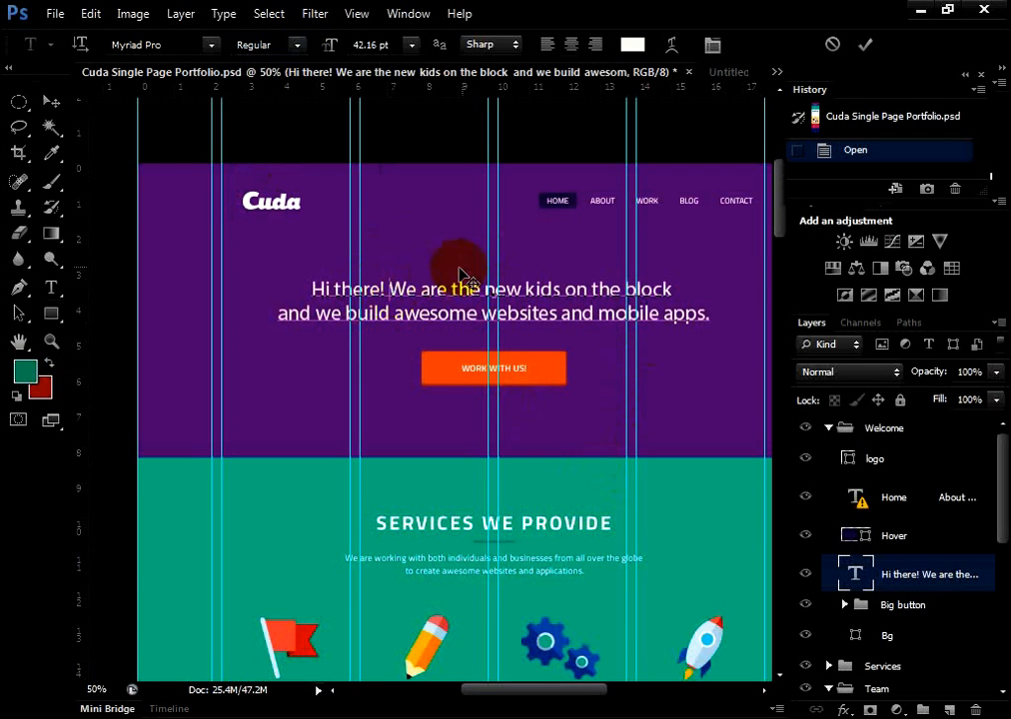
click(877, 123)
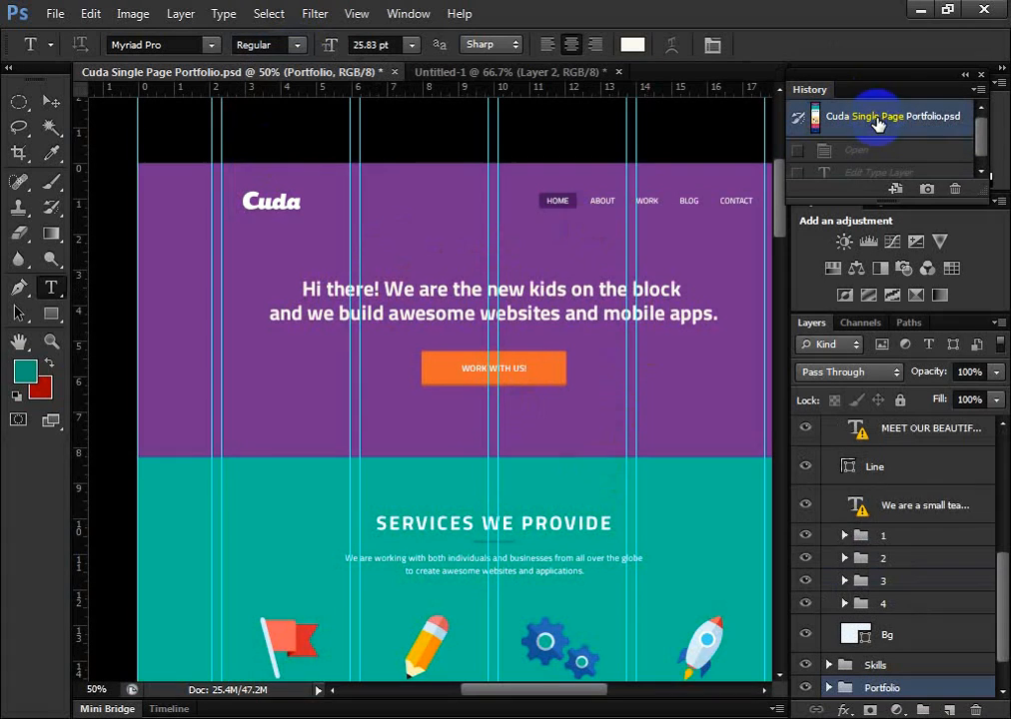
scroll(350, 418, down, 2)
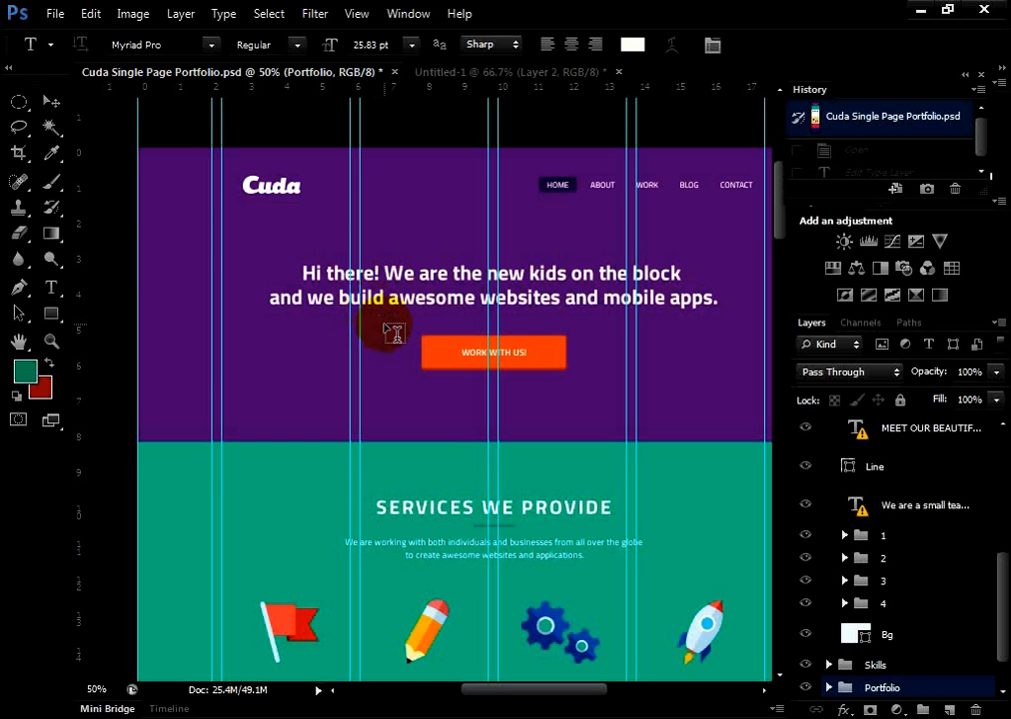
click(197, 575)
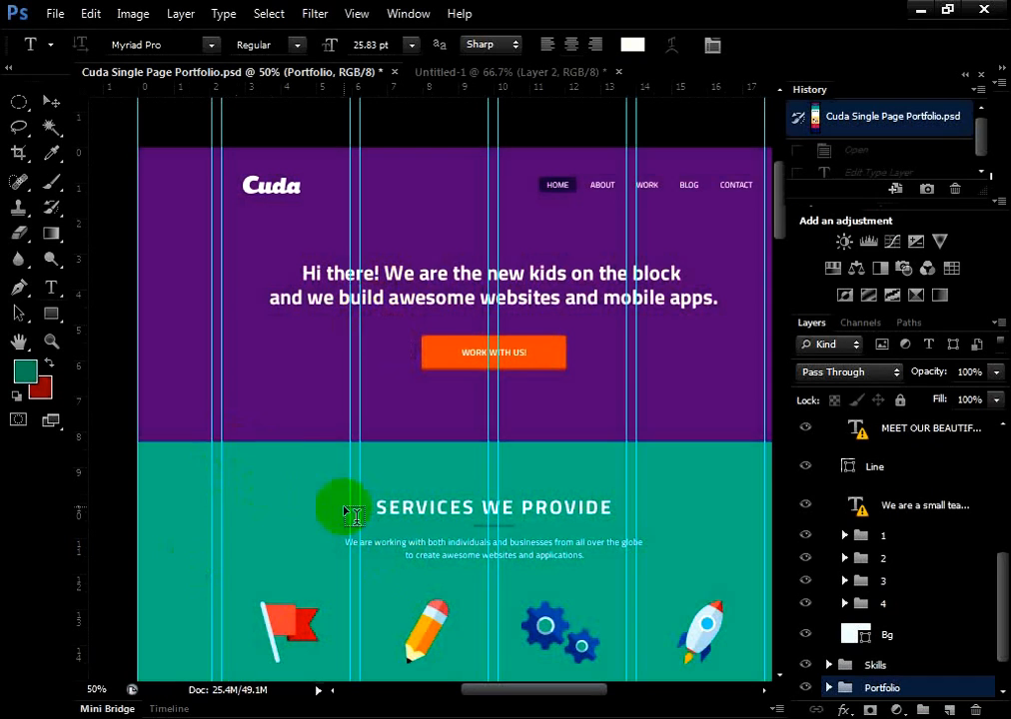
Reopen the header's "Hi there!" headline for editing with the Horizontal Type tool, accepting substitution of the missing TitilliumWeb Bold font
scroll(373, 511, down, 5)
drag(493, 689, 516, 688)
scroll(511, 590, up, 3)
scroll(512, 590, up, 4)
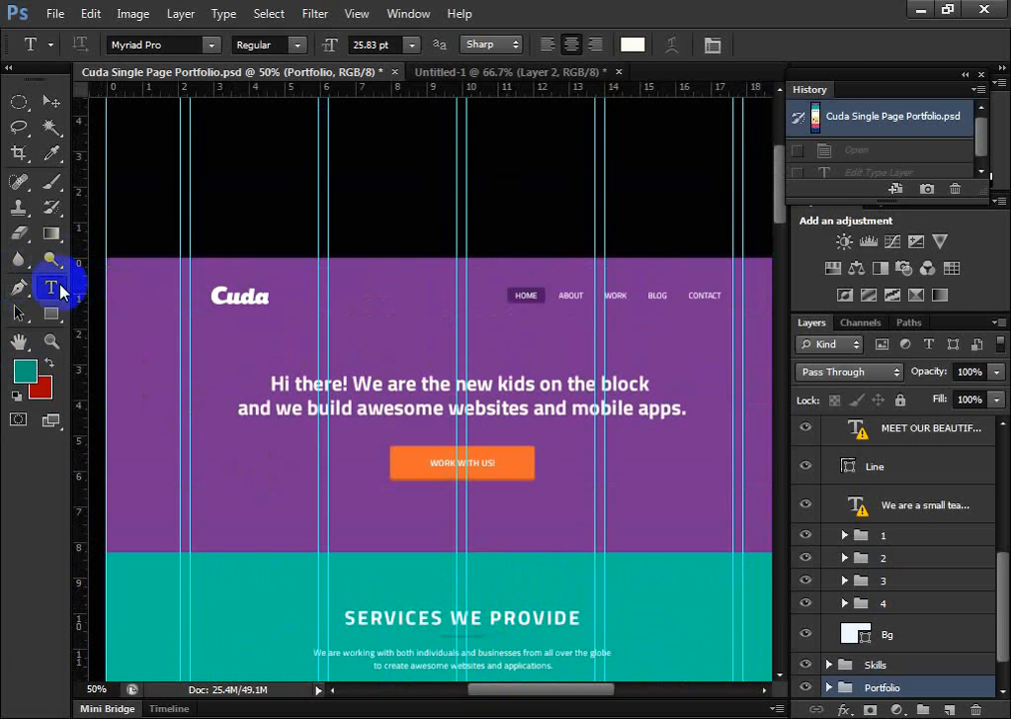
click(619, 407)
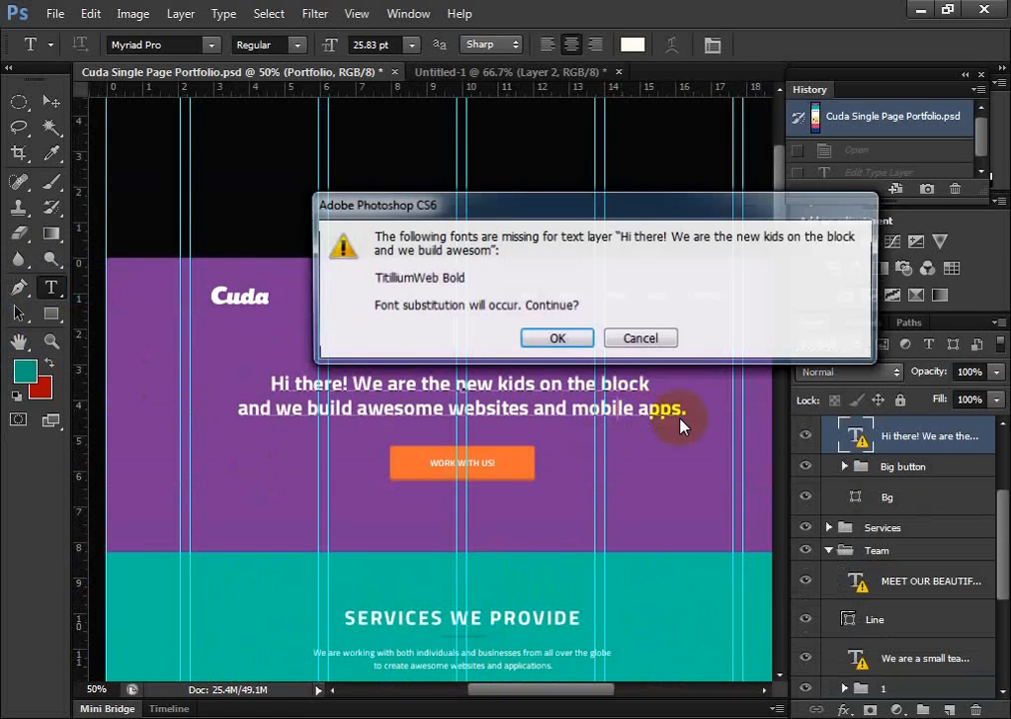
click(570, 341)
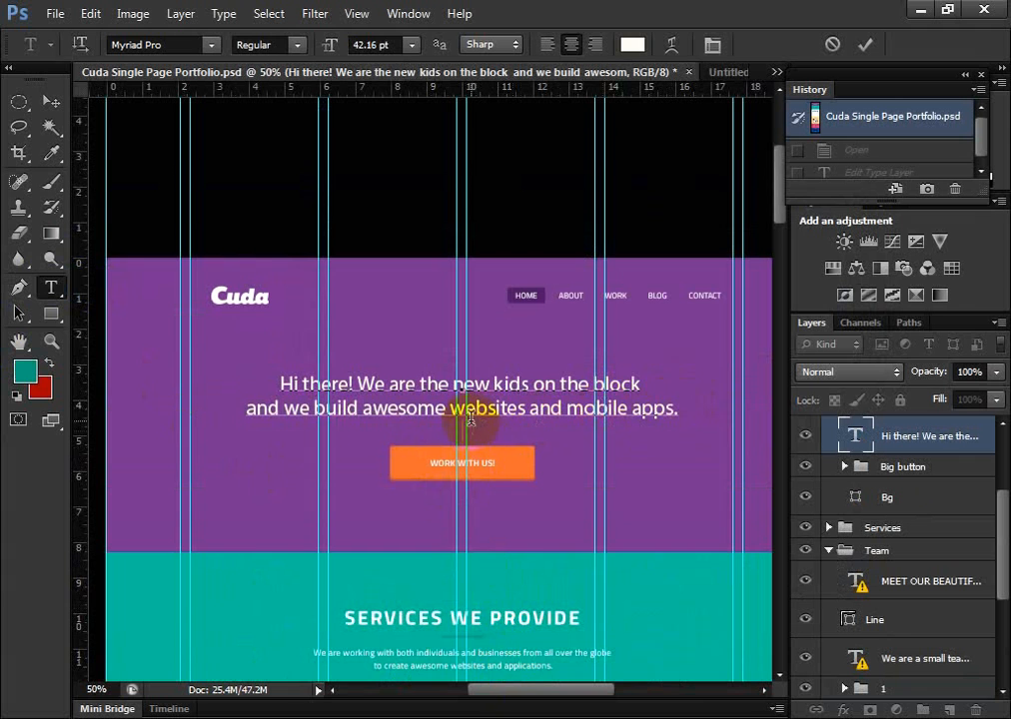
scroll(339, 434, down, 1)
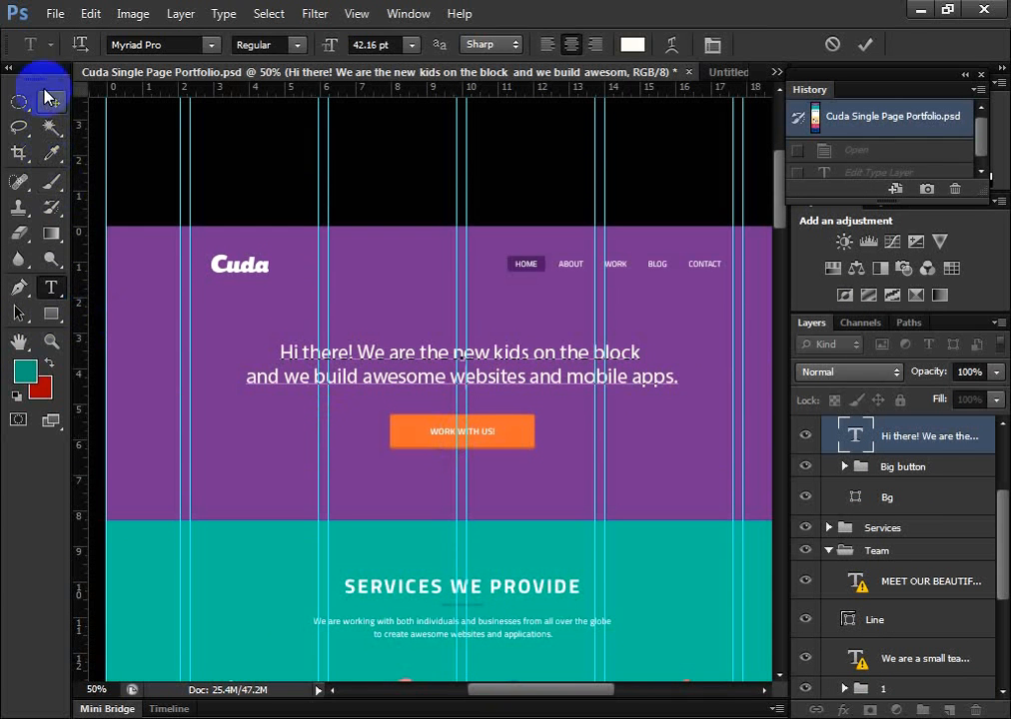
Commit the headline edit and add a new text reading webdesign on the purple header, below the headline
click(49, 101)
click(51, 288)
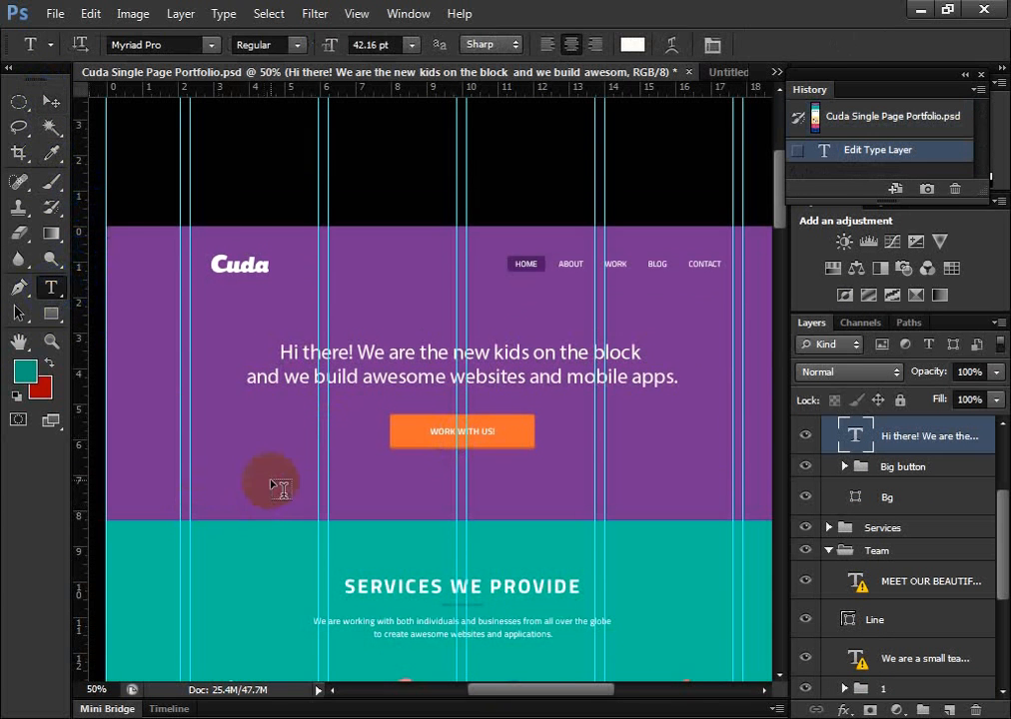
scroll(270, 510, down, 1)
click(233, 449)
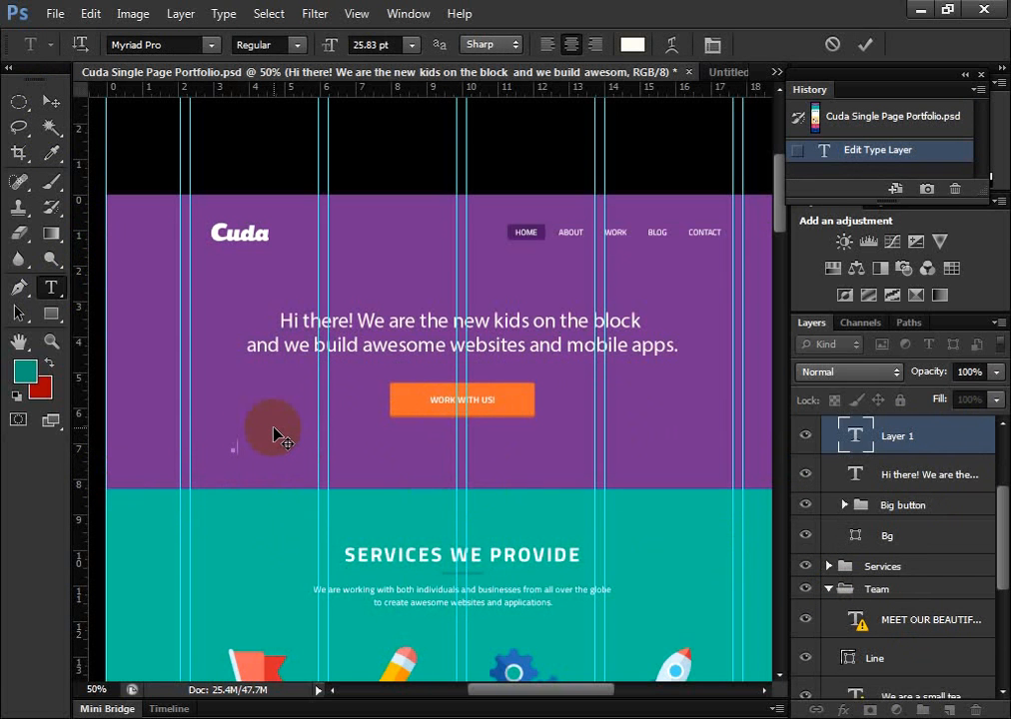
text(webdesign)
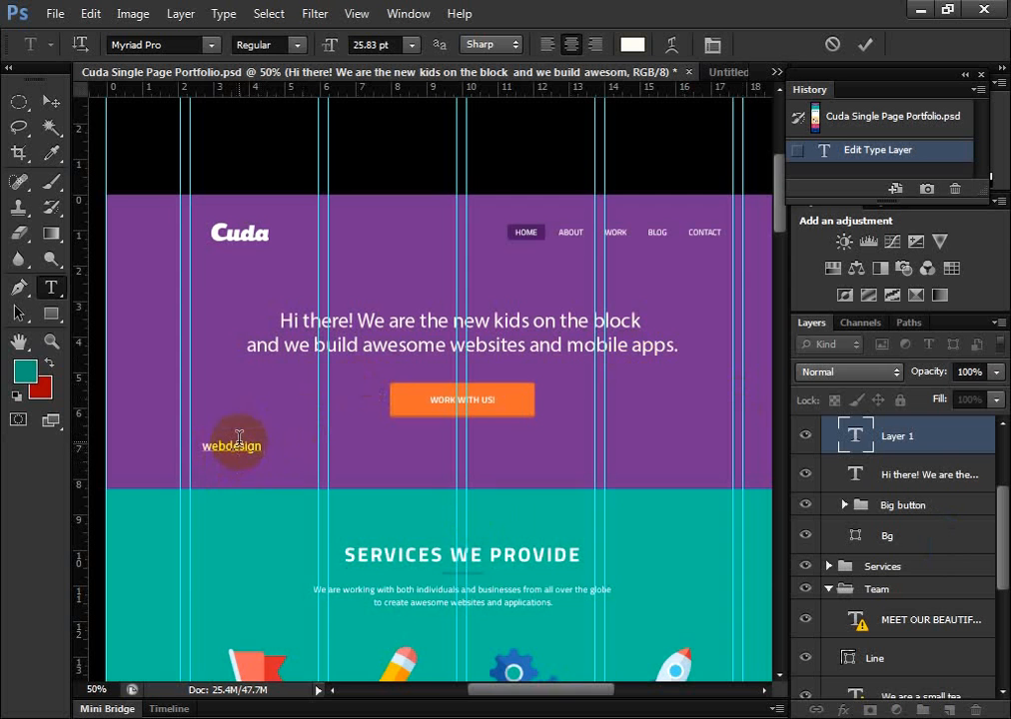
Set the font size of the whole webdesign text to 40 pt and commit it
double_click(248, 445)
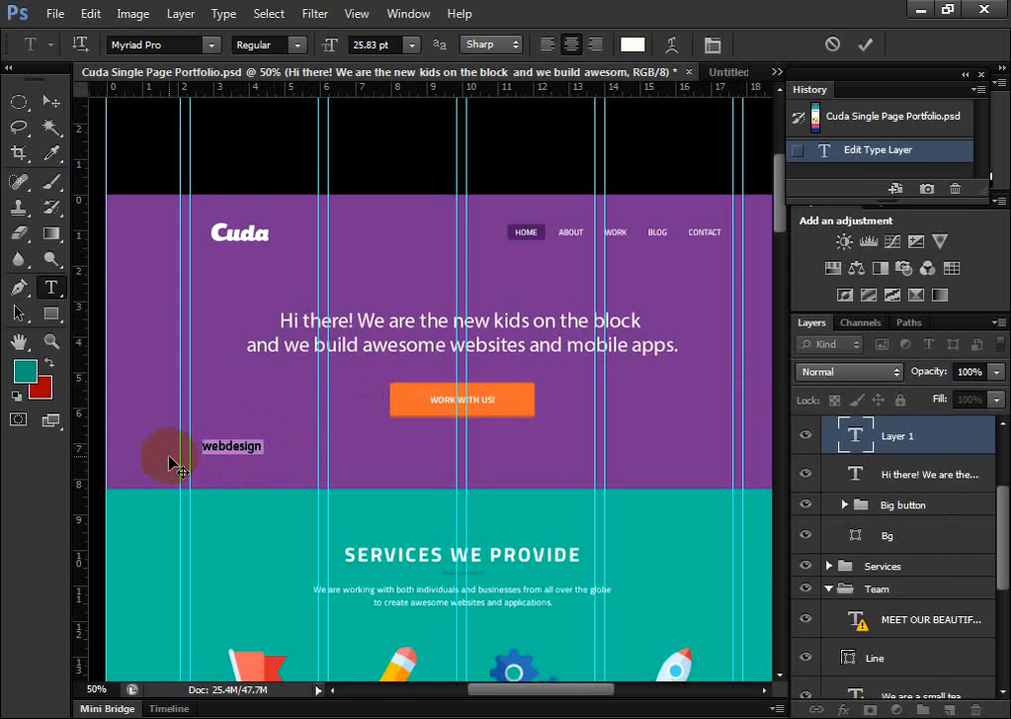
click(355, 44)
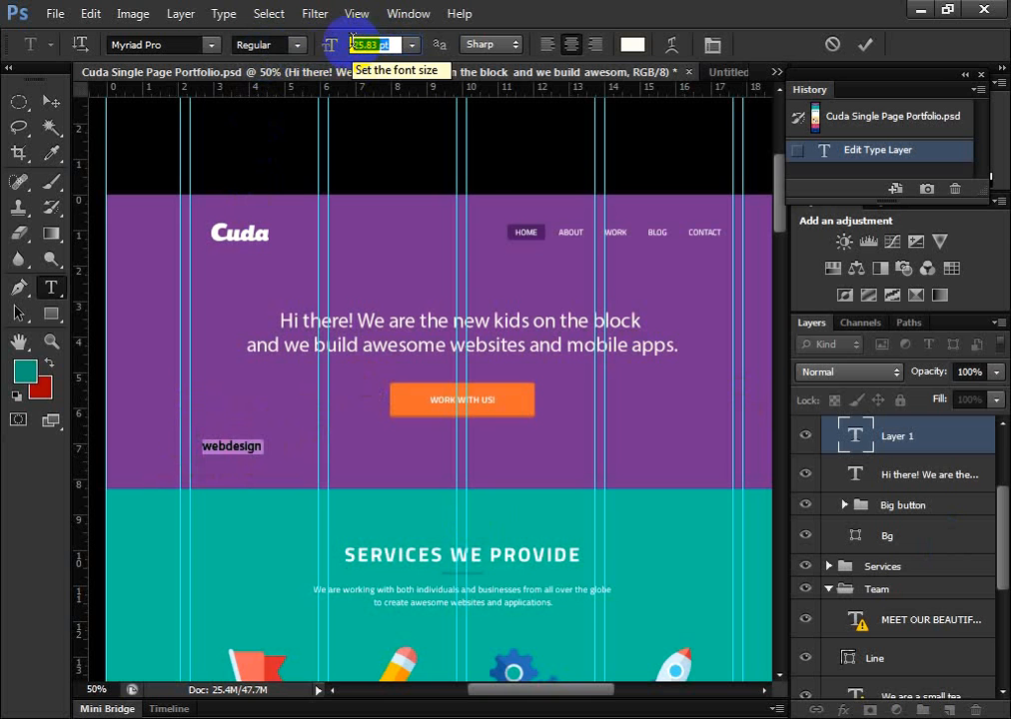
text(40)
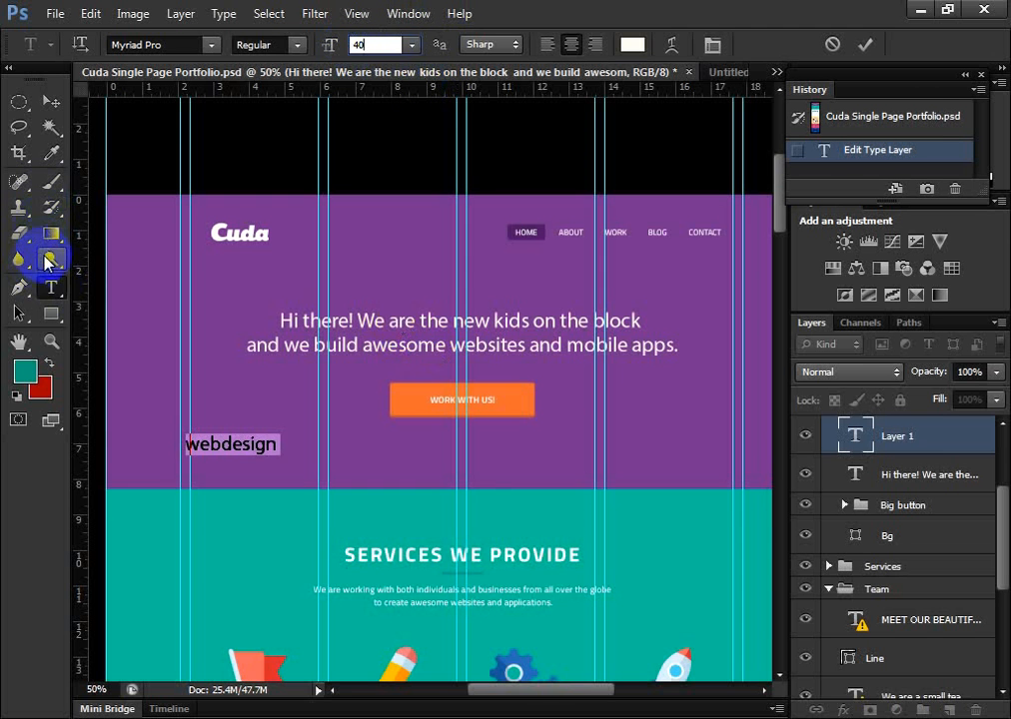
click(48, 257)
click(51, 288)
Revert the document to its opening snapshot in the History and decline the font substitution when reopening the headline
click(469, 317)
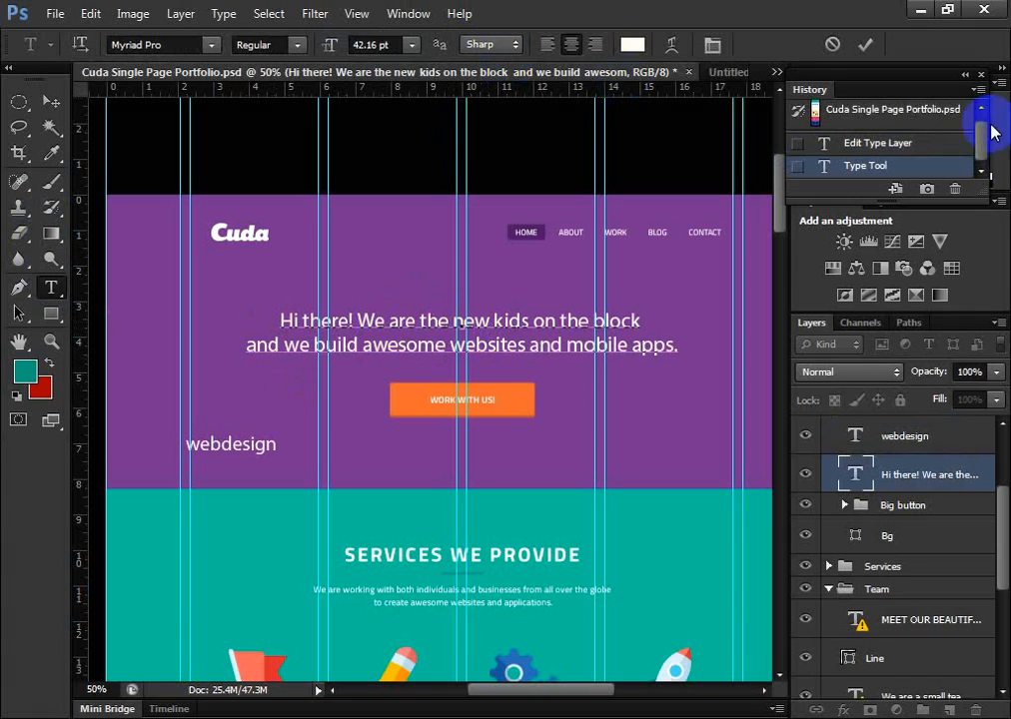
click(947, 112)
click(384, 321)
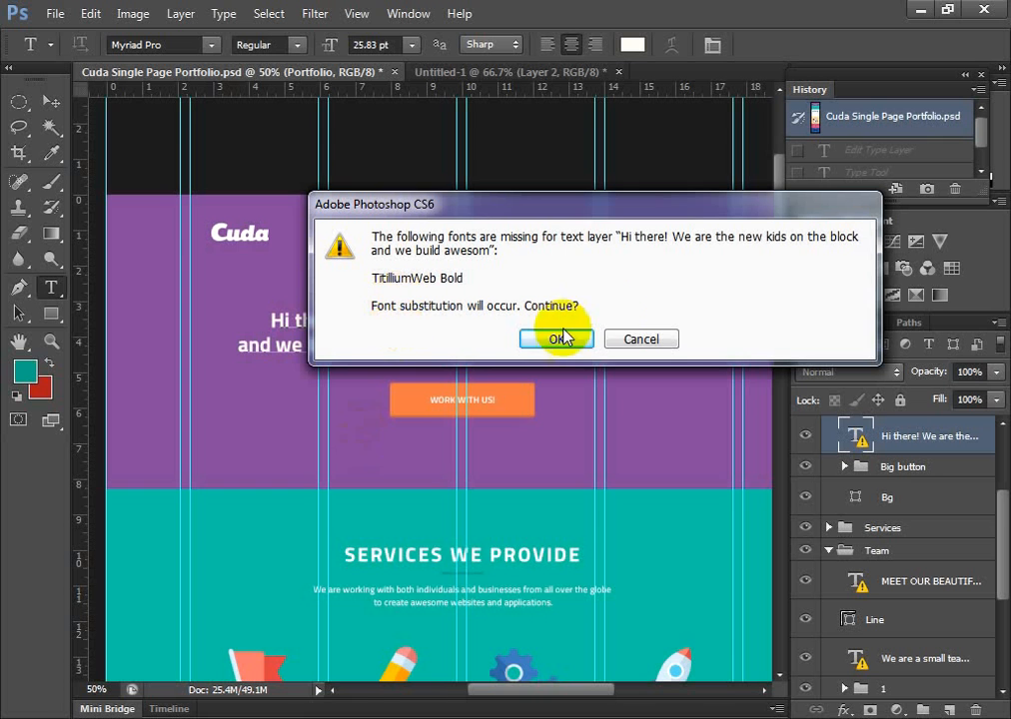
click(649, 342)
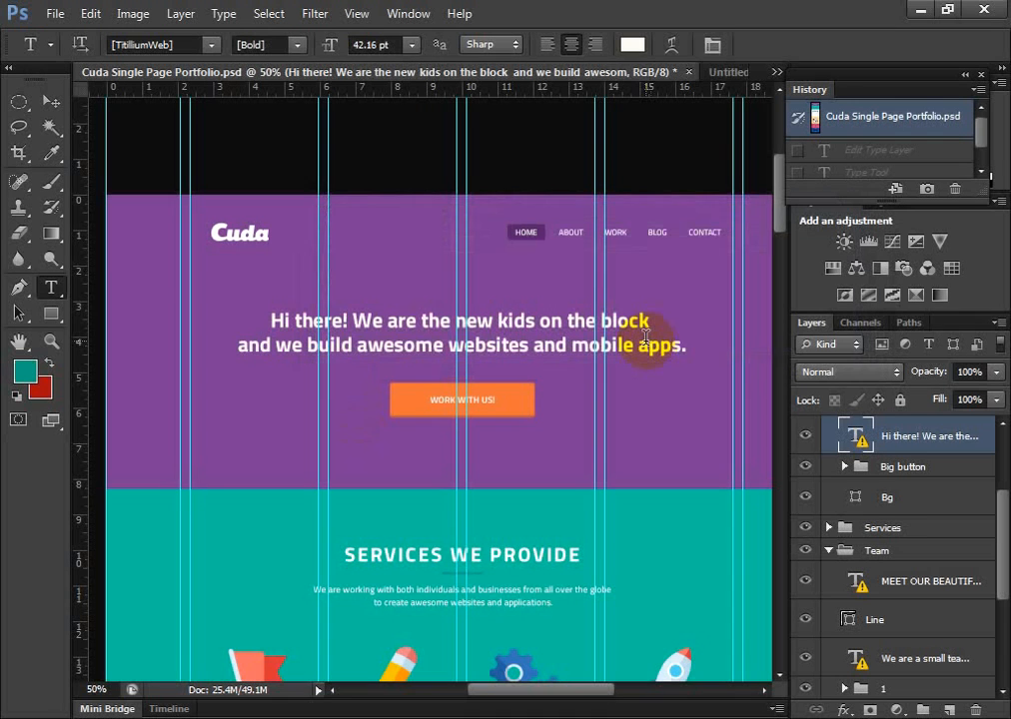
Add the text webdesign on the purple header, below and to the left of the orange button
scroll(693, 254, down, 1)
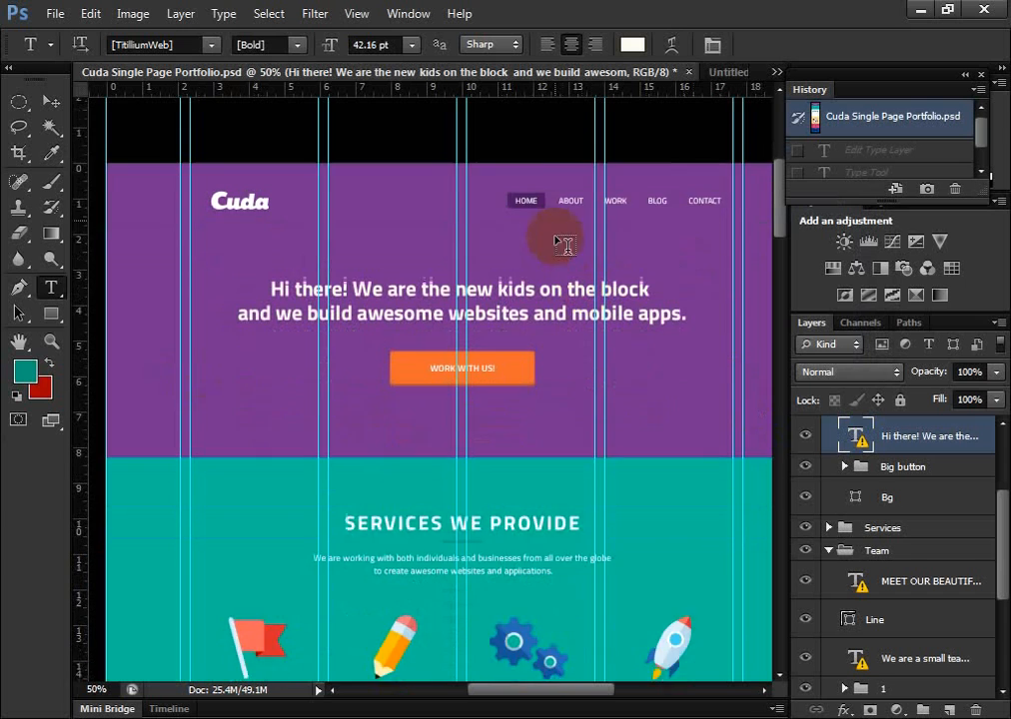
scroll(402, 277, down, 4)
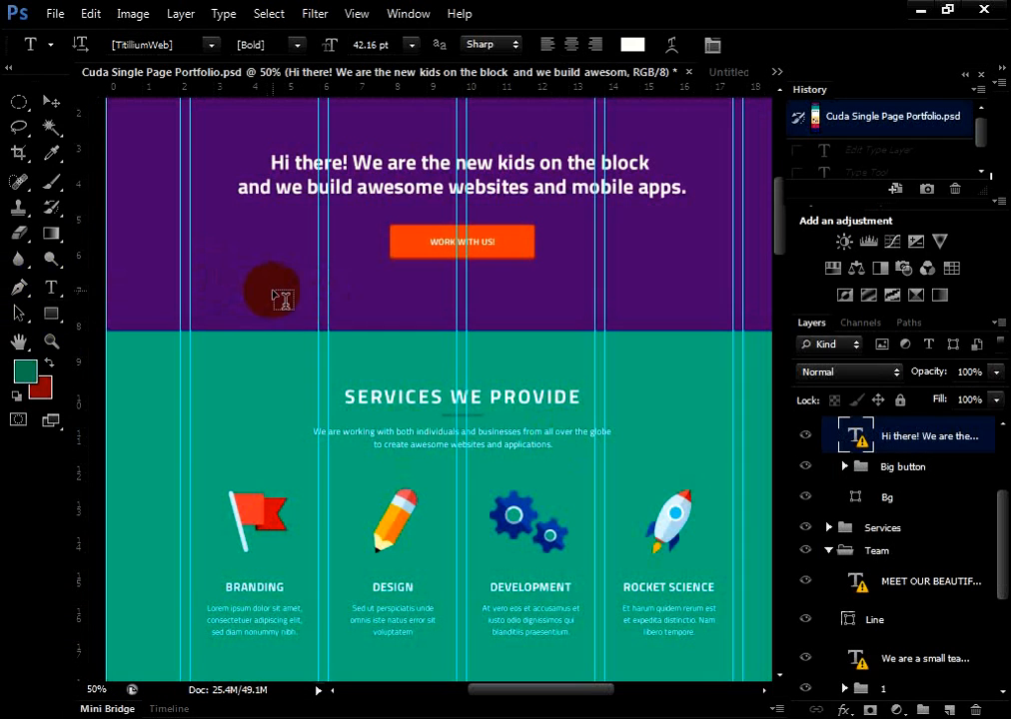
click(281, 298)
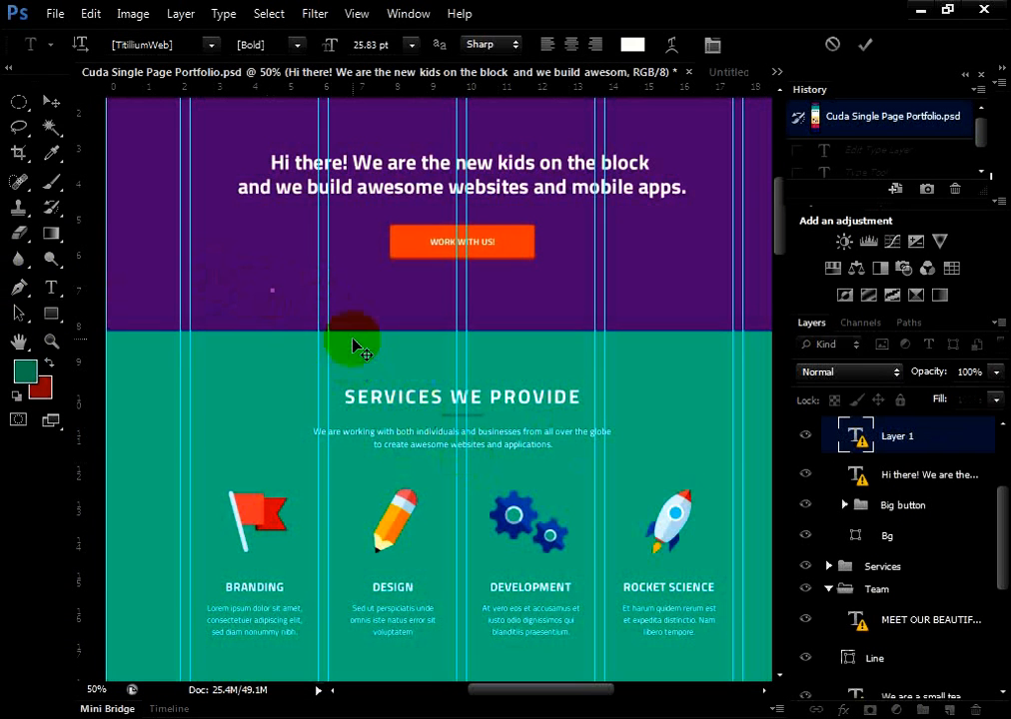
text(webdesign)
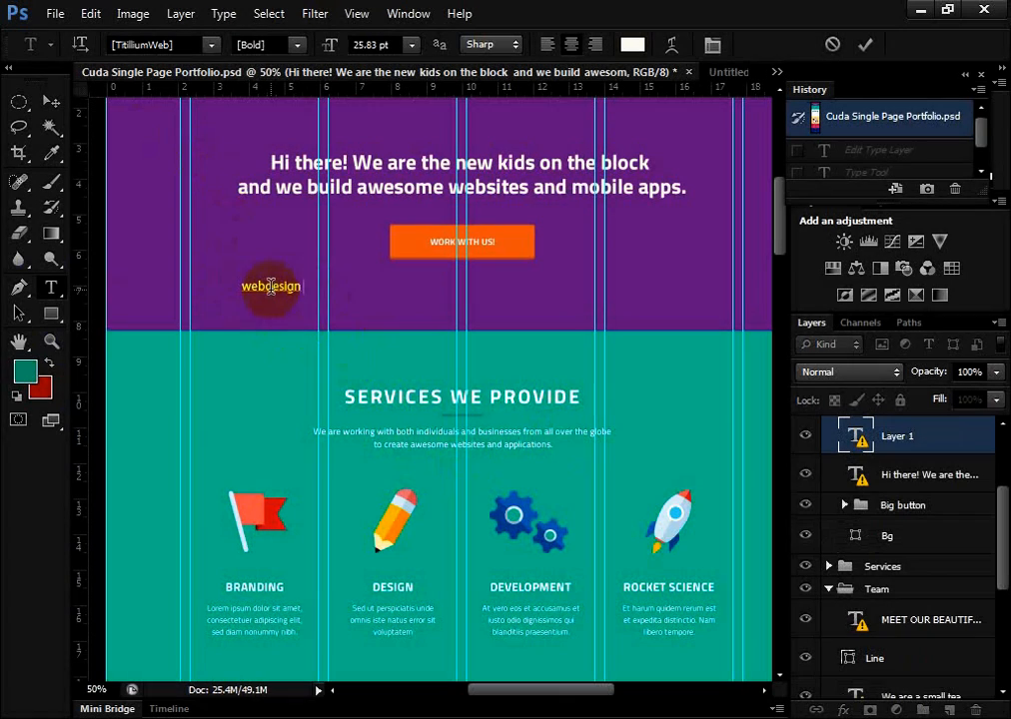
Select the whole webdesign text and set its color to orange, eaad34
drag(270, 287, 203, 289)
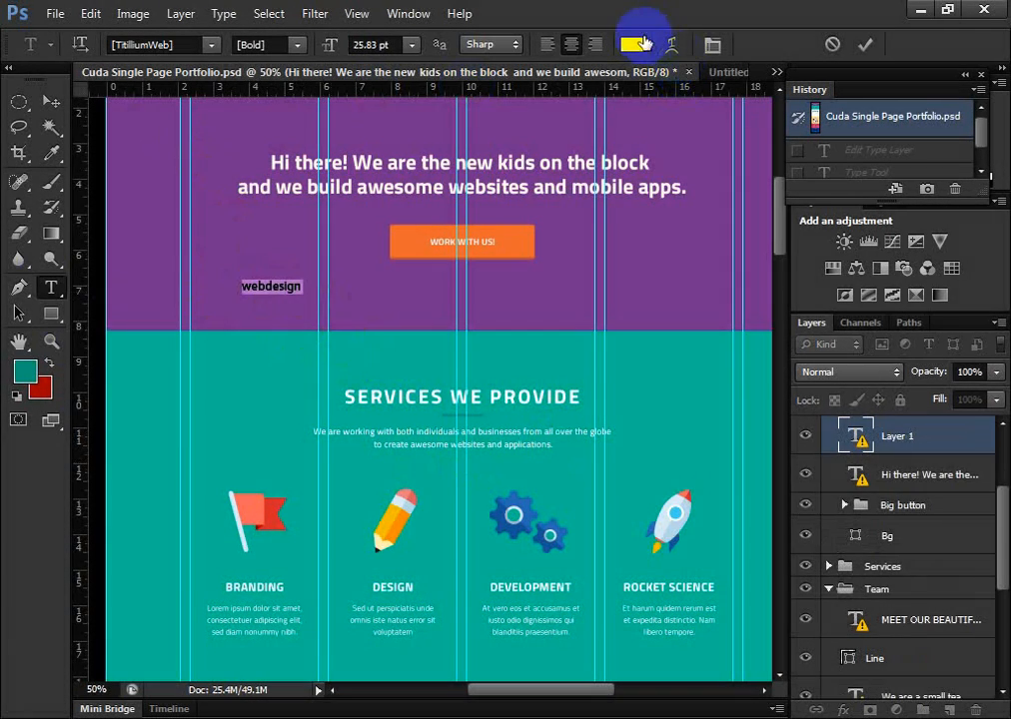
click(642, 43)
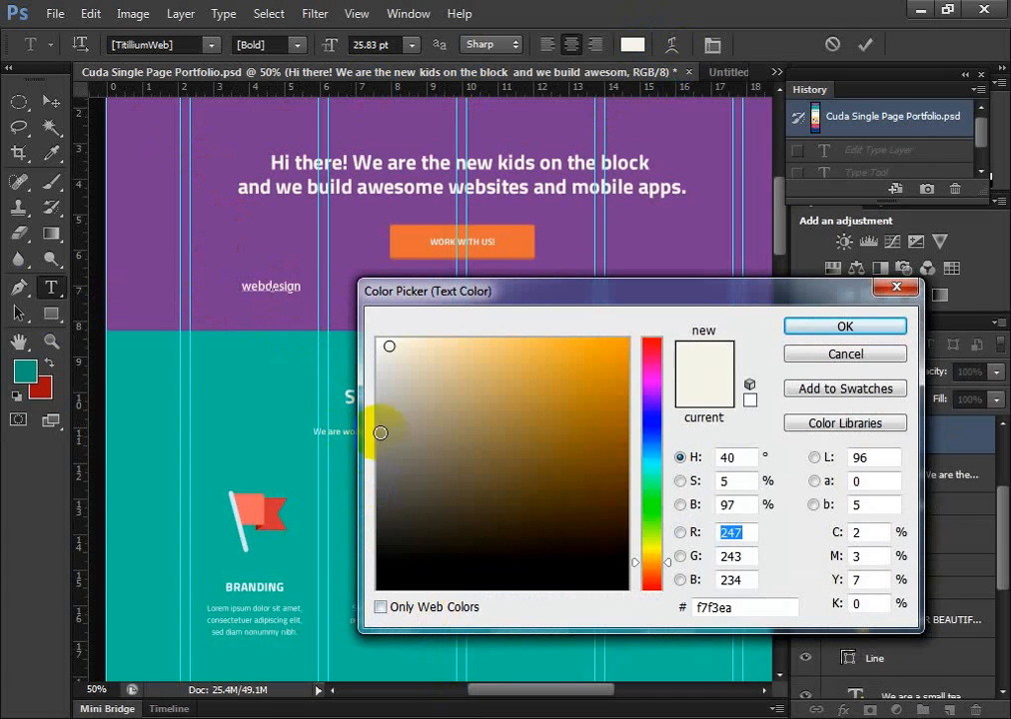
click(571, 359)
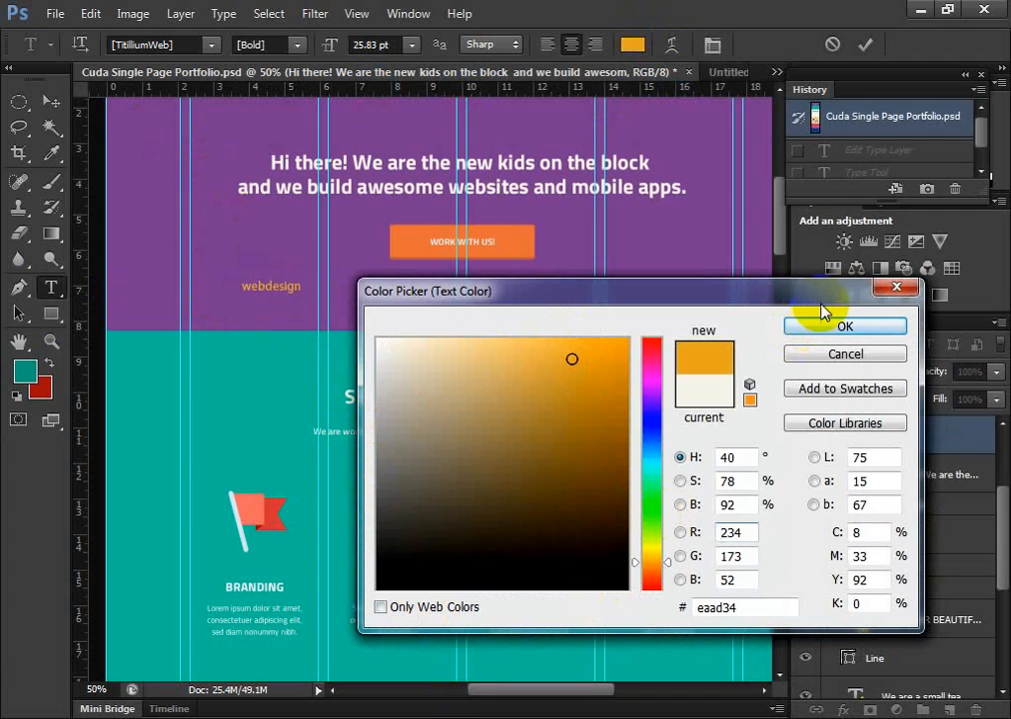
click(843, 326)
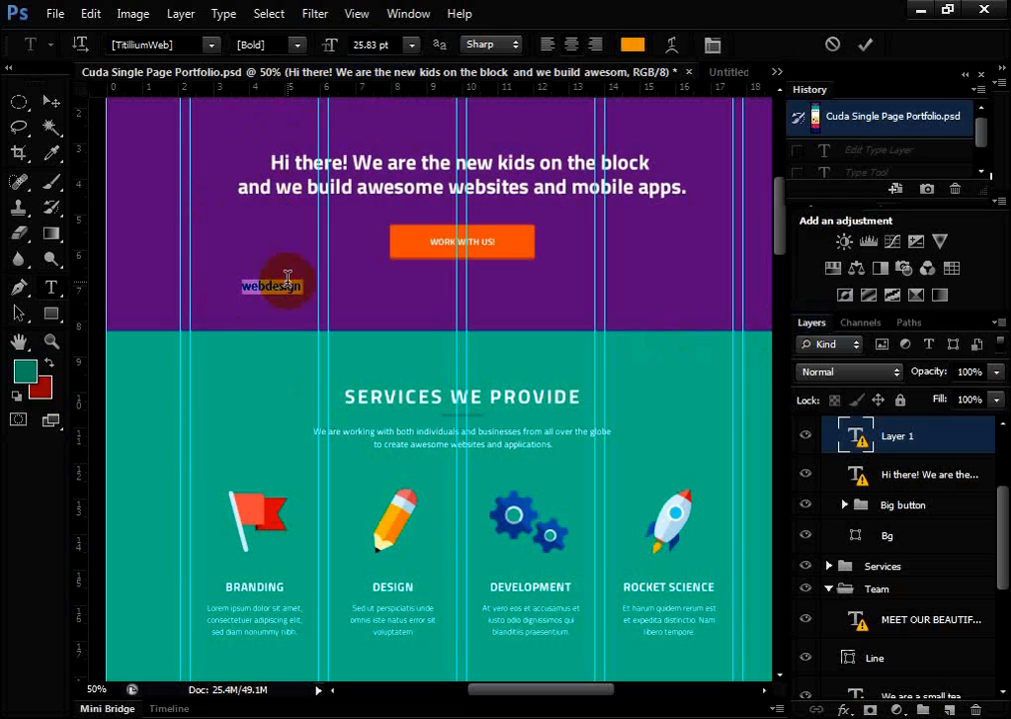
Set the font size of the selected webdesign text to 72 pt
click(384, 45)
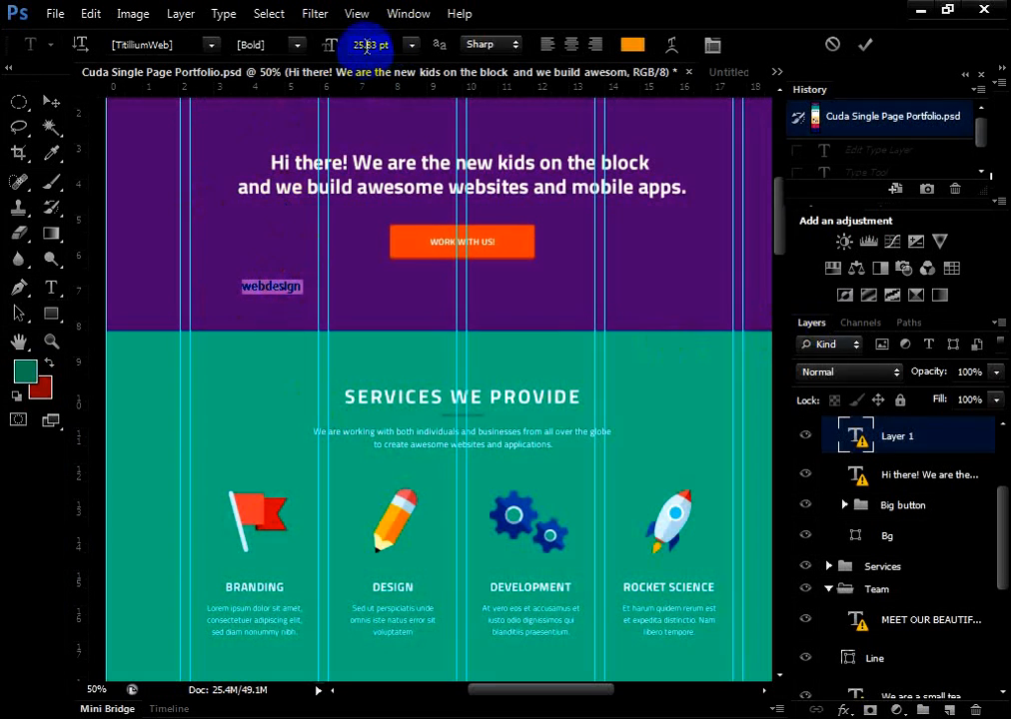
click(326, 46)
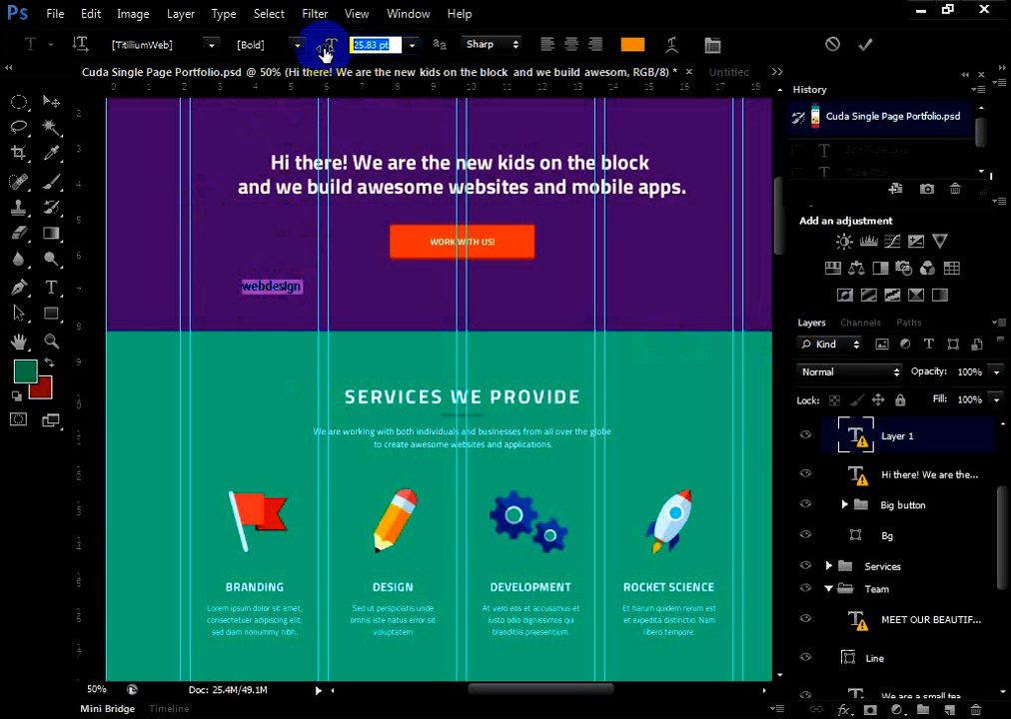
text(72)
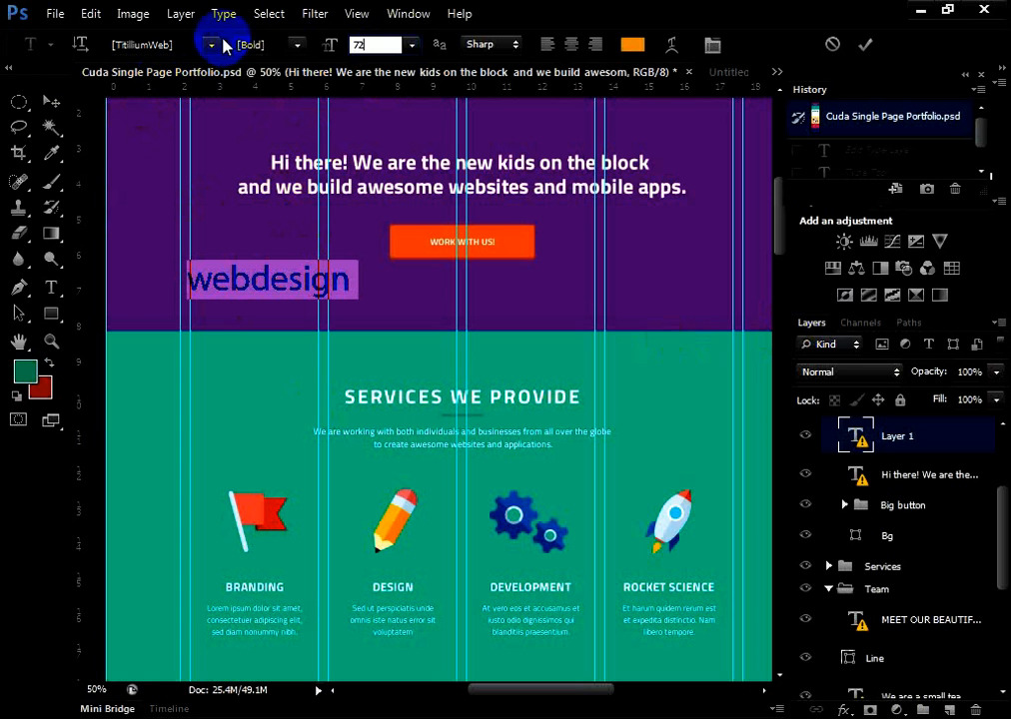
Check the available font styles and families, keep them unchanged, and commit the webdesign text, accepting substitution of the missing TitilliumWeb Bold font
click(296, 44)
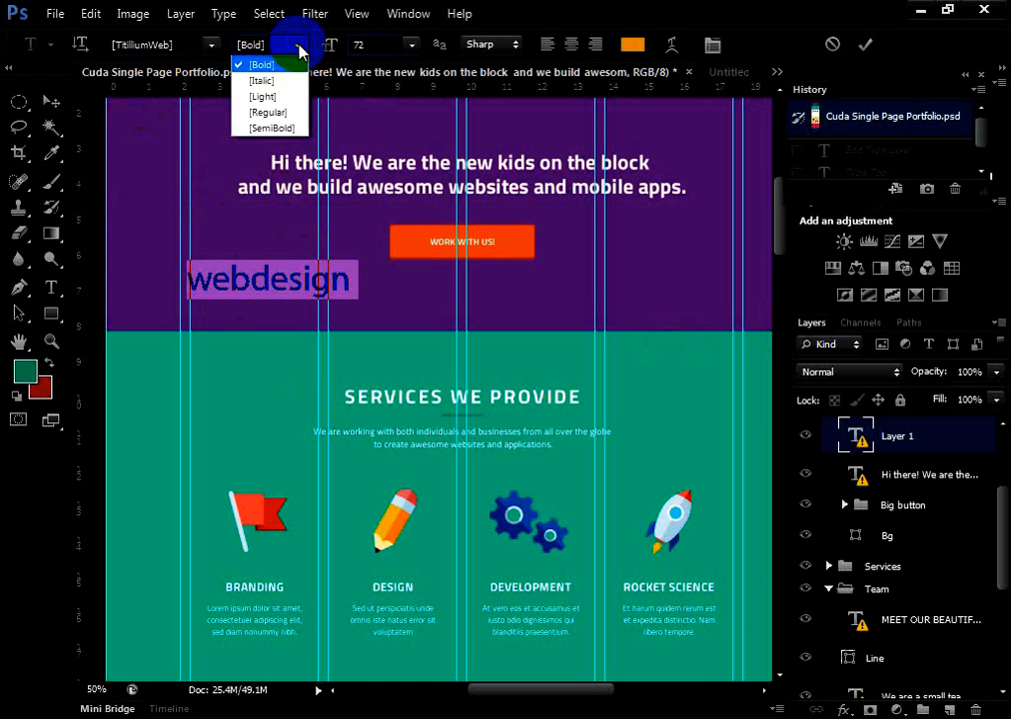
click(298, 47)
click(298, 47)
click(298, 44)
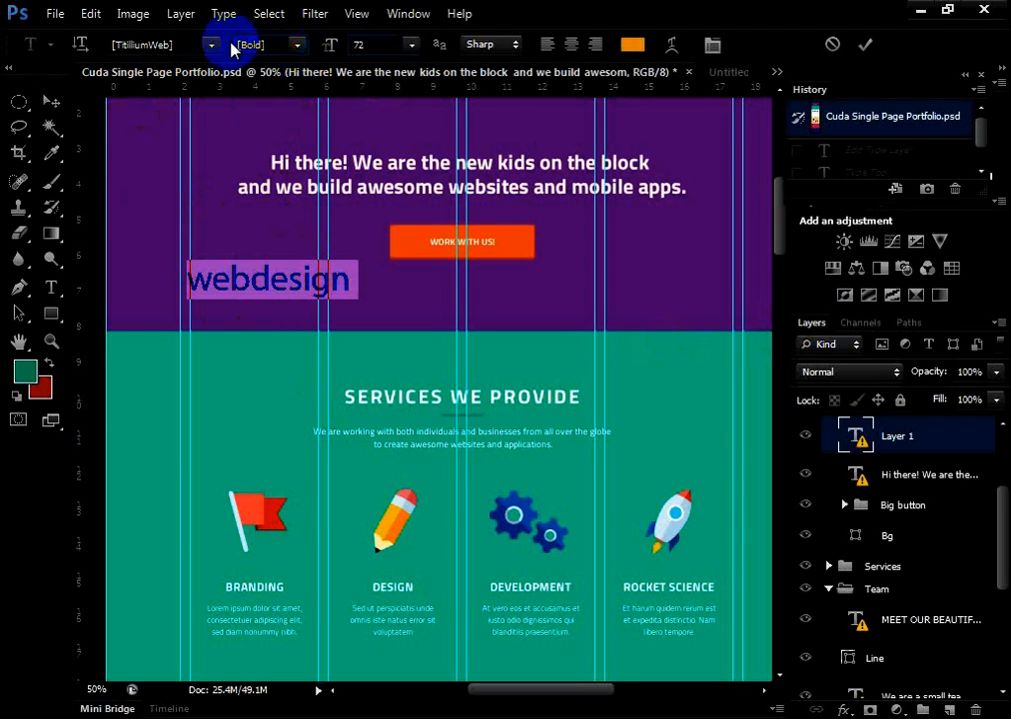
click(212, 45)
click(215, 45)
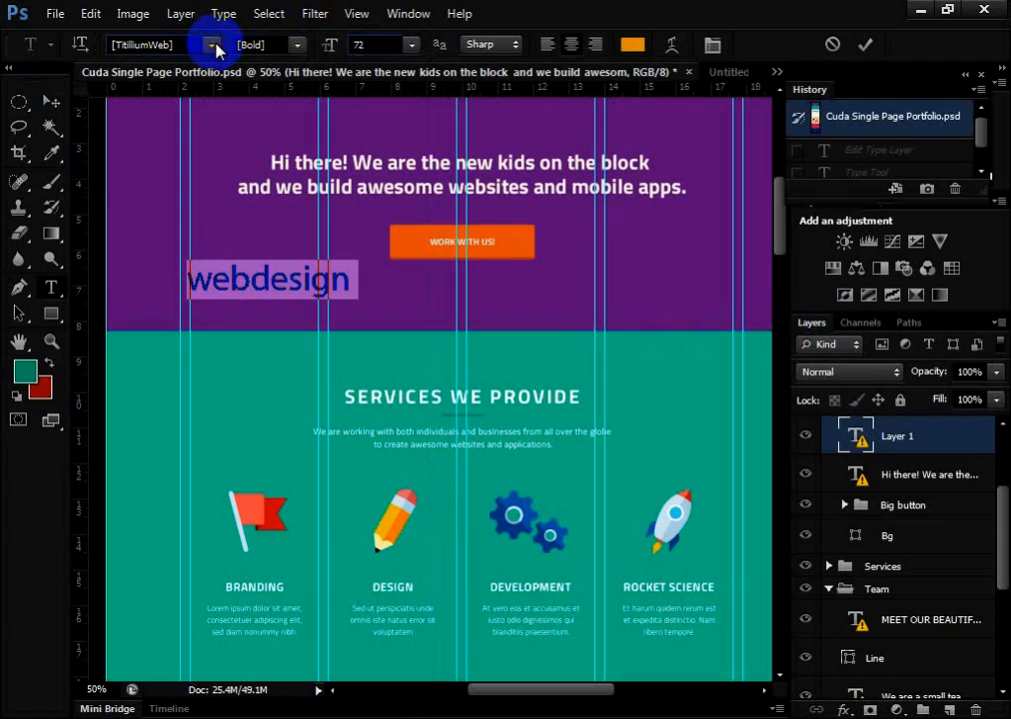
click(52, 101)
click(442, 326)
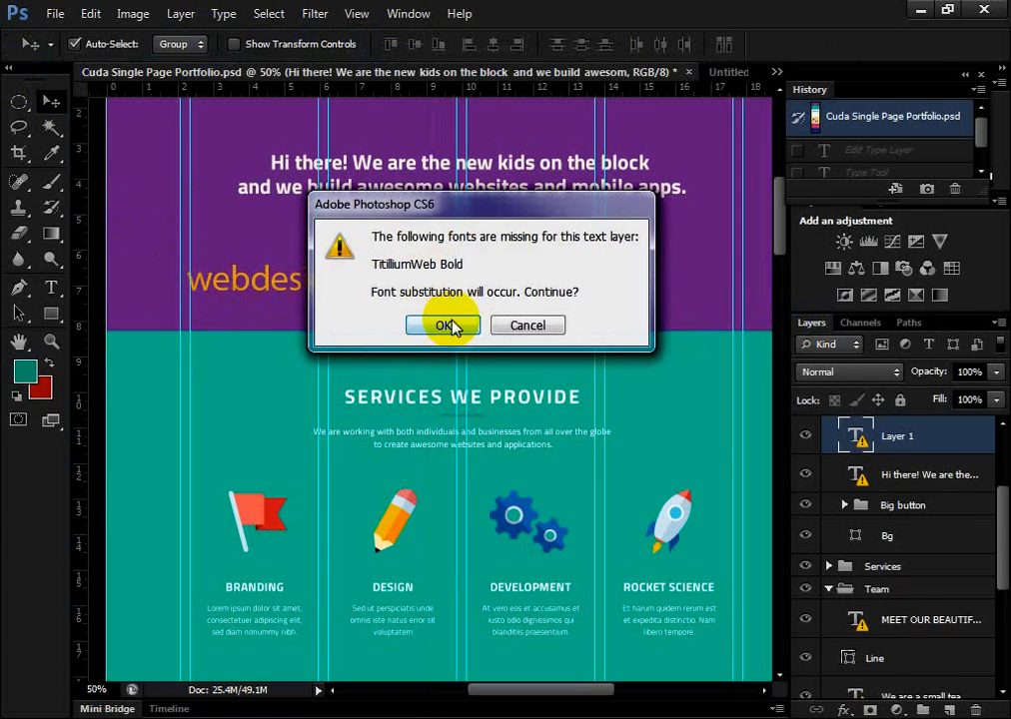
Try to move the webdesign text slightly up and to the right with the Move tool, and undo the move
click(262, 280)
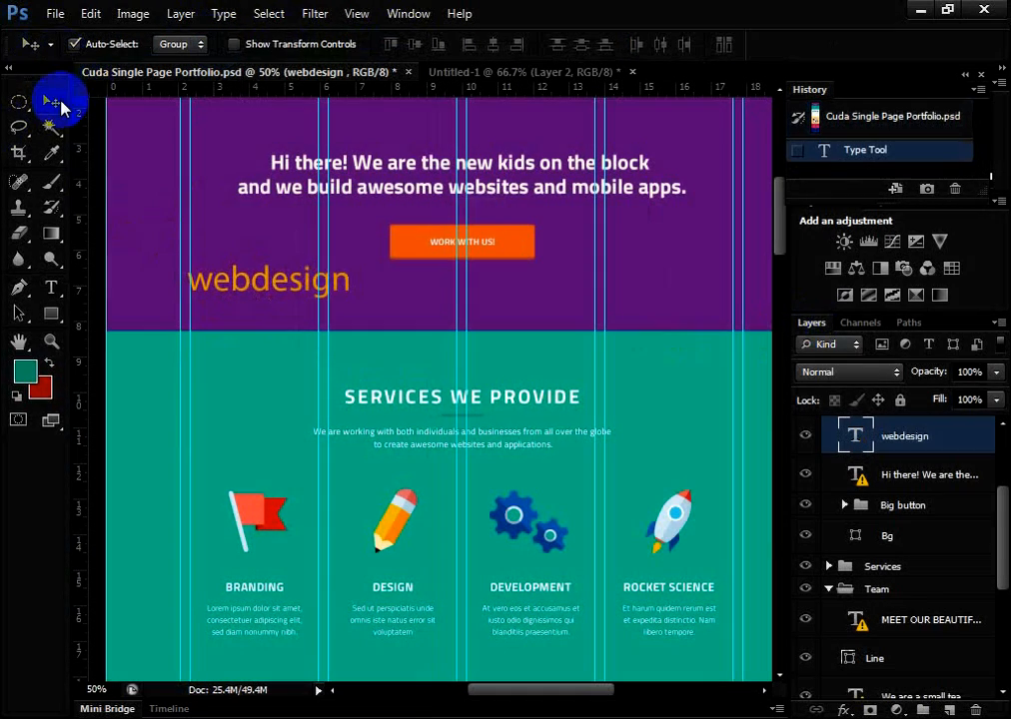
click(219, 292)
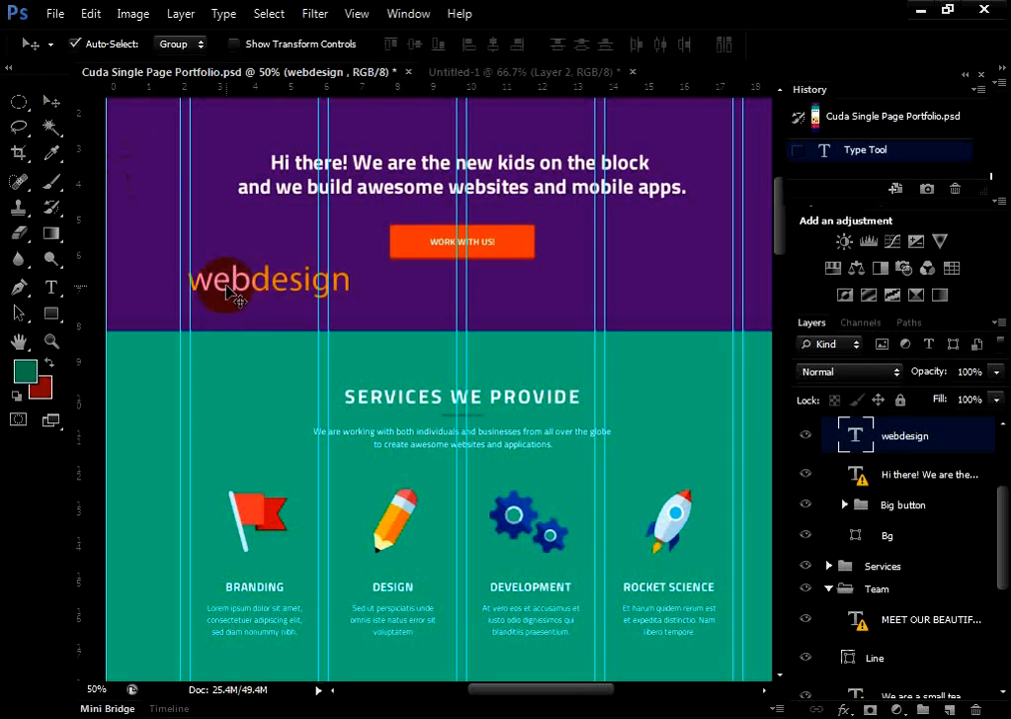
mouse_move(230, 293)
mouse_down()
mouse_move(261, 319)
mouse_move(256, 276)
mouse_move(238, 280)
mouse_up()
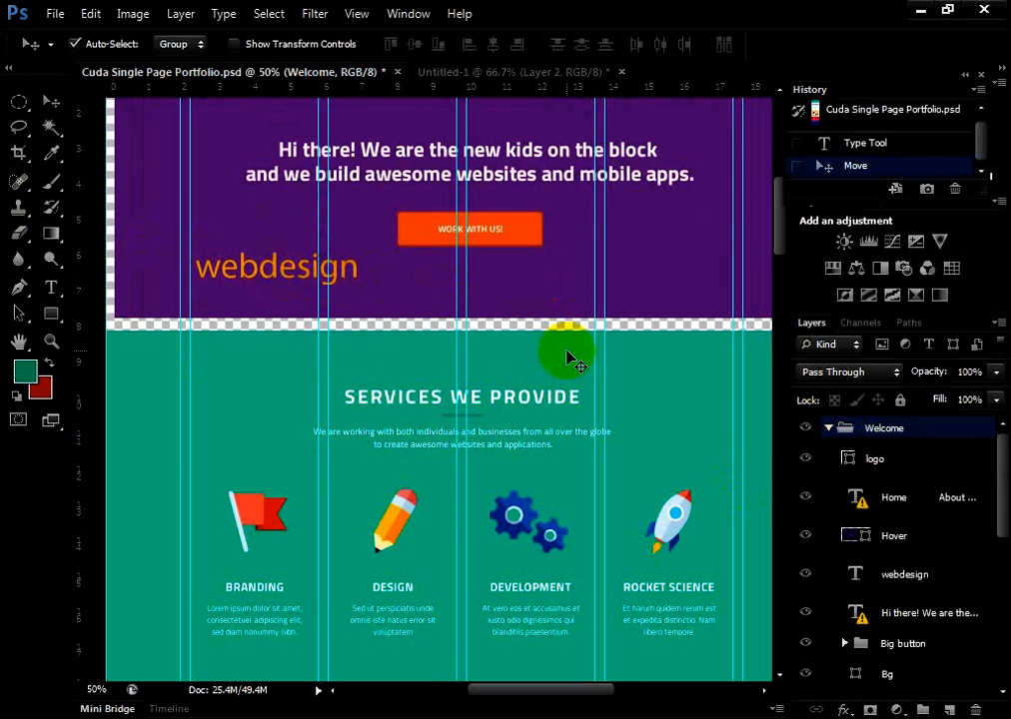
key(ctrl+z)
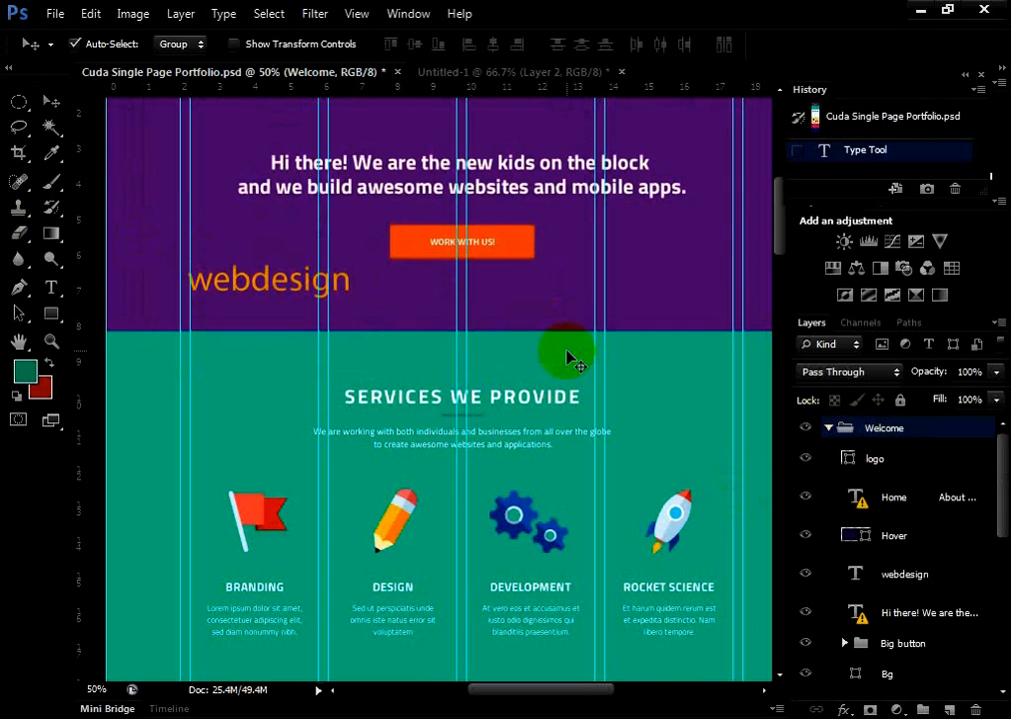
Reopen the webdesign text for editing with the Type tool and commit it without changing the wording
click(52, 290)
click(283, 292)
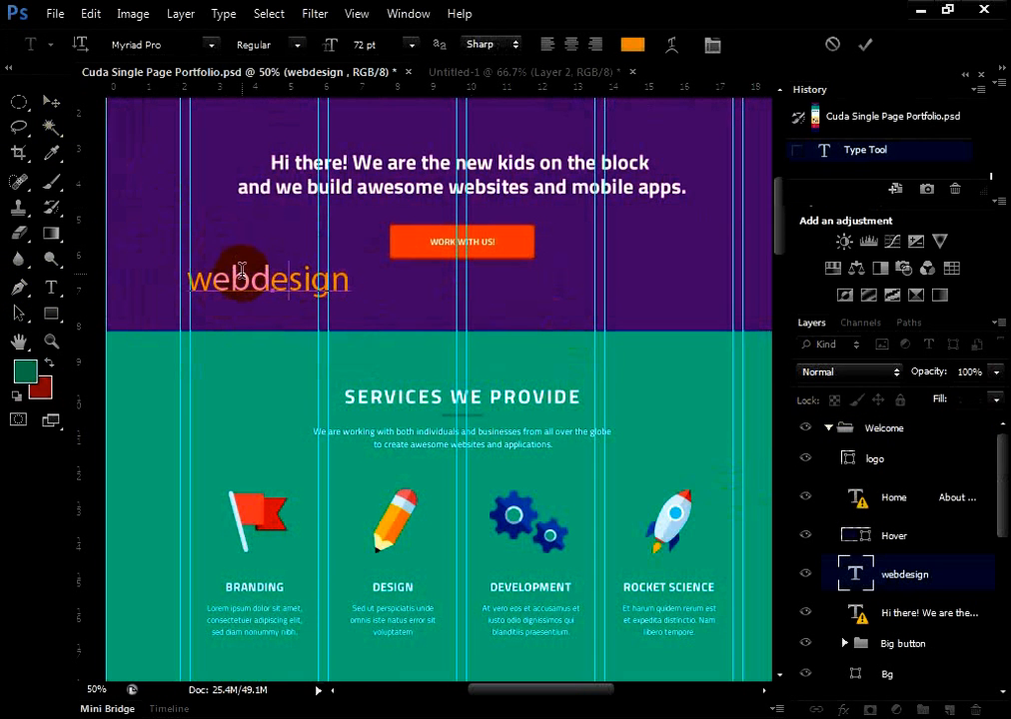
click(52, 102)
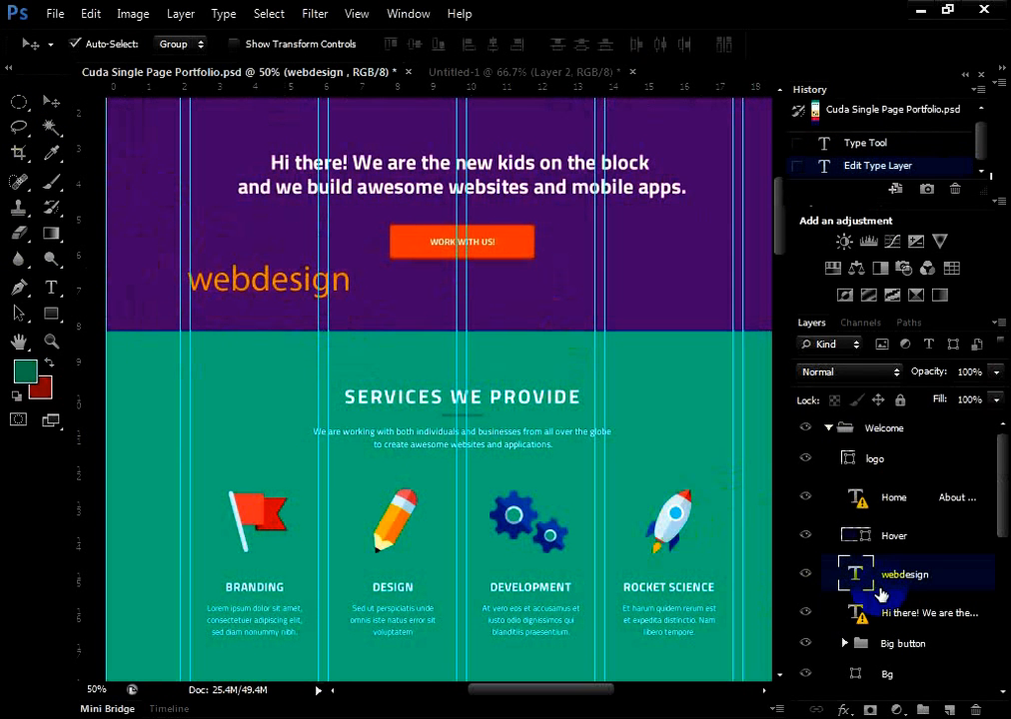
Select the webdesign layer and try to move the text slightly upward with Auto-Select set to Group
click(276, 285)
click(864, 576)
mouse_move(269, 283)
mouse_down()
mouse_move(387, 352)
mouse_move(266, 262)
mouse_up()
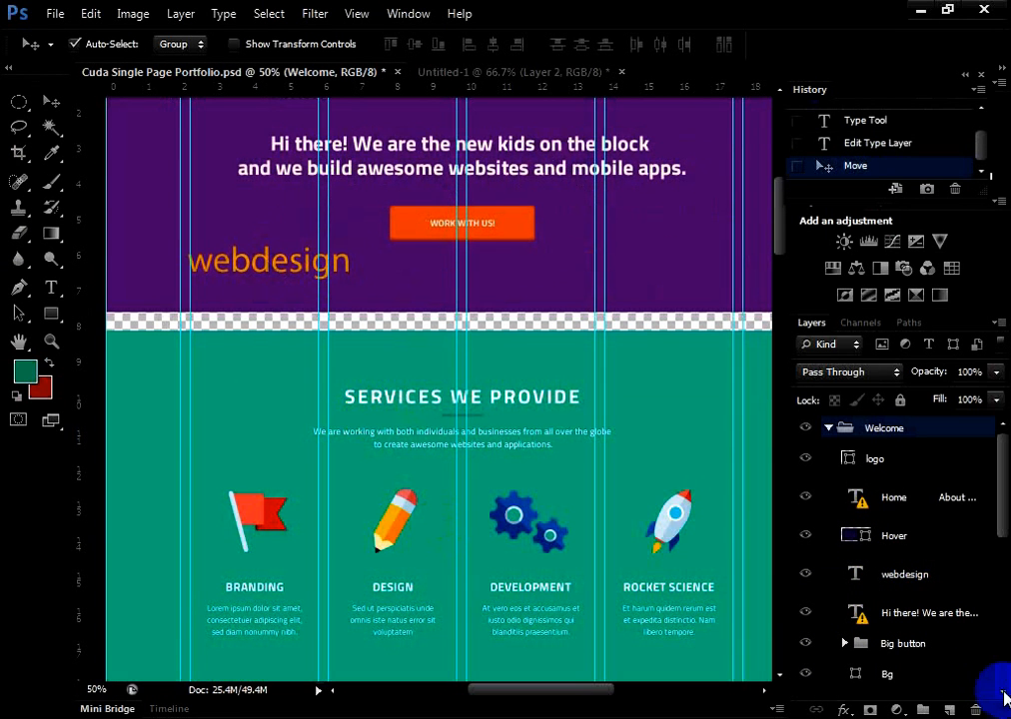
Reselect the webdesign layer, try moving the text slightly right and down, and undo and redo that move
click(925, 576)
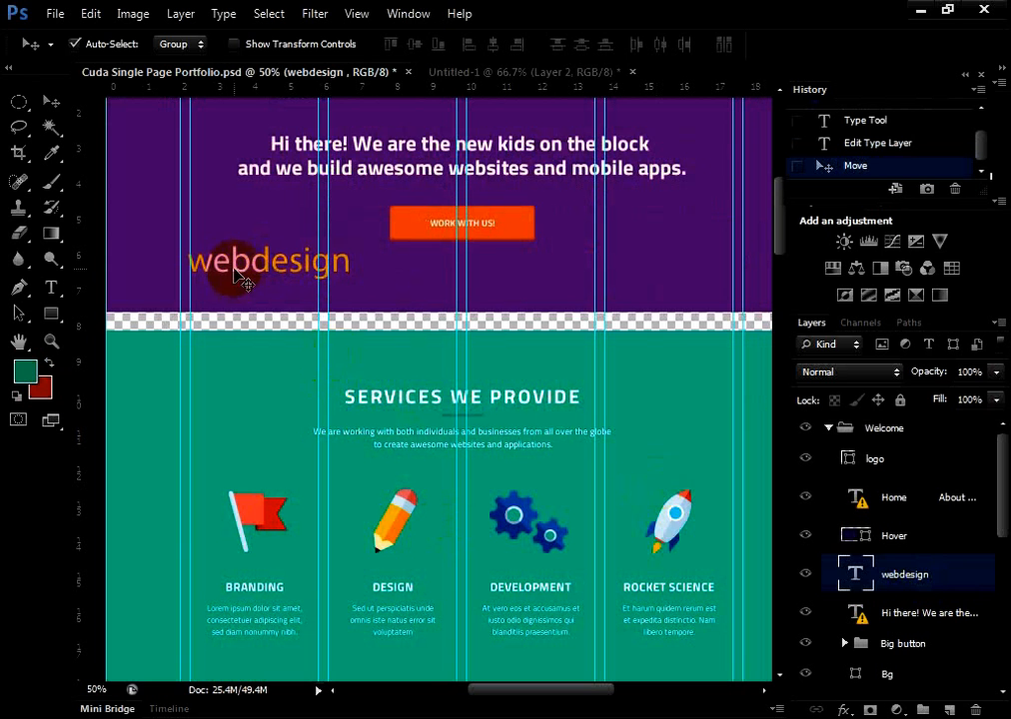
drag(242, 262, 280, 271)
click(909, 584)
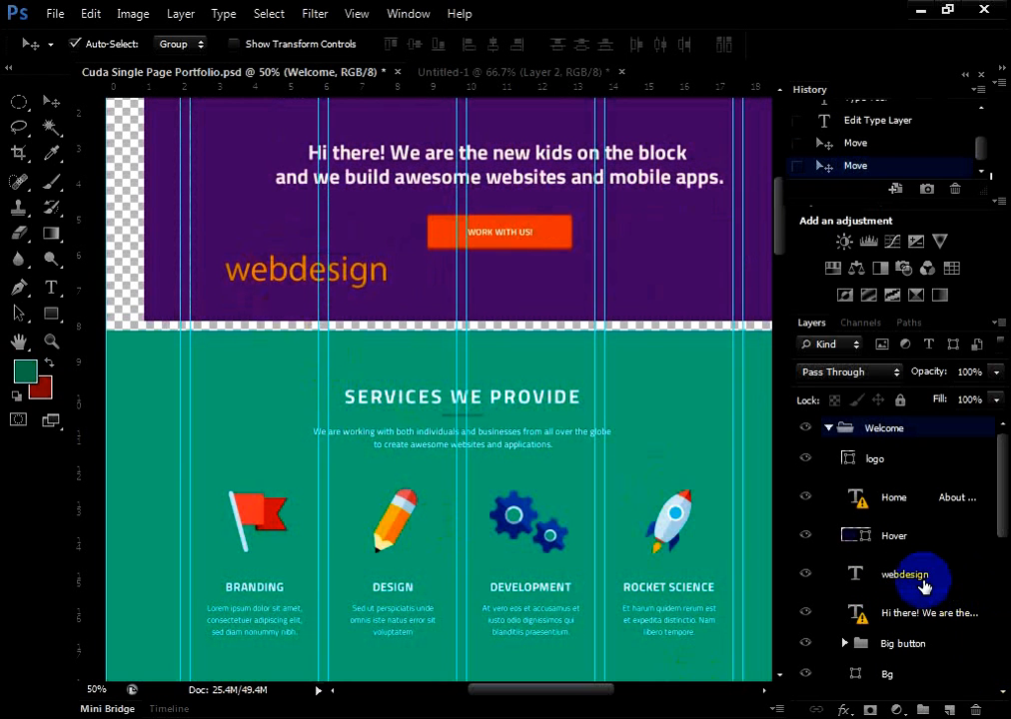
key(ctrl+z)
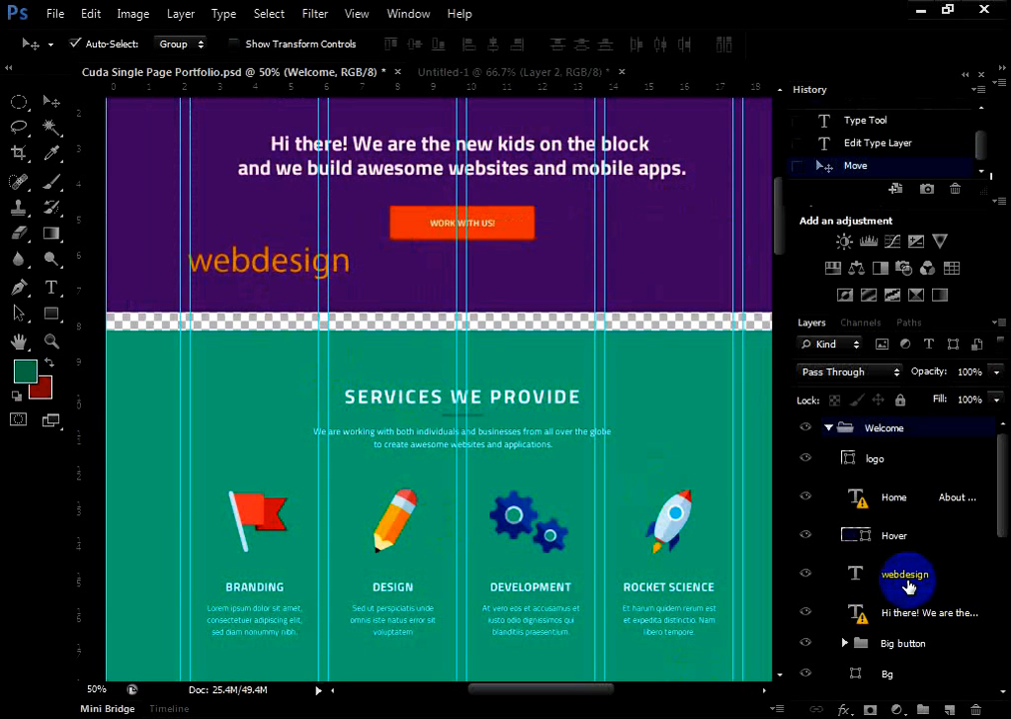
key(ctrl+z)
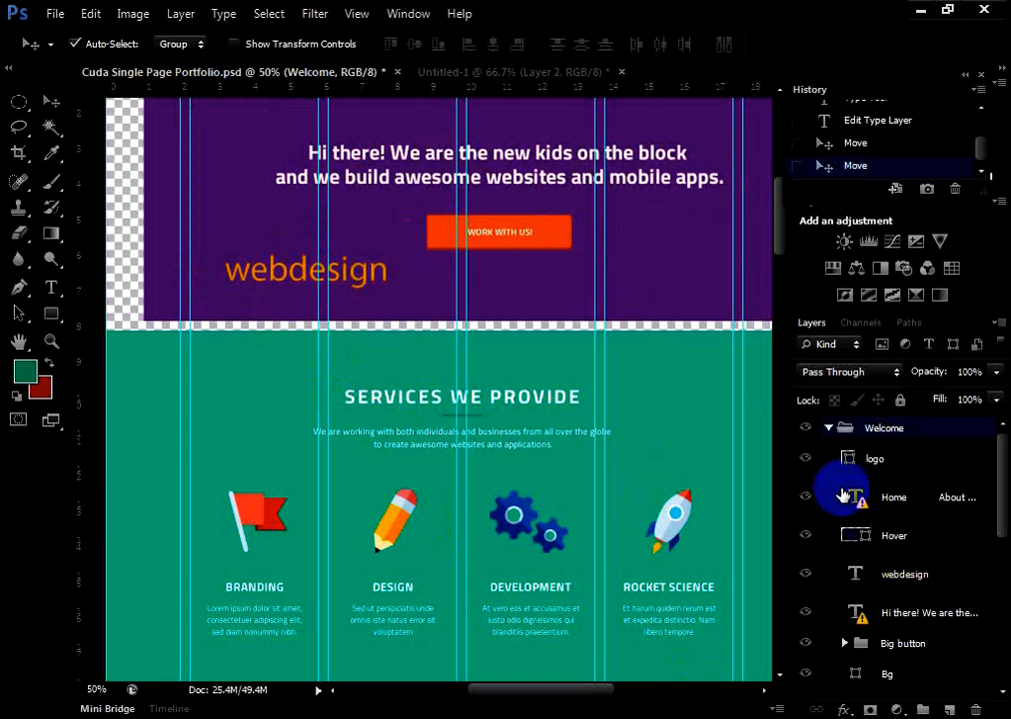
Restore the portfolio document to its opening snapshot in History and select the Welcome group by its headline on the canvas
scroll(915, 146, up, 2)
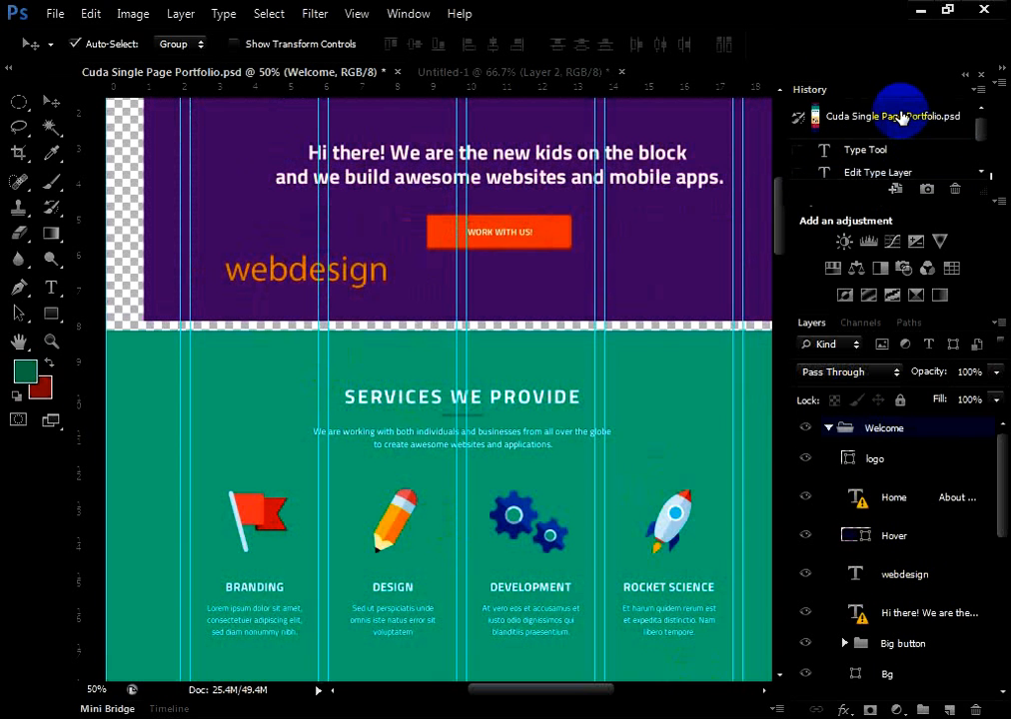
click(913, 120)
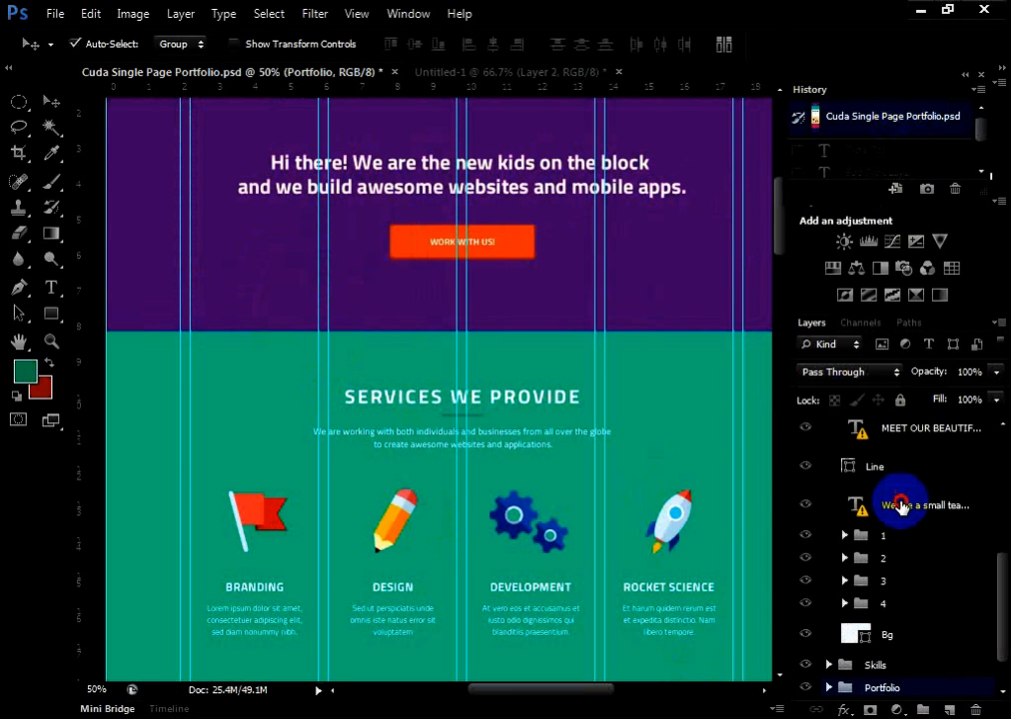
click(901, 506)
click(433, 165)
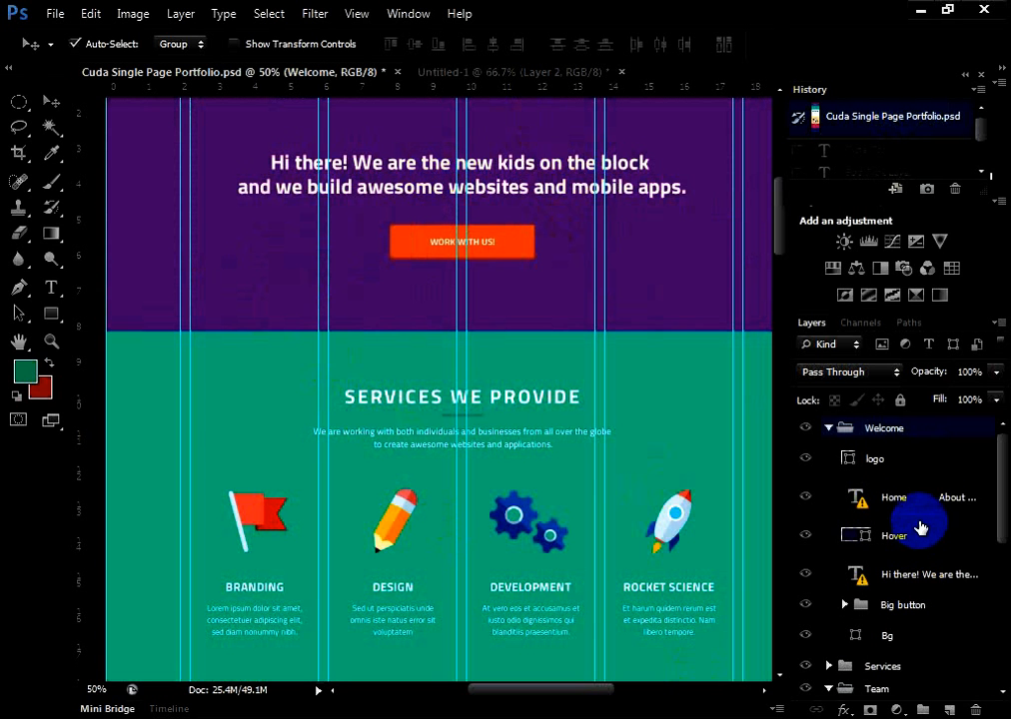
Select the "Hi there!" headline layer, try moving it slightly right with Auto-Select set to Group, and revert to the opening snapshot
click(914, 579)
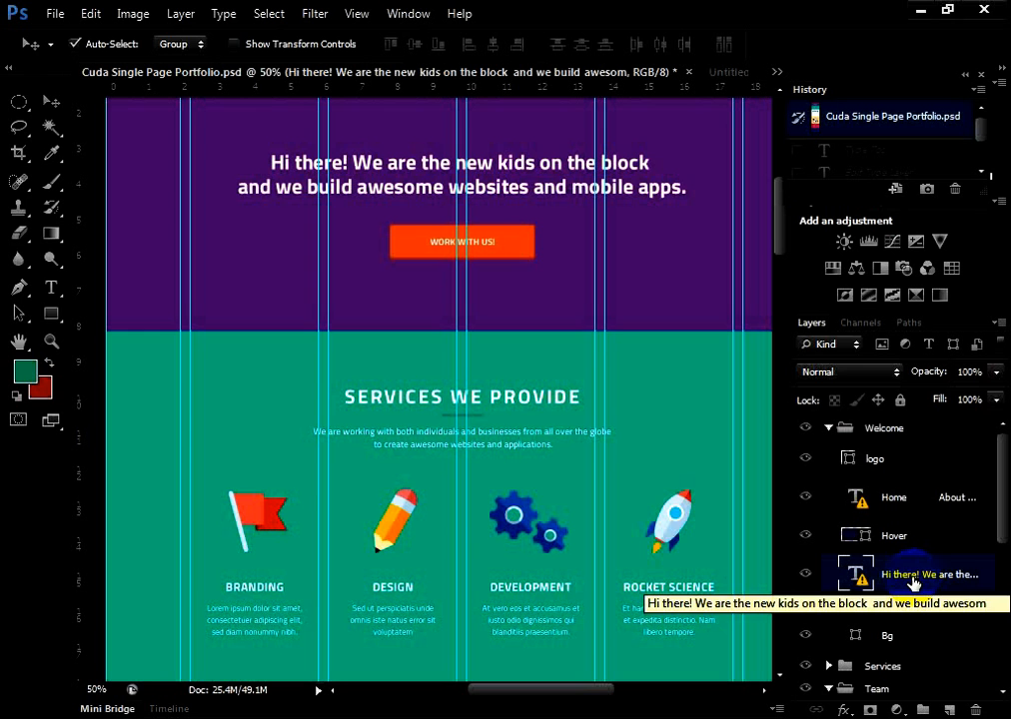
drag(414, 167, 440, 170)
click(903, 577)
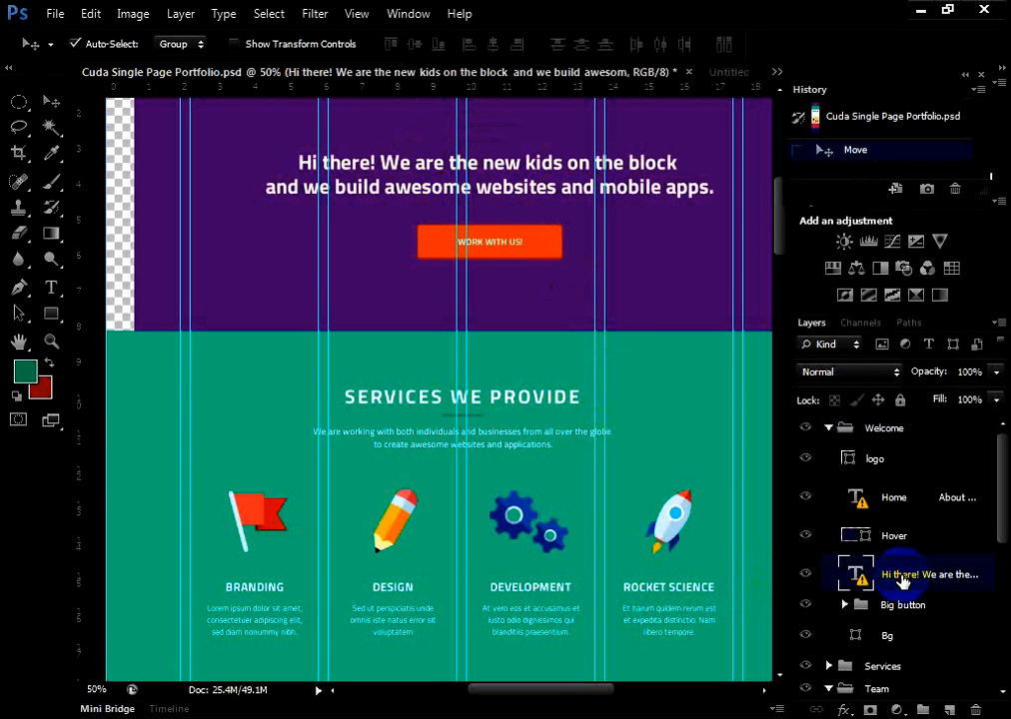
click(873, 120)
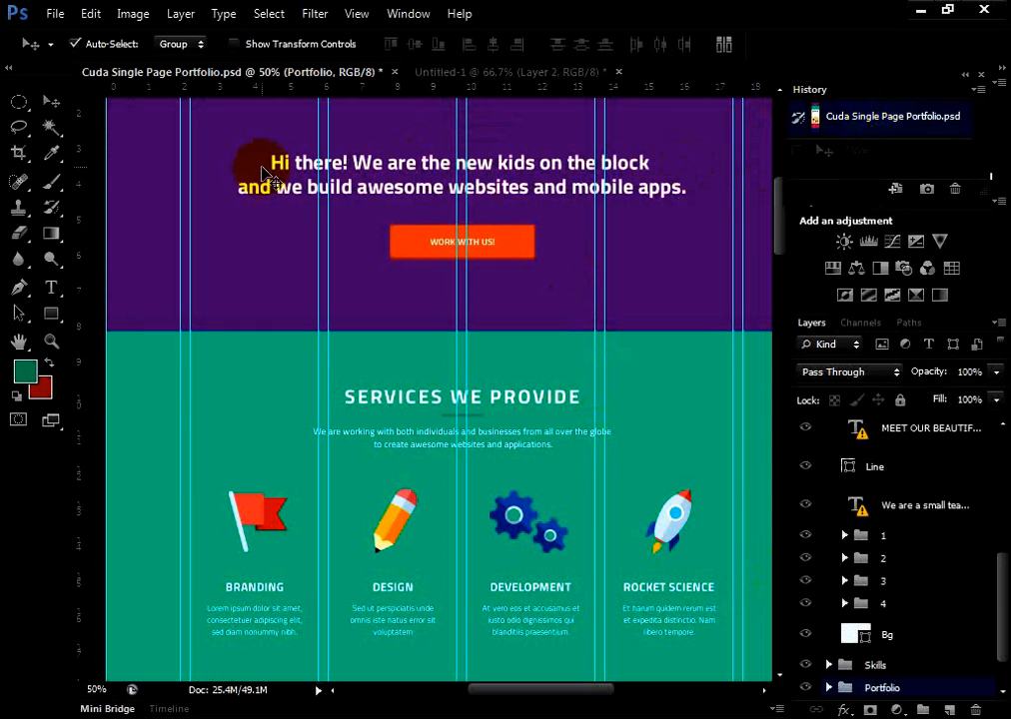
Open the "Hi there!" headline for editing with the Type tool, accepting the font substitution, and bring up and dismiss its text options
click(51, 288)
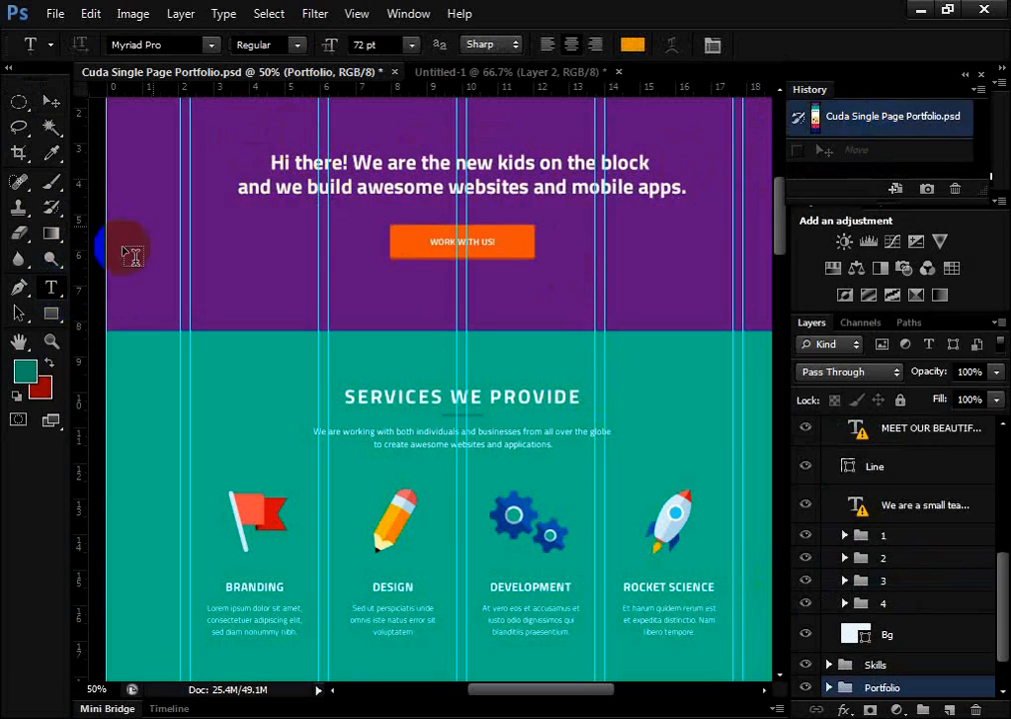
click(371, 198)
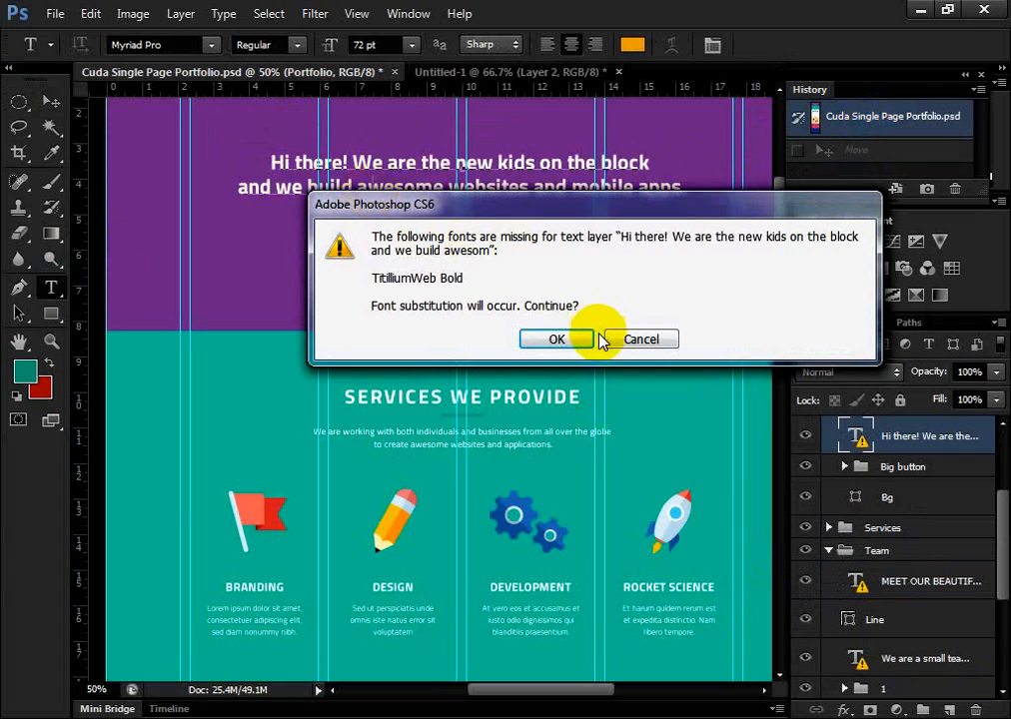
click(580, 340)
click(494, 181)
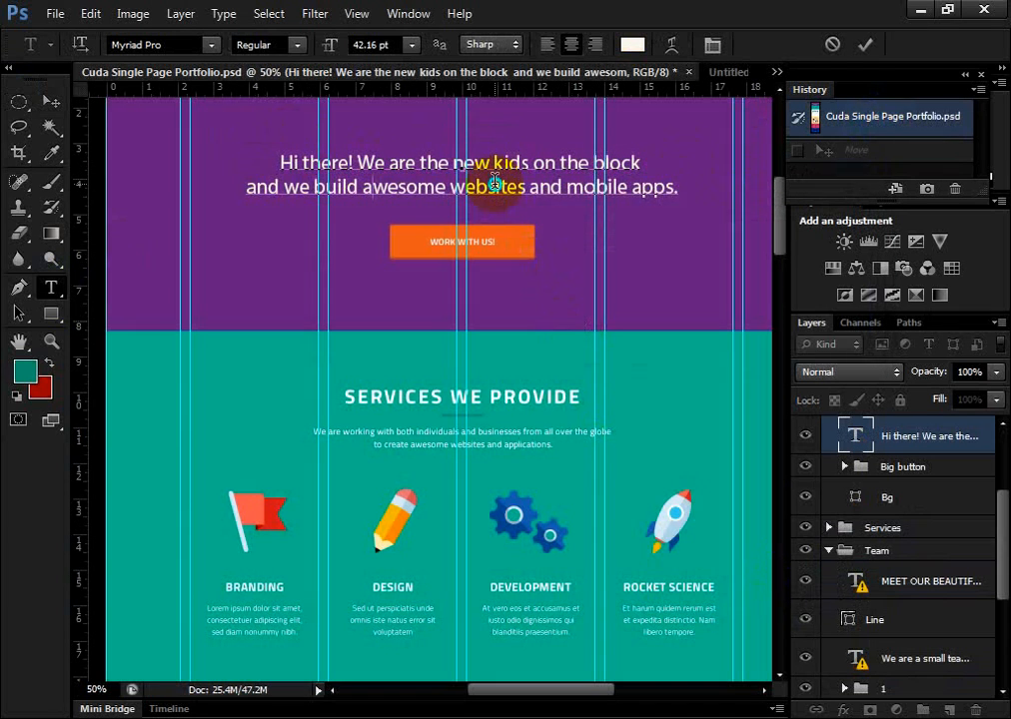
right_click(494, 185)
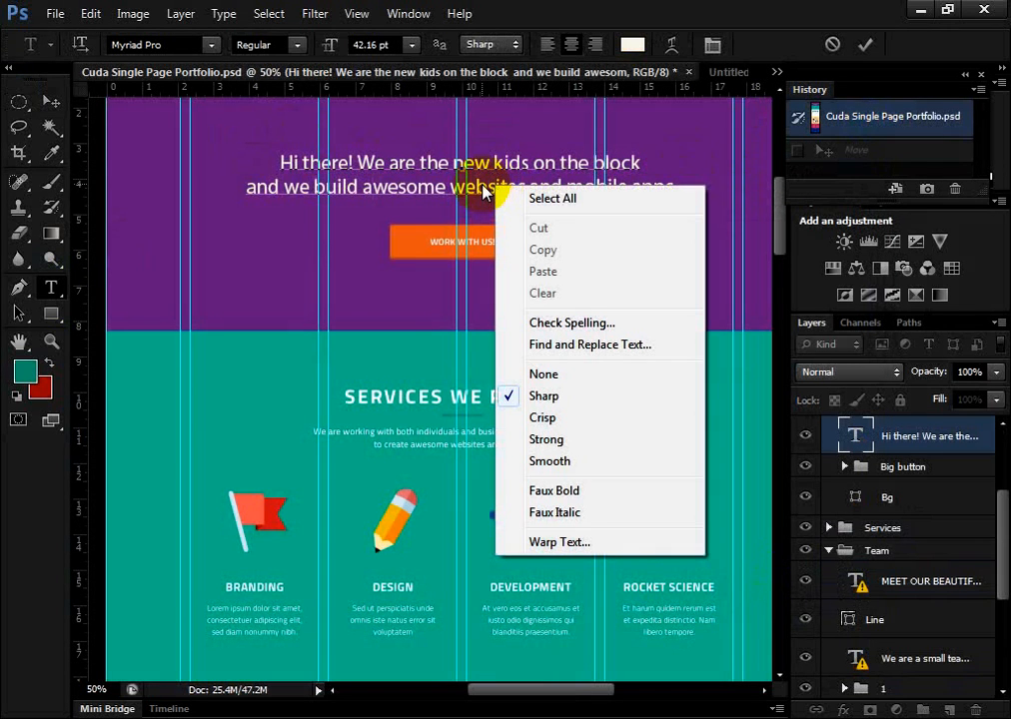
click(483, 191)
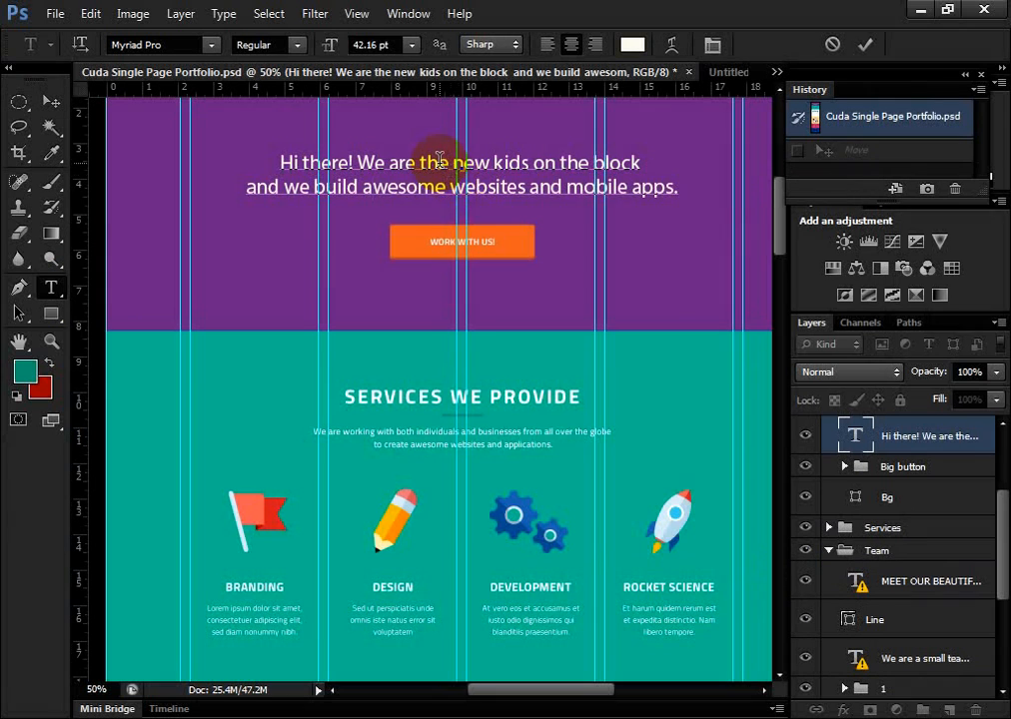
Show the Character panel for the headline text, reposition it away from the canvas, and hide it again
key(ctrl+t)
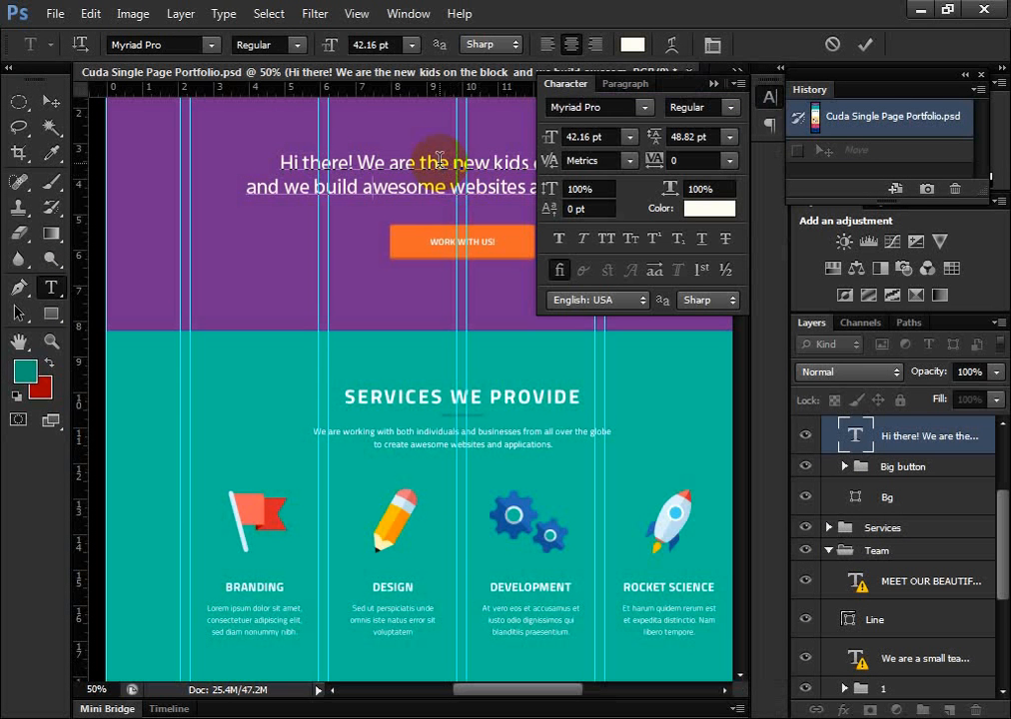
drag(678, 82, 974, 148)
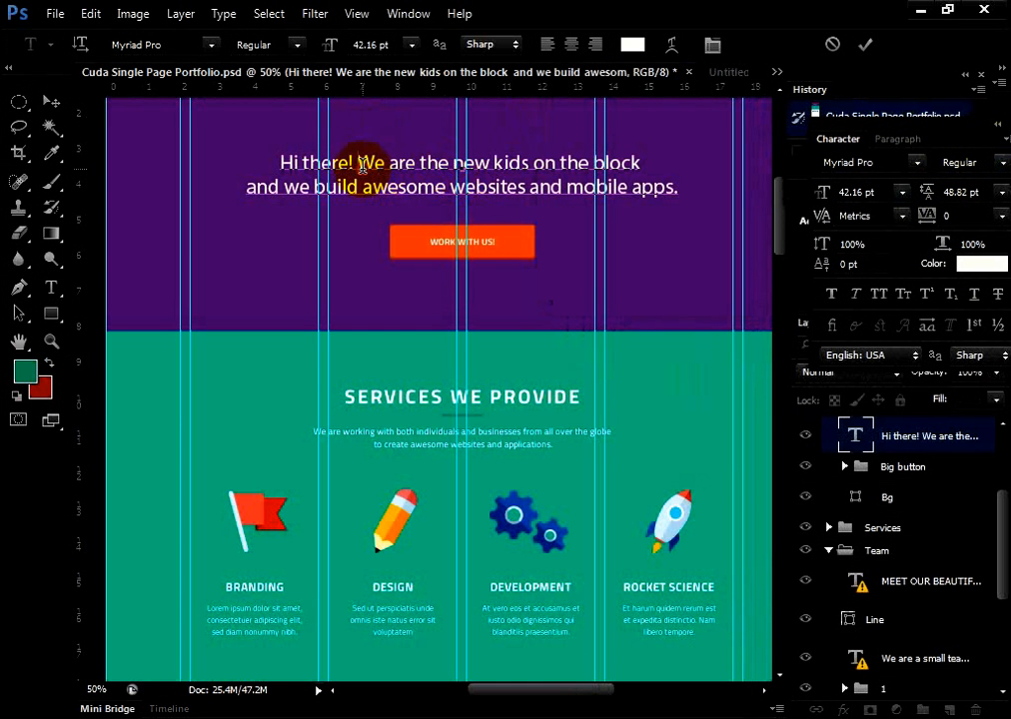
click(361, 167)
key(ctrl+t)
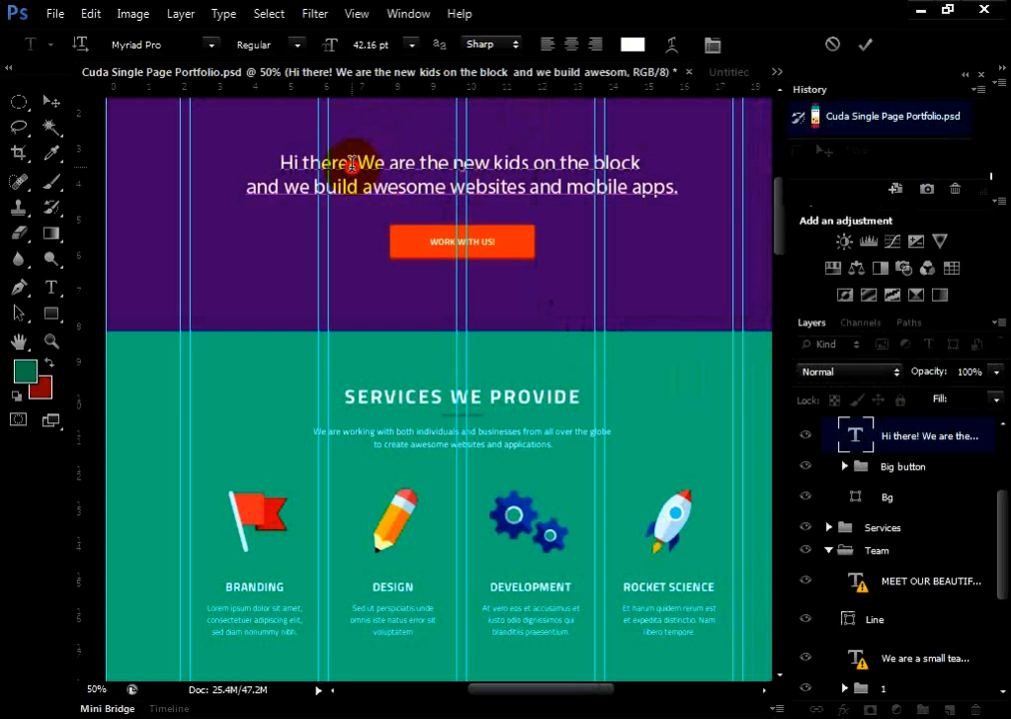
Commit the headline edit, try moving the text slightly left with the Move tool, and revert to the opening snapshot in History
click(51, 102)
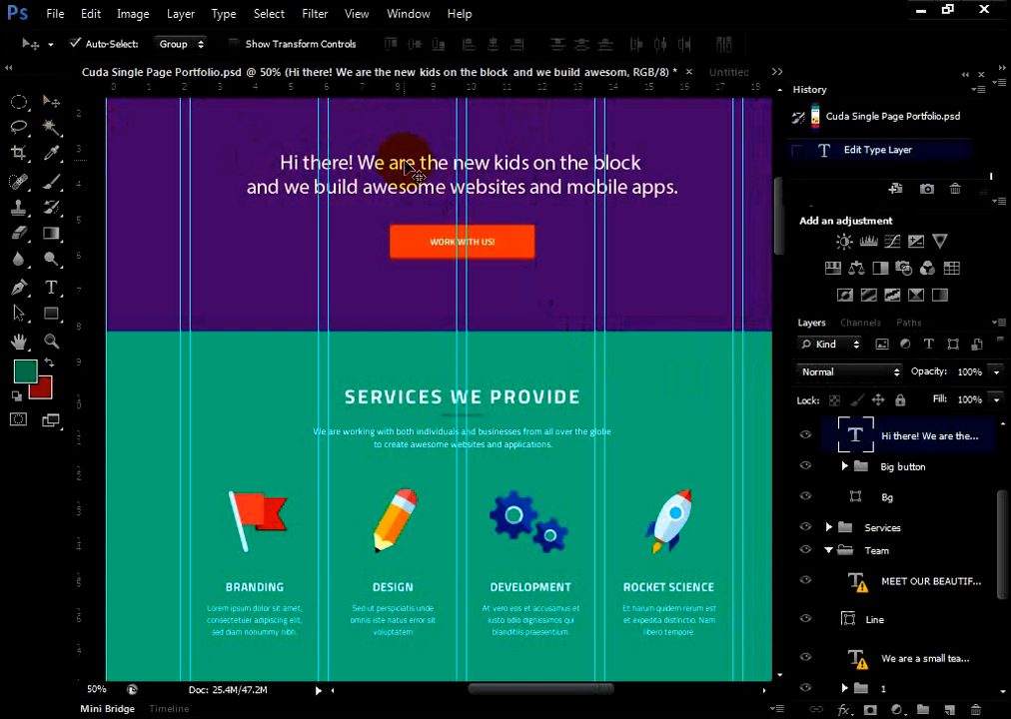
drag(406, 164, 401, 163)
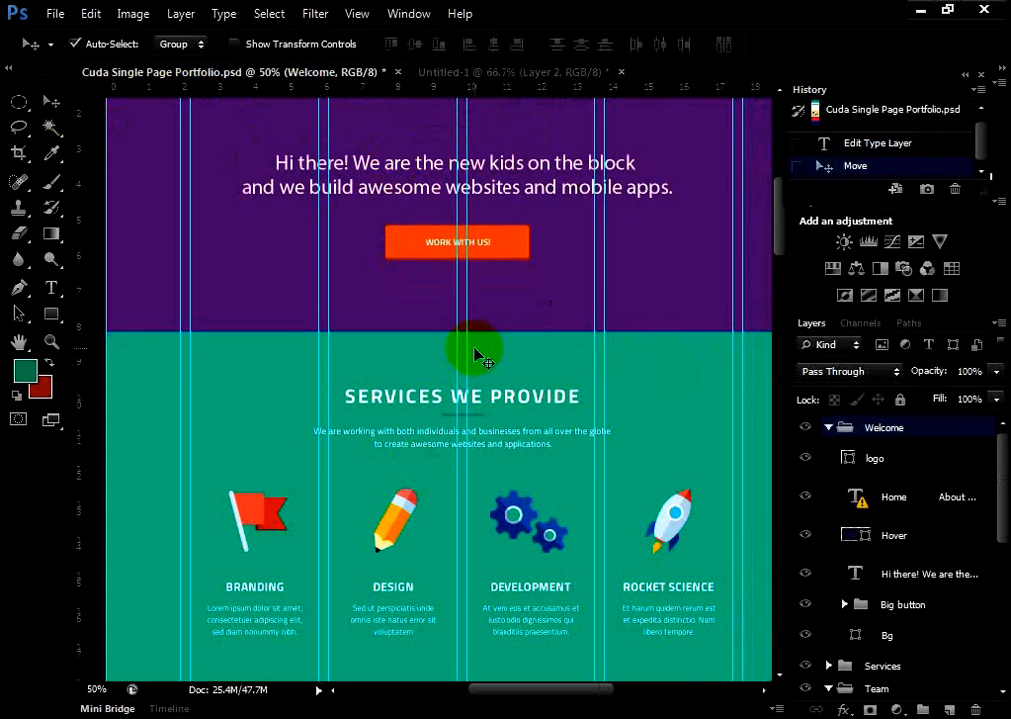
scroll(757, 497, up, 2)
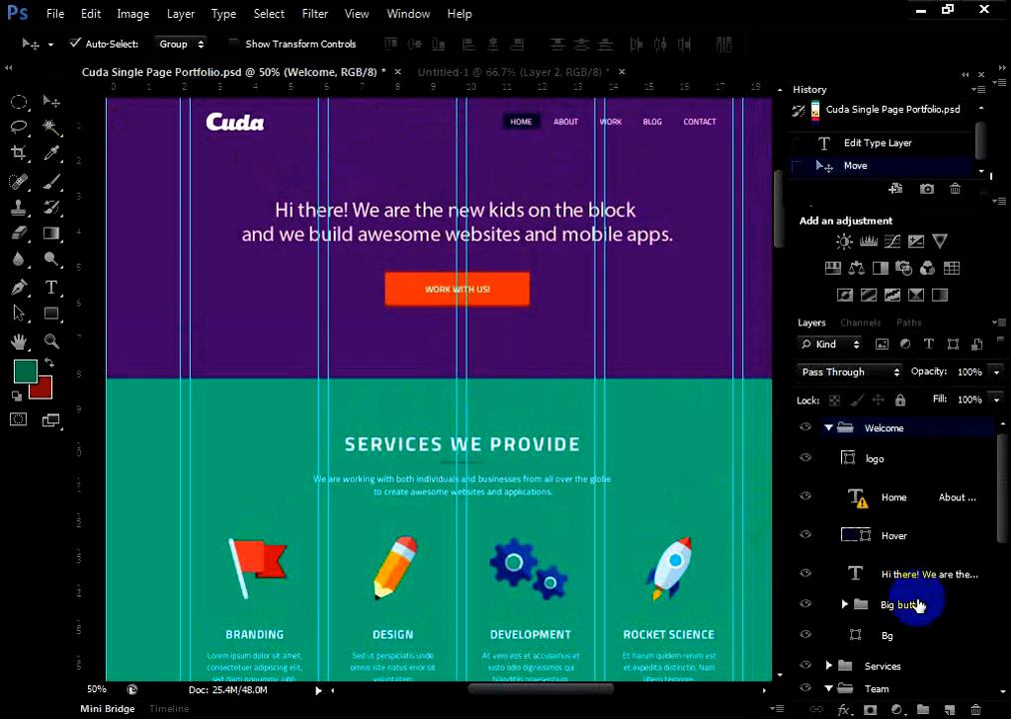
click(930, 574)
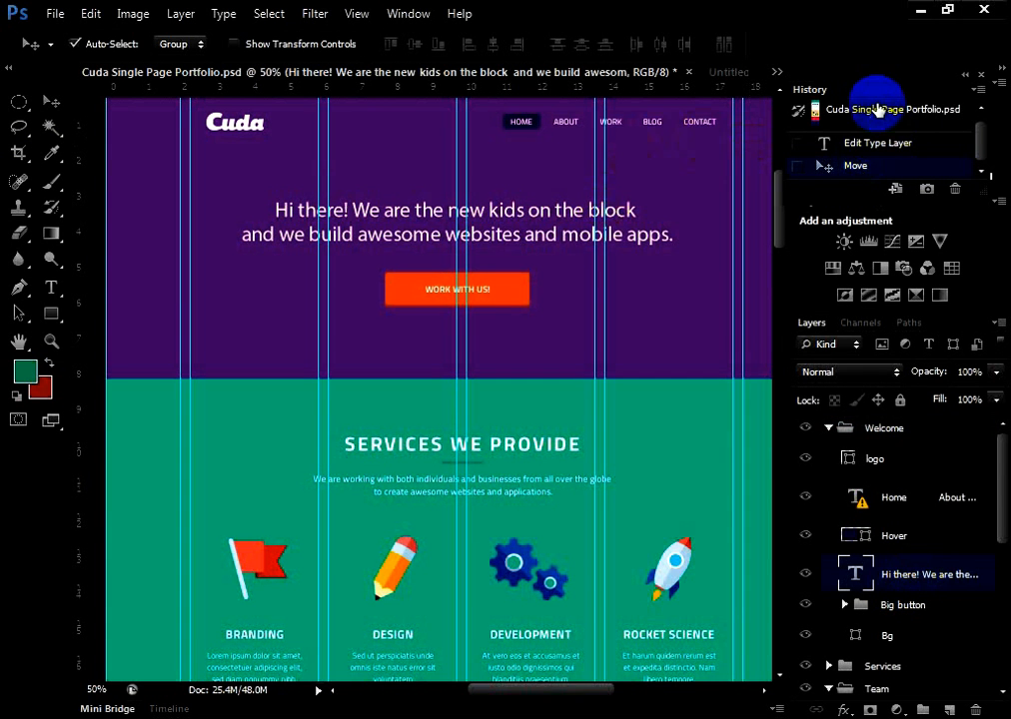
click(877, 110)
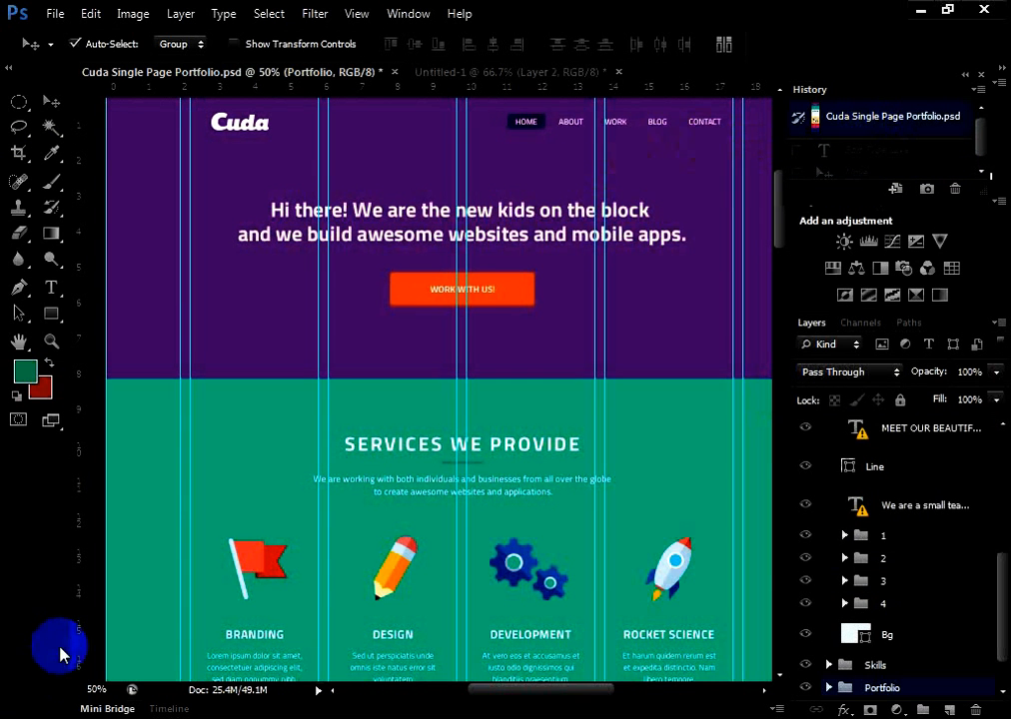
Examine the portfolio page layout across its width and from the Welcome header down to the skills section
scroll(82, 633, up, 3)
scroll(272, 224, down, 4)
scroll(281, 8, down, 4)
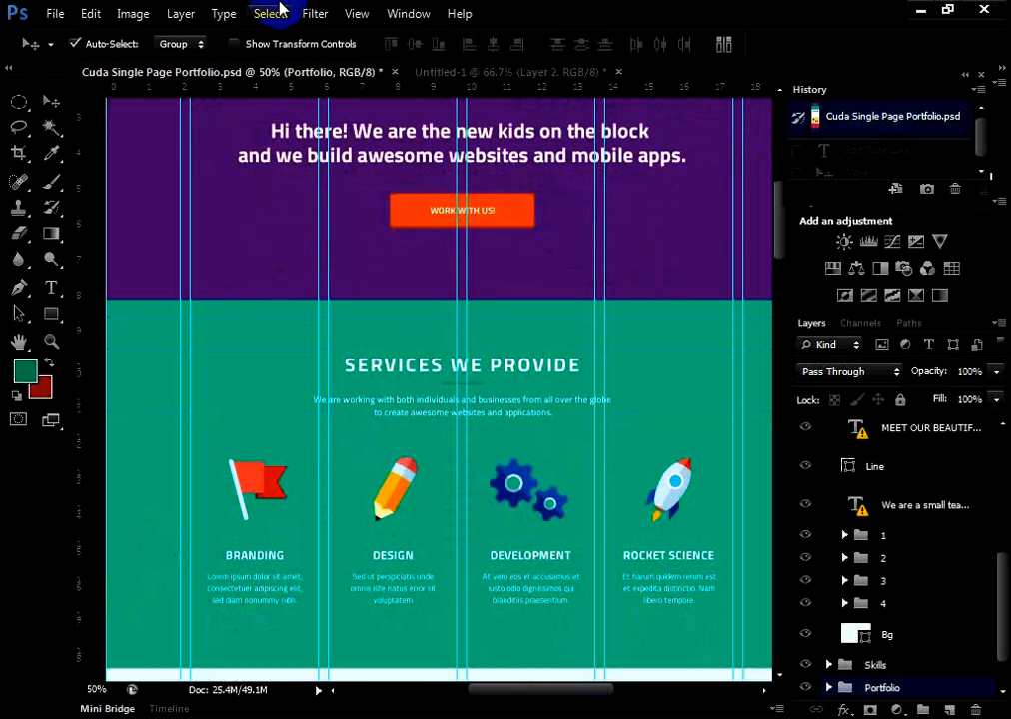
scroll(349, 106, up, 4)
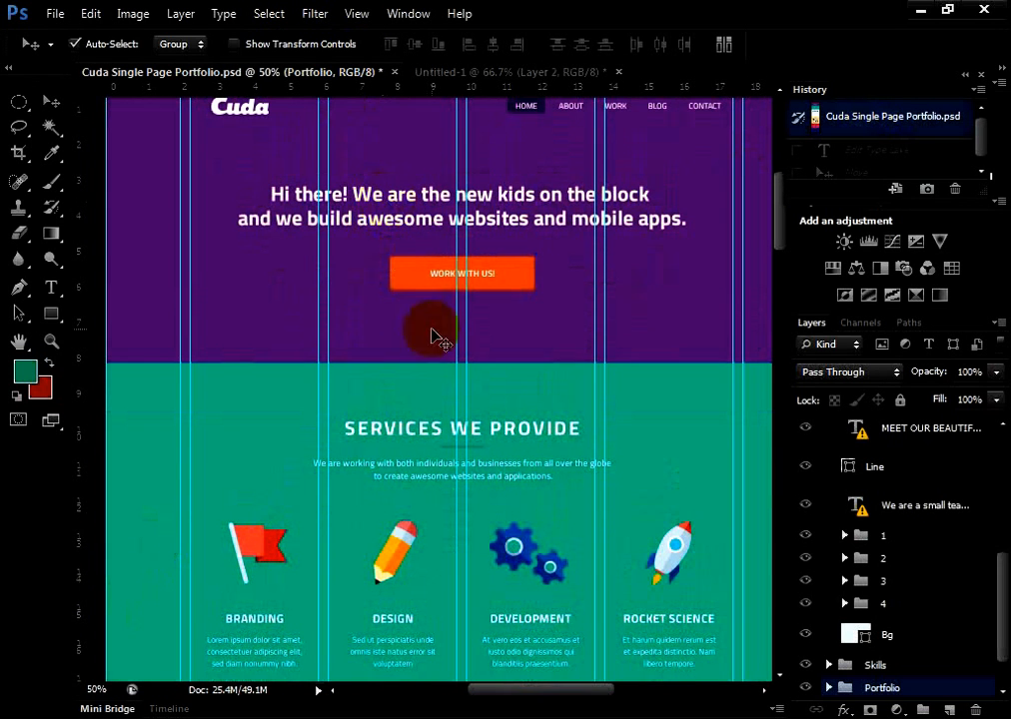
scroll(413, 422, up, 2)
scroll(415, 422, up, 4)
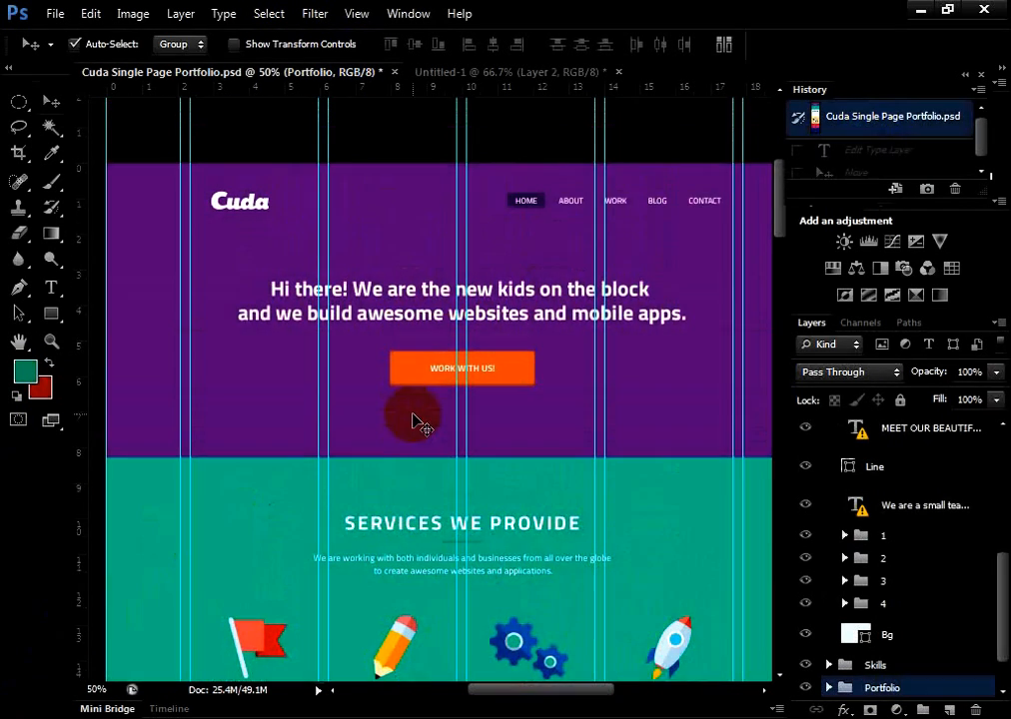
scroll(416, 422, down, 4)
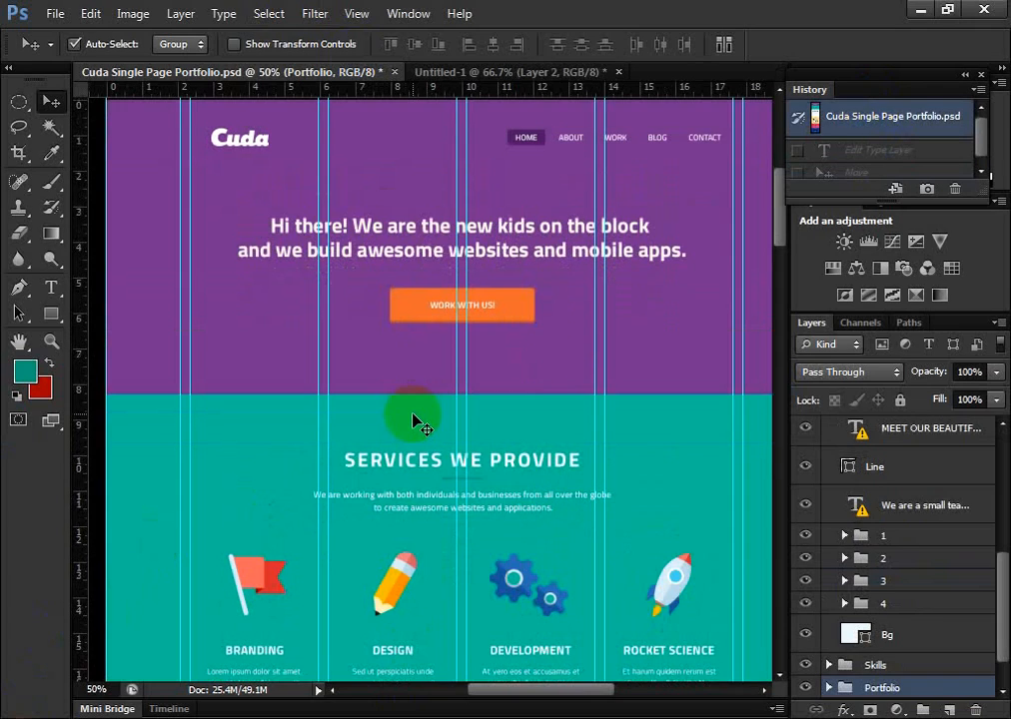
scroll(575, 693, right, 4)
scroll(576, 694, left, 3)
right_click(540, 689)
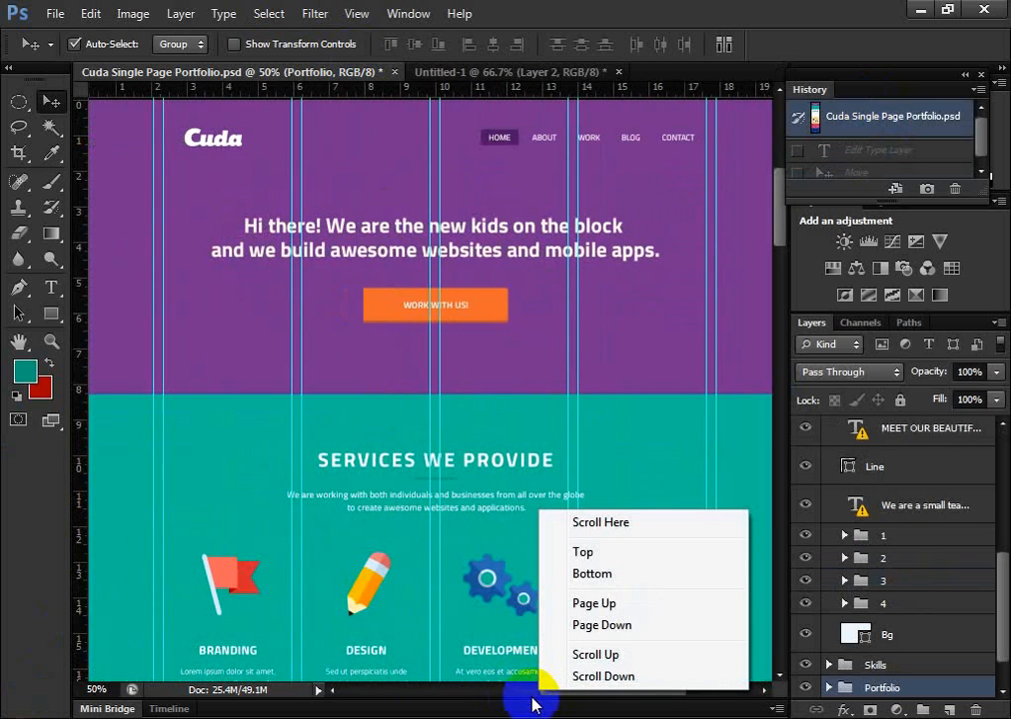
click(509, 691)
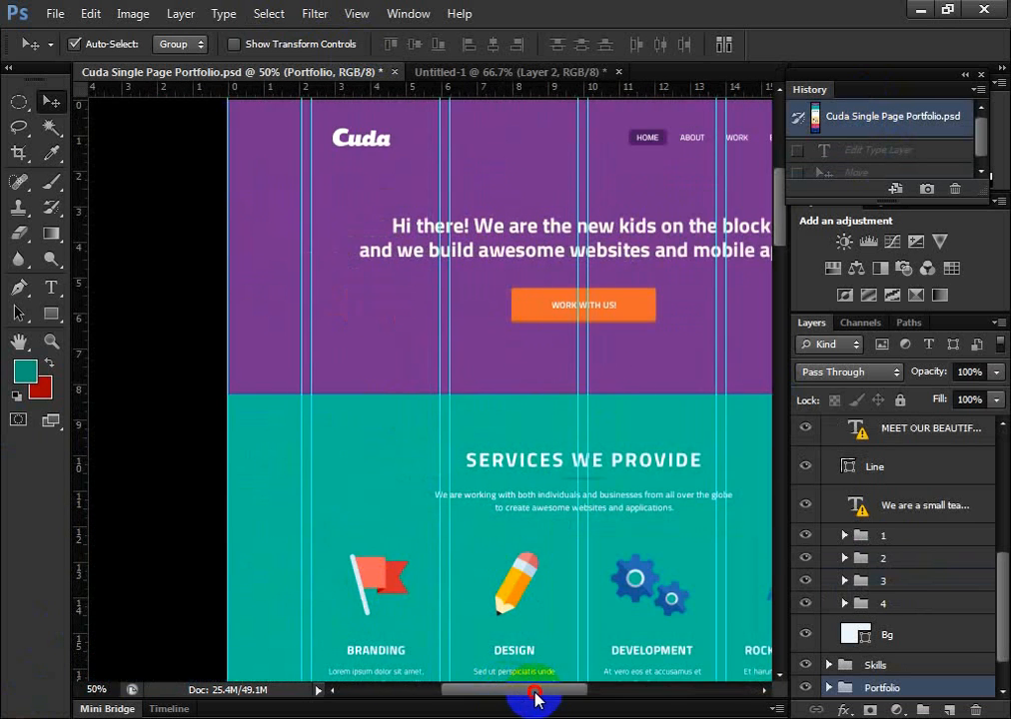
drag(536, 699, 577, 687)
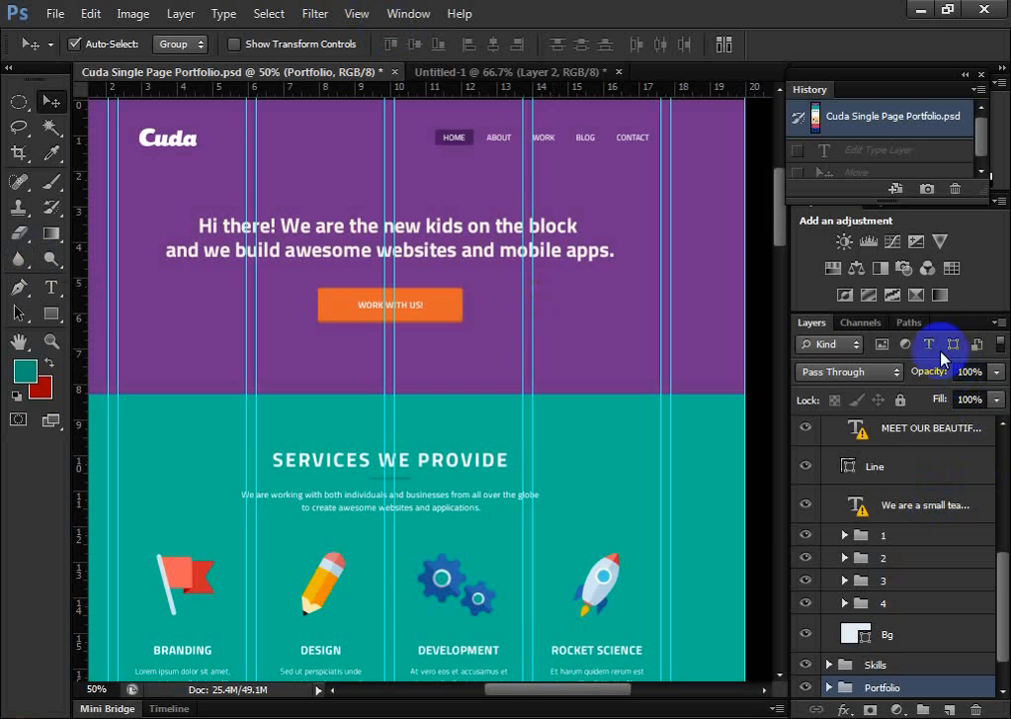
drag(783, 205, 788, 320)
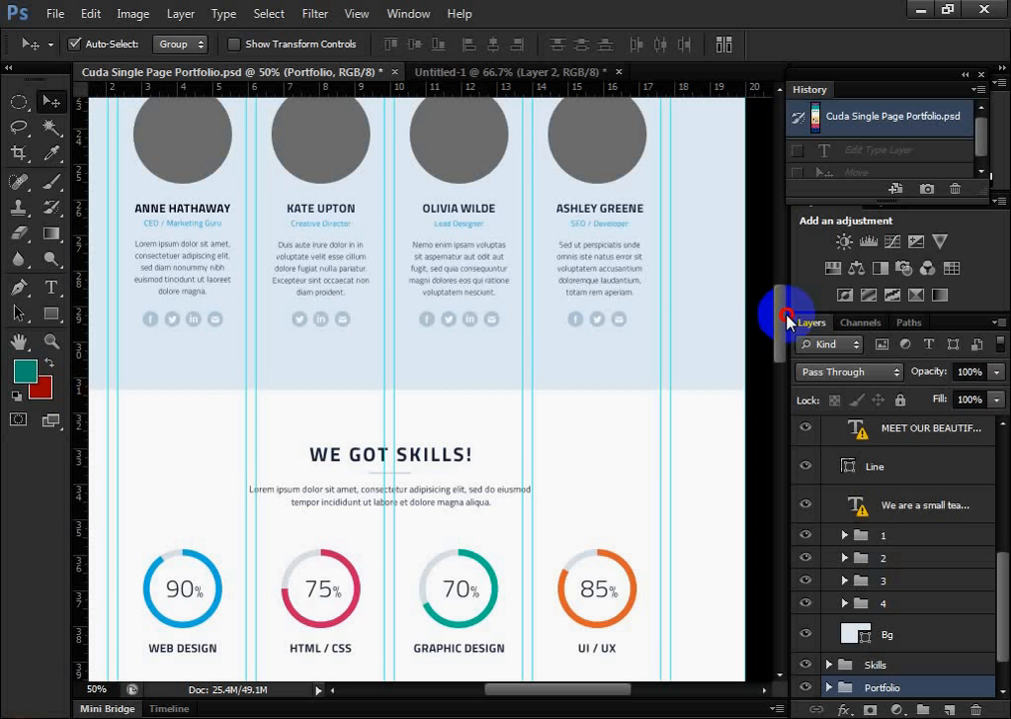
drag(787, 320, 783, 258)
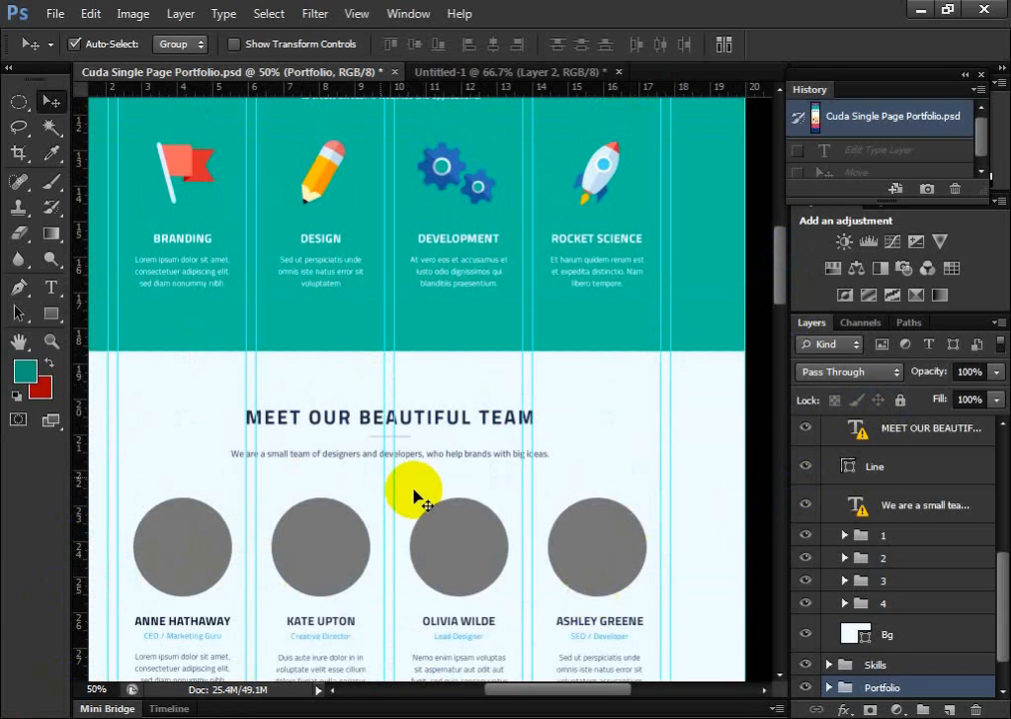
Try moving the Services group down and to the right with the Move tool, and revert to the opening snapshot
drag(303, 159, 429, 368)
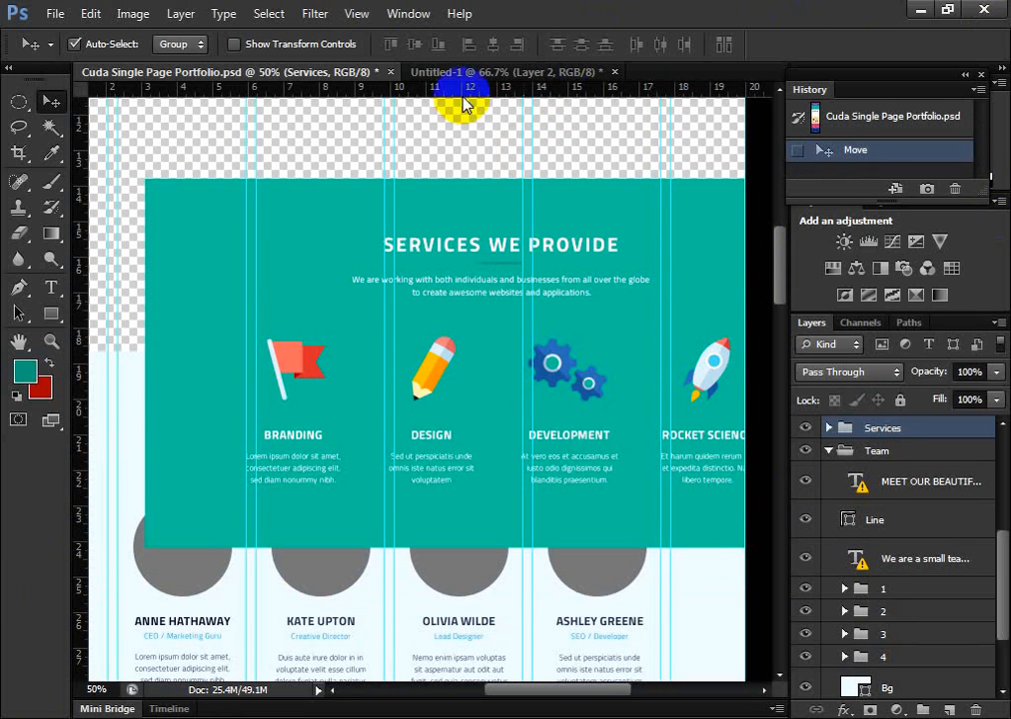
click(861, 124)
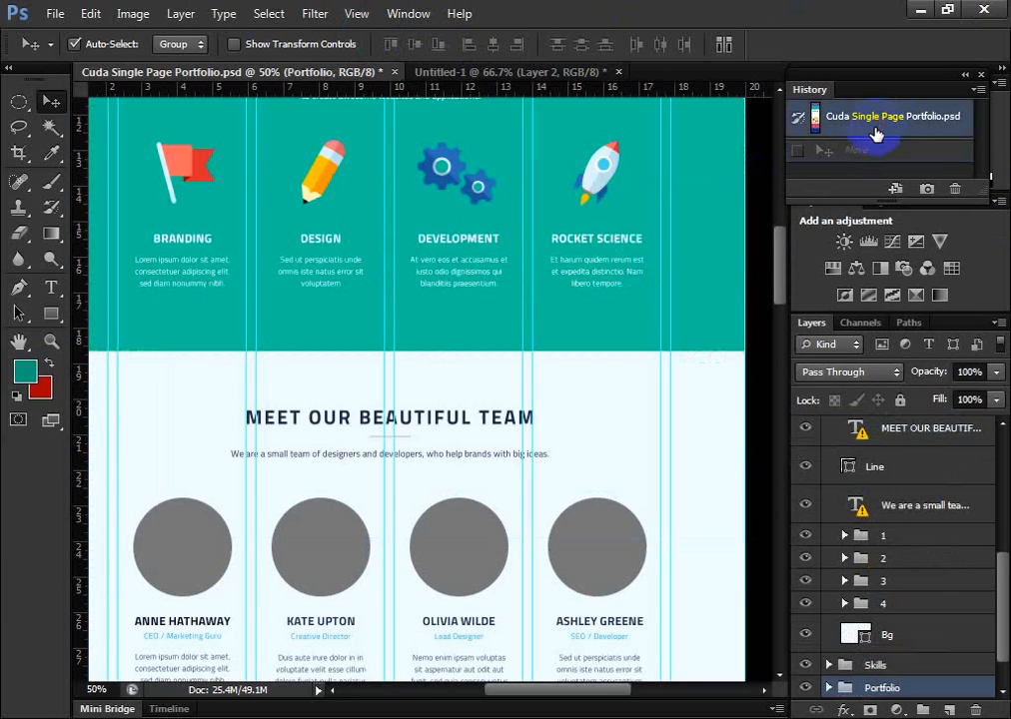
Hide the layout guides over the page header and services section, and show them again
scroll(644, 414, up, 3)
scroll(631, 416, up, 5)
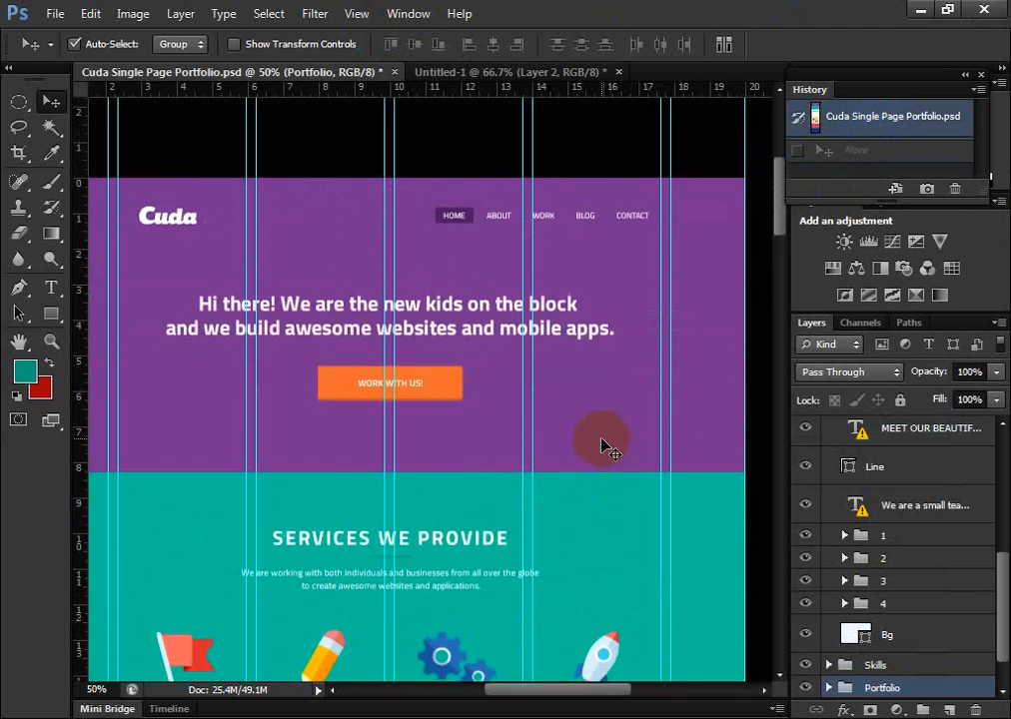
scroll(615, 424, down, 2)
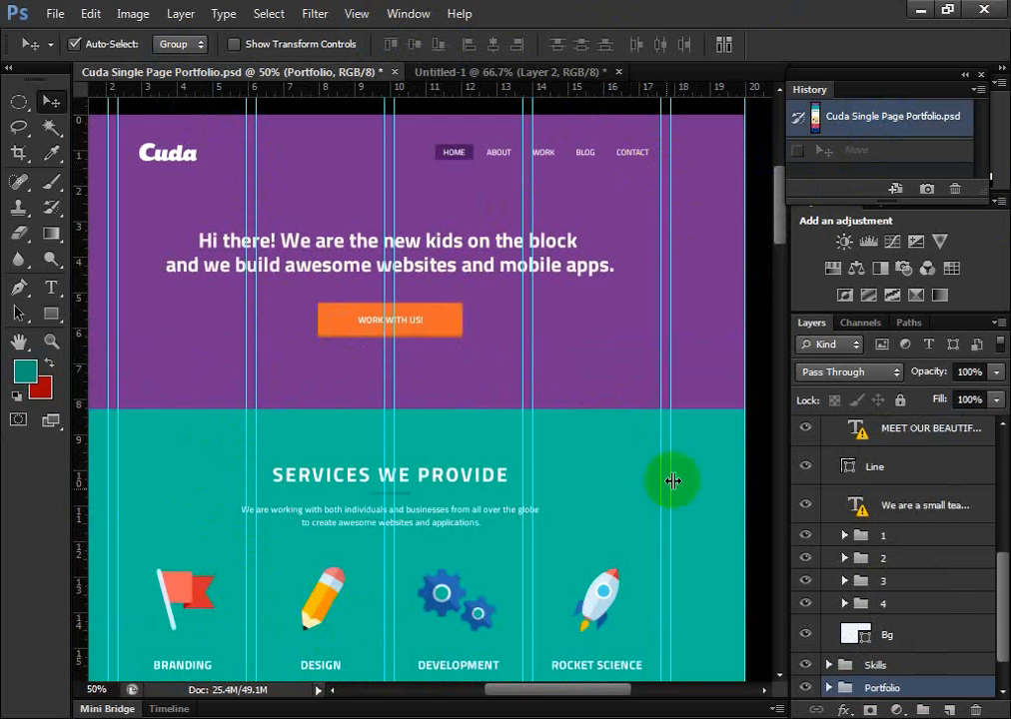
mouse_move(530, 689)
mouse_down()
mouse_move(523, 671)
mouse_move(489, 688)
mouse_move(515, 692)
mouse_up()
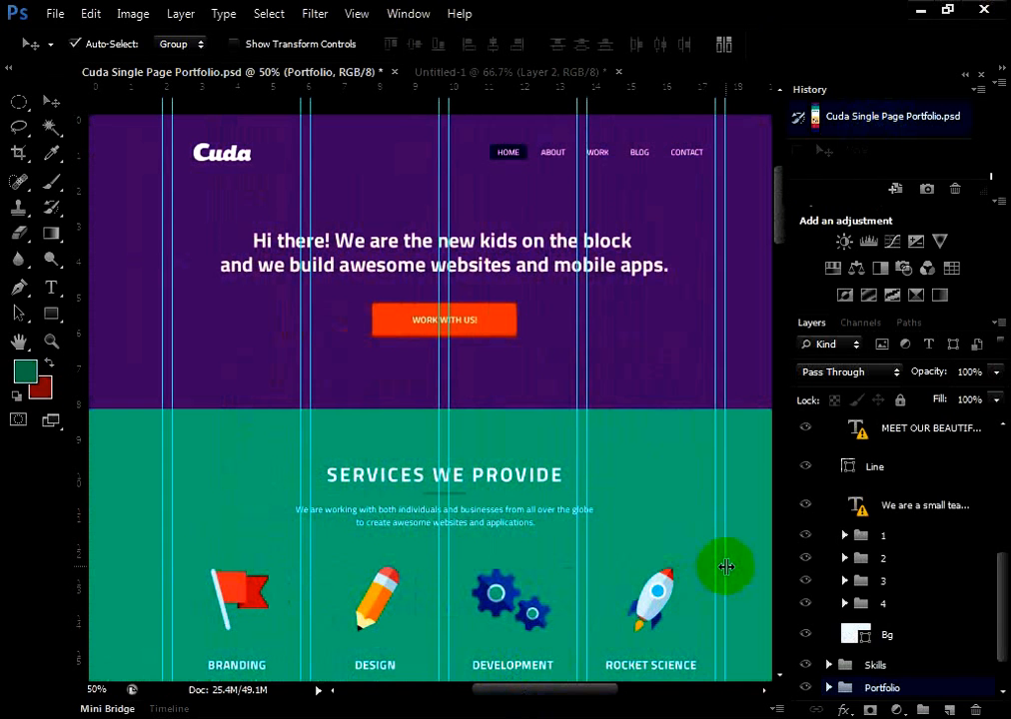
key(ctrl+semicolon)
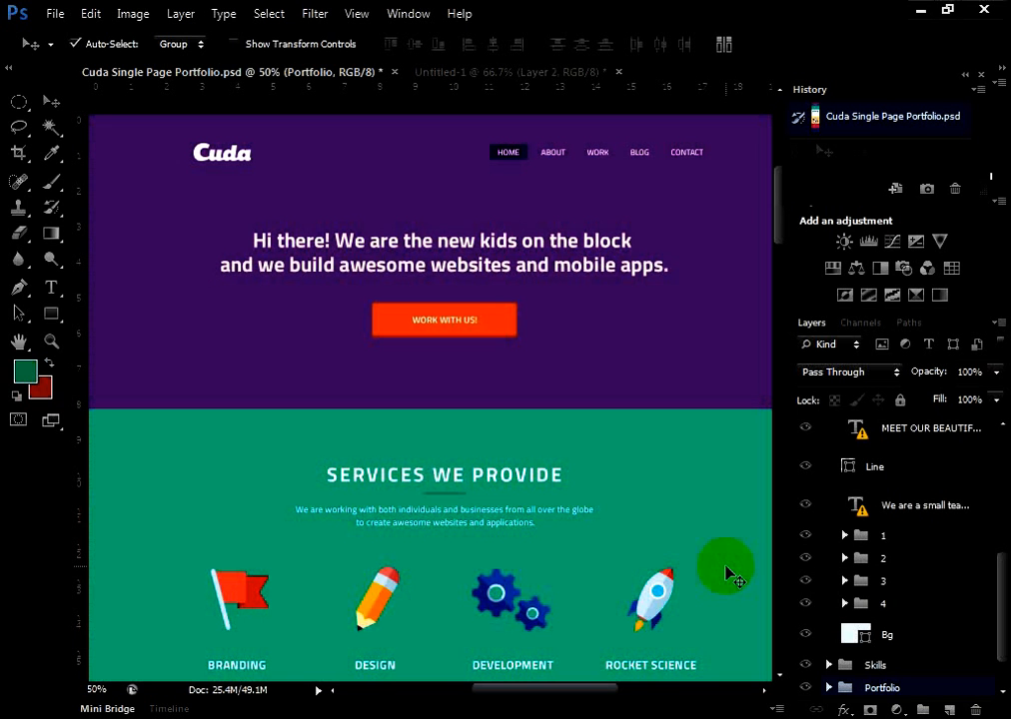
key(ctrl+semicolon)
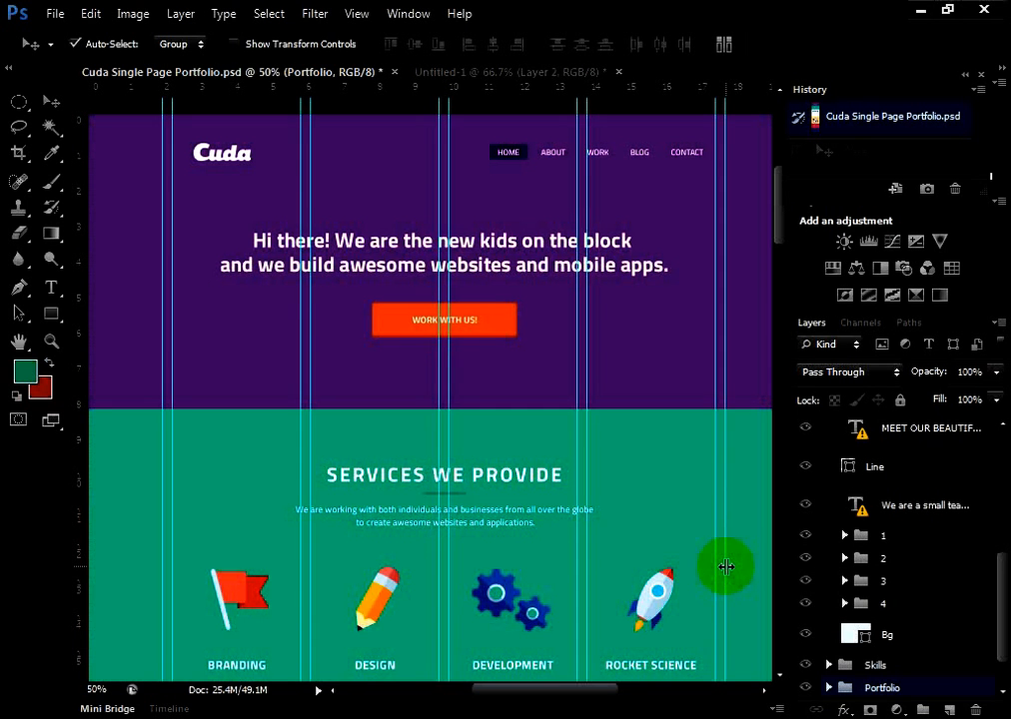
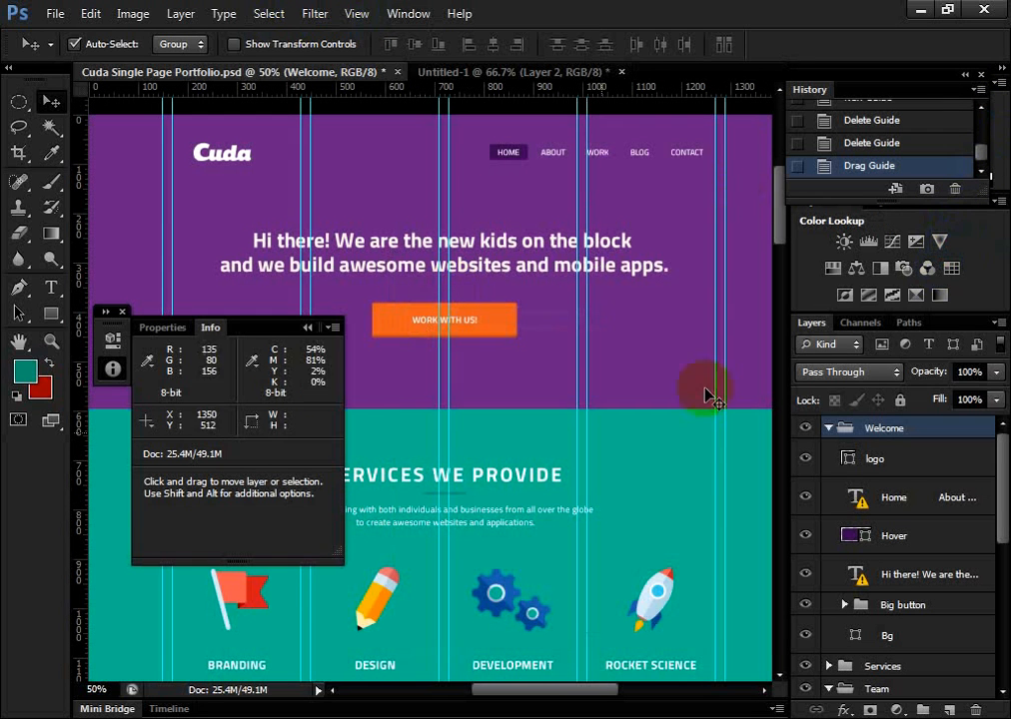
Move the Info panel over the lower part of the History panel, hide it, and show it again
drag(250, 331, 900, 147)
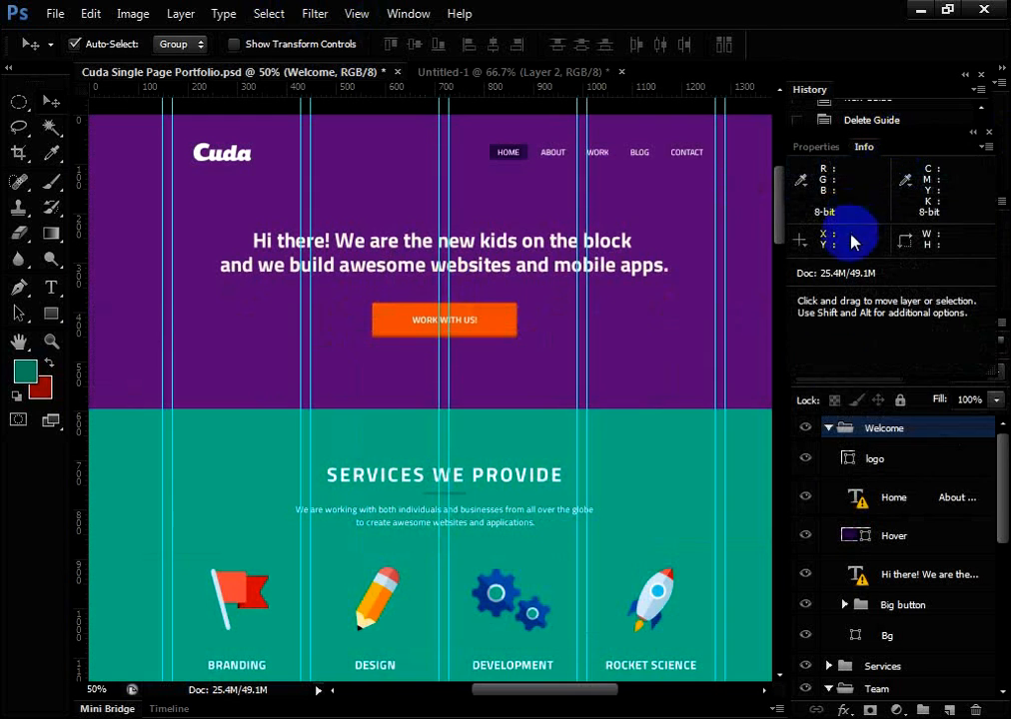
click(412, 15)
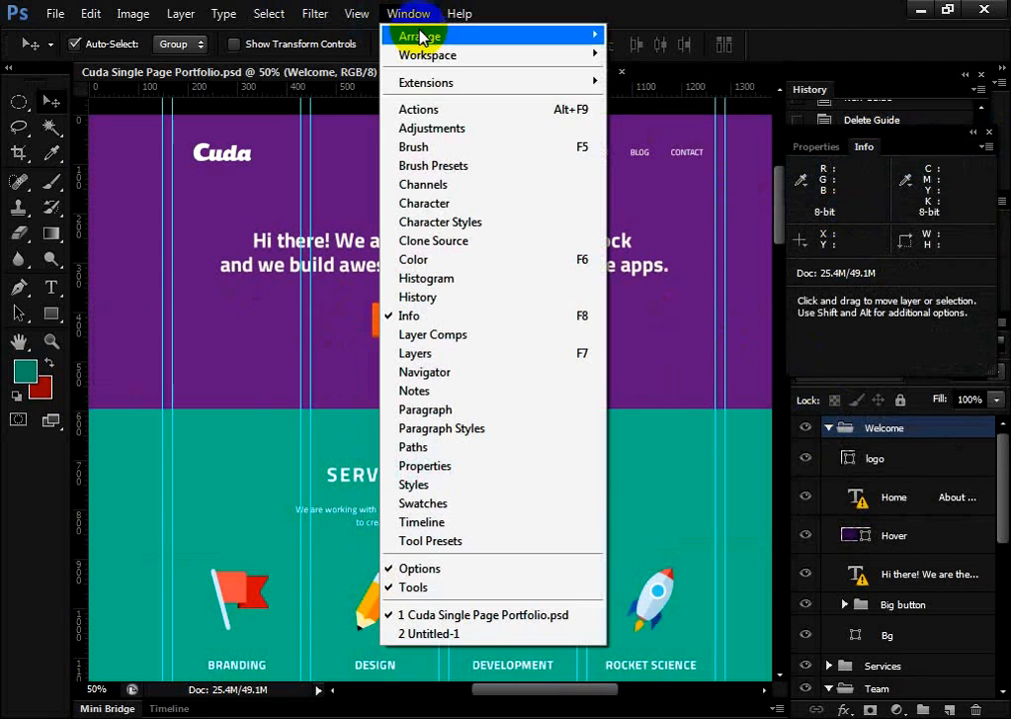
click(451, 322)
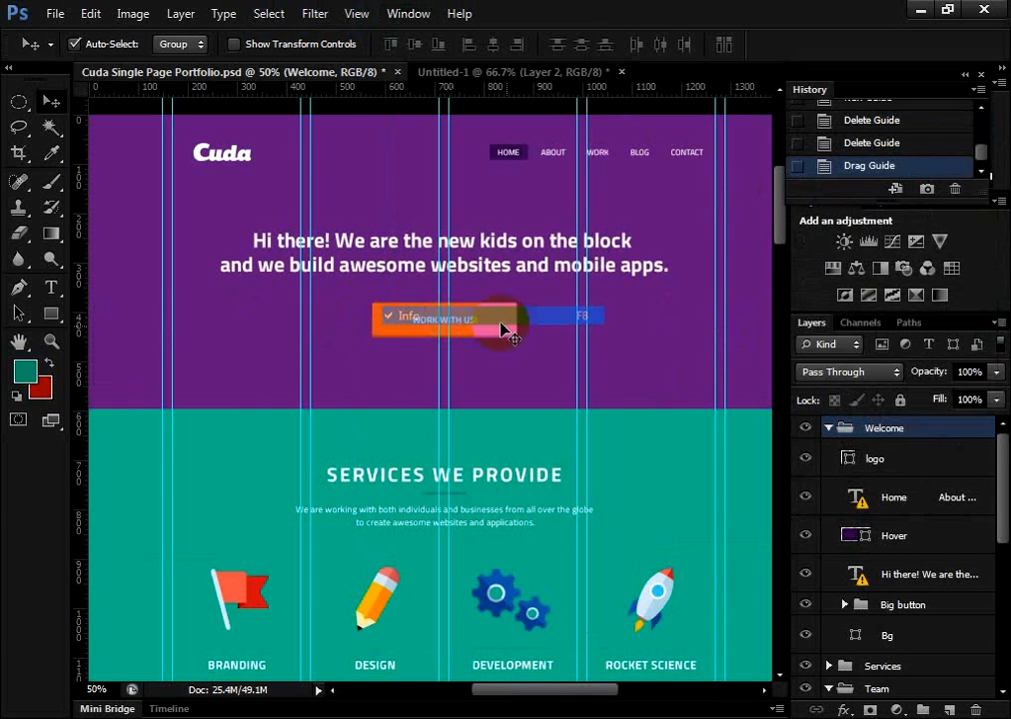
click(411, 14)
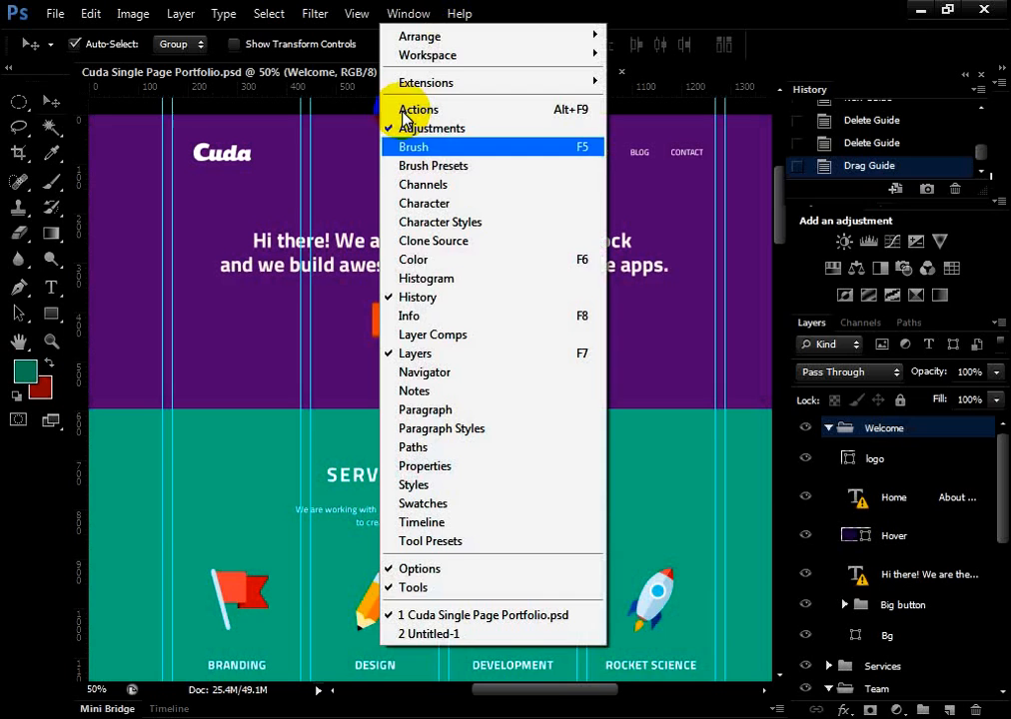
click(425, 316)
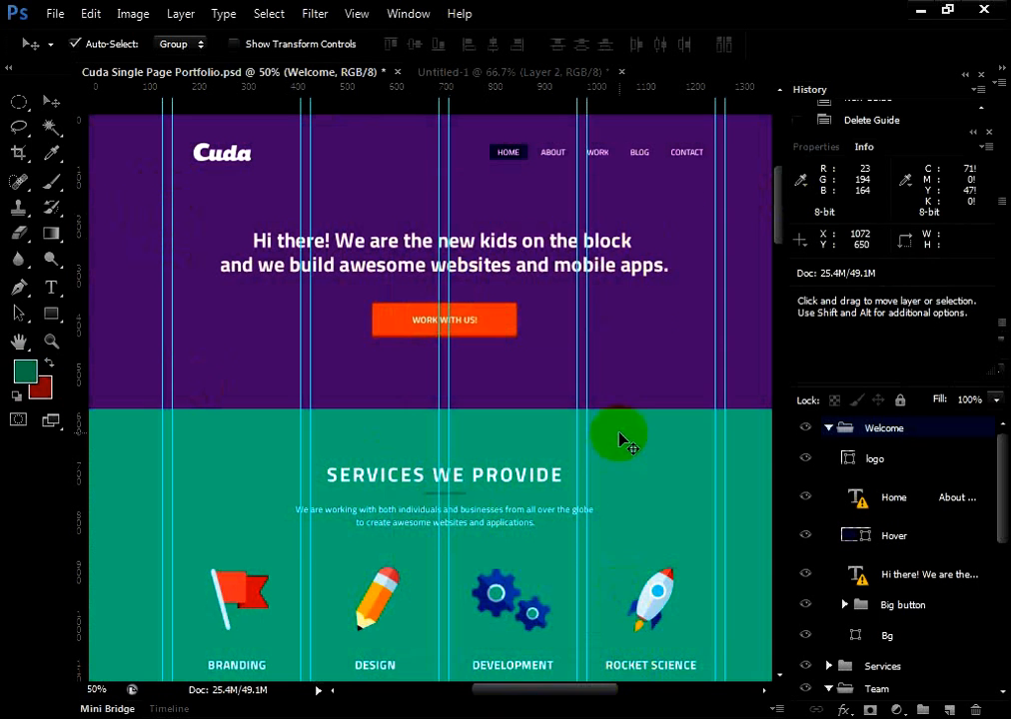
With the Rectangular Marquee tool, select the logo and navigation area between the outer guides, about 1120 by 126 px
scroll(623, 428, up, 1)
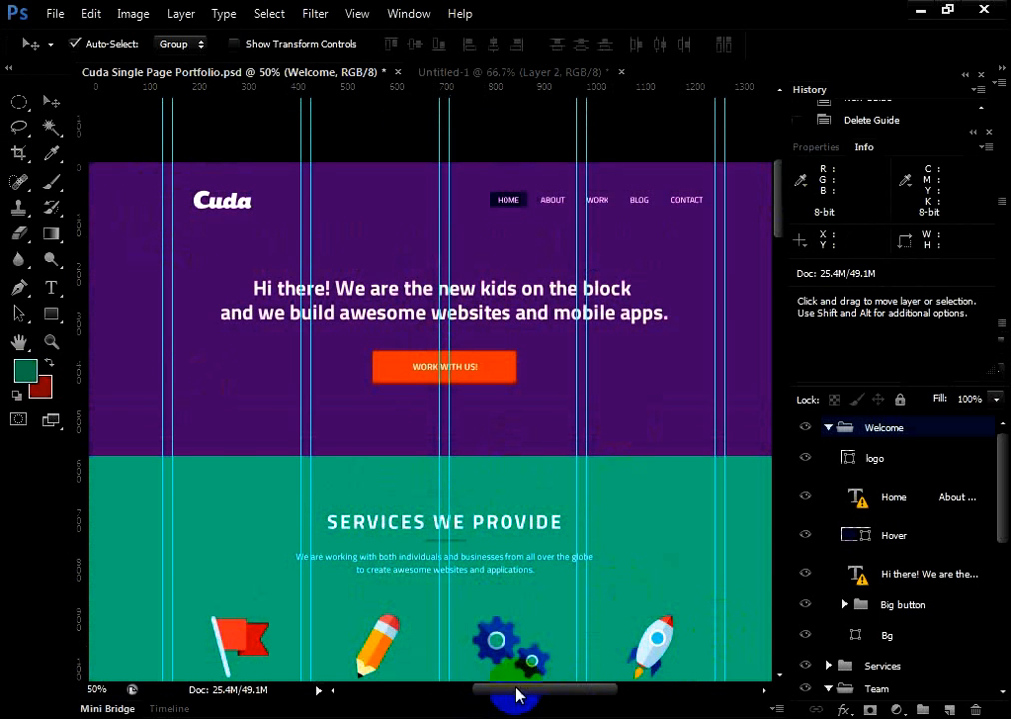
mouse_move(518, 690)
mouse_down()
mouse_move(488, 691)
mouse_move(526, 692)
mouse_up()
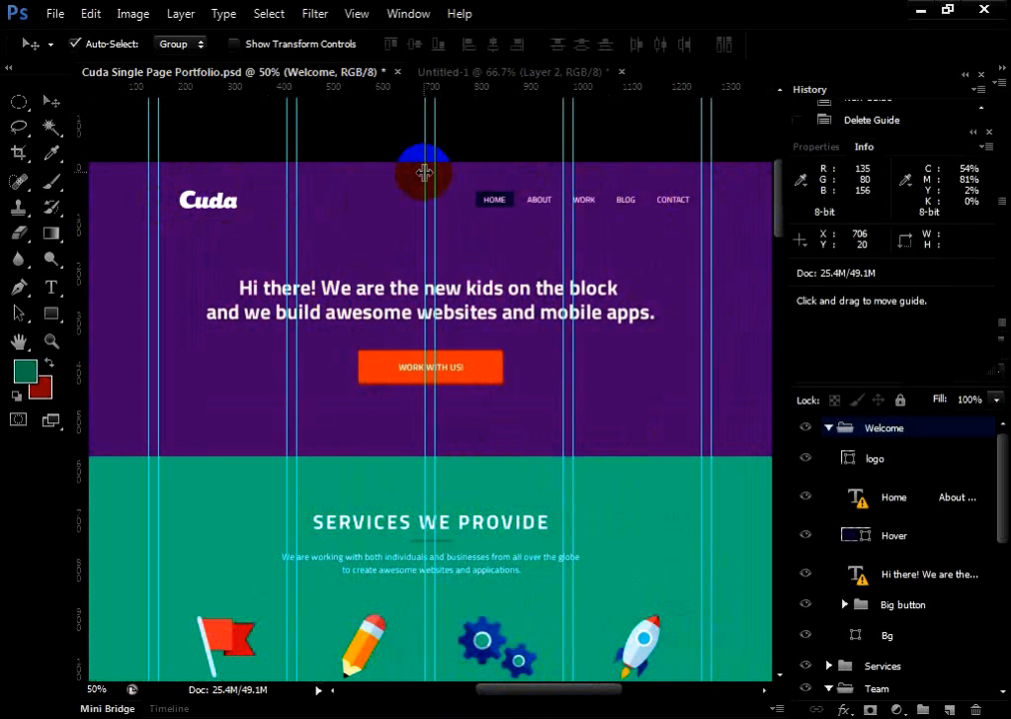
click(15, 108)
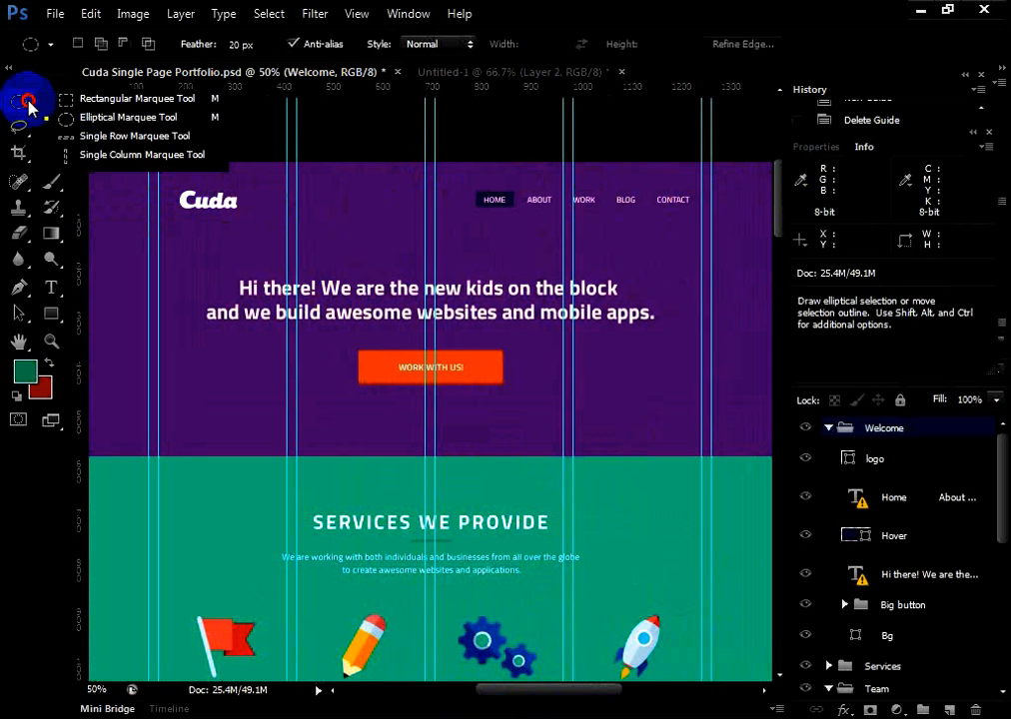
click(58, 99)
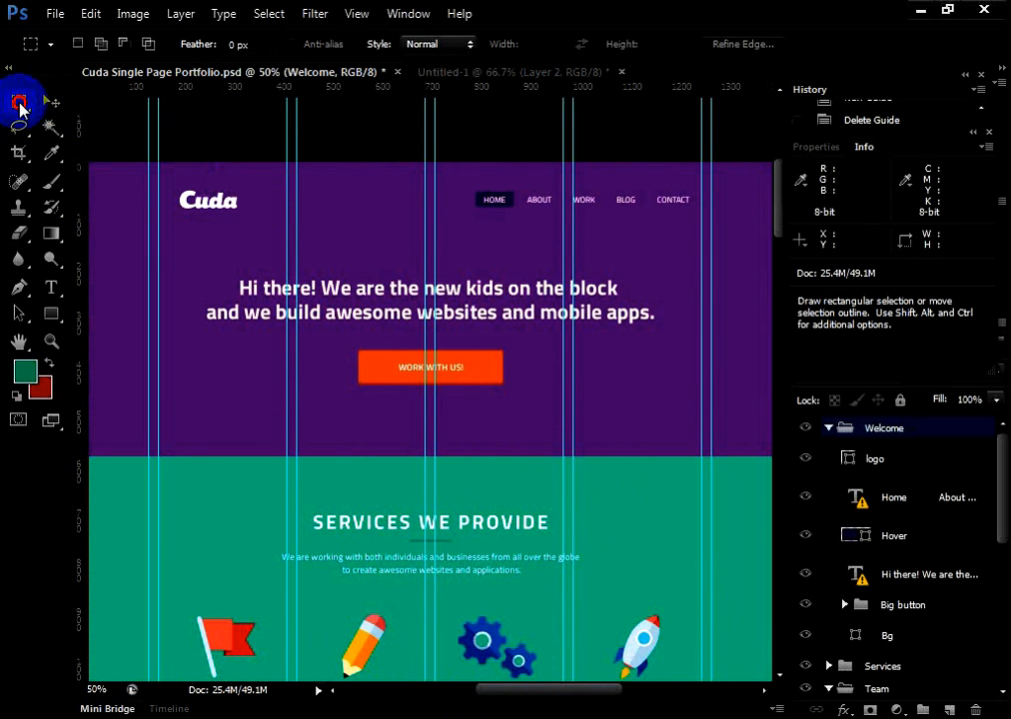
click(20, 104)
click(82, 99)
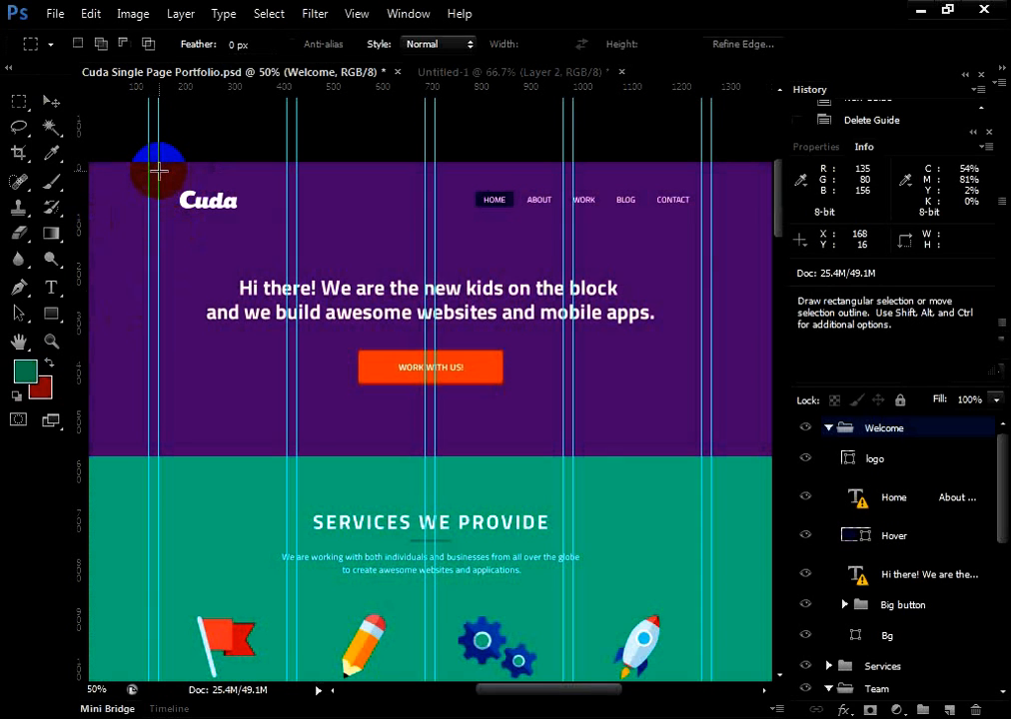
drag(159, 172, 332, 222)
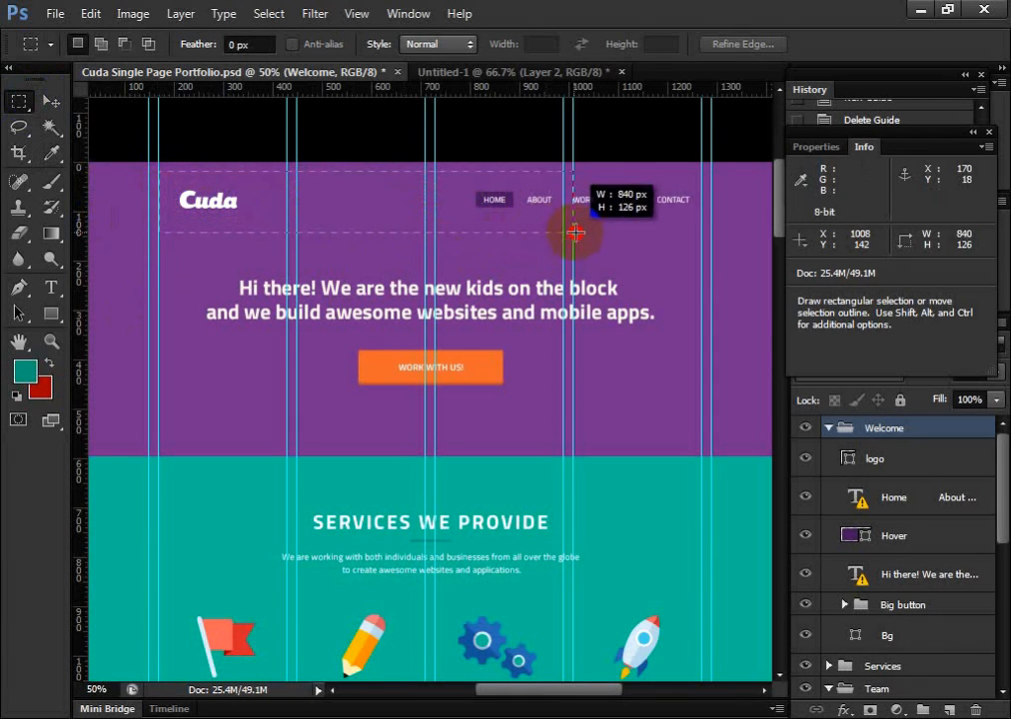
drag(703, 237, 711, 232)
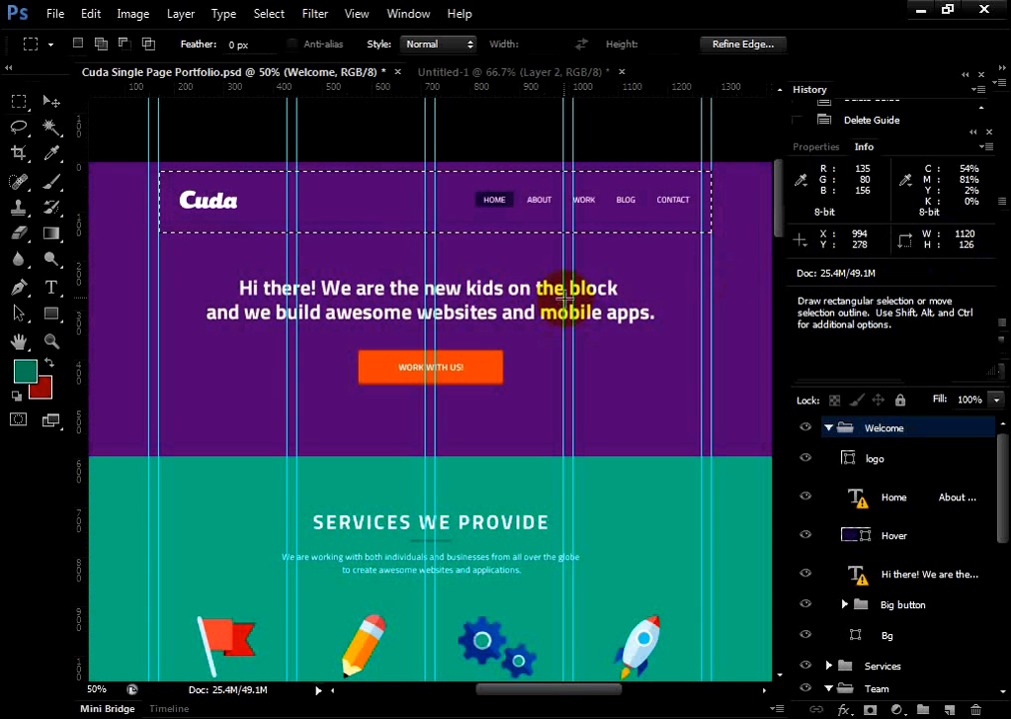
drag(23, 97, 87, 104)
drag(14, 99, 47, 100)
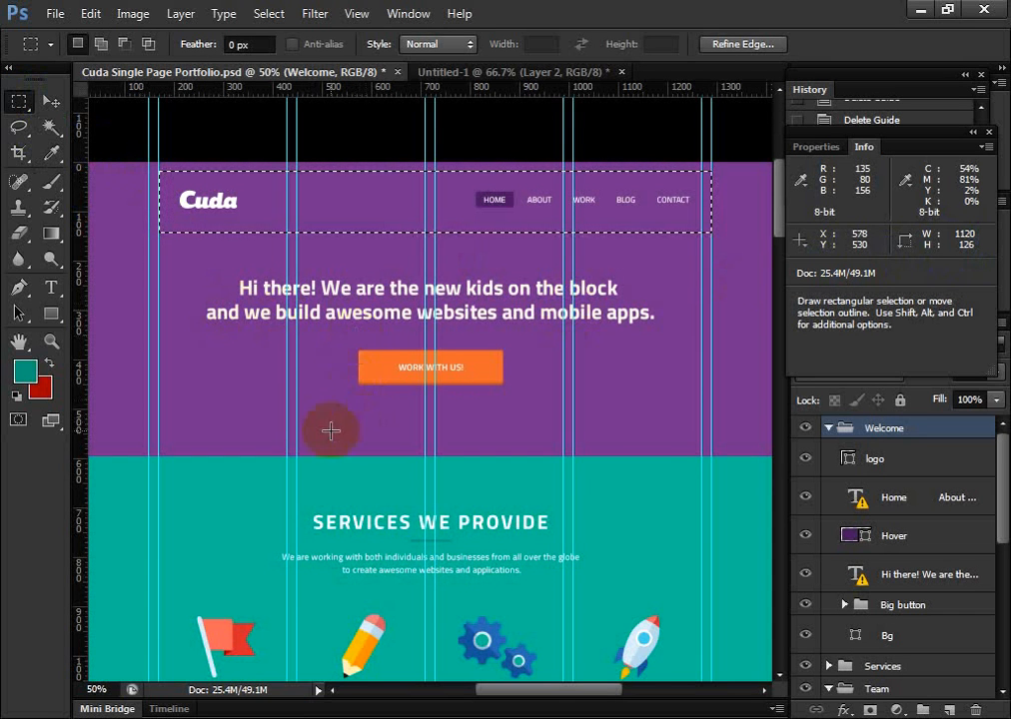
Select the full height of the services section between the outer guides with a rectangle about 1120 by 750 px
scroll(309, 389, down, 5)
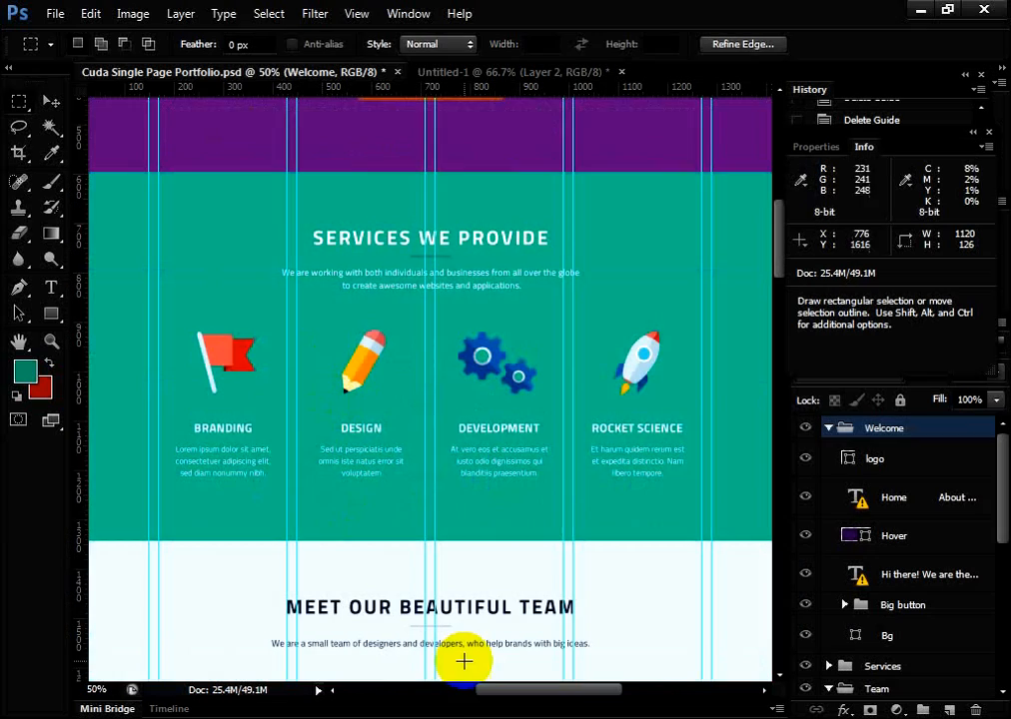
mouse_move(508, 690)
mouse_down()
mouse_move(497, 692)
mouse_move(513, 696)
mouse_up()
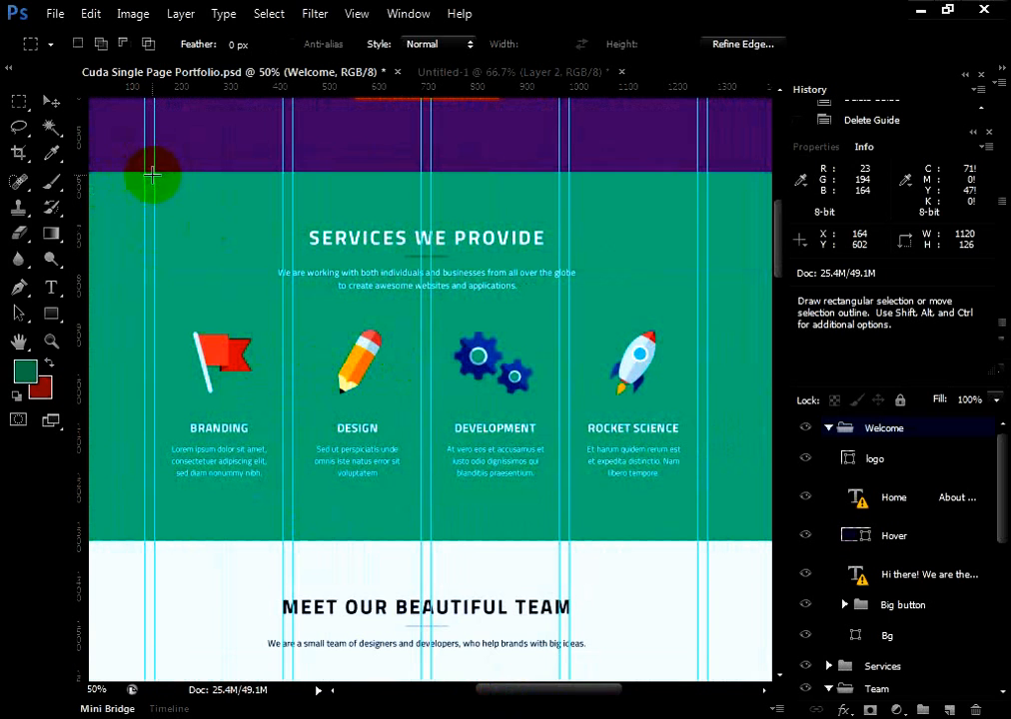
drag(154, 172, 695, 540)
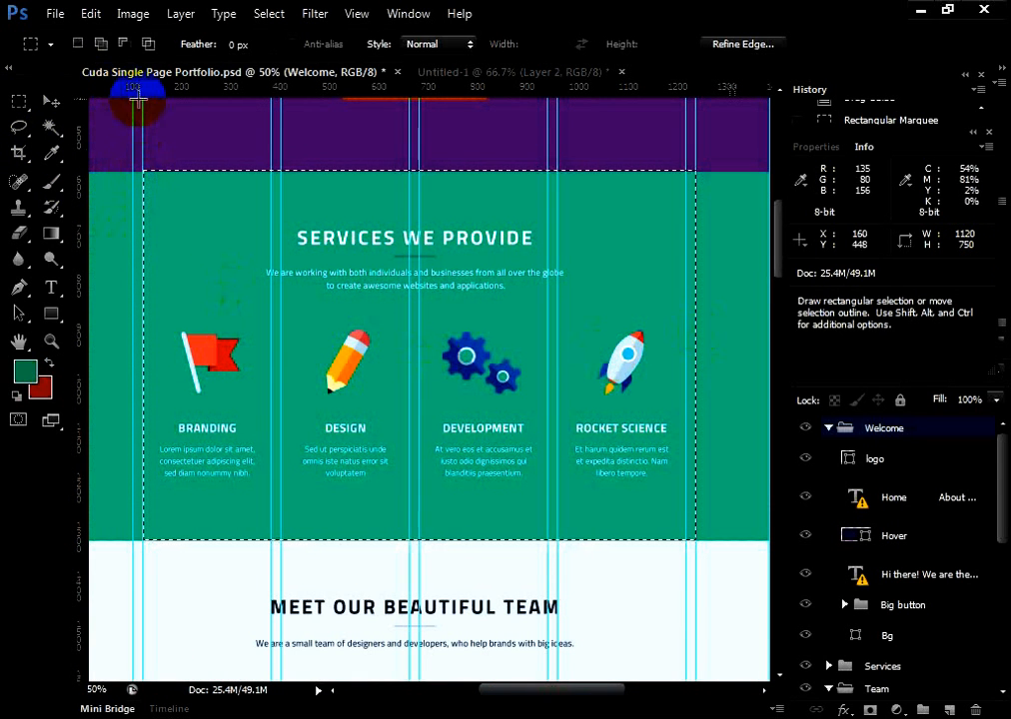
Move the guide at the services section's left content edge right to about 314 px, and clear the rectangular selection
click(52, 101)
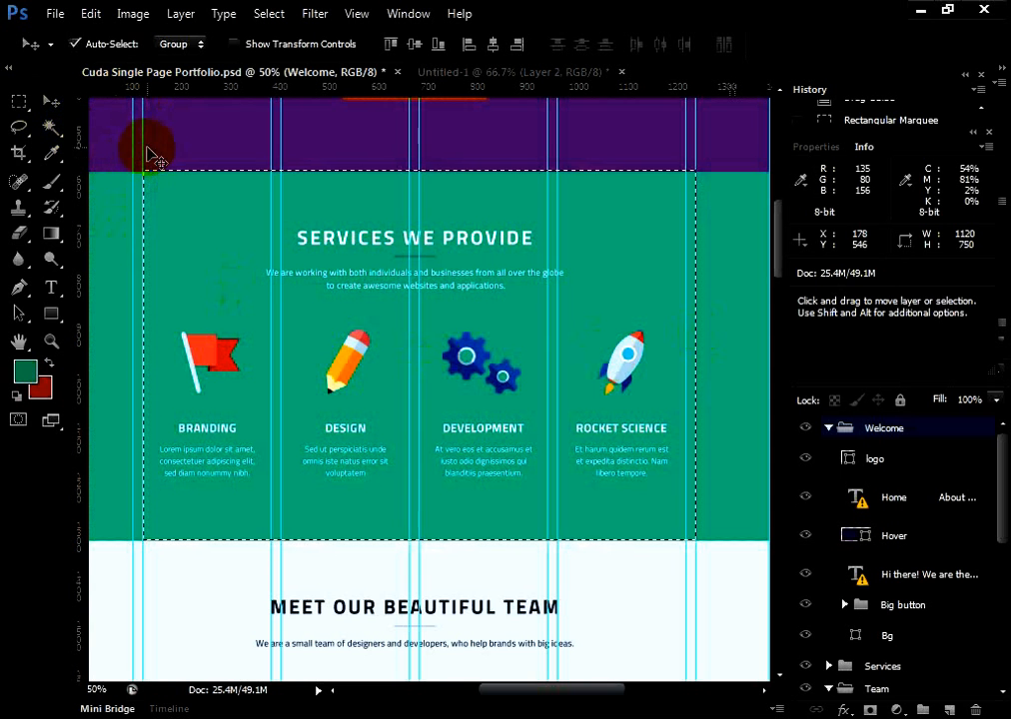
drag(144, 143, 214, 149)
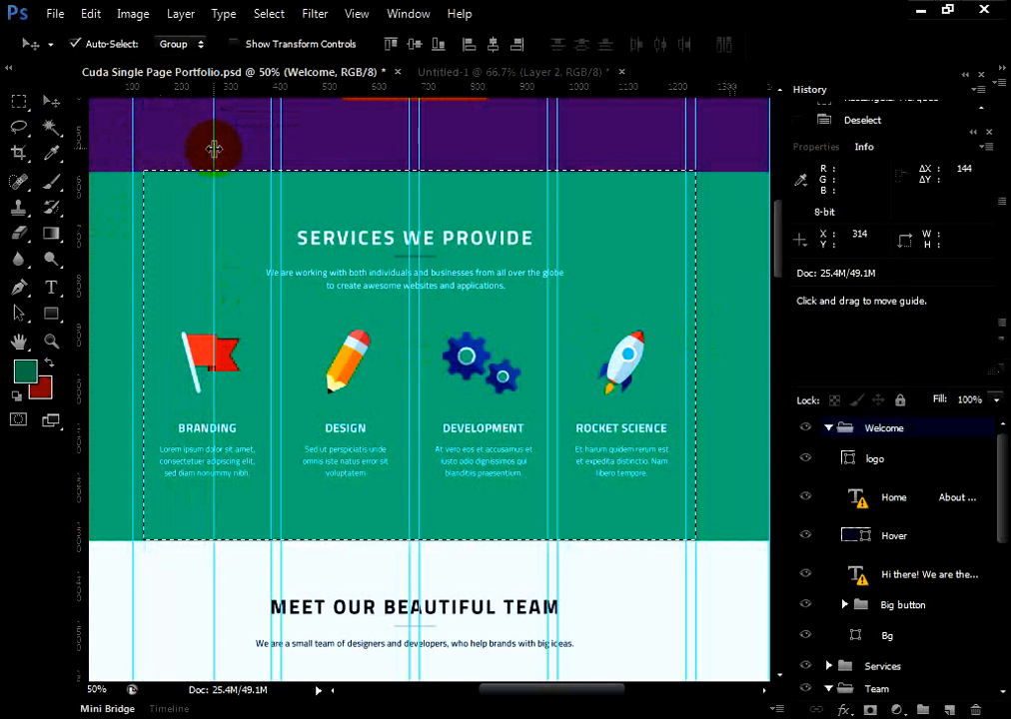
click(31, 98)
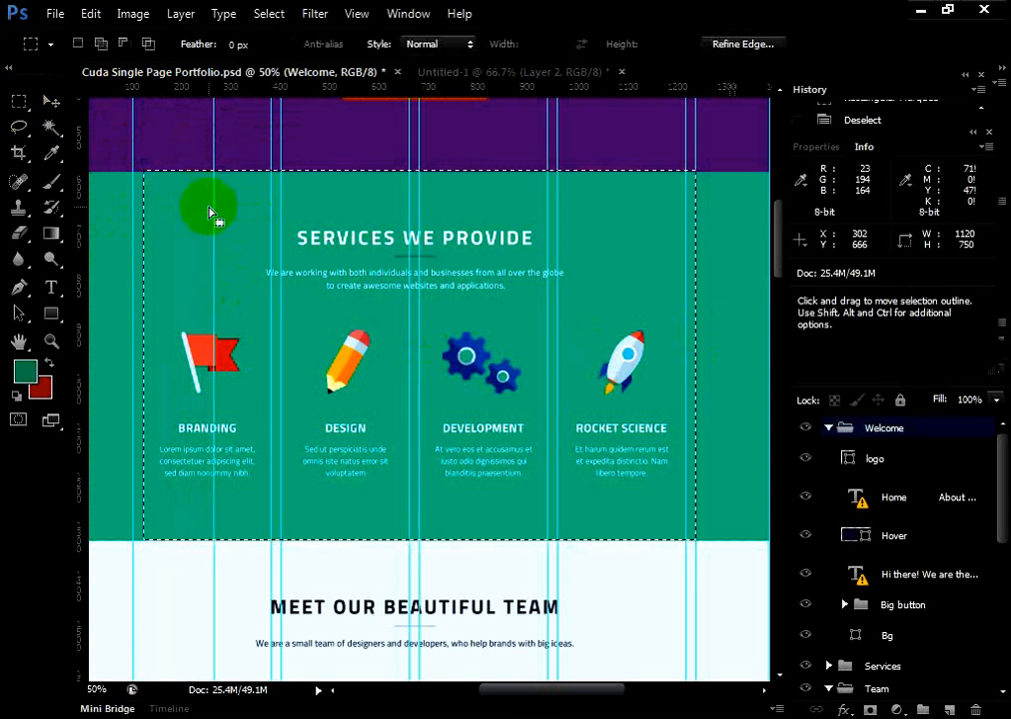
right_click(188, 186)
click(210, 197)
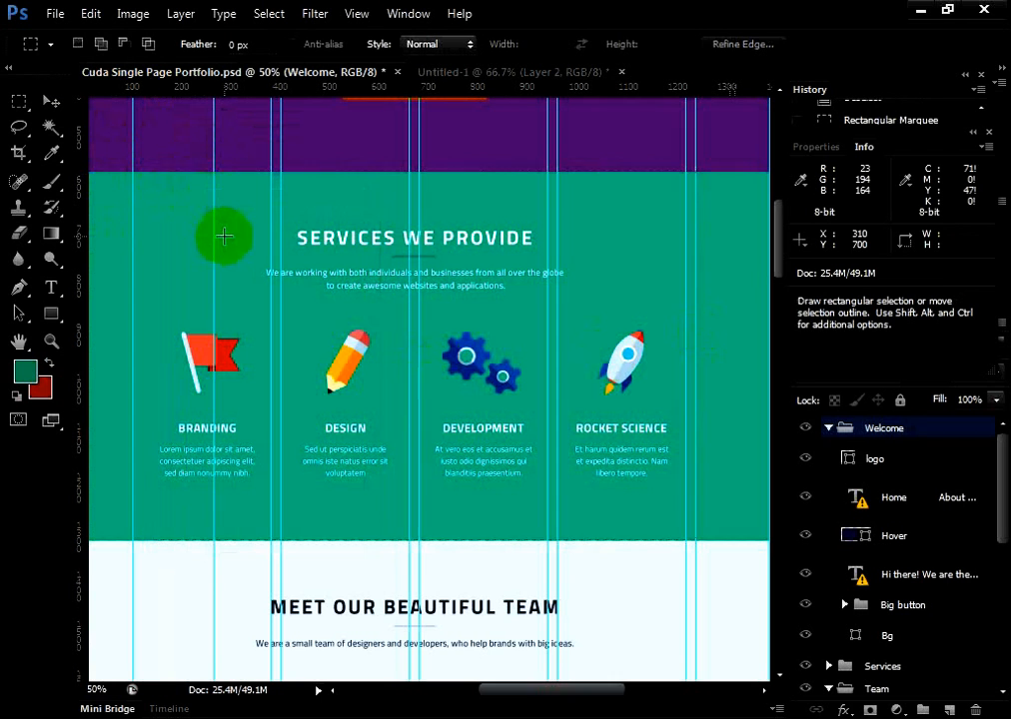
Try rectangular selections about 186 by 194 px and 956 by 306 px starting at the moved guide, and deselect
drag(213, 227, 307, 324)
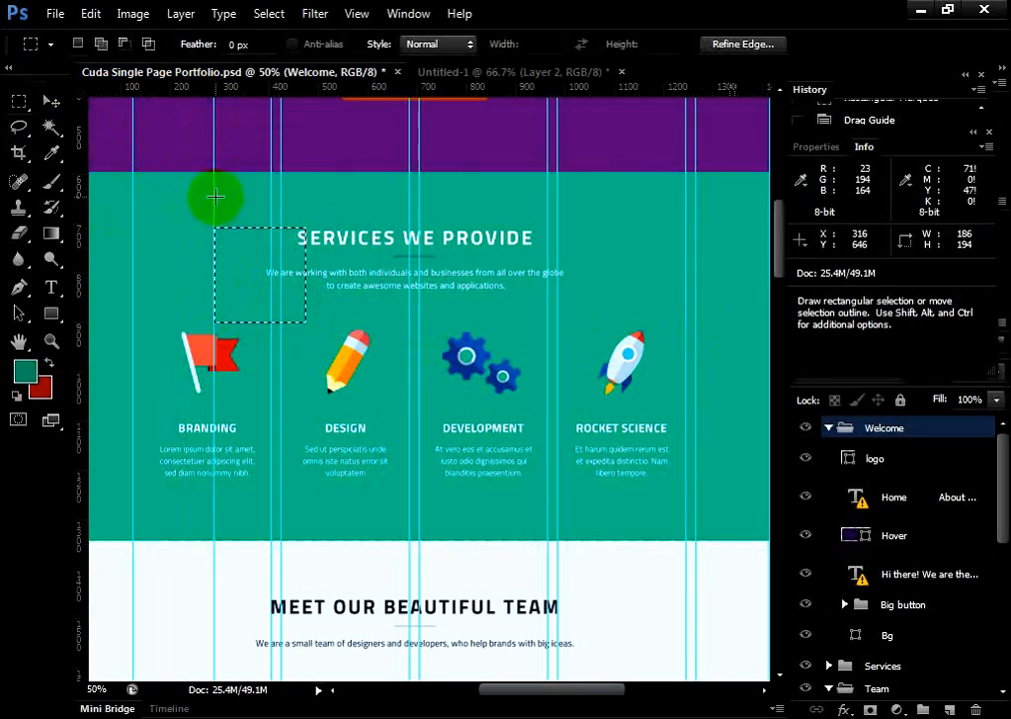
drag(219, 199, 686, 347)
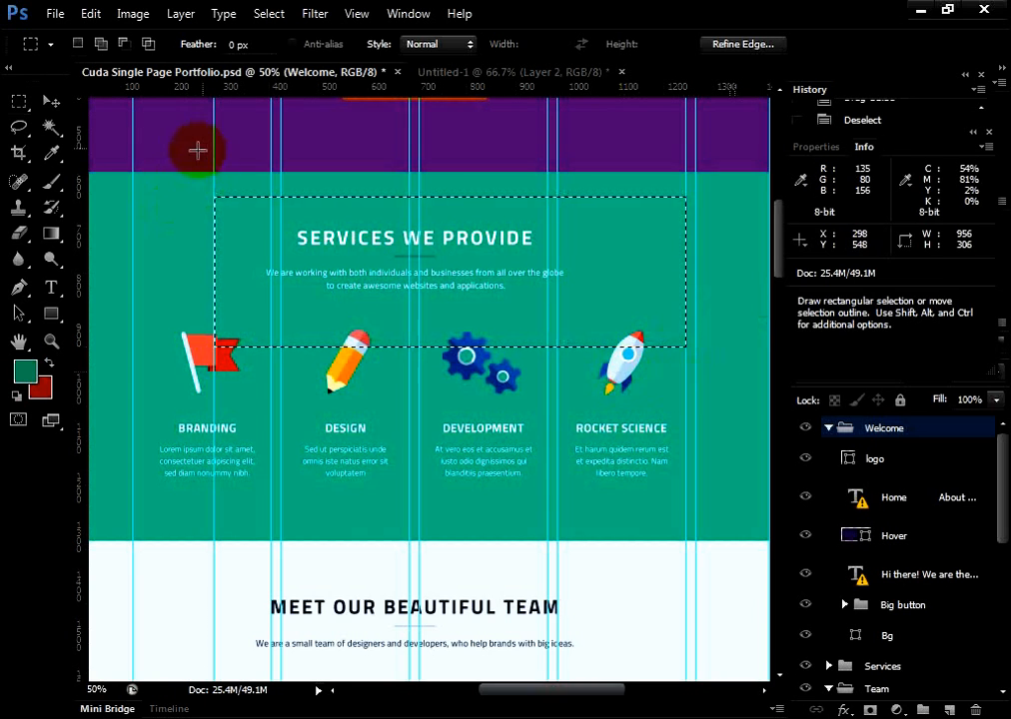
scroll(239, 267, up, 2)
scroll(383, 357, down, 3)
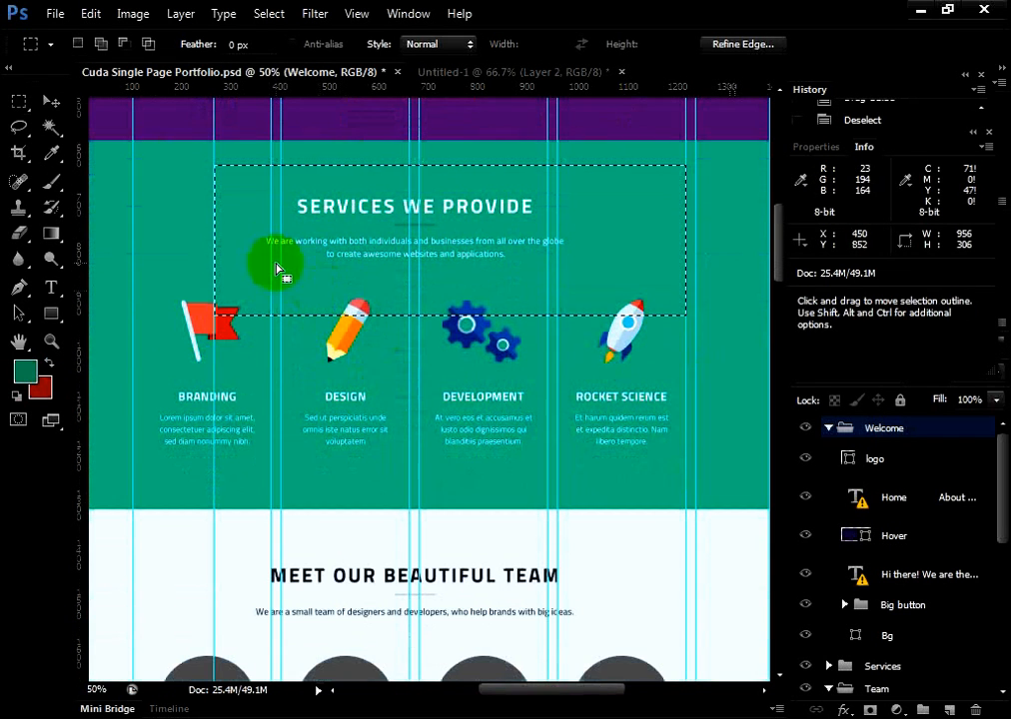
click(51, 103)
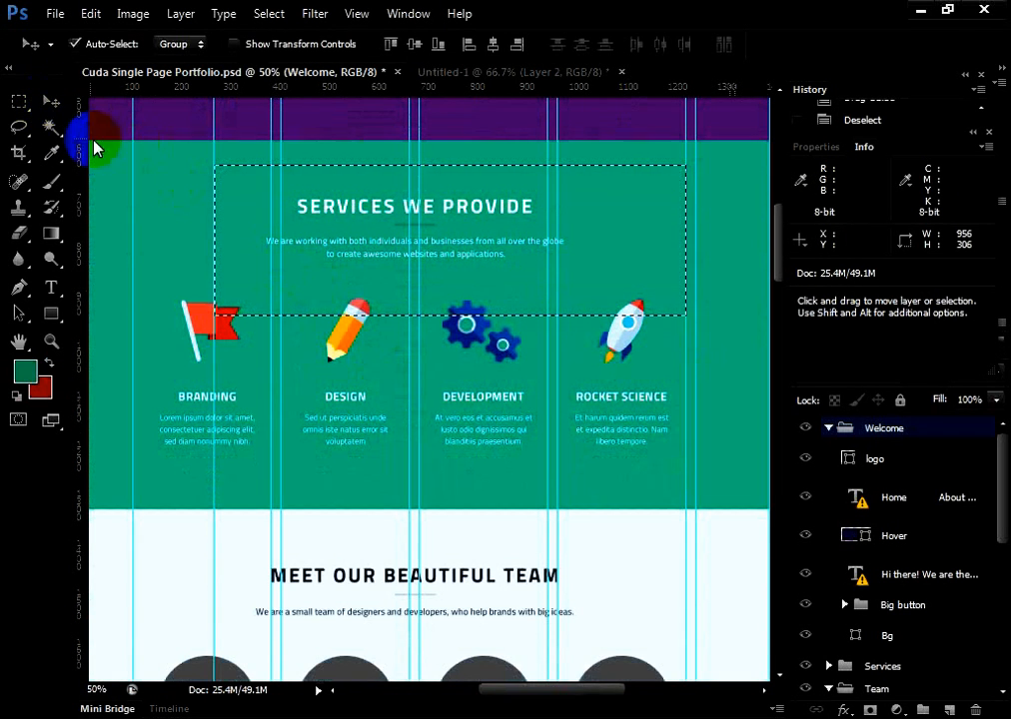
click(17, 102)
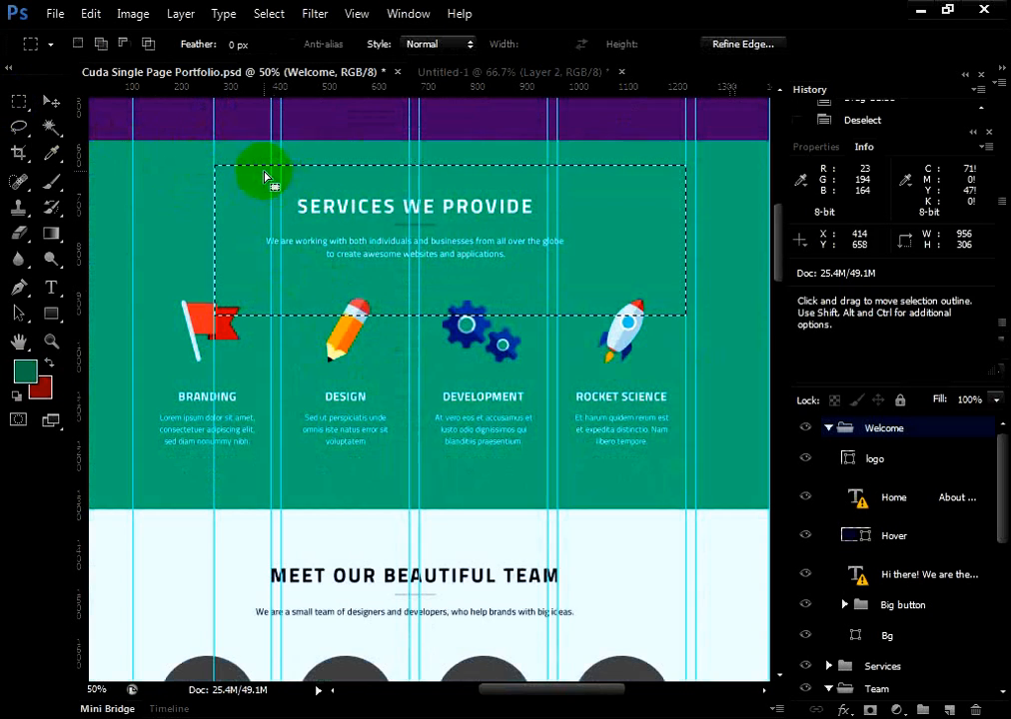
right_click(265, 177)
click(274, 184)
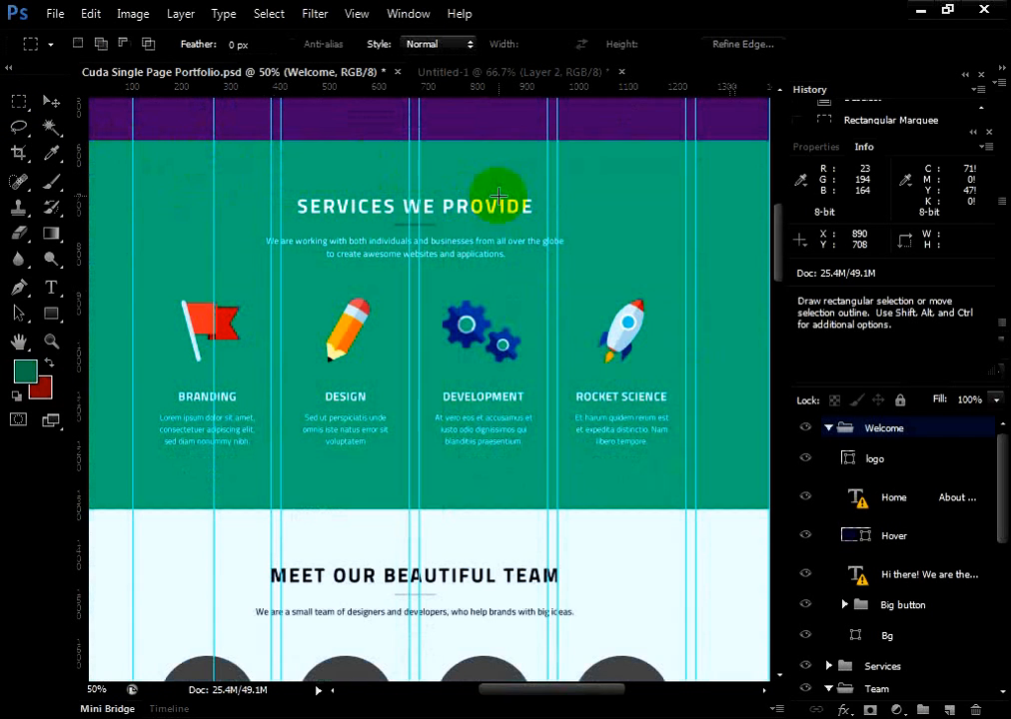
Compare the services section with and without guides by hiding and showing them twice
key(ctrl+semicolon)
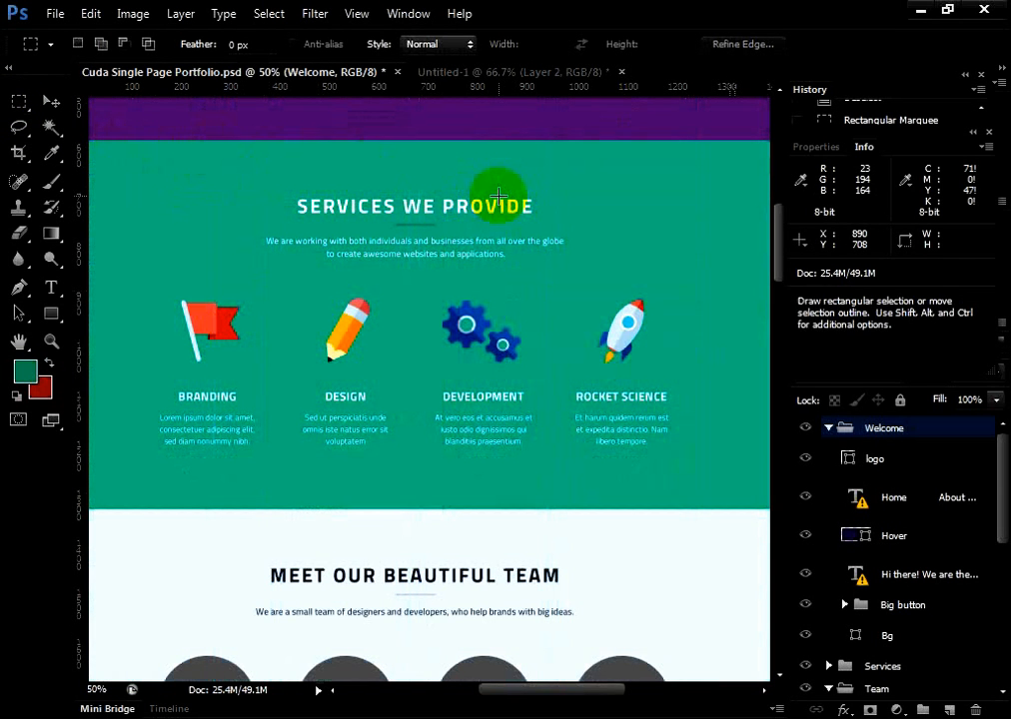
key(ctrl+semicolon)
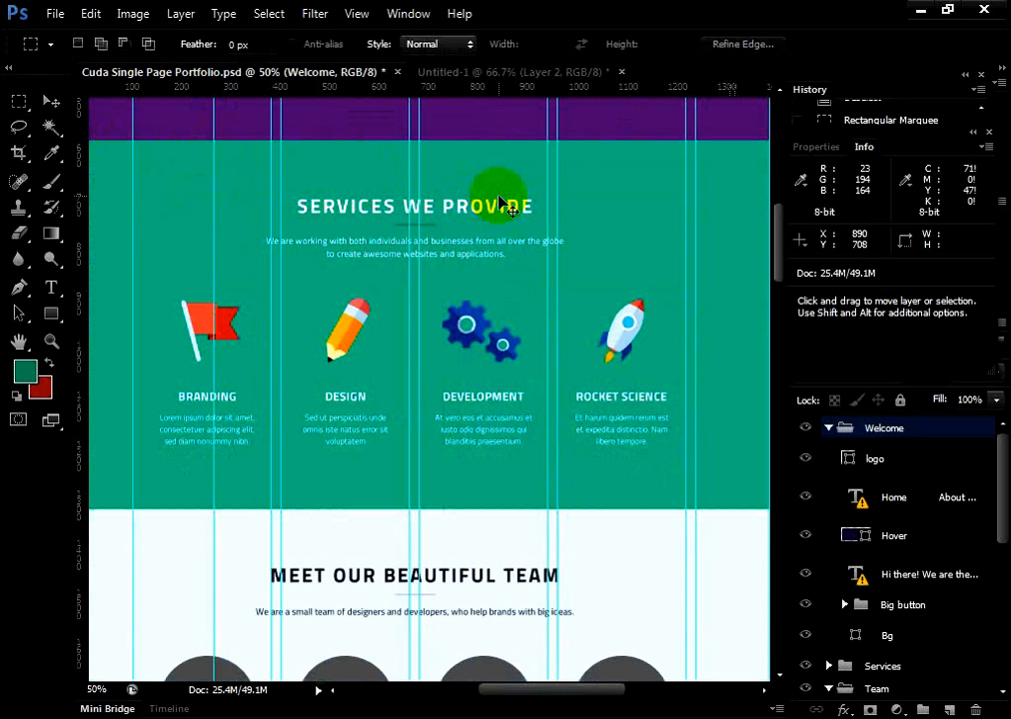
key(ctrl+semicolon)
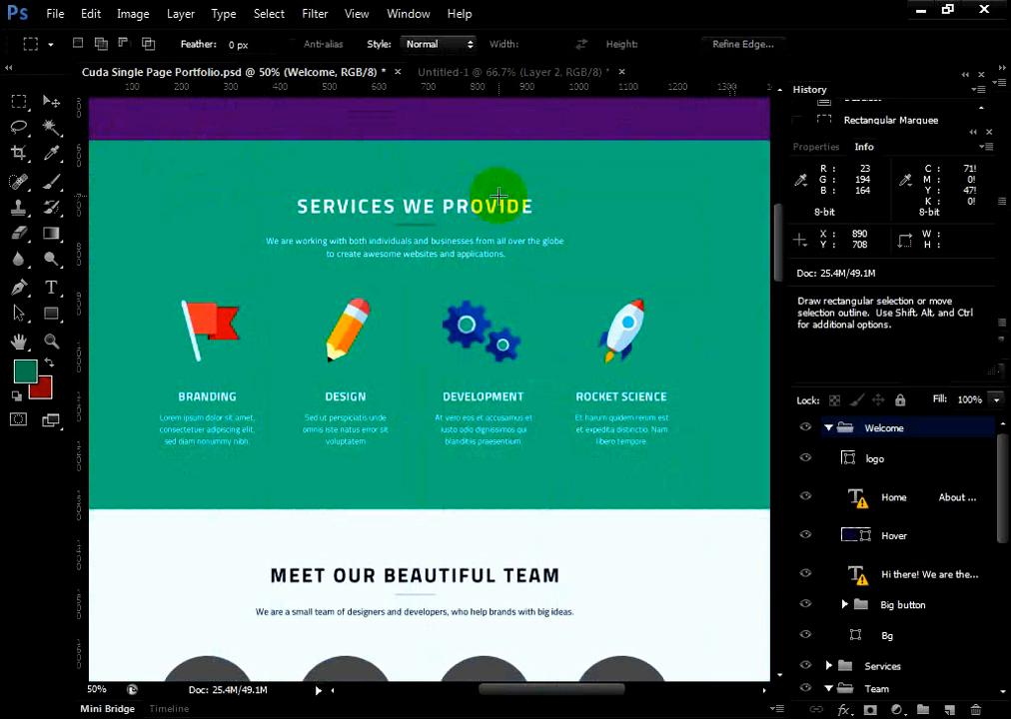
key(ctrl+semicolon)
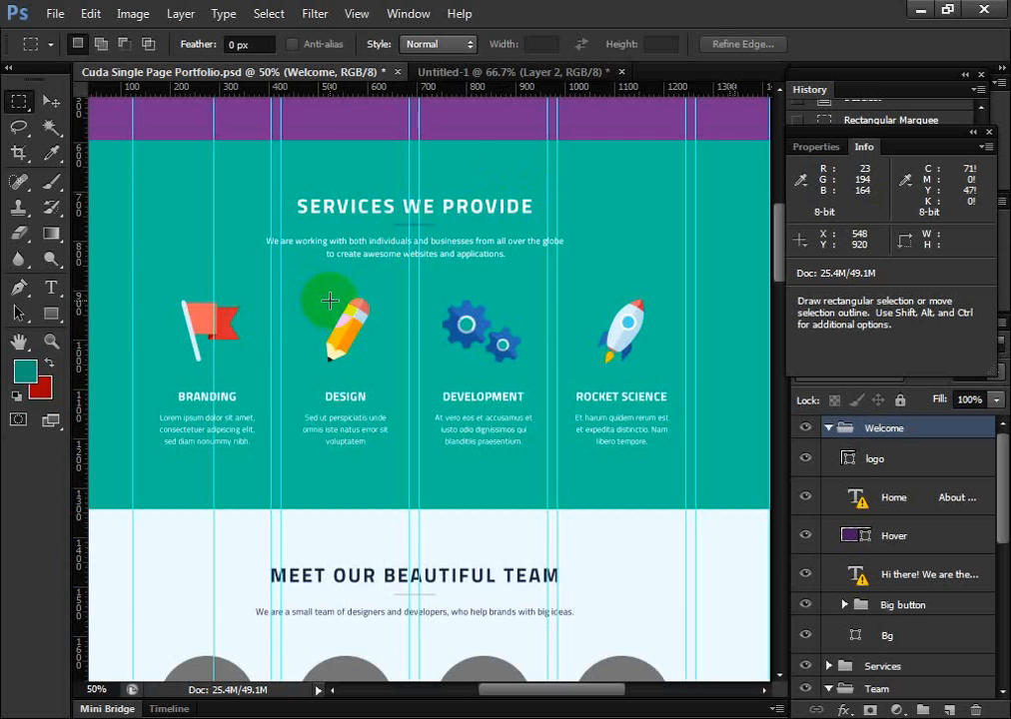
scroll(342, 515, up, 10)
scroll(341, 504, down, 3)
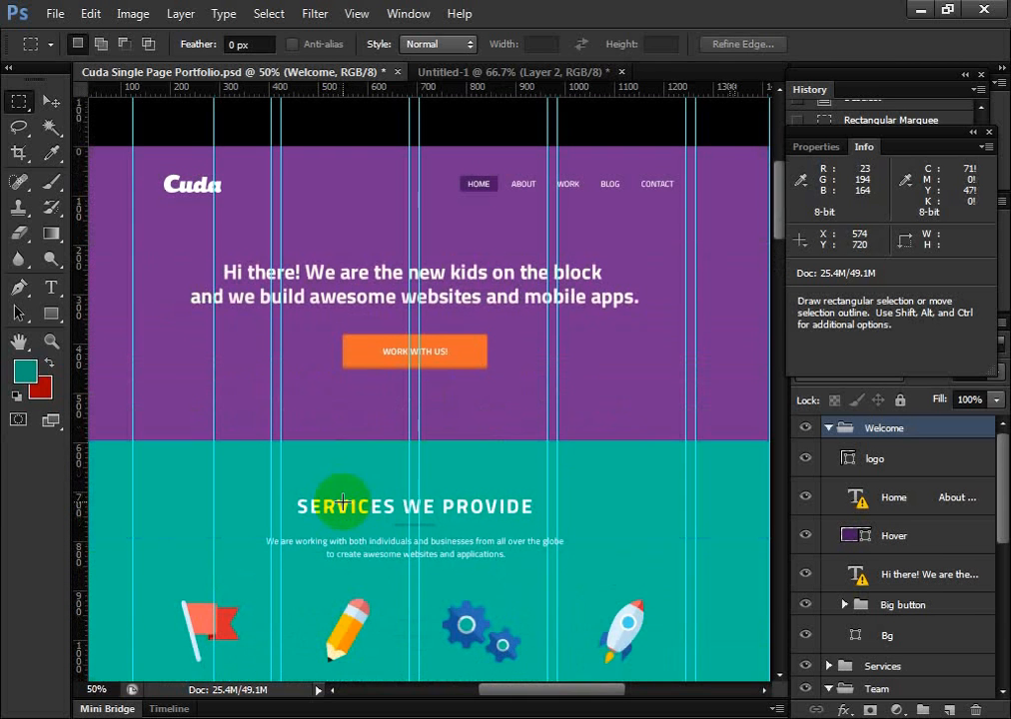
drag(530, 691, 520, 692)
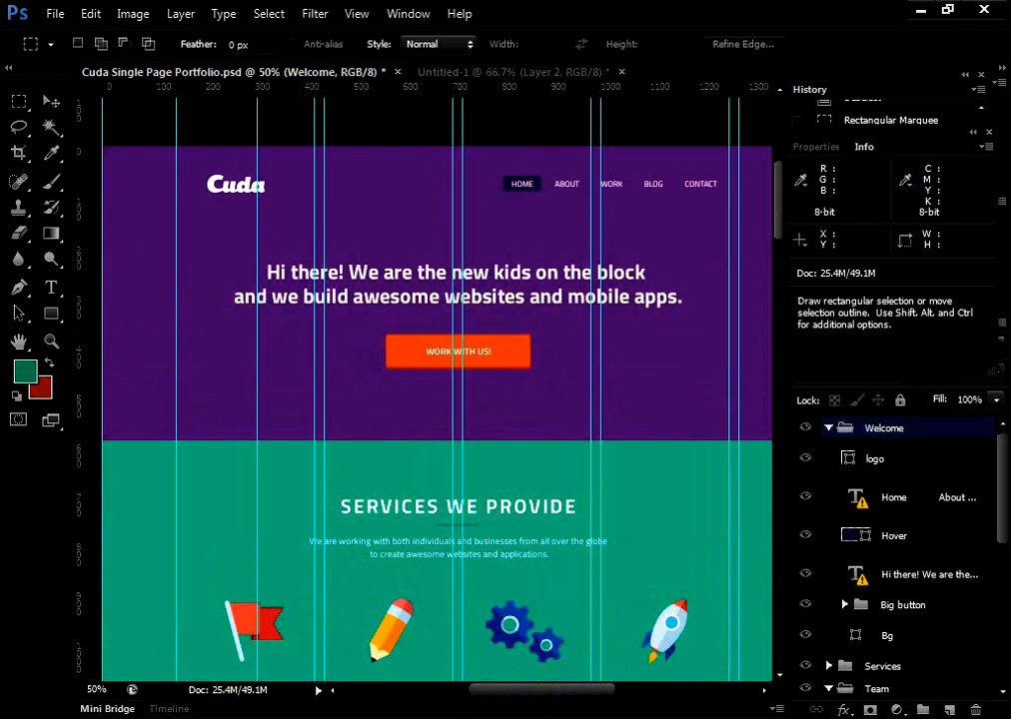
scroll(372, 383, down, 3)
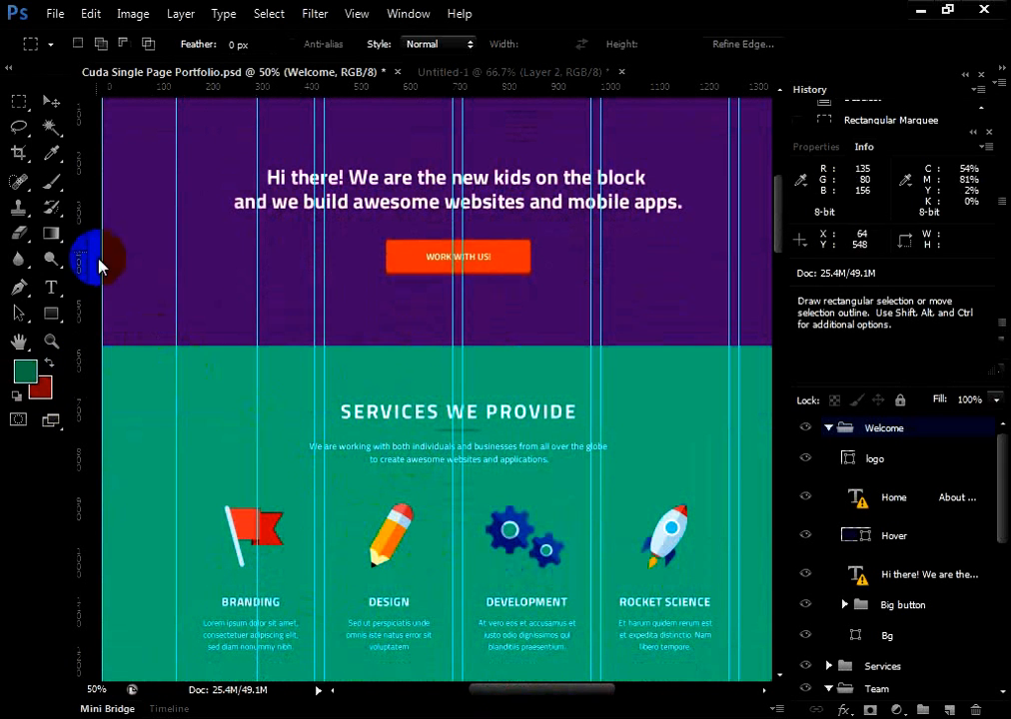
Activate the Type tool, the Eyedropper and the Rectangular Marquee tool in turn
click(52, 286)
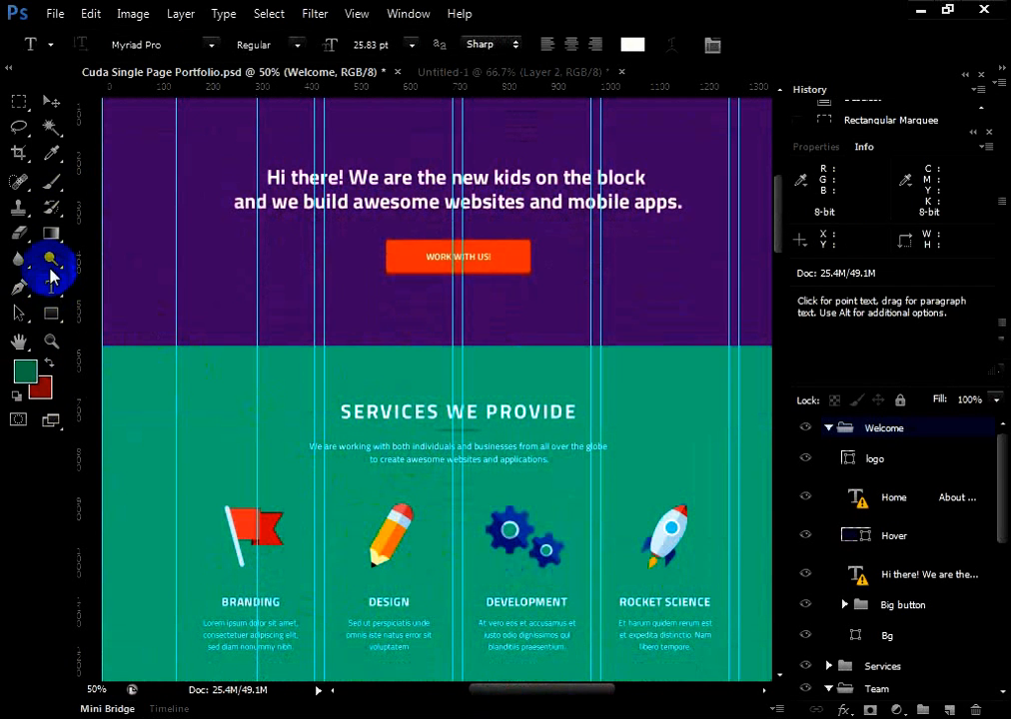
click(52, 154)
click(20, 102)
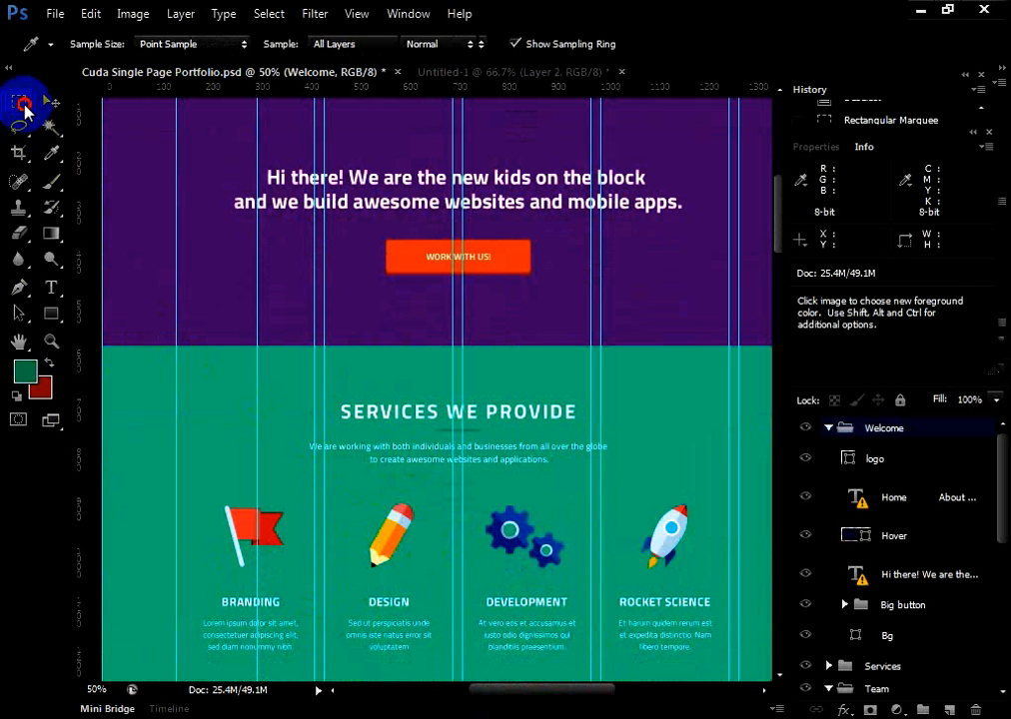
Activate the Crop tool, the Rectangular Marquee and the Move tool in turn, ending on the Rectangular Marquee
click(18, 152)
click(22, 103)
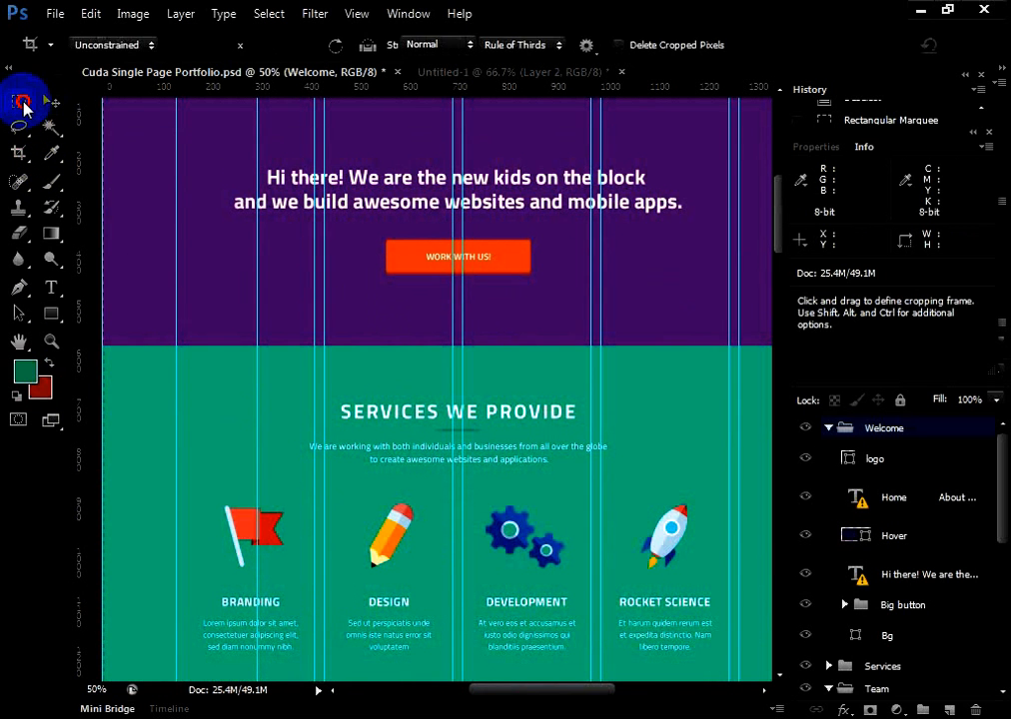
click(53, 103)
click(25, 105)
Look through the portfolio page's sections from the header down to the skills area and back, with the guides shown
scroll(622, 457, up, 1)
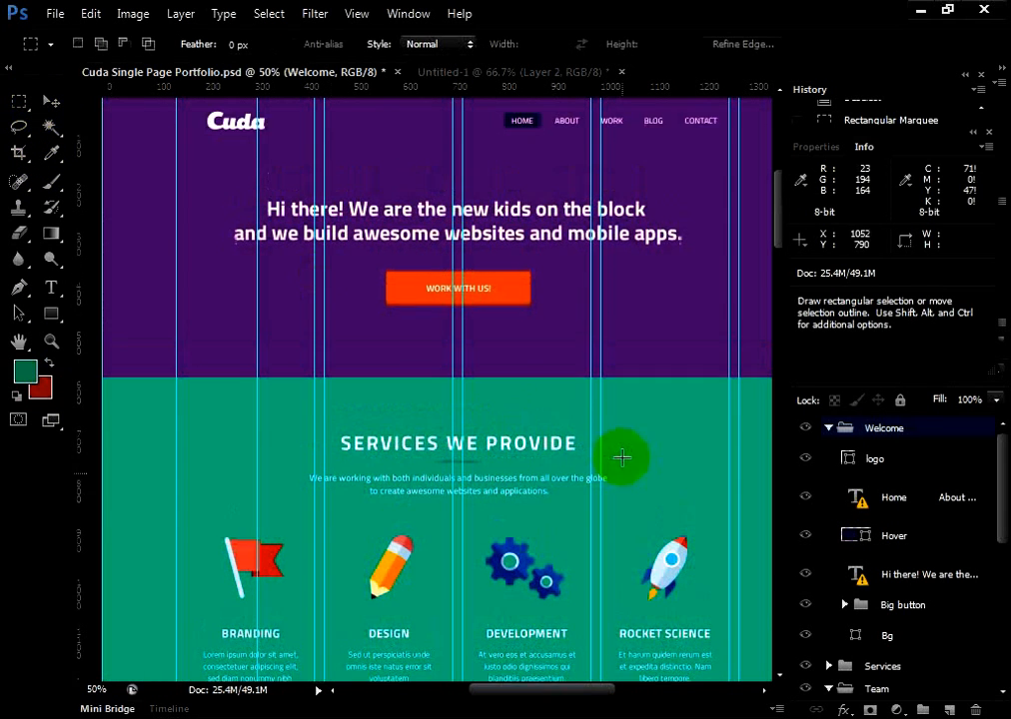
scroll(429, 548, down, 1)
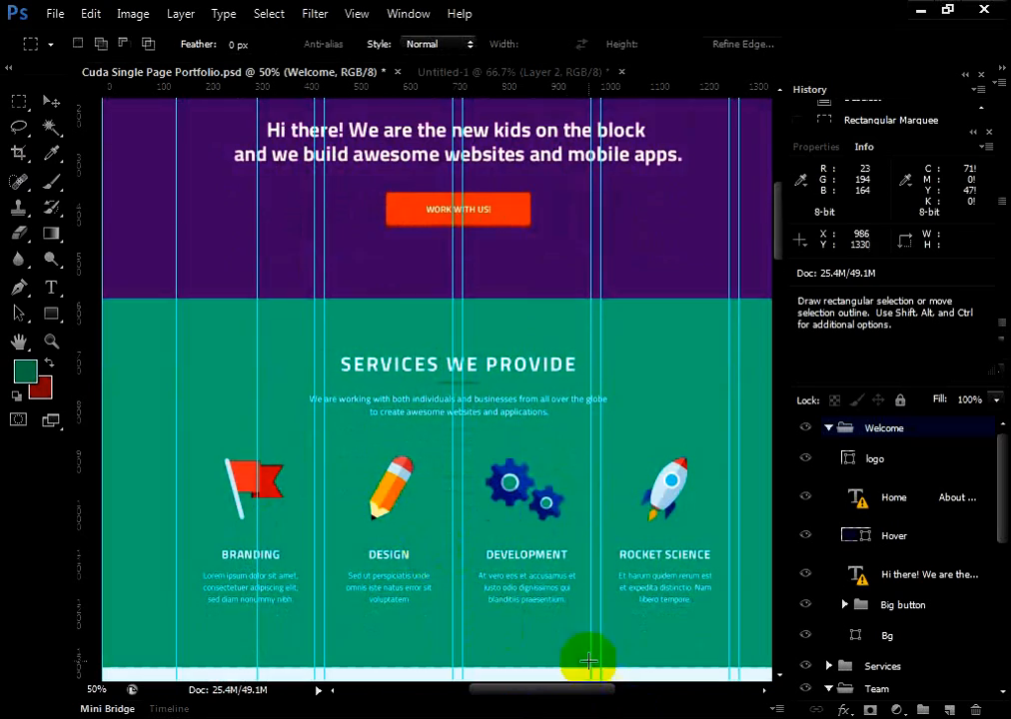
scroll(574, 657, down, 2)
scroll(485, 580, down, 3)
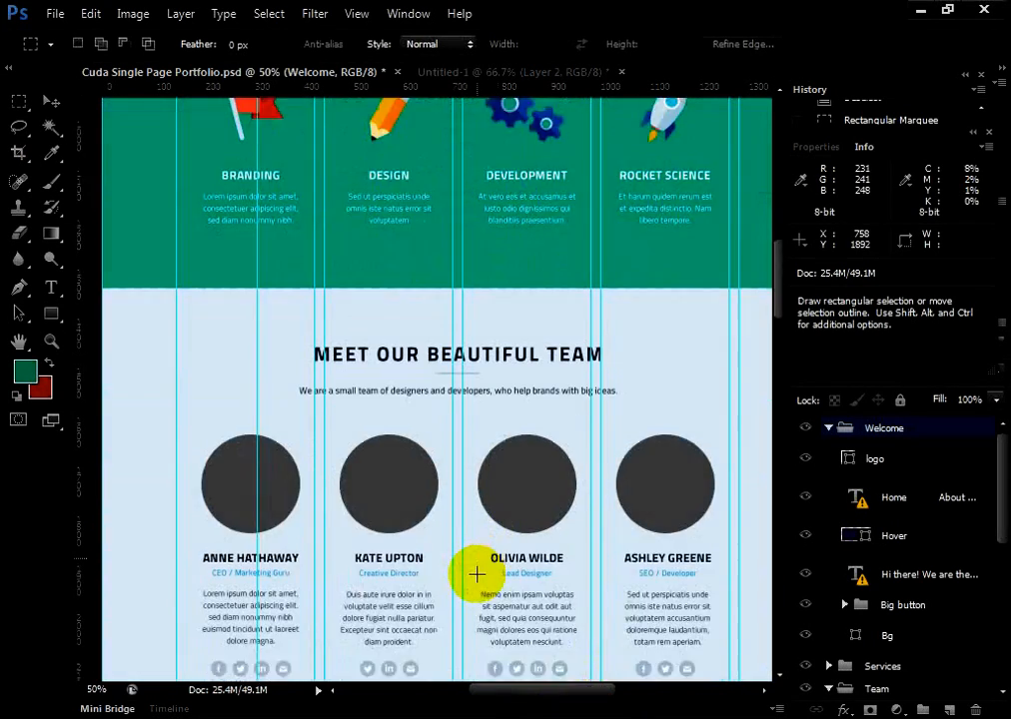
scroll(476, 574, down, 5)
drag(513, 689, 520, 689)
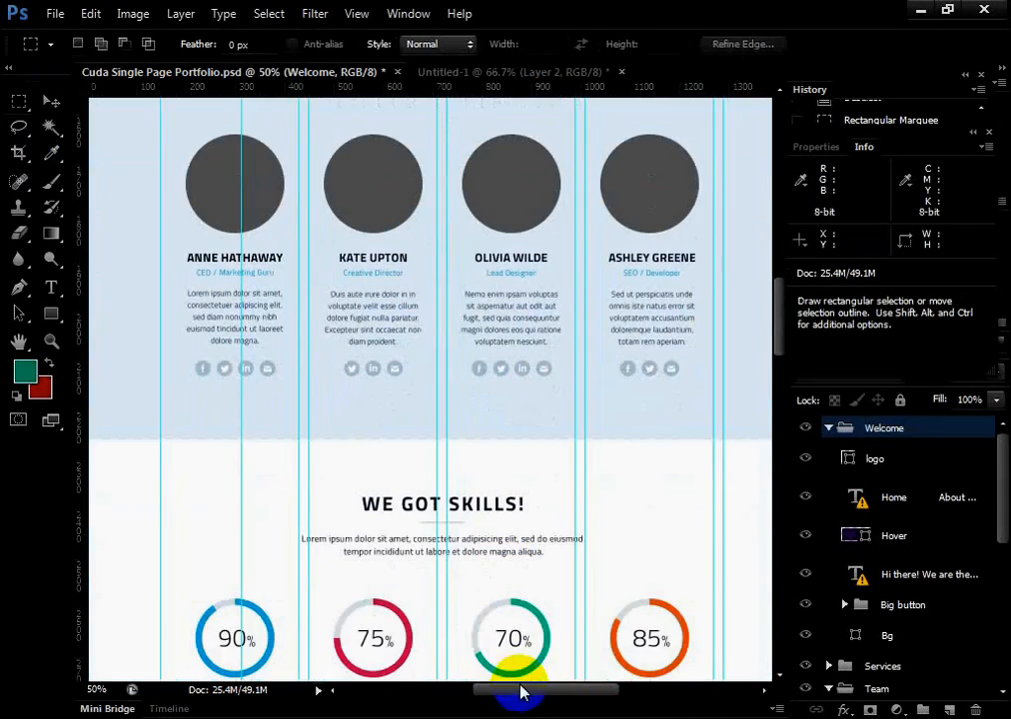
scroll(452, 616, up, 6)
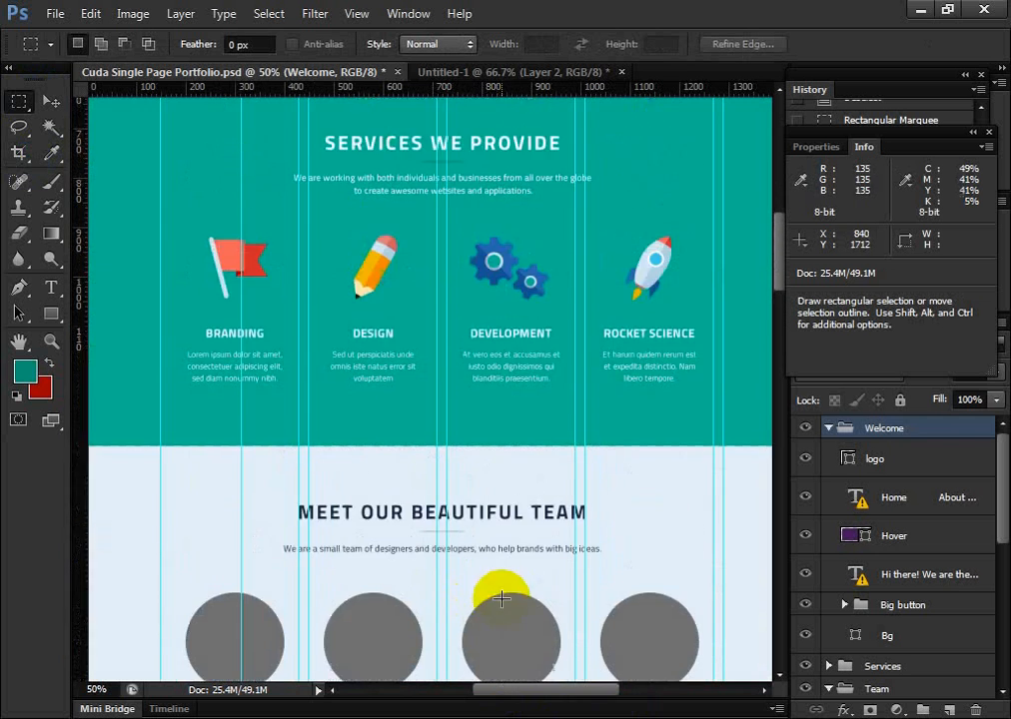
scroll(502, 597, up, 6)
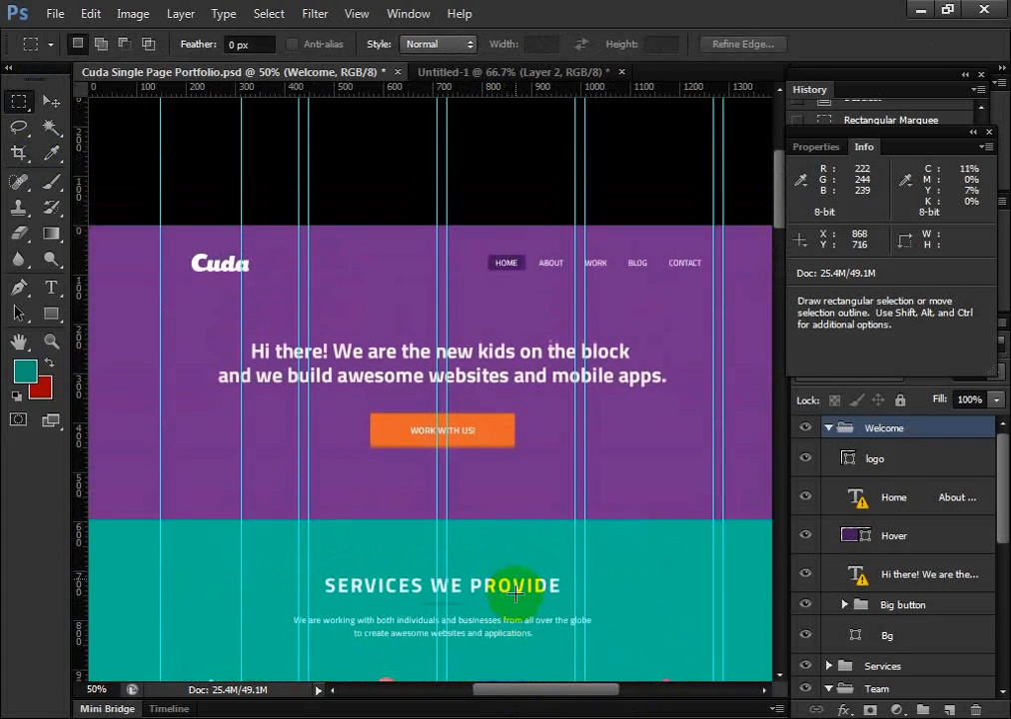
scroll(512, 589, down, 3)
scroll(508, 583, up, 2)
scroll(174, 229, down, 1)
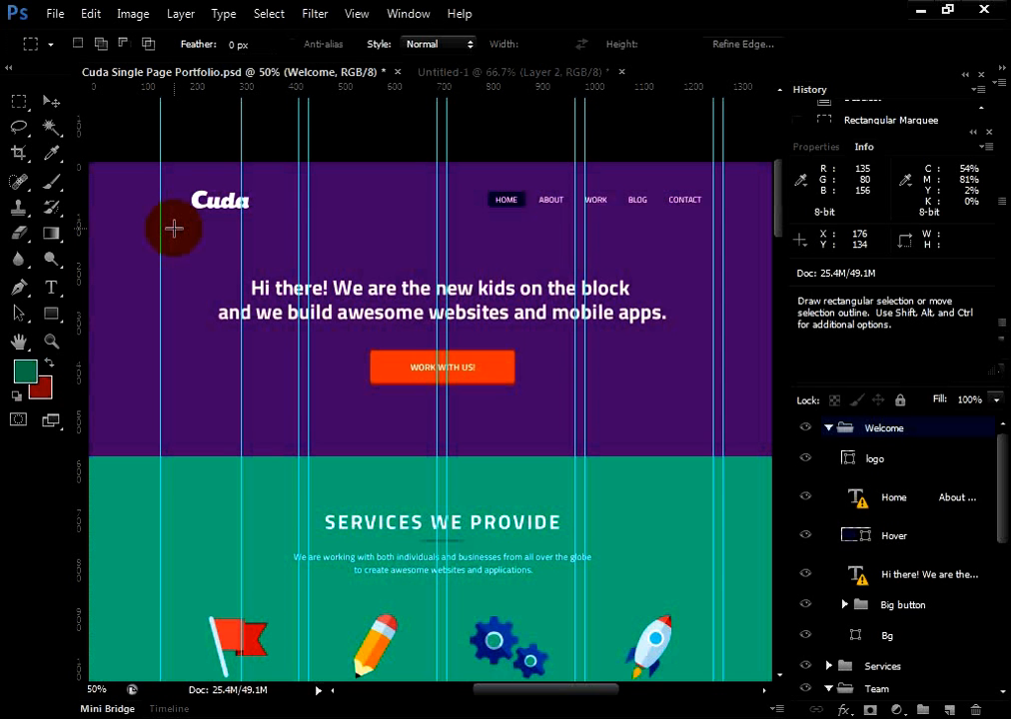
Switch to the Move tool, briefly to the Rectangular Marquee, and back to the Move tool
click(49, 102)
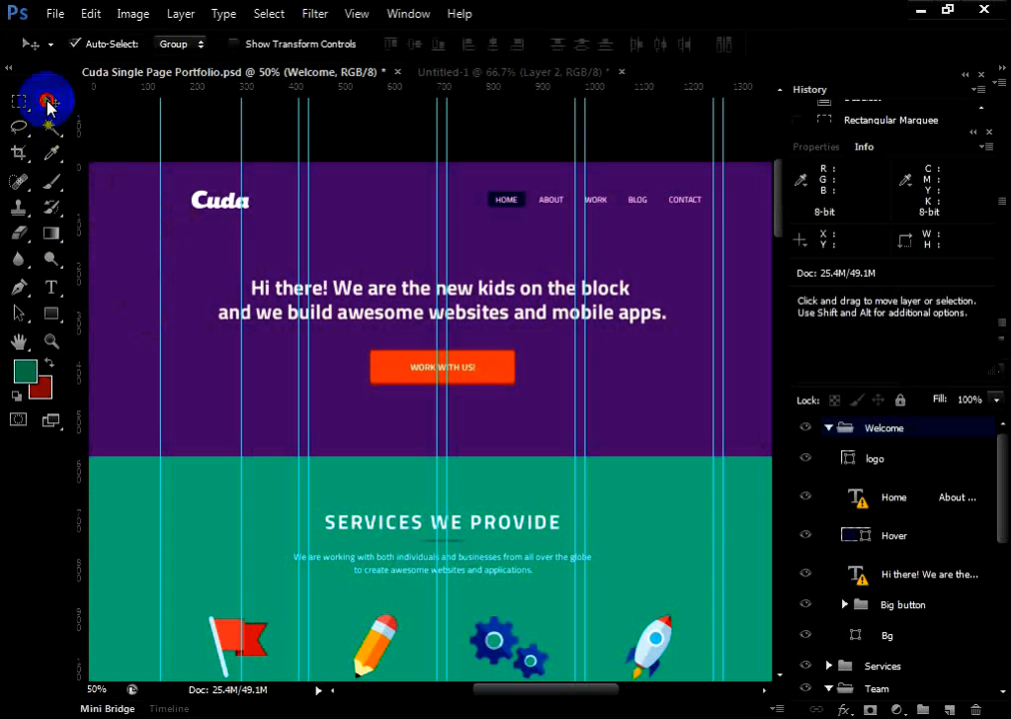
click(18, 101)
click(52, 102)
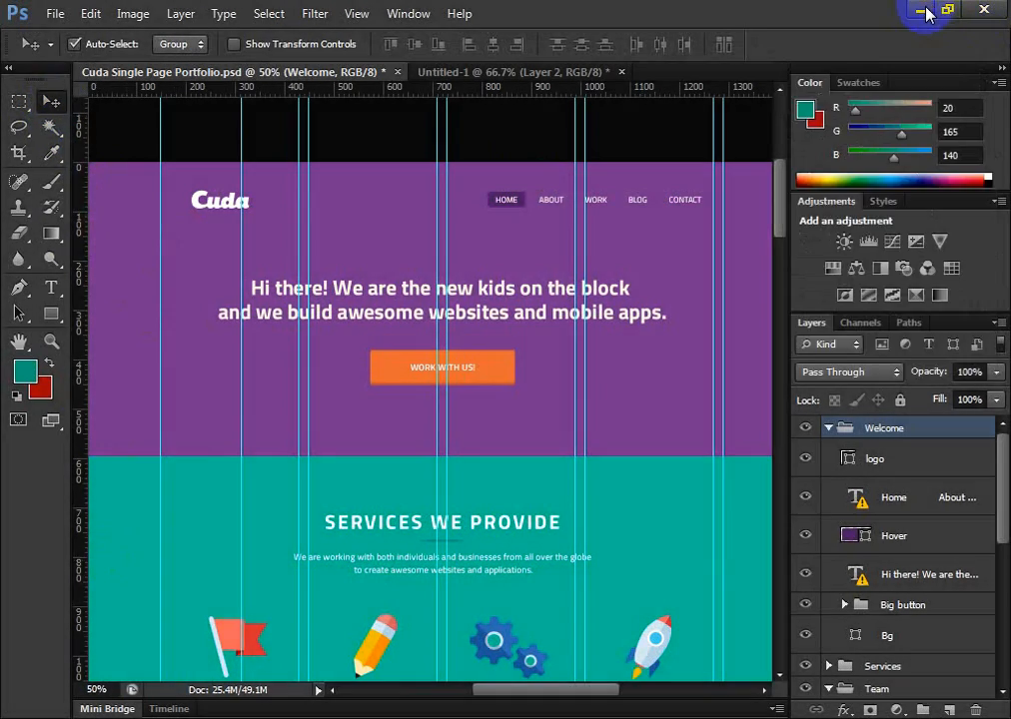
Minimise Photoshop and the Cuda-Single-Page-Portfolio window, and create a new folder on the Windows desktop
click(920, 9)
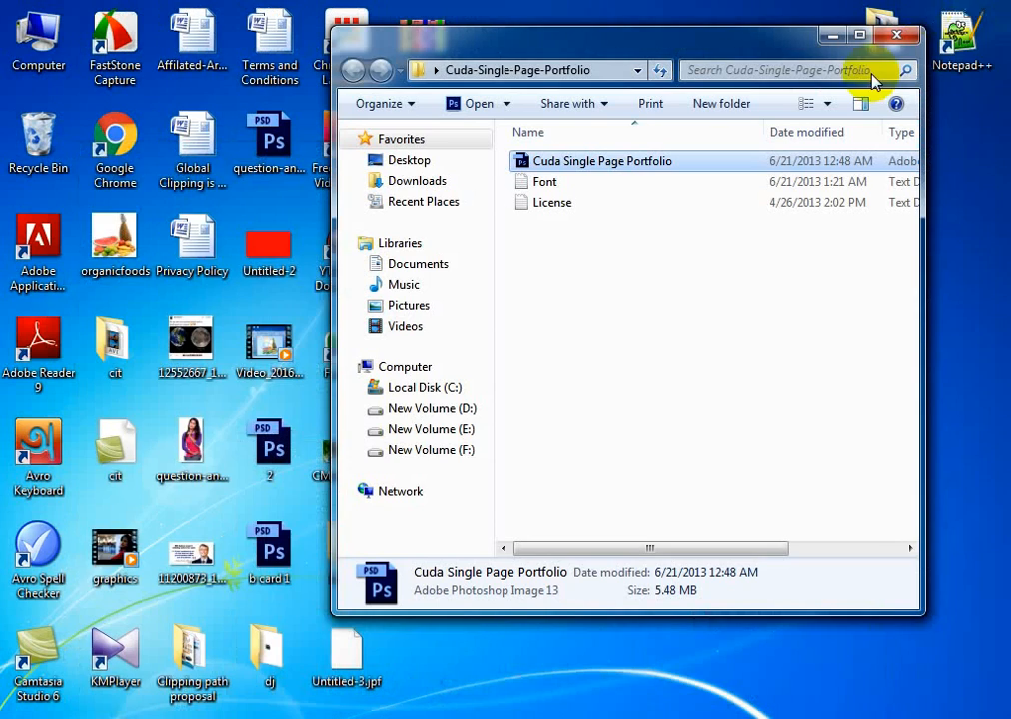
click(833, 37)
right_click(679, 158)
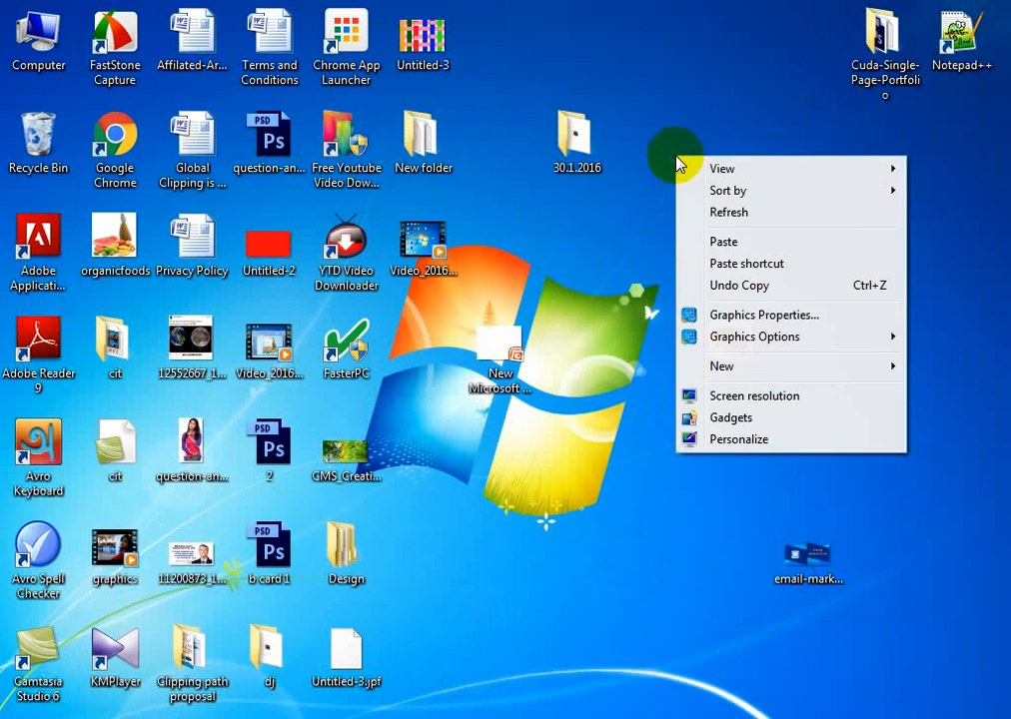
mouse_move(881, 377)
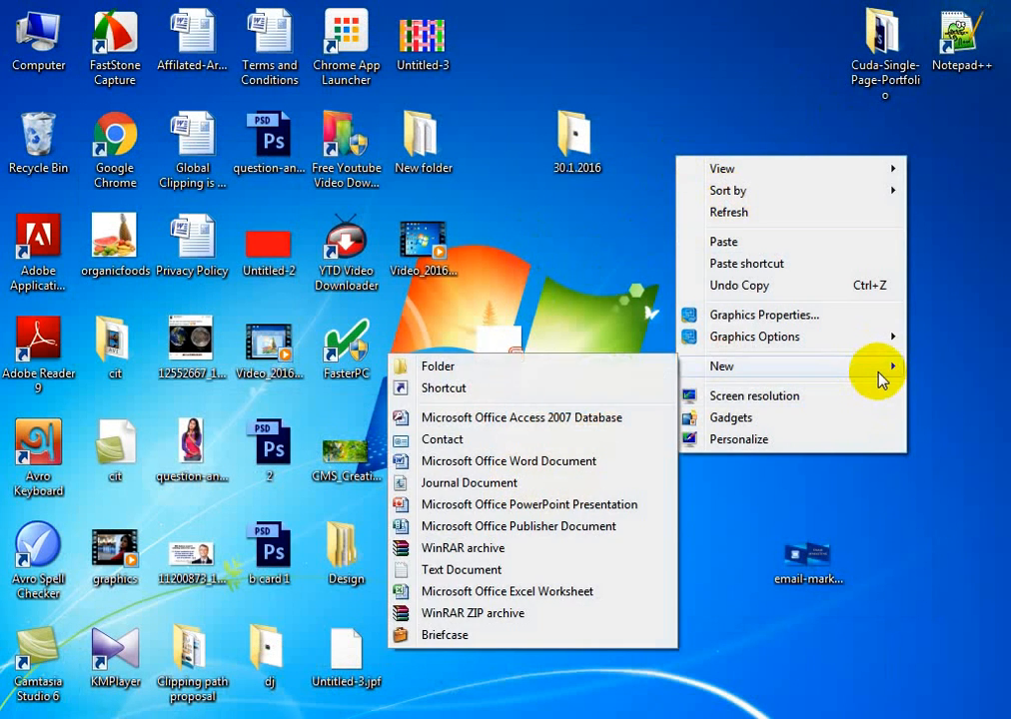
click(561, 367)
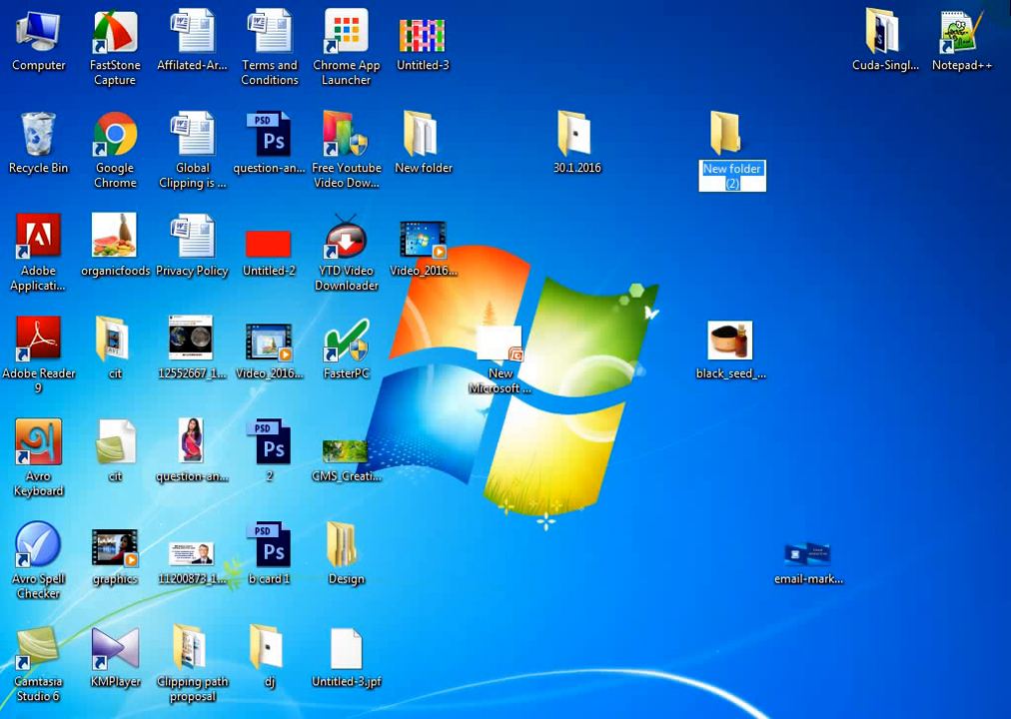
Try to name the new desktop folder 30/1/2016
text(30)
key(slash)
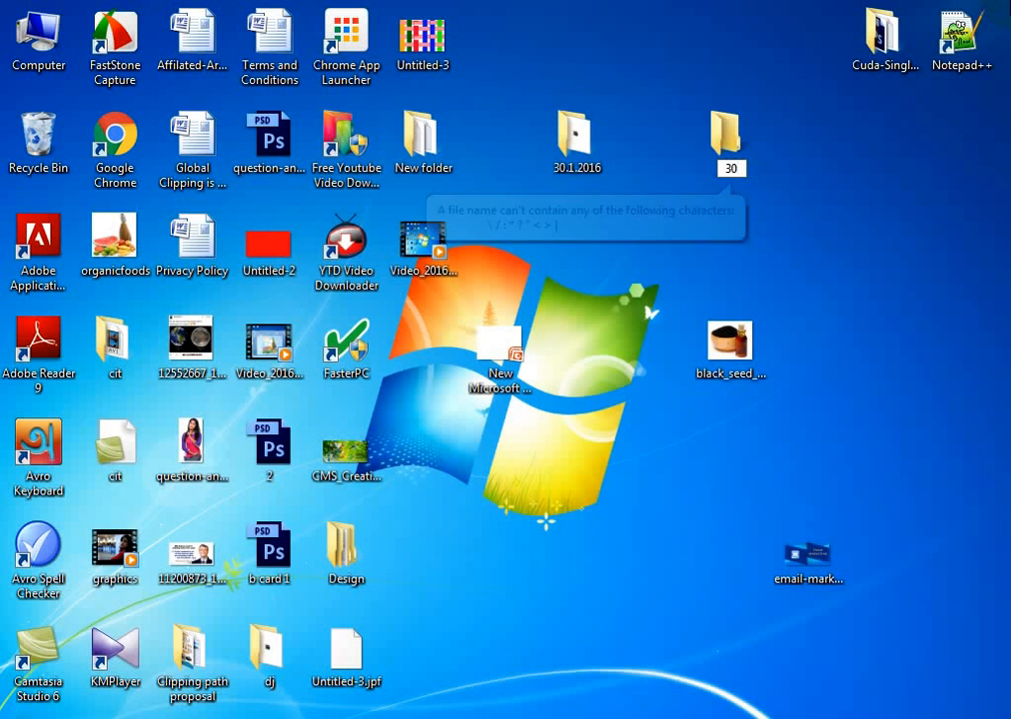
text(1)
key(slash)
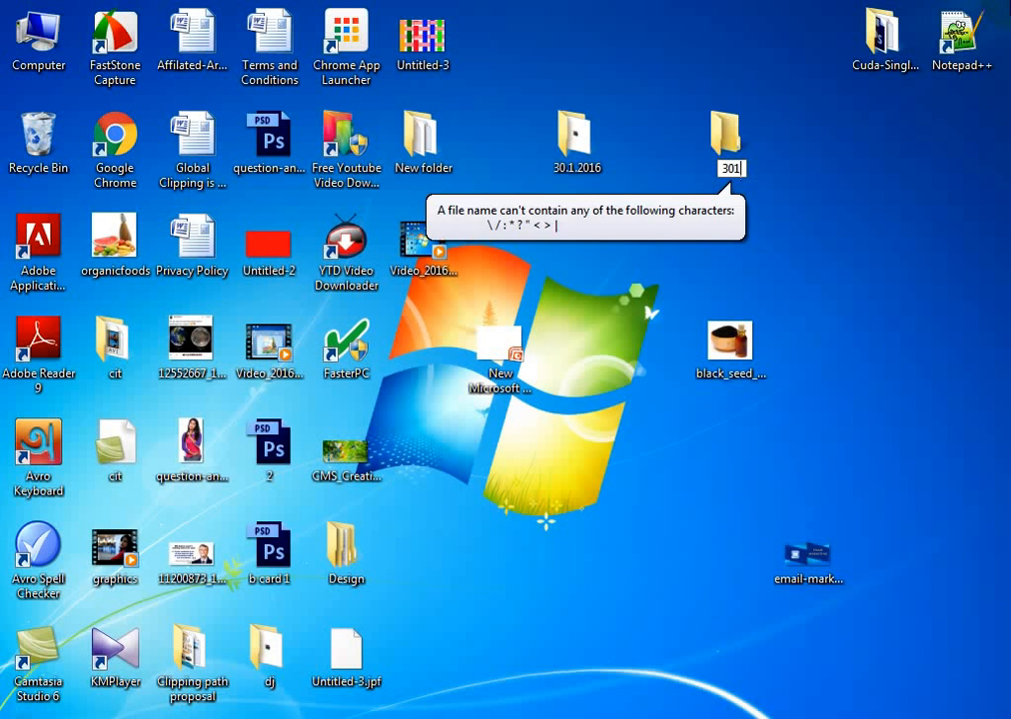
text(2016)
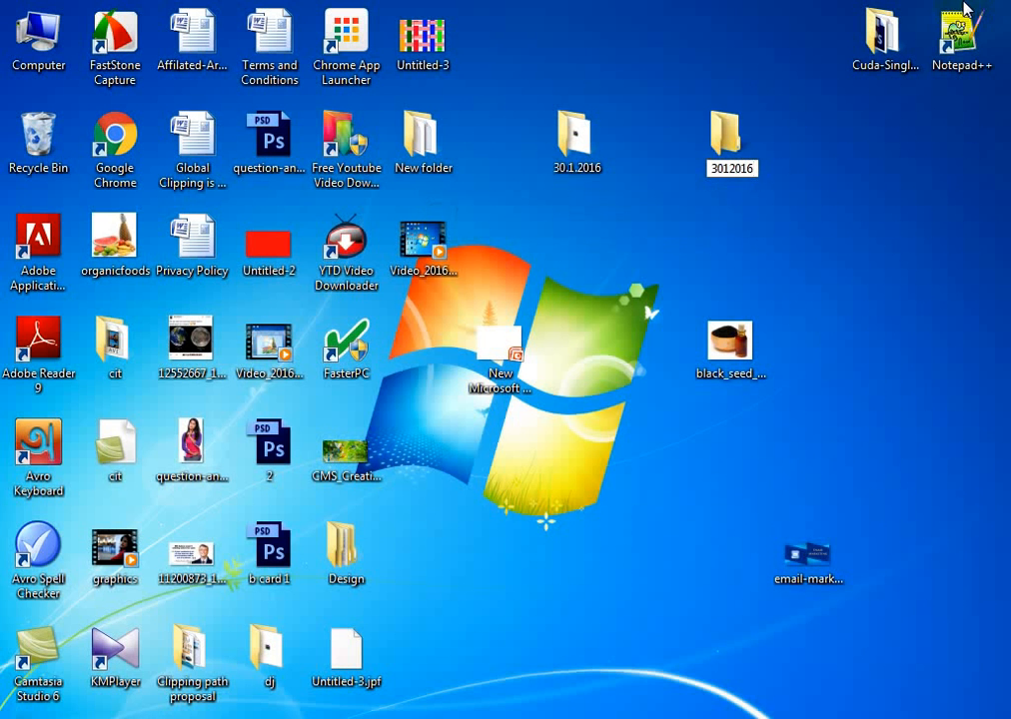
right_click(736, 170)
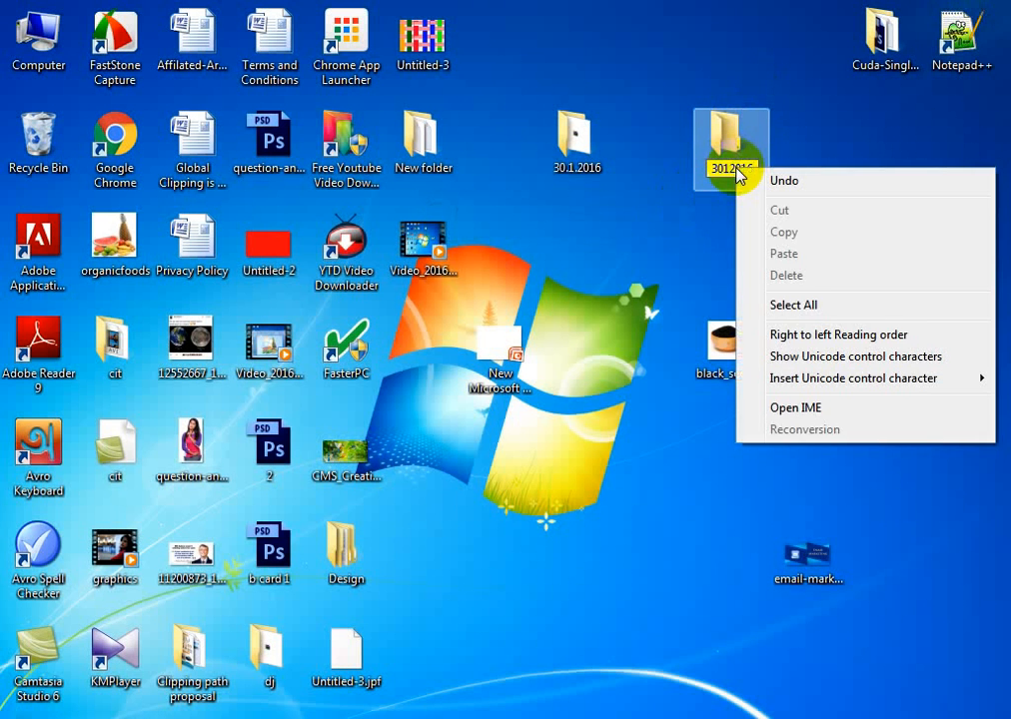
click(688, 203)
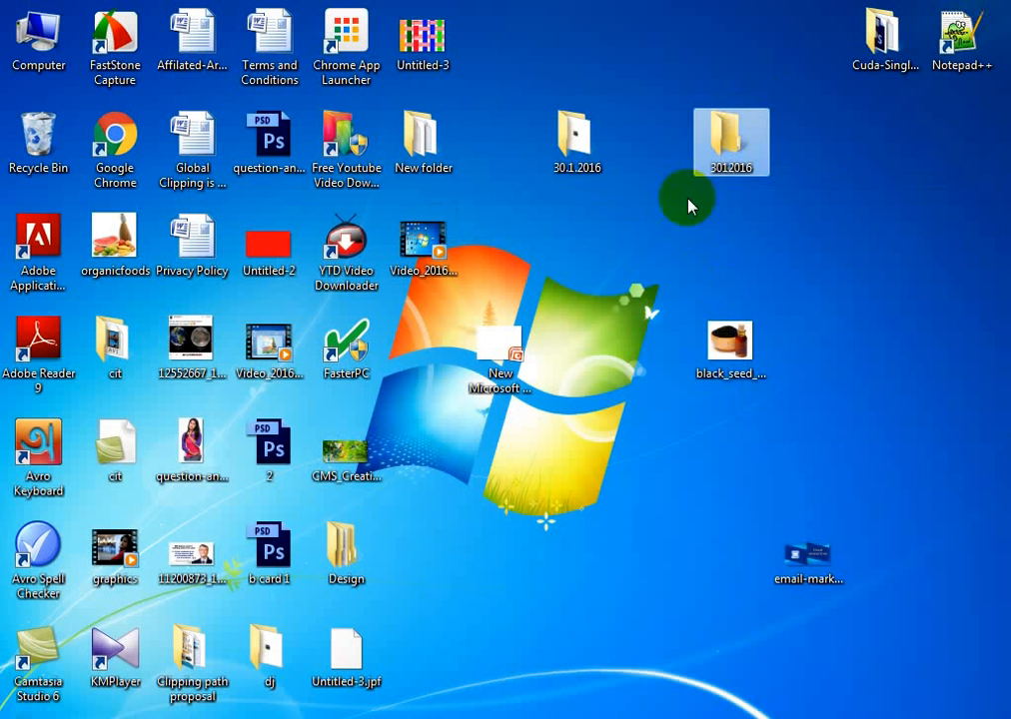
Rename the new desktop folder as 30.1.16
right_click(733, 163)
click(837, 551)
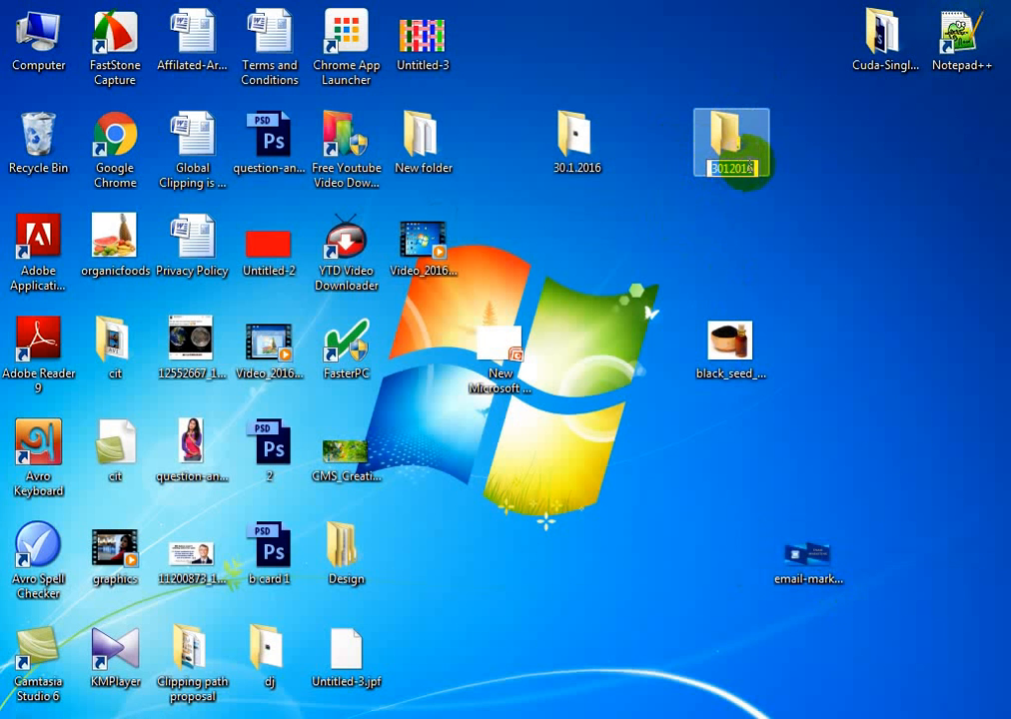
text(30)
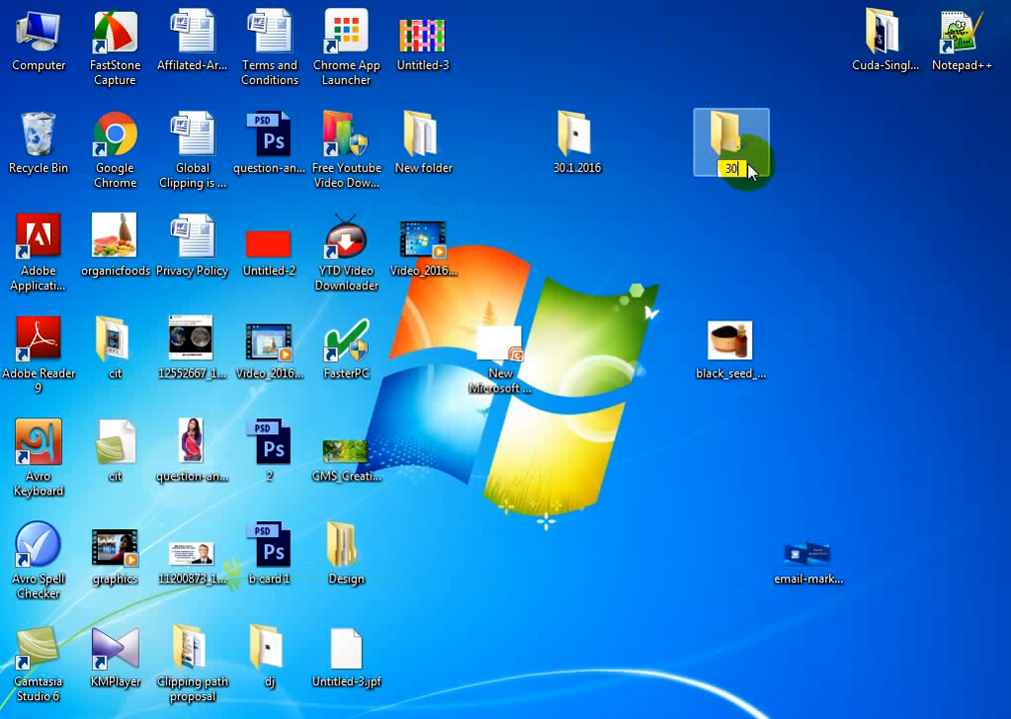
text(.1.16)
Open the 30.1.16 folder in a maximised window and create a subfolder named images
double_click(744, 148)
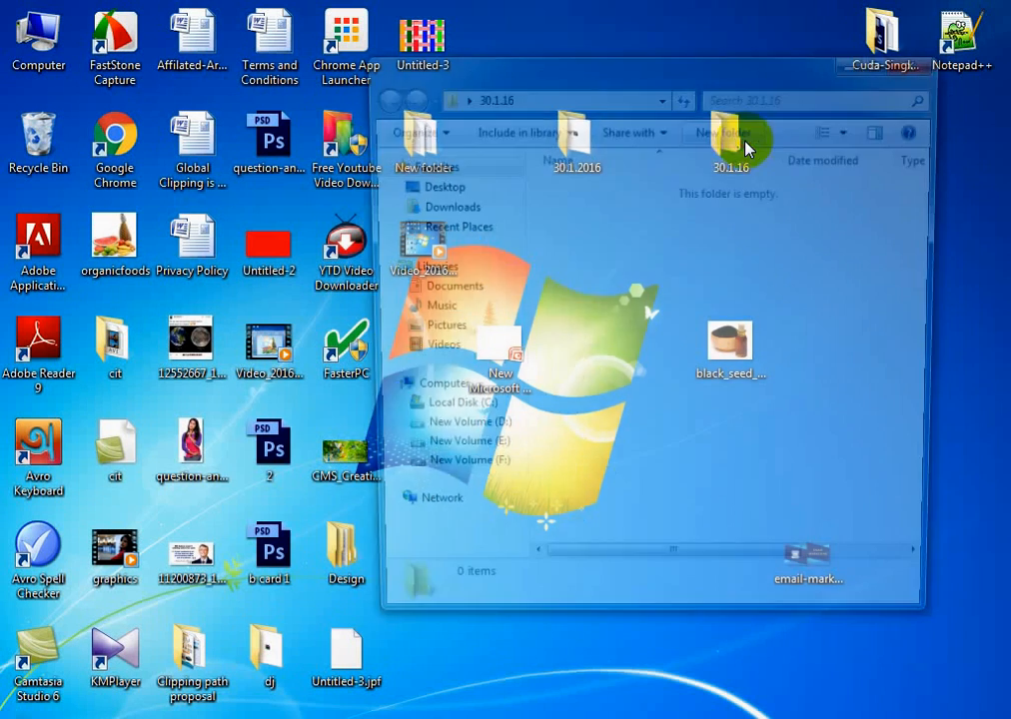
click(887, 63)
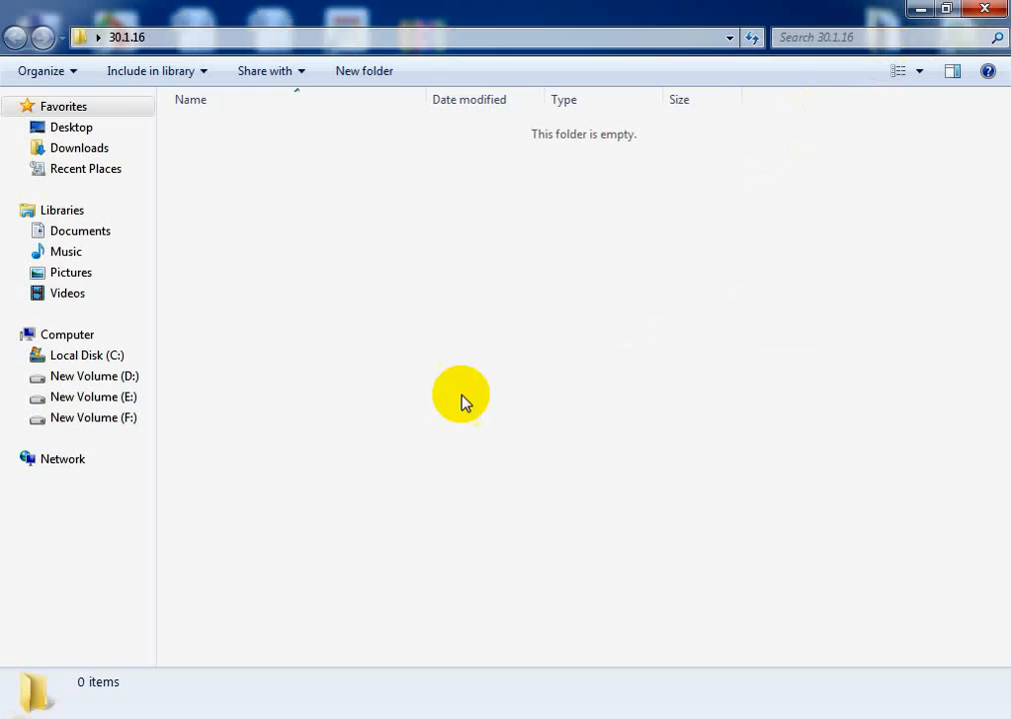
right_click(226, 181)
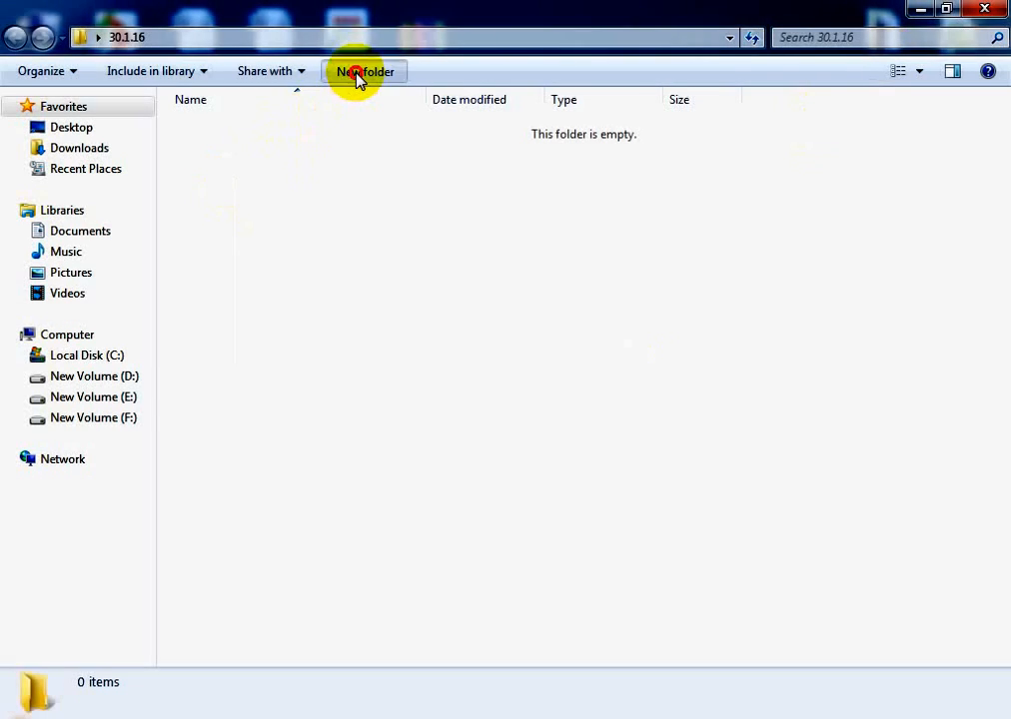
click(354, 75)
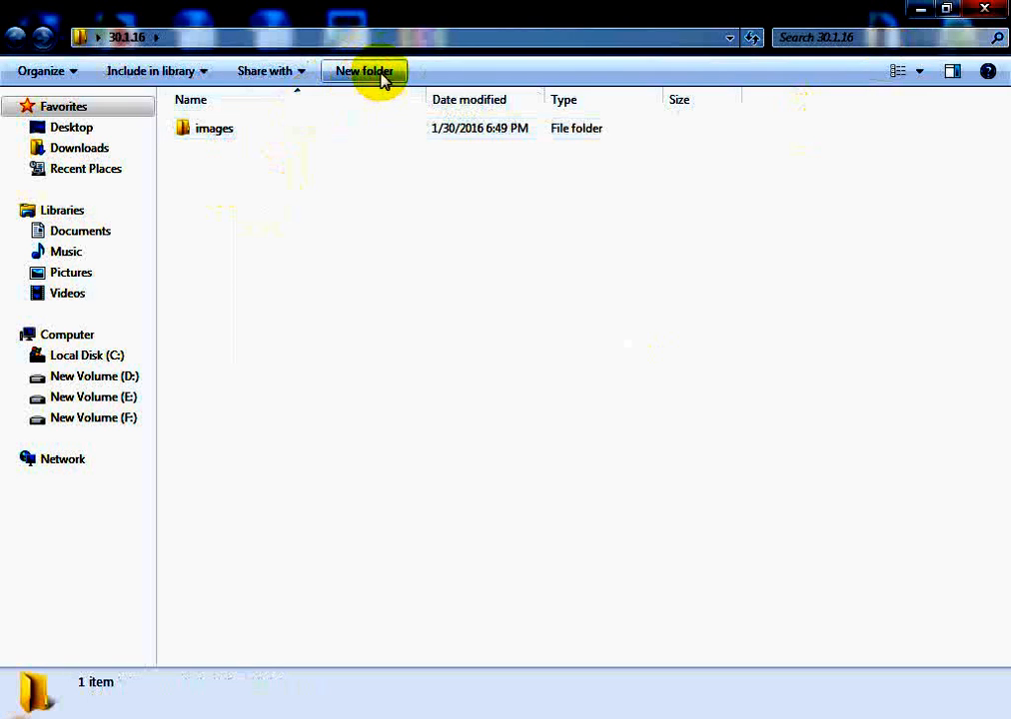
Create a second subfolder named css in the 30.1.16 folder
click(381, 74)
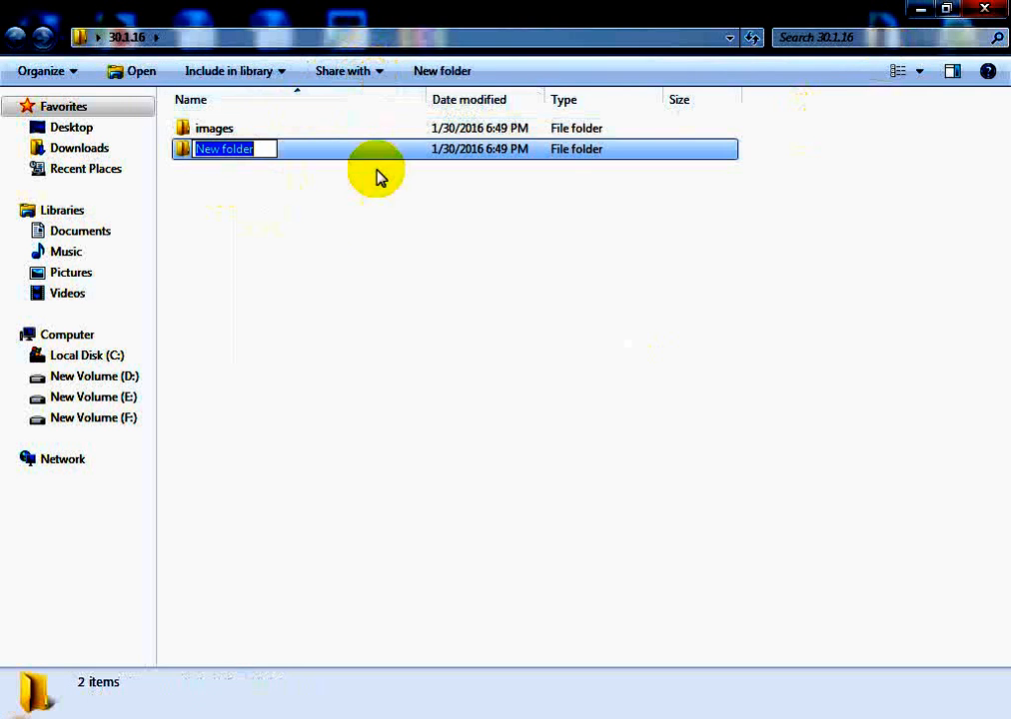
text(css)
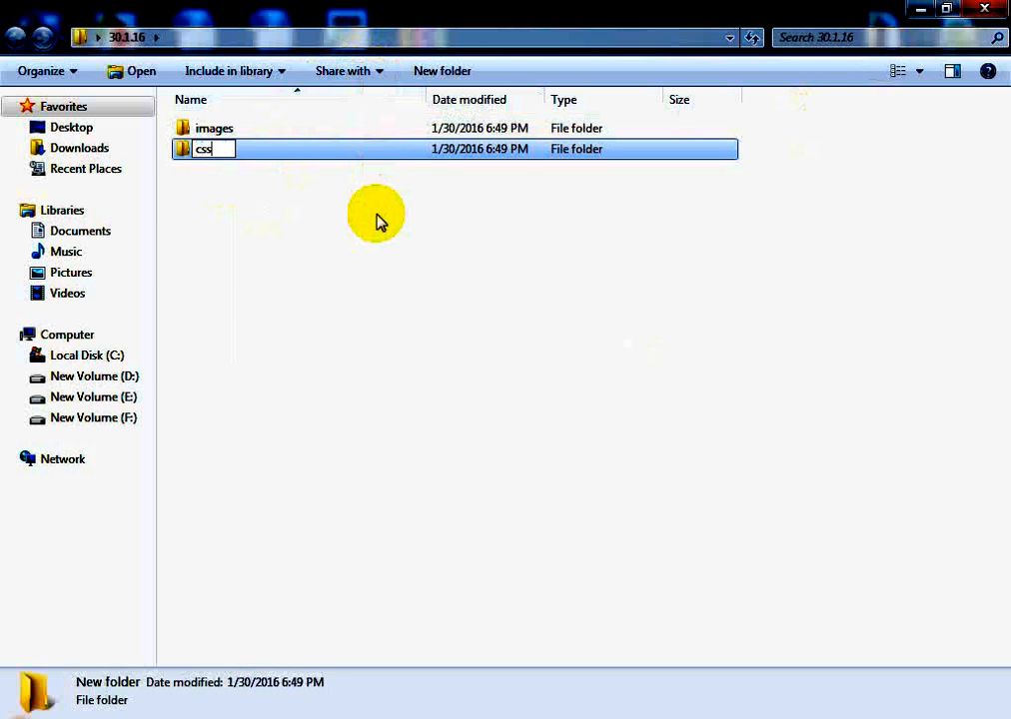
key(Return)
click(379, 221)
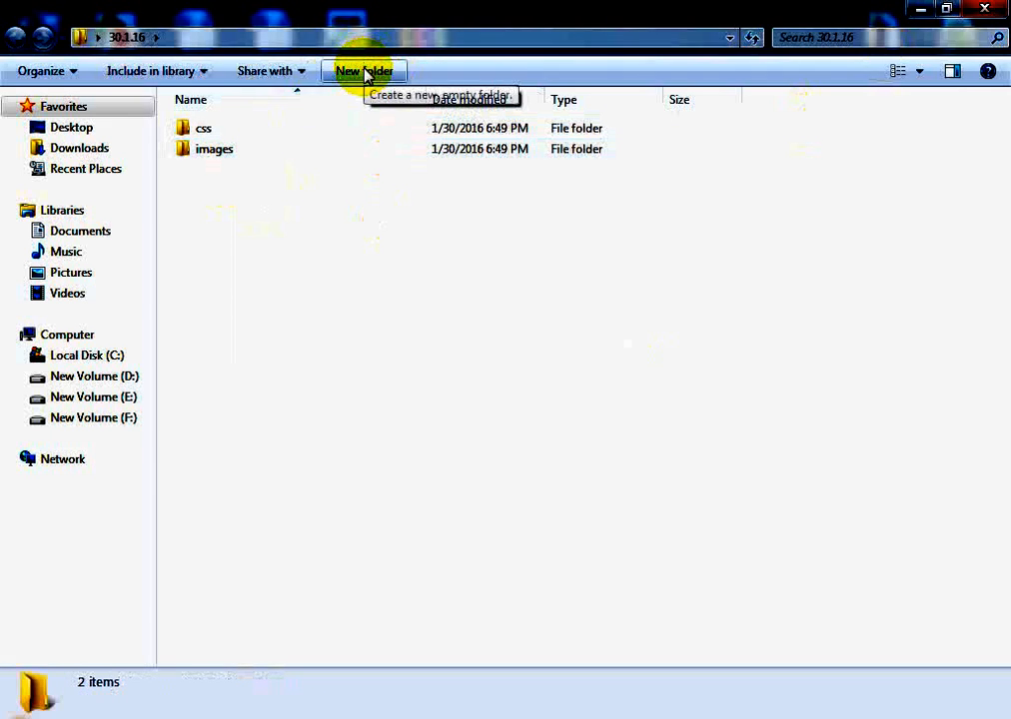
Create a third subfolder named js in the 30.1.16 folder
click(365, 72)
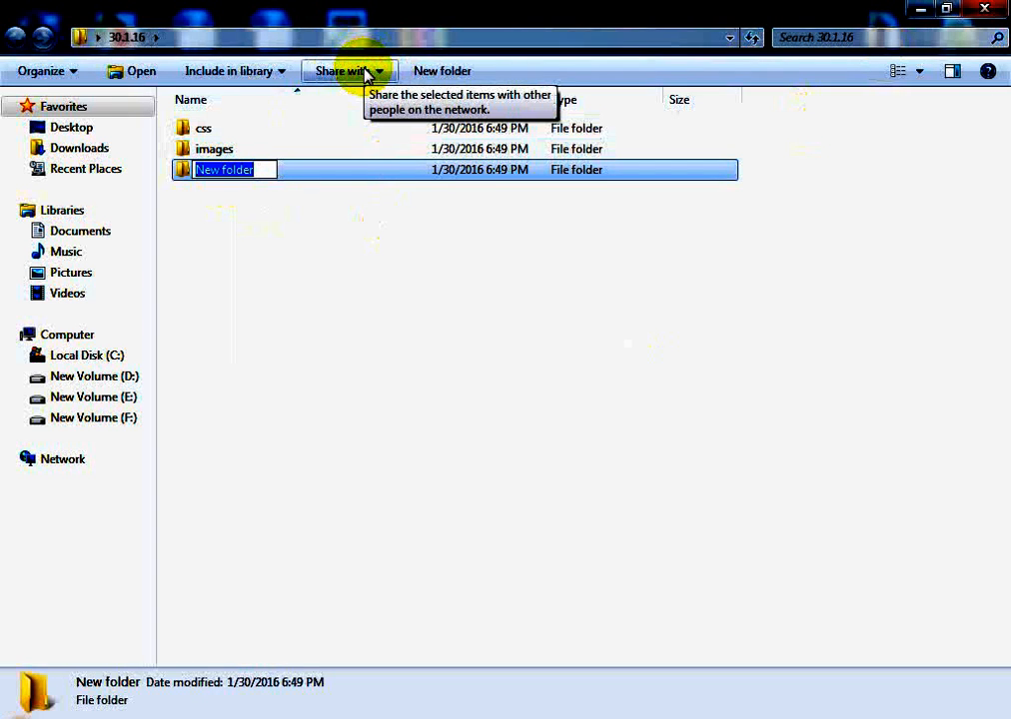
text(j)
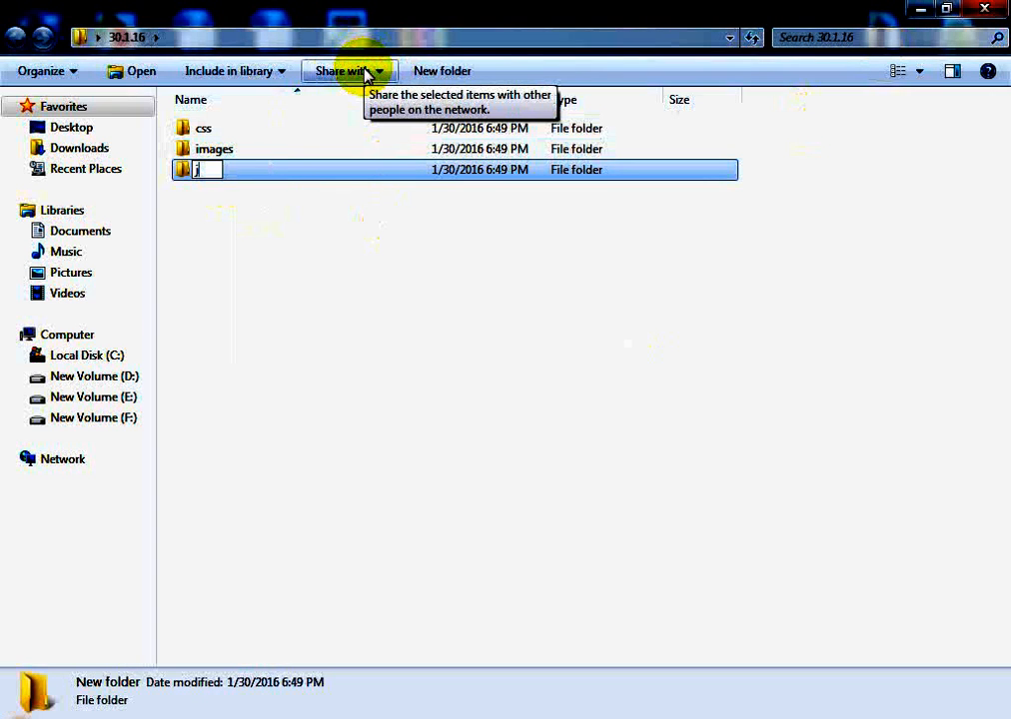
text(s)
key(Return)
click(288, 303)
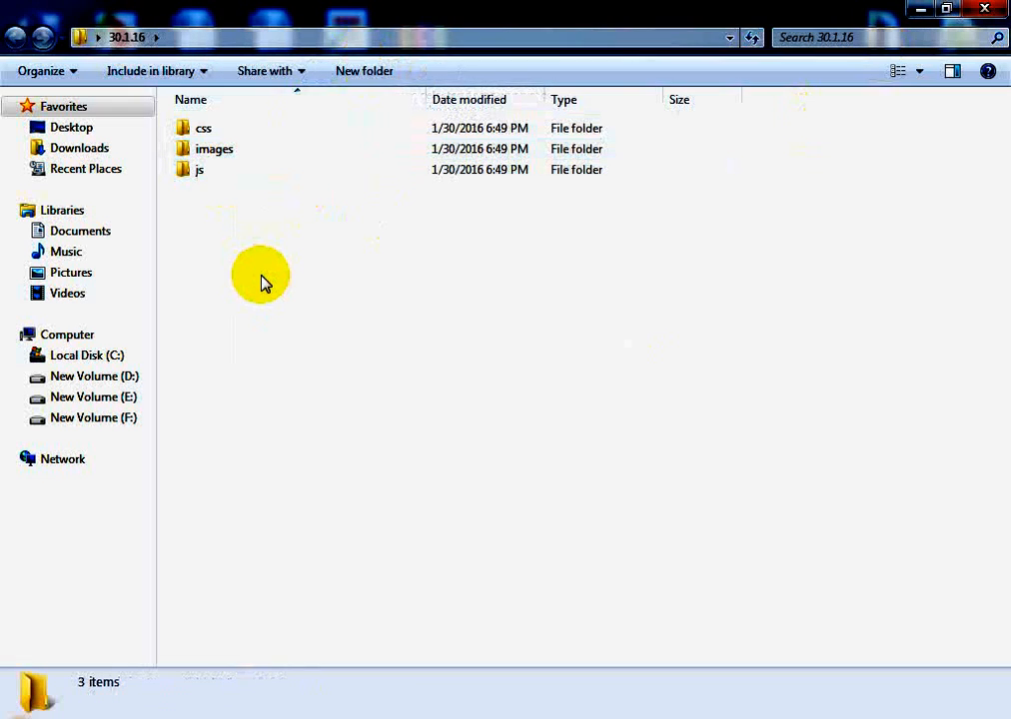
Create a new text document named index.html in the 30.1.16 folder
right_click(272, 237)
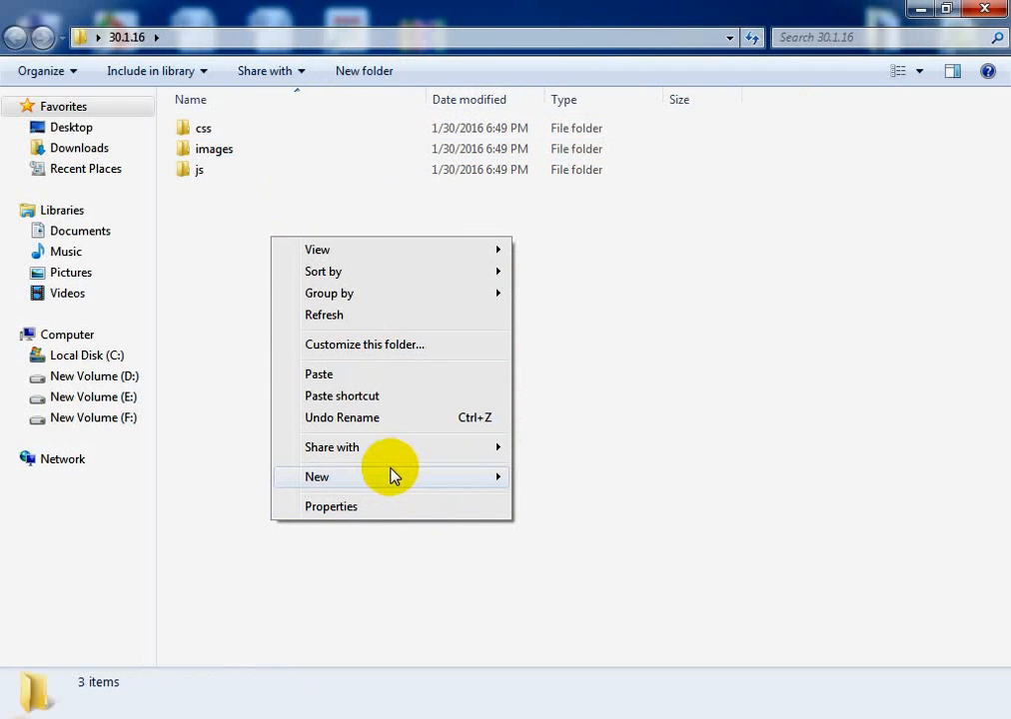
mouse_move(483, 495)
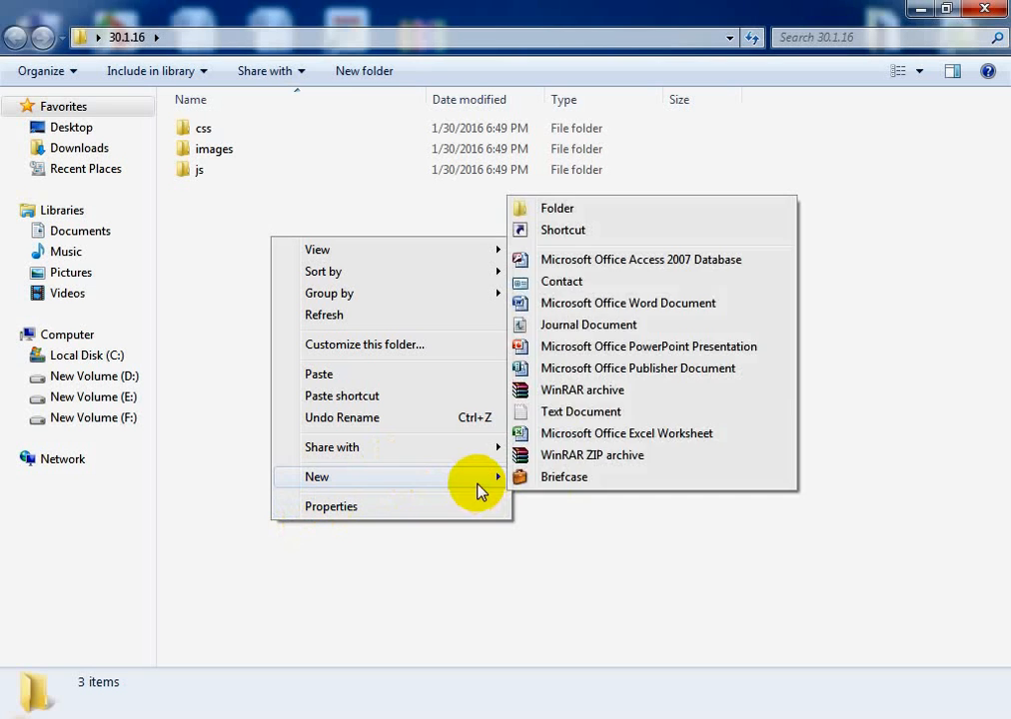
click(590, 413)
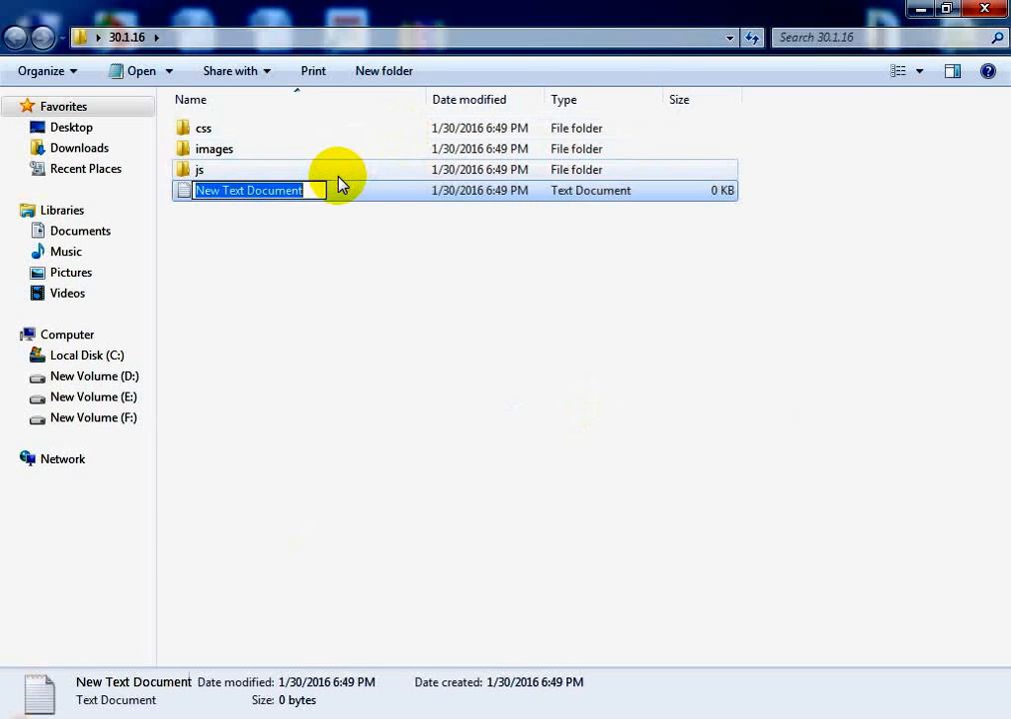
text(index)
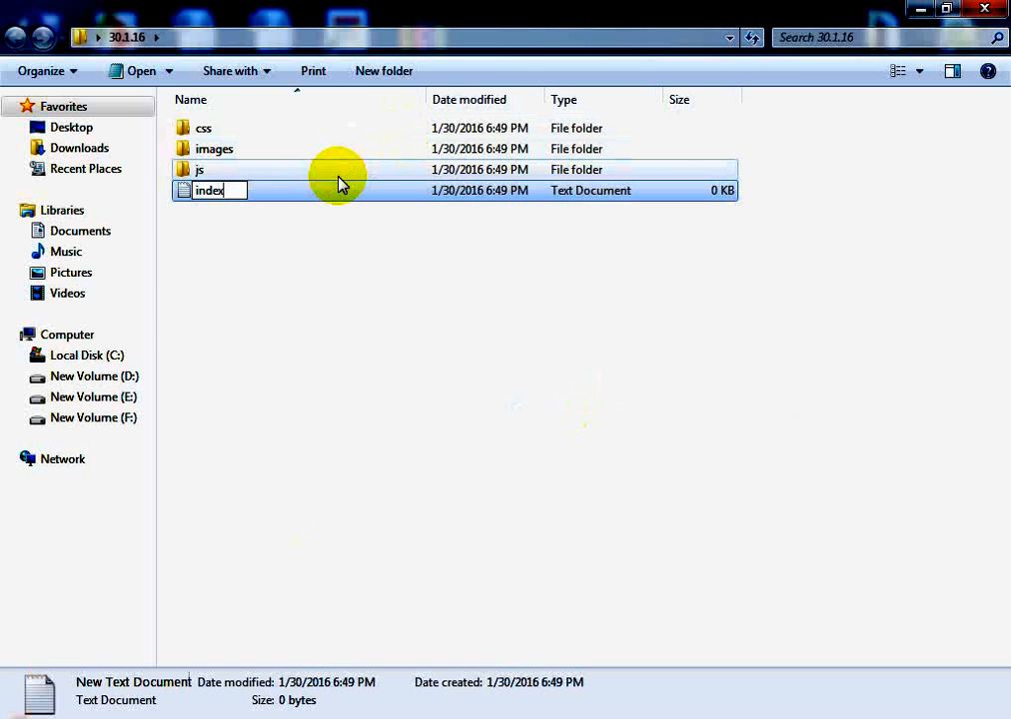
text(.html)
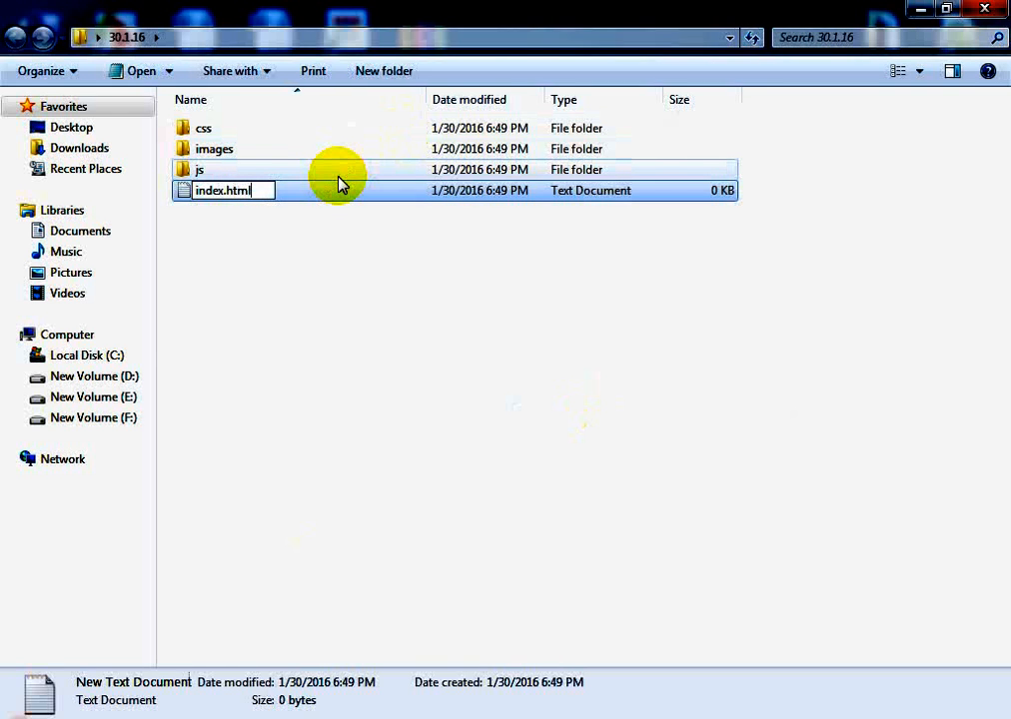
key(Return)
click(318, 303)
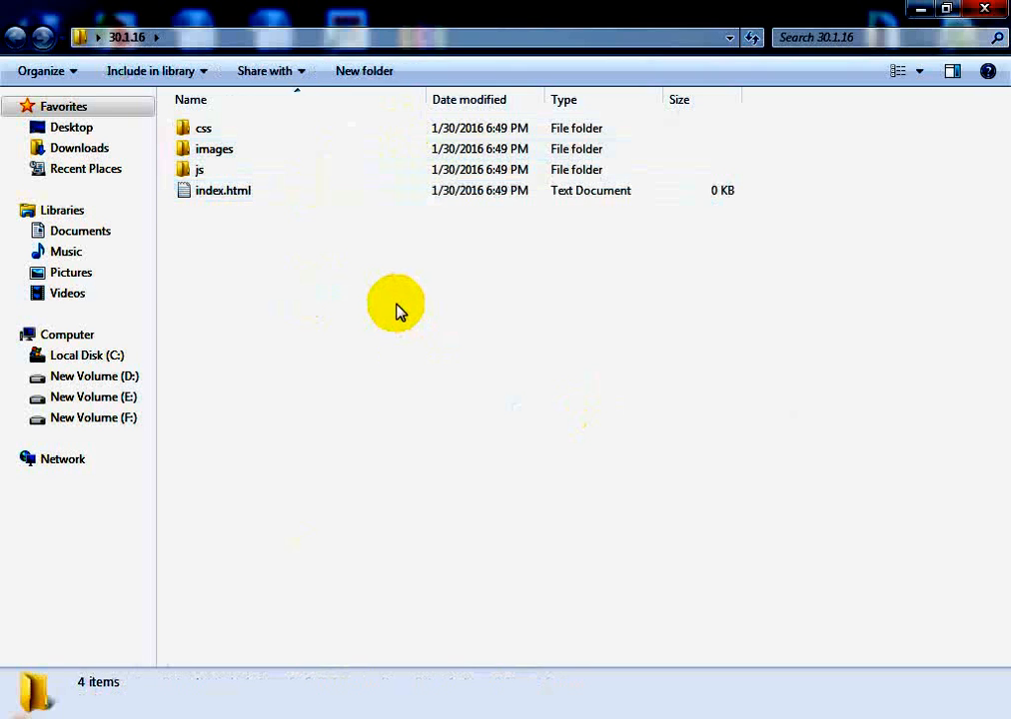
click(239, 195)
right_click(240, 194)
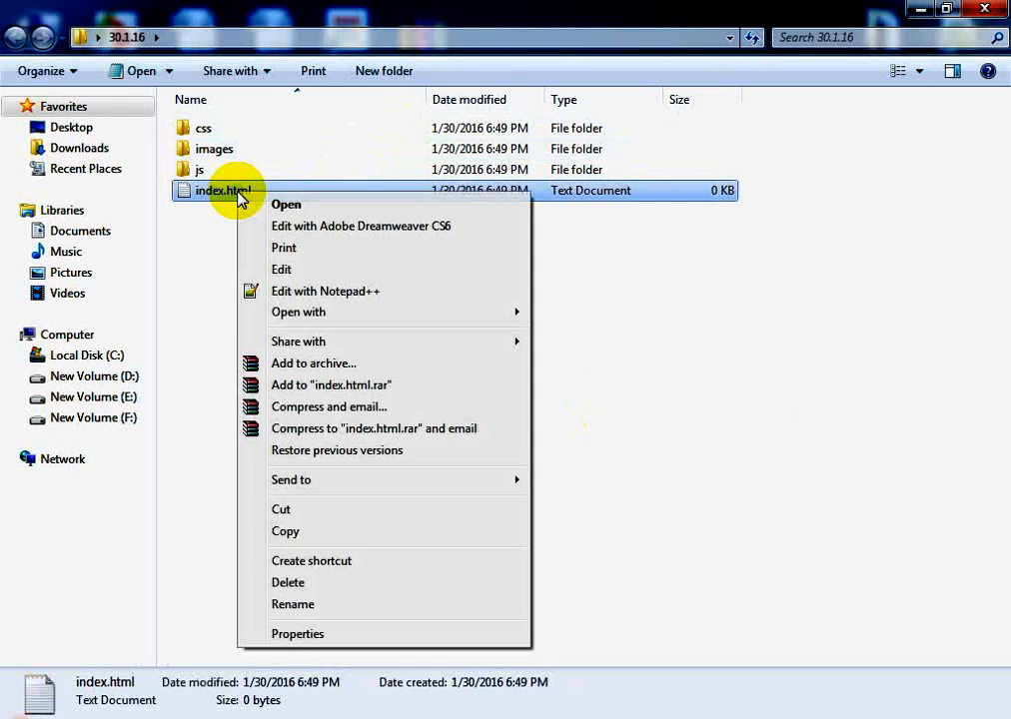
click(739, 360)
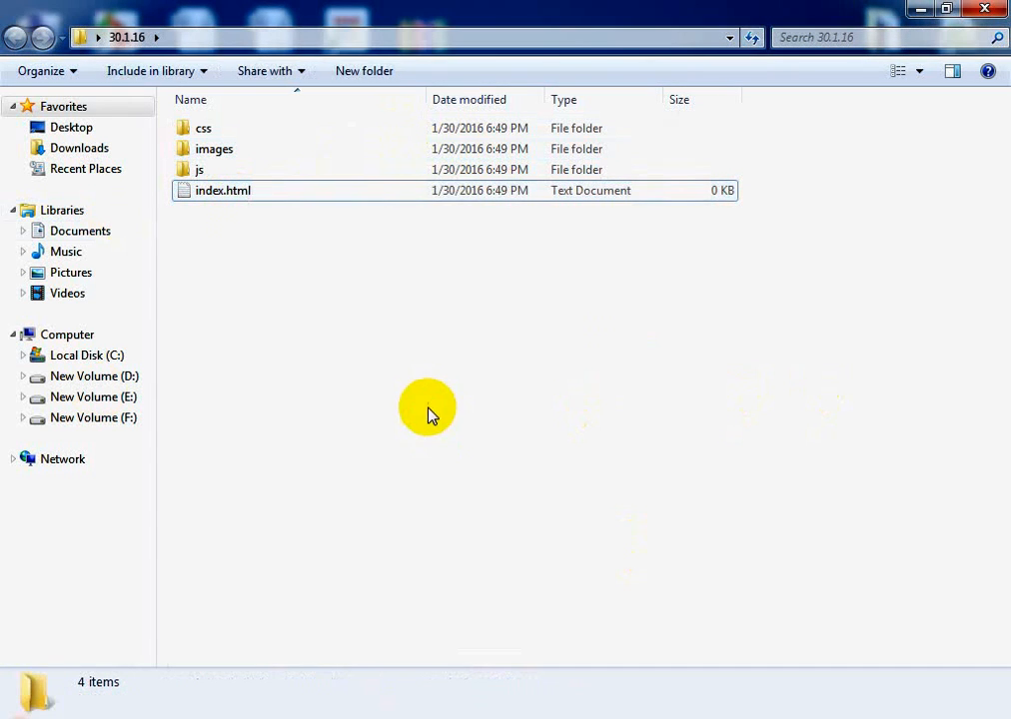
right_click(222, 195)
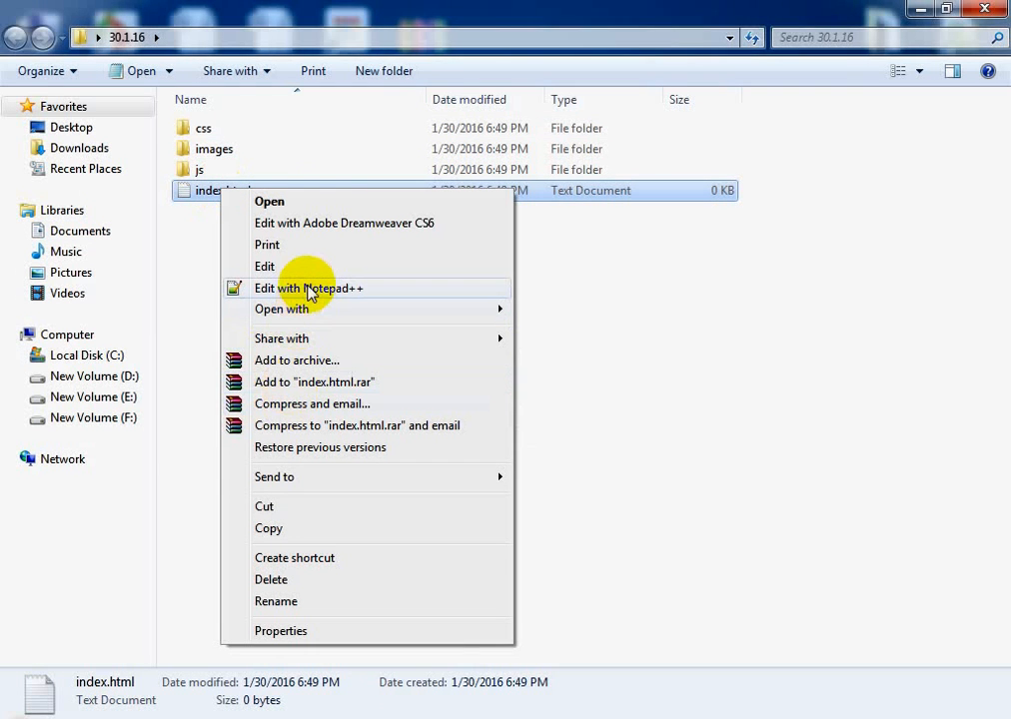
click(731, 356)
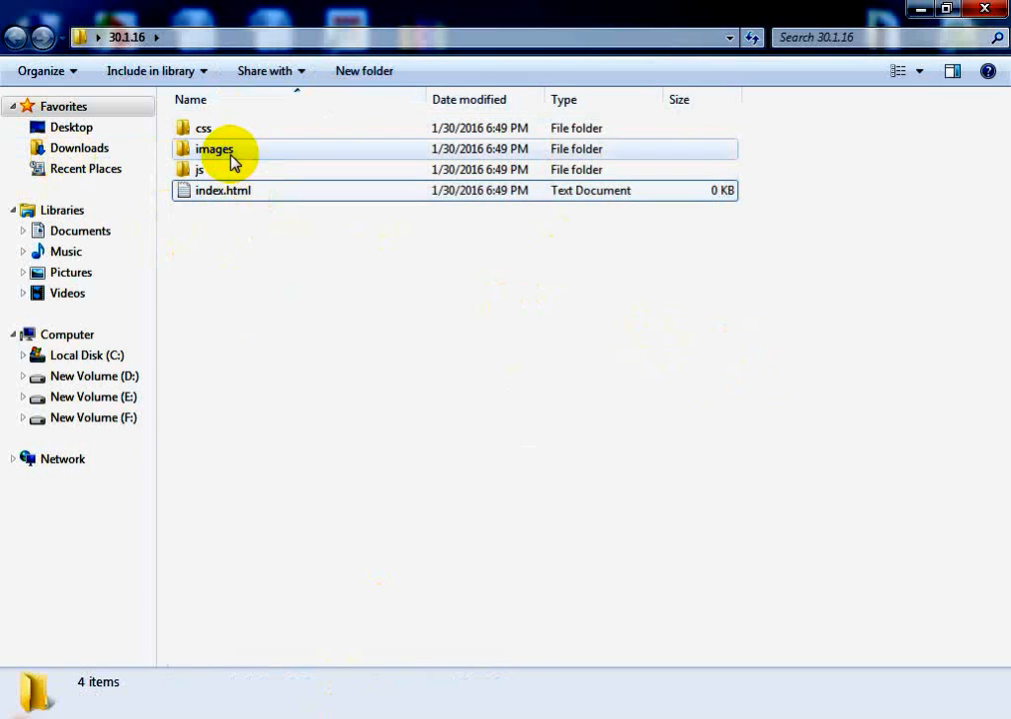
Switch to Photoshop and pick the layer of the Cuda logo directly from the canvas with the Move tool
click(390, 718)
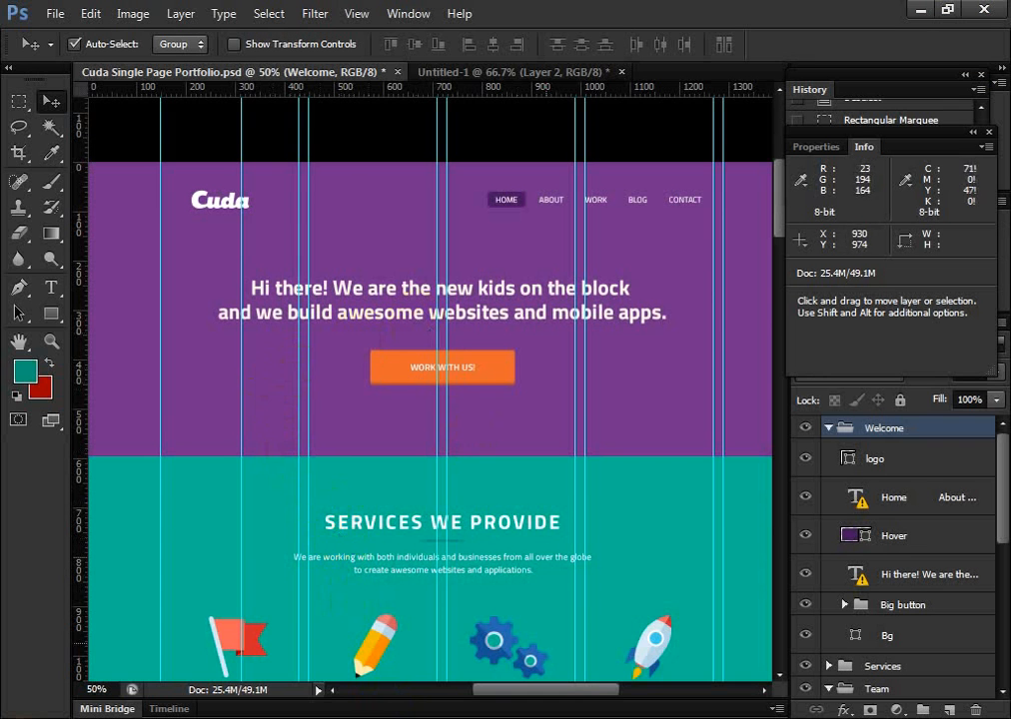
mouse_move(565, 691)
mouse_down()
mouse_move(511, 692)
mouse_move(575, 695)
mouse_move(560, 695)
mouse_up()
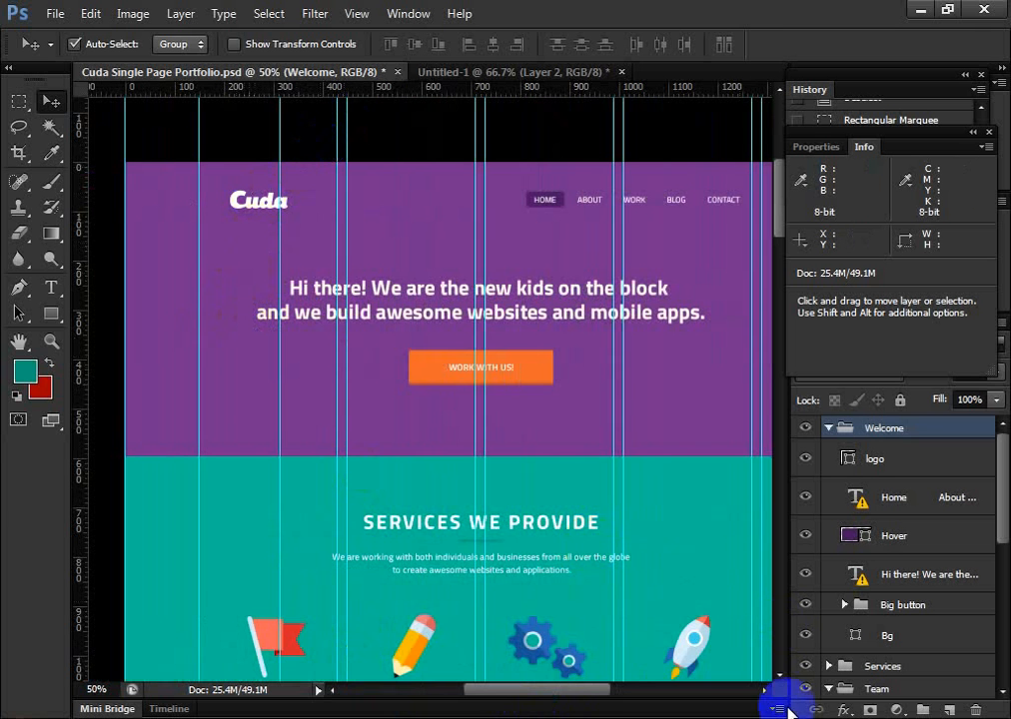
drag(545, 700, 566, 692)
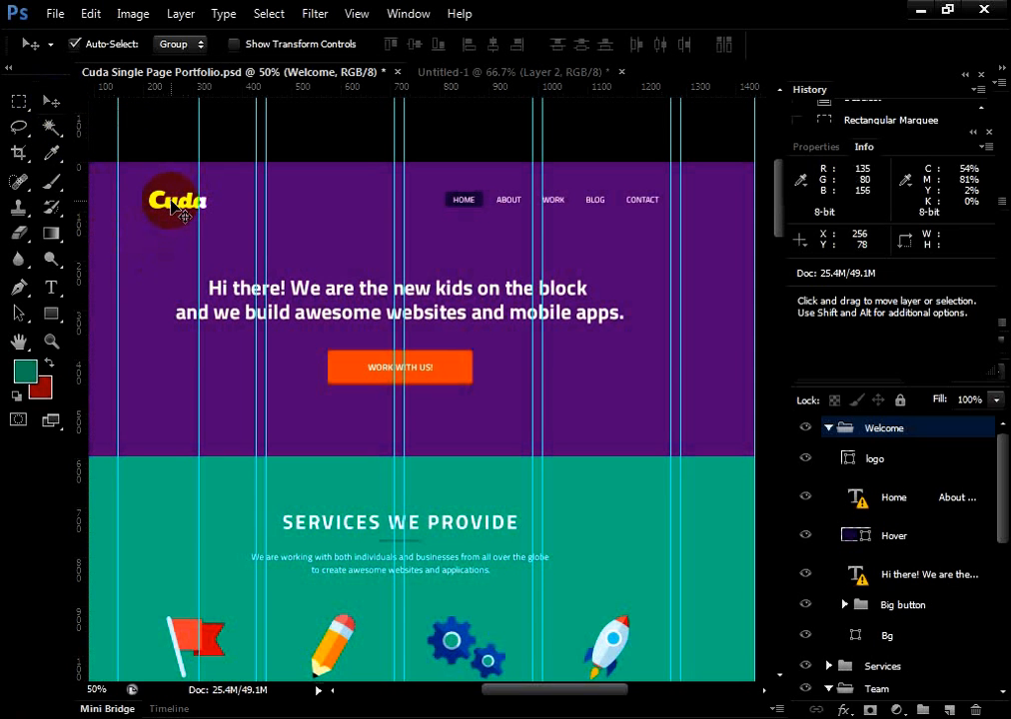
key(alt)
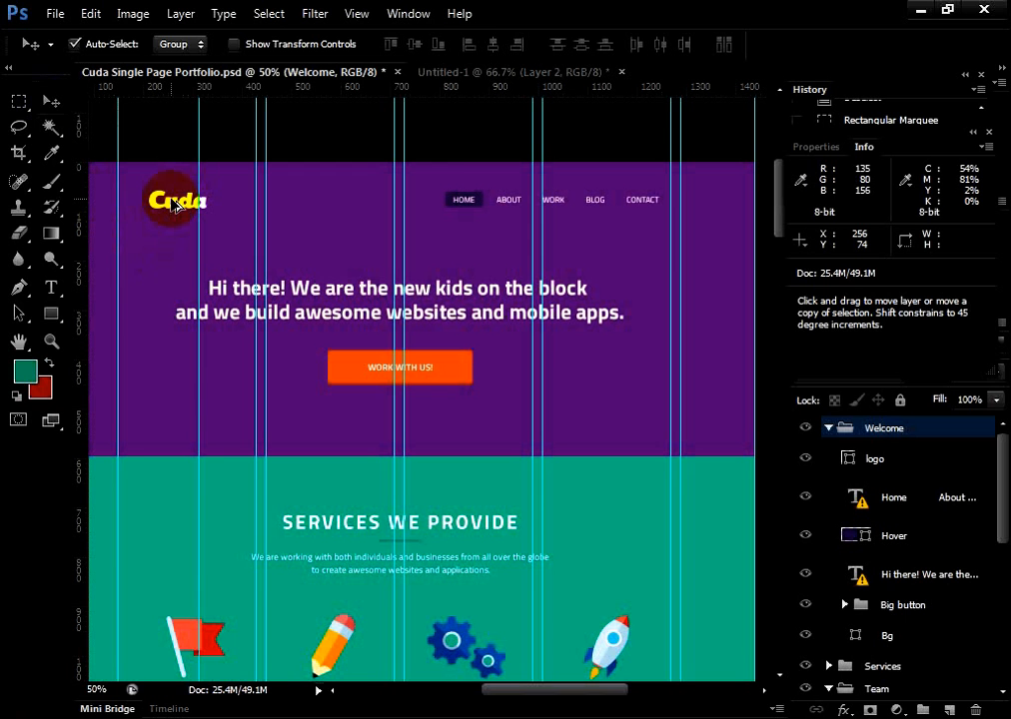
ctrl+click(174, 205)
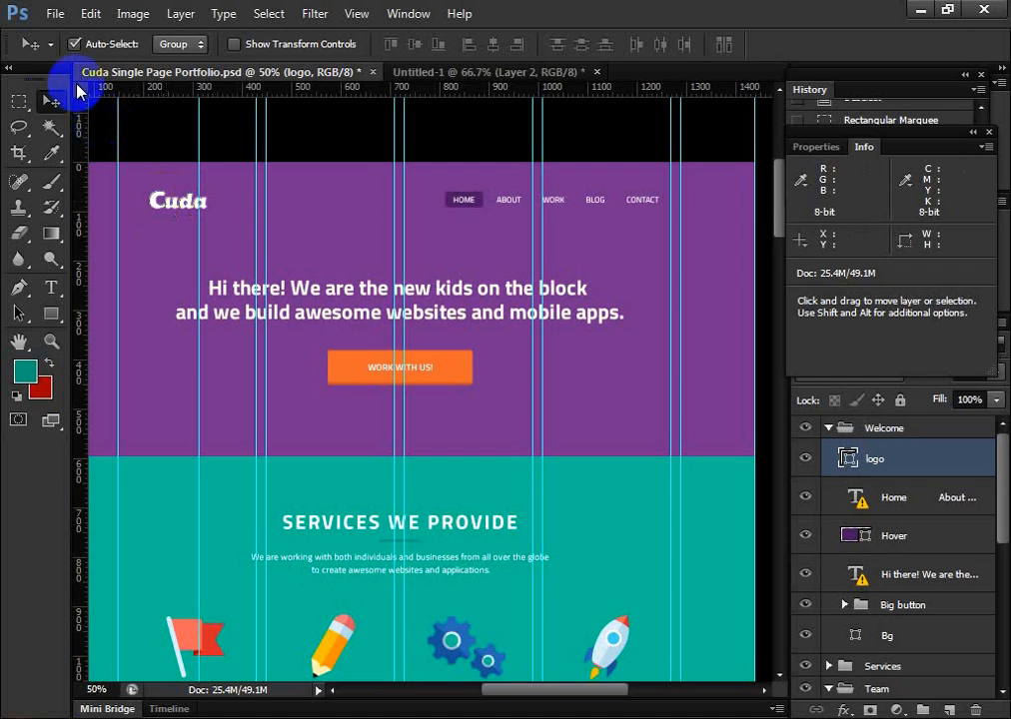
click(50, 102)
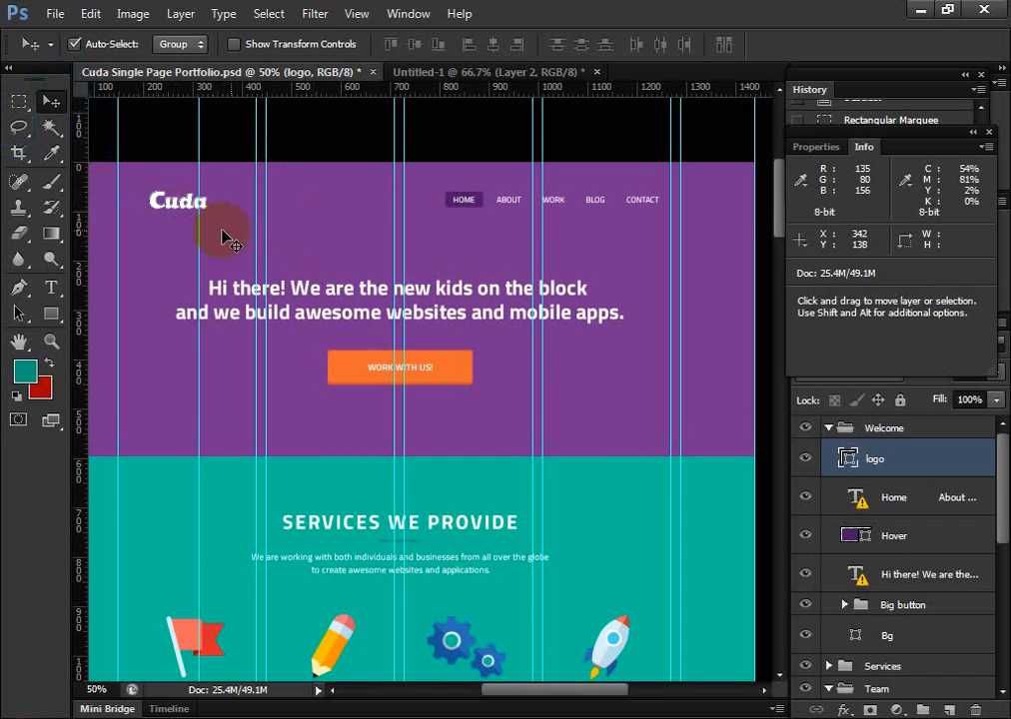
Revert the document to its opening history snapshot, Cuda Single Page Portfolio.psd
scroll(826, 86, up, 3)
scroll(856, 116, up, 7)
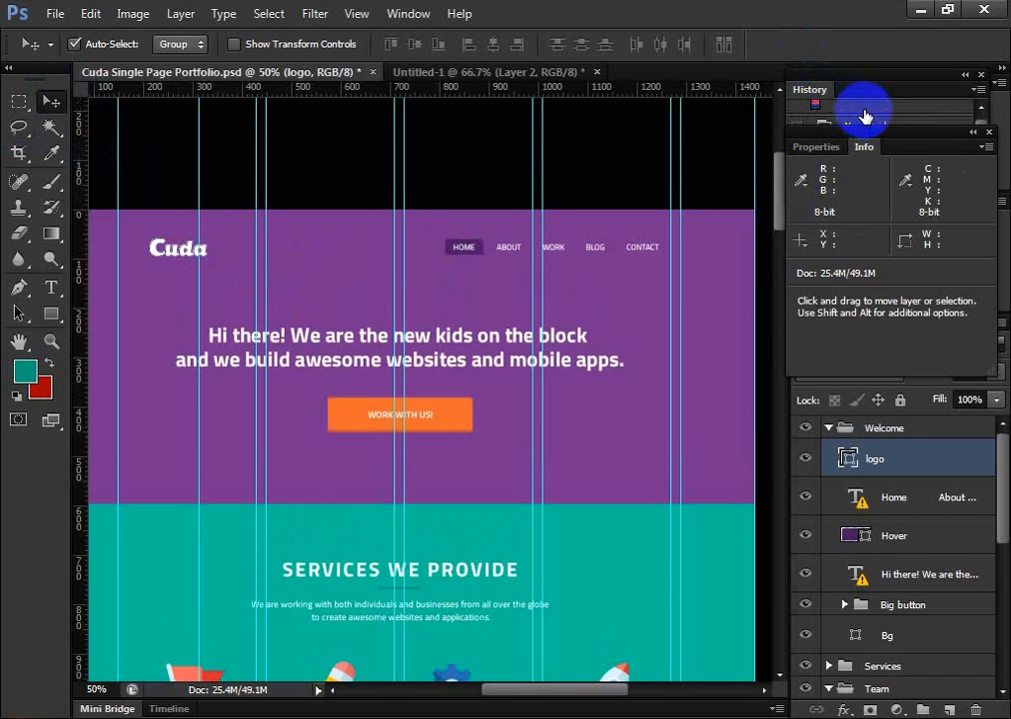
click(865, 118)
Select the Cuda logo's layer from the canvas twice, reverting to the document's opening snapshot each time
click(170, 249)
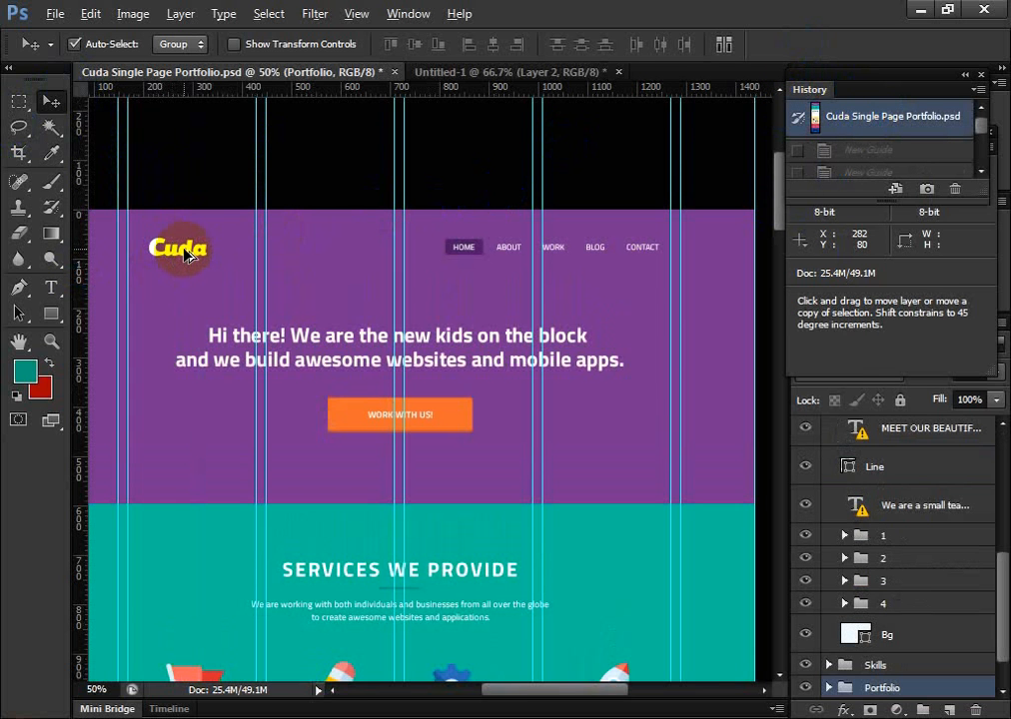
ctrl+click(188, 256)
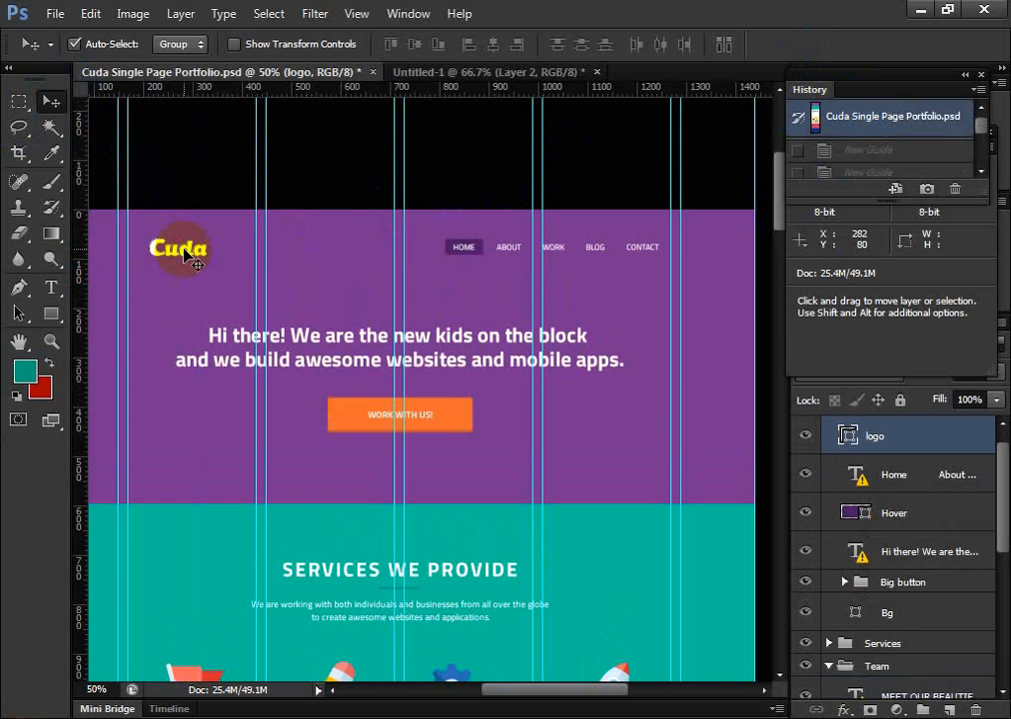
click(867, 112)
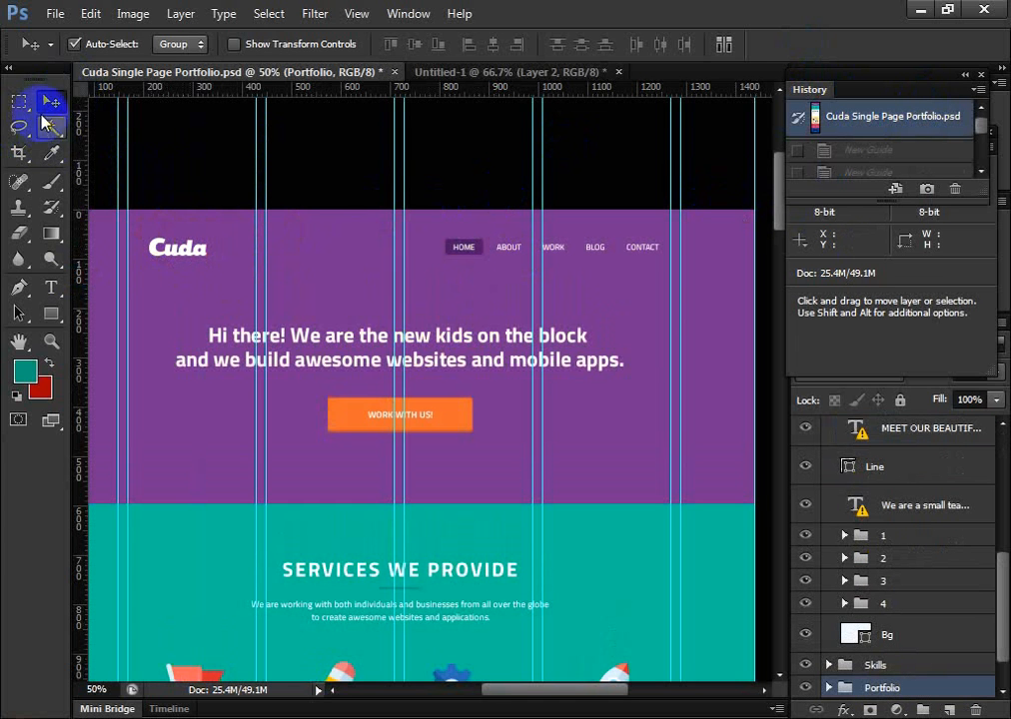
click(50, 101)
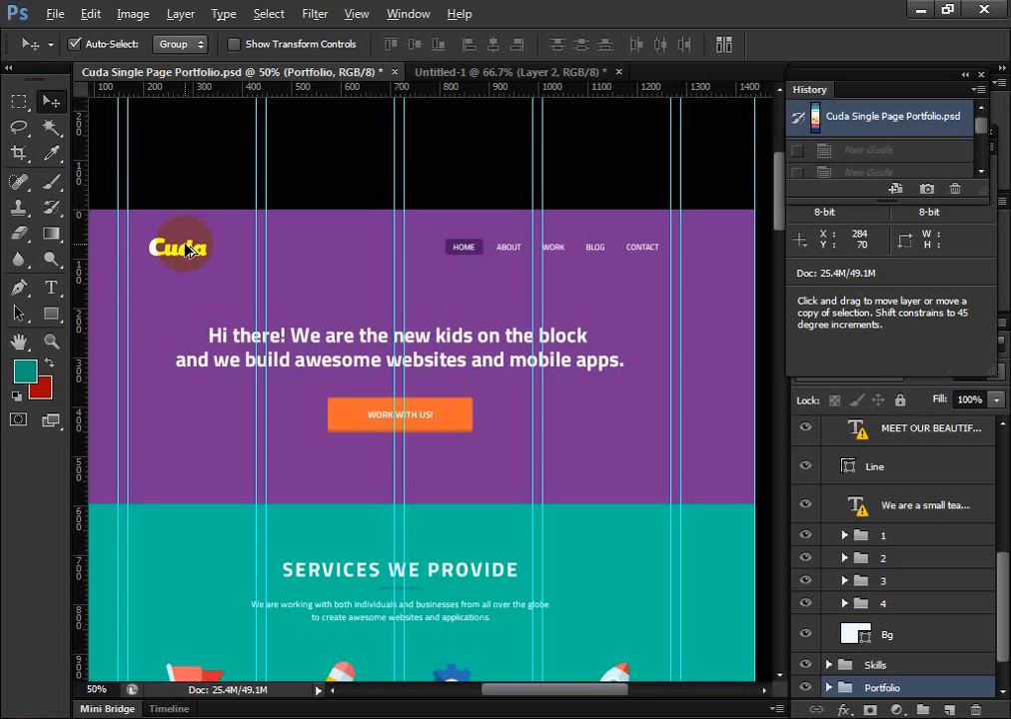
click(186, 250)
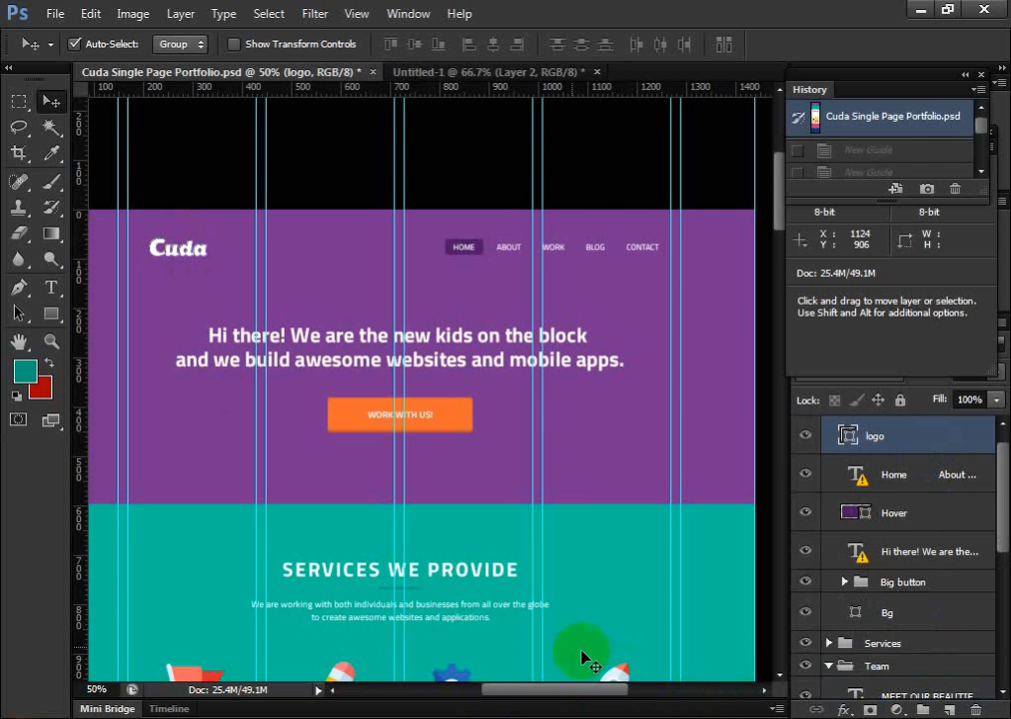
click(867, 120)
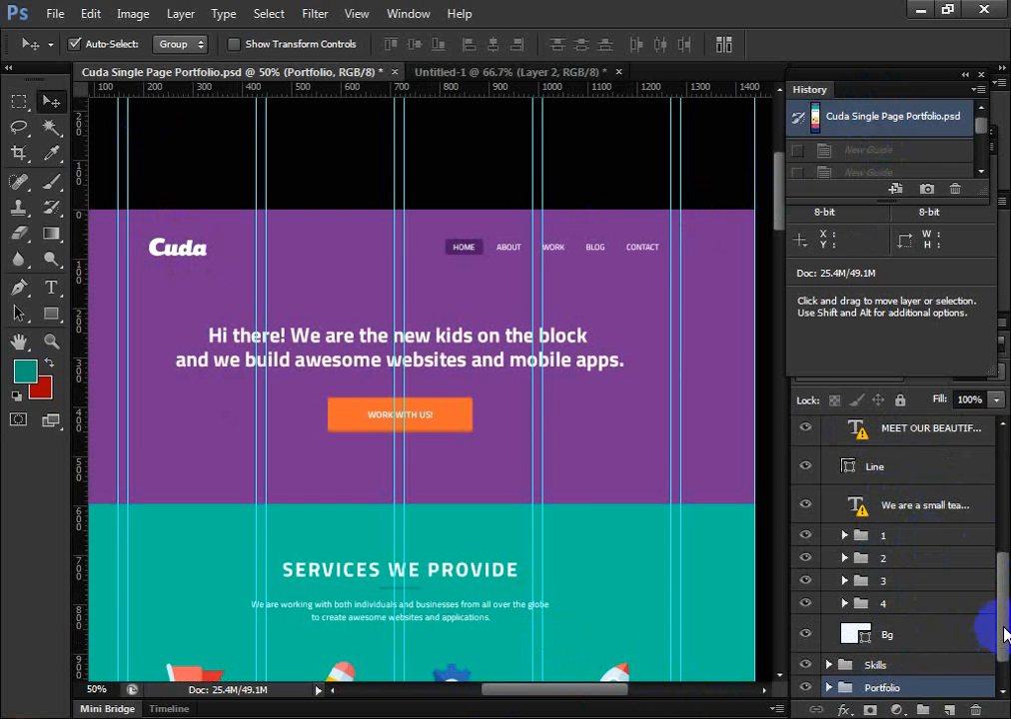
Look through the layer list and select the Cuda logo's layer from the canvas with the Move tool
drag(1004, 638, 1002, 694)
scroll(401, 665, down, 4)
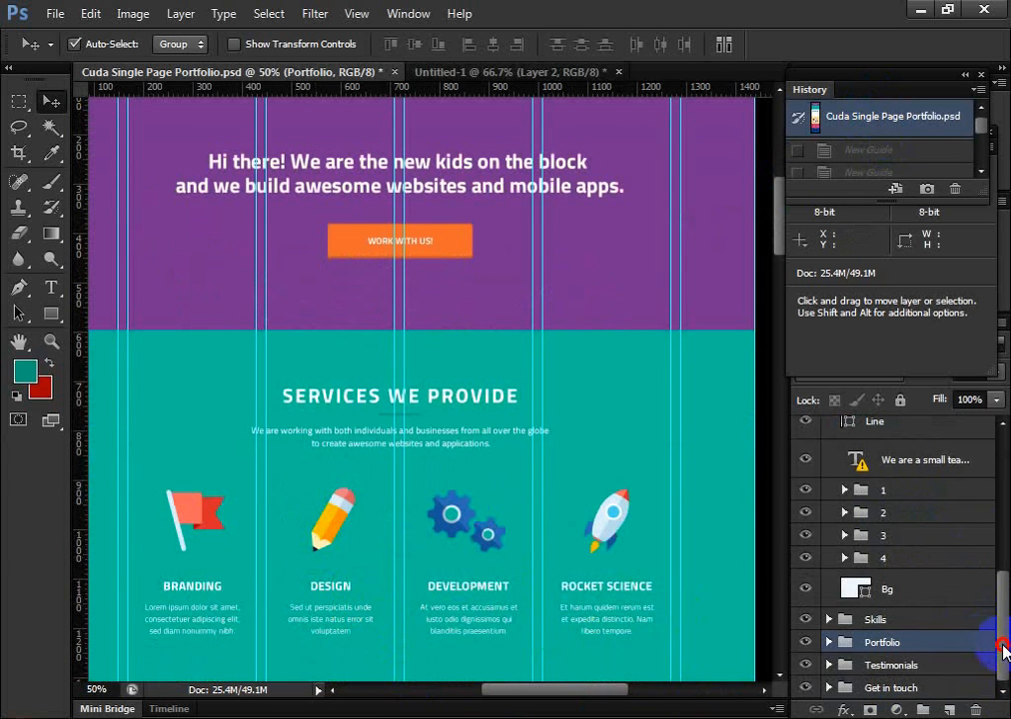
drag(998, 648, 994, 694)
scroll(955, 571, up, 5)
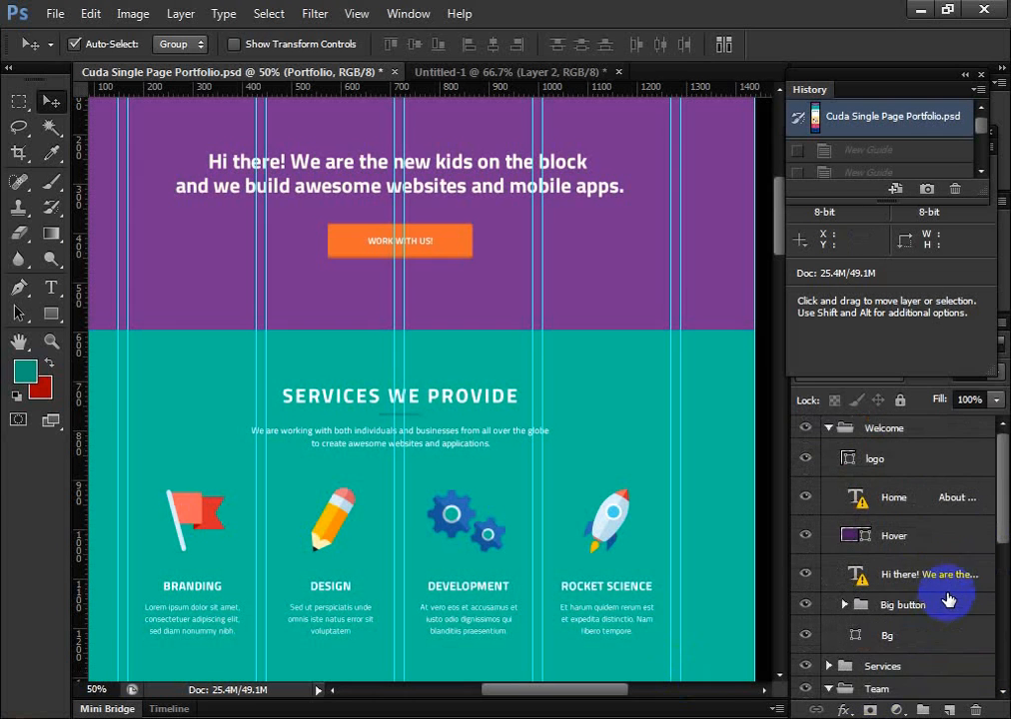
scroll(402, 361, up, 4)
scroll(80, 250, down, 1)
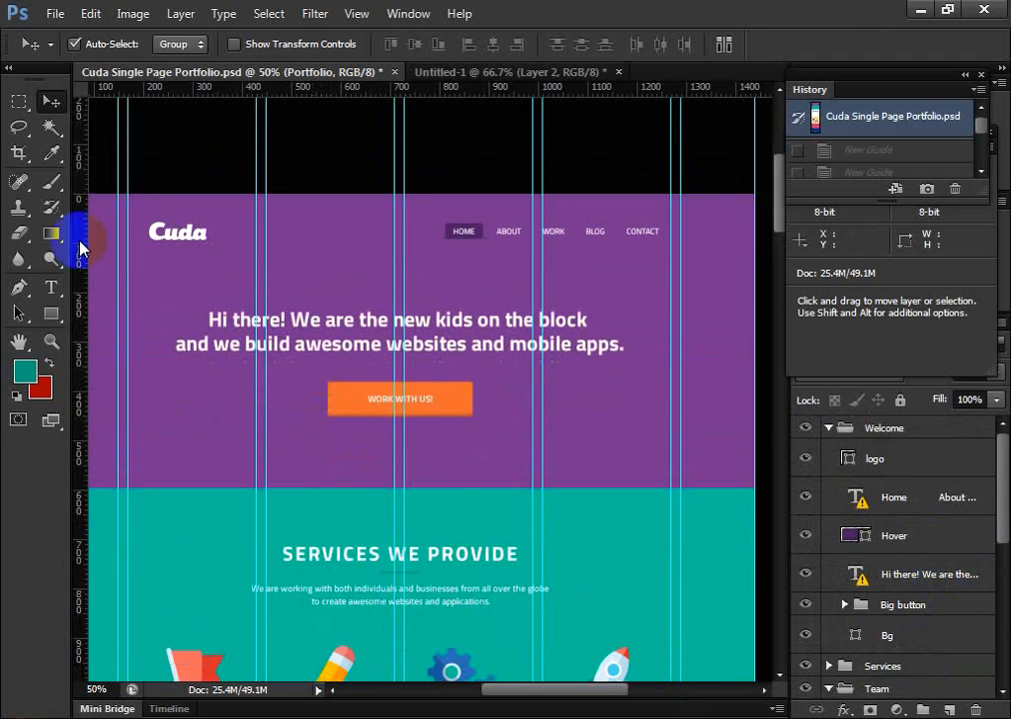
click(50, 99)
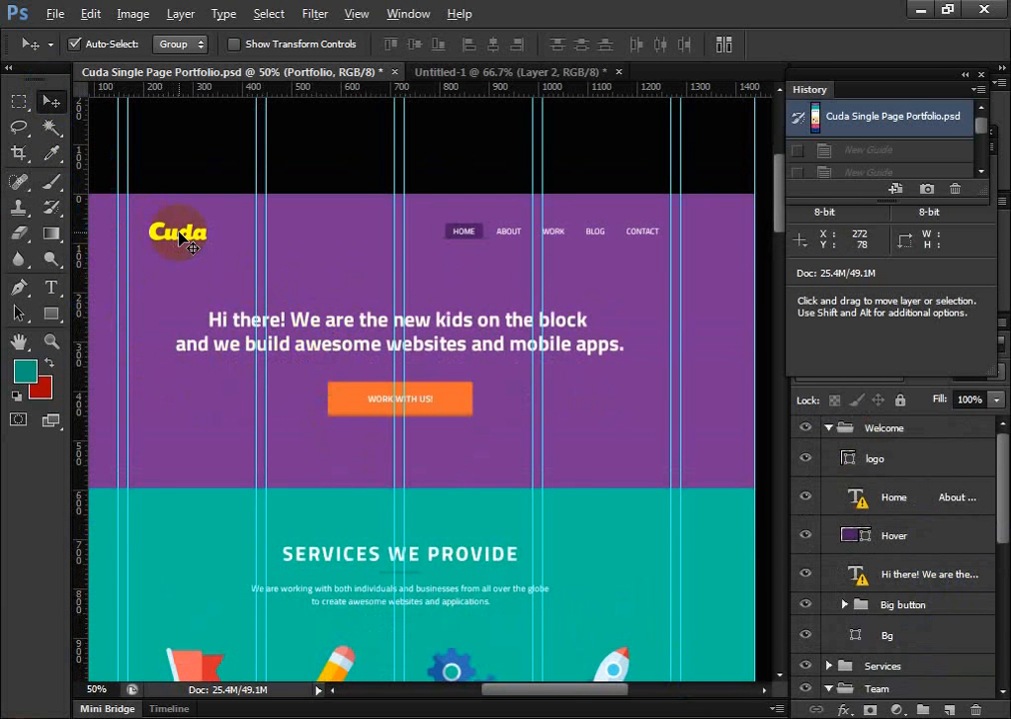
key(alt)
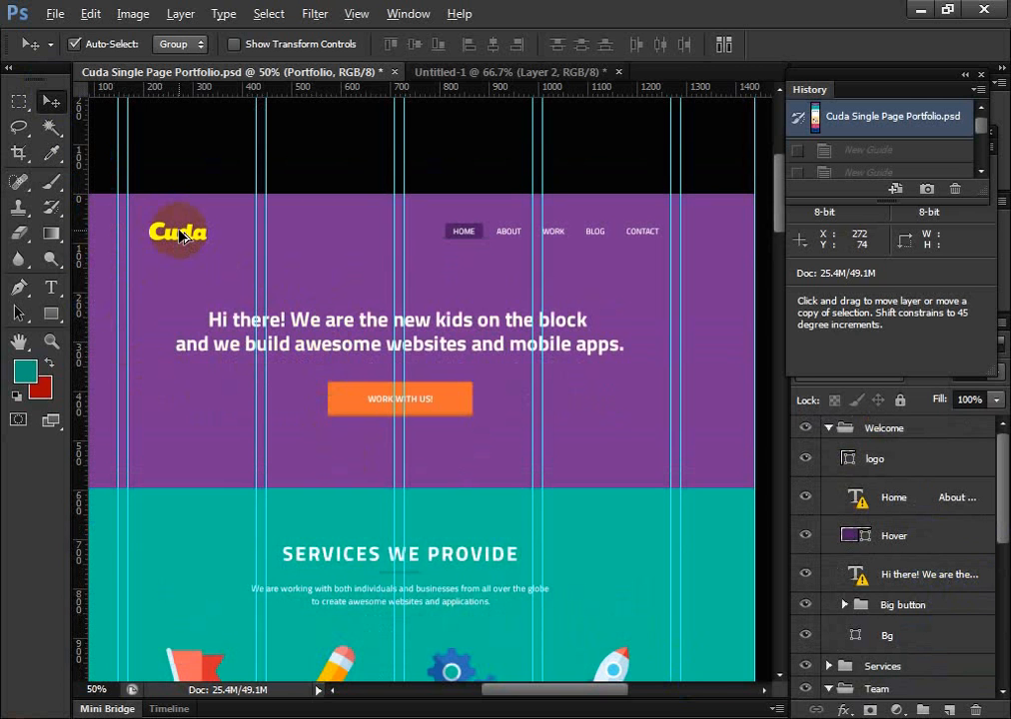
click(180, 236)
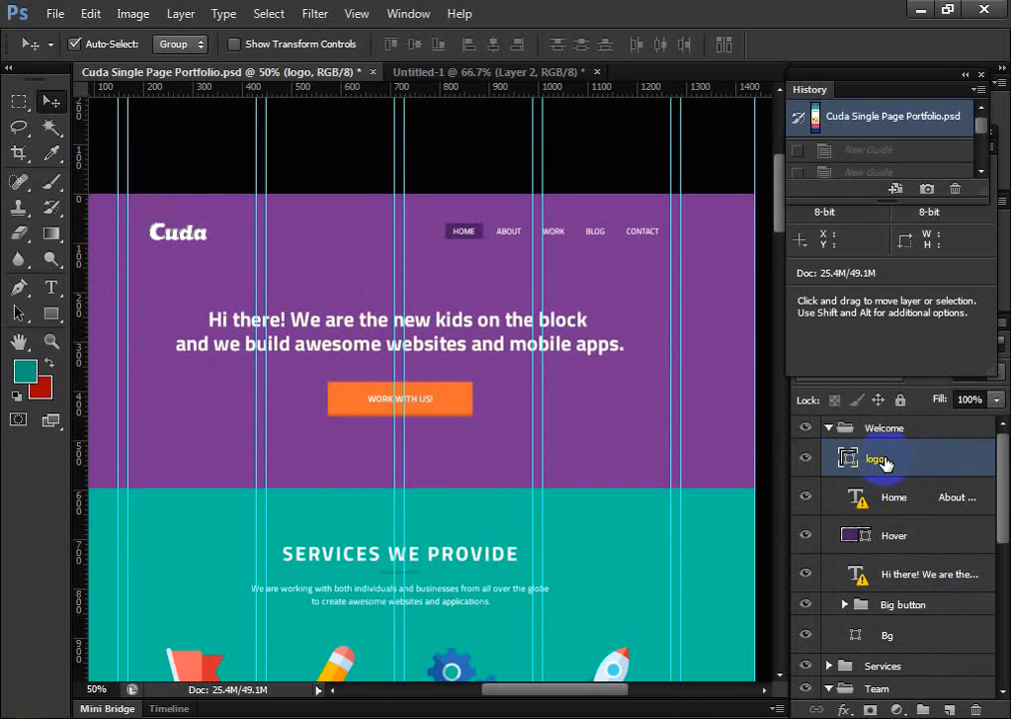
Switch the visibility of the logo layer off and on repeatedly
click(806, 460)
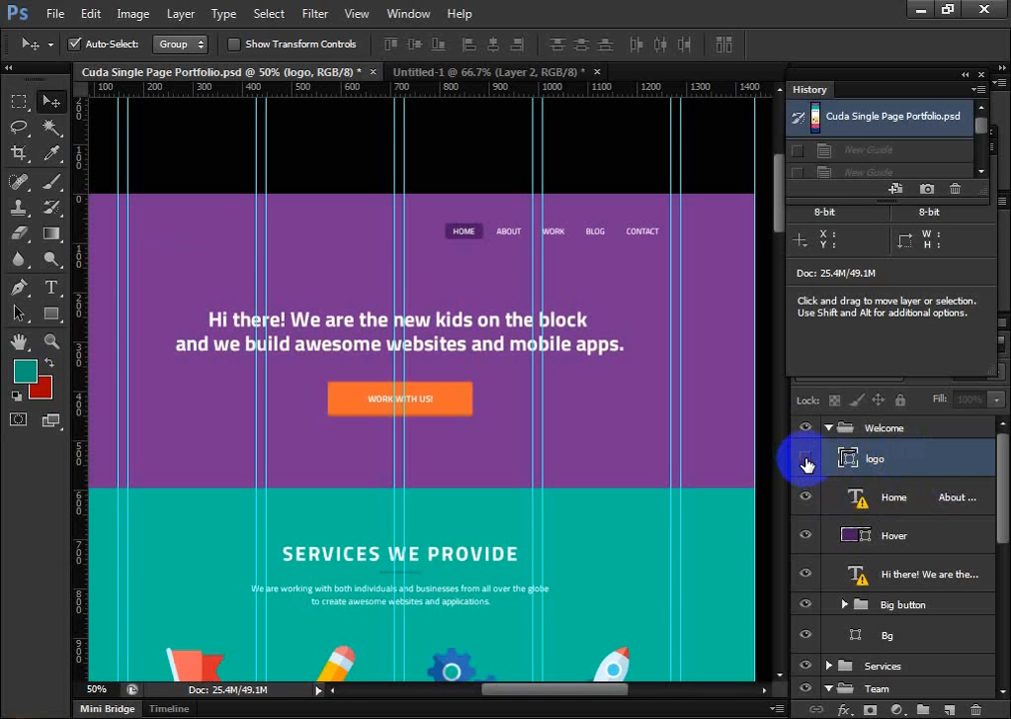
click(805, 459)
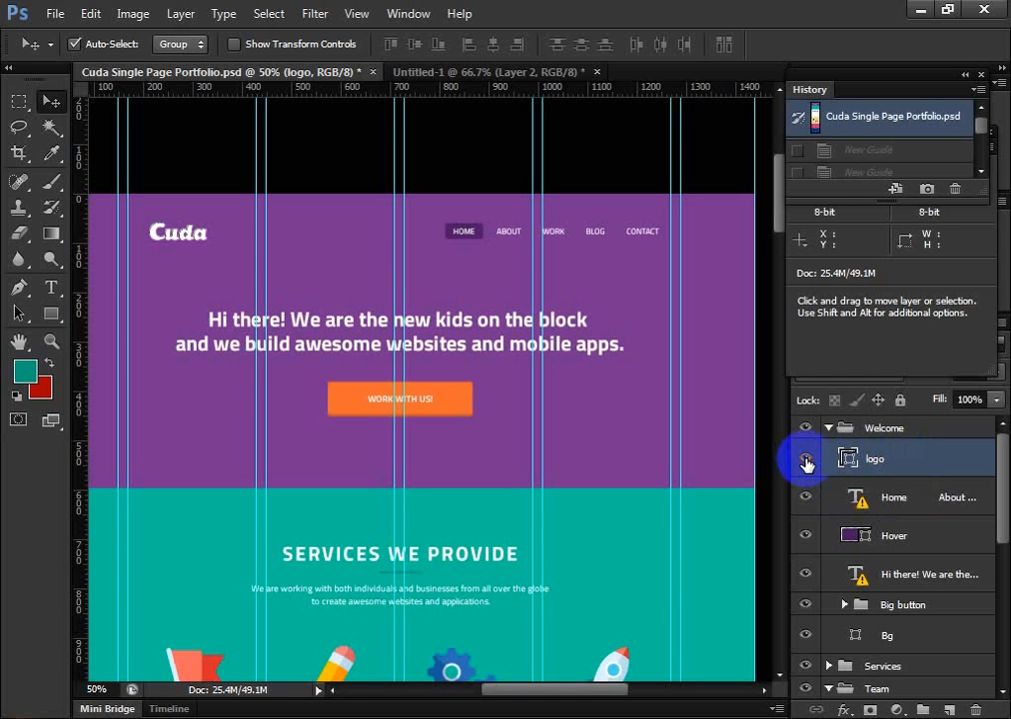
click(805, 459)
click(805, 460)
click(806, 460)
Hide every layer except the logo, and restore the document from its opening snapshot
click(805, 459)
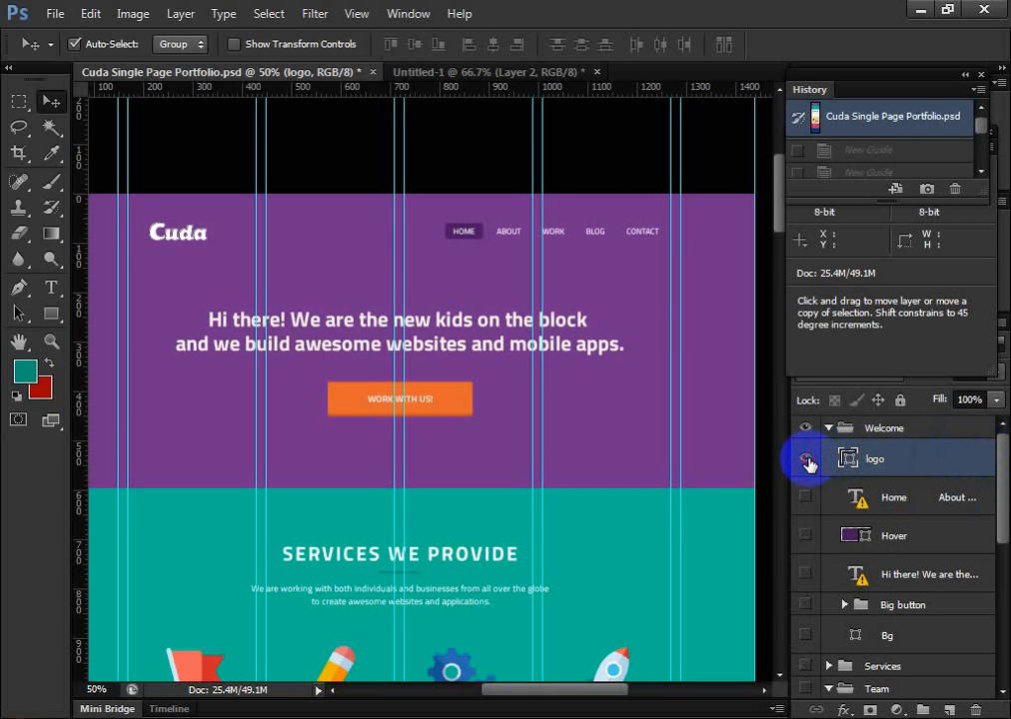
alt+click(806, 461)
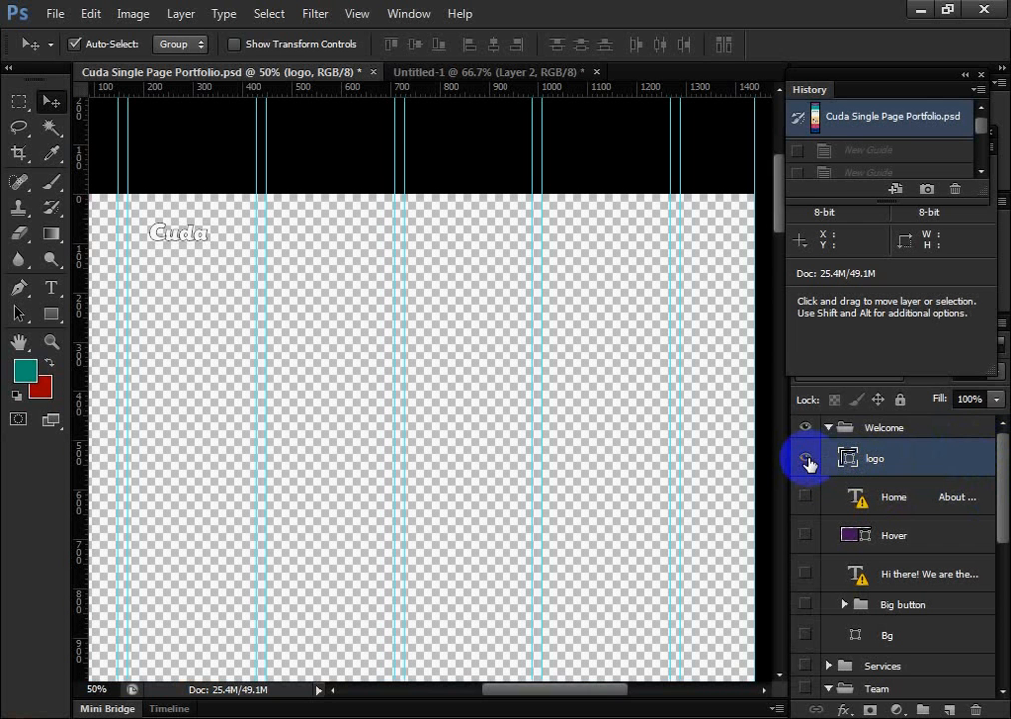
click(823, 119)
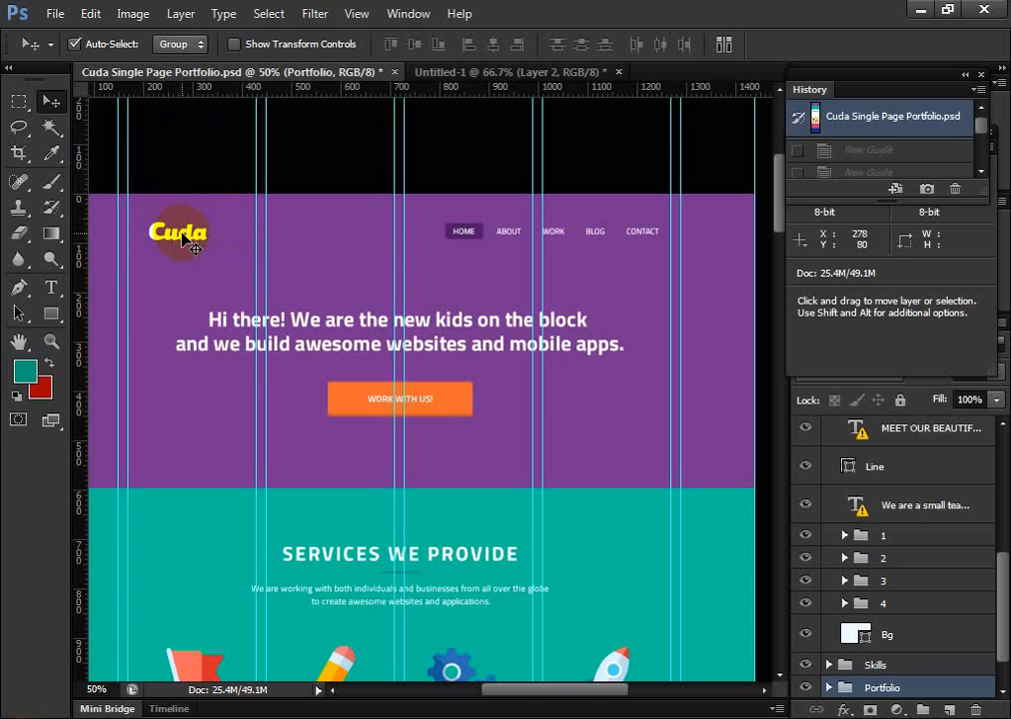
Select the Cuda logo's layer from the canvas and hide every layer except the logo
key(alt)
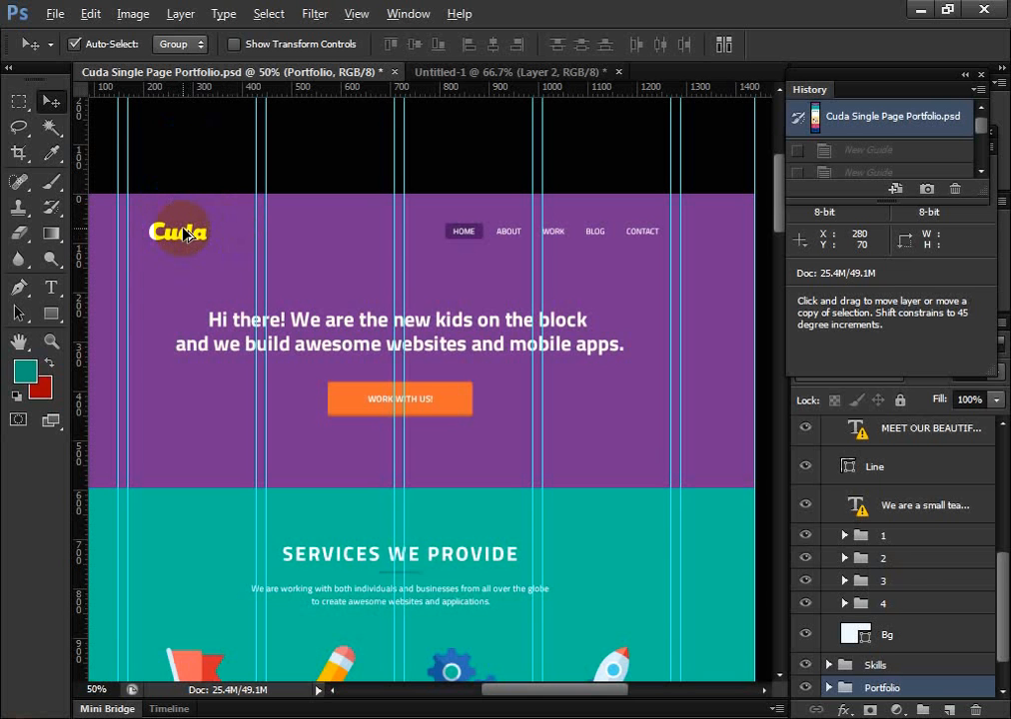
ctrl+click(185, 232)
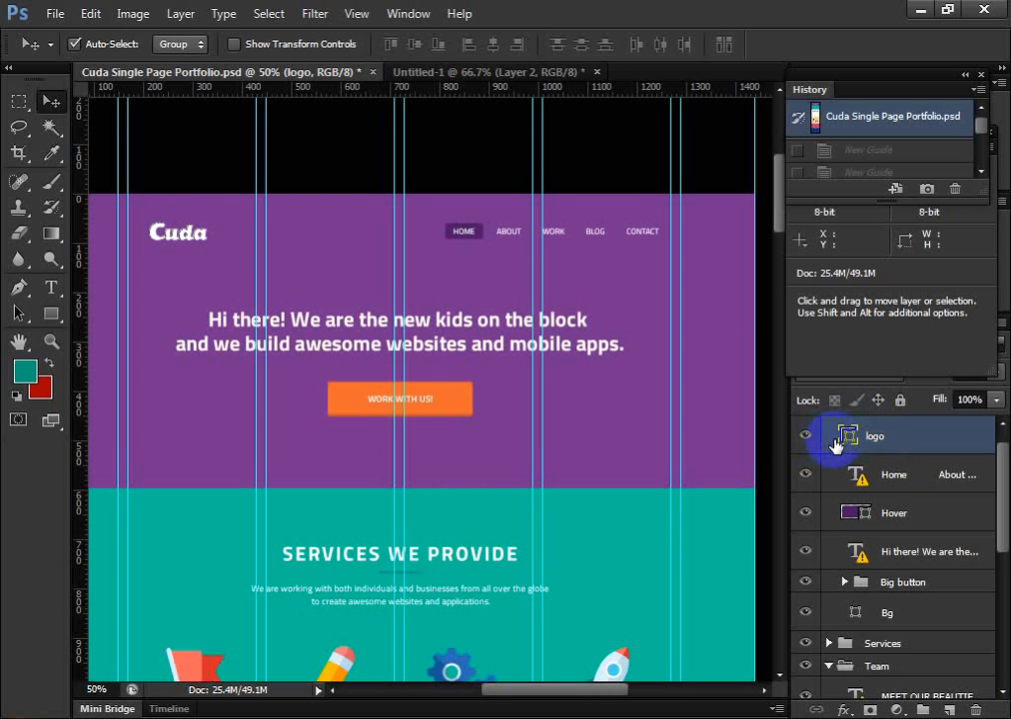
key(alt)
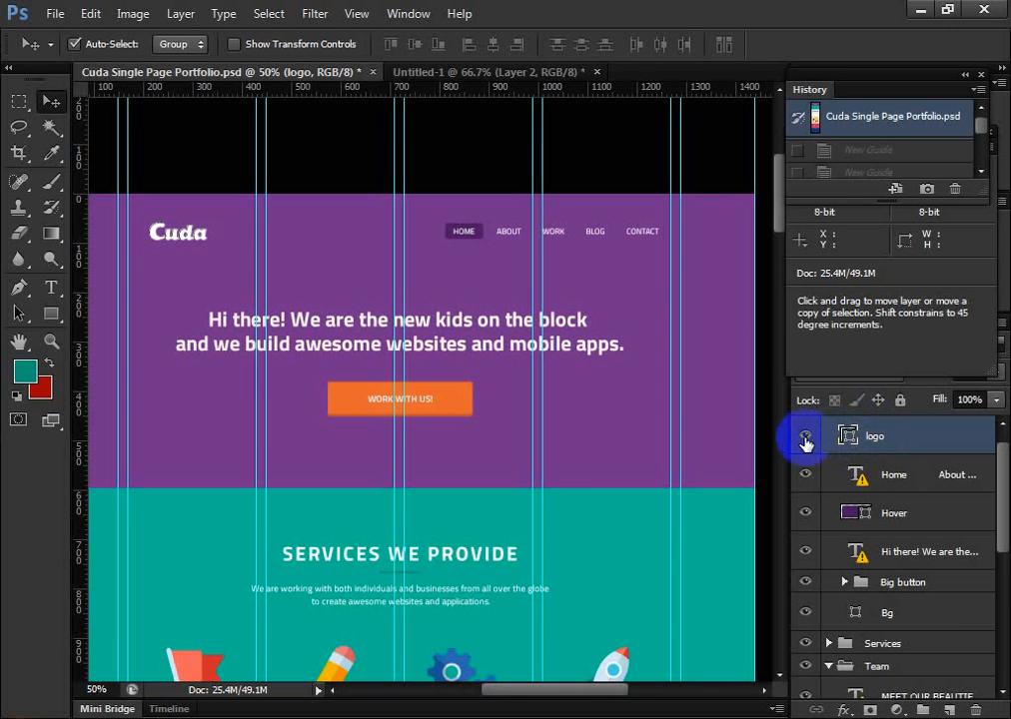
alt+click(807, 438)
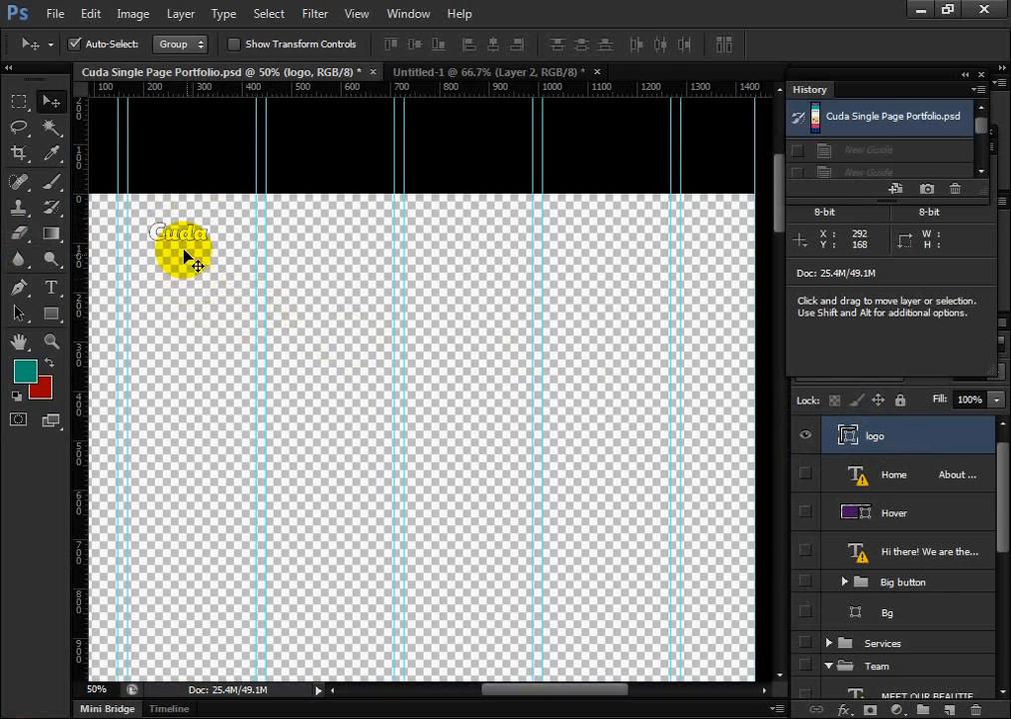
Trim the transparent pixels around the logo on all four sides, and open the result in Save for Web
click(133, 20)
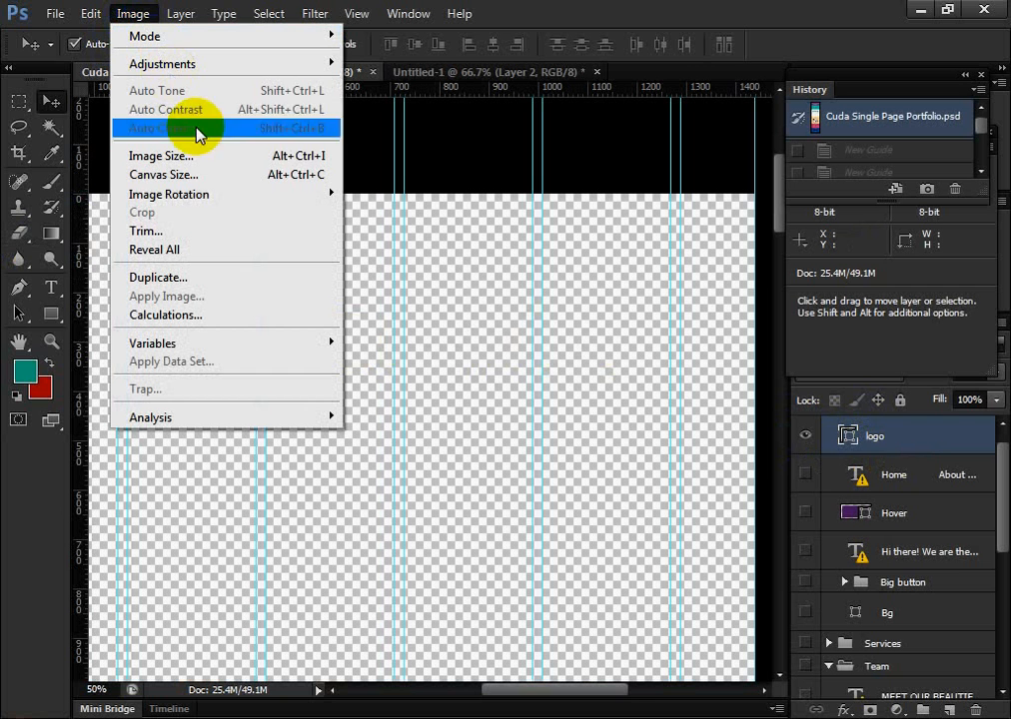
click(217, 232)
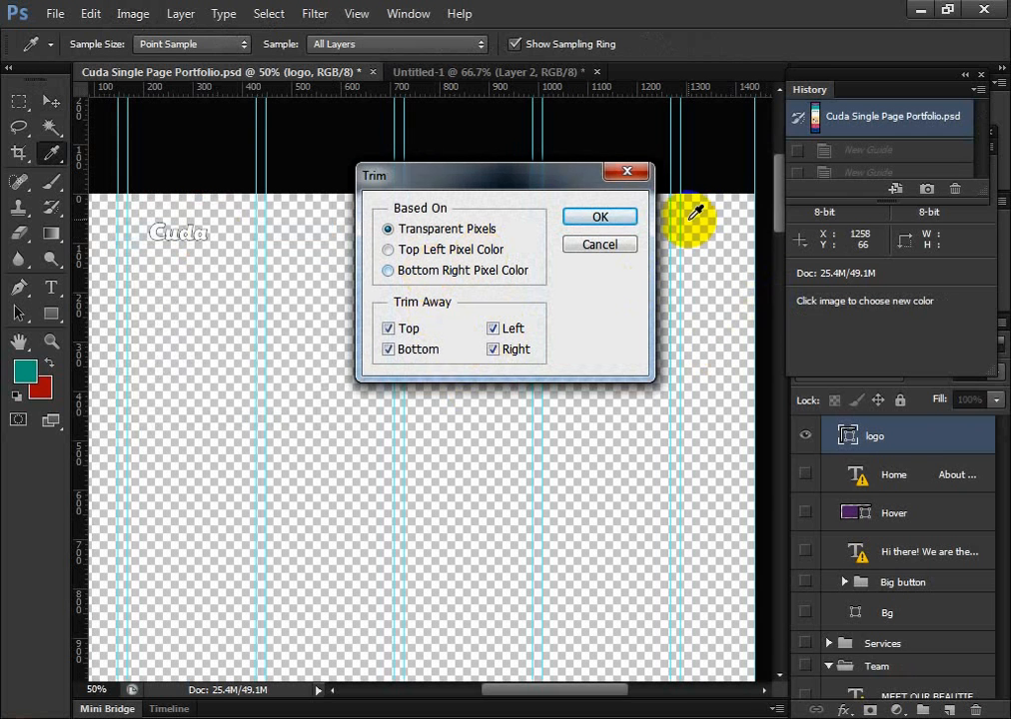
click(627, 216)
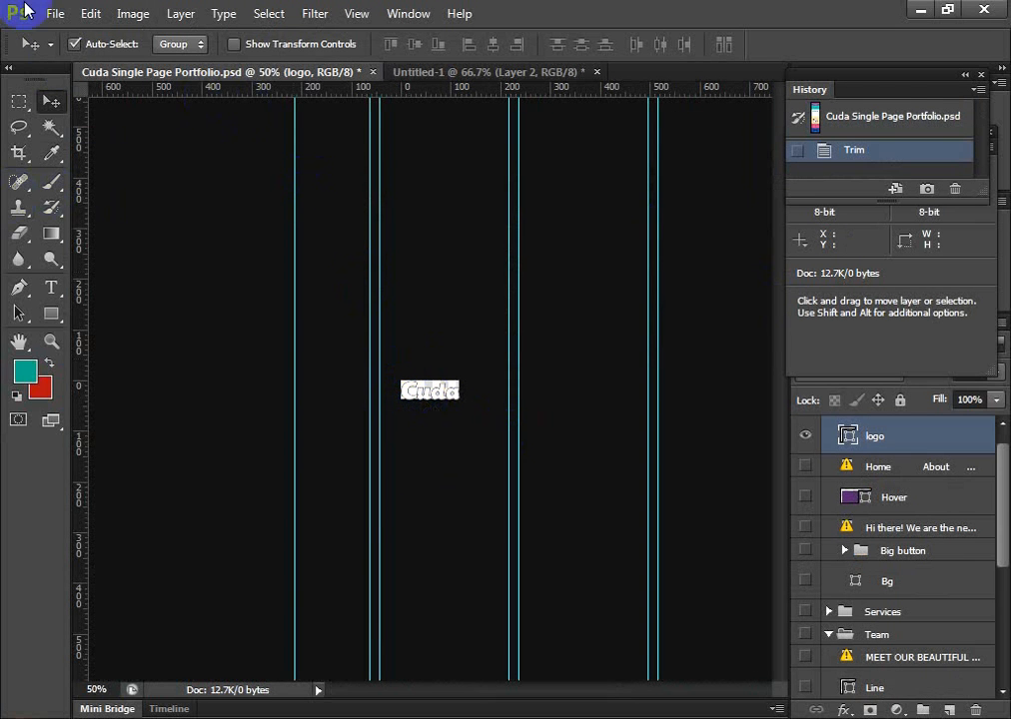
click(52, 15)
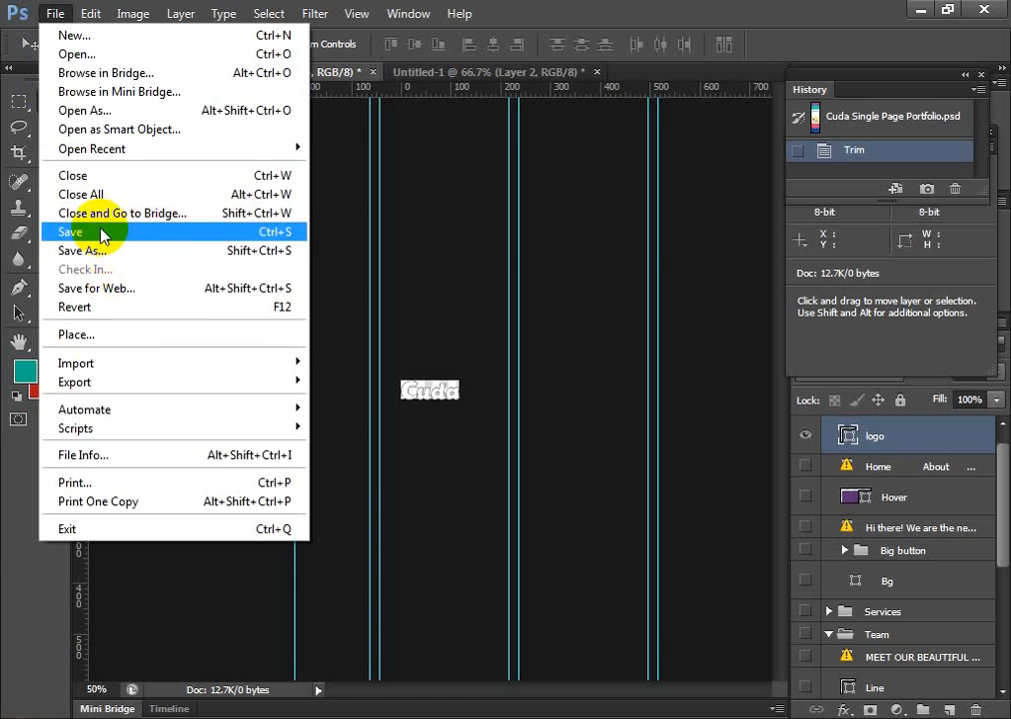
click(116, 293)
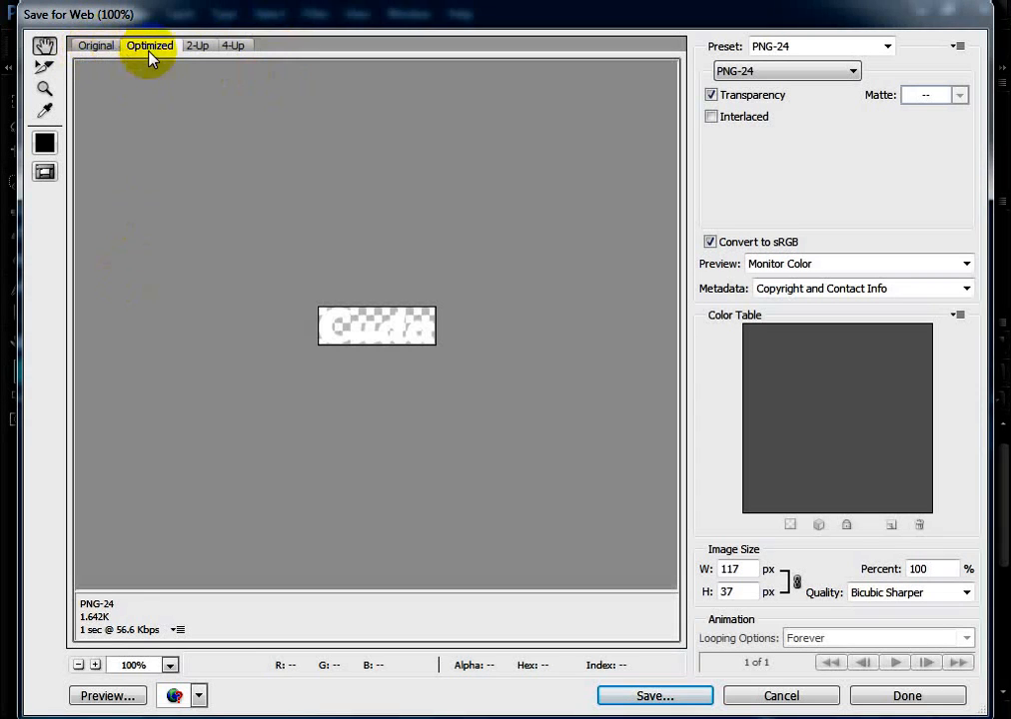
Compare the Original, Optimized, 2-Up and 4-Up previews of the logo export
click(86, 48)
click(163, 48)
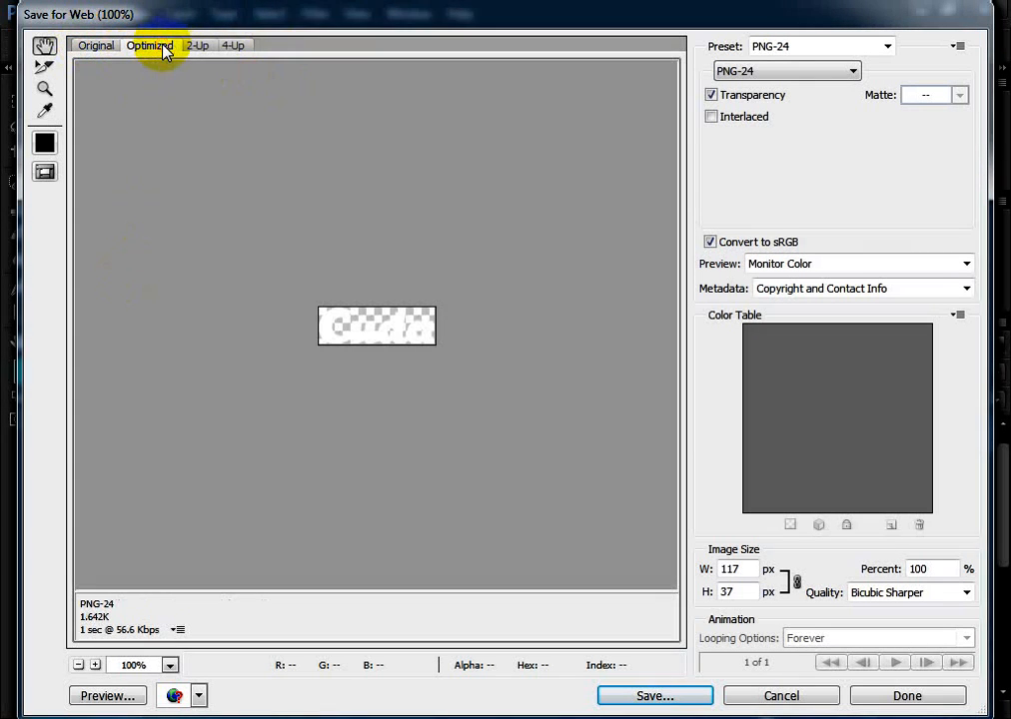
click(198, 46)
click(231, 45)
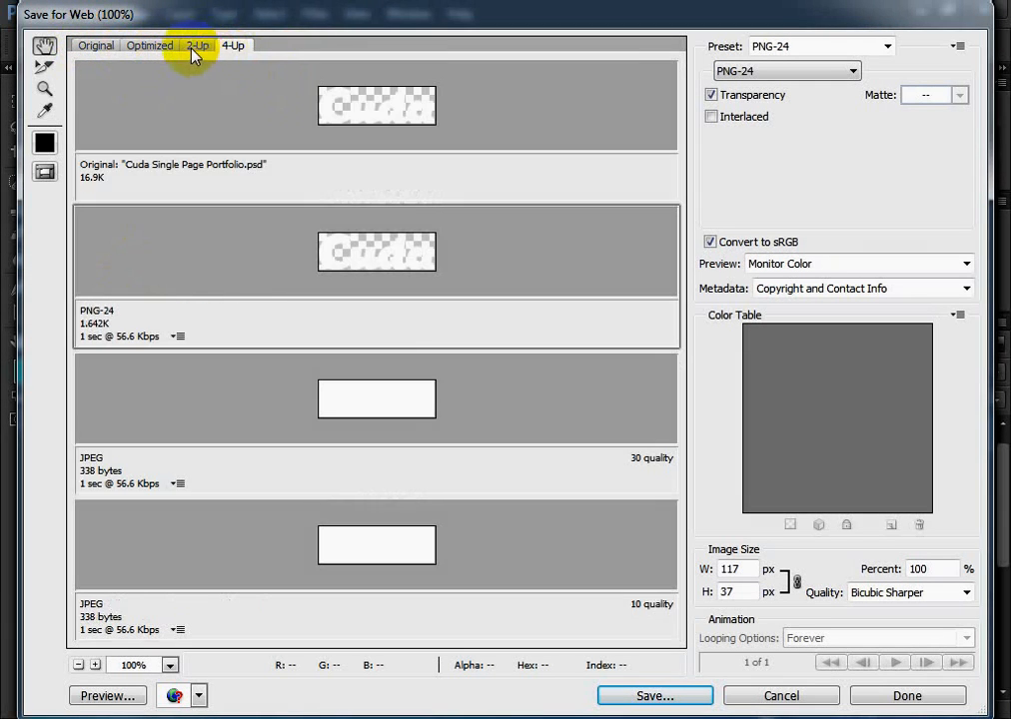
click(196, 45)
click(150, 45)
click(90, 45)
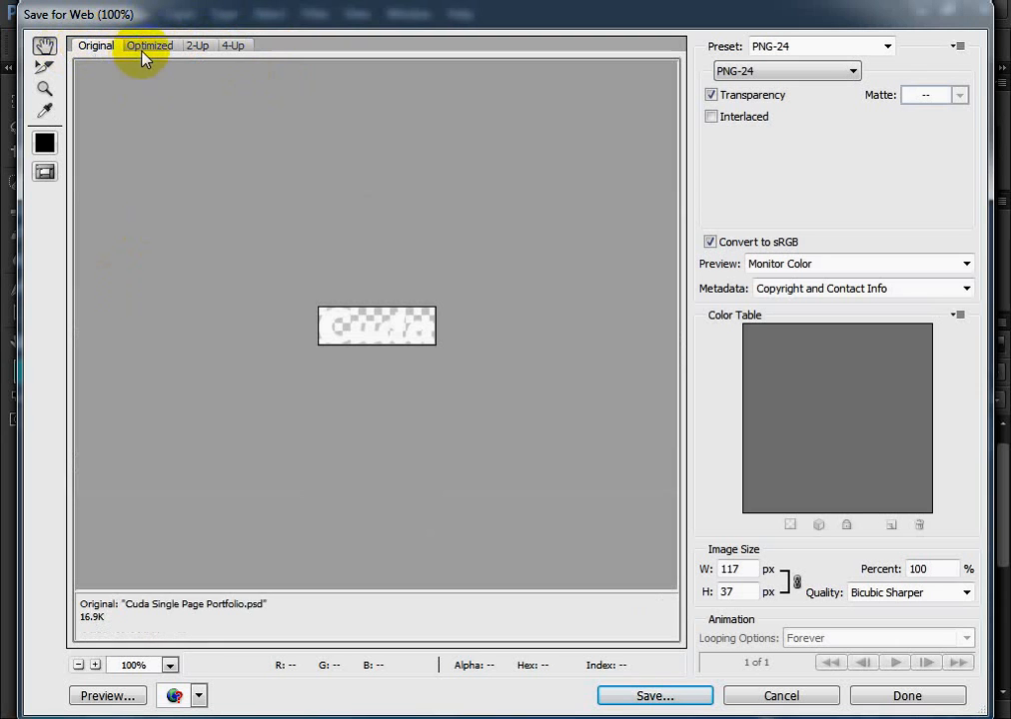
click(147, 46)
click(198, 46)
click(234, 46)
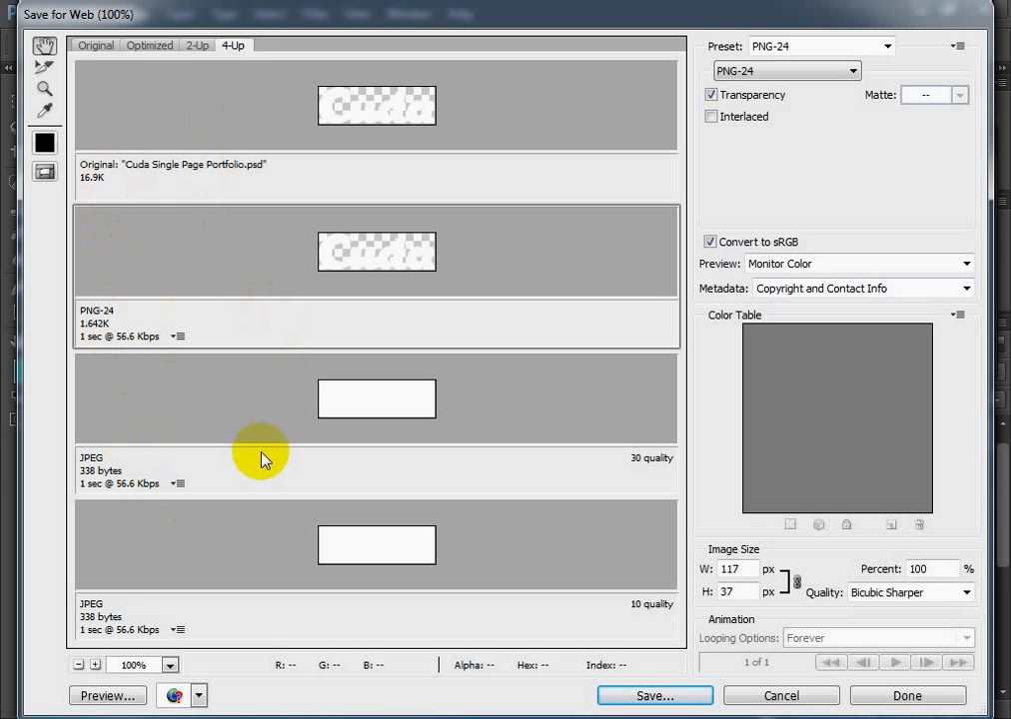
click(198, 45)
click(152, 46)
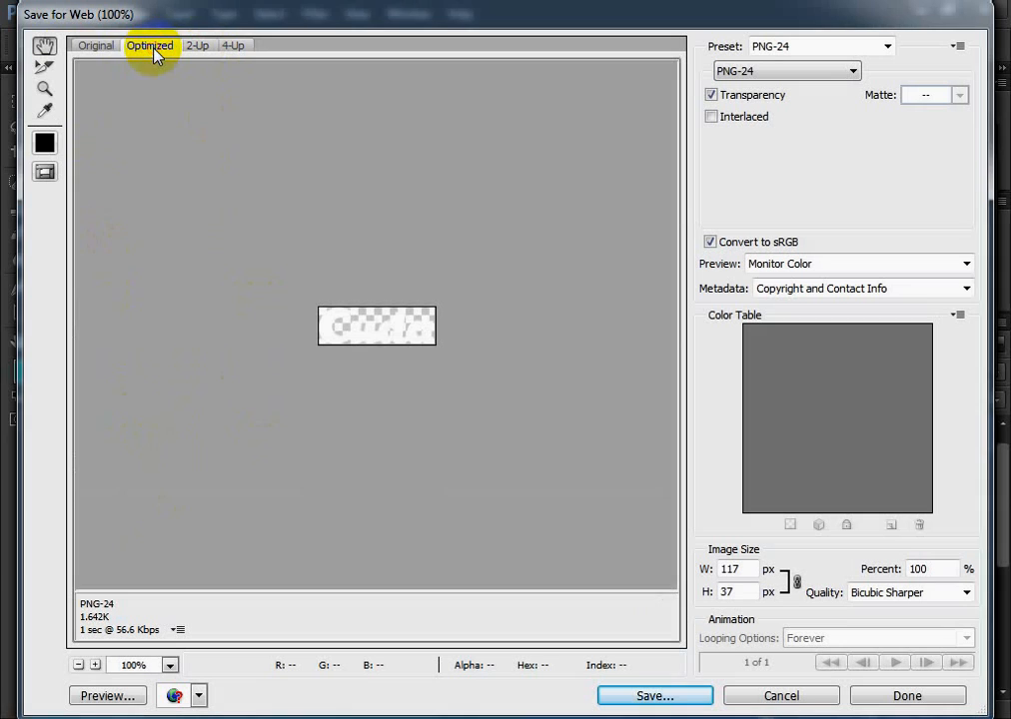
click(97, 46)
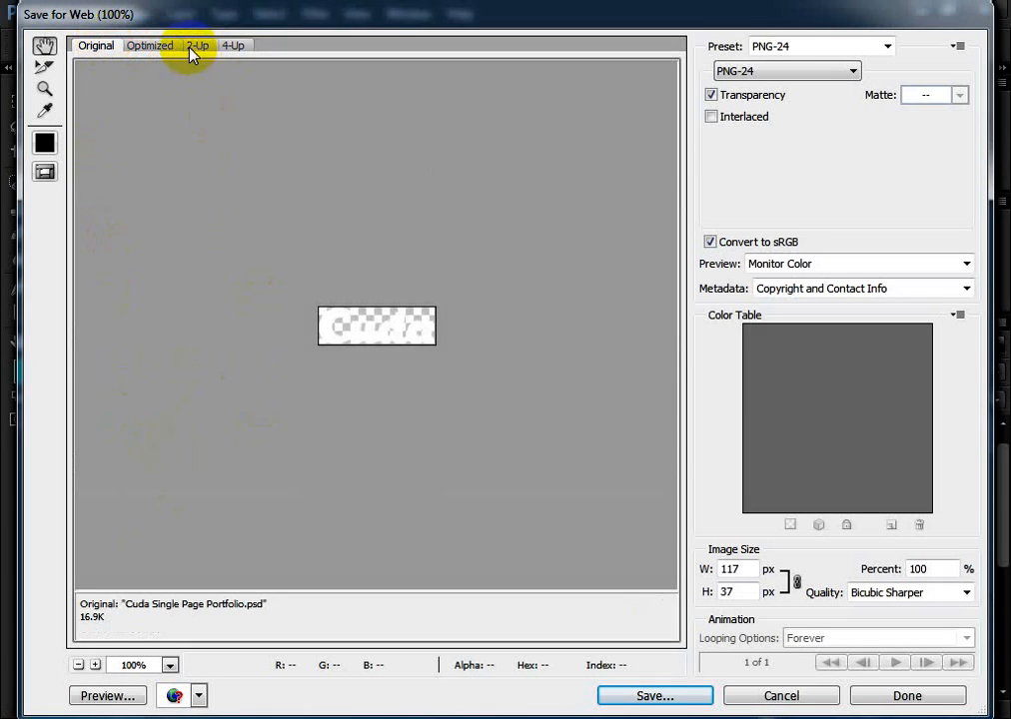
click(198, 45)
click(233, 46)
click(198, 45)
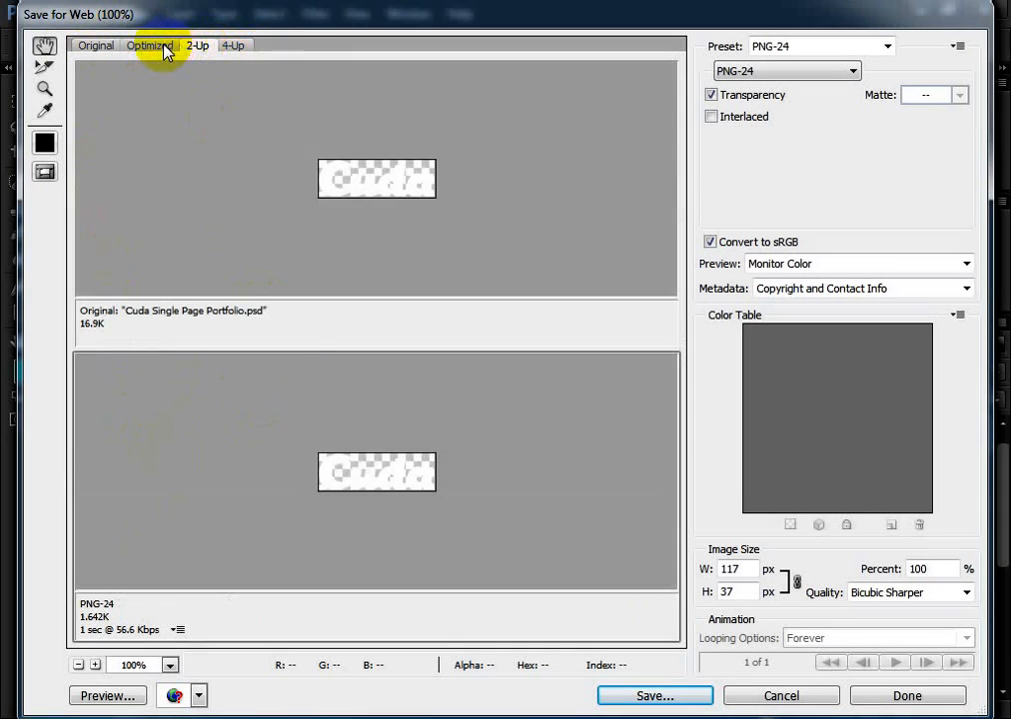
click(152, 45)
click(97, 46)
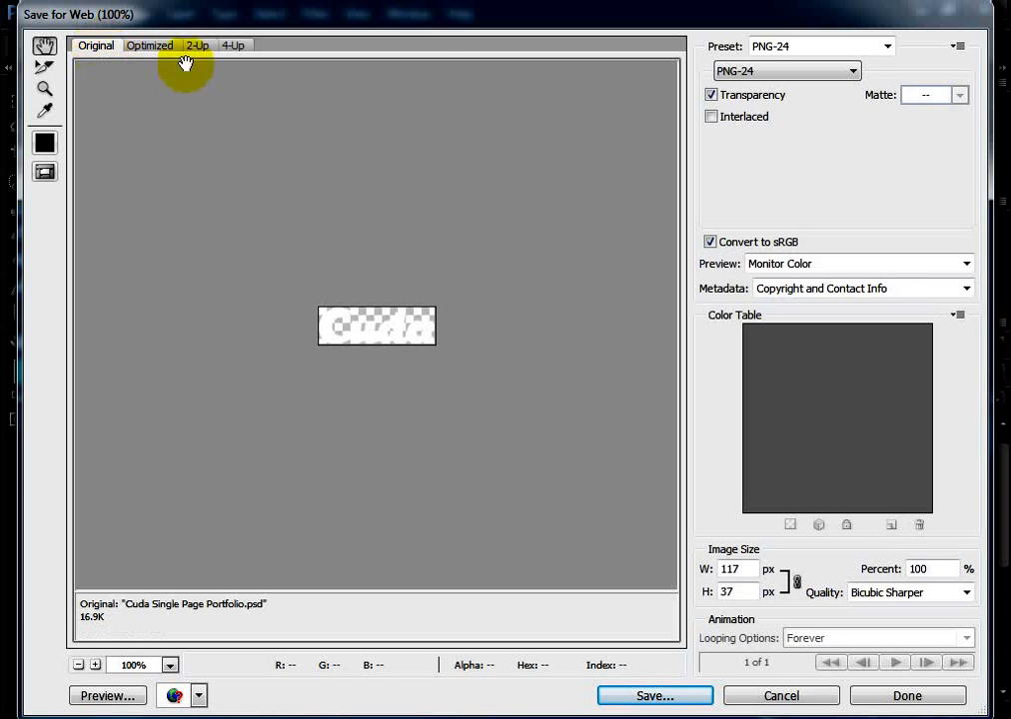
Look through the export file formats and choose PNG-24 for the logo
click(847, 75)
click(839, 78)
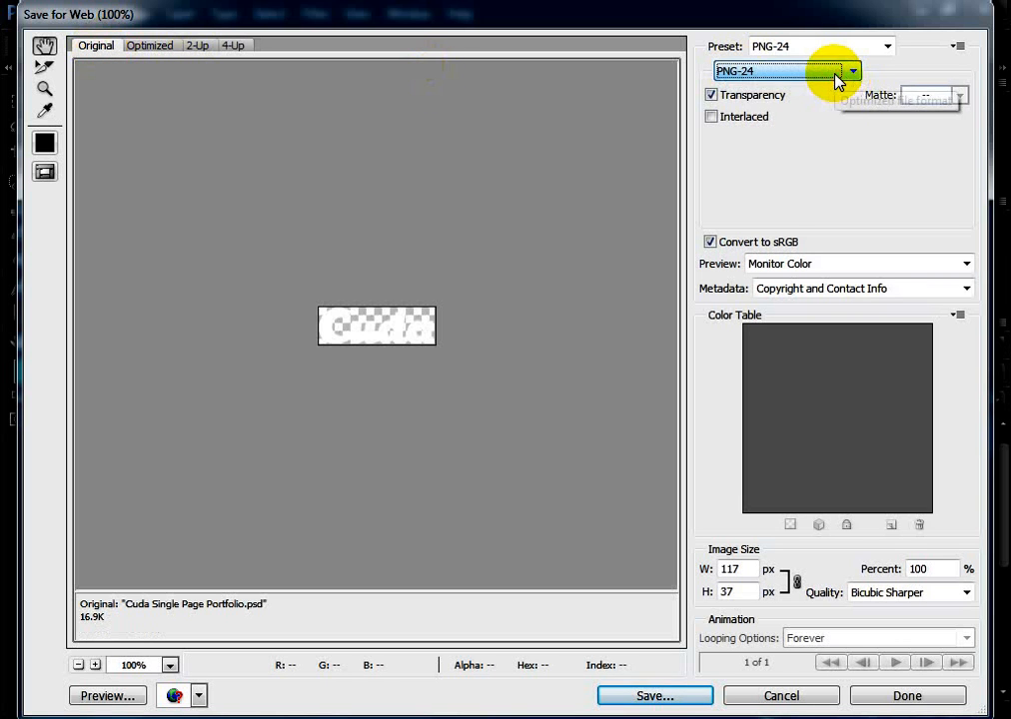
click(837, 78)
click(837, 78)
click(837, 78)
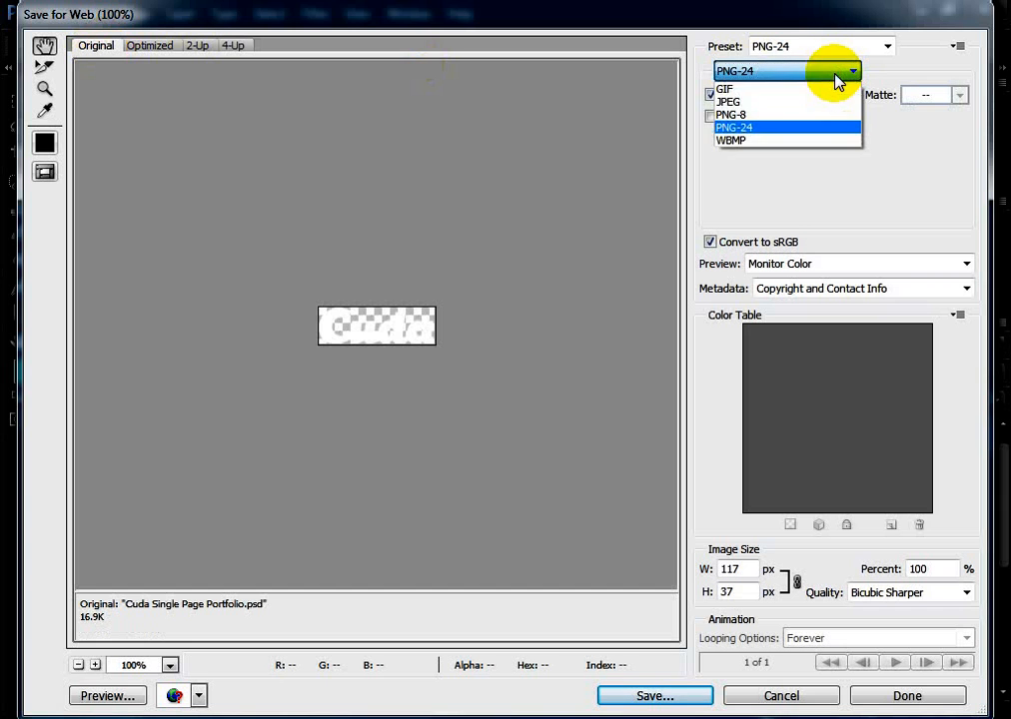
click(838, 78)
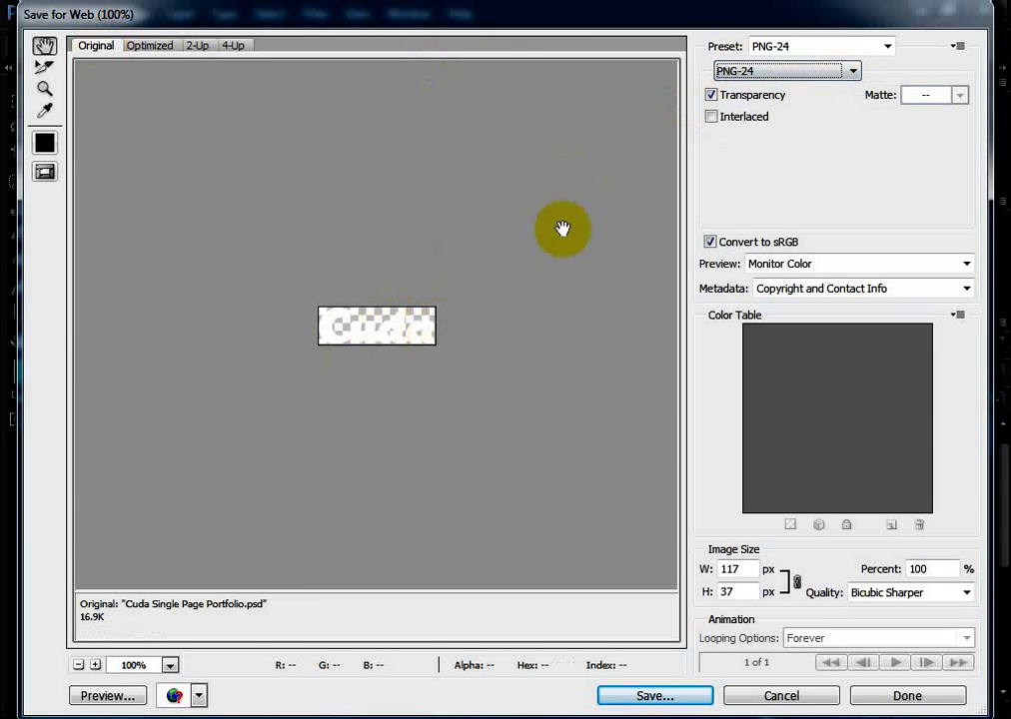
click(811, 71)
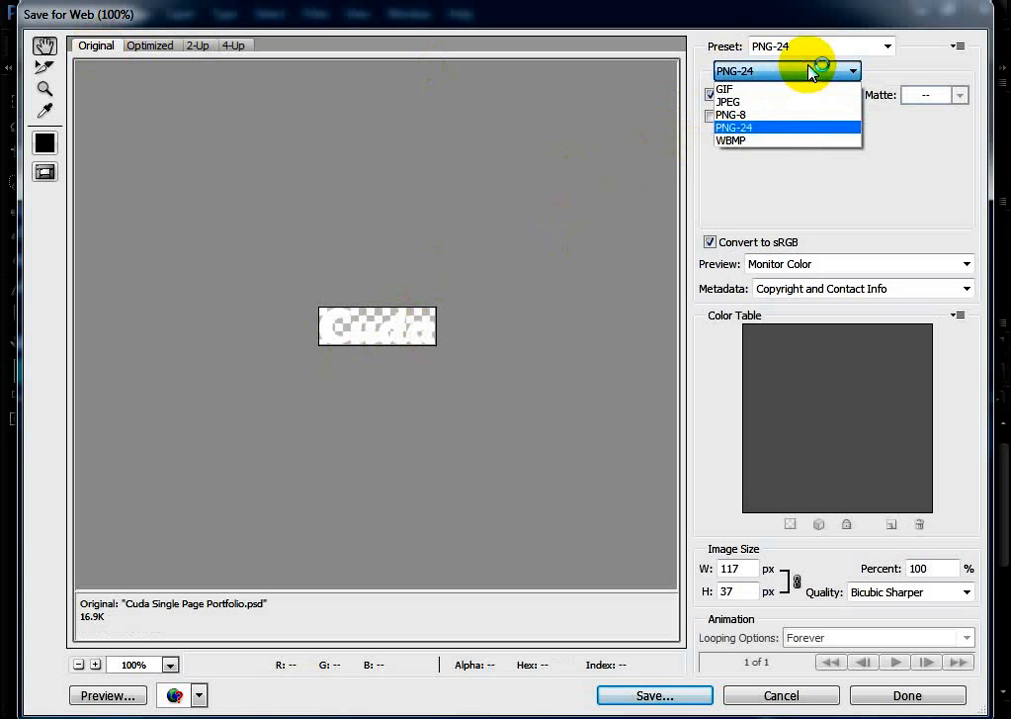
click(794, 128)
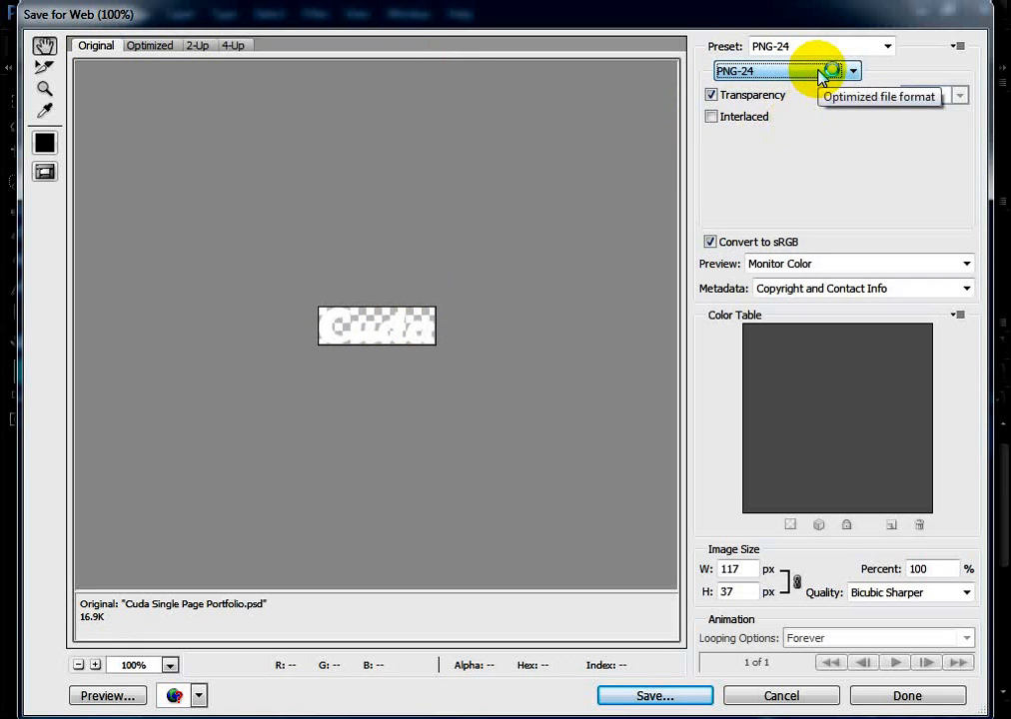
click(822, 76)
click(789, 130)
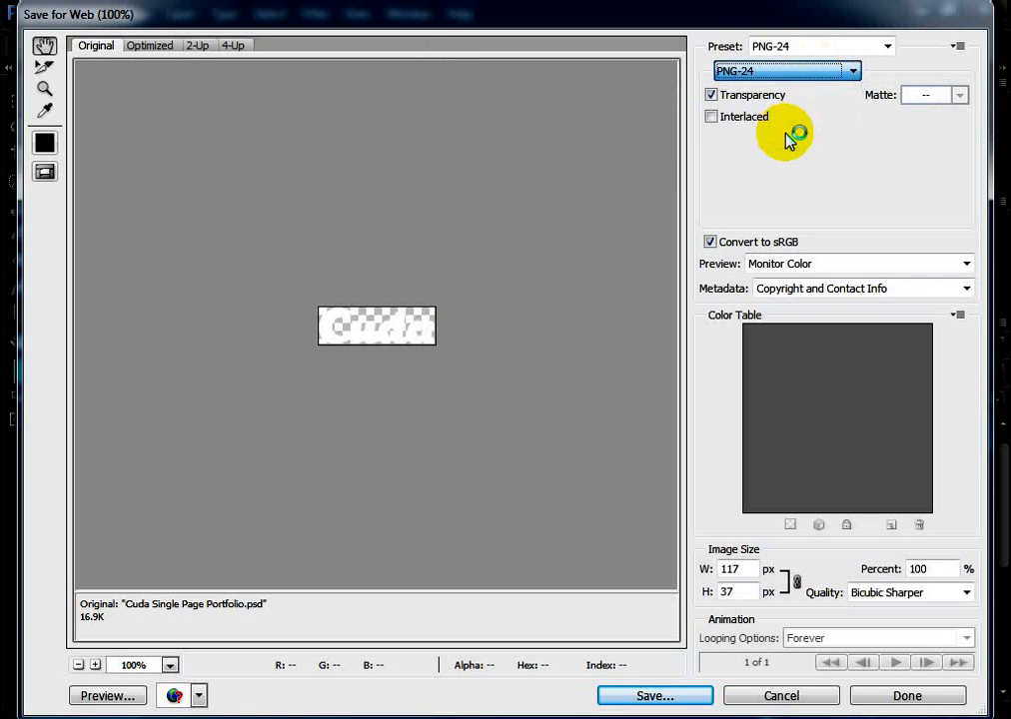
click(744, 71)
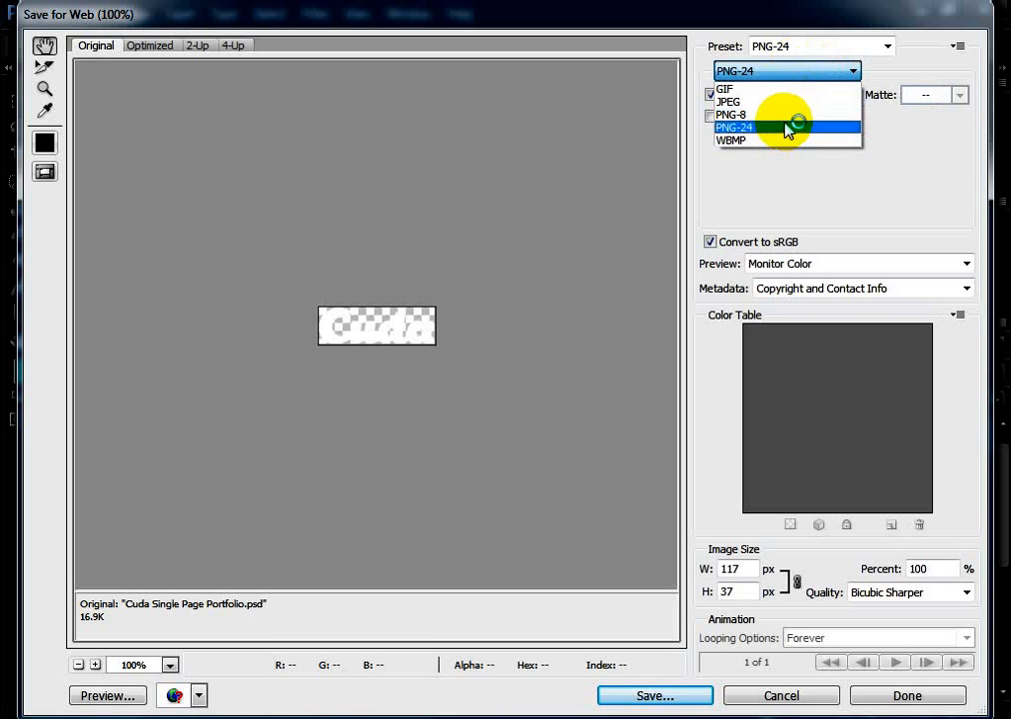
click(789, 130)
click(816, 76)
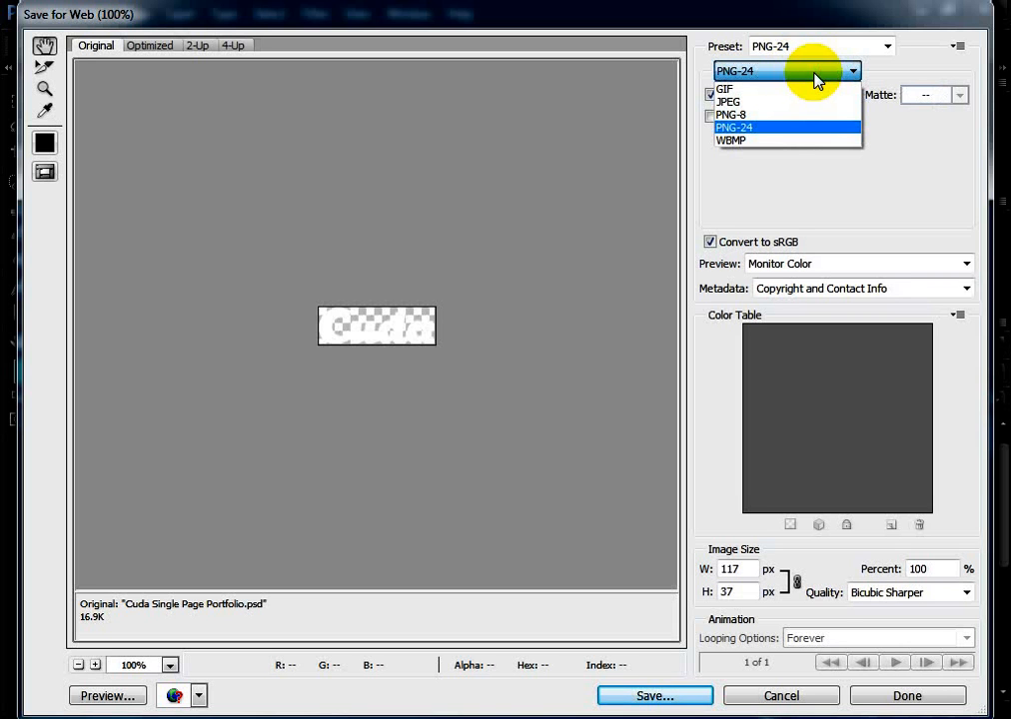
click(790, 130)
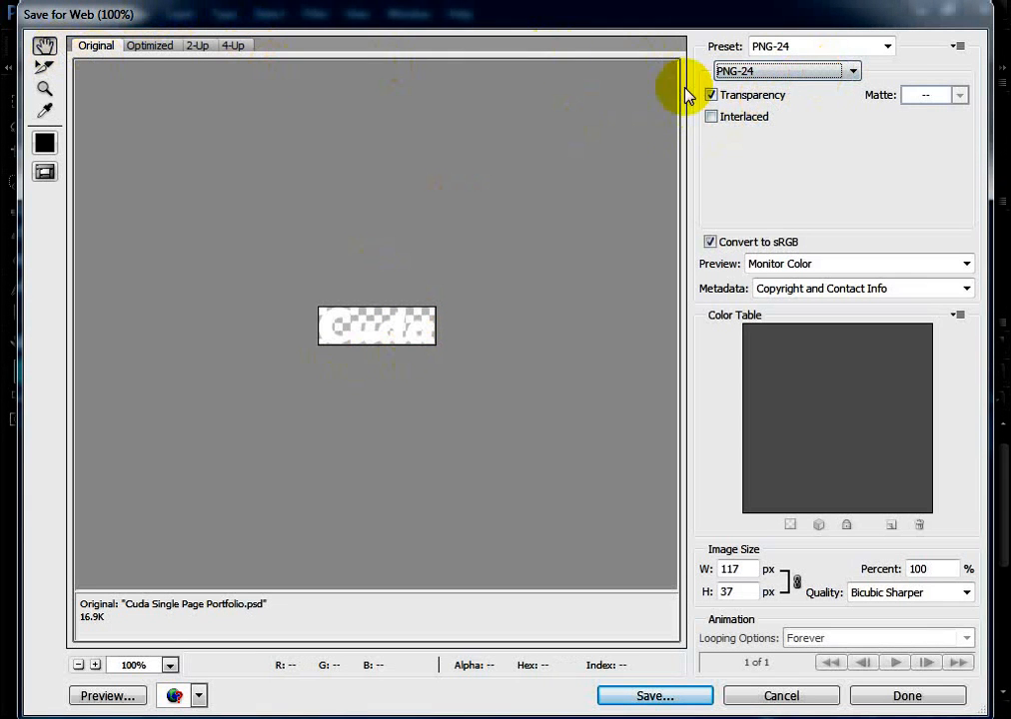
click(852, 74)
click(852, 75)
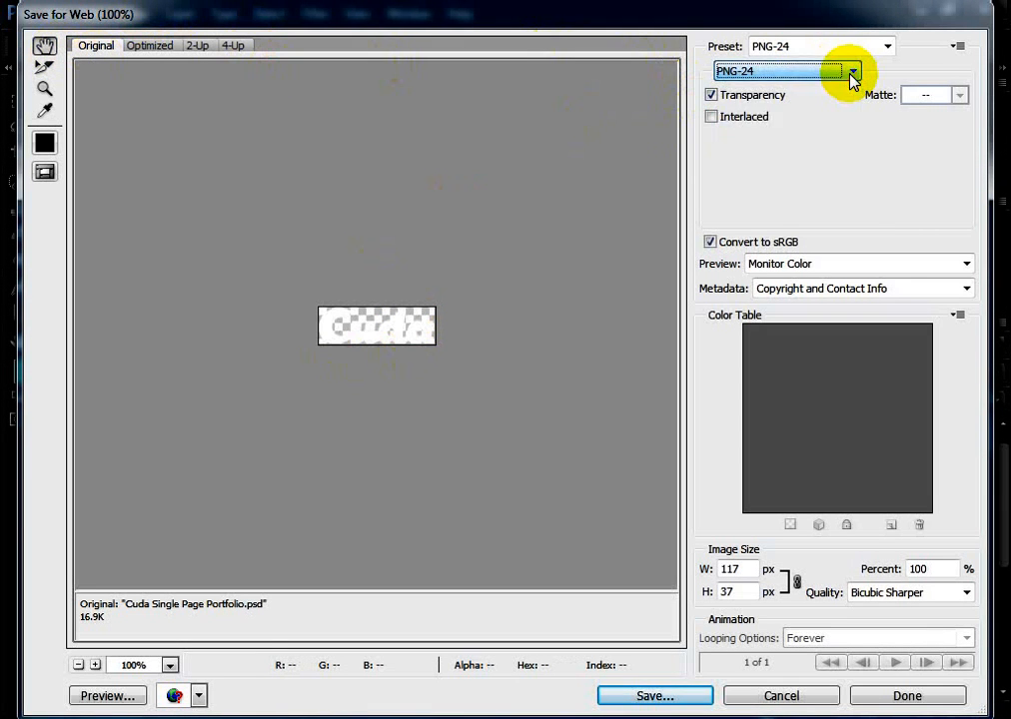
click(852, 75)
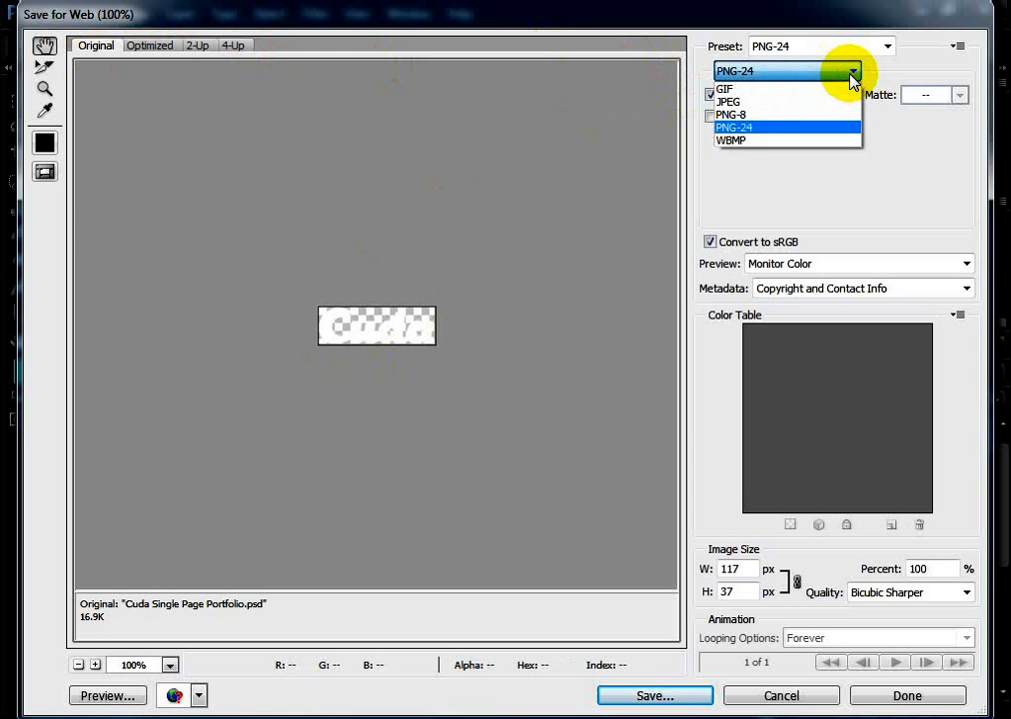
click(835, 129)
Start saving the PNG-24 logo export and open the images folder inside the desktop's 30.1.16 project folder as the destination
click(670, 705)
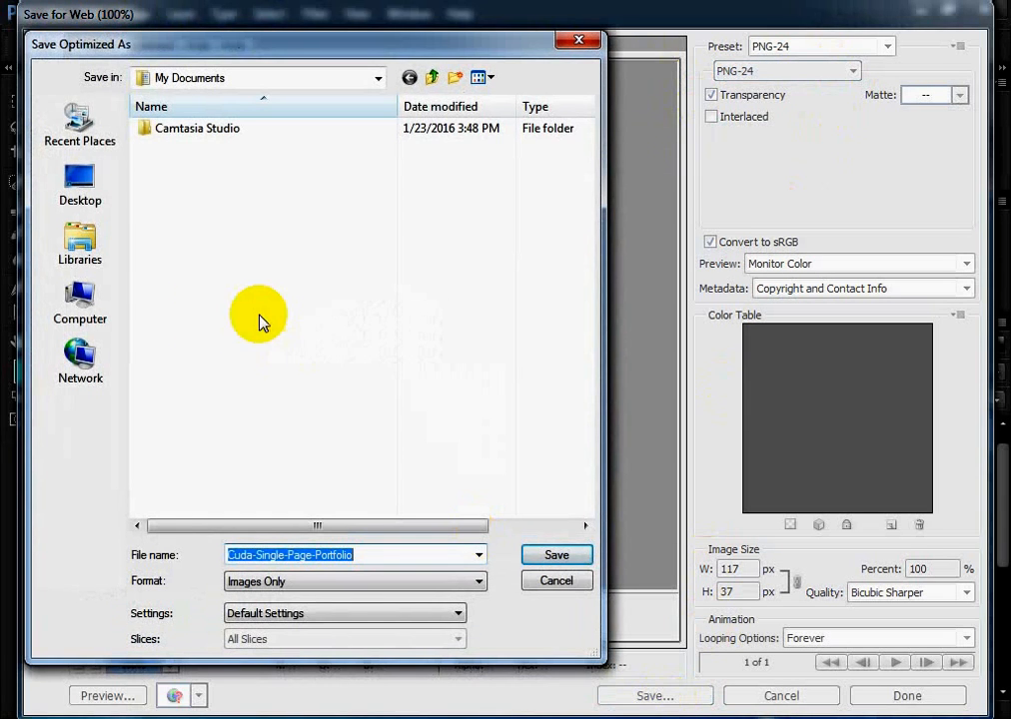
click(82, 188)
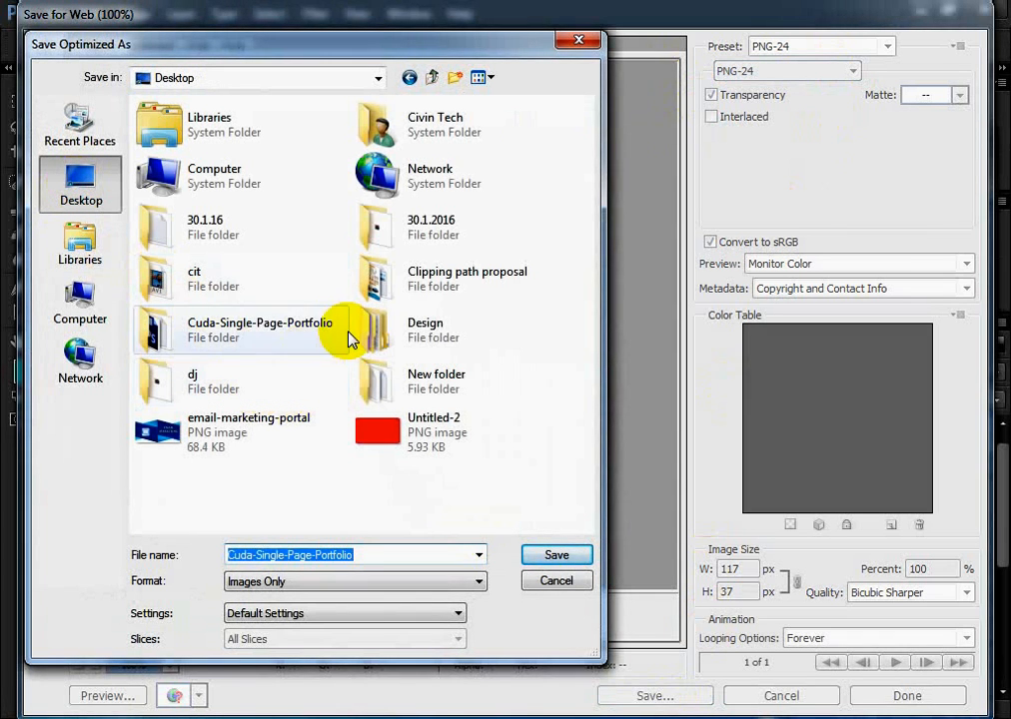
click(406, 222)
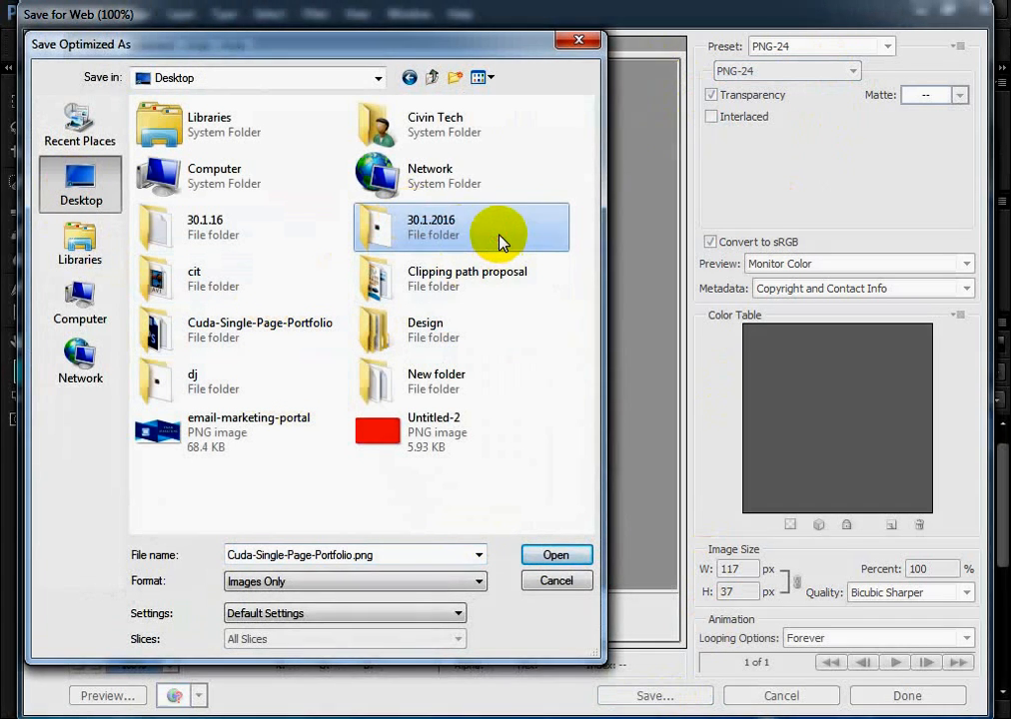
double_click(474, 238)
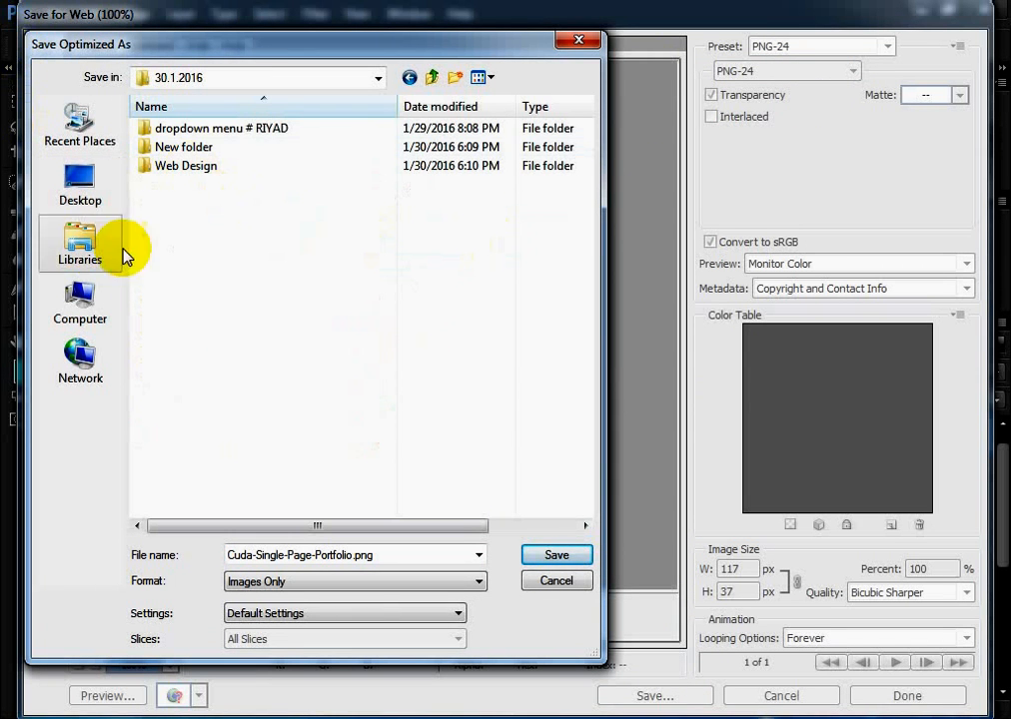
click(82, 180)
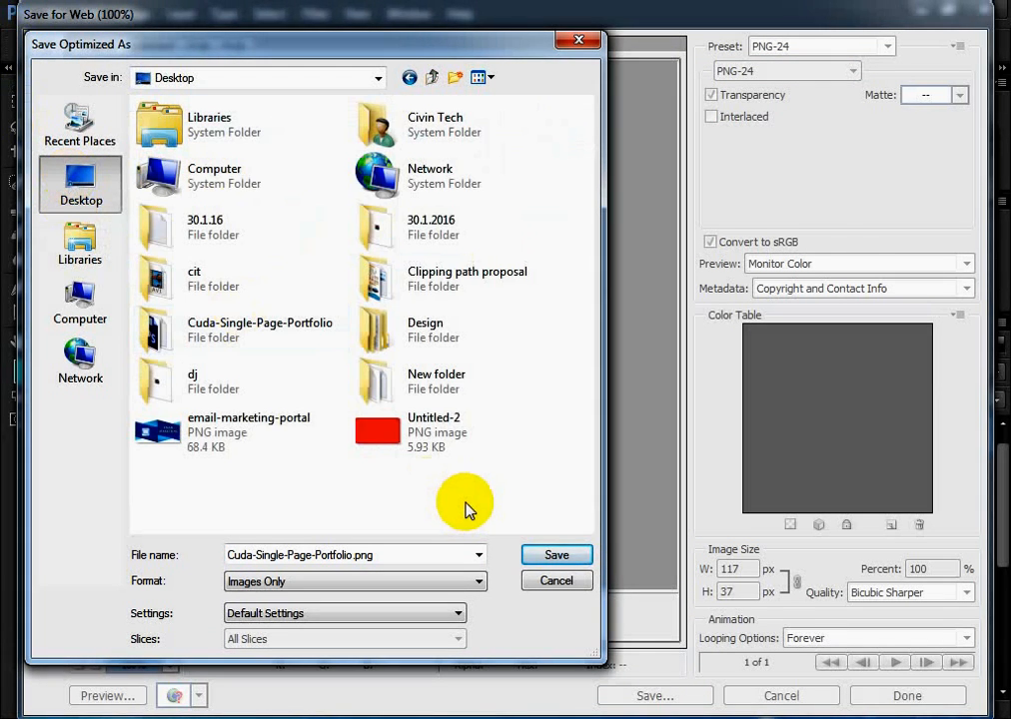
double_click(207, 230)
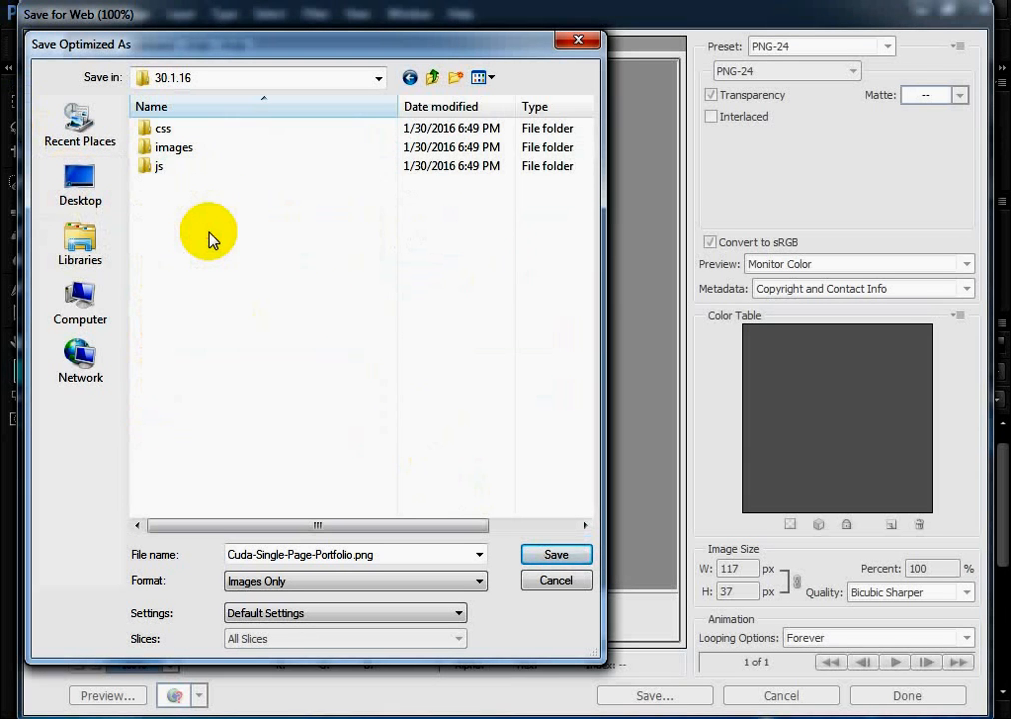
double_click(222, 147)
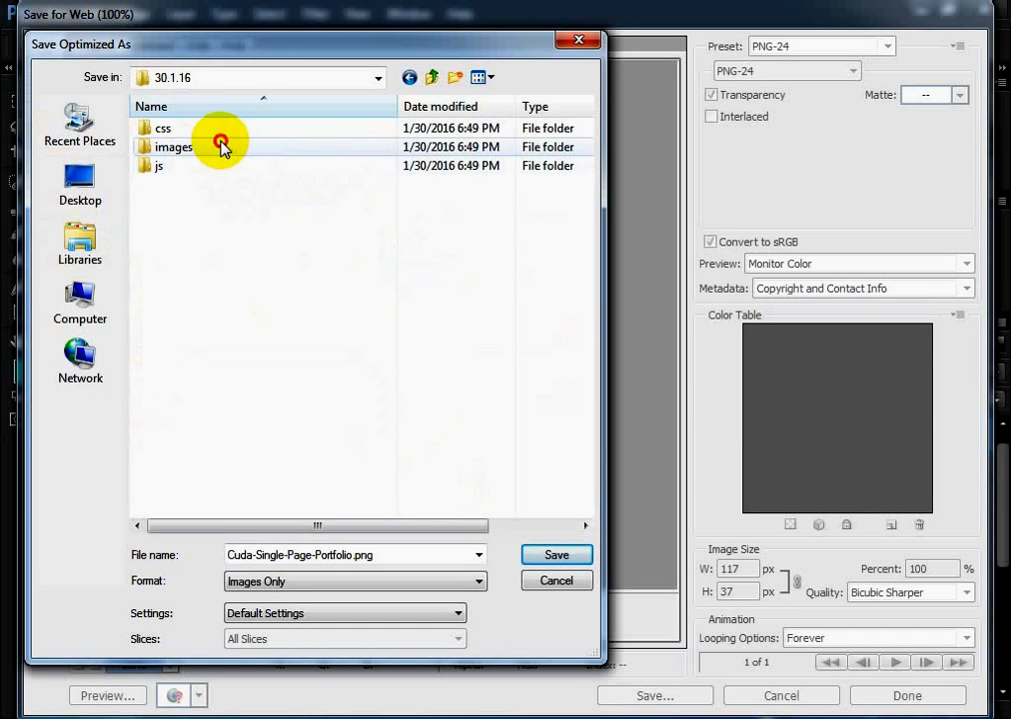
Name the exported file logo.png and save it in the images folder
double_click(349, 555)
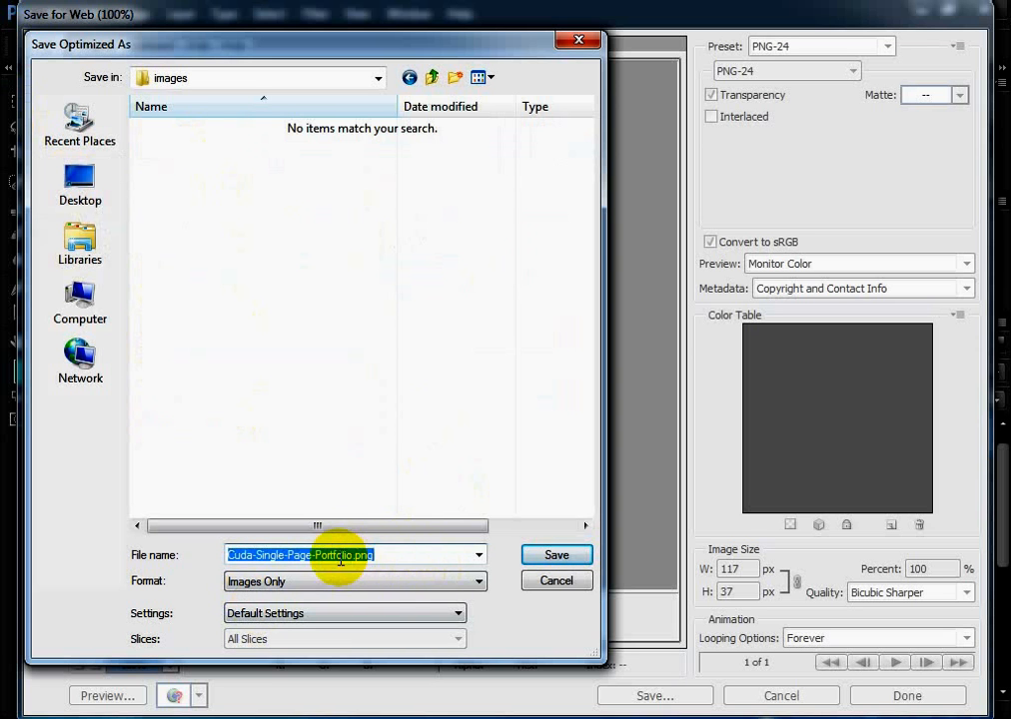
click(337, 557)
drag(353, 556, 203, 557)
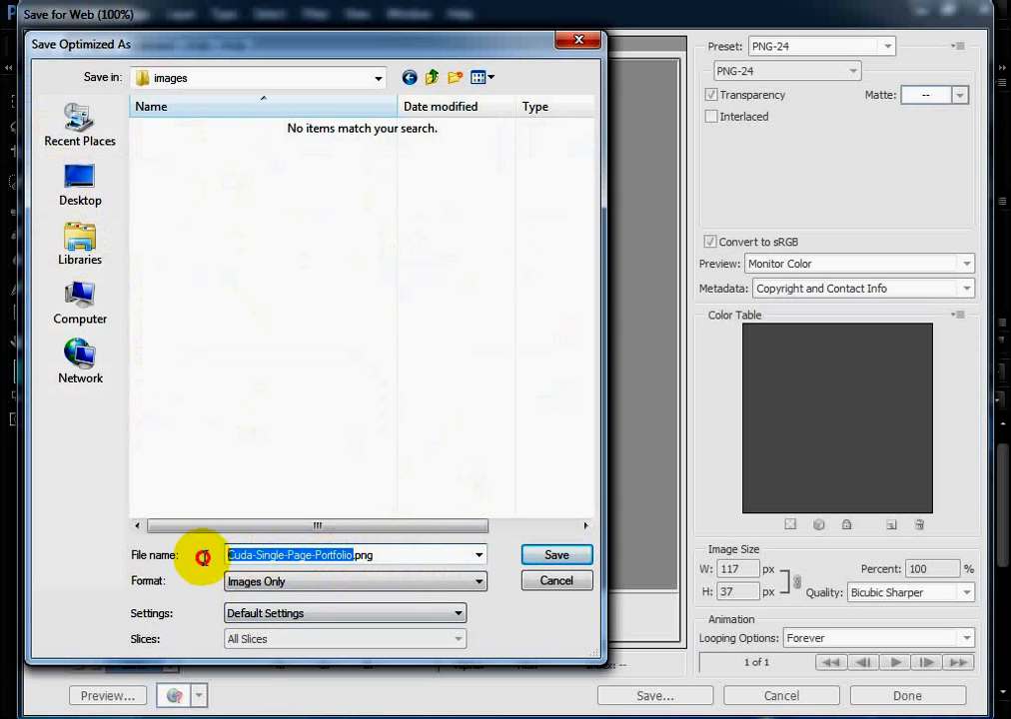
key(BackSpace)
text(log)
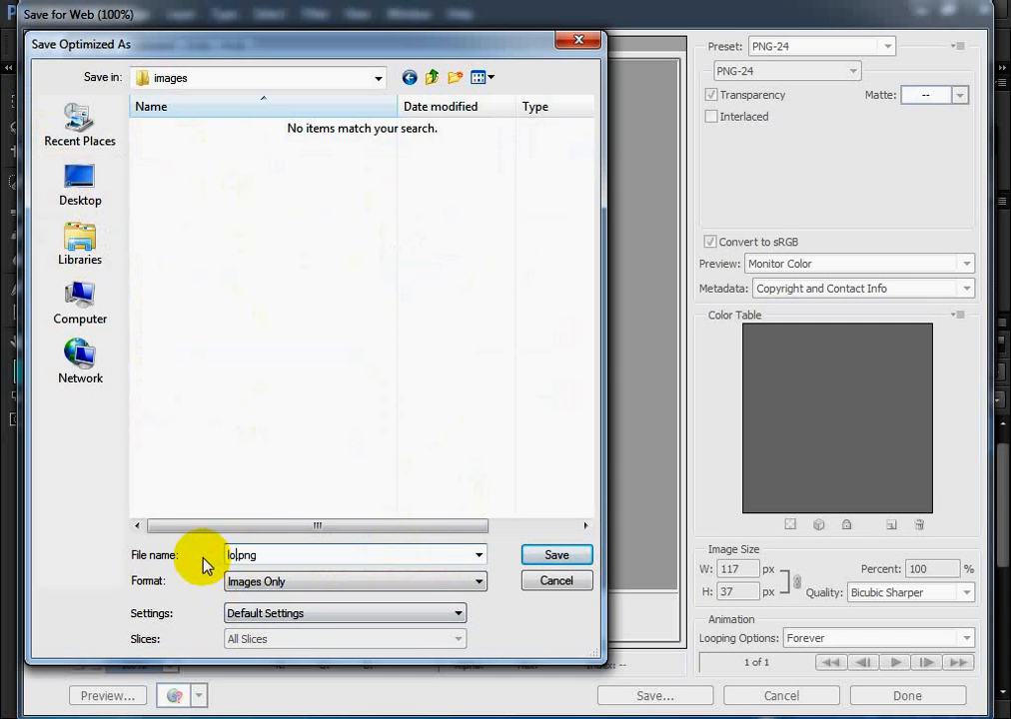
text(o)
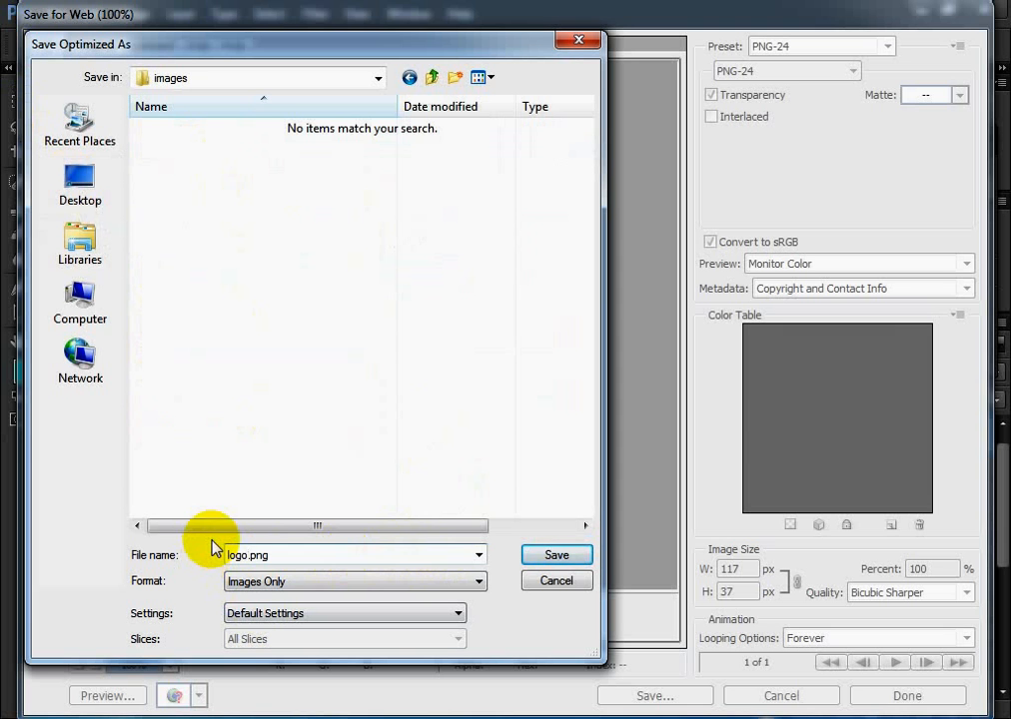
click(571, 563)
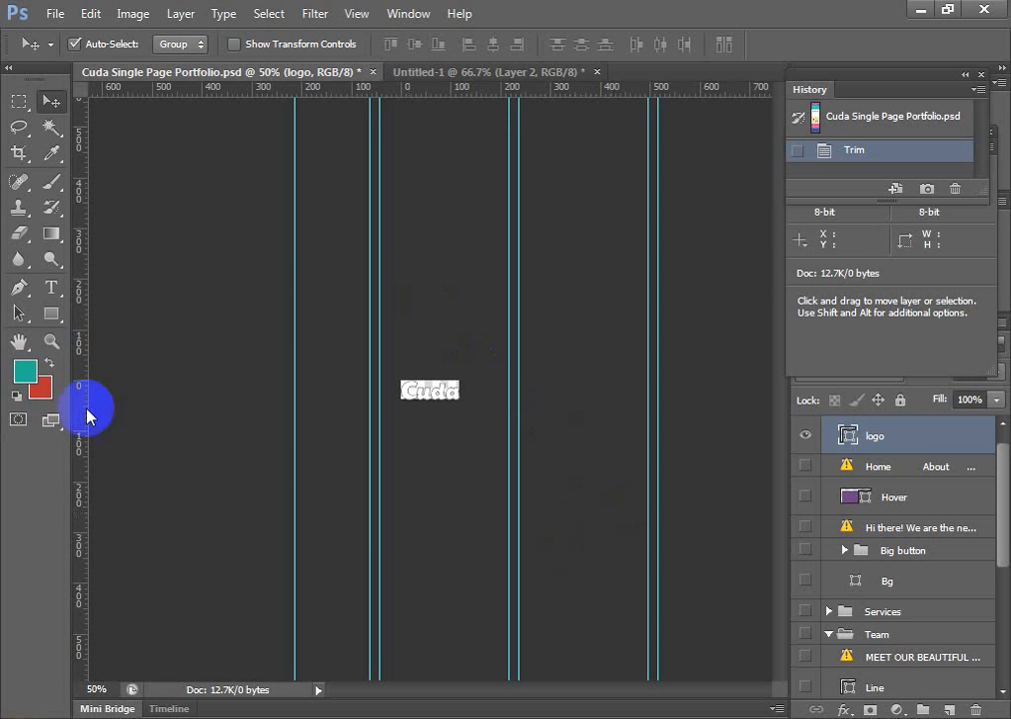
click(599, 72)
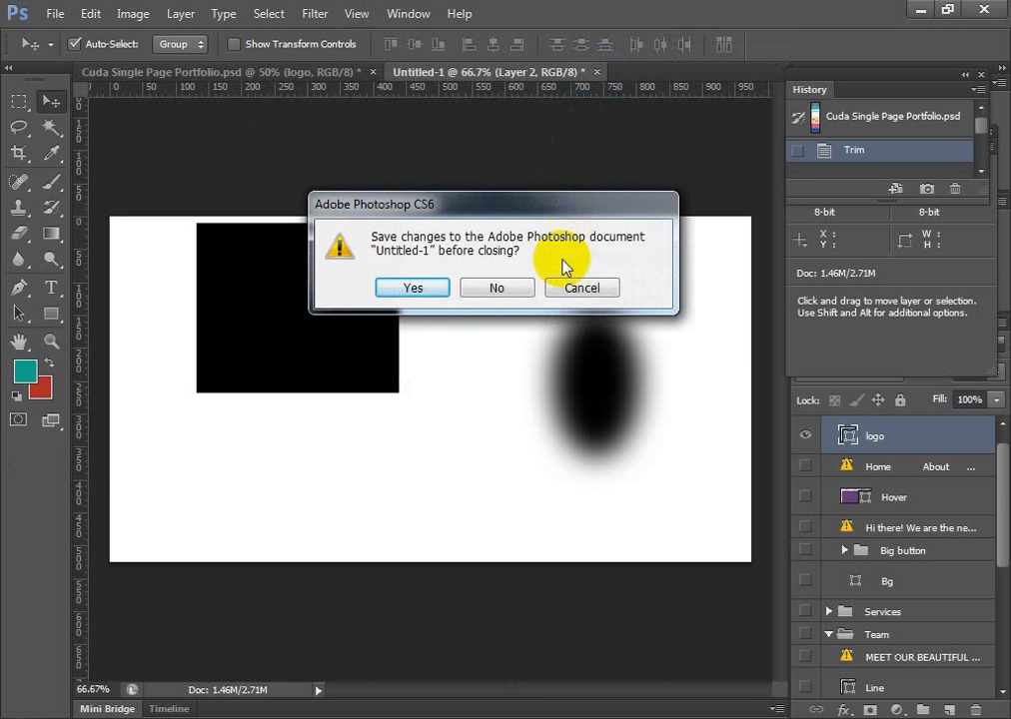
click(572, 290)
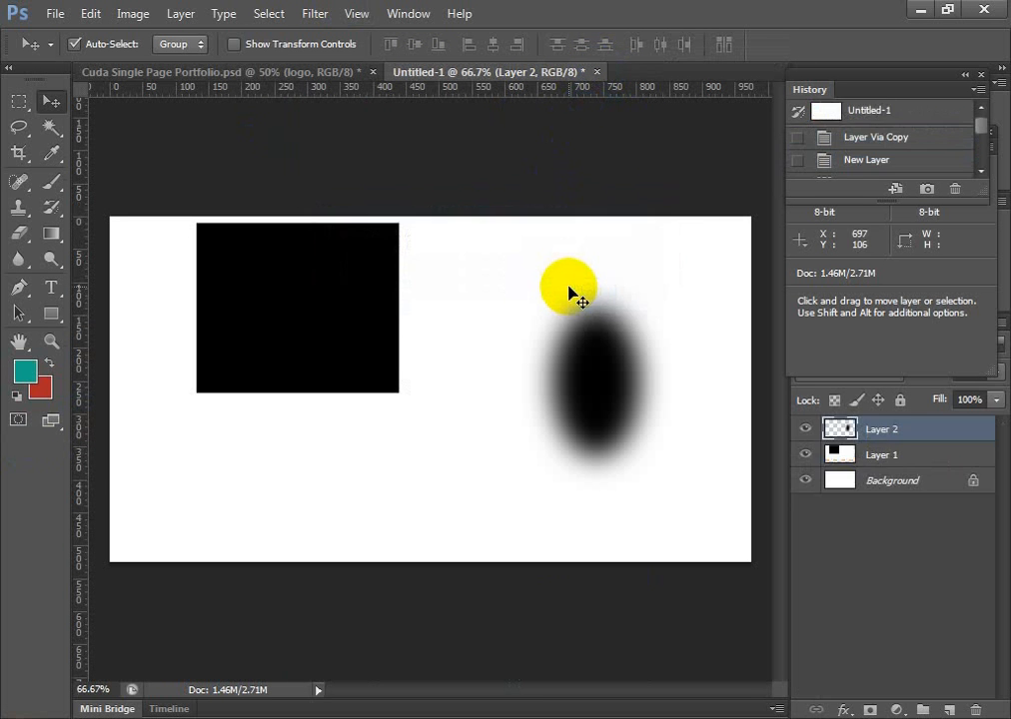
click(296, 72)
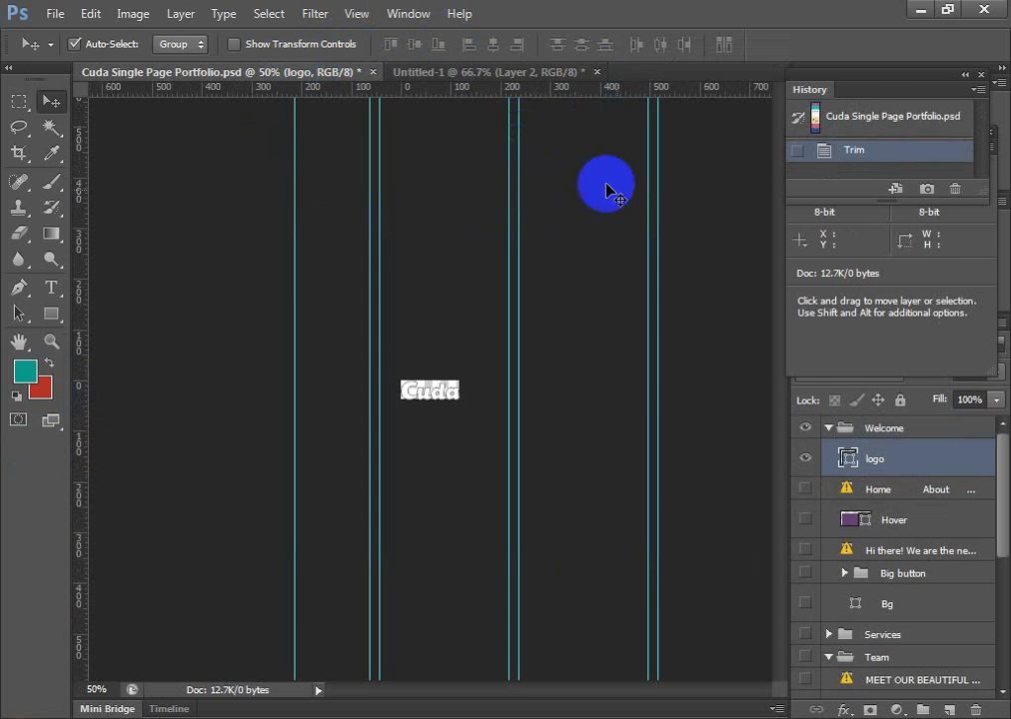
Revert the Cuda Single Page Portfolio document to its opening snapshot in the history, undoing the trim and layer hiding
click(867, 118)
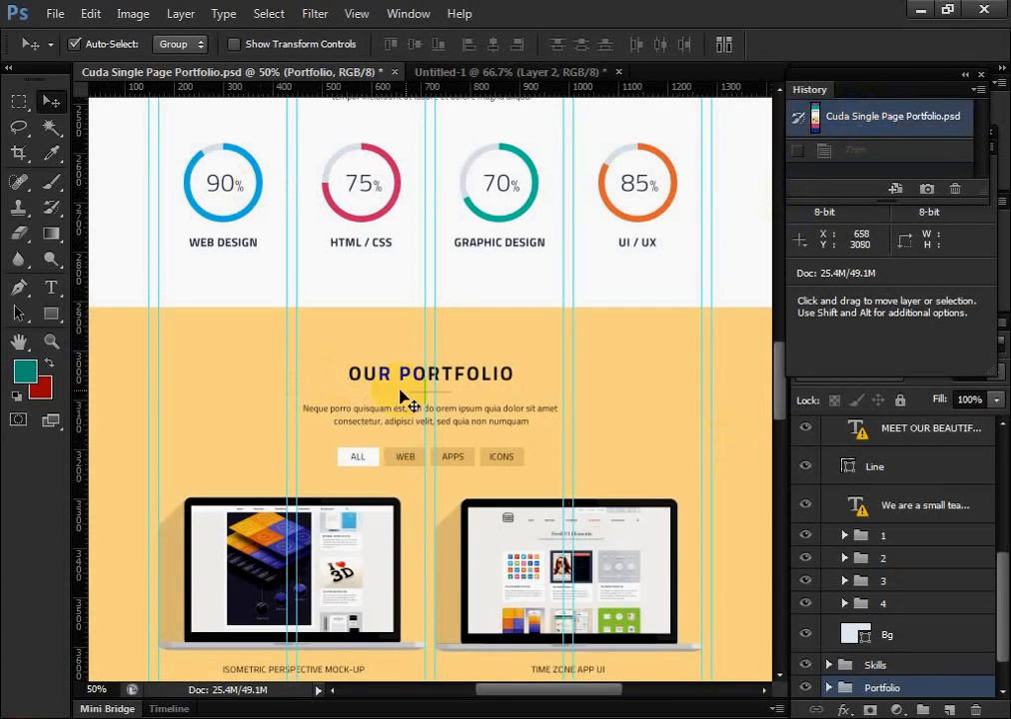
scroll(483, 490, up, 6)
scroll(459, 569, up, 10)
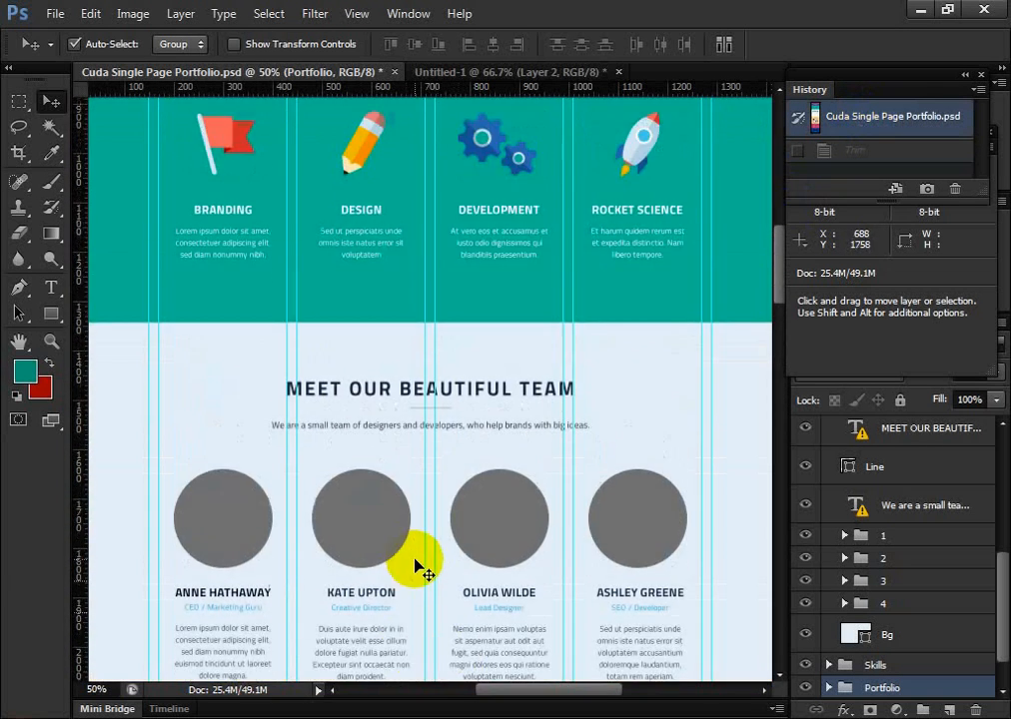
scroll(434, 543, up, 4)
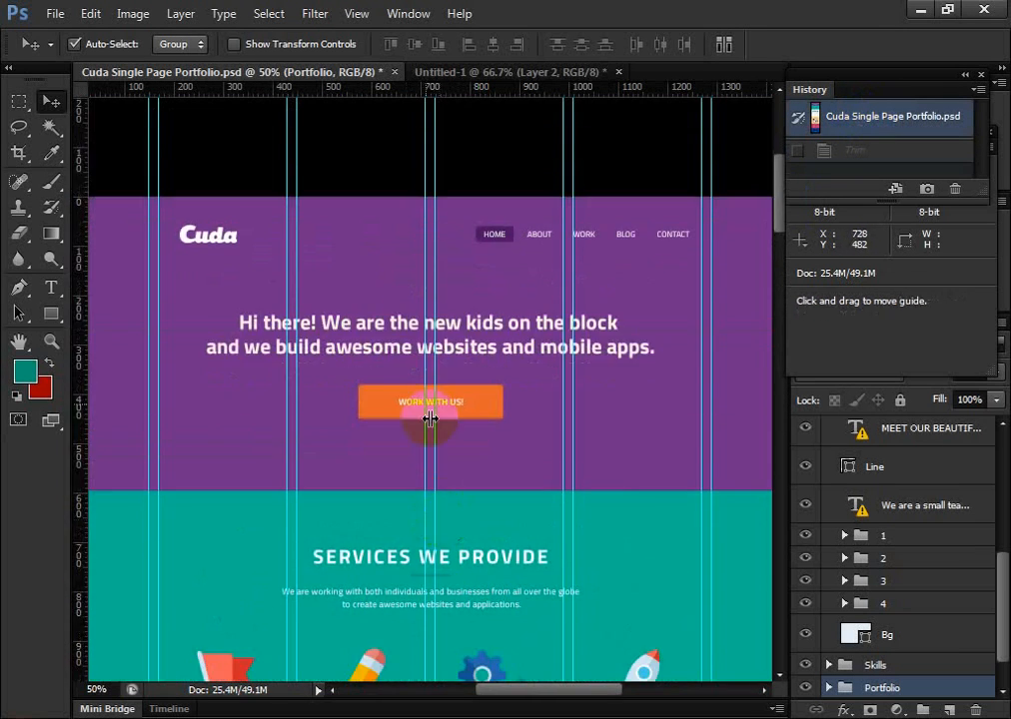
scroll(396, 434, down, 1)
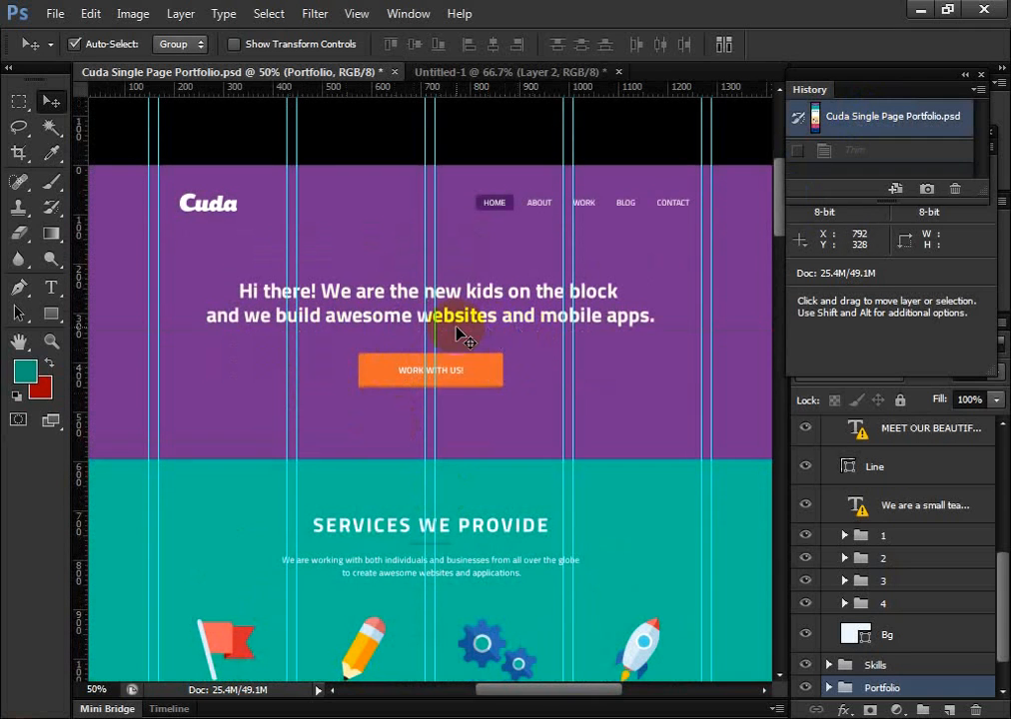
scroll(419, 400, down, 6)
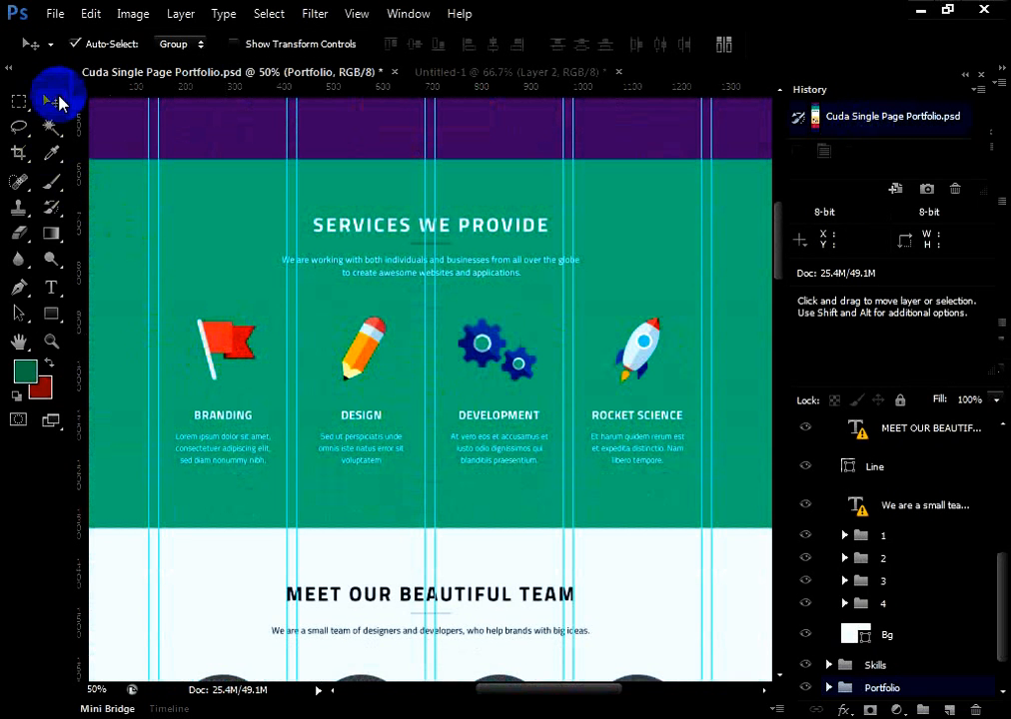
Locate the Branding flag's layers from the canvas and toggle the visibility of its two red Shape layers to identify them
click(228, 342)
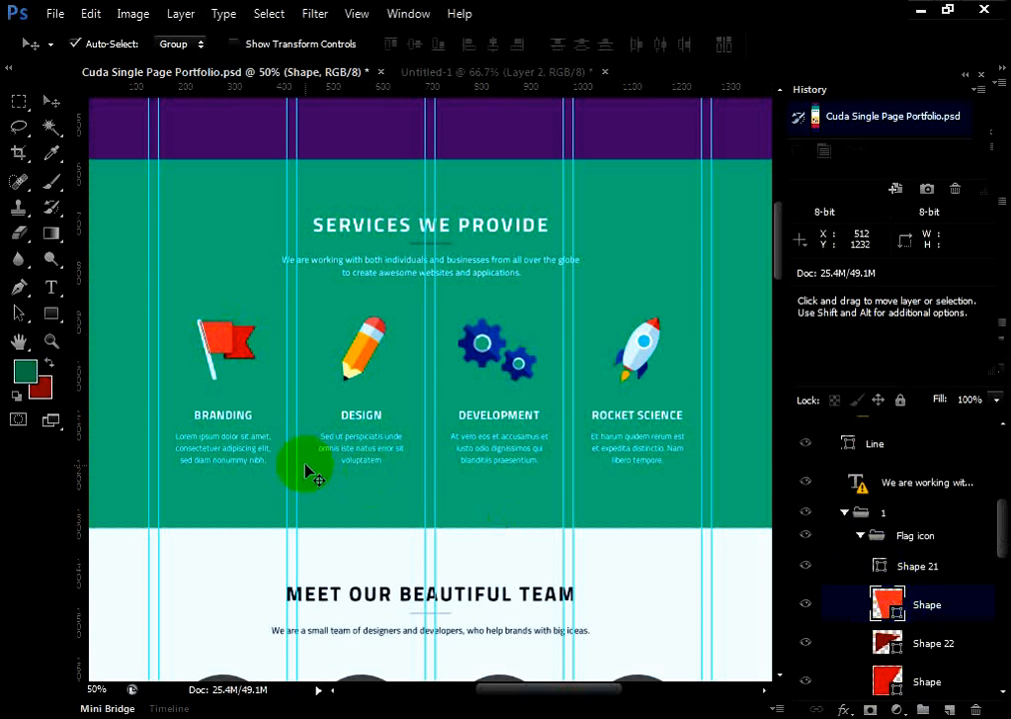
click(233, 342)
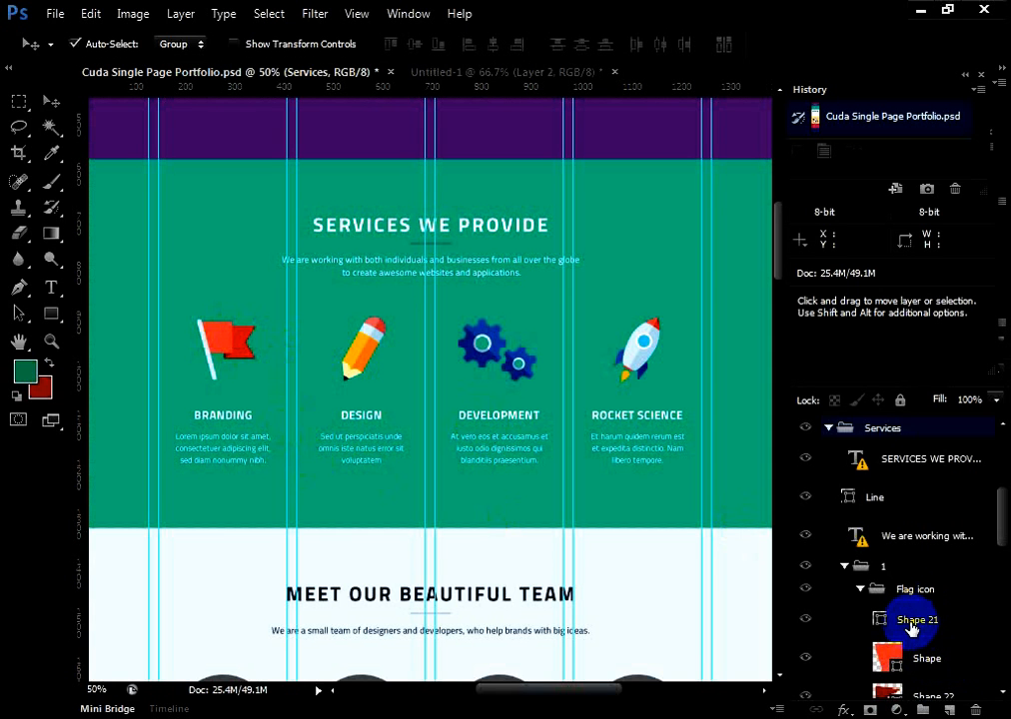
click(886, 659)
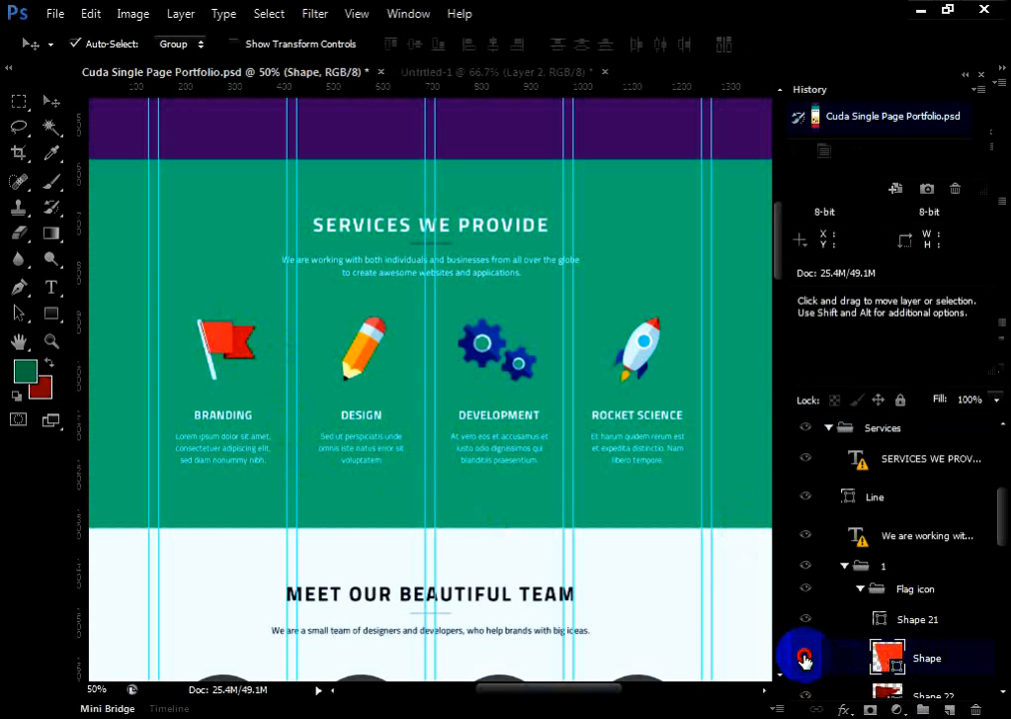
click(805, 659)
click(806, 662)
scroll(839, 640, down, 2)
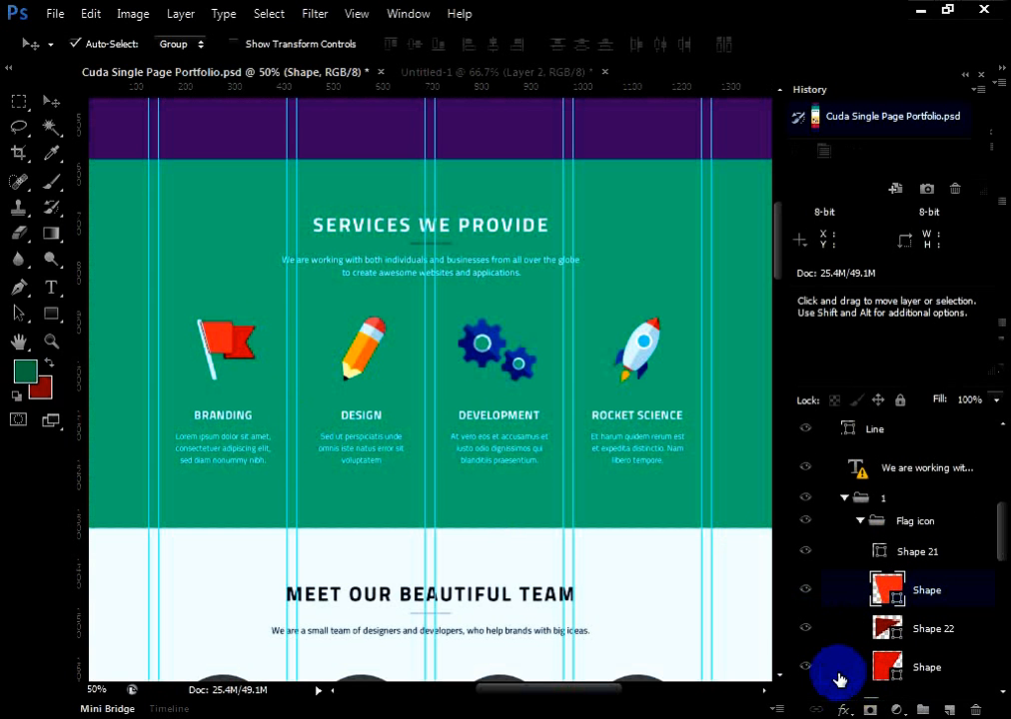
click(806, 668)
click(808, 667)
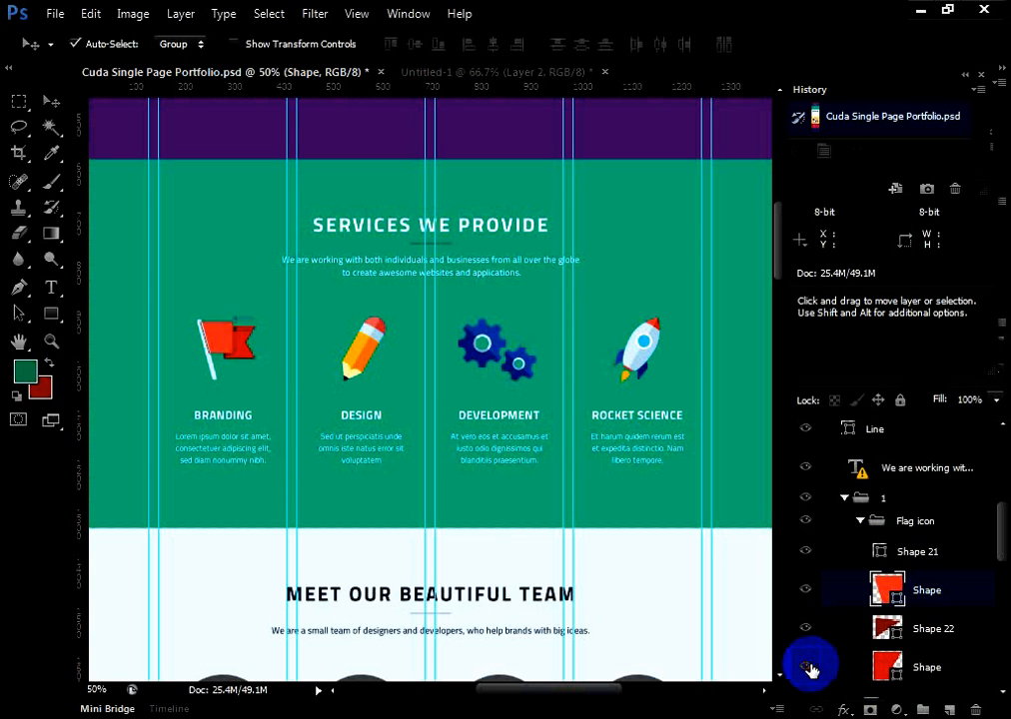
scroll(824, 643, down, 1)
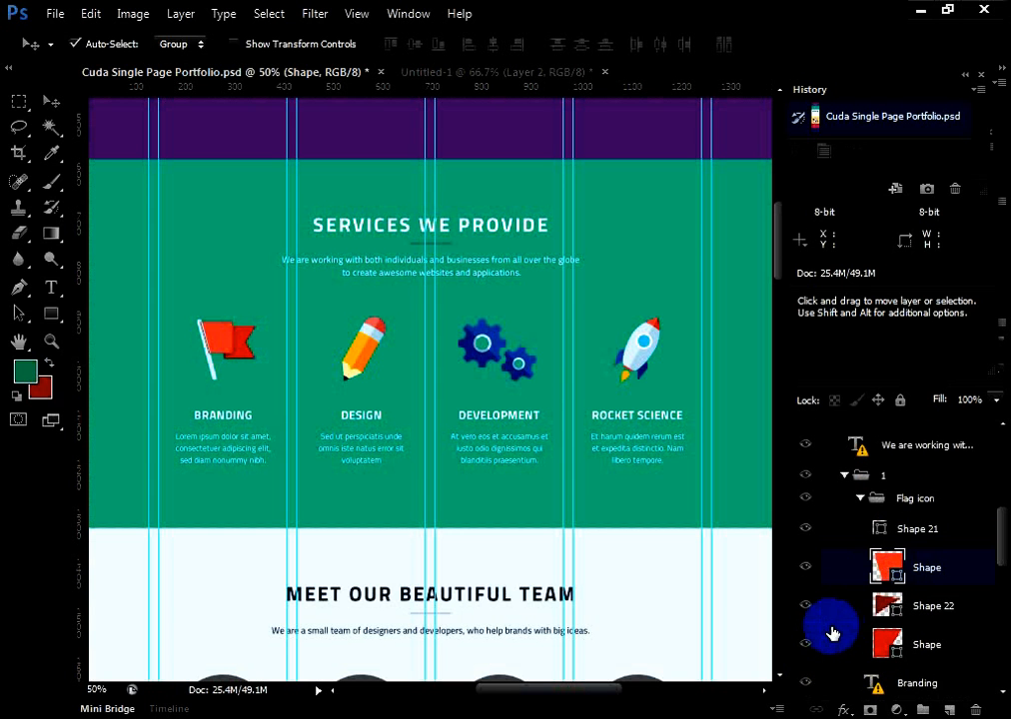
scroll(834, 629, up, 1)
Toggle the visibility of the Shape 21 layer in the Flag icon group to check which part of the flag it holds
click(902, 524)
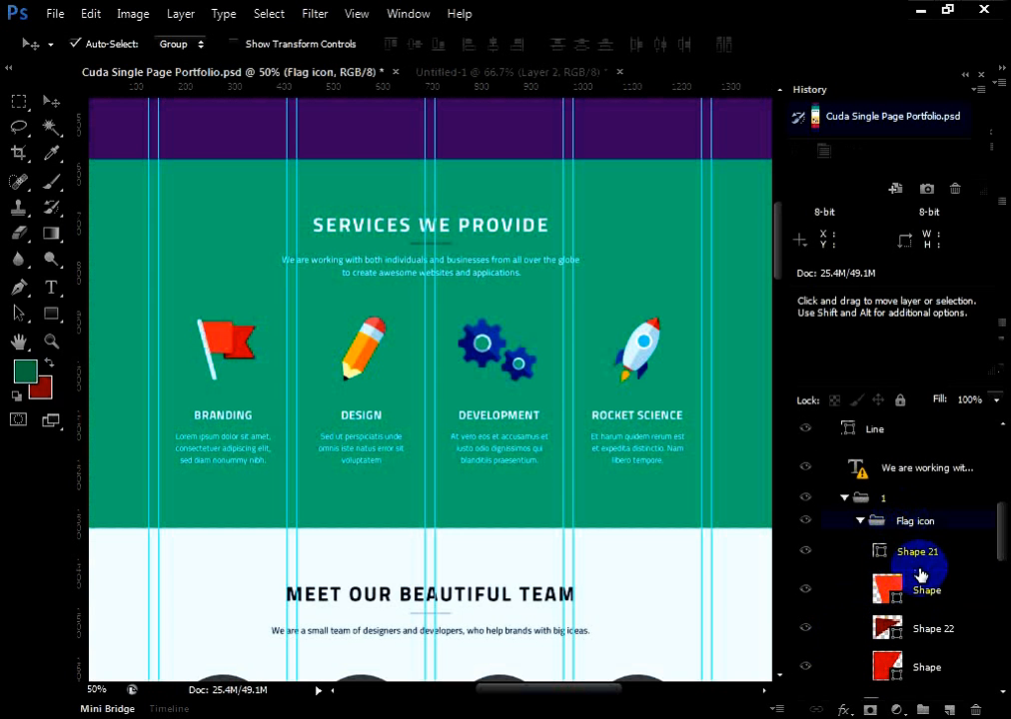
click(880, 555)
click(804, 551)
click(801, 554)
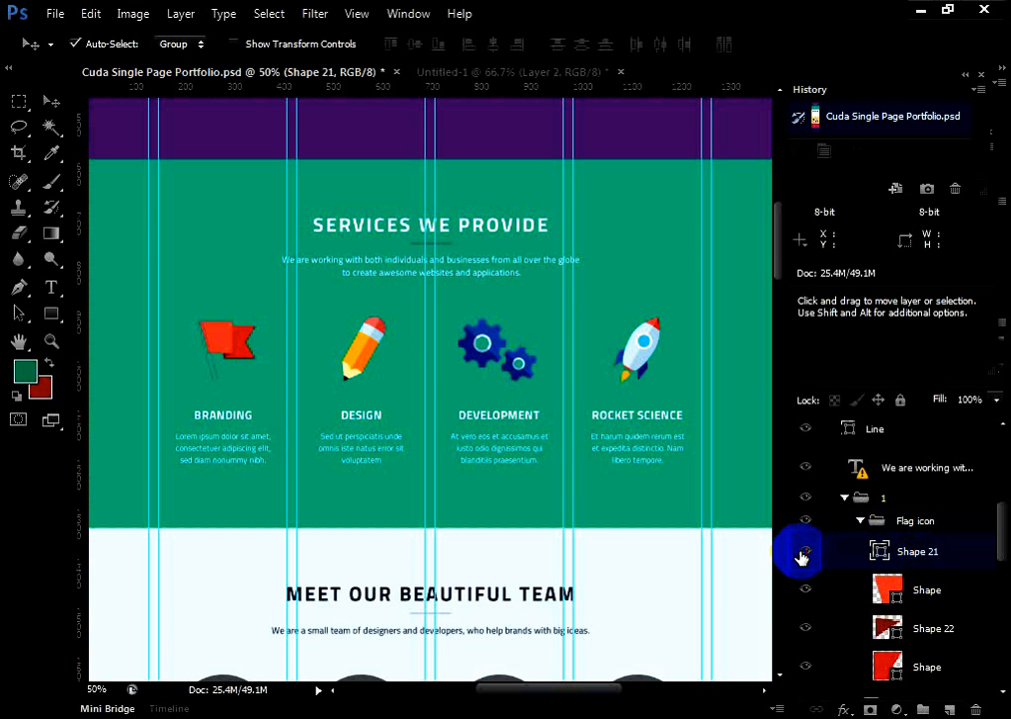
click(801, 555)
click(801, 554)
click(904, 521)
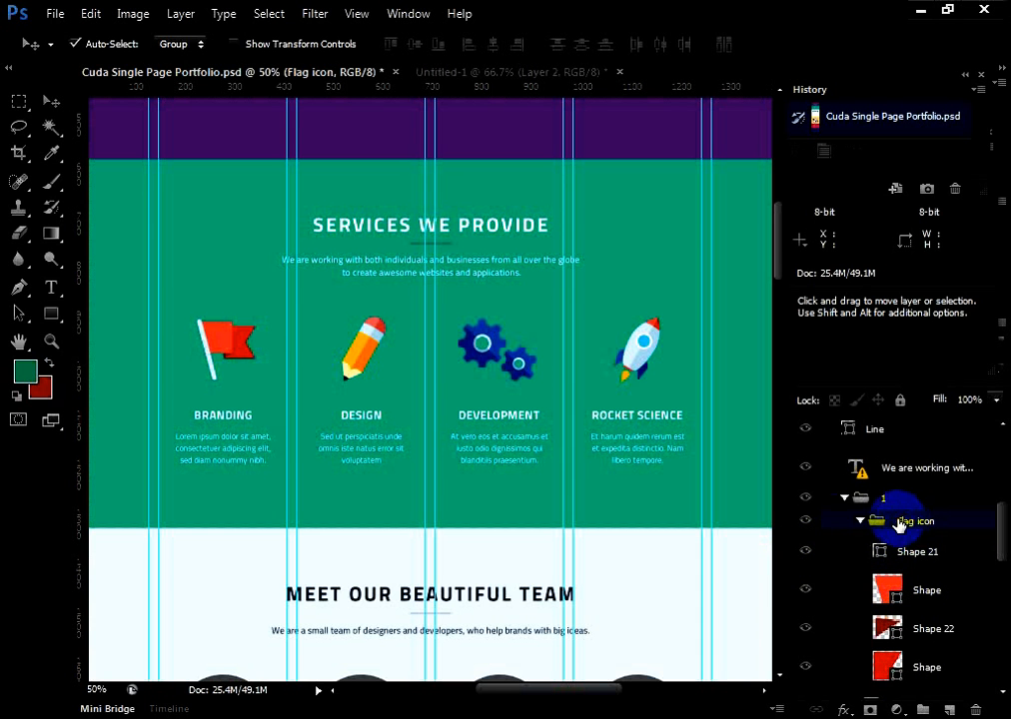
click(805, 551)
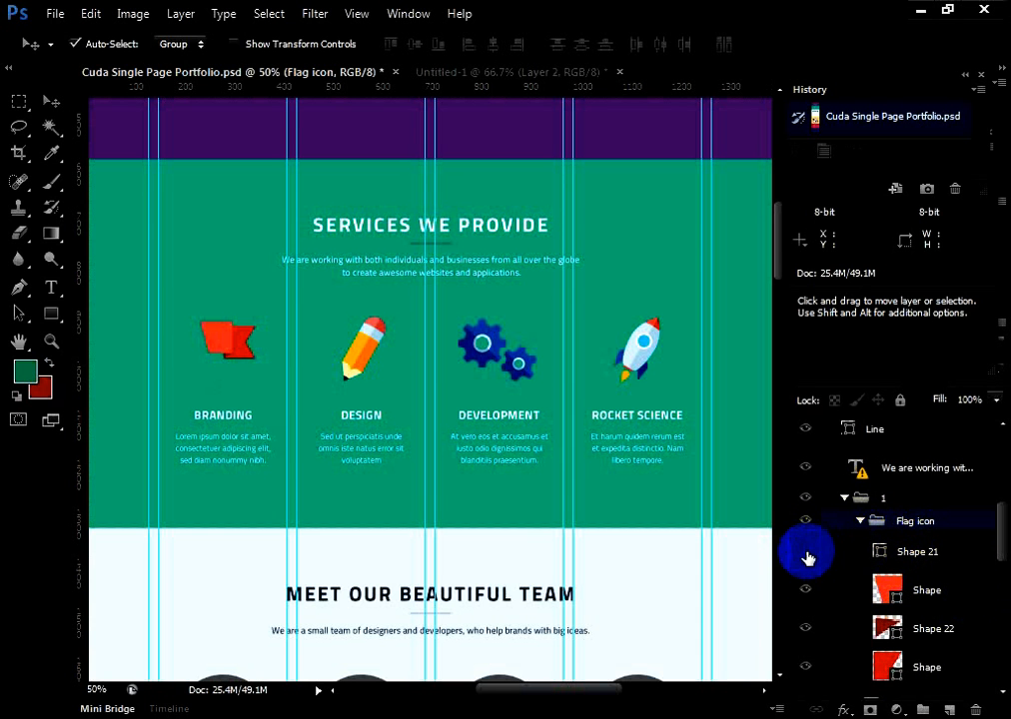
Review the layers of the Flag icon group and select its Shape 21 layer
scroll(839, 582, down, 5)
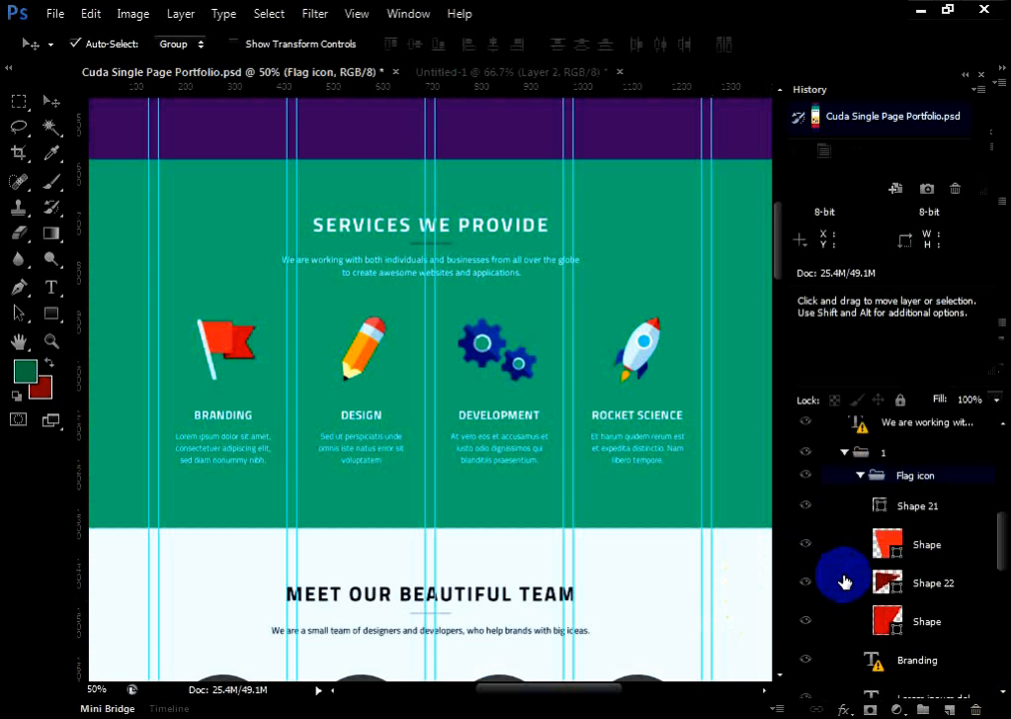
scroll(849, 583, up, 3)
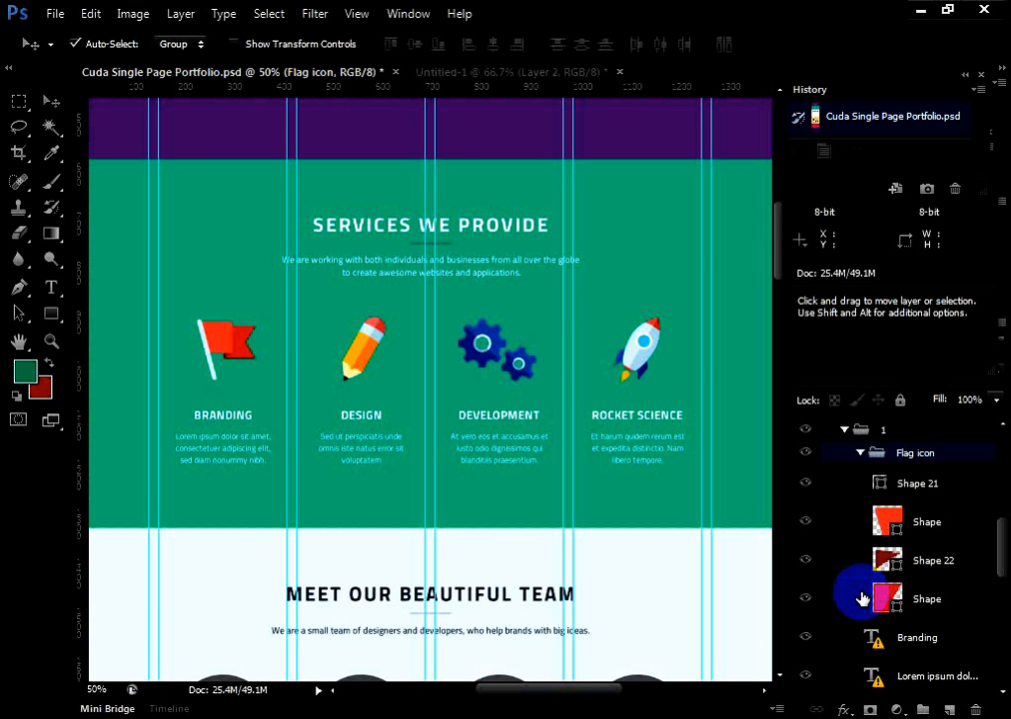
scroll(889, 510, down, 3)
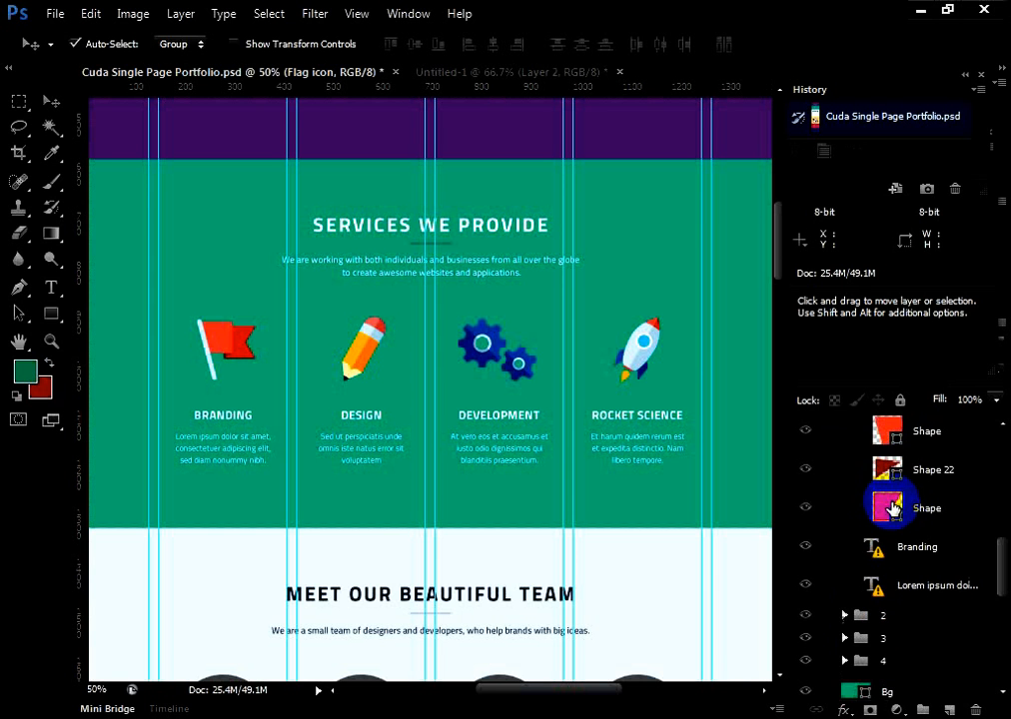
scroll(911, 636, up, 3)
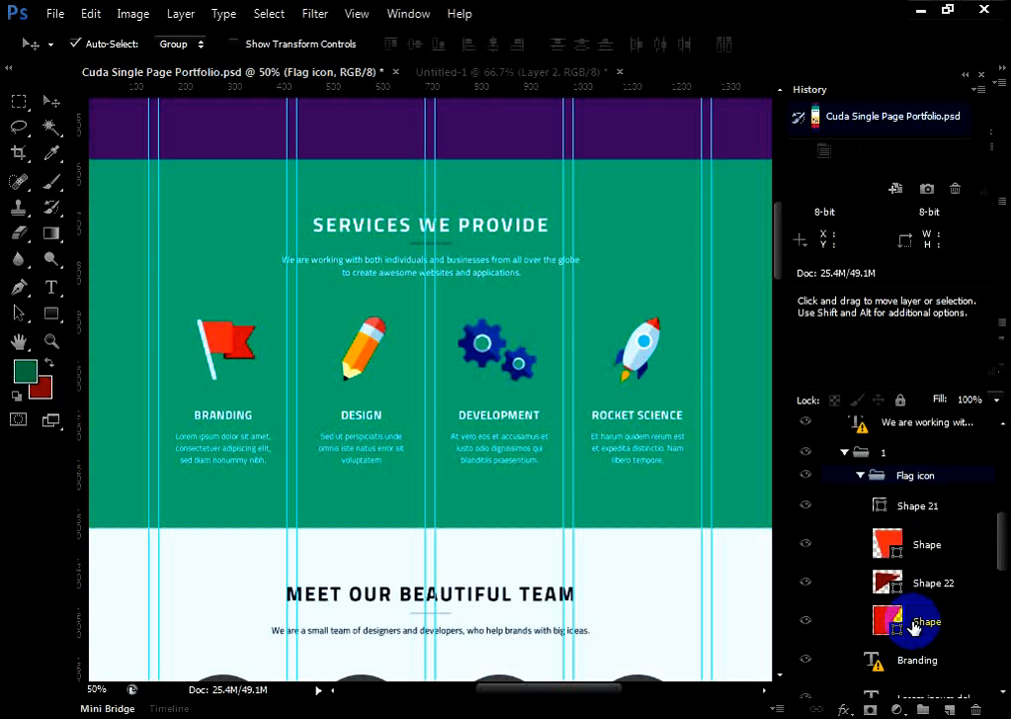
drag(912, 626, 880, 516)
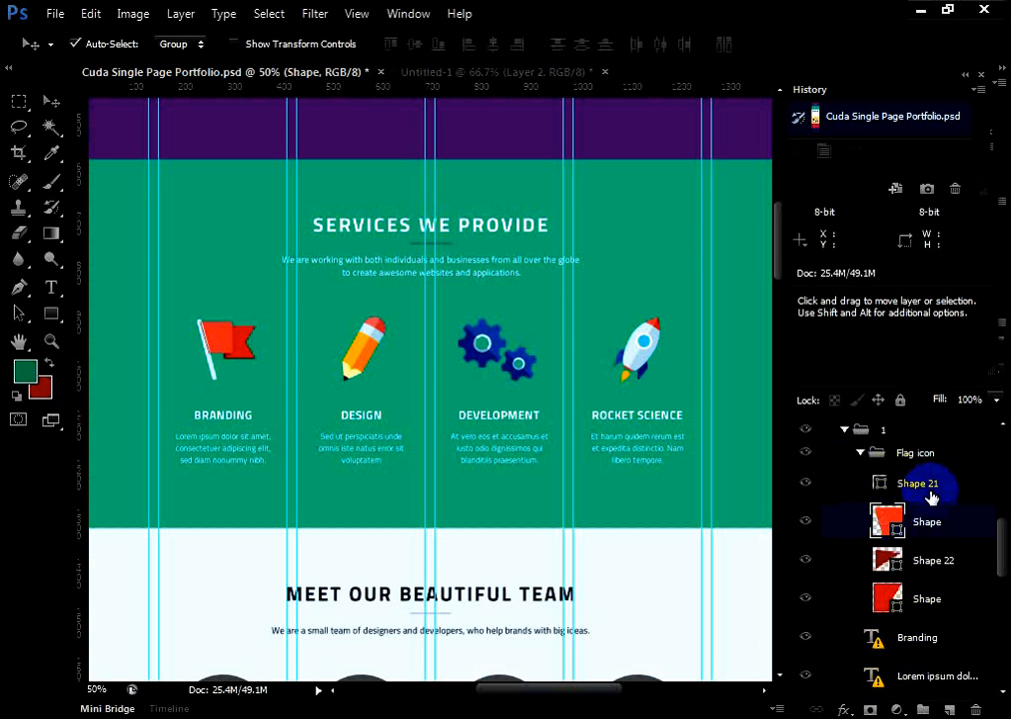
click(915, 487)
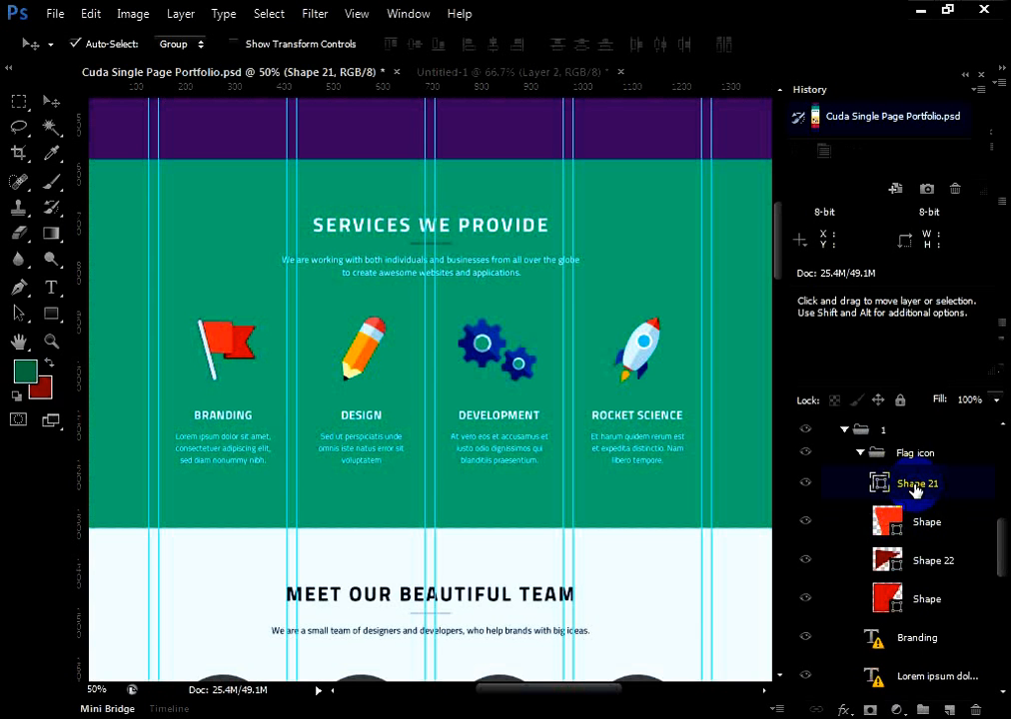
Try merging the Flag icon group's four shape layers into one, toggle the merged layer's visibility, and revert to the opening snapshot
drag(915, 489, 877, 561)
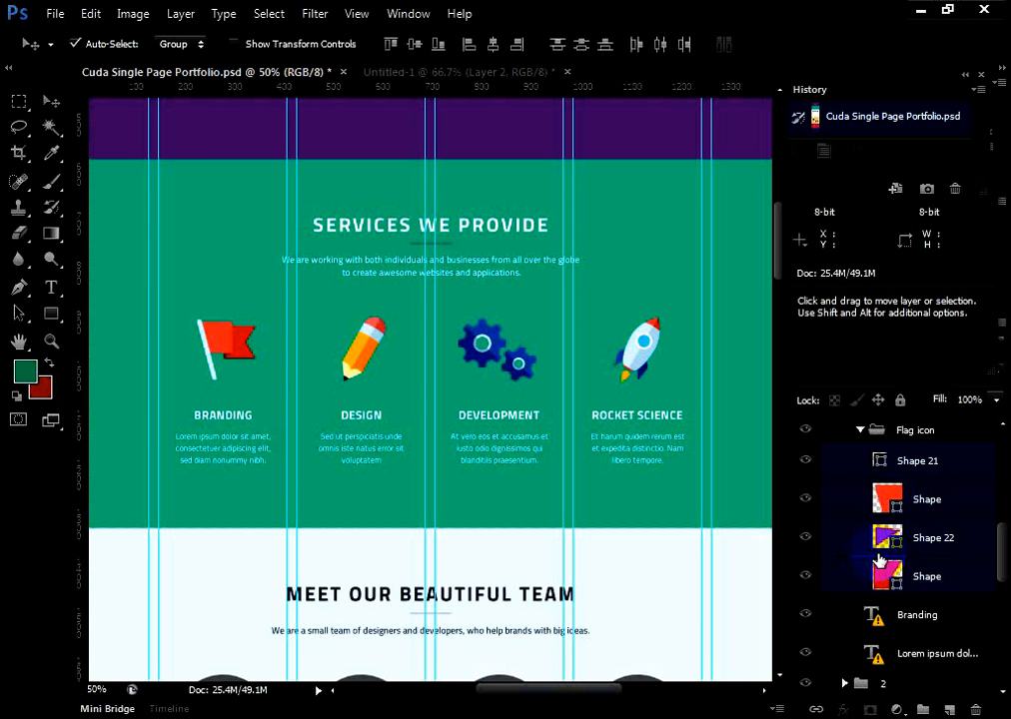
key(ctrl+e)
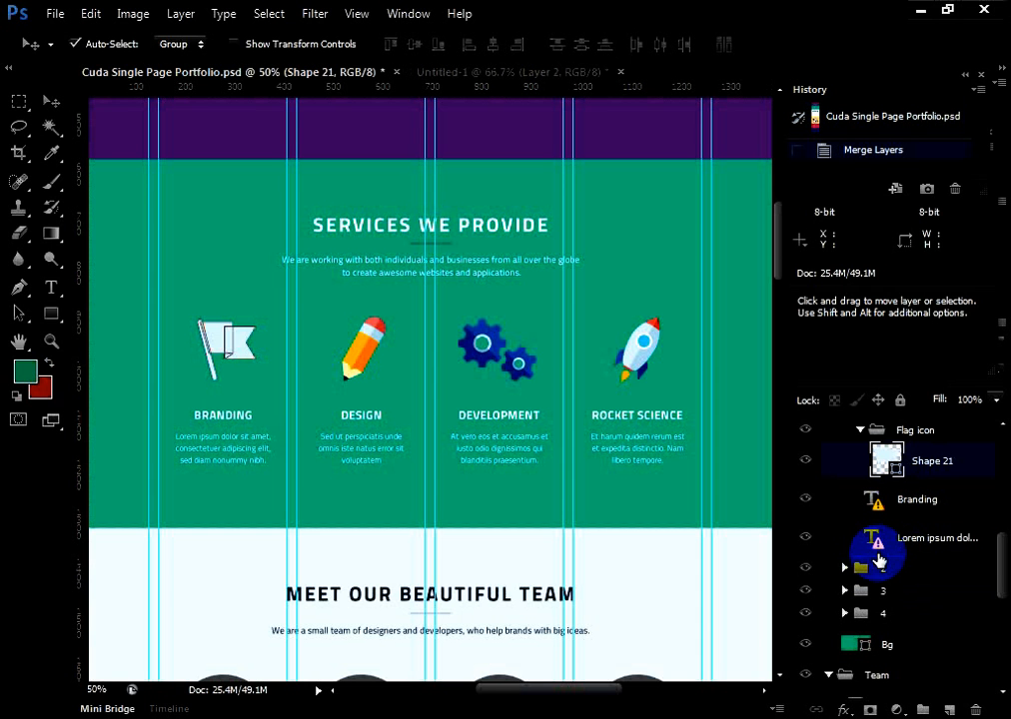
click(809, 460)
click(808, 459)
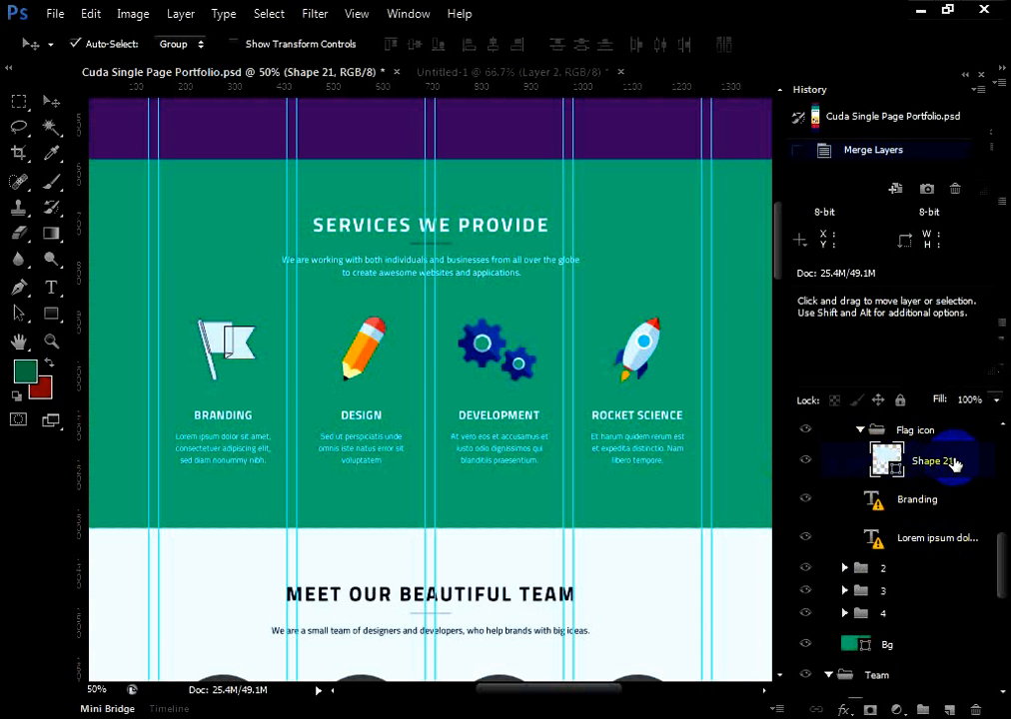
click(839, 115)
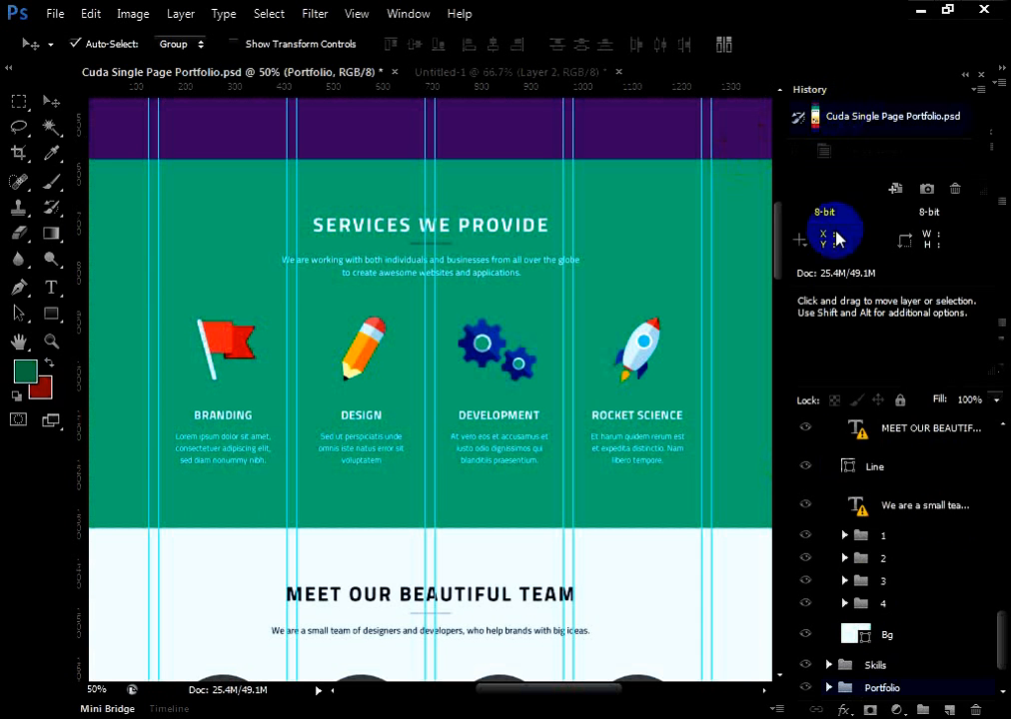
Locate the Branding flag's shape layers again by picking the flag on the canvas
scroll(932, 677, down, 2)
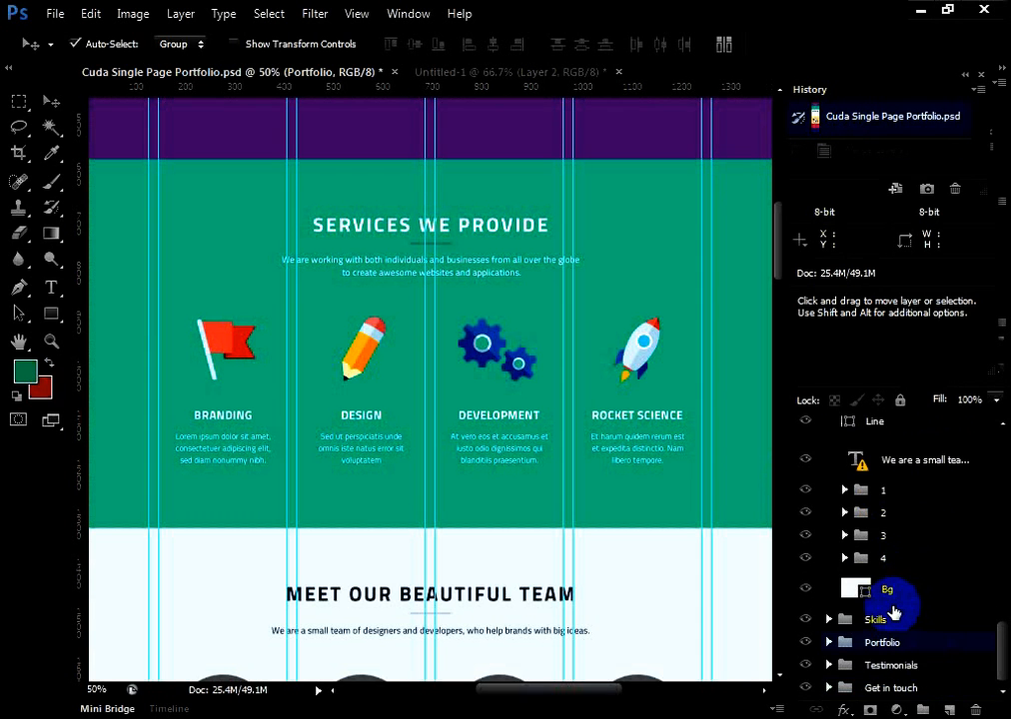
scroll(898, 609, up, 3)
scroll(907, 607, up, 1)
scroll(909, 605, down, 3)
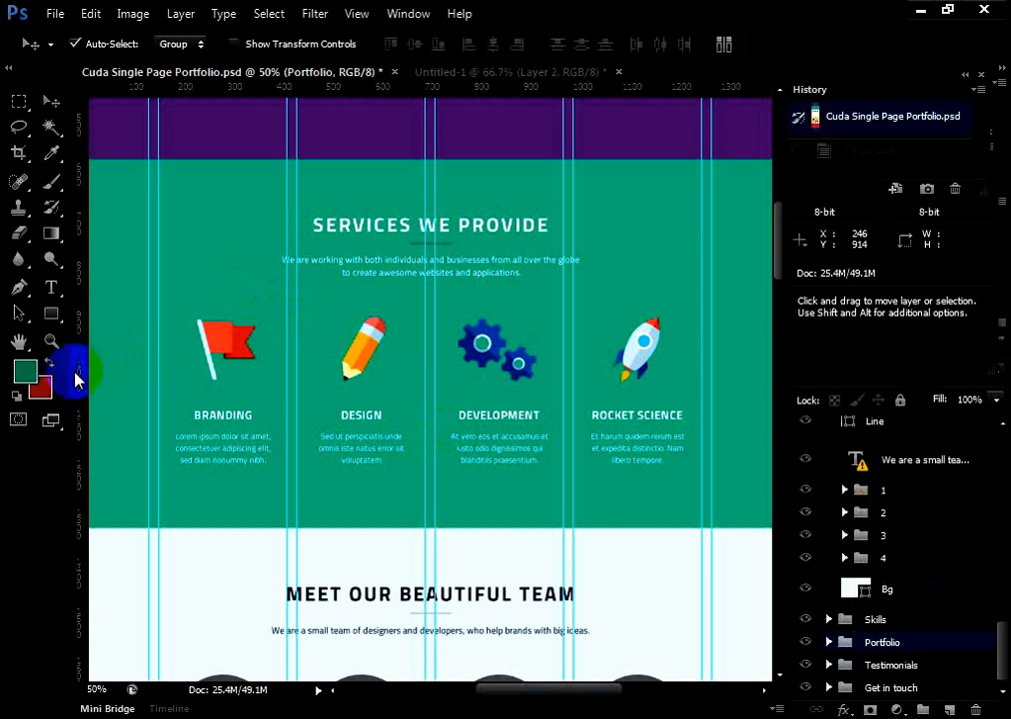
click(221, 338)
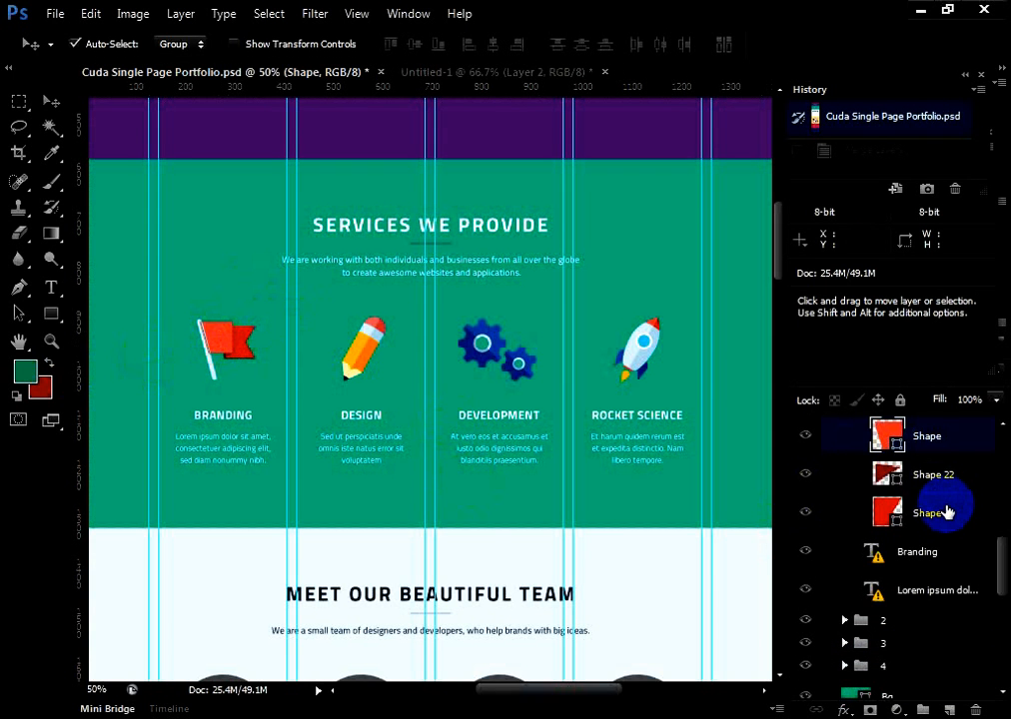
scroll(946, 512, up, 2)
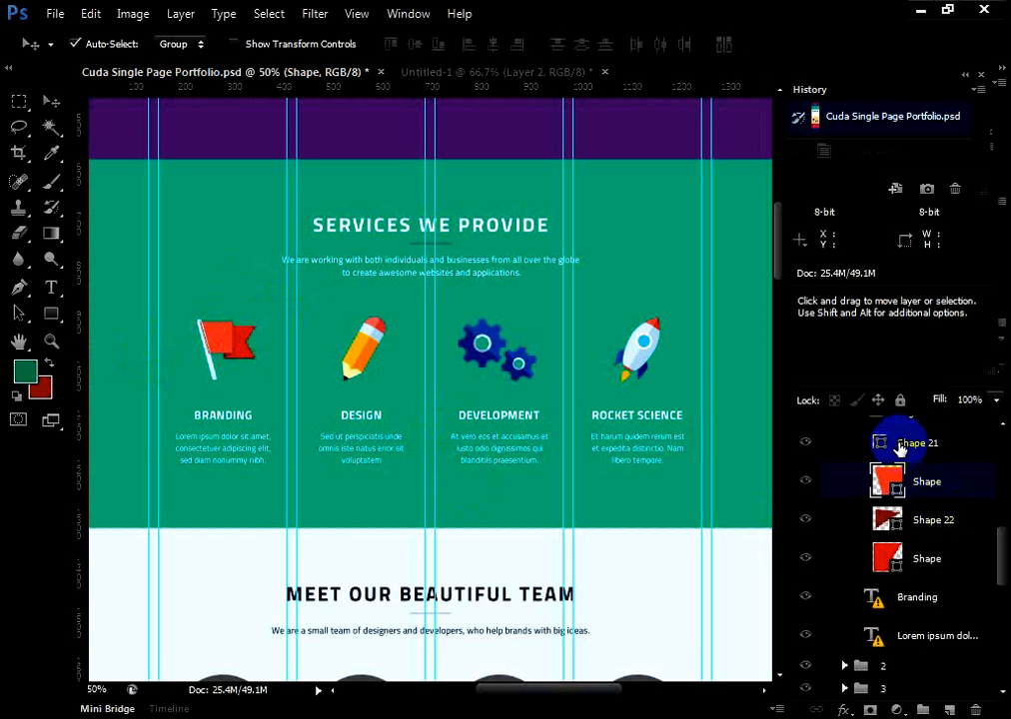
Try merging the layers from Shape 21 down to the lowest Shape in the Flag icon group, and restore the opening snapshot
click(859, 440)
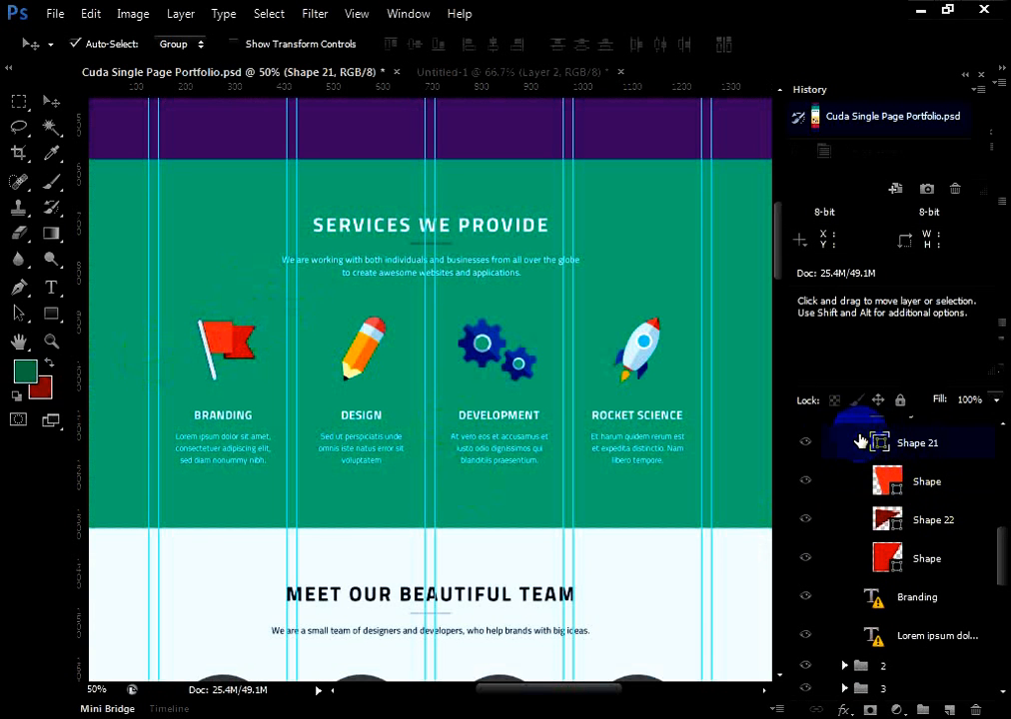
ctrl+click(859, 563)
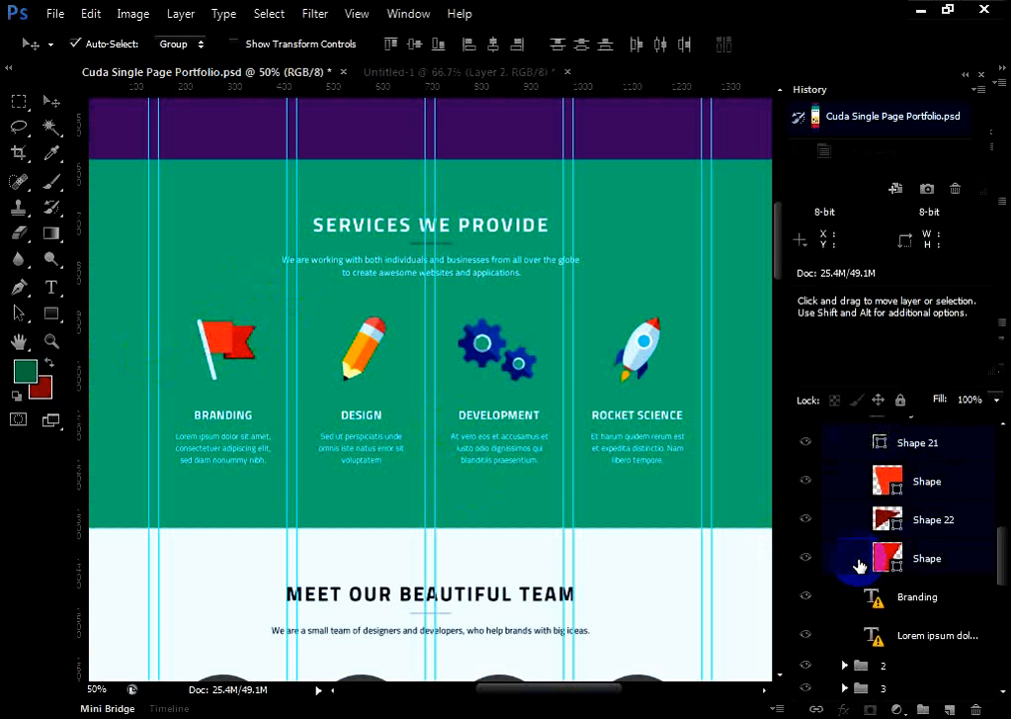
key(ctrl+e)
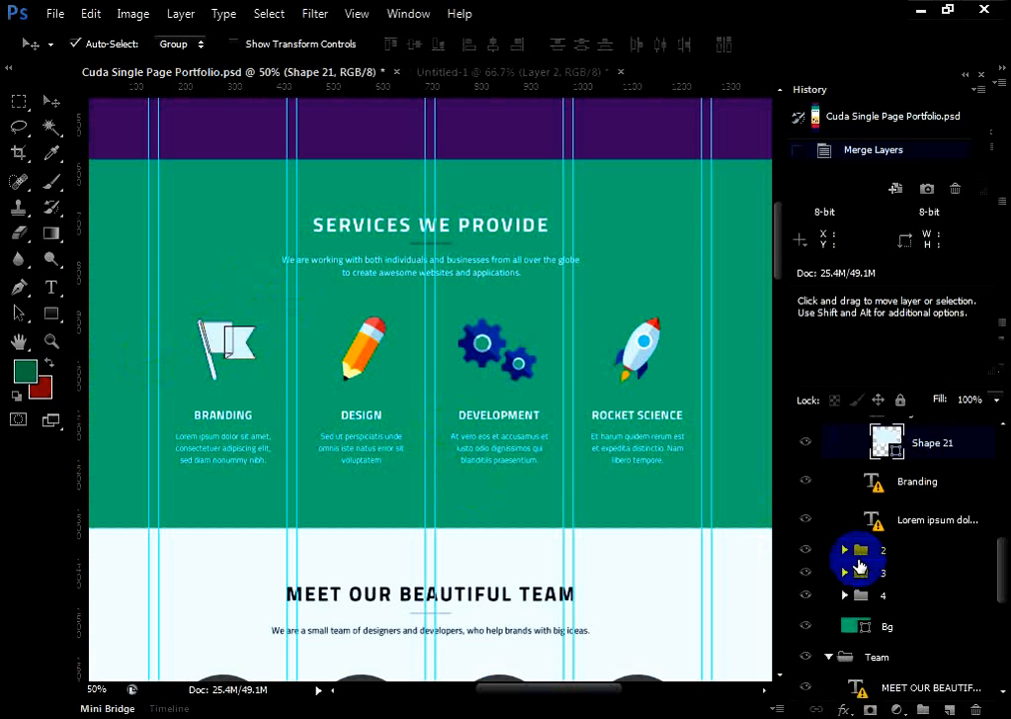
scroll(879, 595, up, 4)
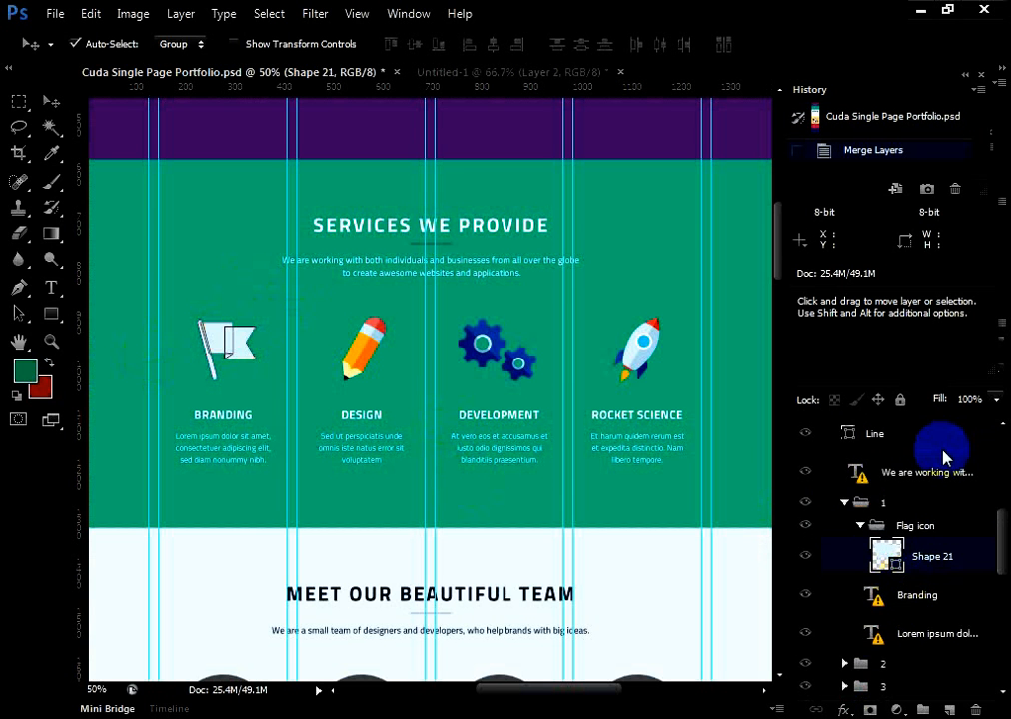
click(916, 117)
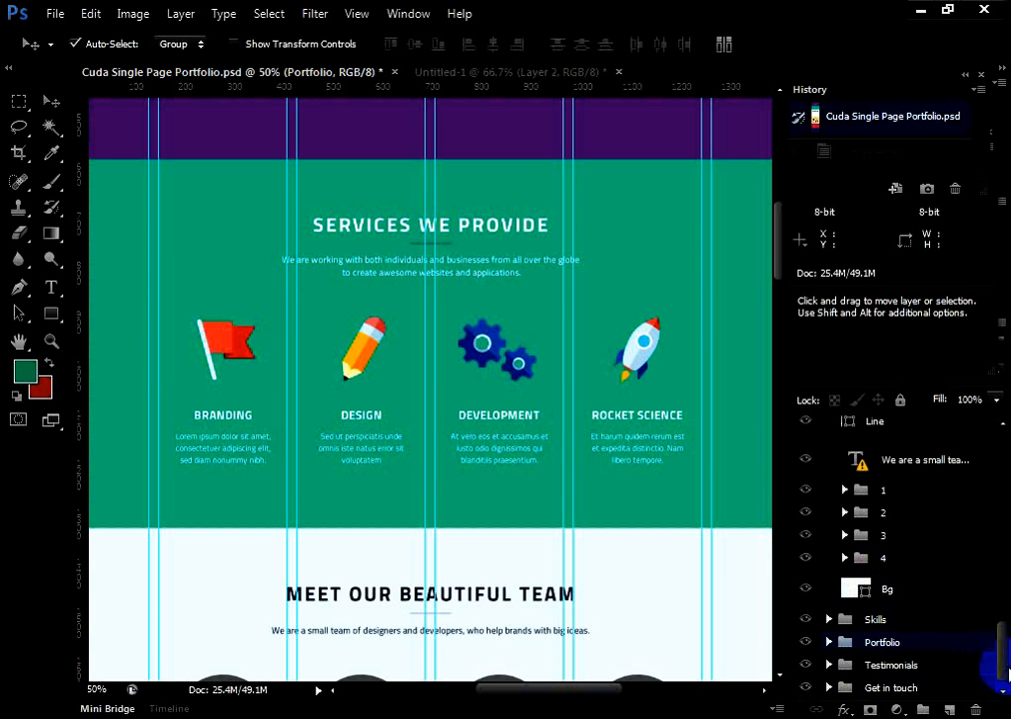
Try the flag layer merge once more, inspect the merged flag with its outline deselected, and revert the document to its opening snapshot
mouse_move(1002, 676)
mouse_down()
mouse_move(1000, 568)
mouse_move(1000, 579)
mouse_up()
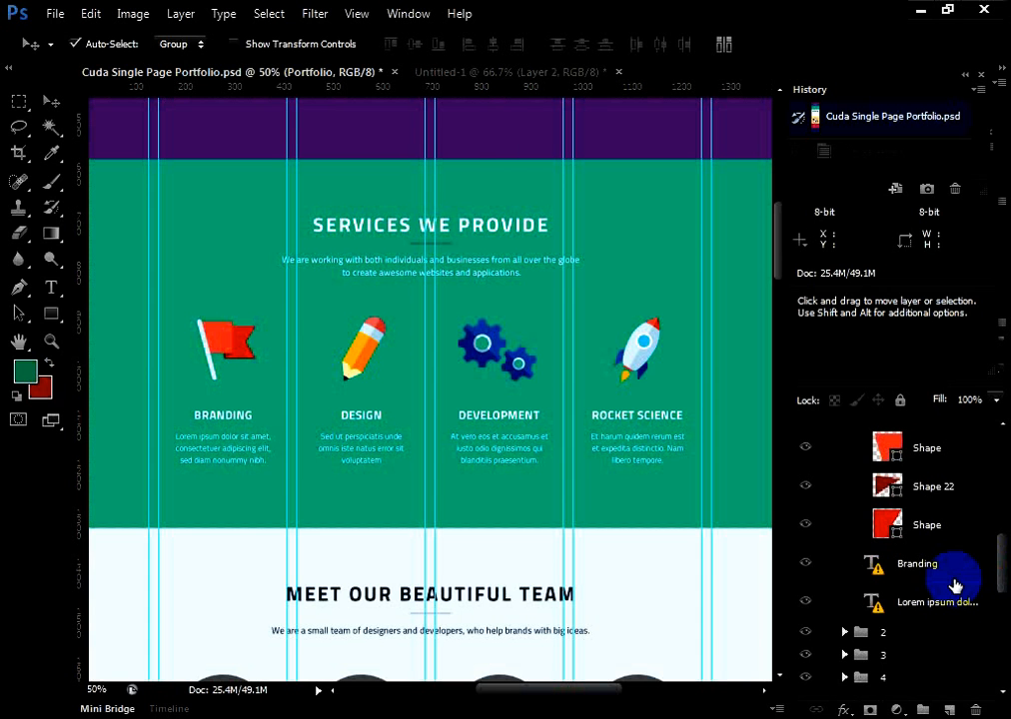
scroll(877, 505, up, 2)
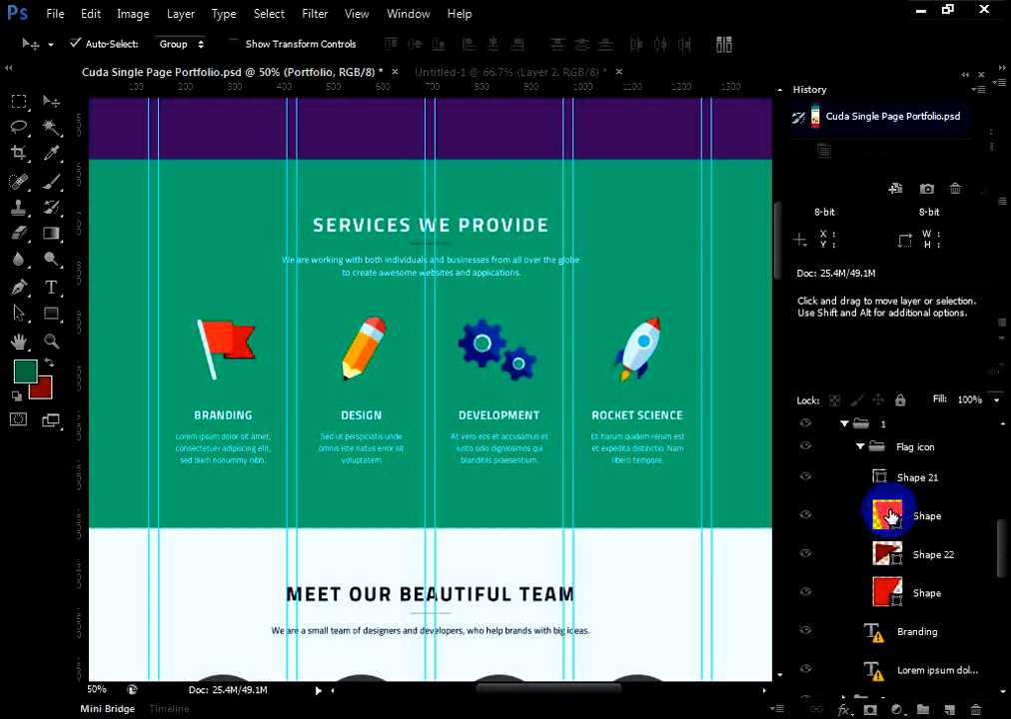
click(842, 477)
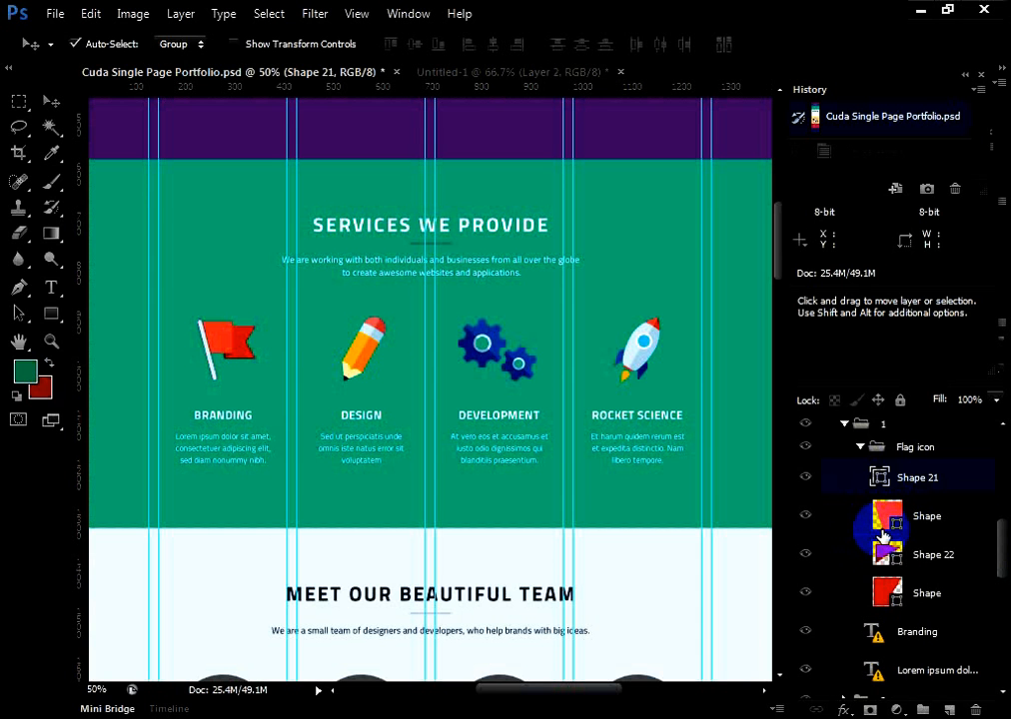
scroll(884, 539, down, 1)
shift+click(859, 574)
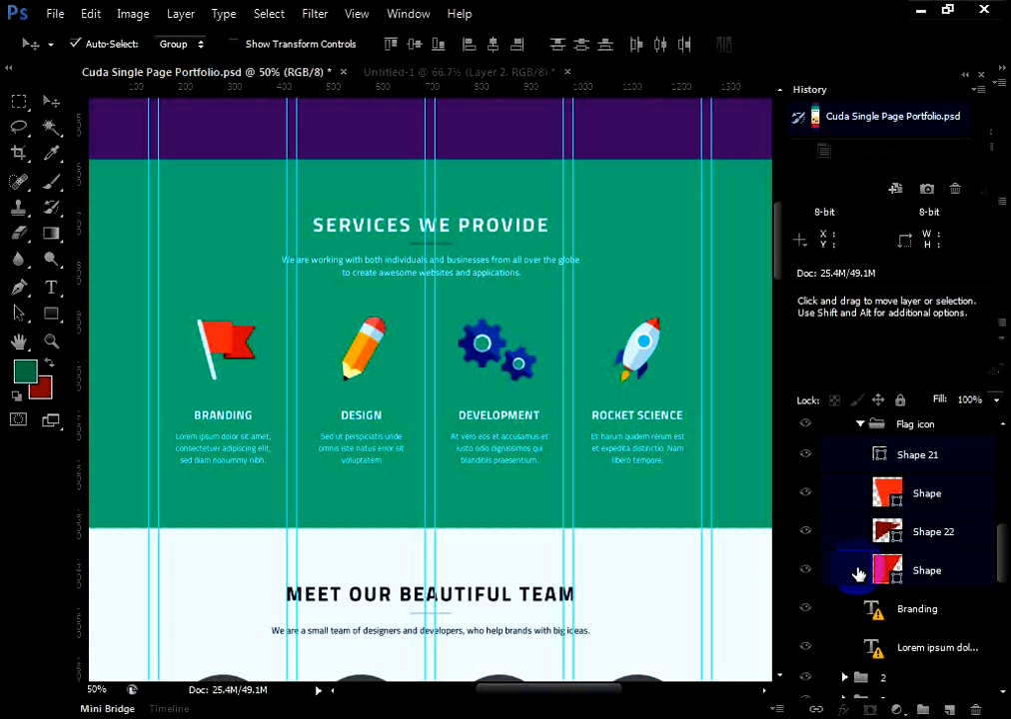
key(ctrl+e)
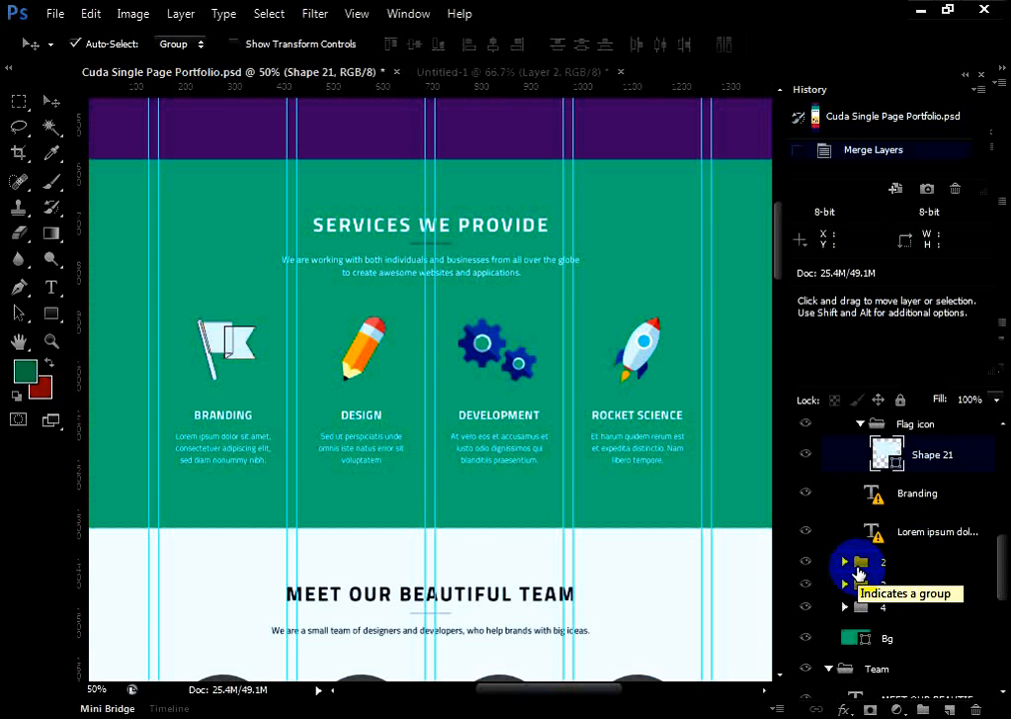
click(218, 345)
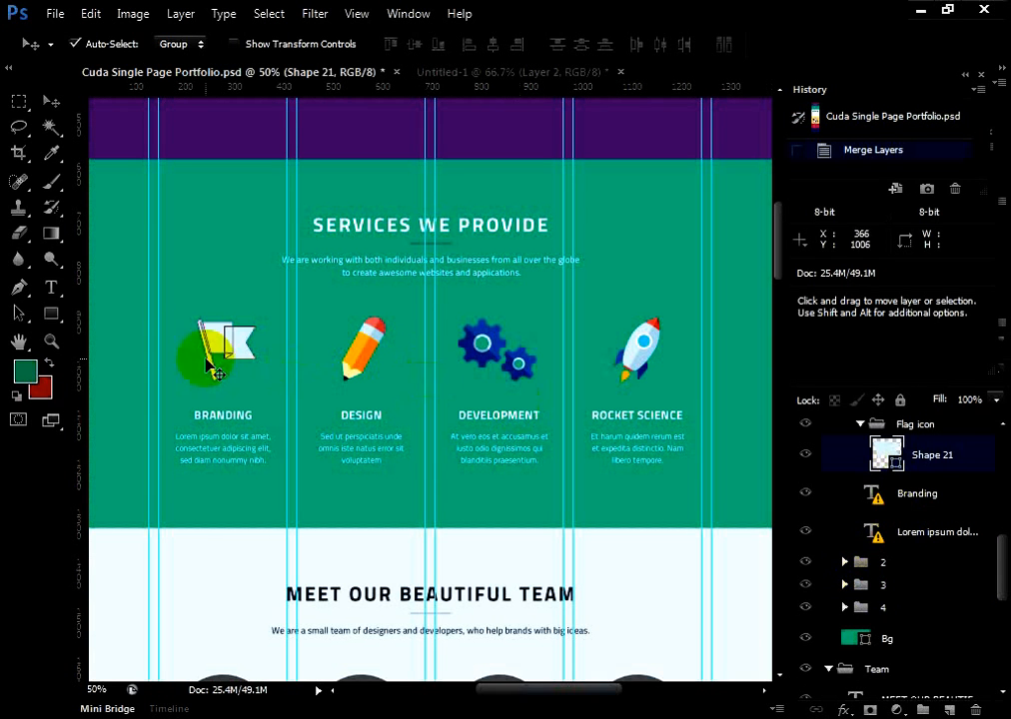
click(559, 435)
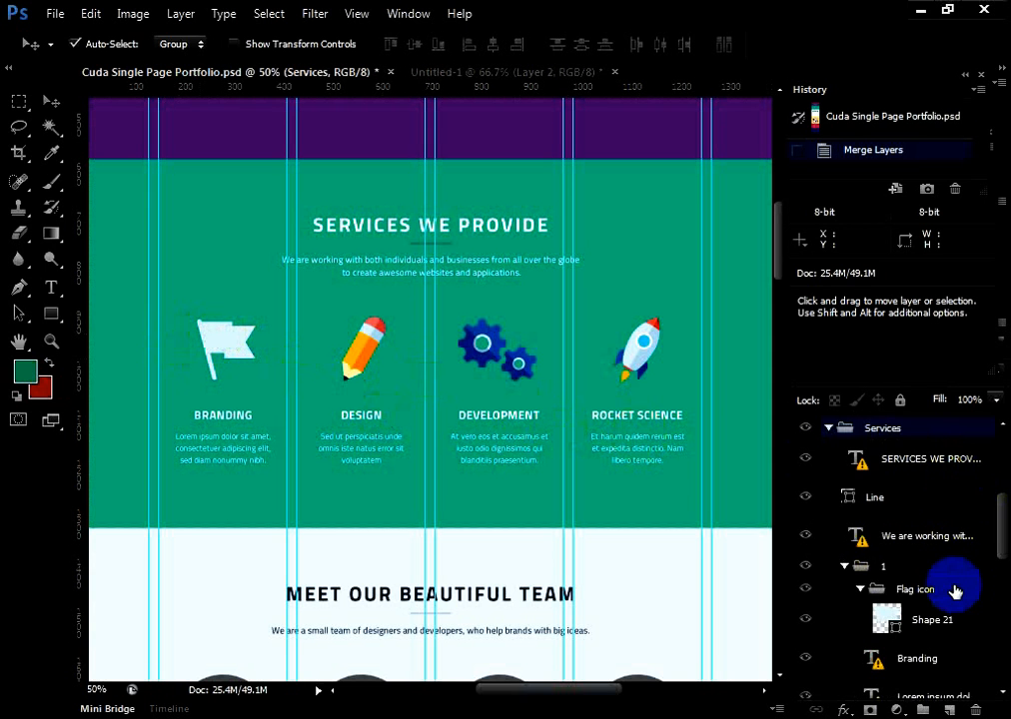
scroll(962, 596, up, 5)
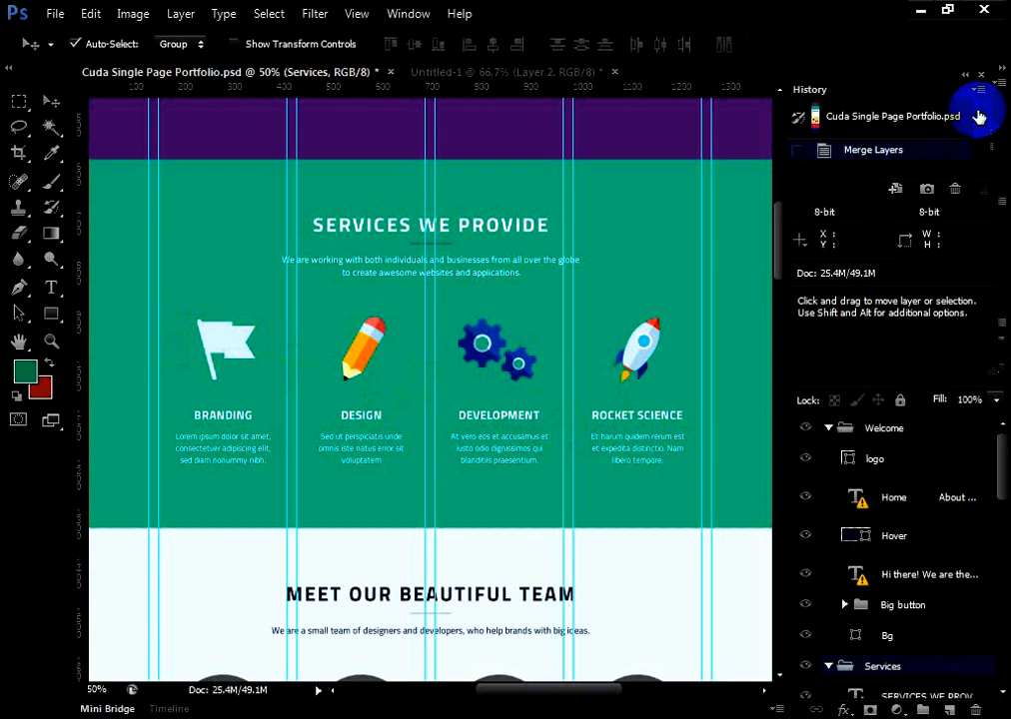
click(902, 115)
Locate the Design pencil's layers from the canvas and toggle the visibility of Shape 17 to identify it
scroll(848, 463, down, 1)
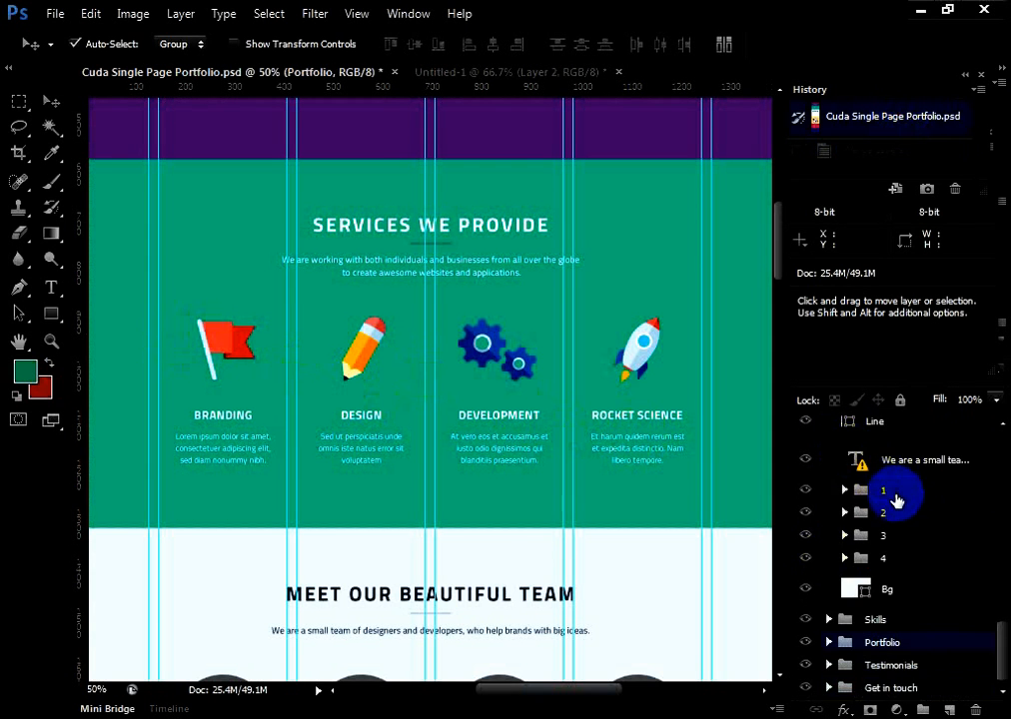
drag(1004, 663, 1004, 641)
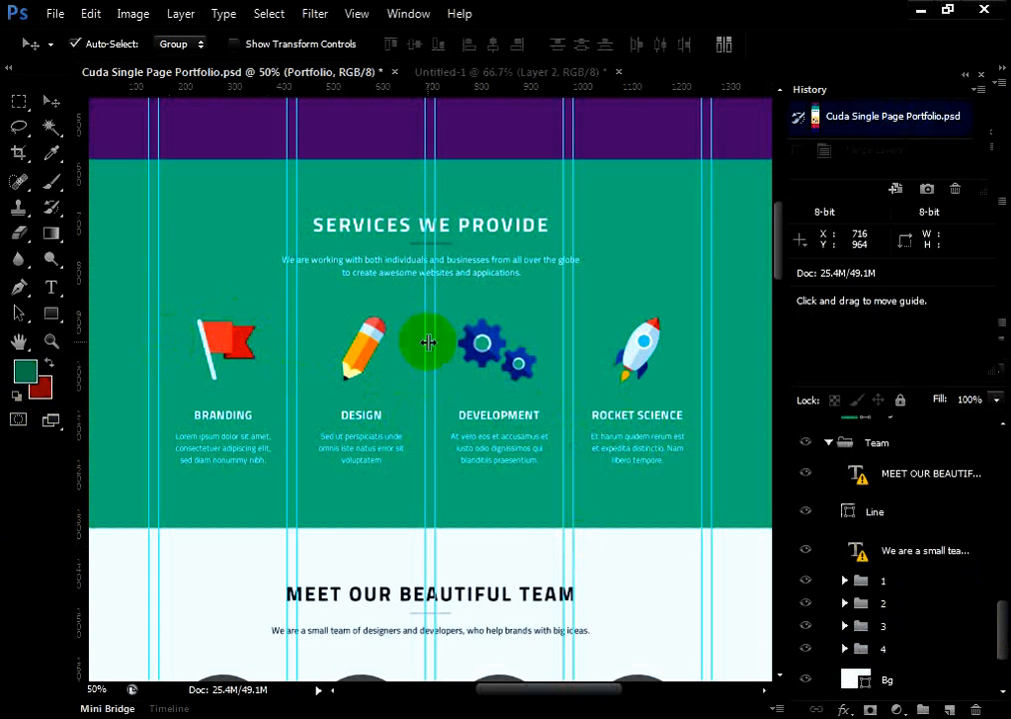
click(356, 349)
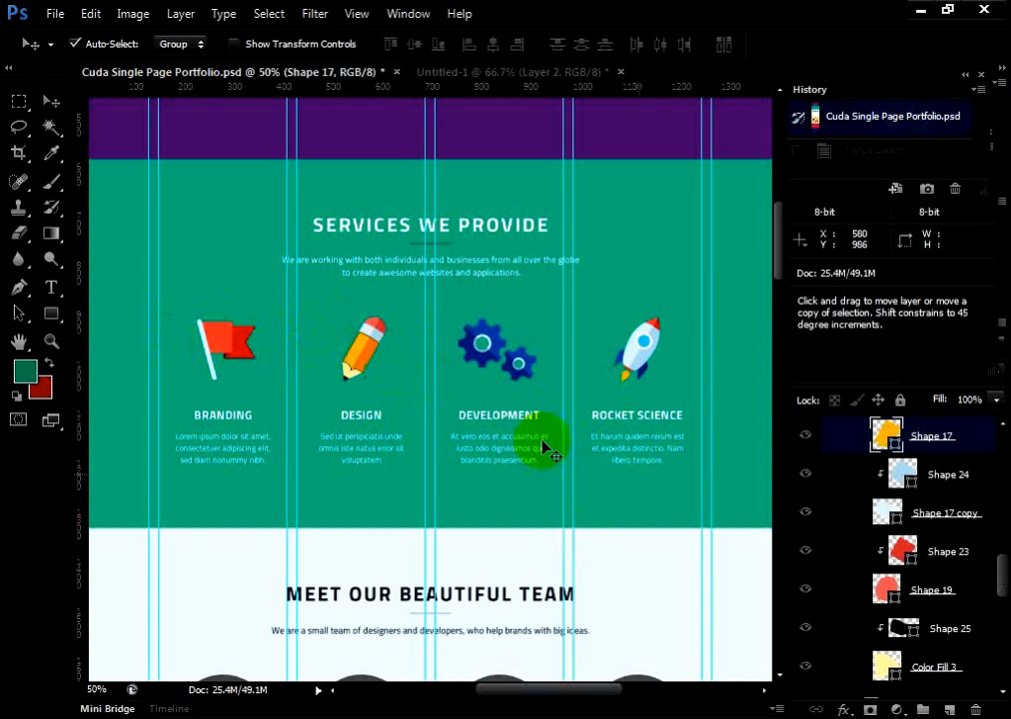
click(806, 437)
click(806, 438)
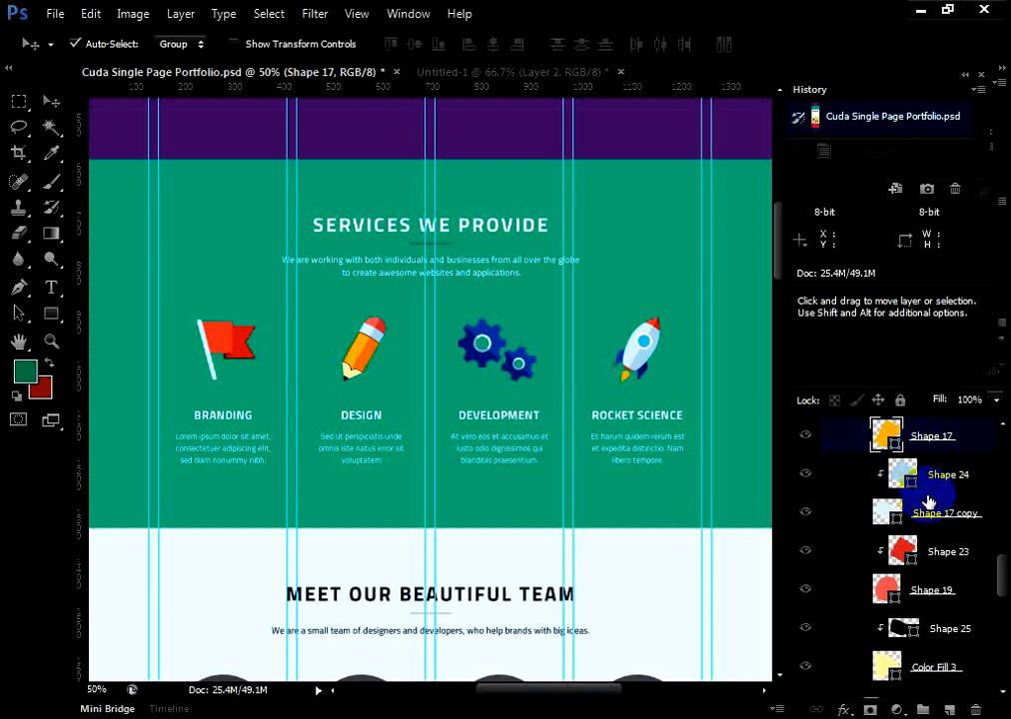
scroll(929, 502, up, 2)
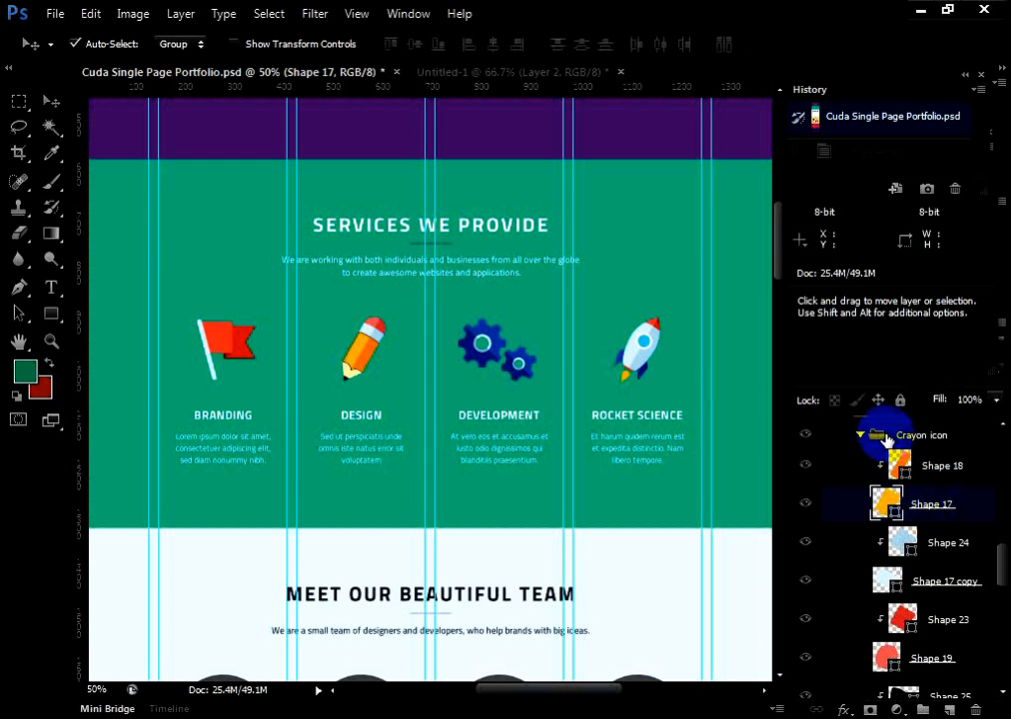
Select Shape 18 in the Crayon icon group and review the group's layers down to Color Fill 3
click(848, 467)
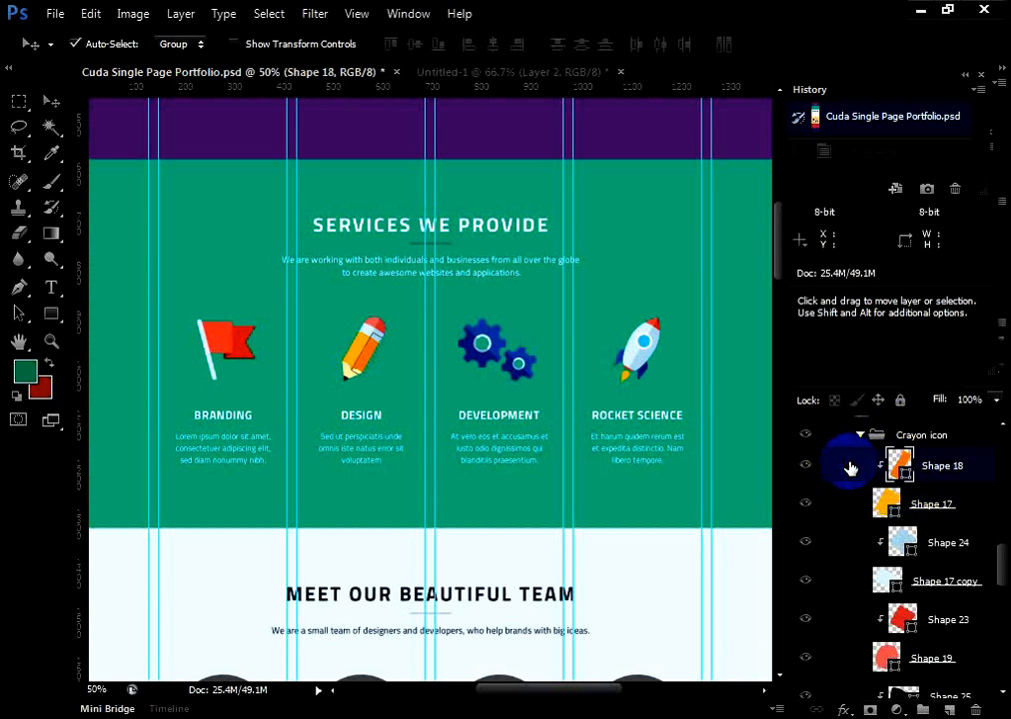
scroll(905, 527, down, 4)
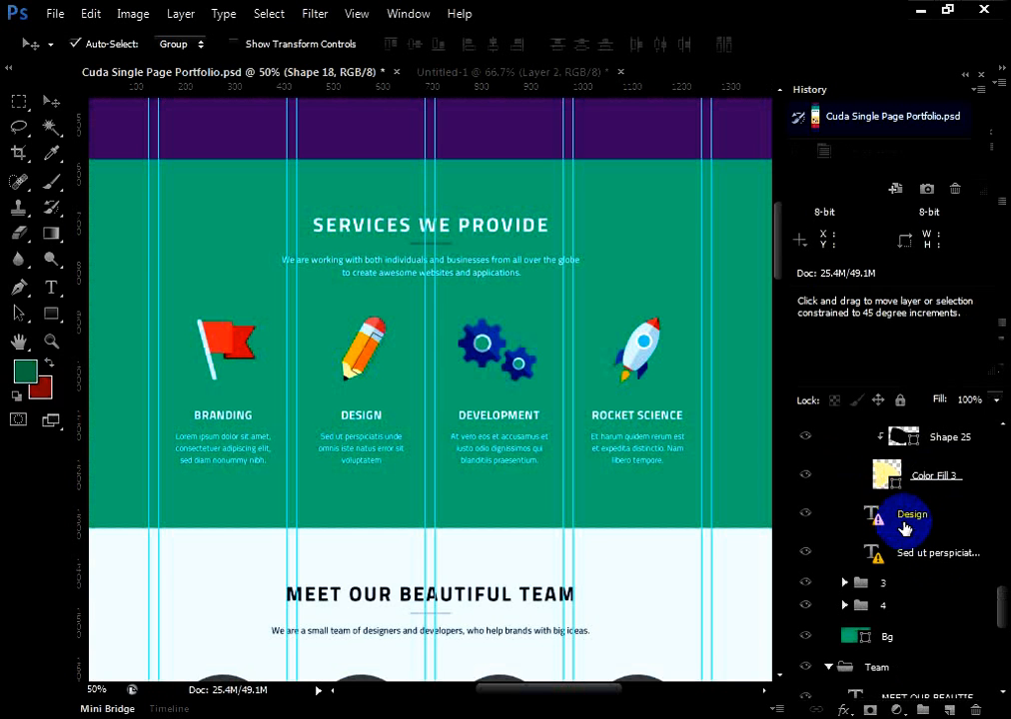
scroll(905, 530, up, 3)
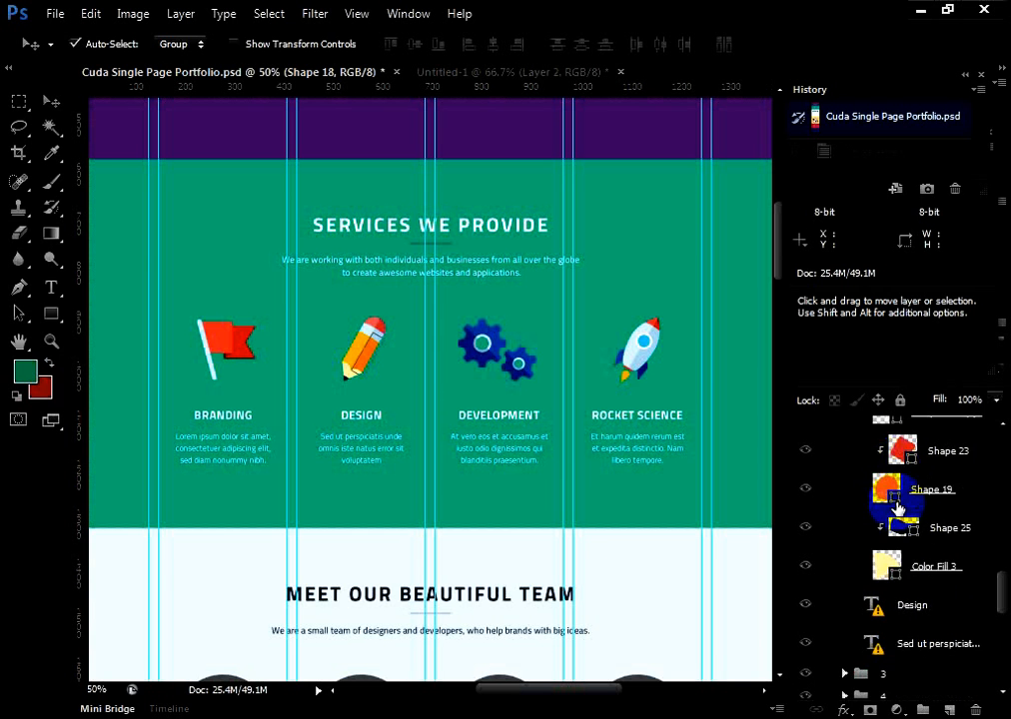
scroll(898, 510, up, 2)
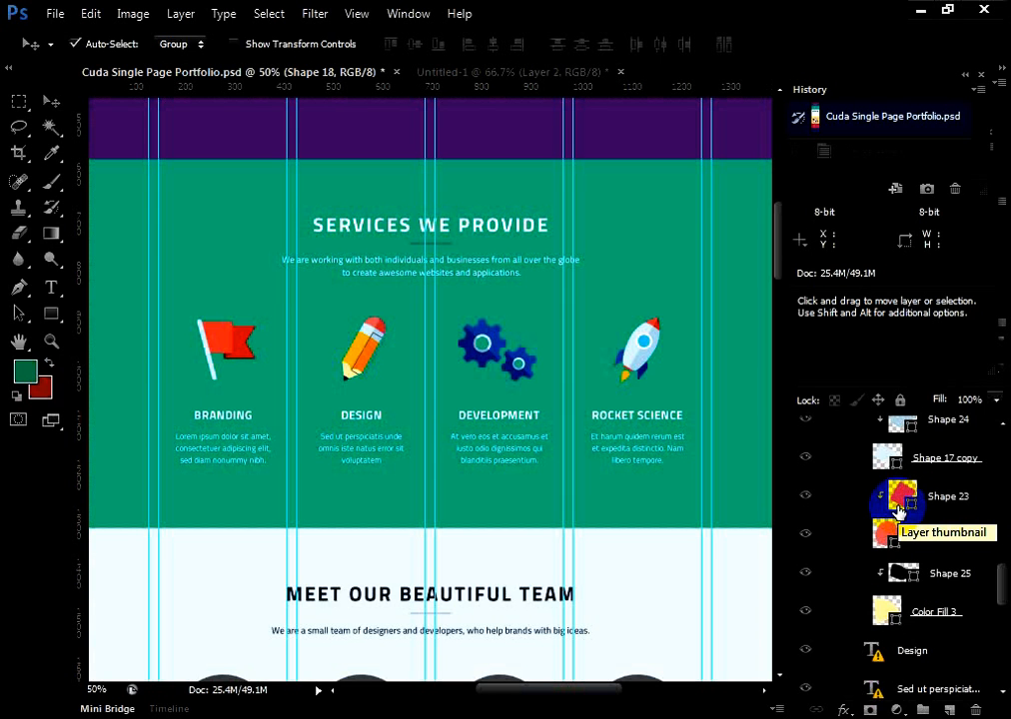
scroll(984, 480, up, 7)
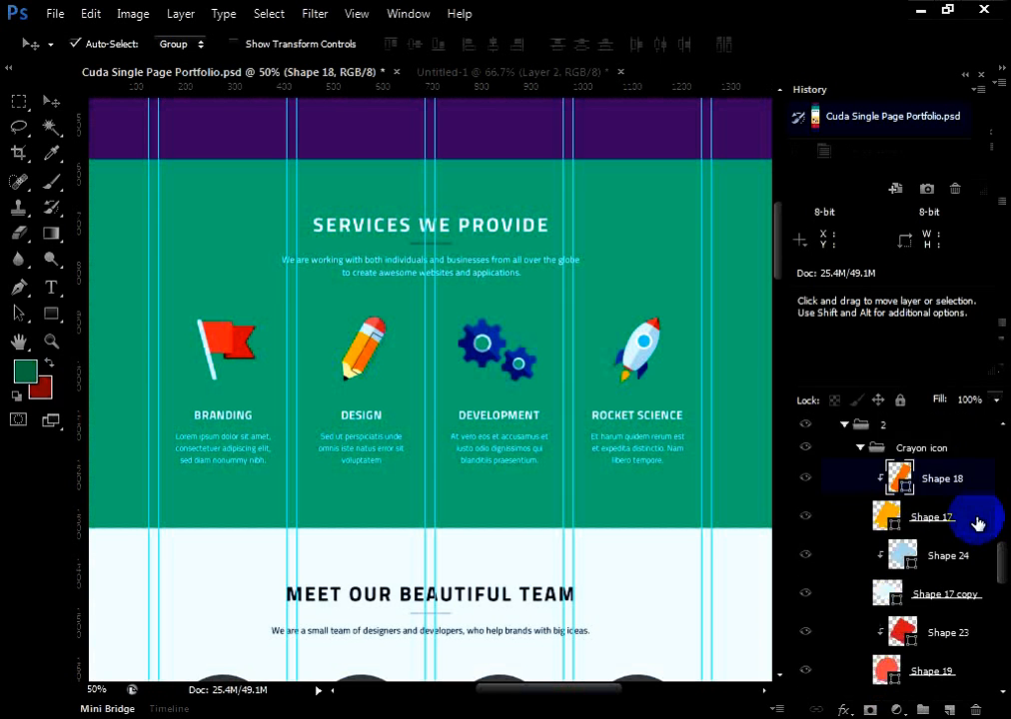
Select the Flag icon group inside group 1 of the Services group
scroll(984, 570, up, 10)
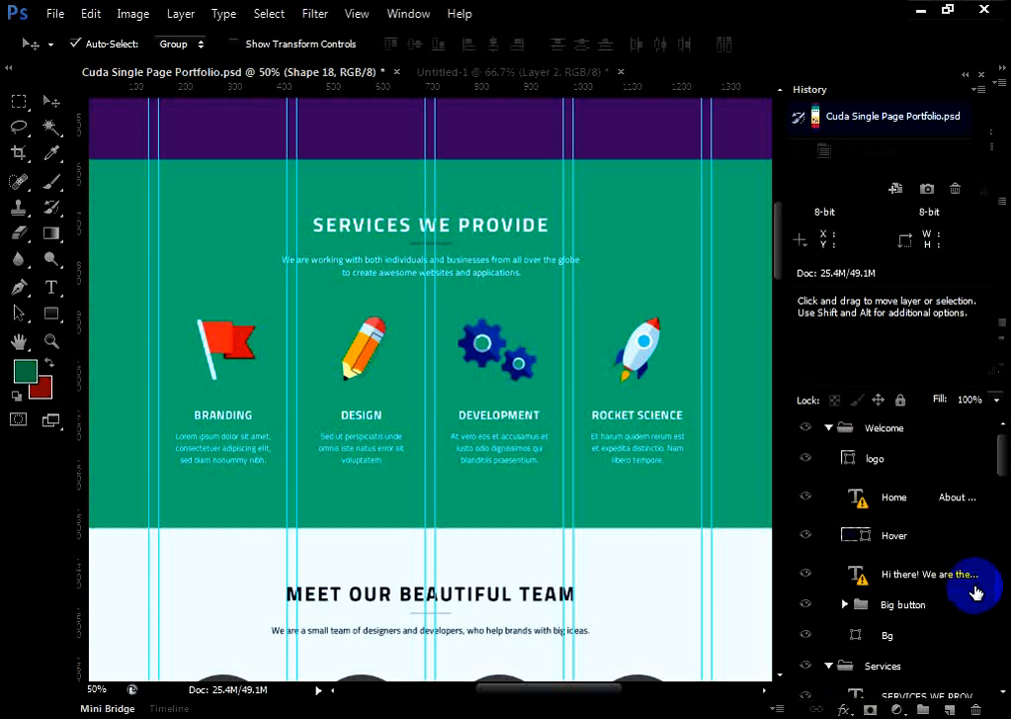
click(884, 429)
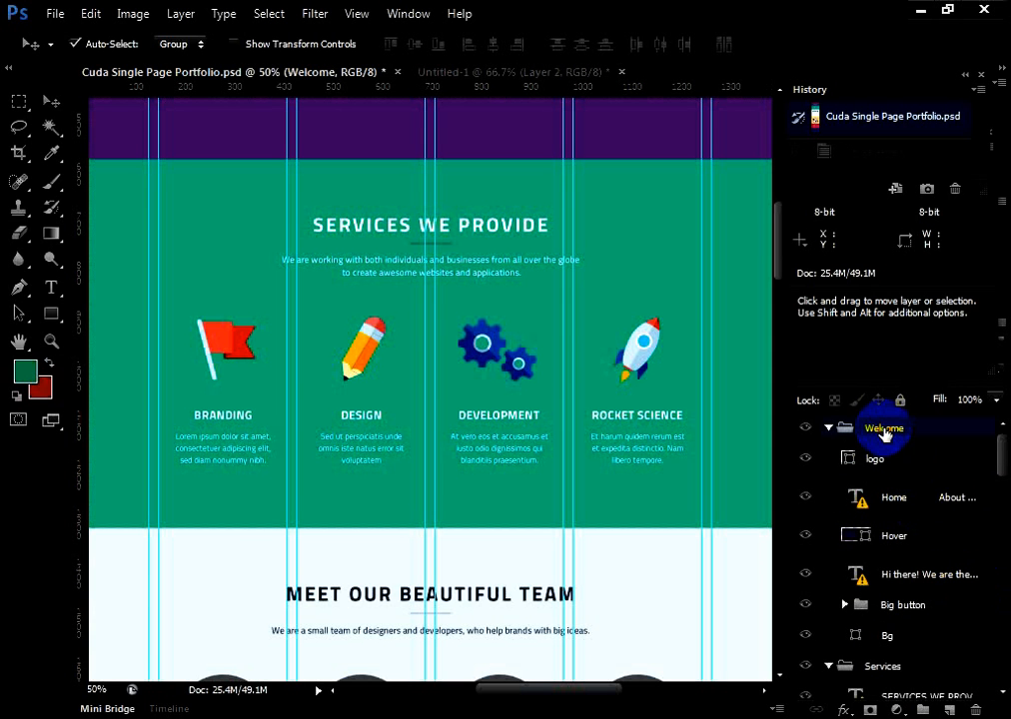
scroll(892, 480, down, 5)
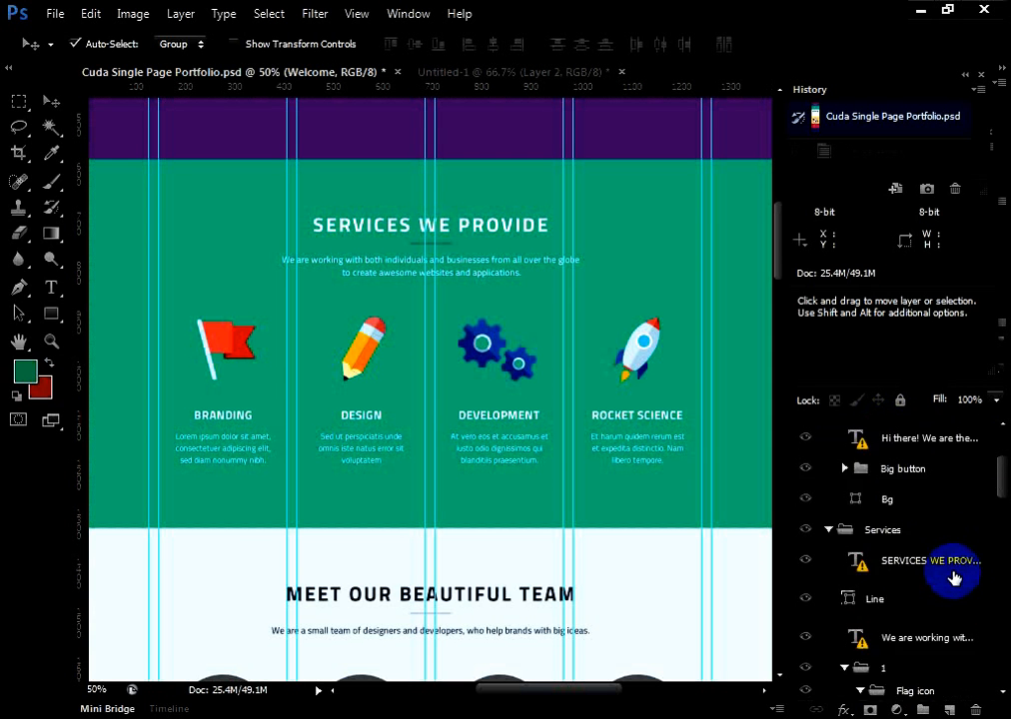
scroll(954, 575, down, 4)
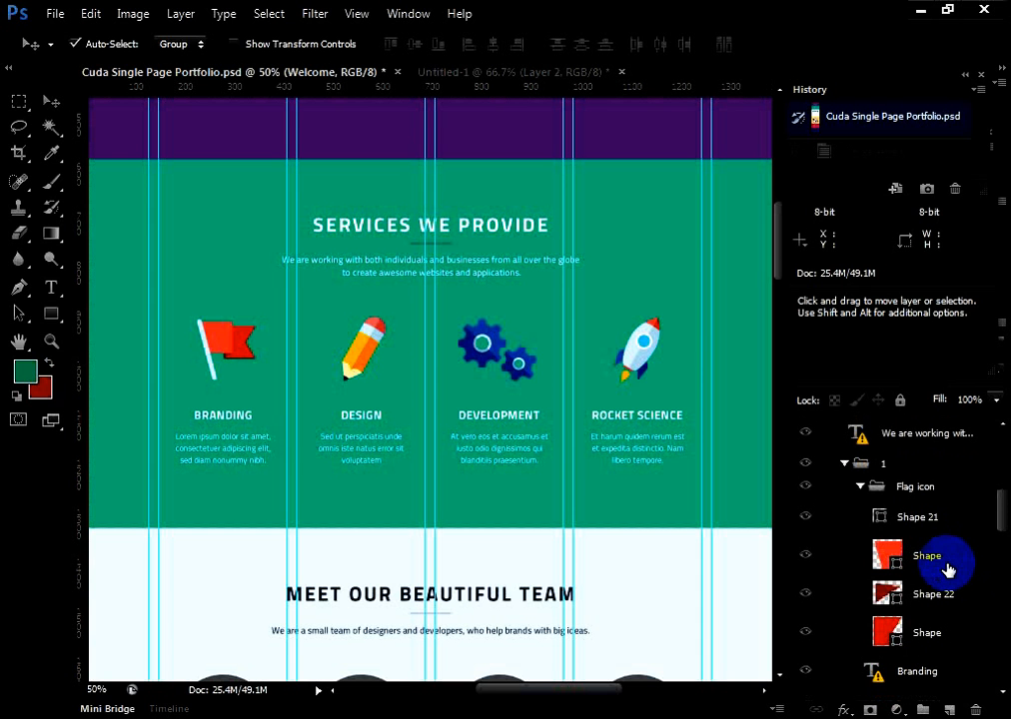
click(899, 485)
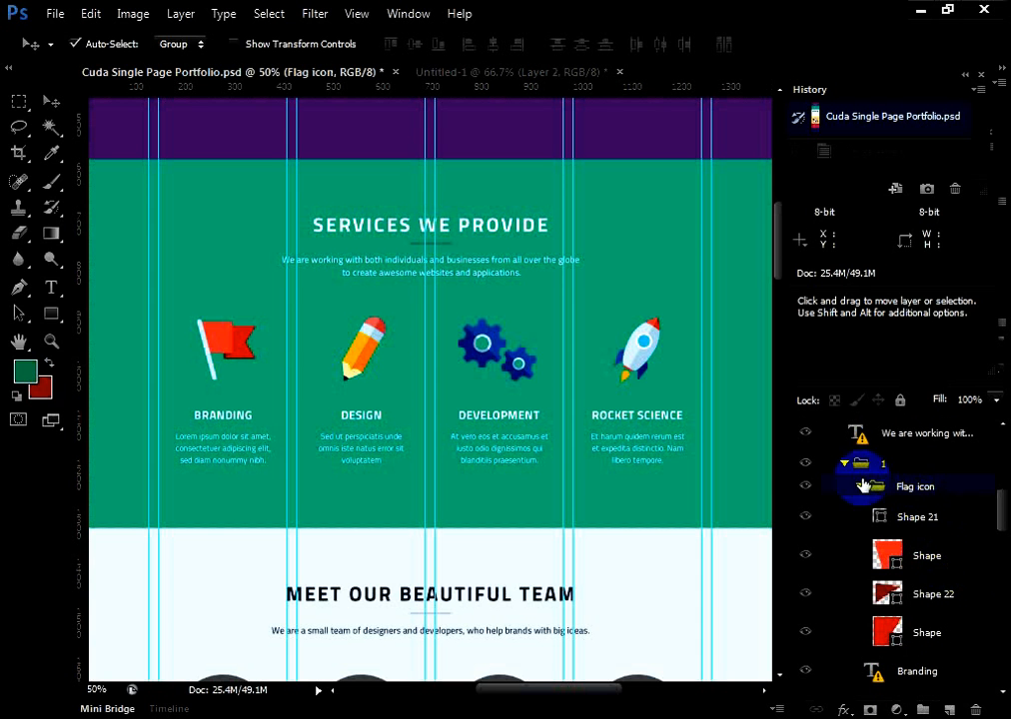
Toggle the Flag icon group's visibility, check its first Shape layer, and reselect the whole Flag icon group
click(807, 486)
click(807, 486)
click(944, 485)
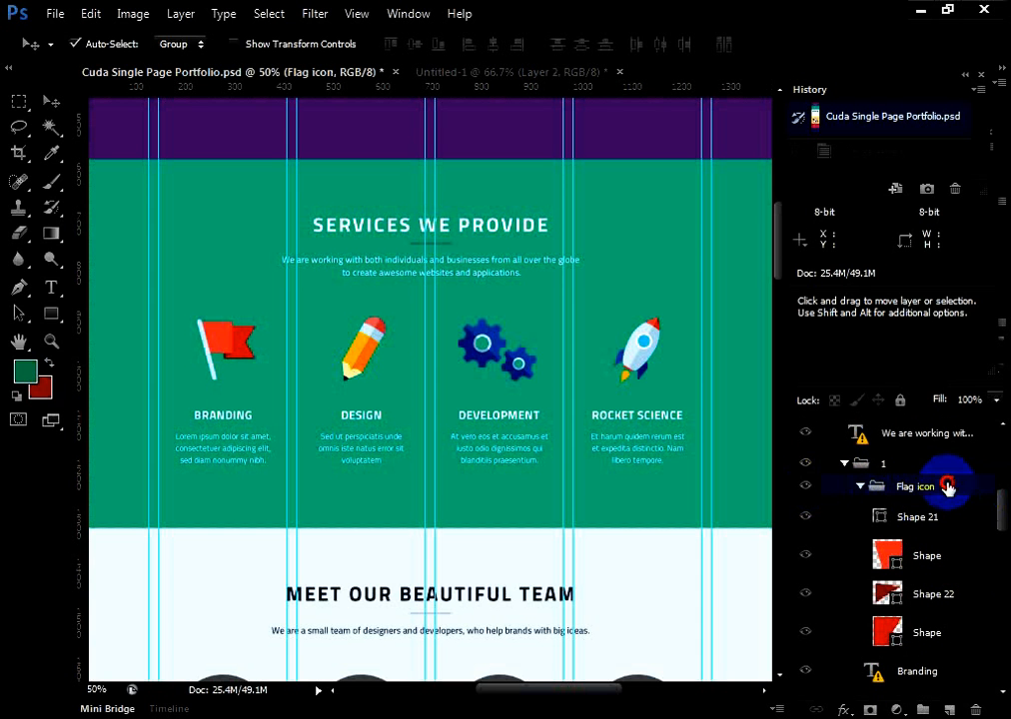
click(807, 486)
click(807, 485)
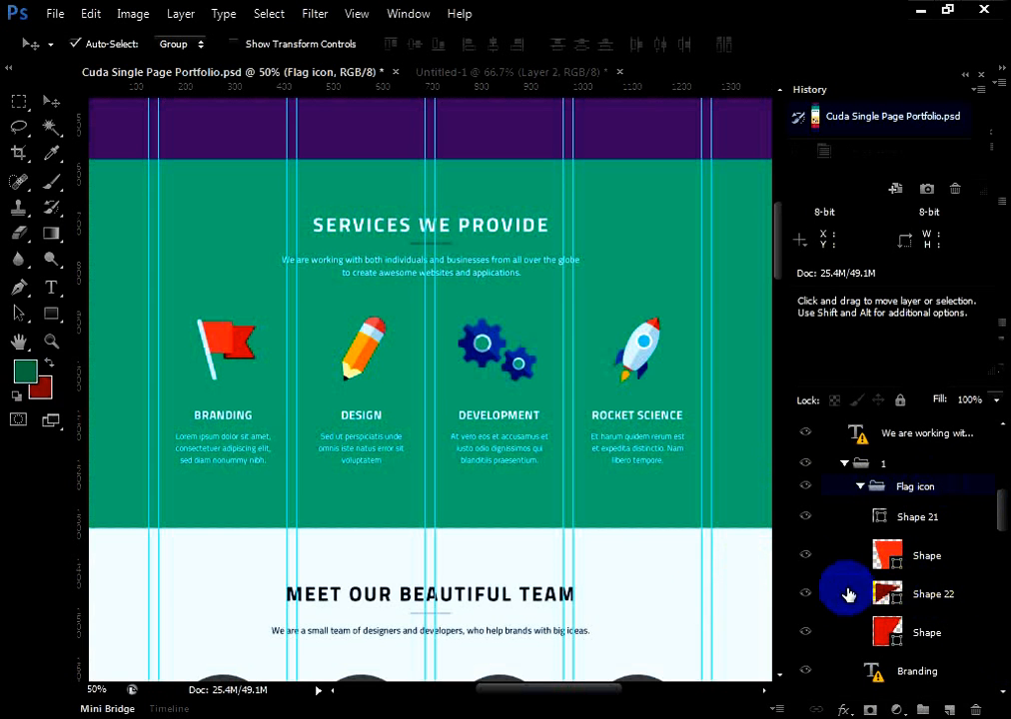
click(838, 553)
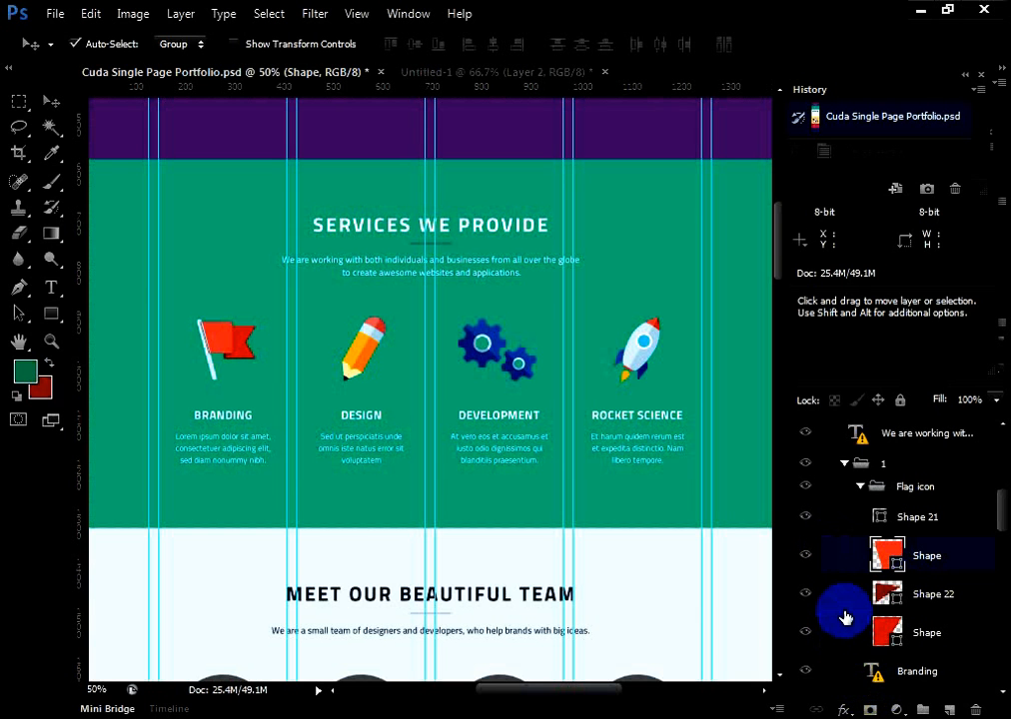
click(899, 485)
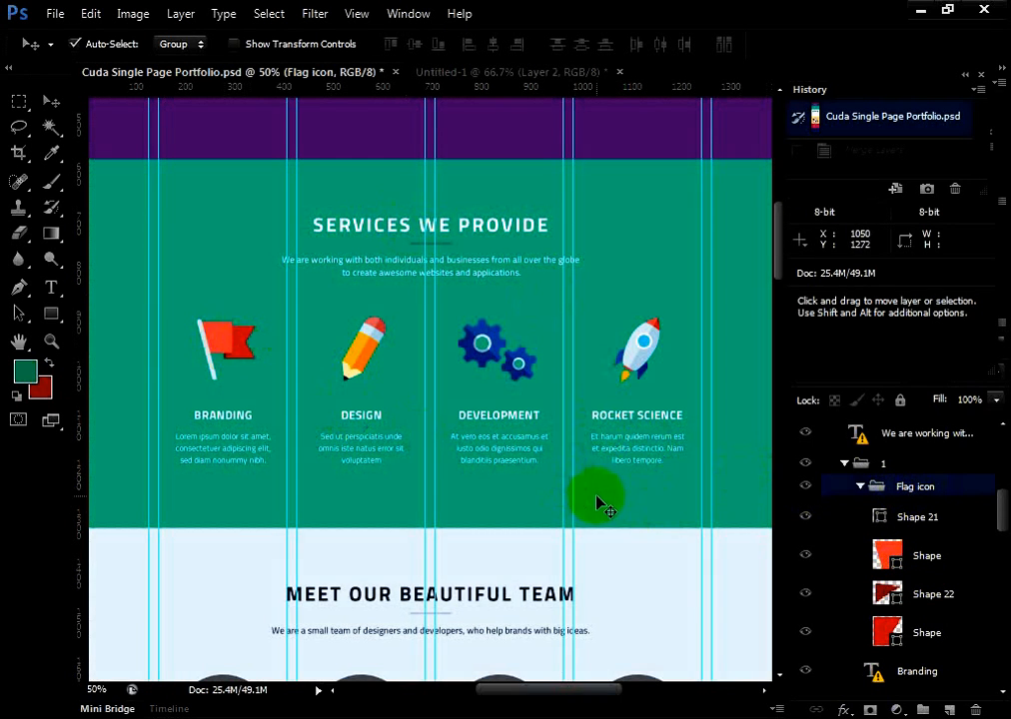
Show only the Flag icon group and trim the canvas on all four sides based on transparent pixels
alt+click(807, 488)
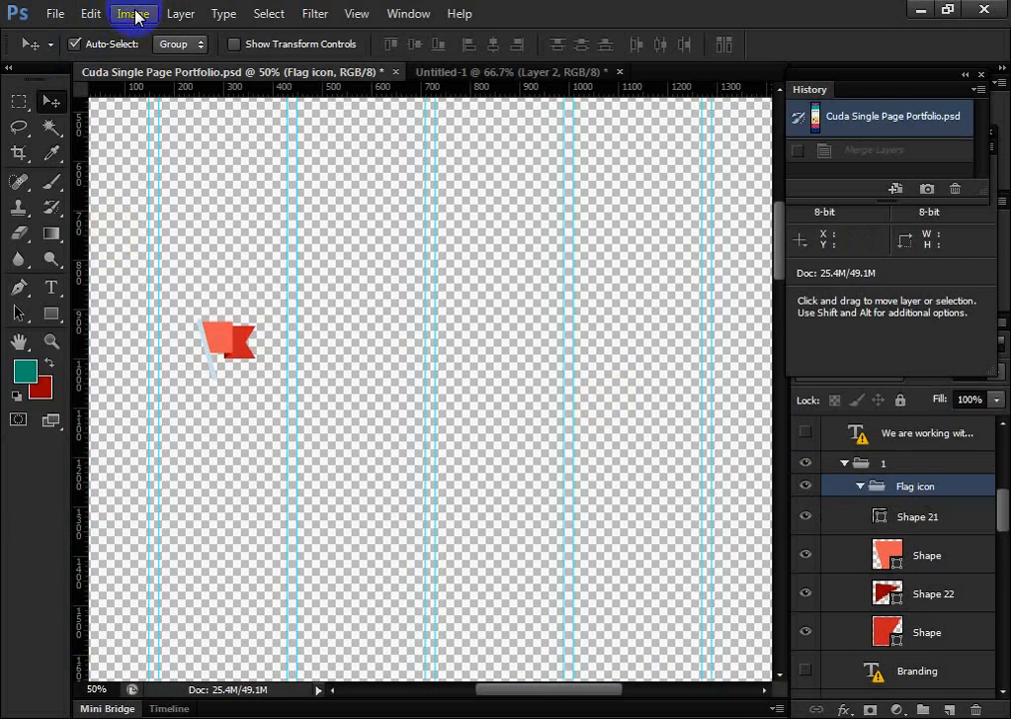
click(135, 14)
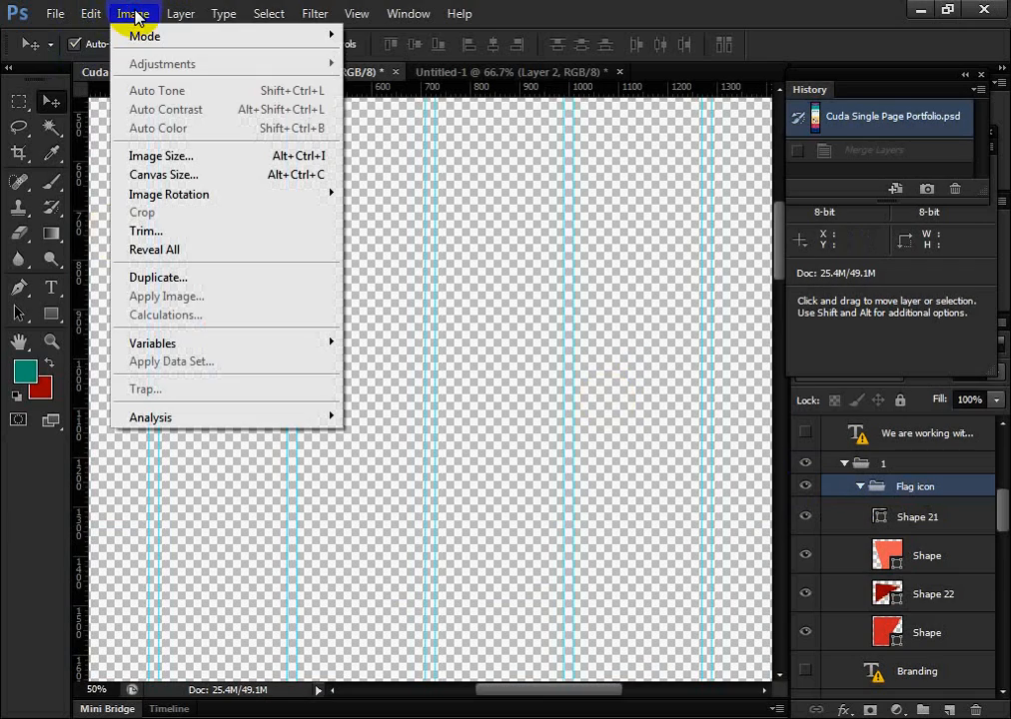
click(146, 236)
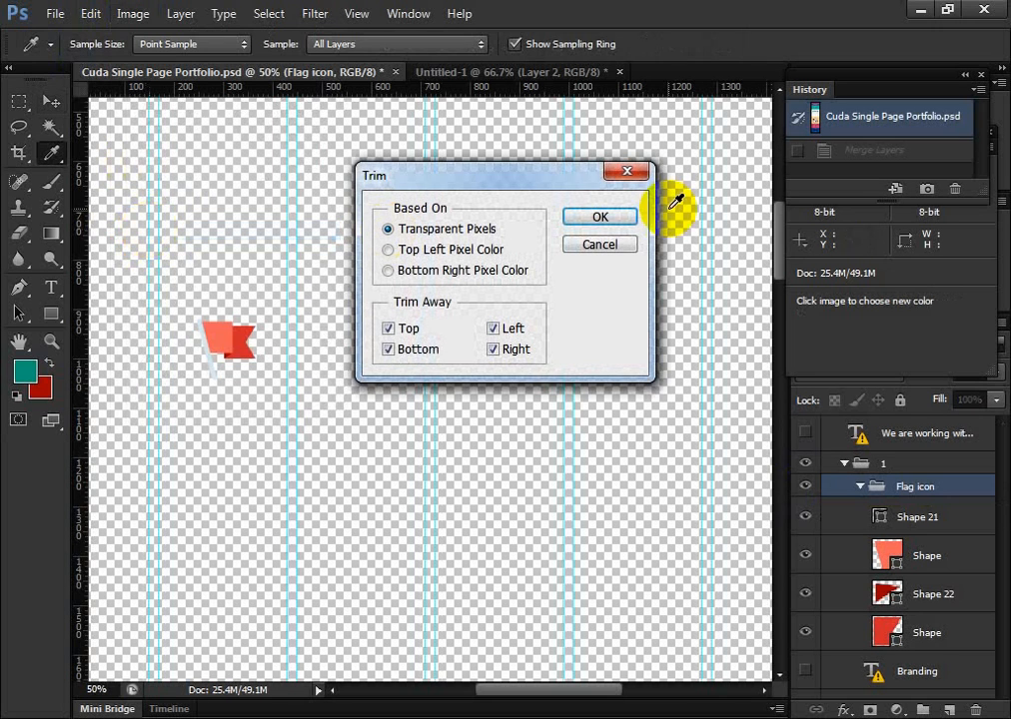
click(615, 217)
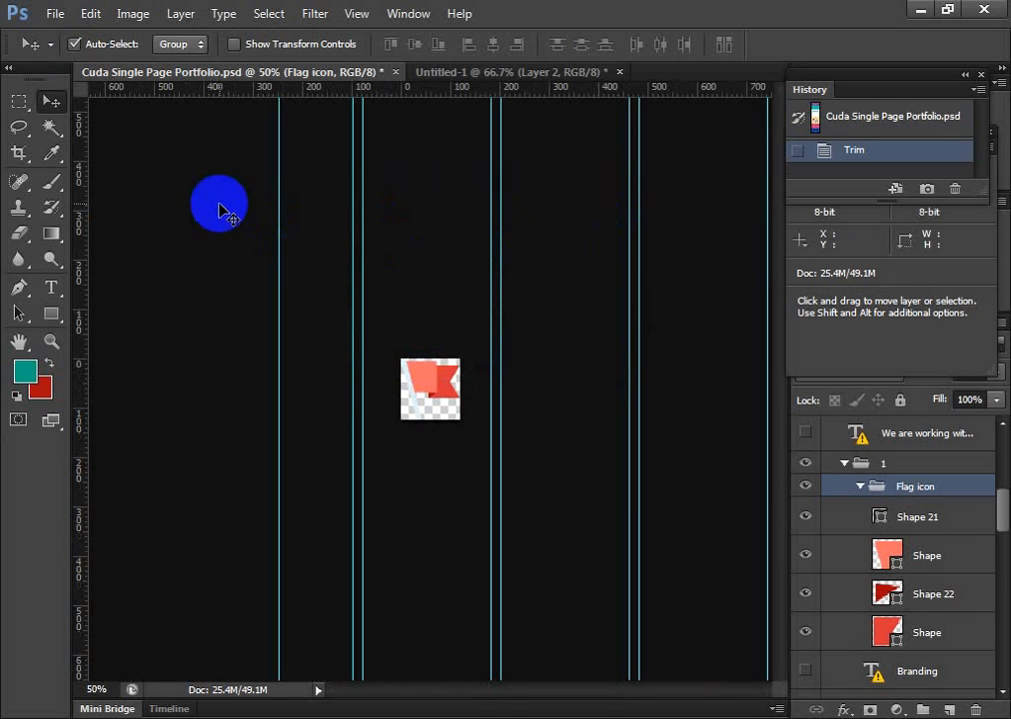
Export the trimmed flag for web as a transparent PNG-24 named 1 in the images folder, checking the original preview
click(56, 14)
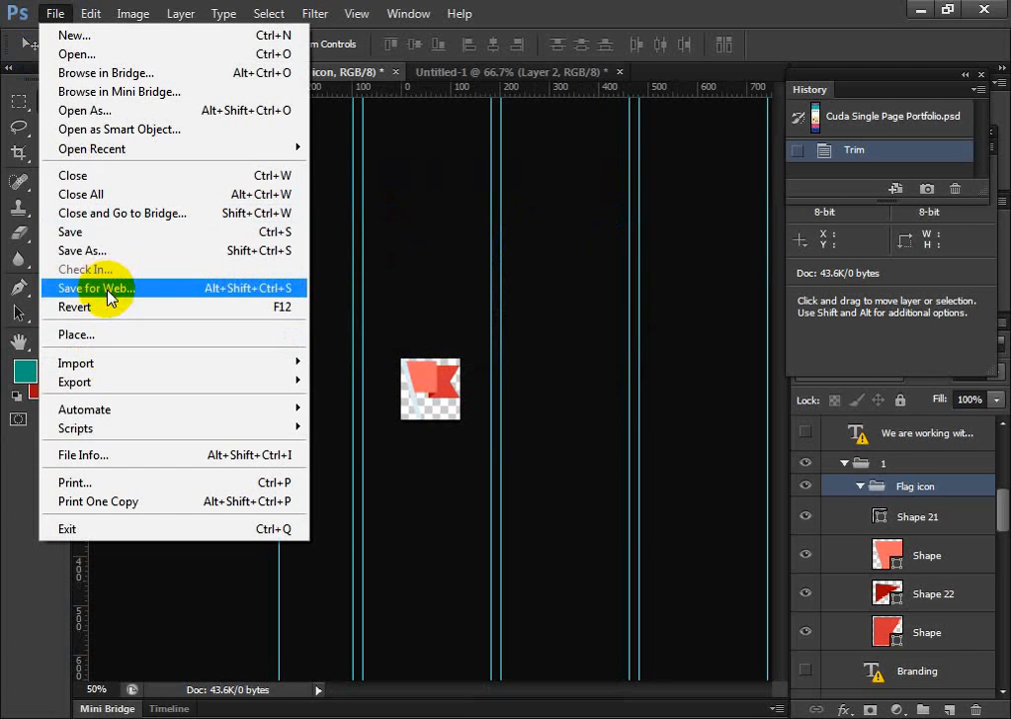
click(110, 289)
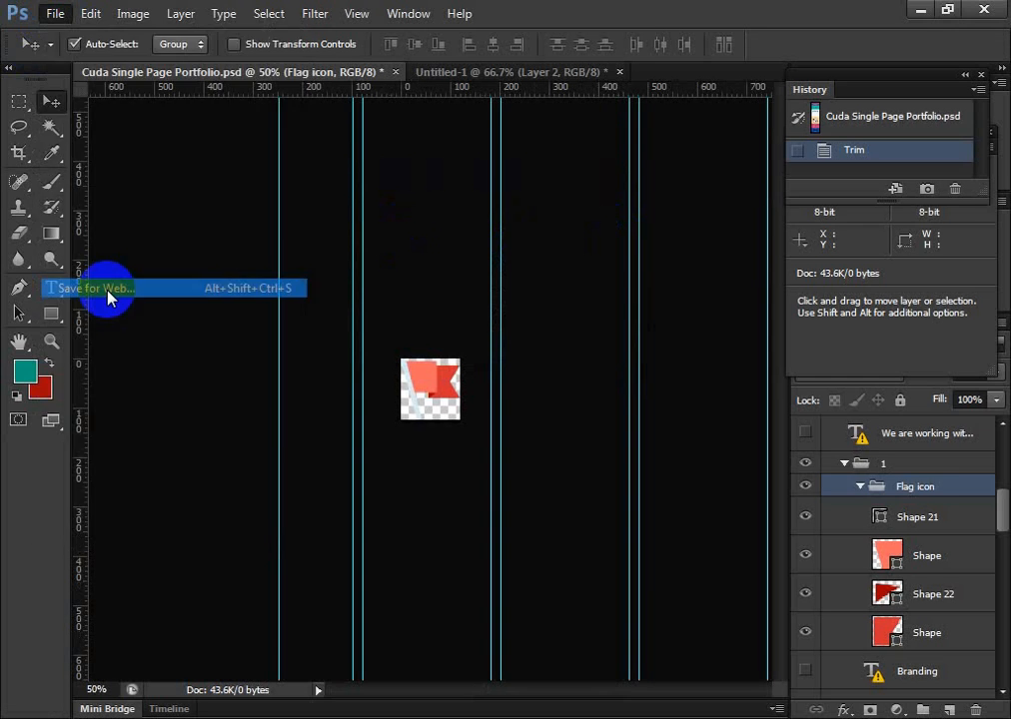
click(94, 48)
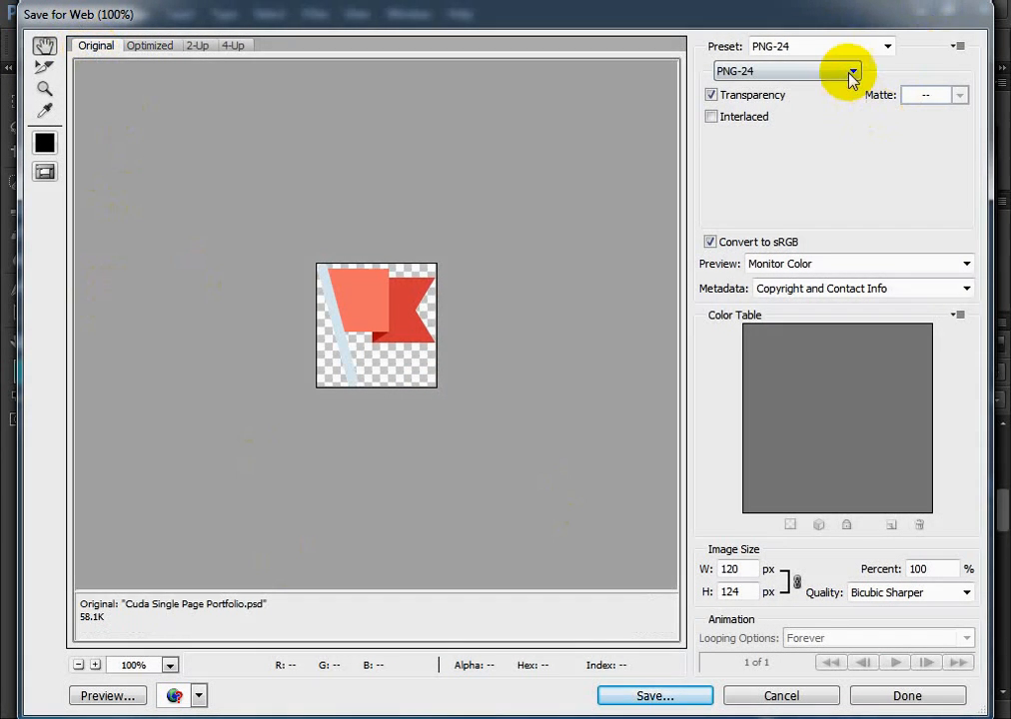
click(638, 699)
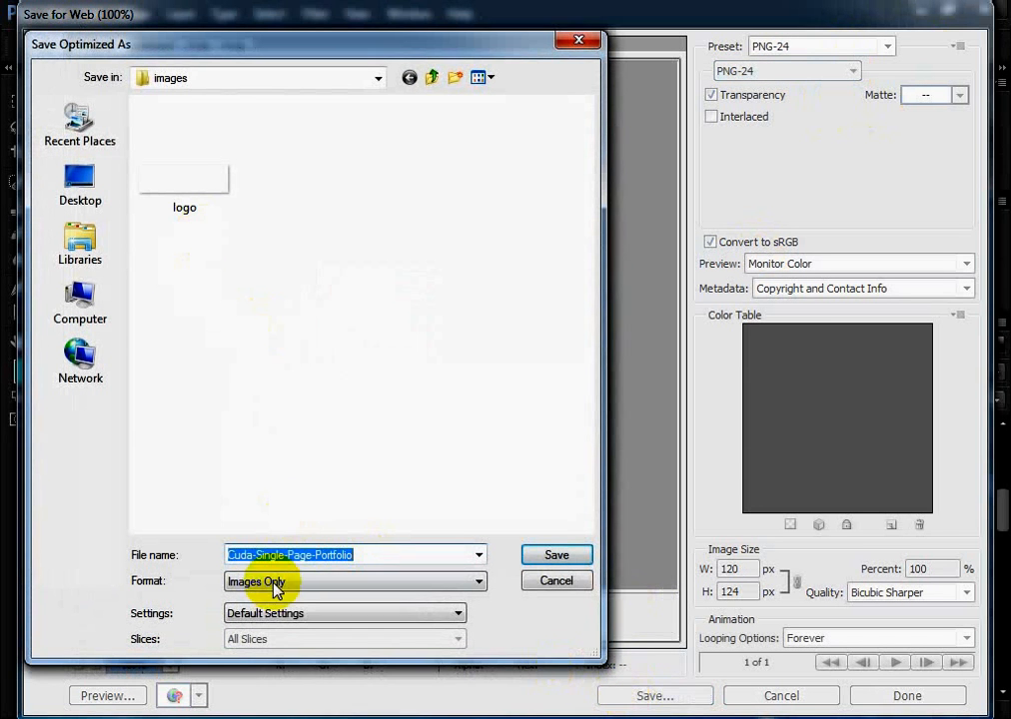
click(312, 555)
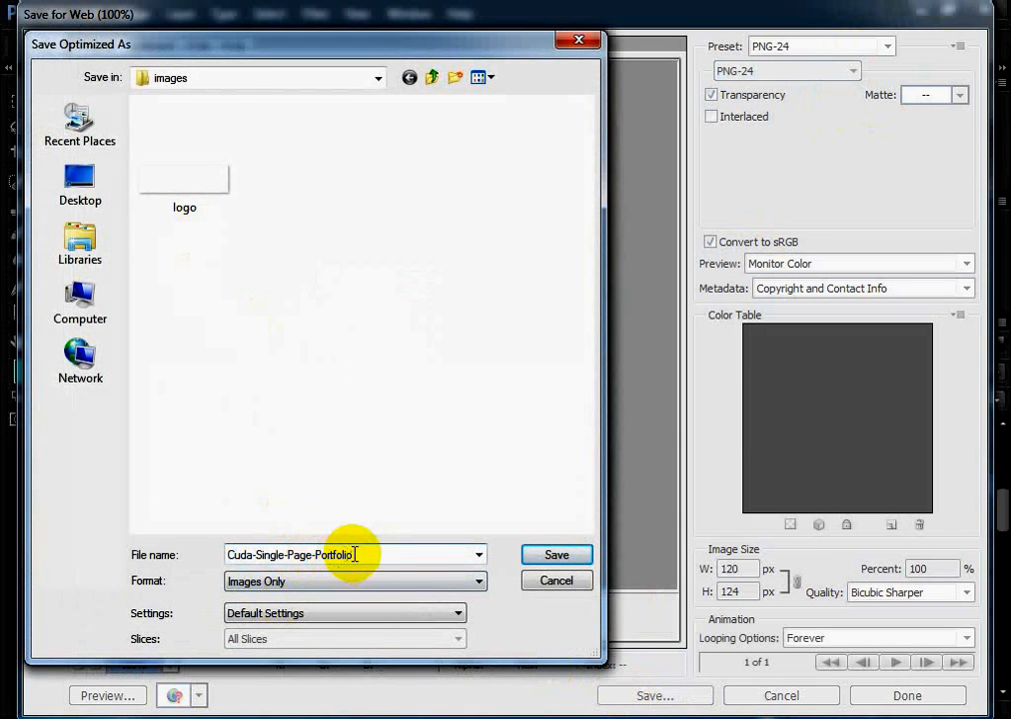
drag(354, 554, 189, 559)
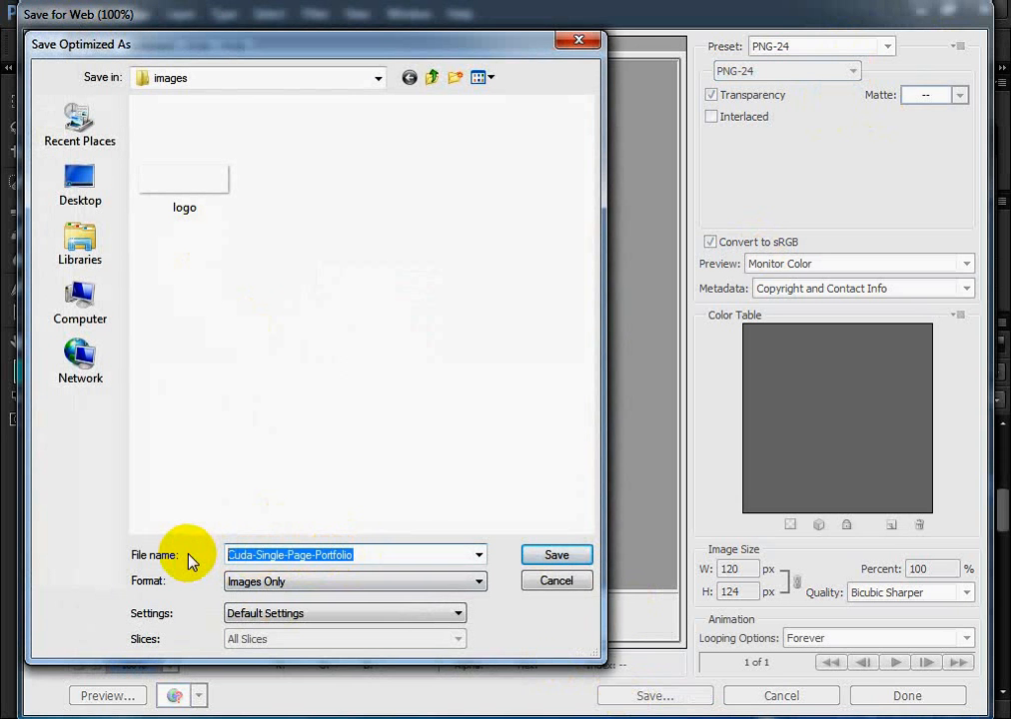
text(1)
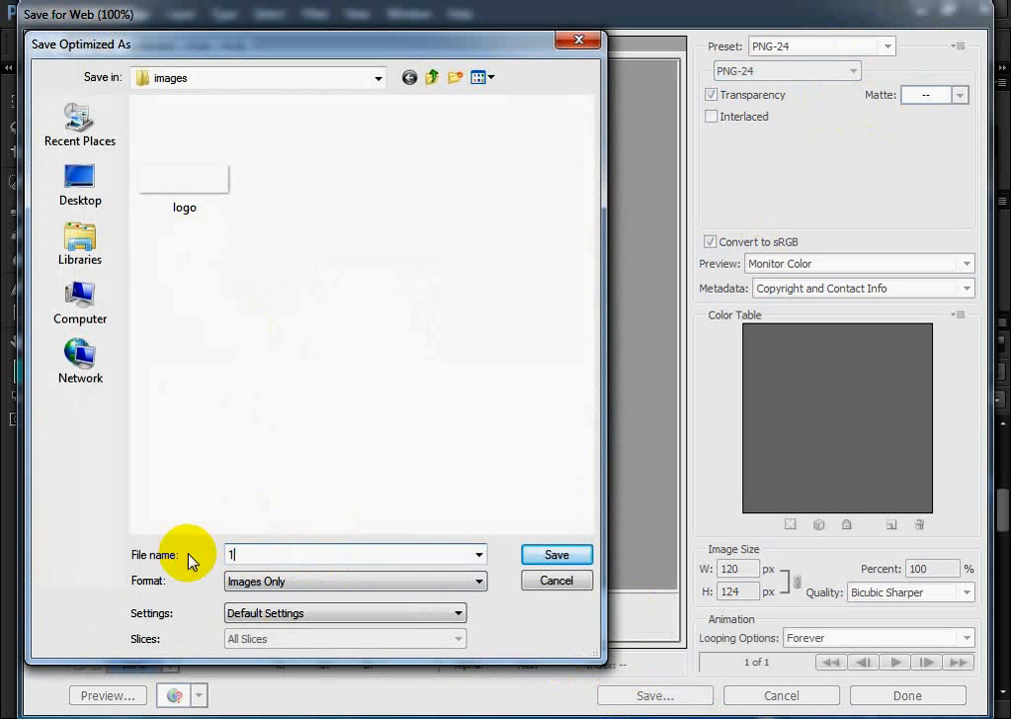
click(576, 560)
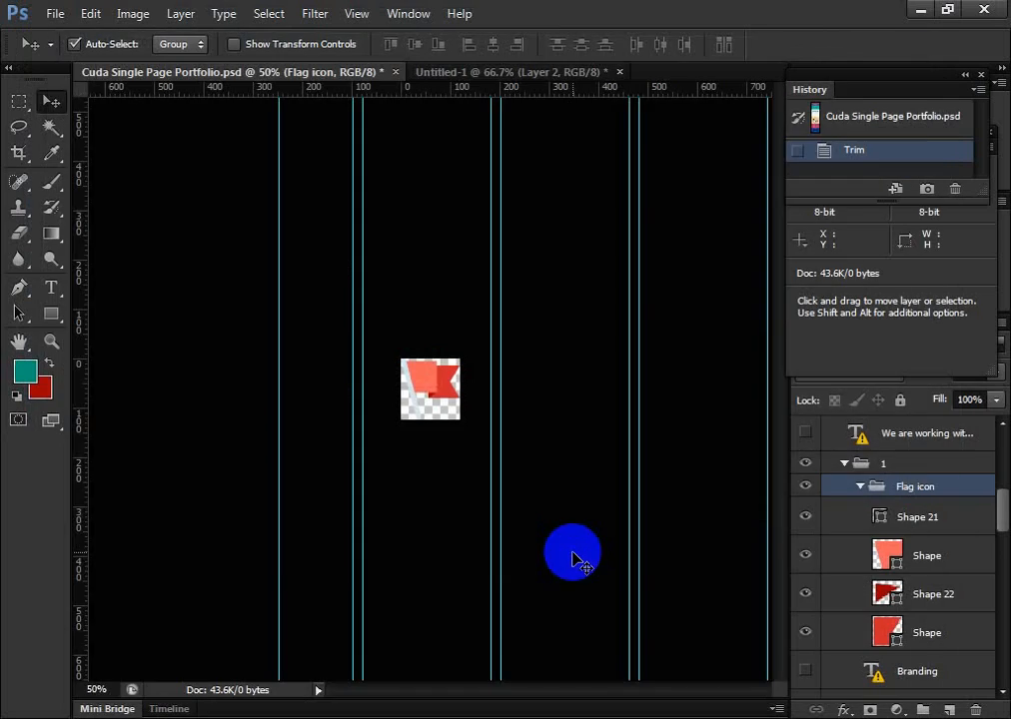
Revert the portfolio document to its opening snapshot to restore the full page design
click(856, 115)
scroll(608, 509, up, 10)
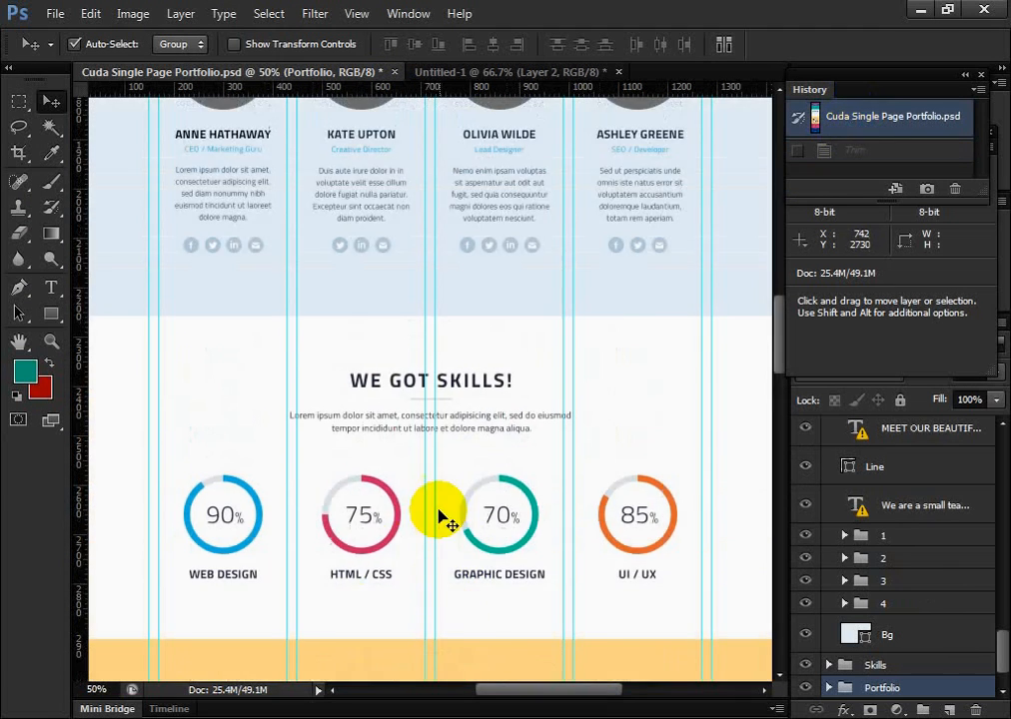
scroll(366, 519, up, 10)
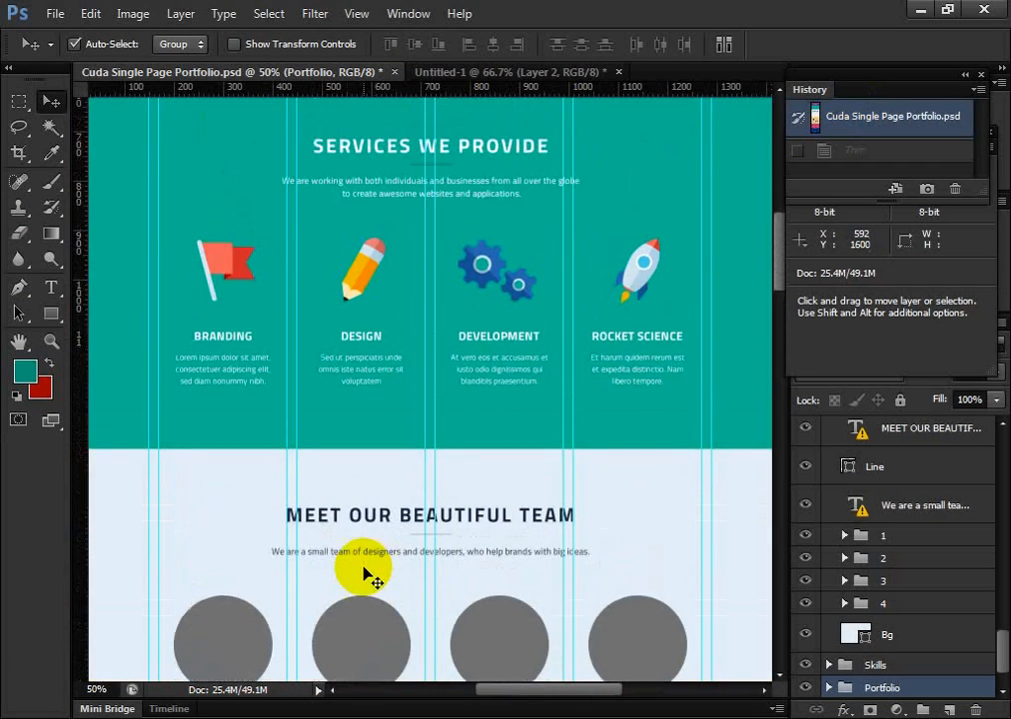
scroll(366, 576, down, 3)
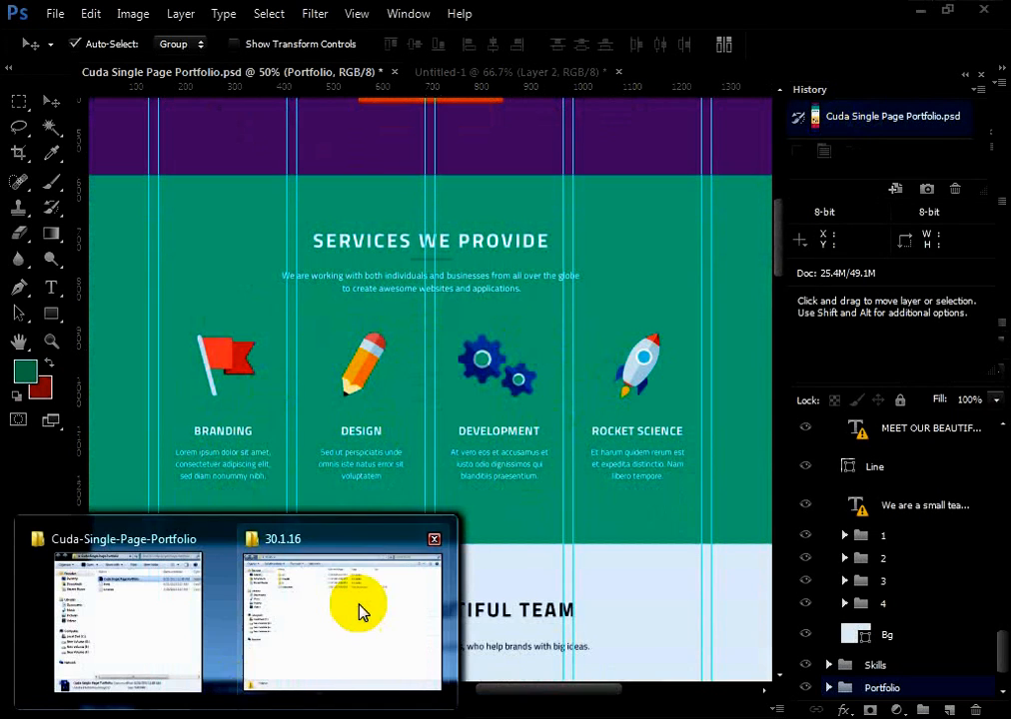
Switch to the 30.1.16 folder window, check the exported flag in its images folder, and return to Photoshop
click(361, 610)
double_click(244, 149)
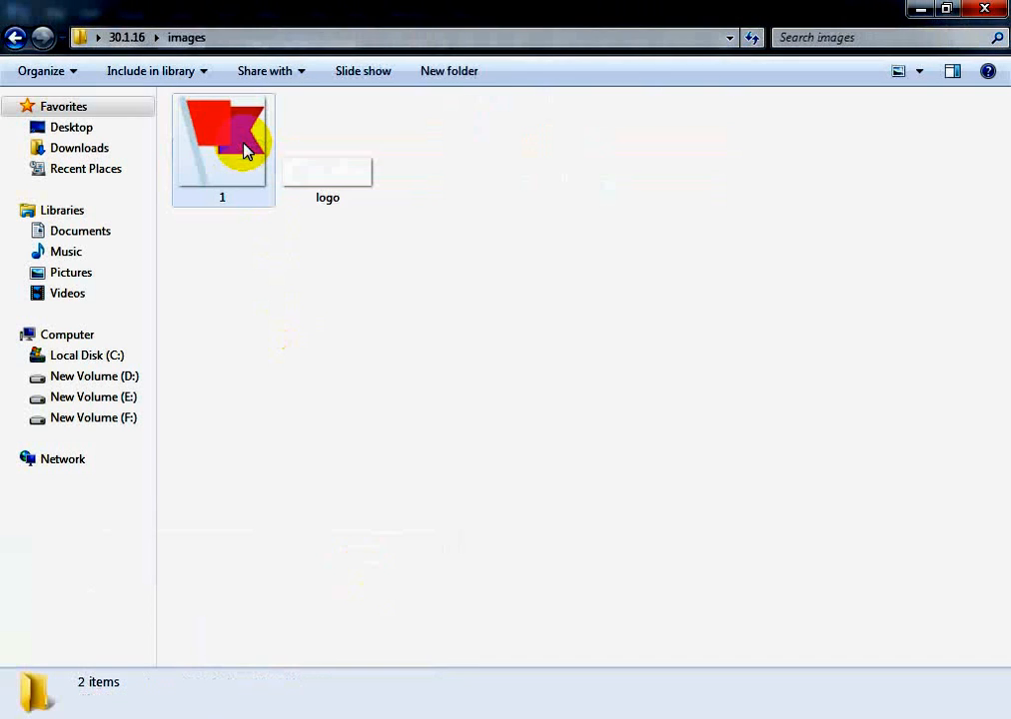
click(16, 40)
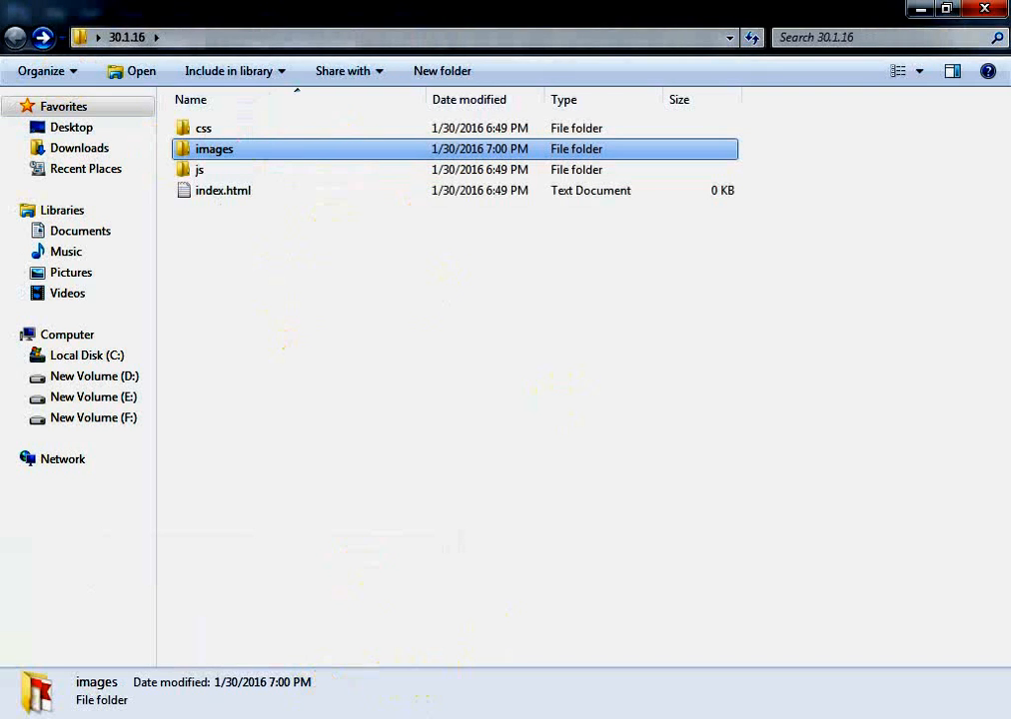
key(alt+Tab)
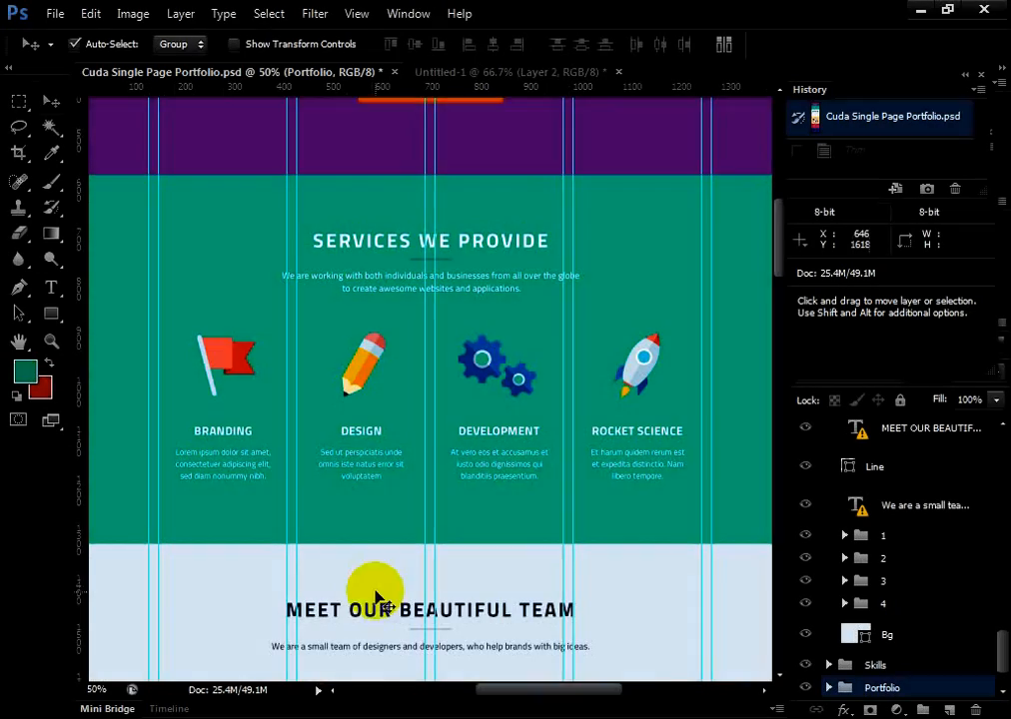
Select the Viro Media Players UI laptop image, layer 3 in the portfolio's Works group, and show only that layer
scroll(384, 575, down, 5)
scroll(393, 570, down, 10)
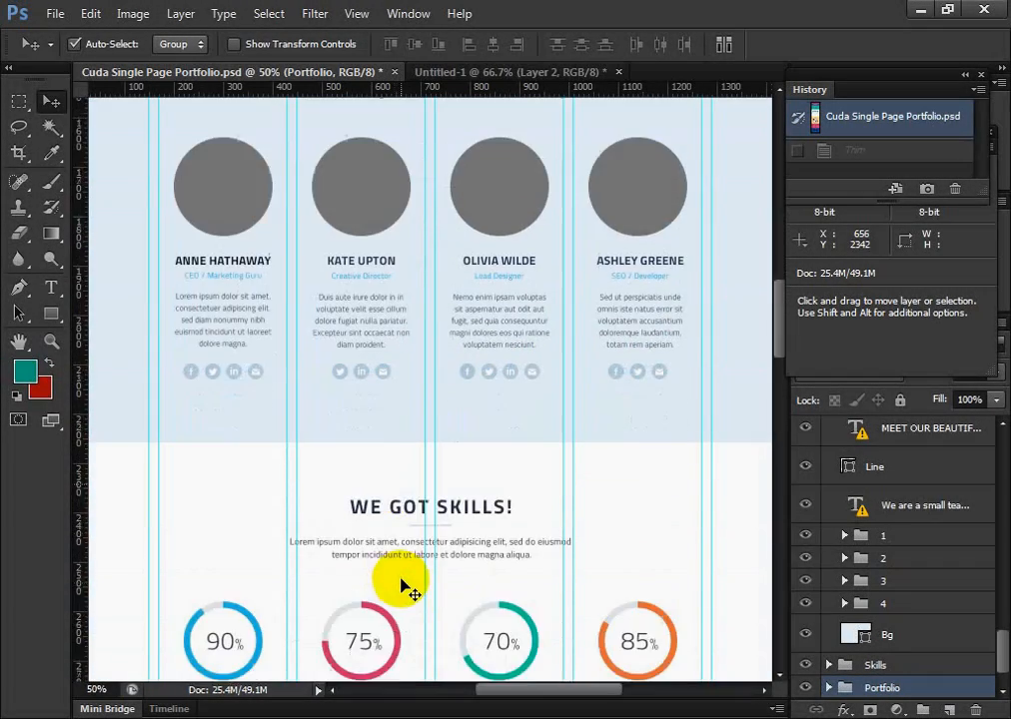
scroll(412, 597, down, 10)
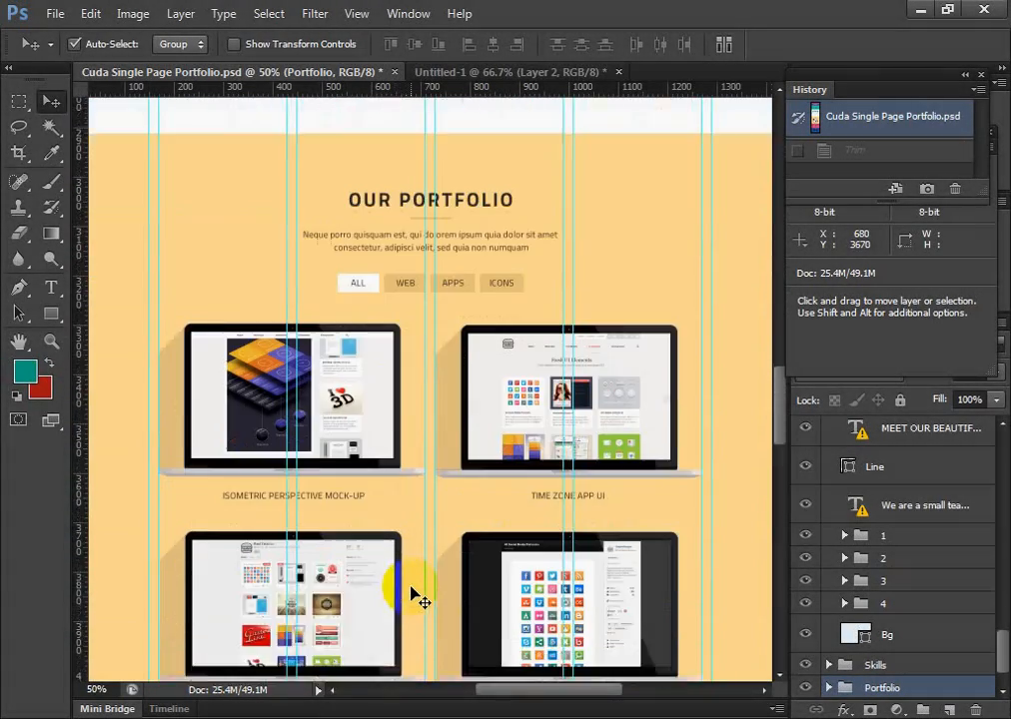
scroll(427, 605, down, 2)
scroll(423, 597, up, 3)
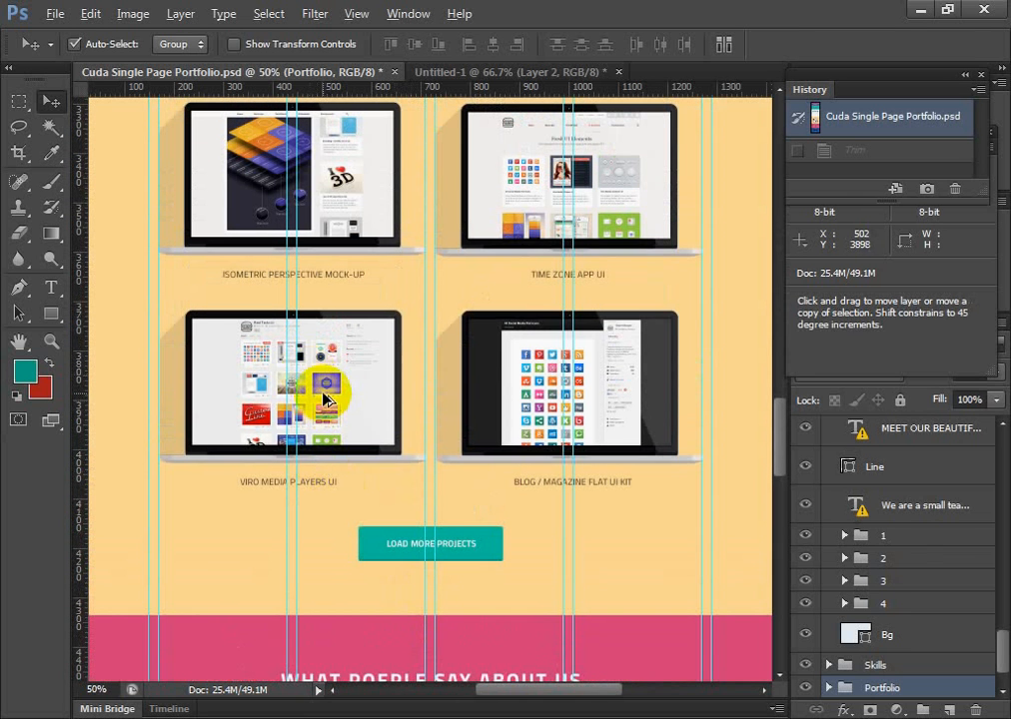
click(327, 394)
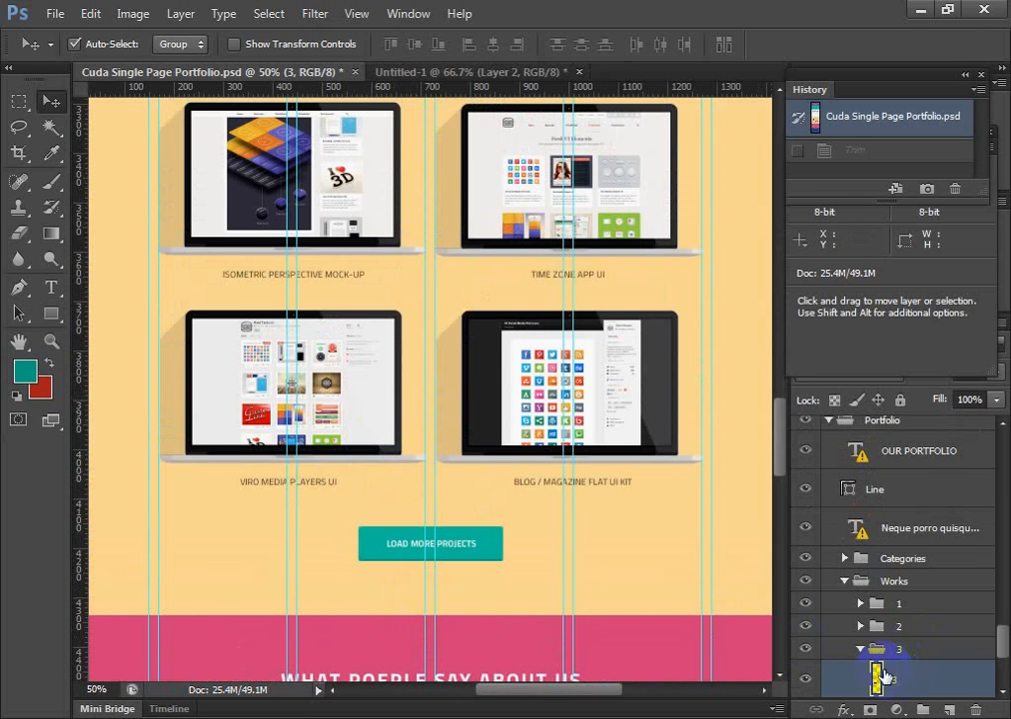
alt+click(807, 679)
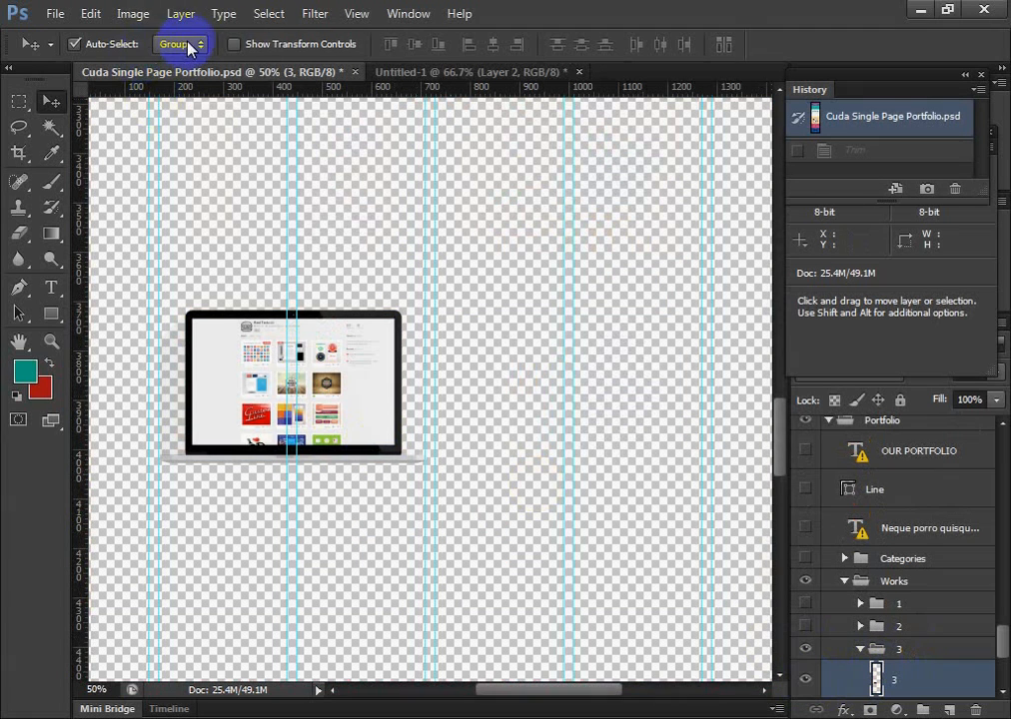
Trim the canvas around the isolated laptop image on all four sides based on transparent pixels
click(141, 16)
click(176, 228)
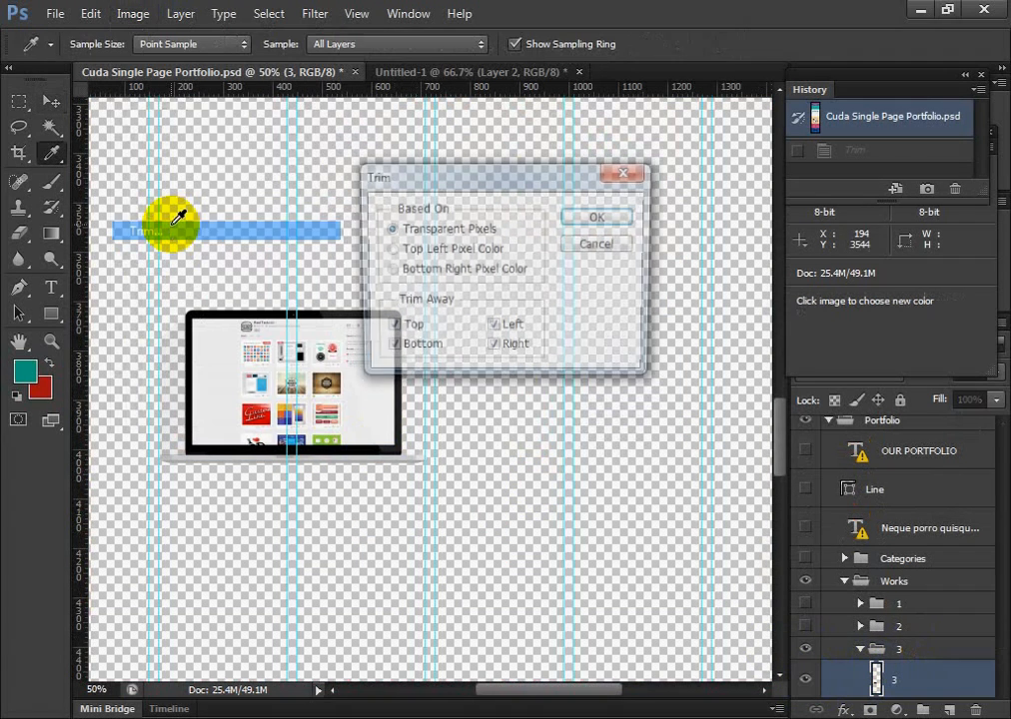
click(599, 217)
key(v)
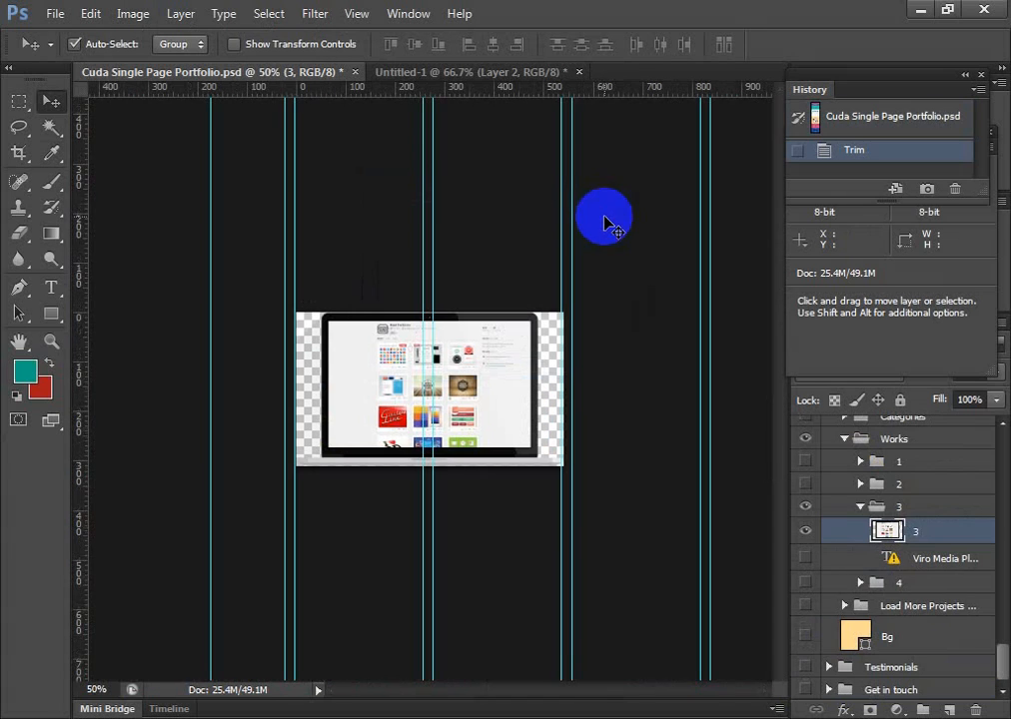
Export the trimmed laptop image for web as a transparent PNG-24 named 2 in the images folder
click(48, 15)
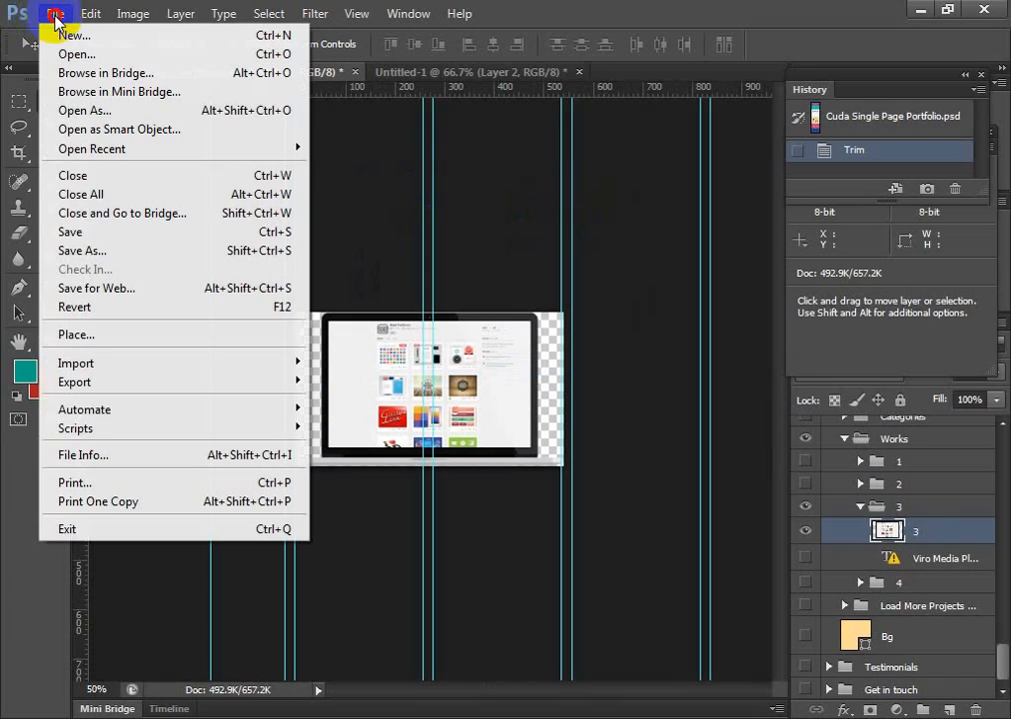
click(129, 288)
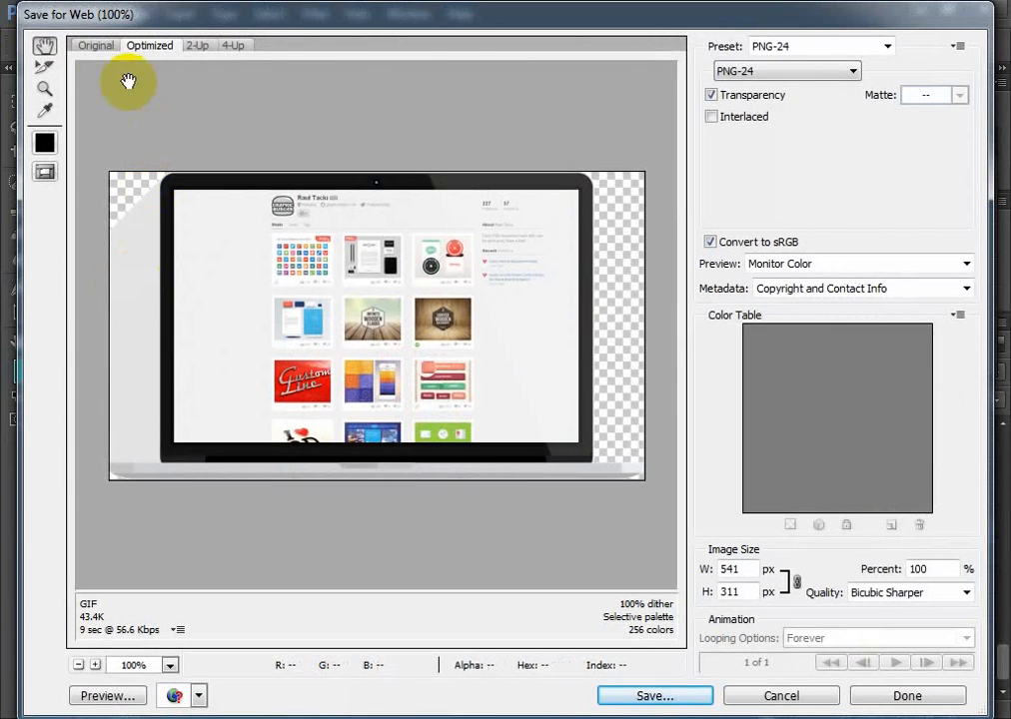
click(92, 45)
click(656, 696)
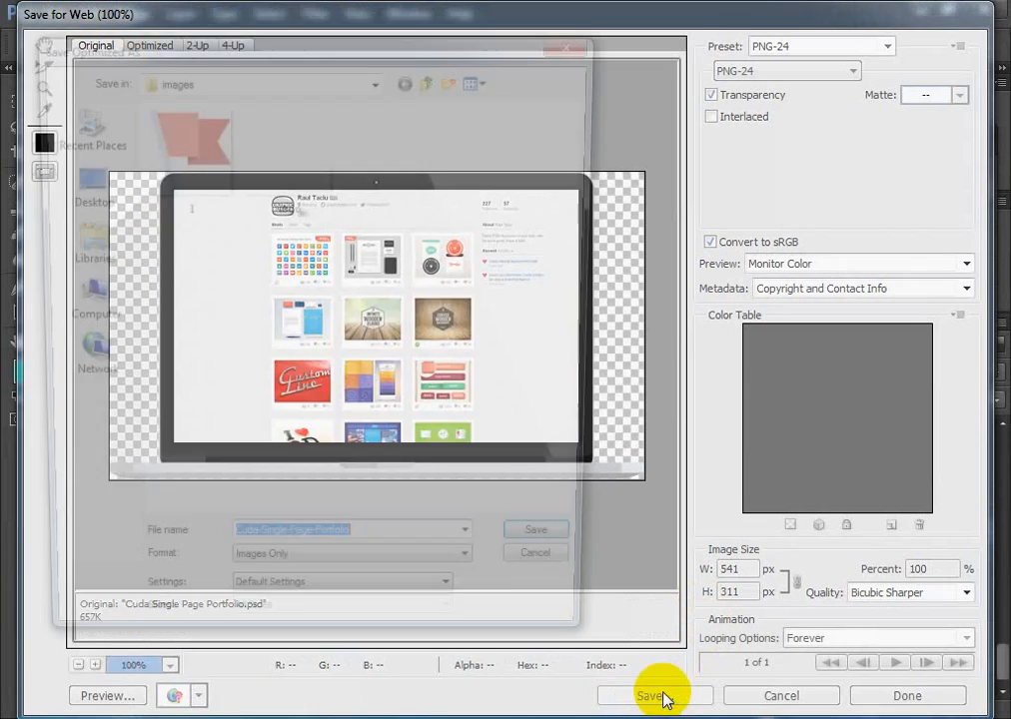
drag(362, 552, 174, 528)
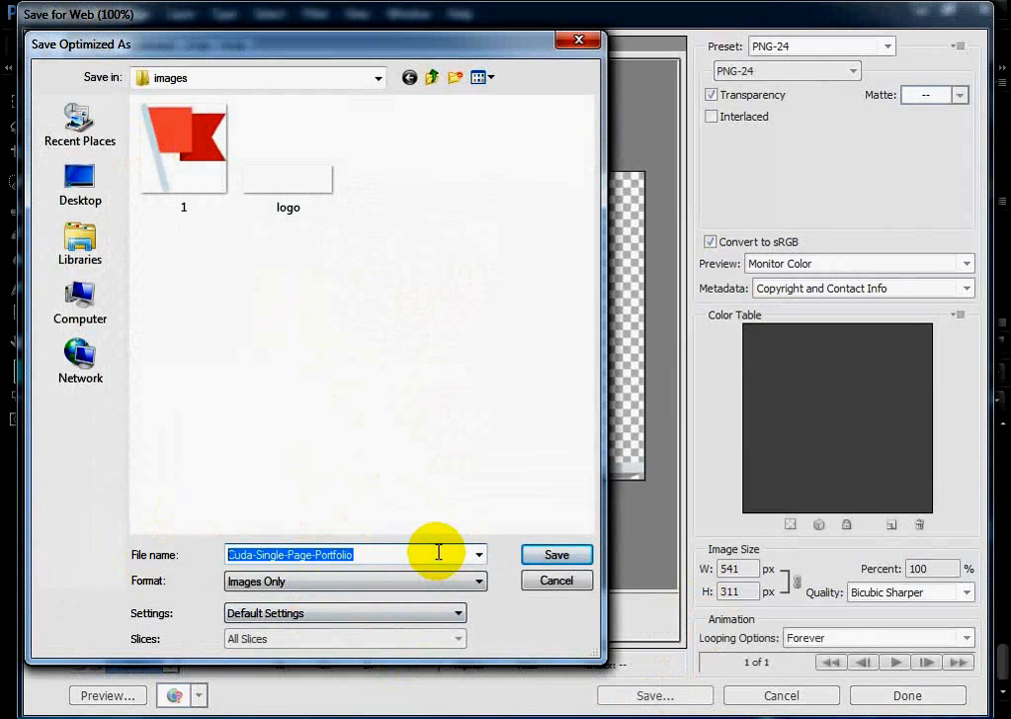
text(2)
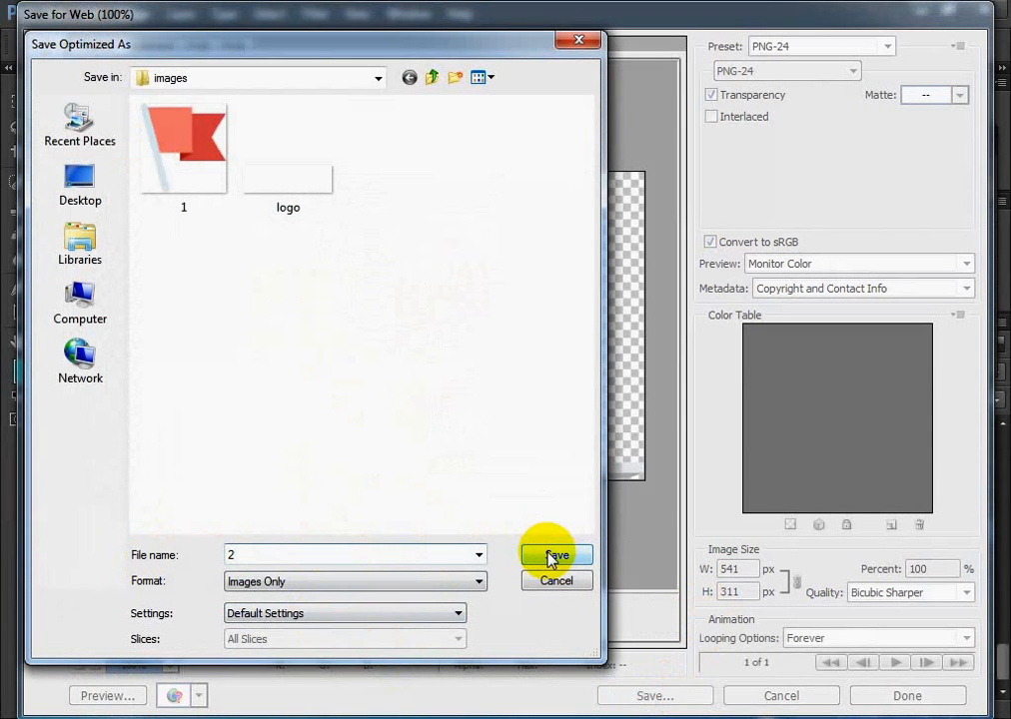
click(553, 557)
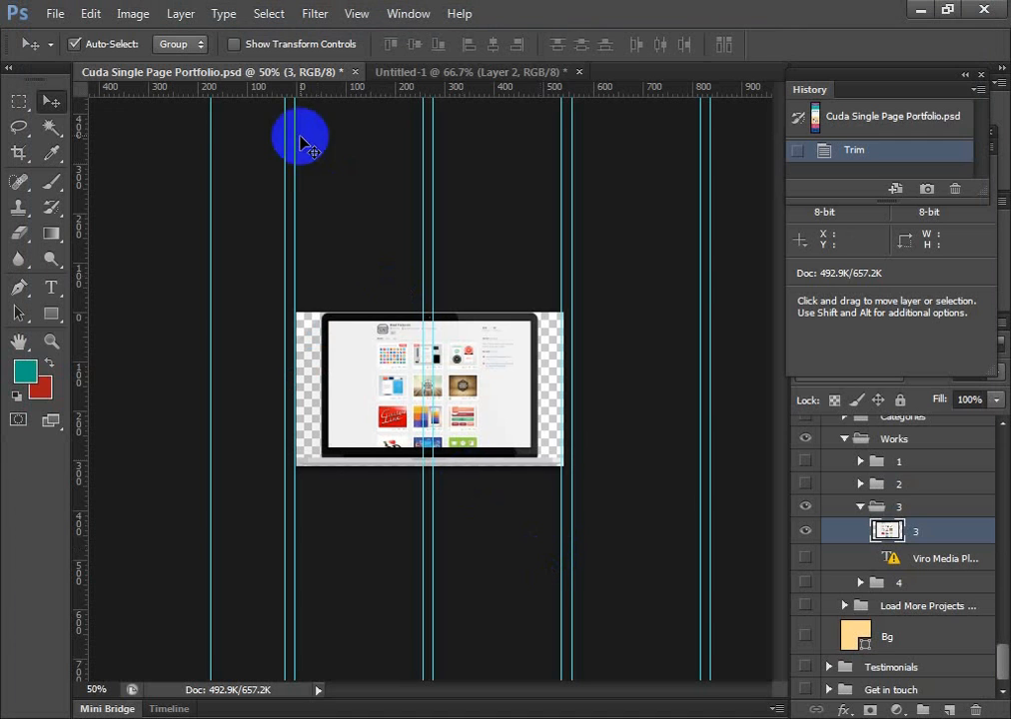
Restore the whole portfolio page by reverting to the document's opening snapshot in the history
click(864, 115)
scroll(579, 499, up, 3)
scroll(564, 572, up, 5)
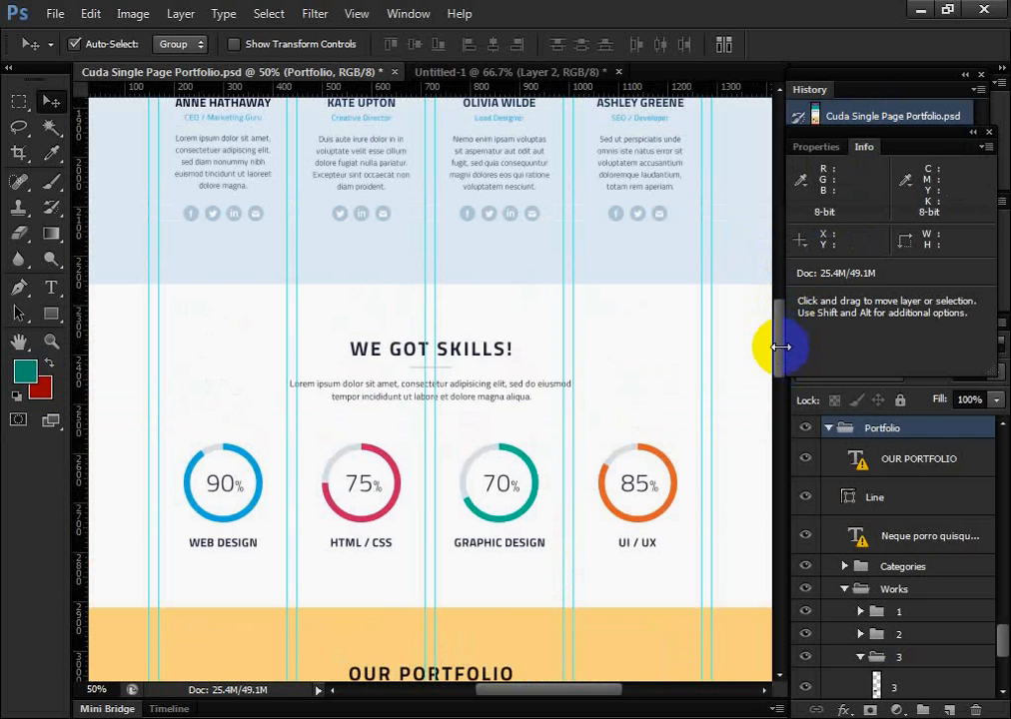
scroll(450, 449, up, 10)
scroll(470, 480, up, 11)
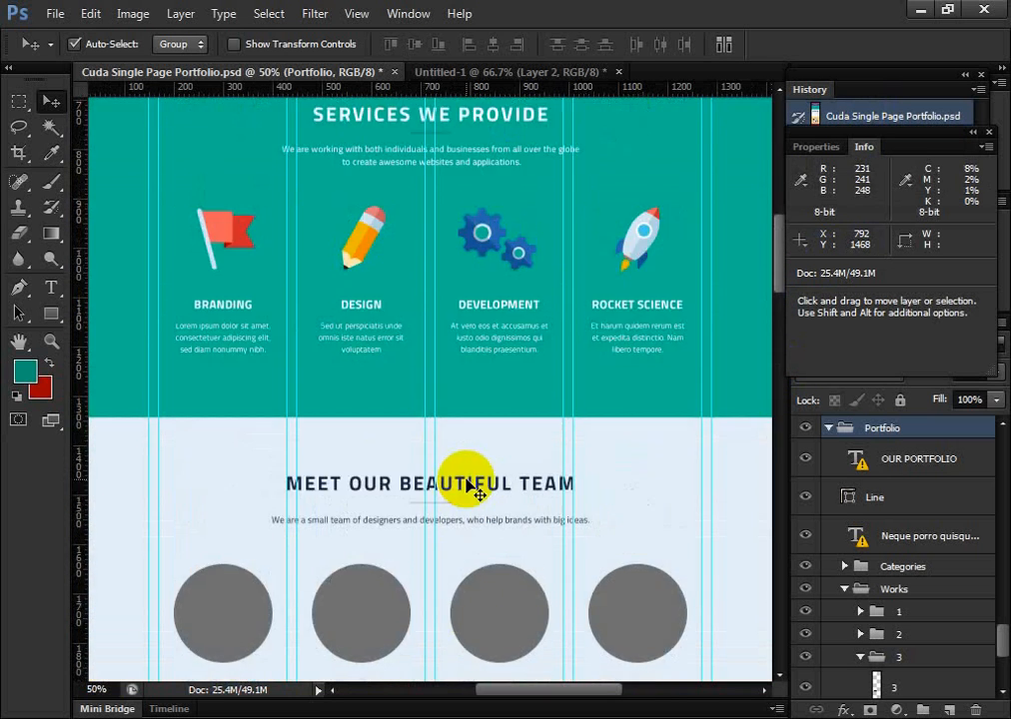
scroll(479, 436, down, 2)
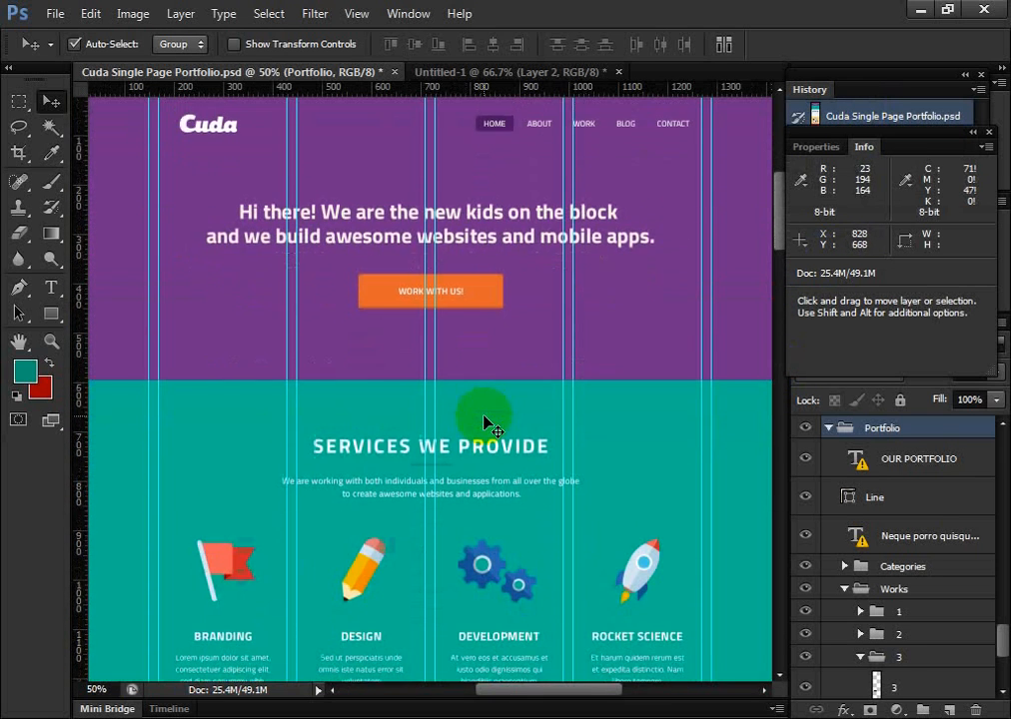
Review the page design from the purple header through the services, team, skills and portfolio sections
click(232, 284)
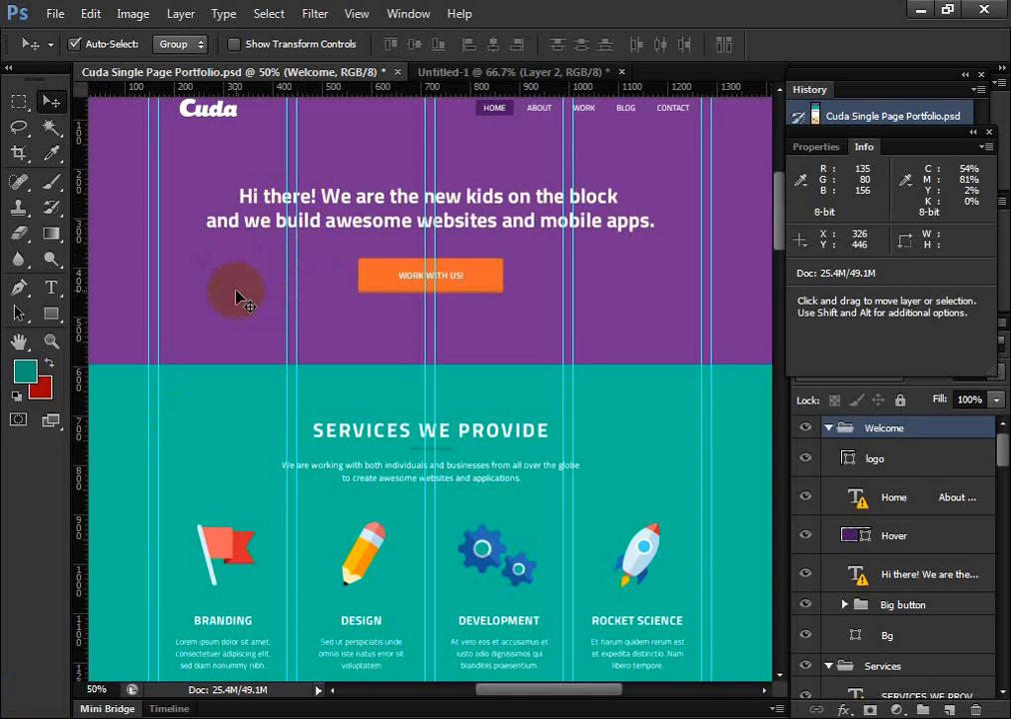
scroll(299, 519, down, 1)
scroll(339, 580, up, 8)
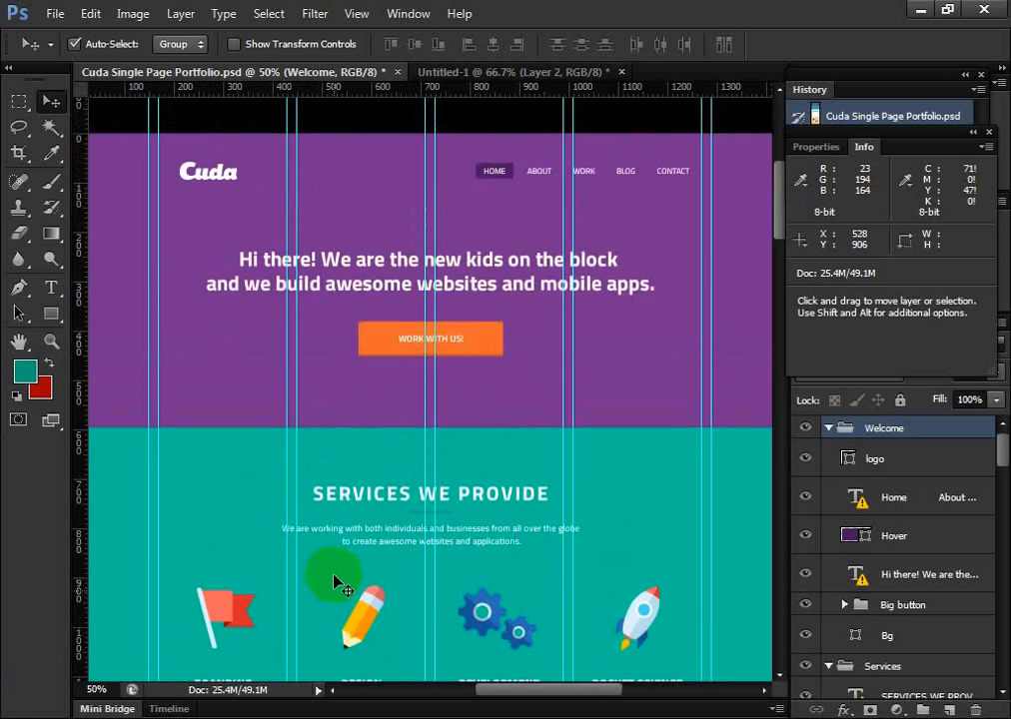
scroll(339, 571, down, 10)
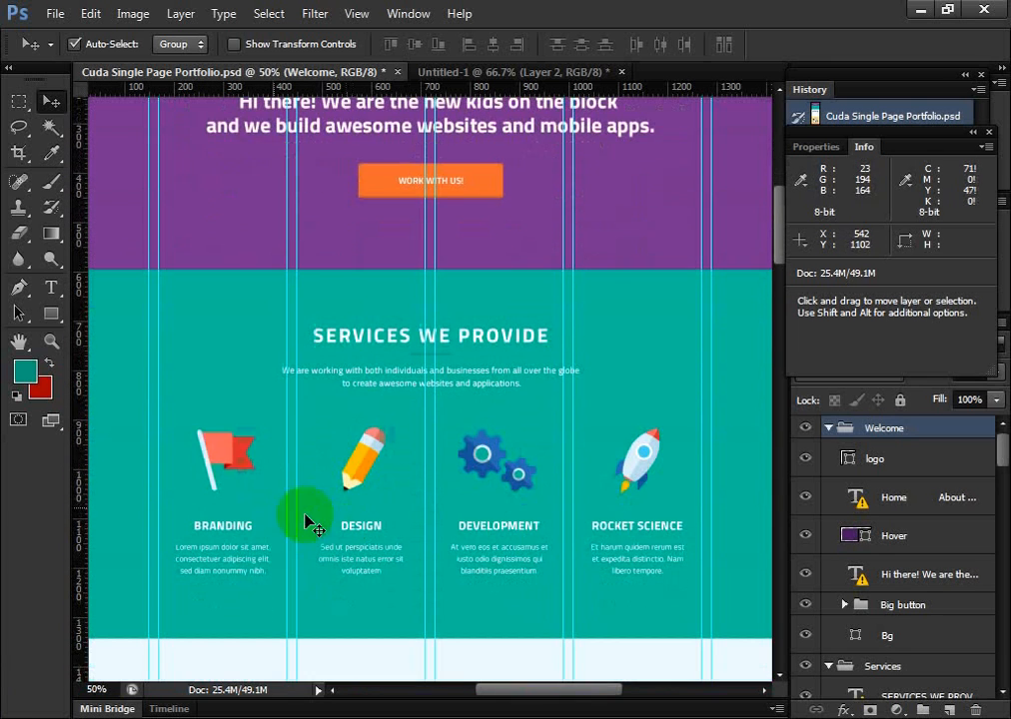
click(232, 473)
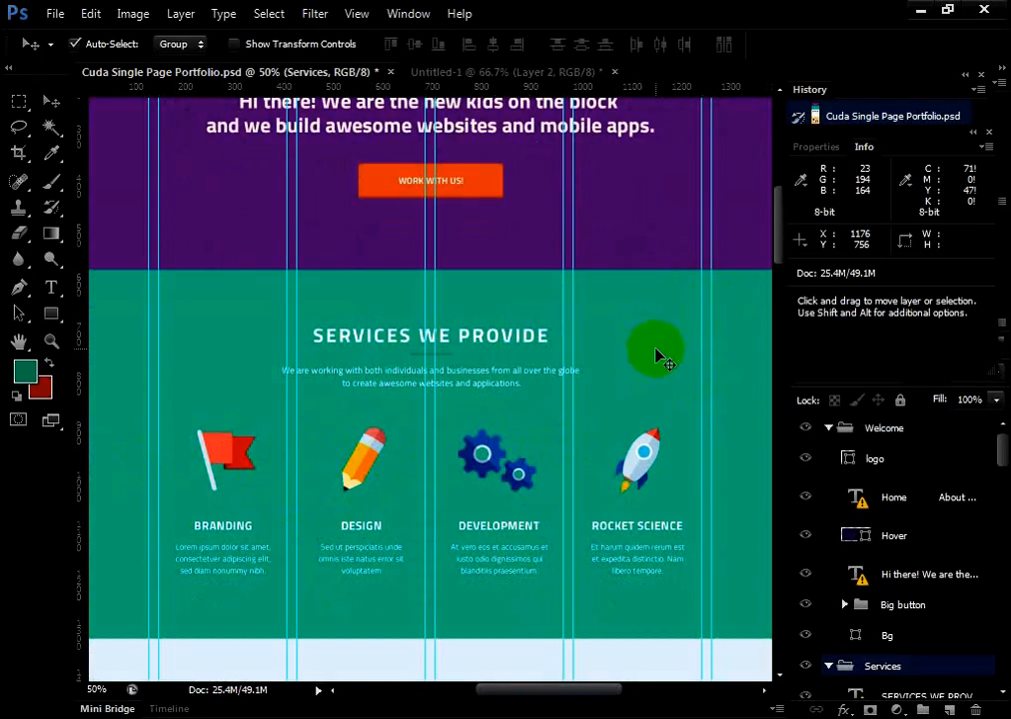
scroll(599, 390, down, 10)
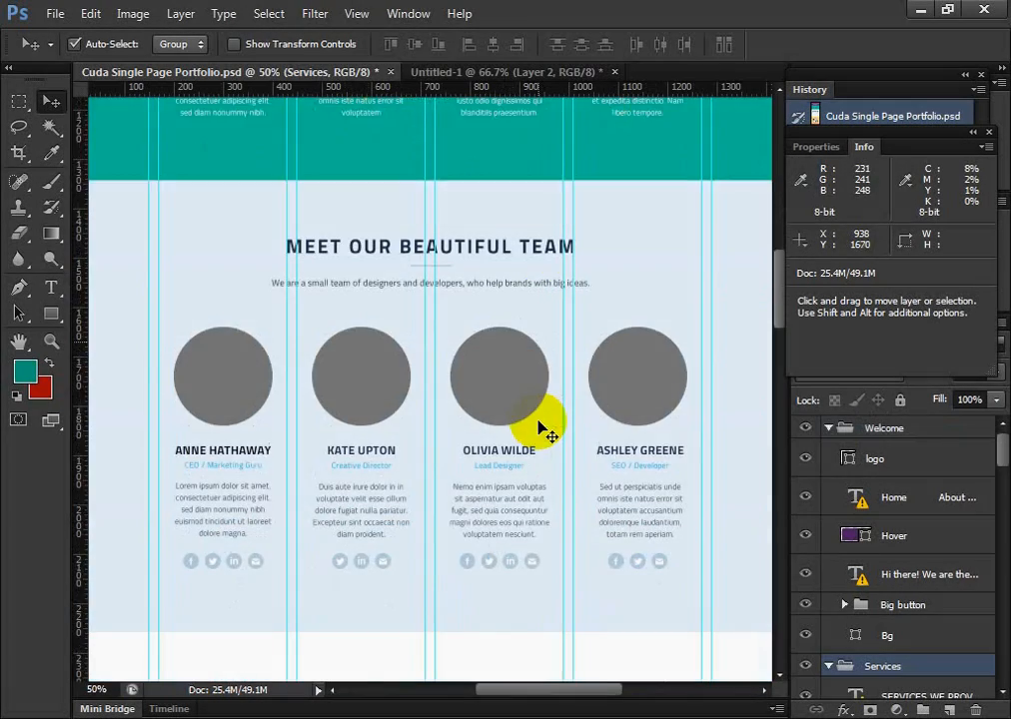
scroll(540, 428, down, 10)
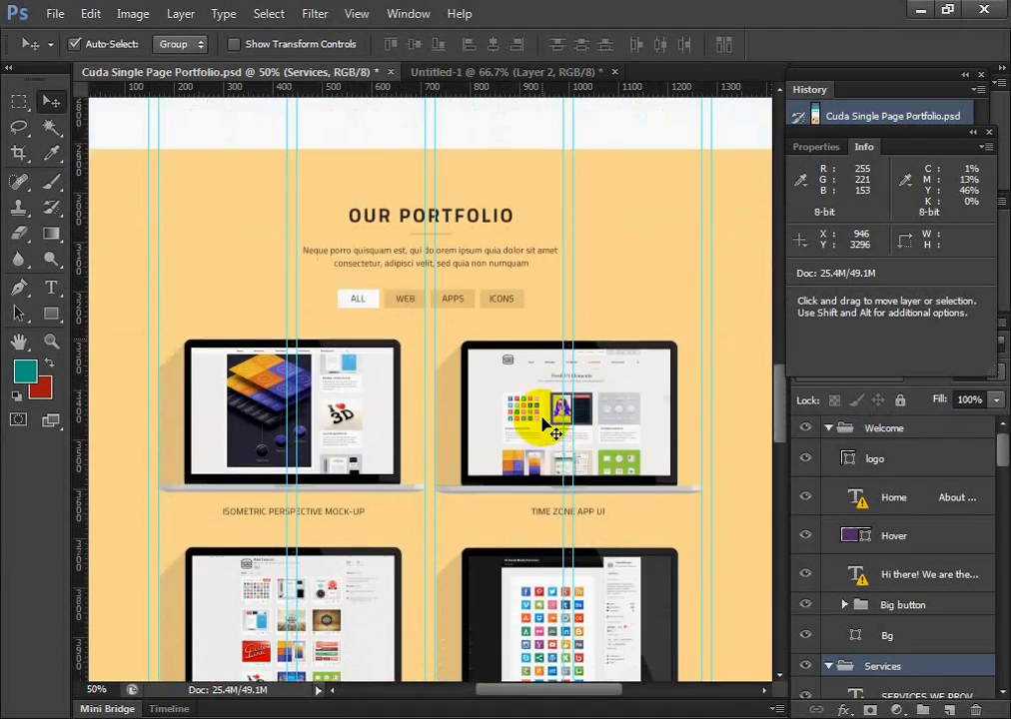
scroll(549, 429, down, 1)
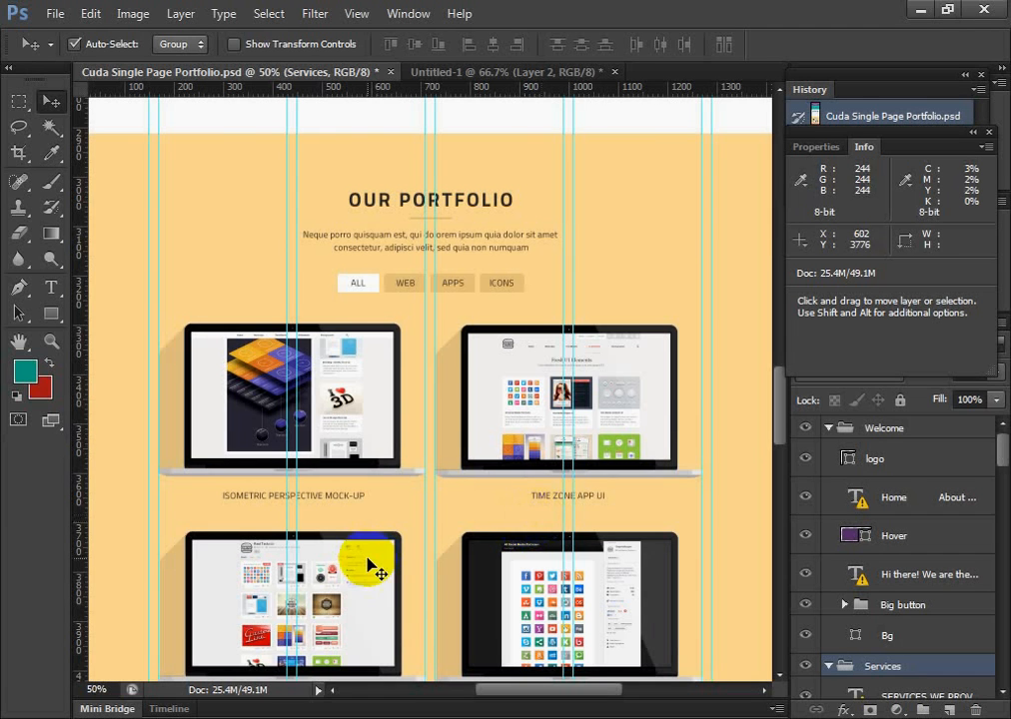
scroll(373, 559, up, 5)
scroll(239, 479, up, 10)
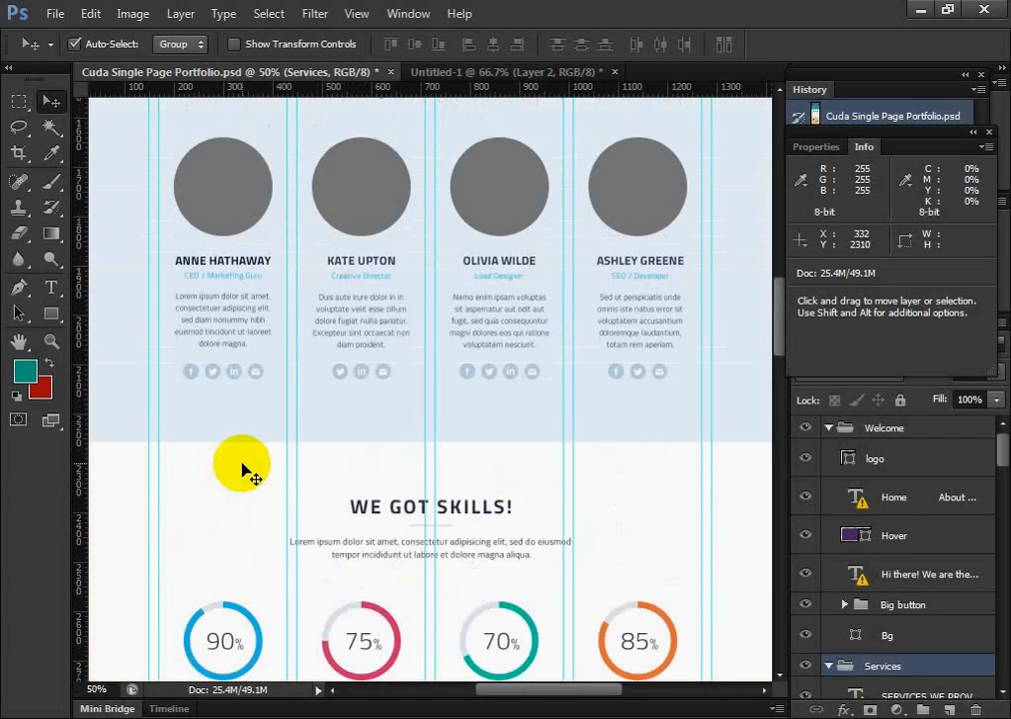
scroll(213, 487, up, 12)
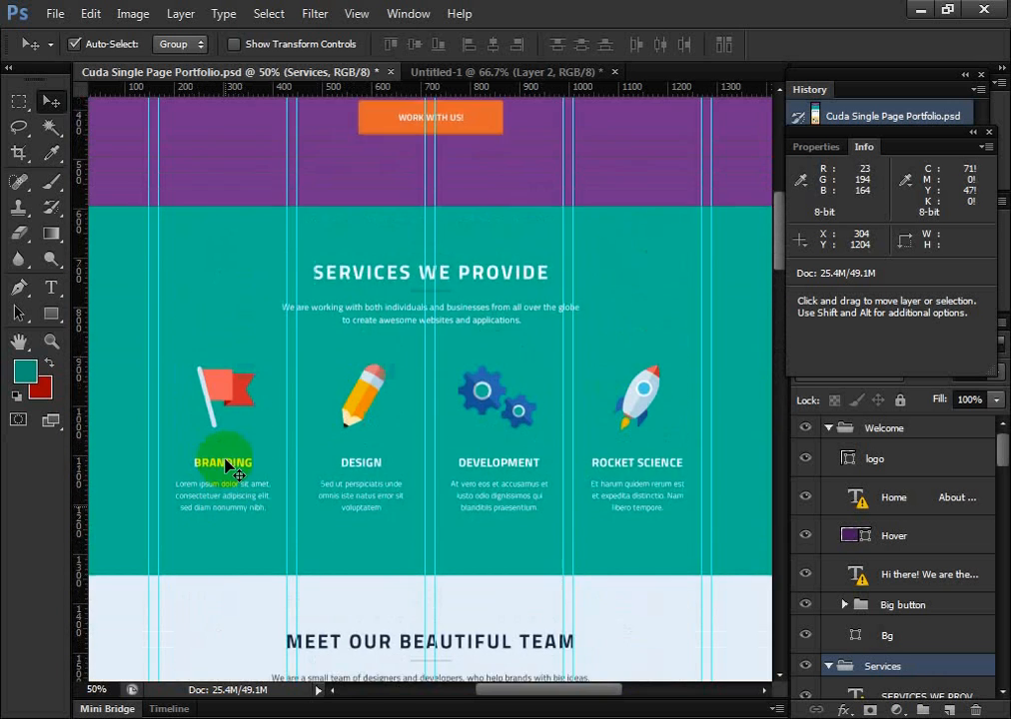
scroll(230, 464, up, 2)
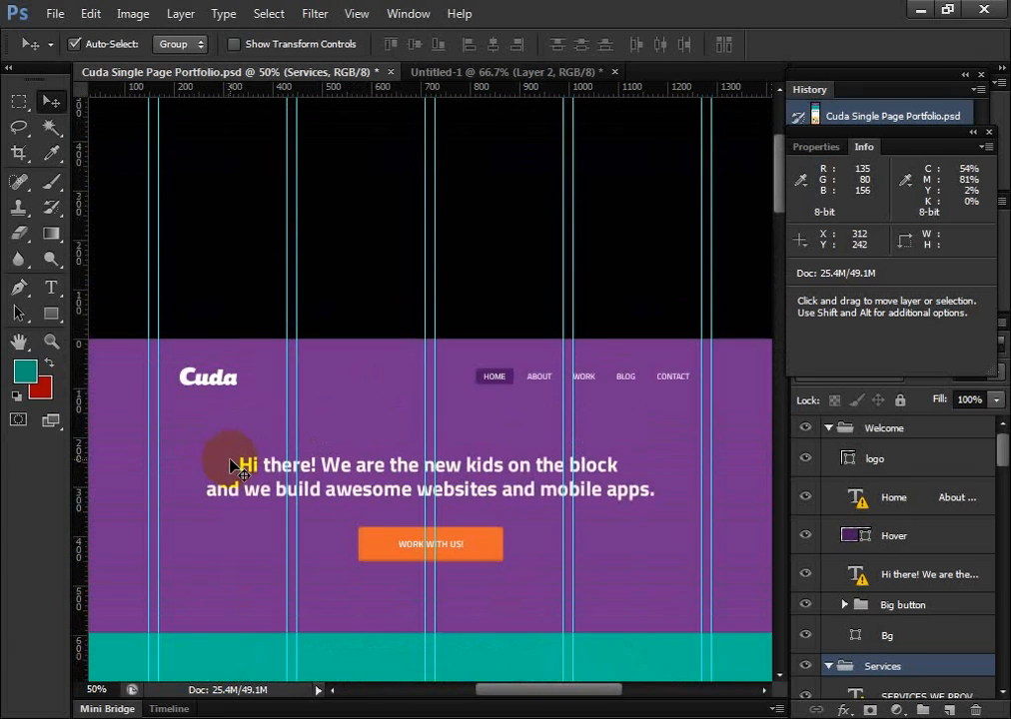
scroll(239, 467, down, 5)
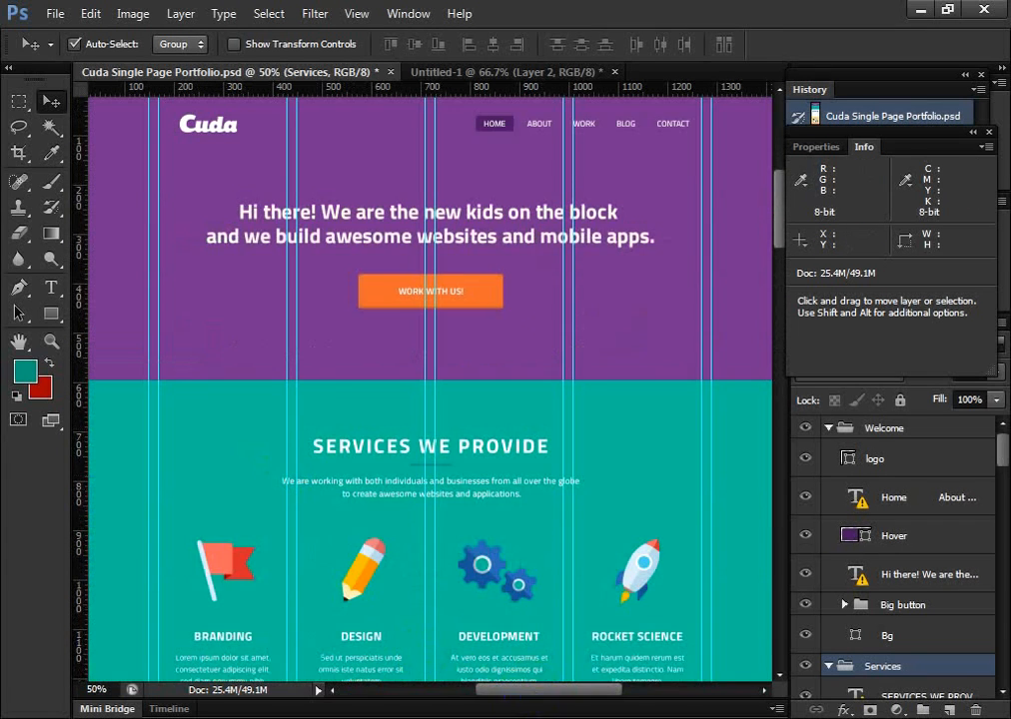
scroll(334, 531, down, 4)
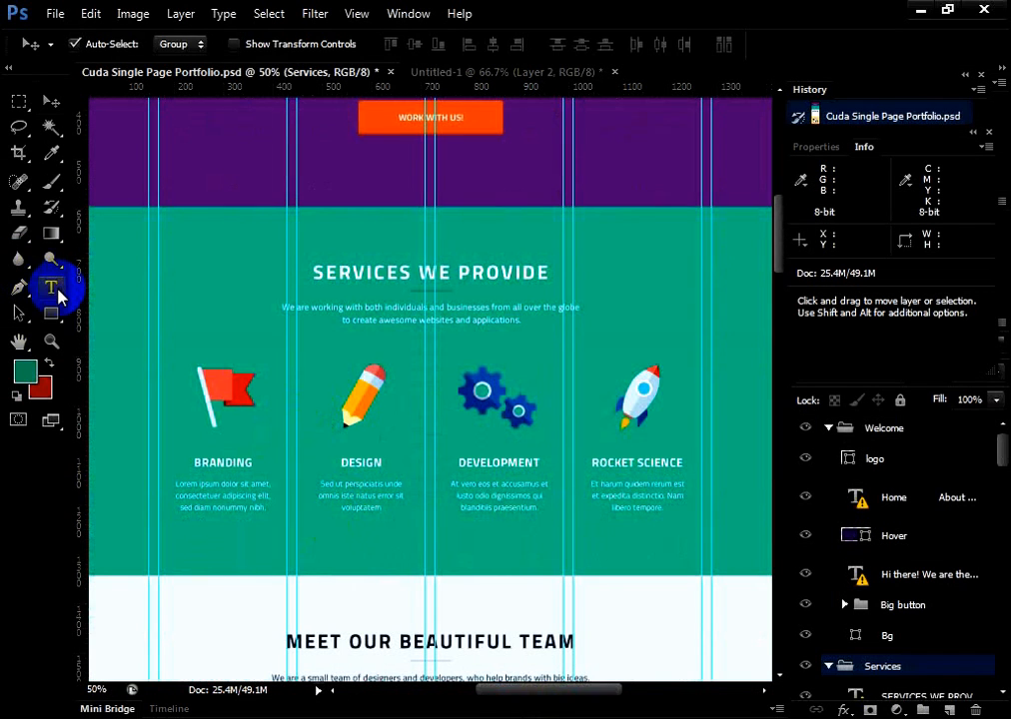
click(55, 288)
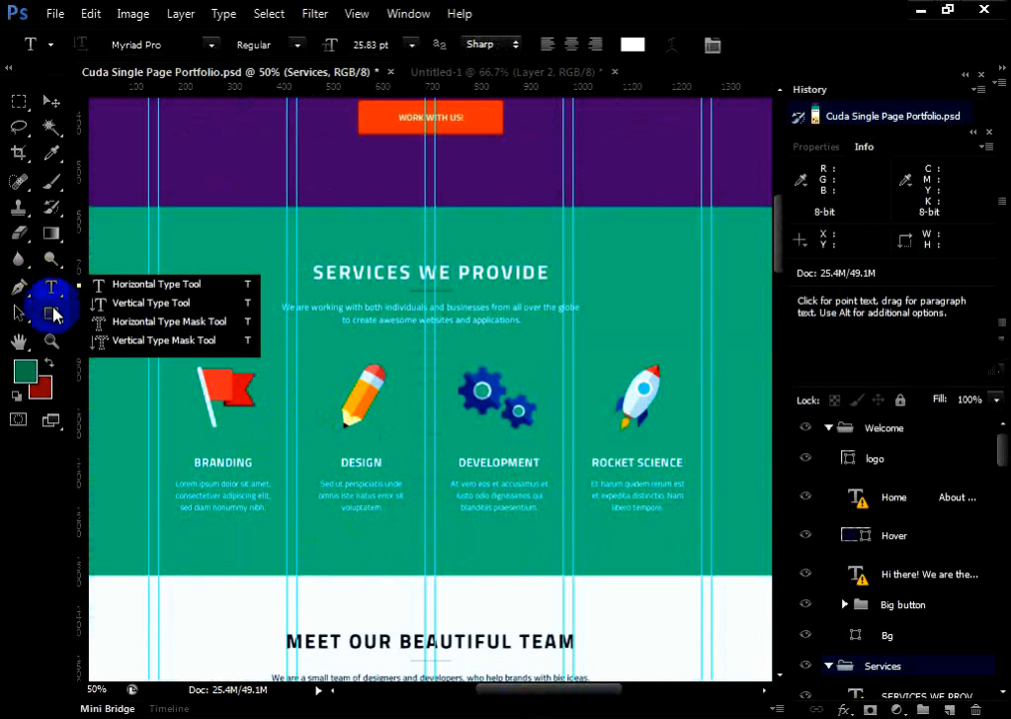
click(50, 314)
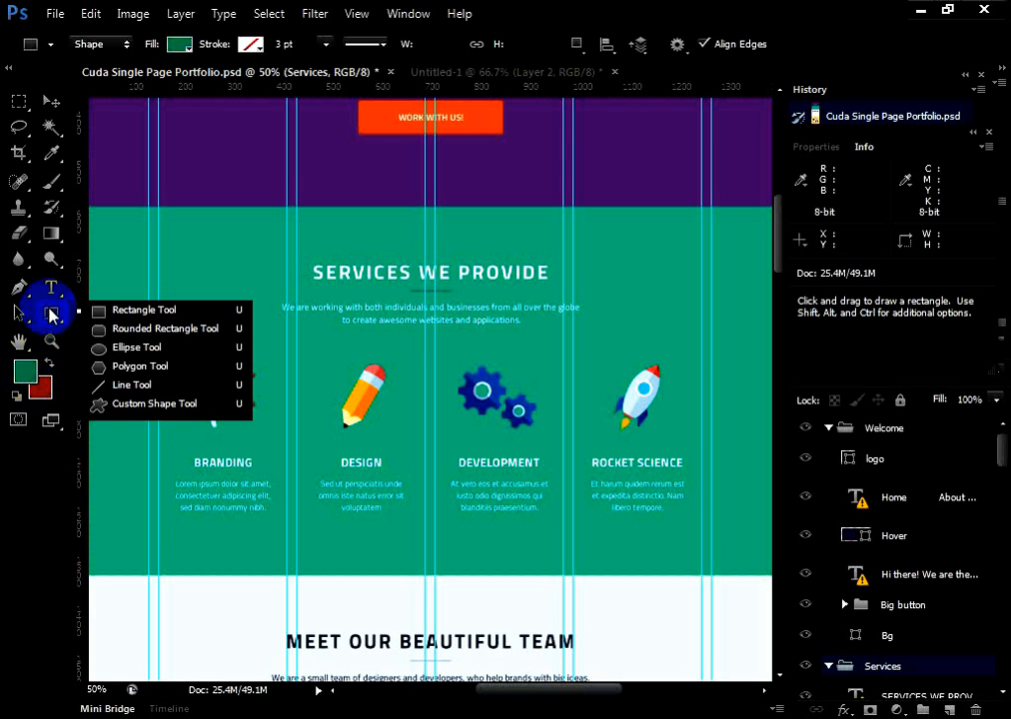
click(57, 316)
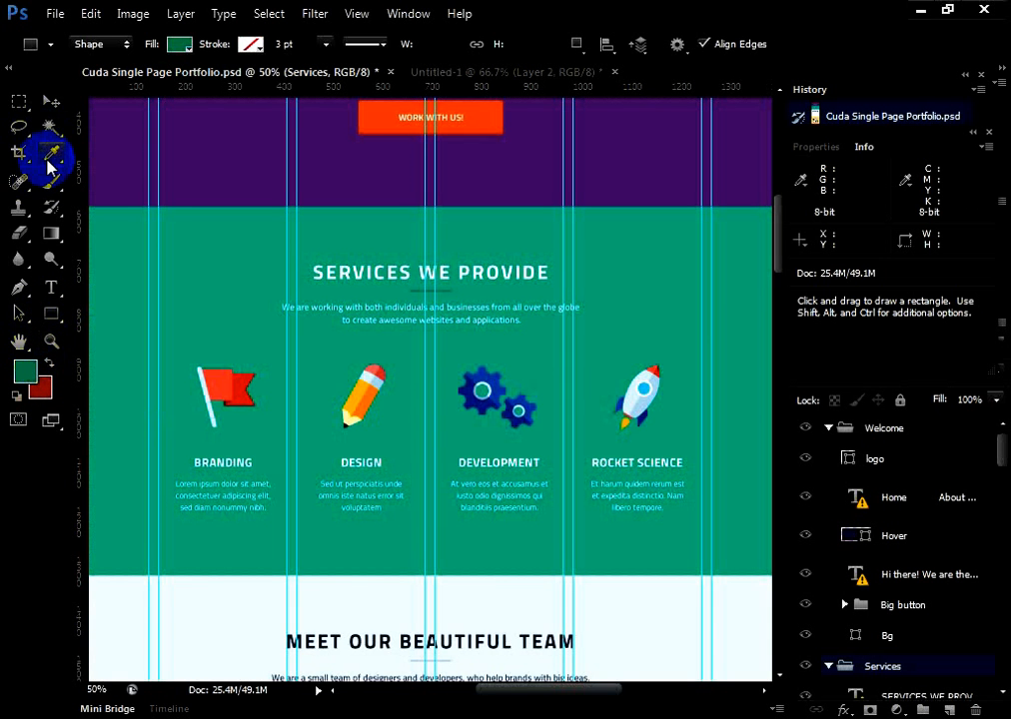
scroll(188, 190, up, 2)
scroll(187, 190, up, 2)
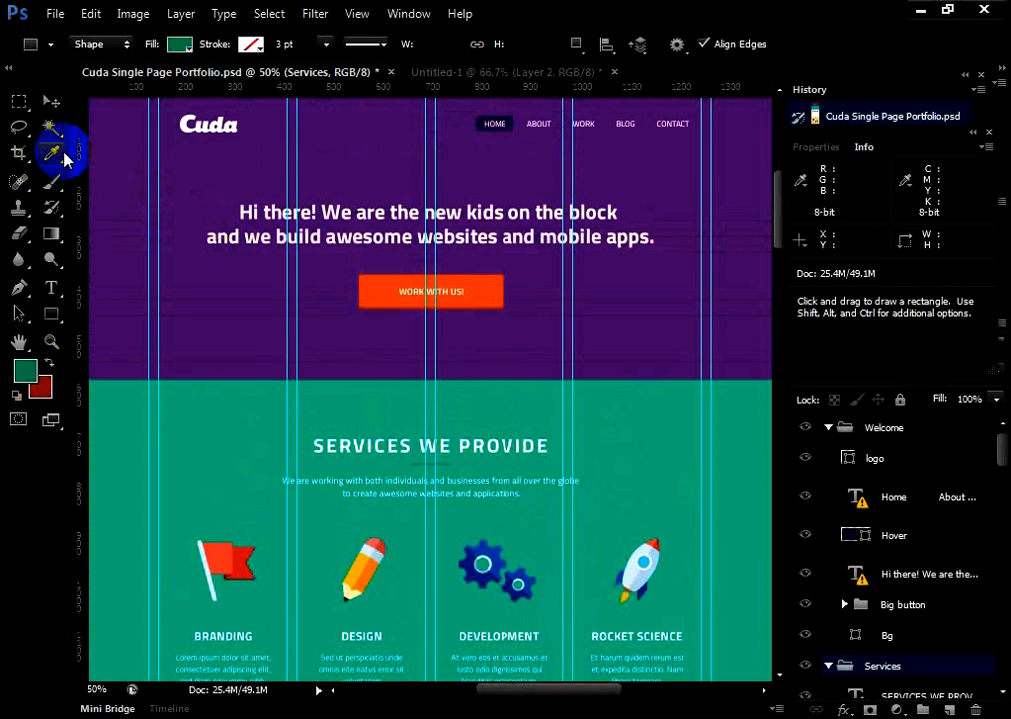
click(50, 102)
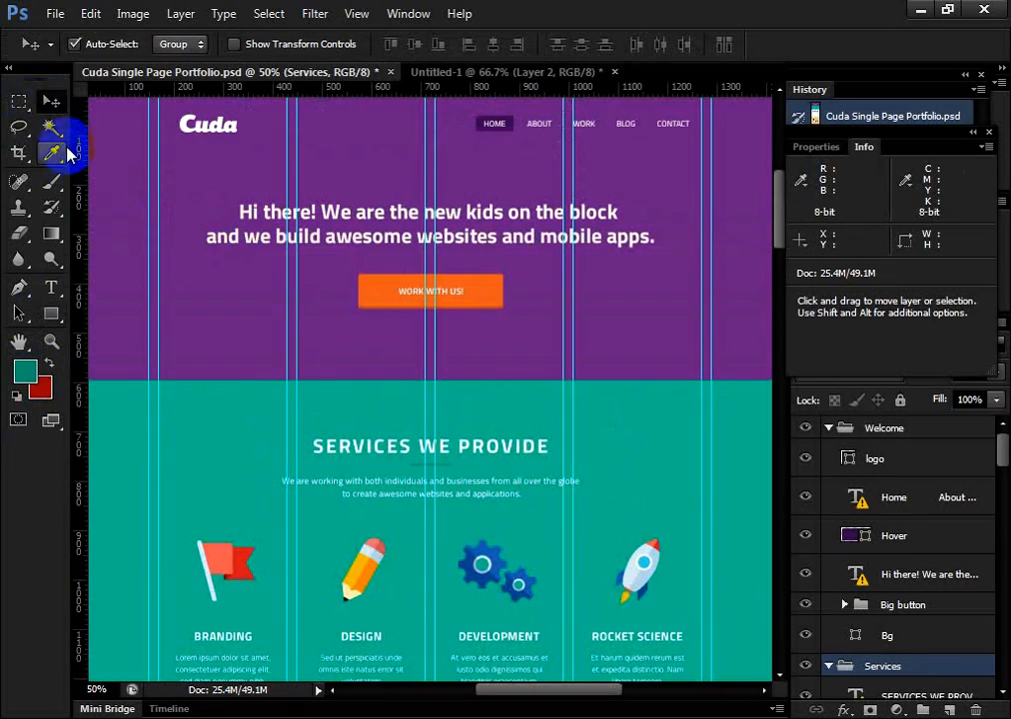
click(25, 371)
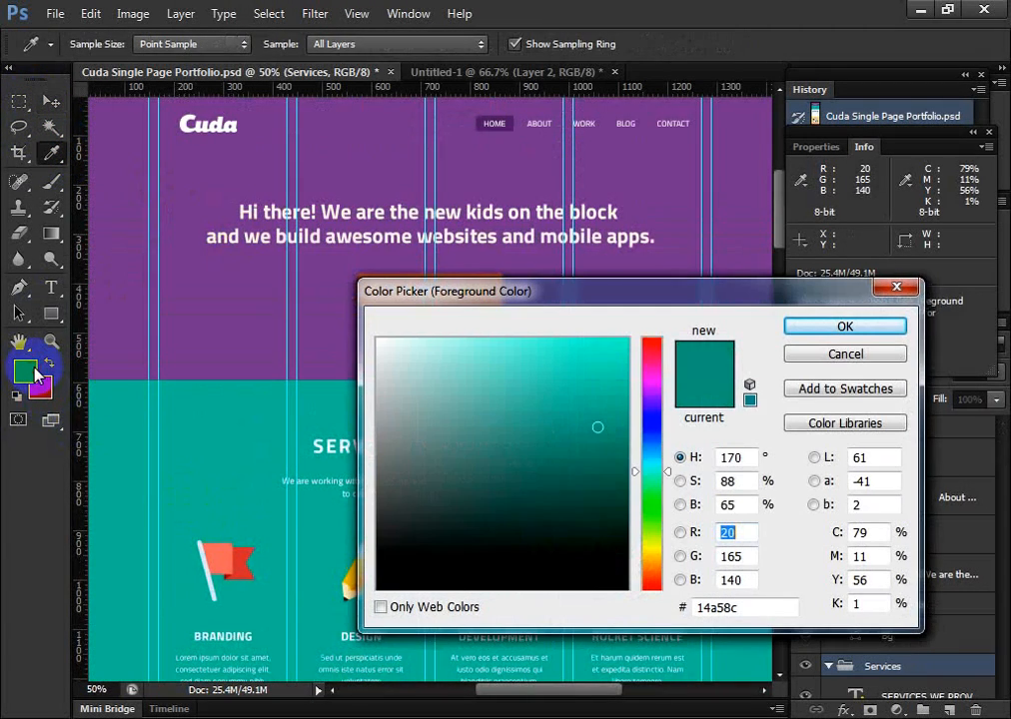
click(827, 356)
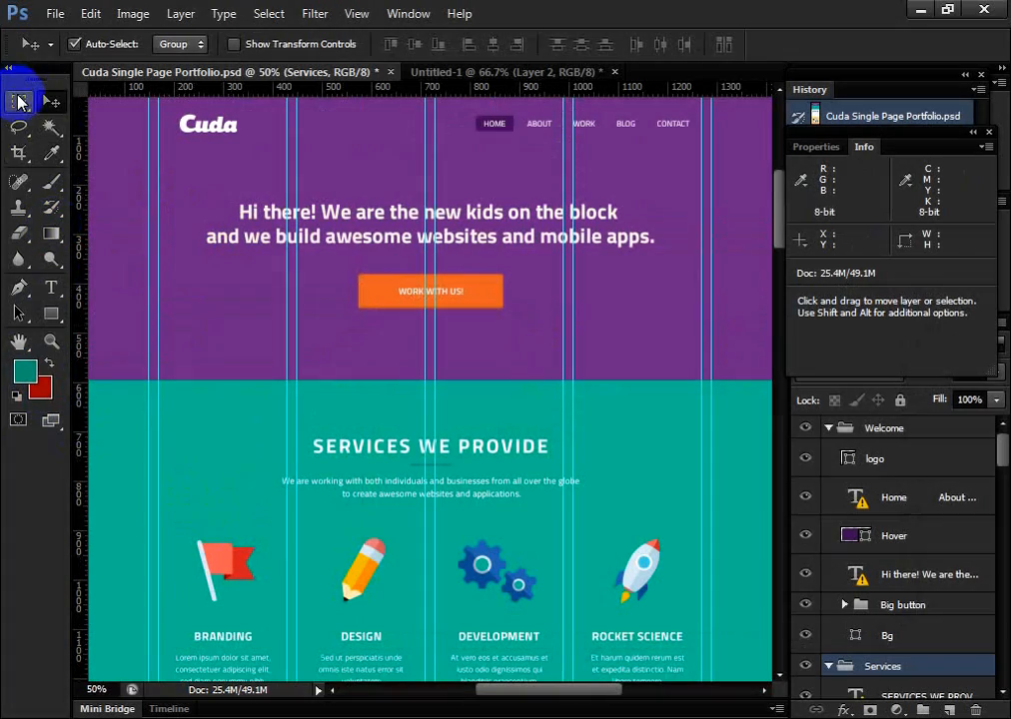
Sample the purple header background with the Eyedropper as the foreground color
click(20, 127)
click(51, 152)
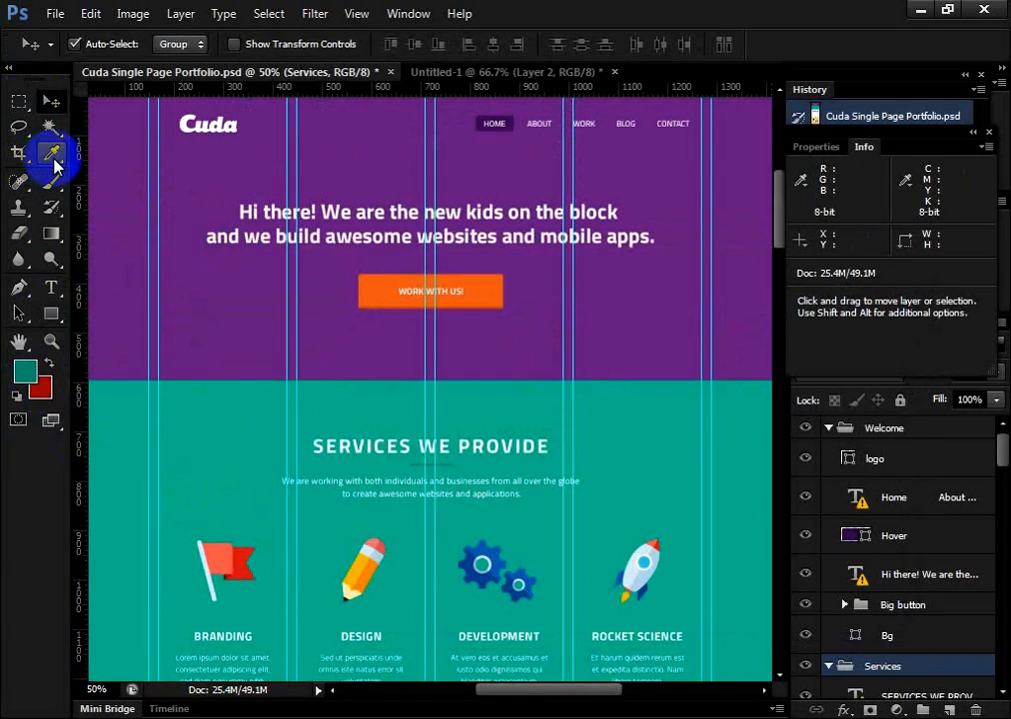
click(210, 299)
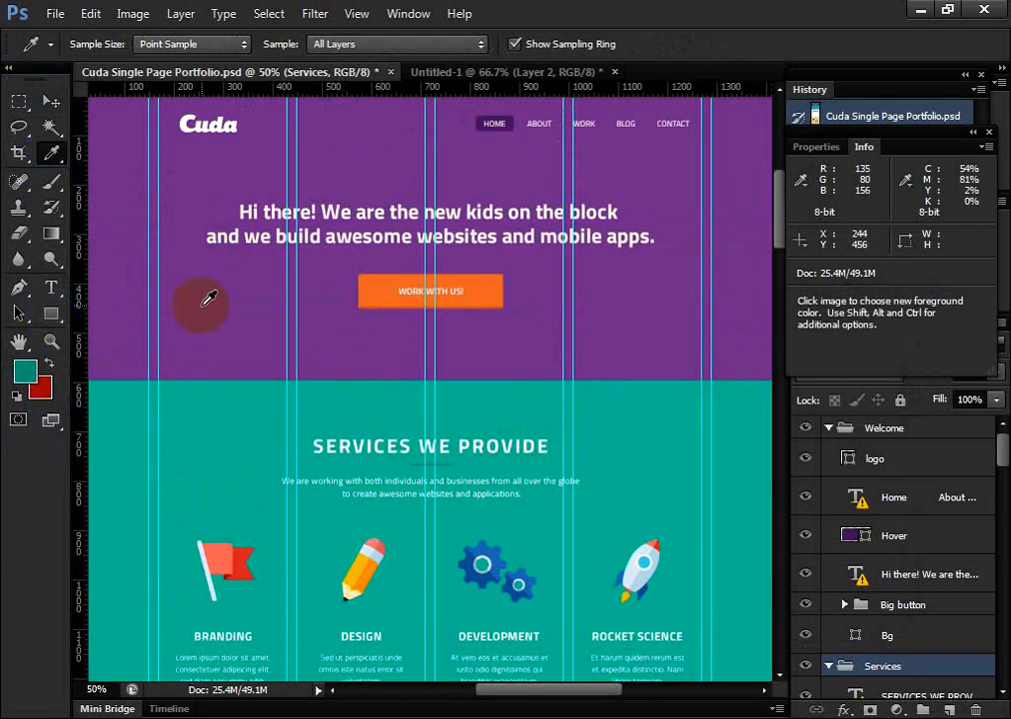
Open the Color Picker for the sampled purple, highlight its hex code, and close the dialog without changing the color
click(24, 370)
click(770, 610)
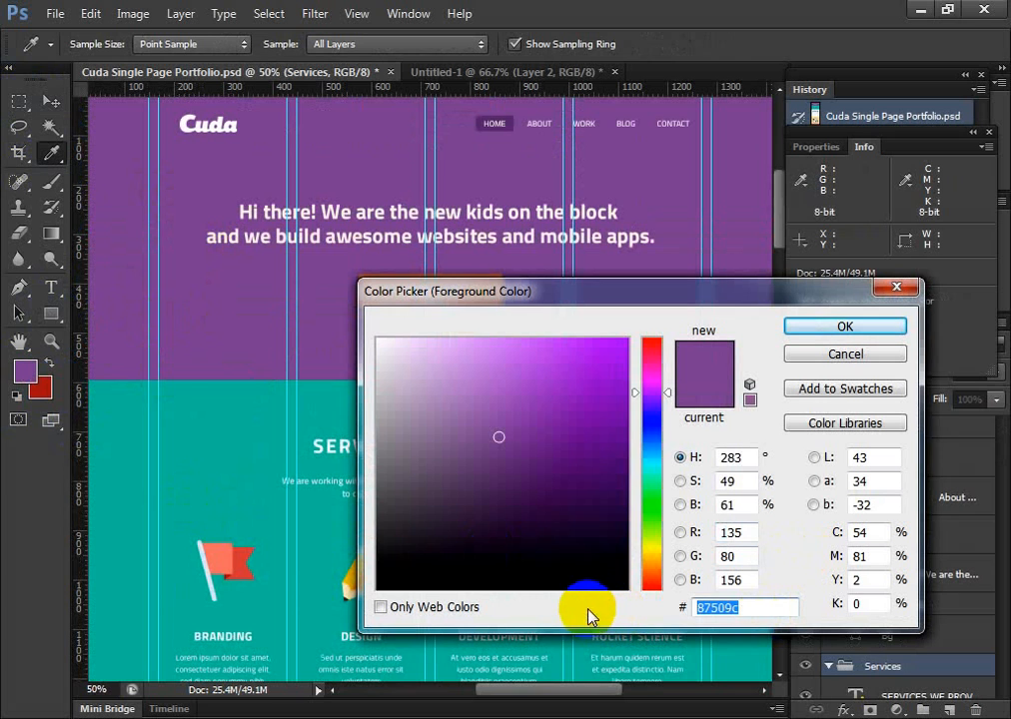
click(764, 607)
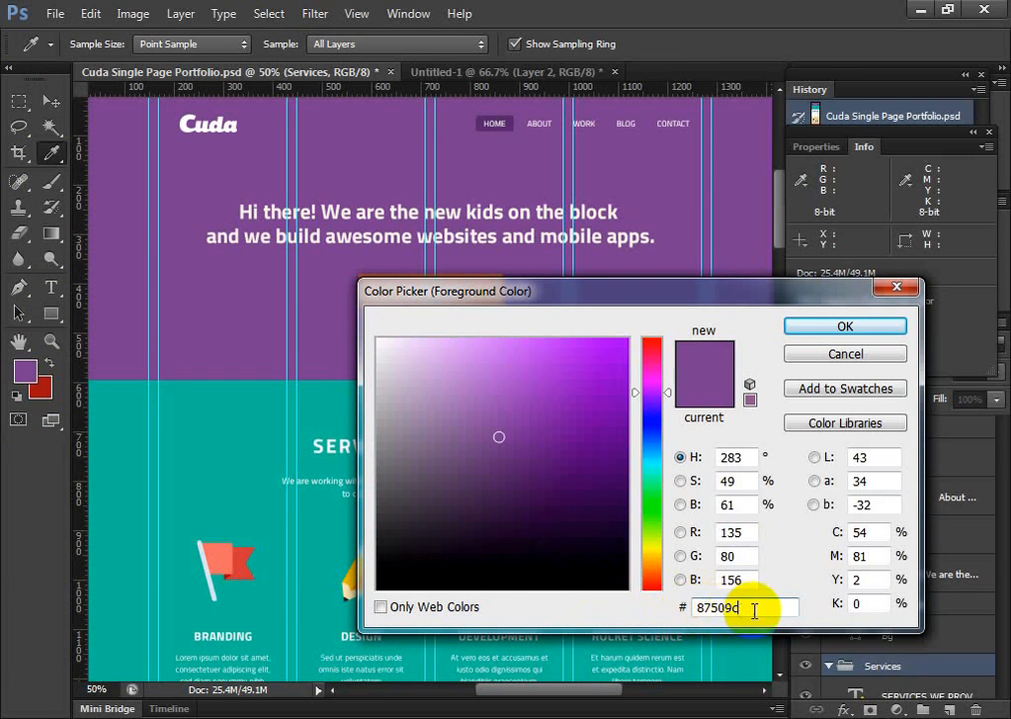
drag(762, 605, 592, 610)
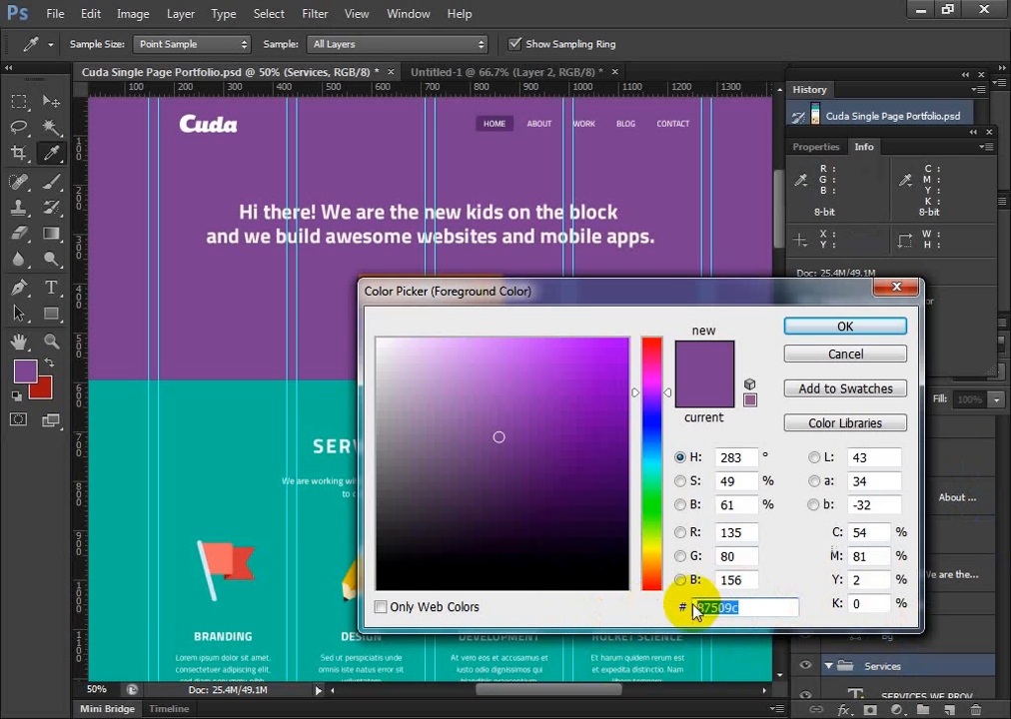
click(773, 607)
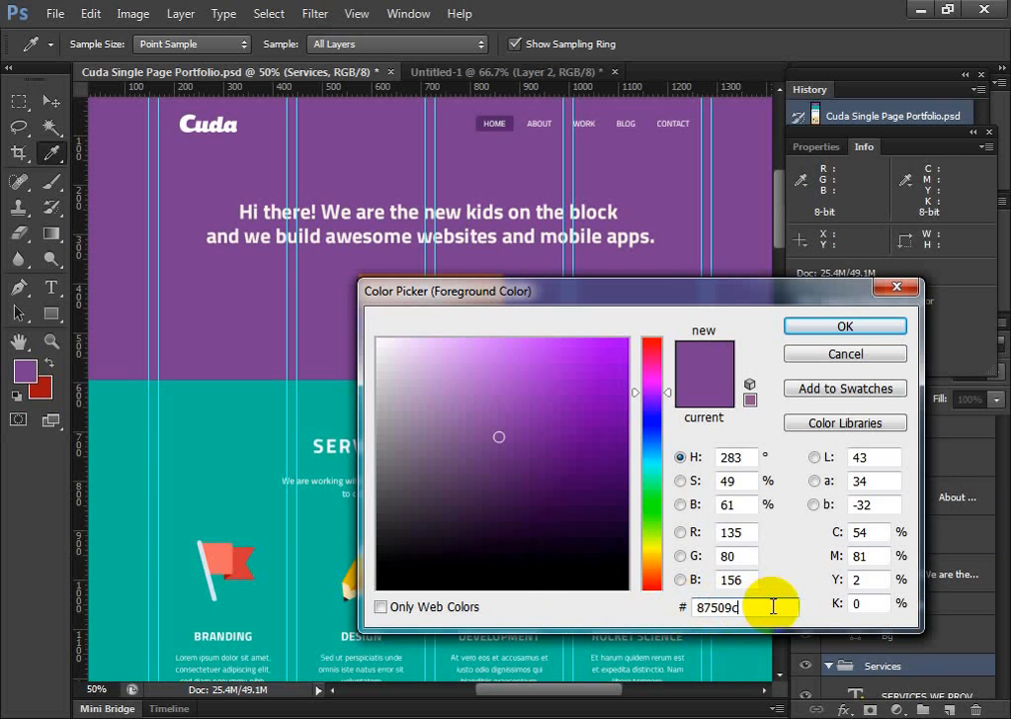
drag(772, 605, 654, 614)
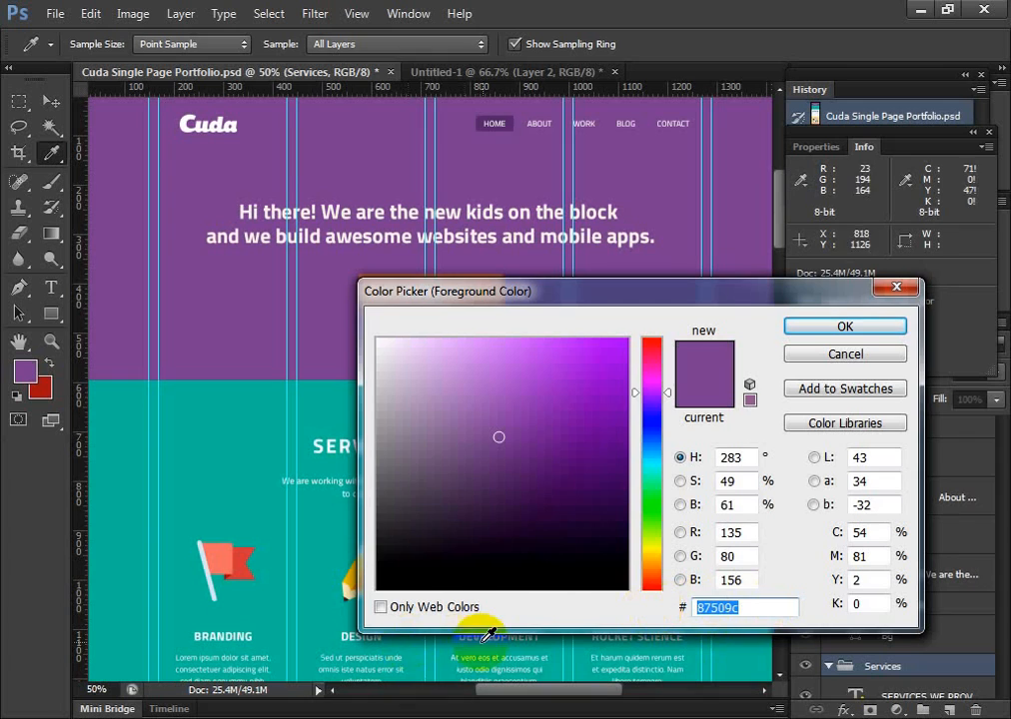
click(842, 354)
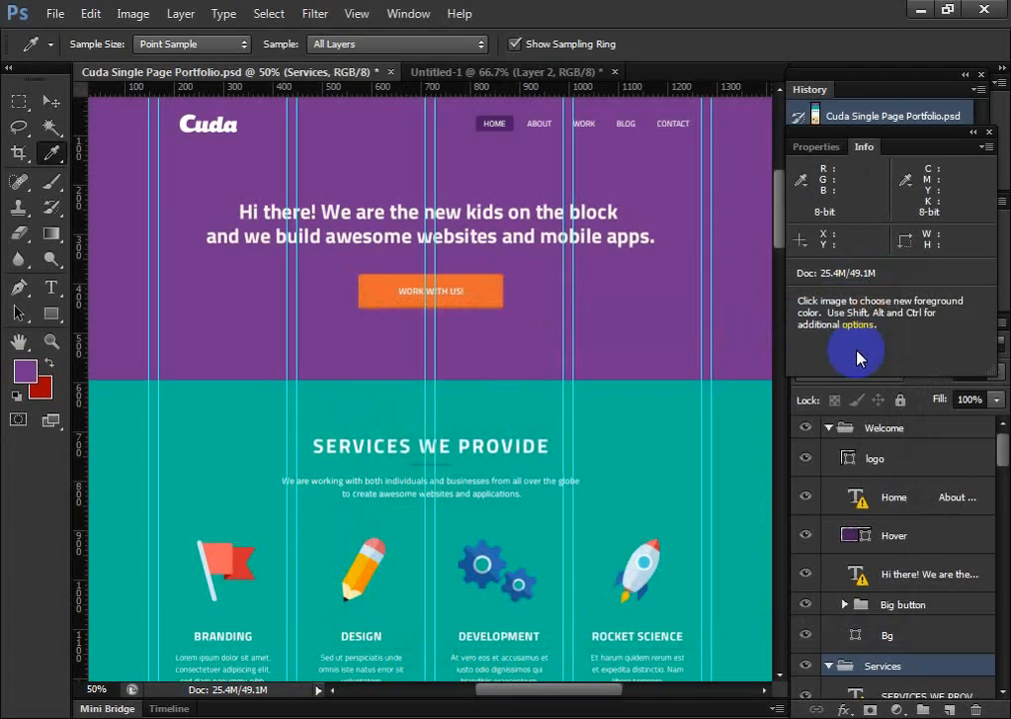
Switch from the Eyedropper back to the Move tool
scroll(680, 400, up, 3)
scroll(722, 425, down, 6)
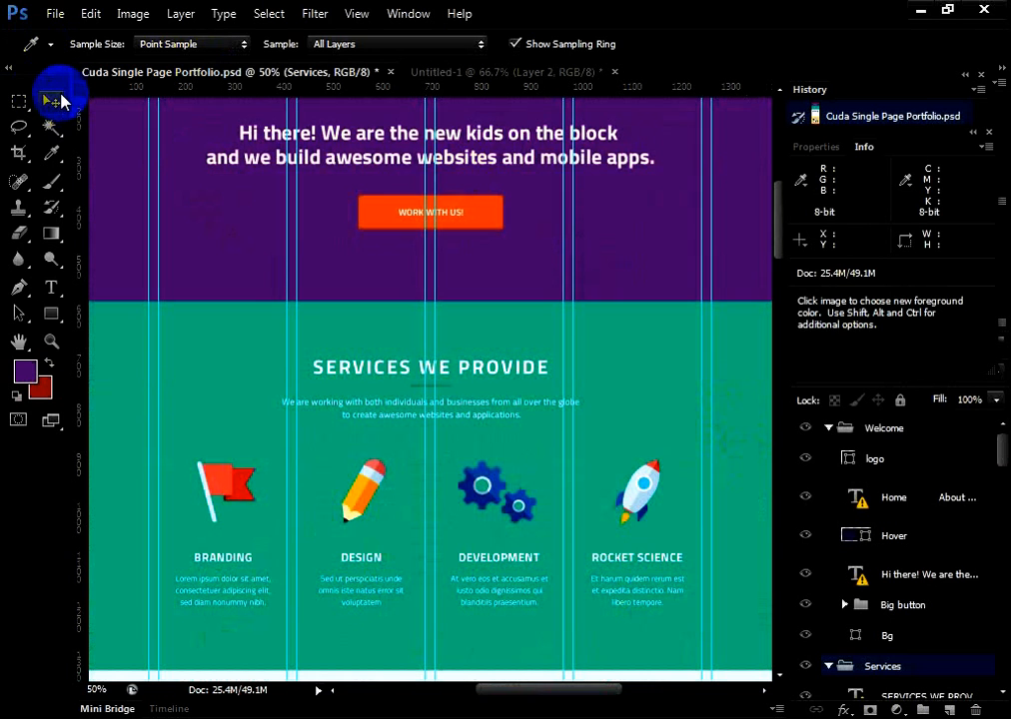
click(52, 101)
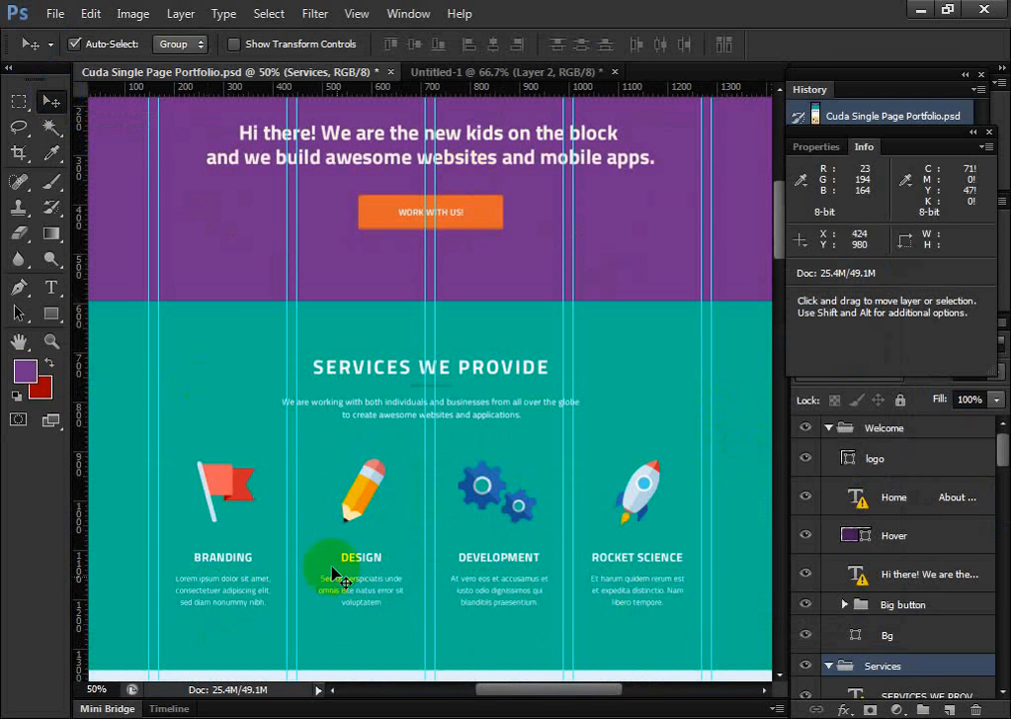
scroll(384, 643, up, 5)
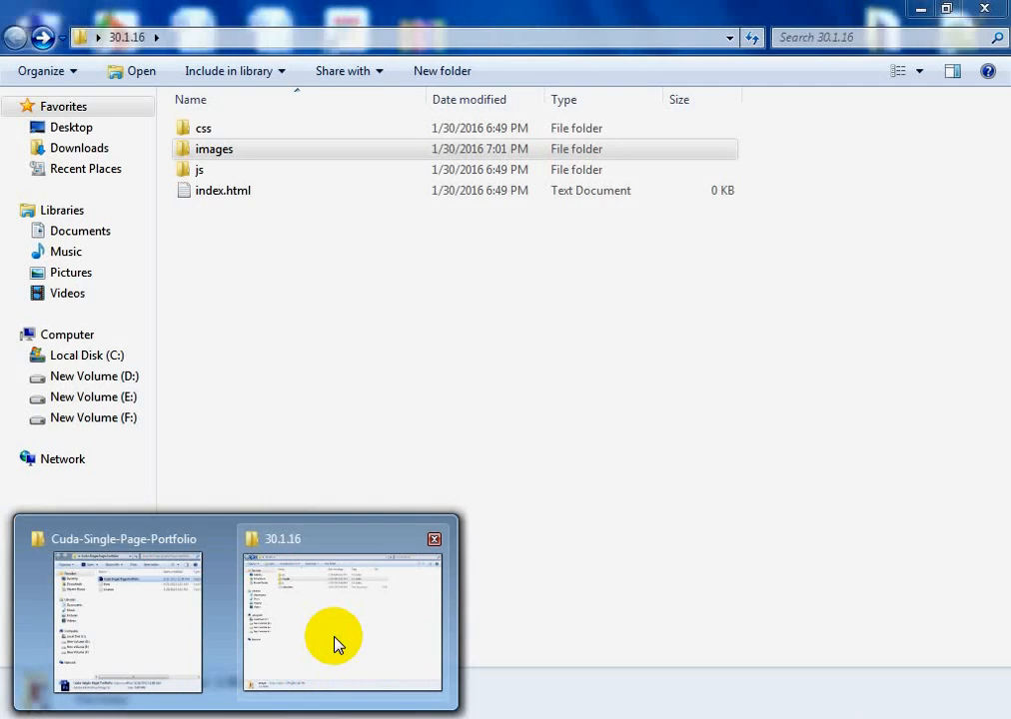
Check the images folder inside the 30.1.16 project folder, go back up to the project folder, and return to Photoshop
click(334, 644)
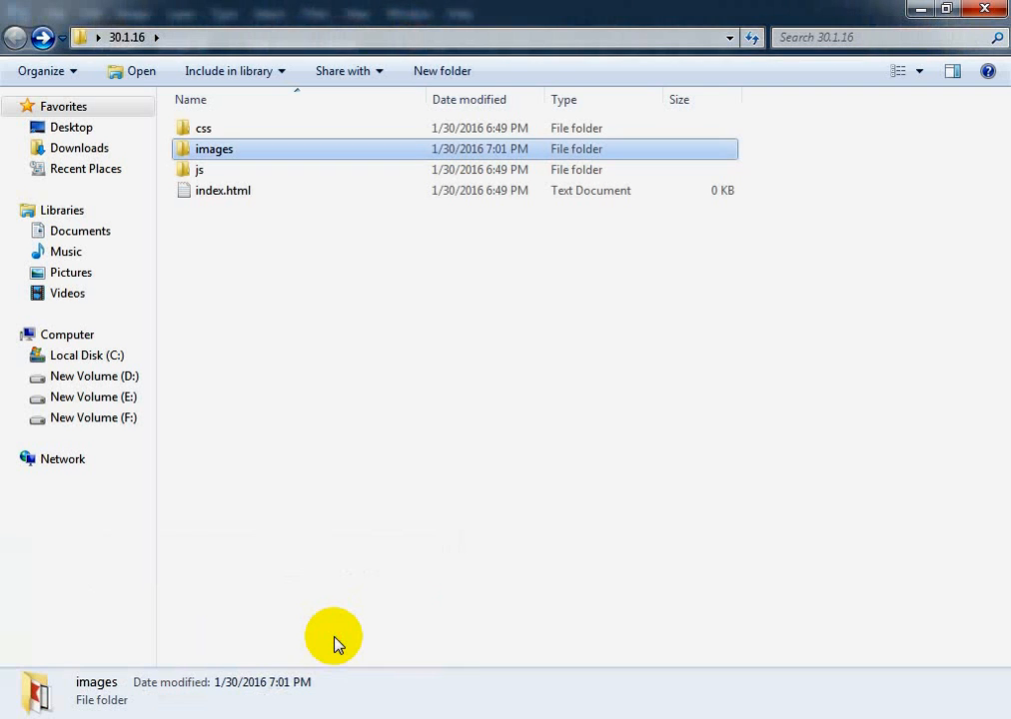
double_click(208, 151)
click(14, 37)
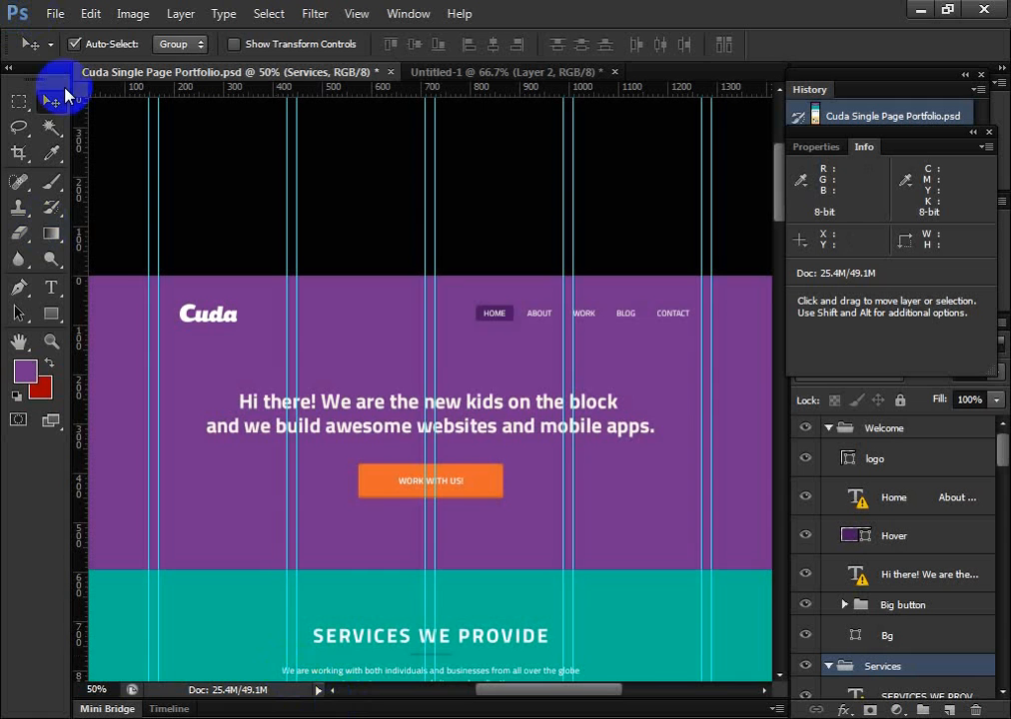
scroll(80, 254, down, 10)
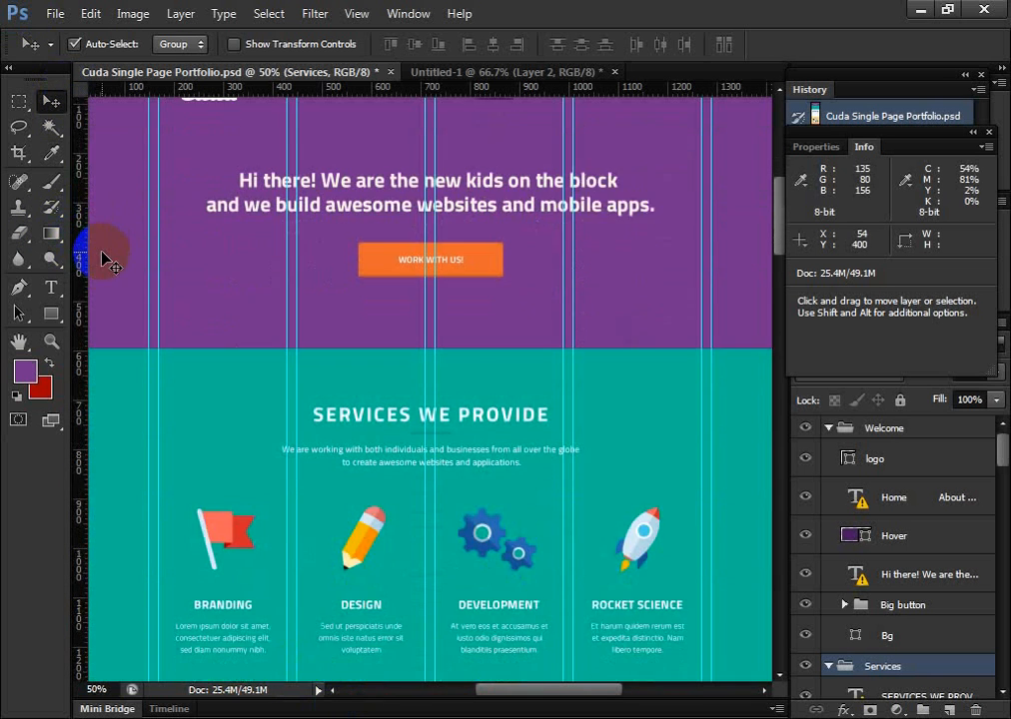
click(407, 14)
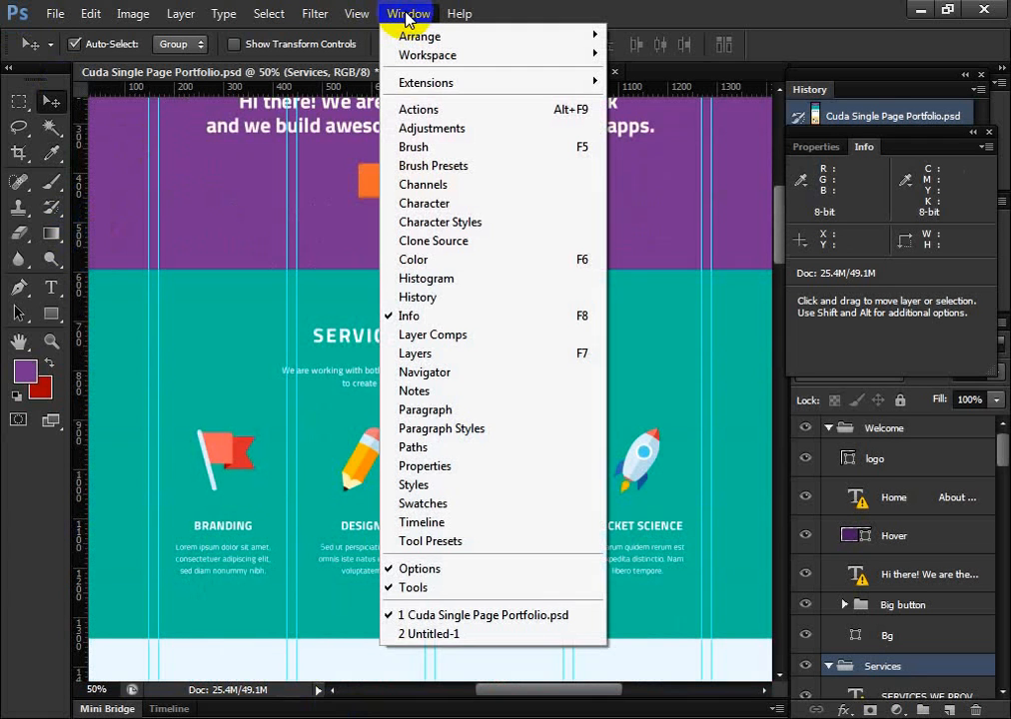
mouse_move(361, 14)
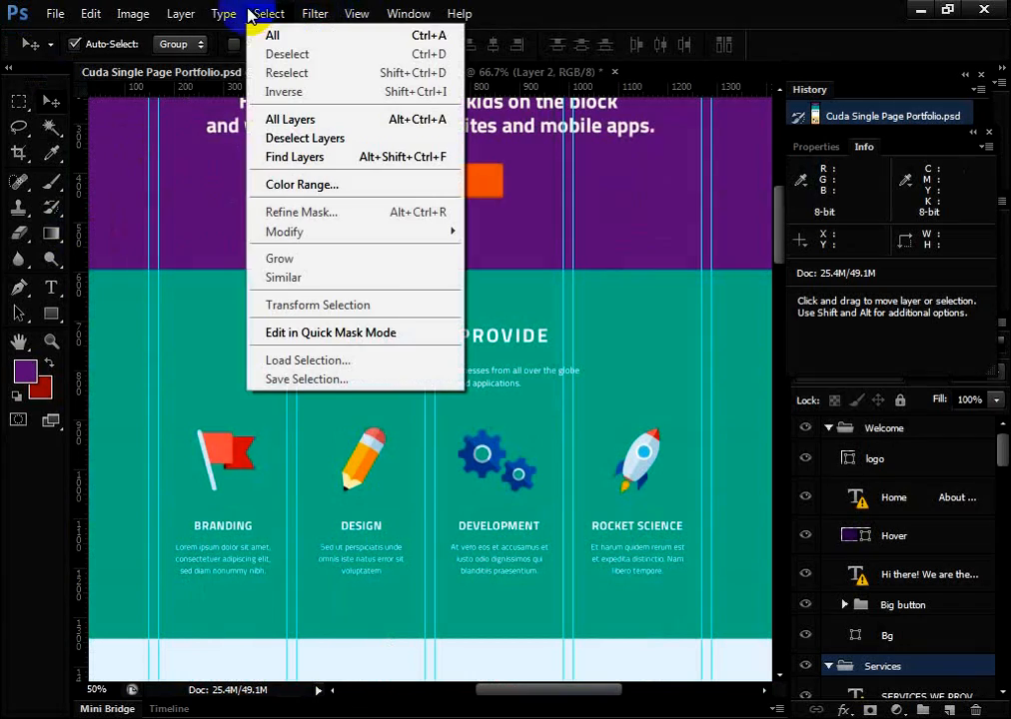
mouse_move(223, 14)
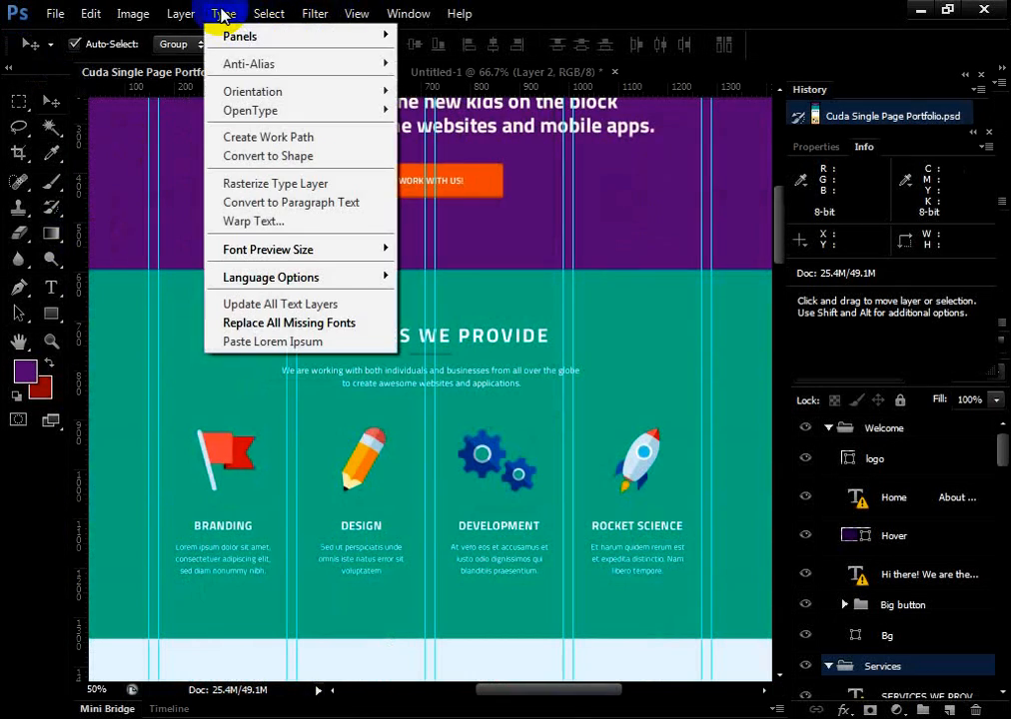
click(56, 14)
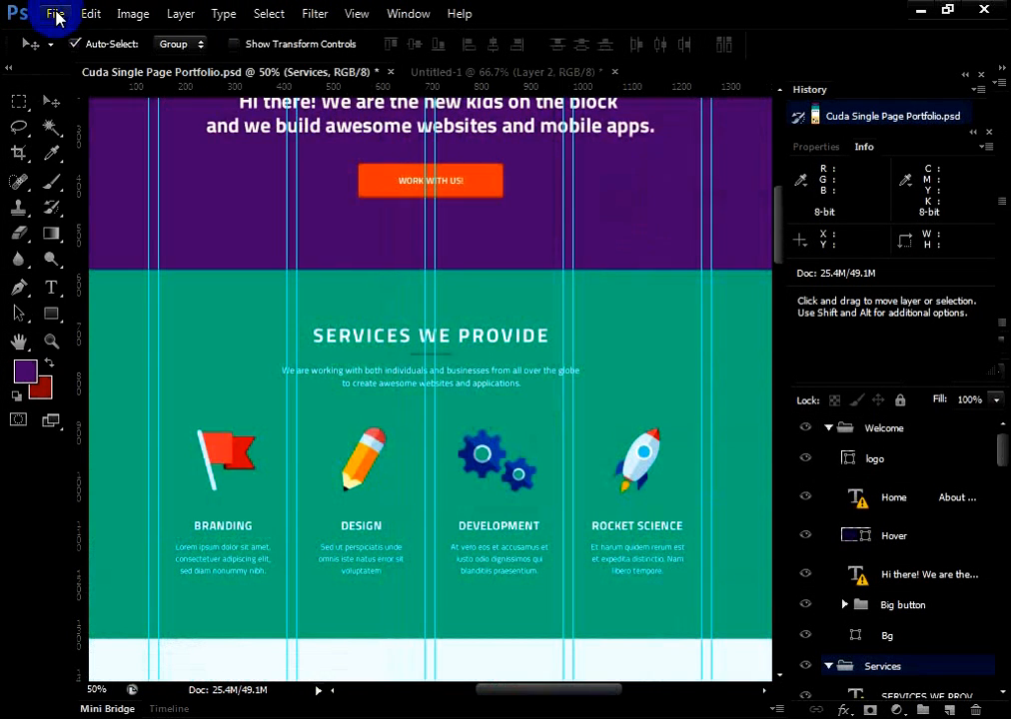
click(56, 14)
click(56, 14)
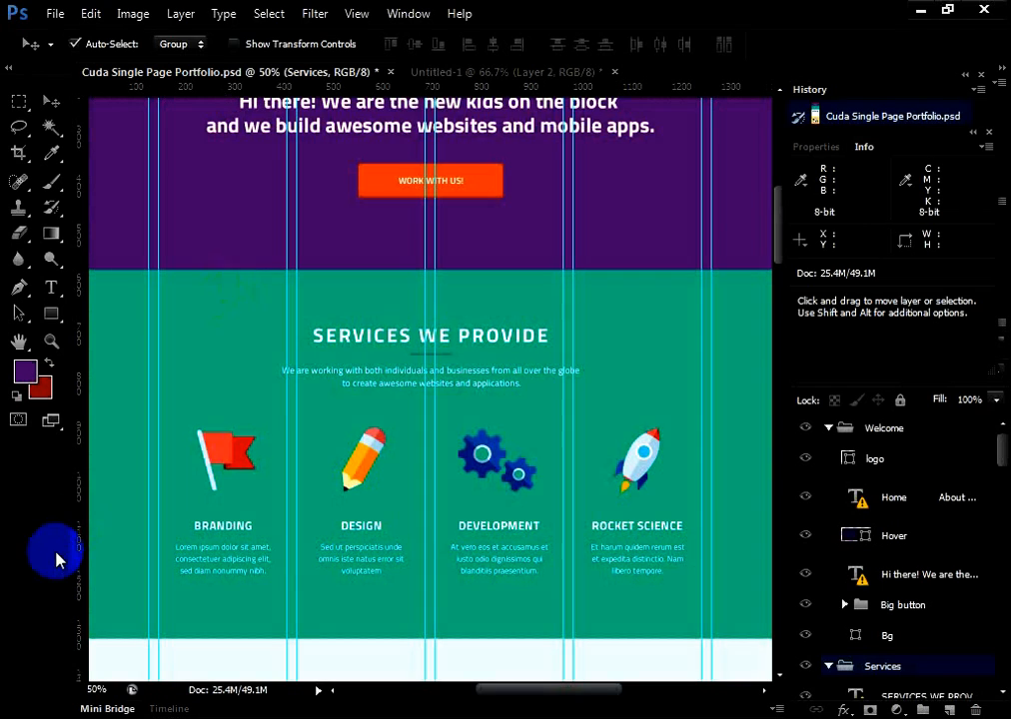
Start a new document, set its width to 600 pixels, and expand the advanced settings
click(56, 14)
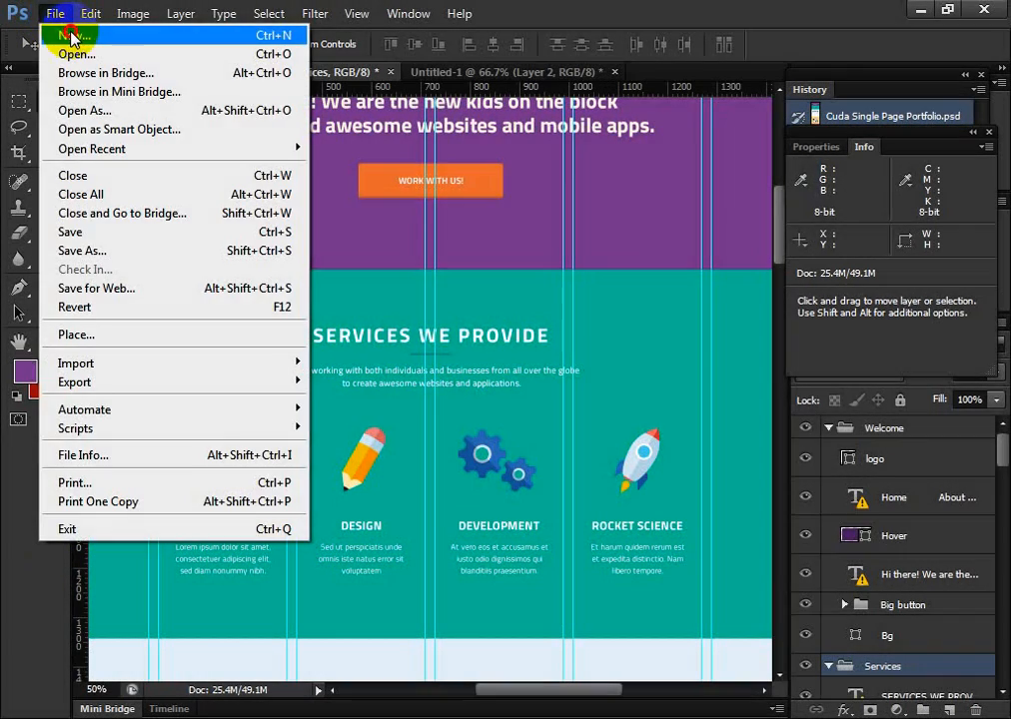
click(69, 38)
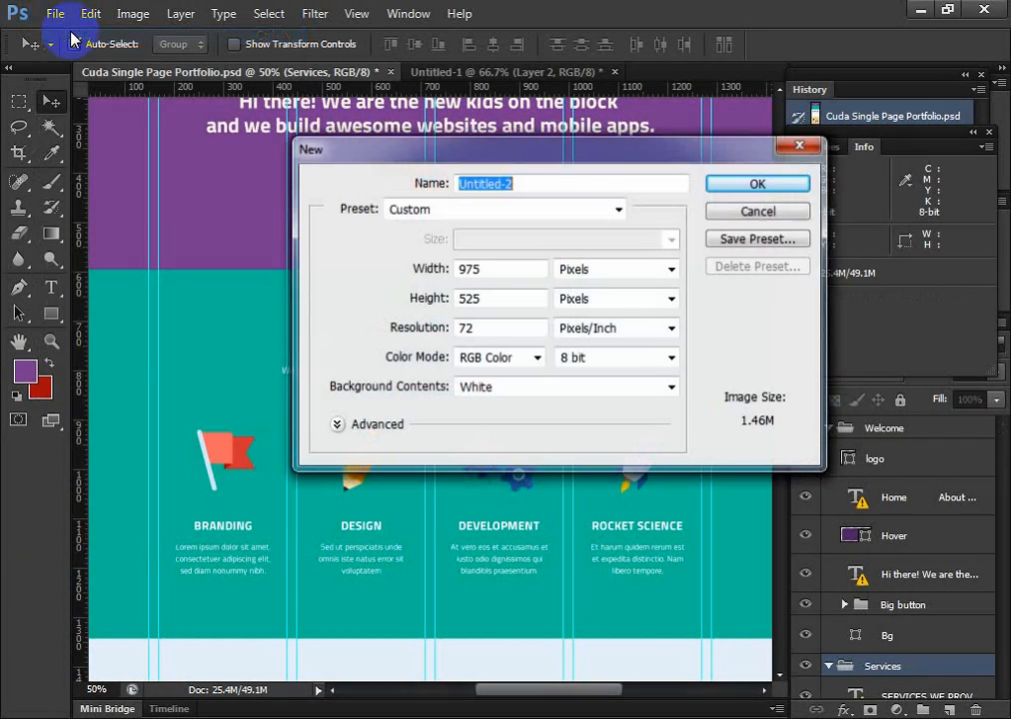
key(Tab)
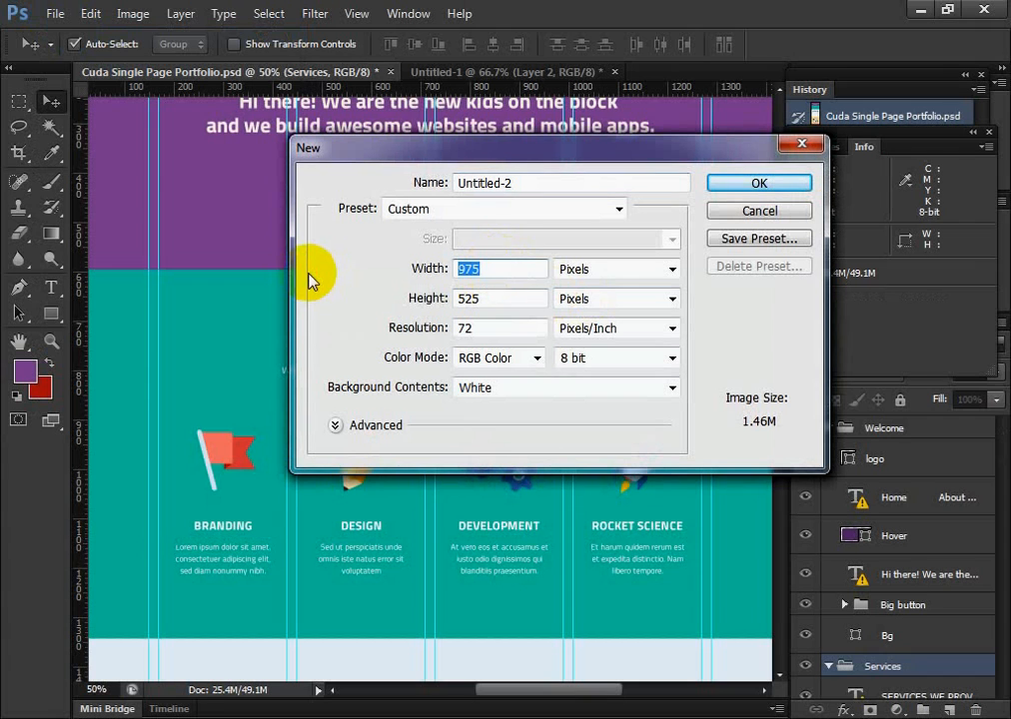
text(600)
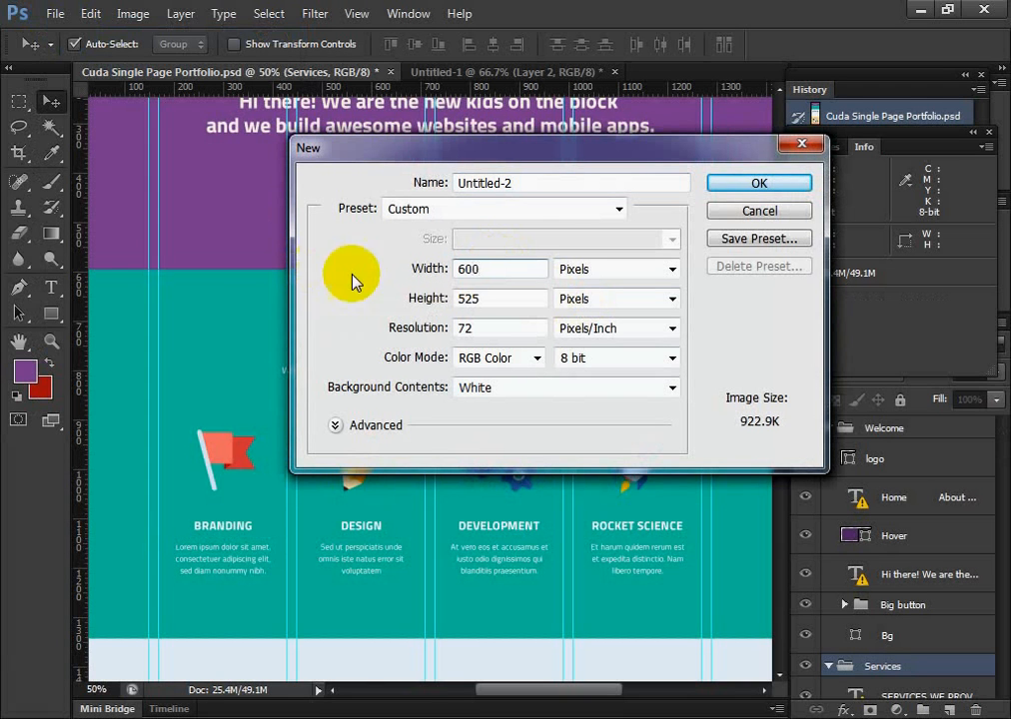
click(336, 426)
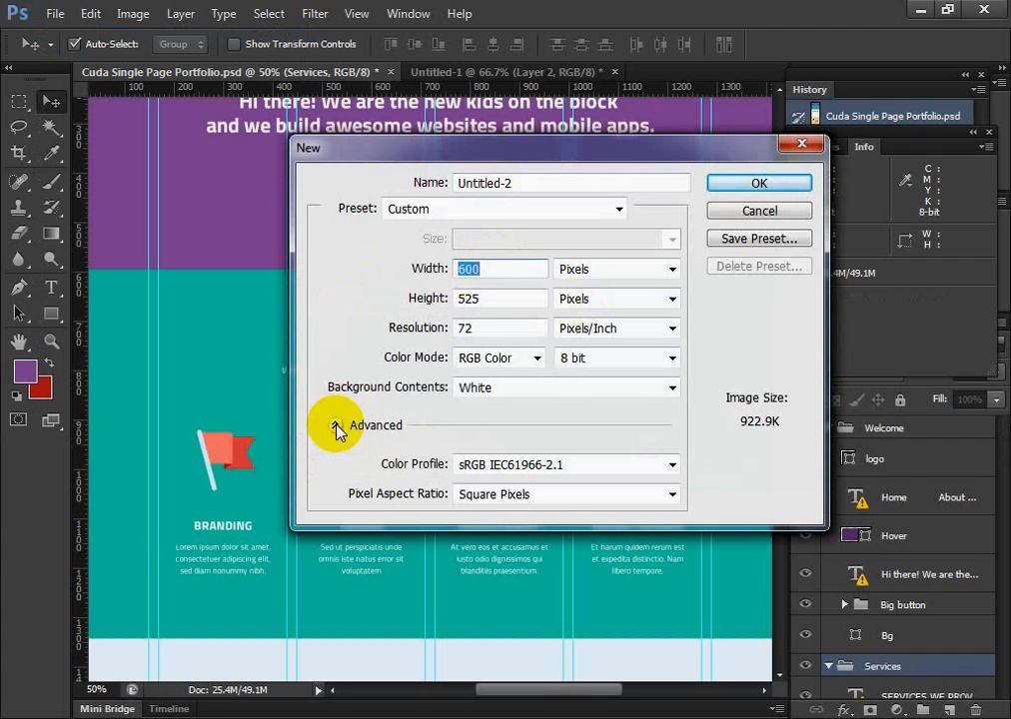
drag(493, 270, 385, 268)
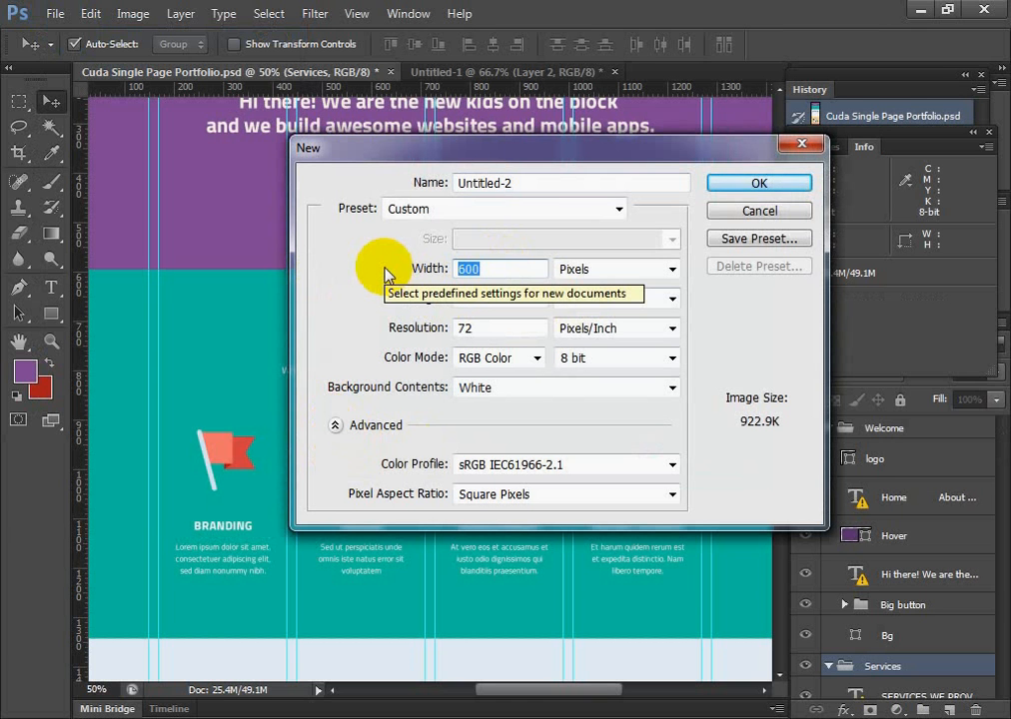
drag(495, 269, 401, 268)
click(521, 270)
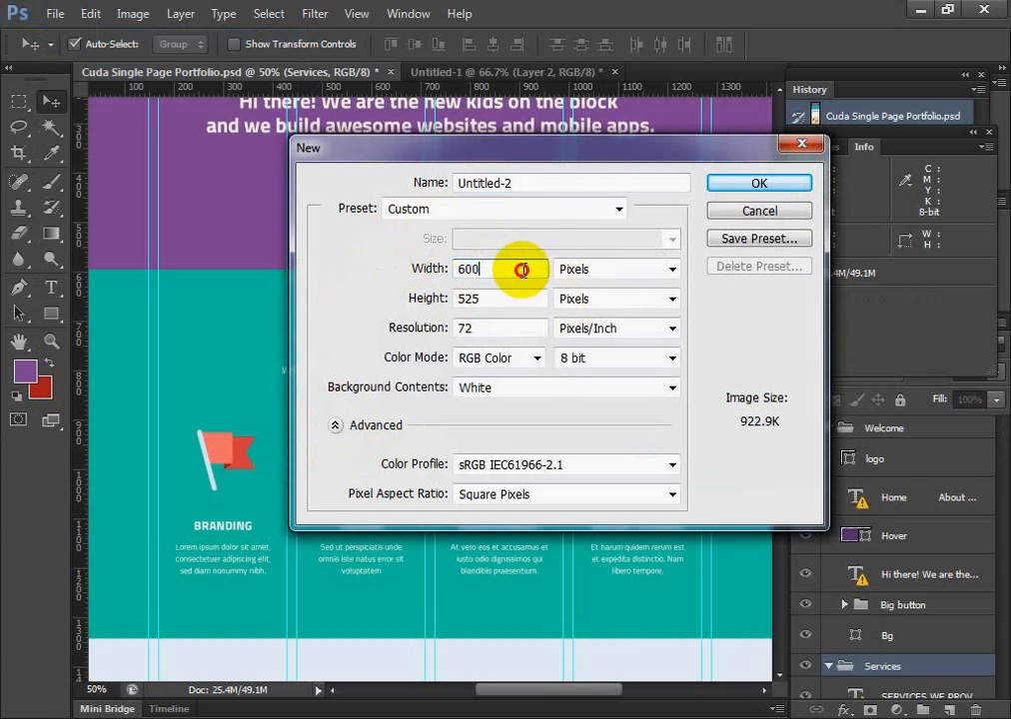
drag(522, 270, 397, 273)
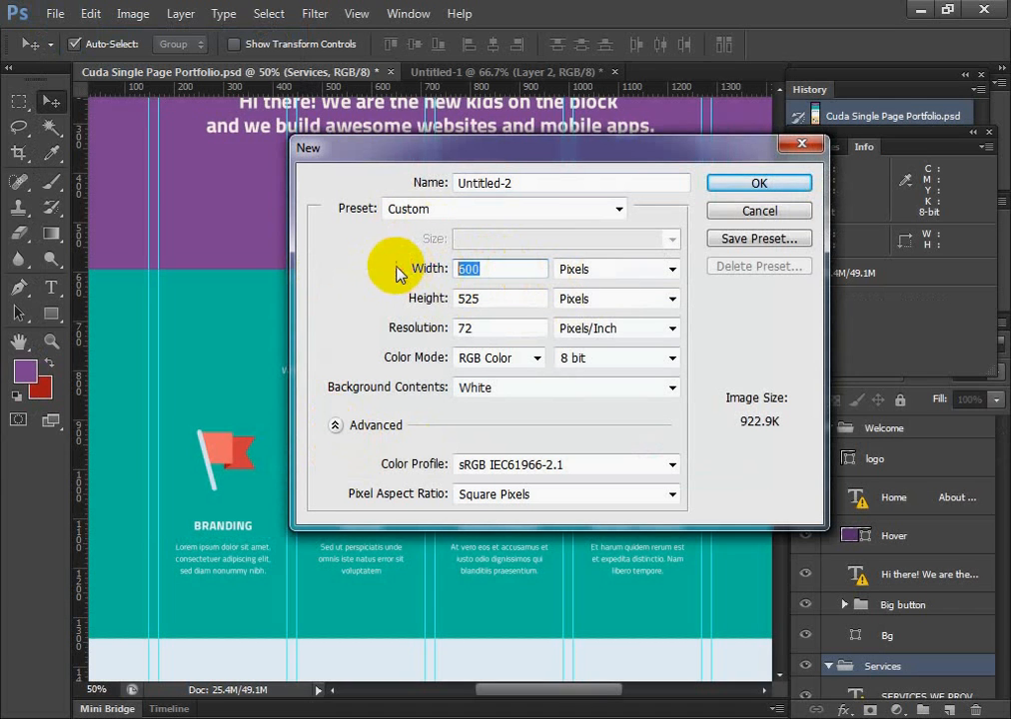
click(492, 273)
drag(493, 273, 348, 268)
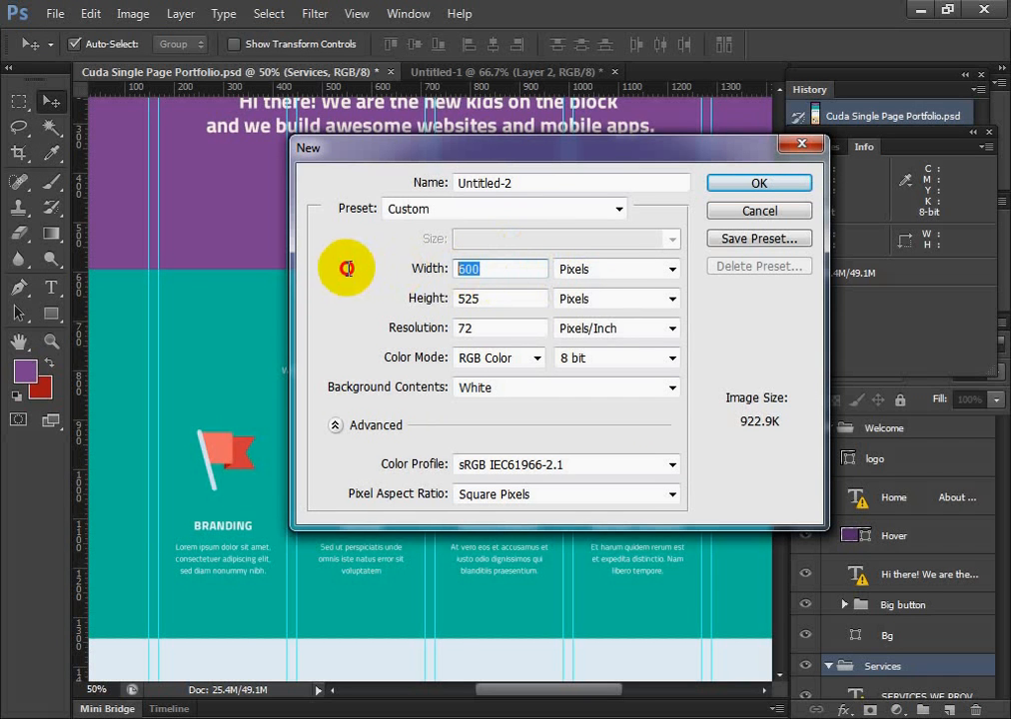
Set the new document's height to 500 pixels
click(491, 298)
drag(492, 297, 367, 294)
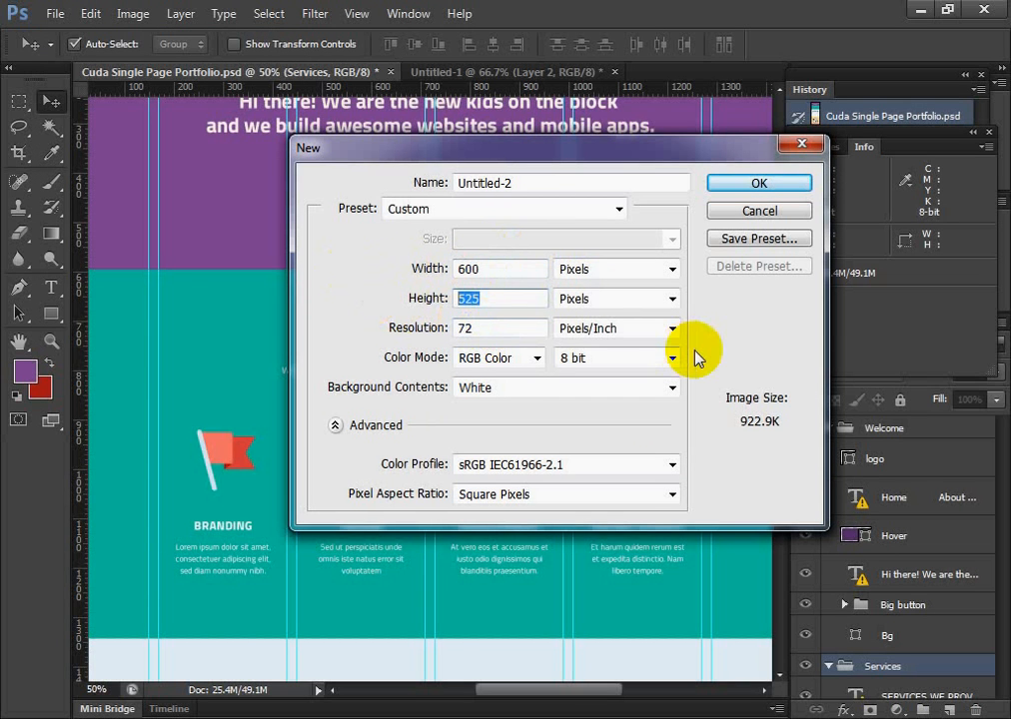
text(500)
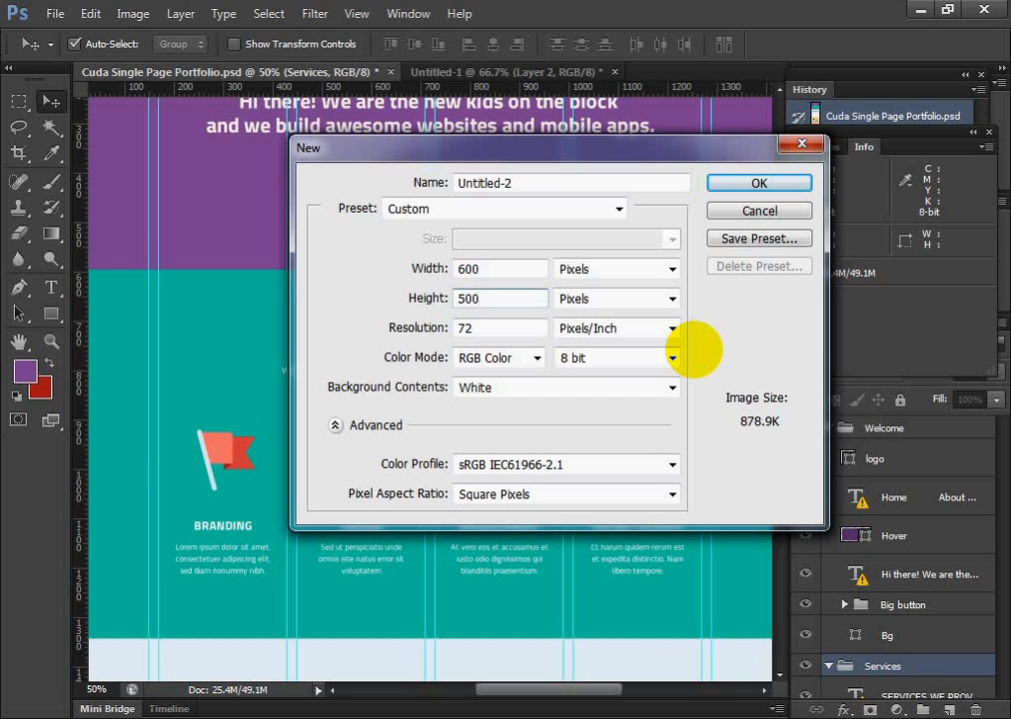
Create the 600 × 500 pixel document and compare it with Untitled-1, ending on the new blank document
click(761, 184)
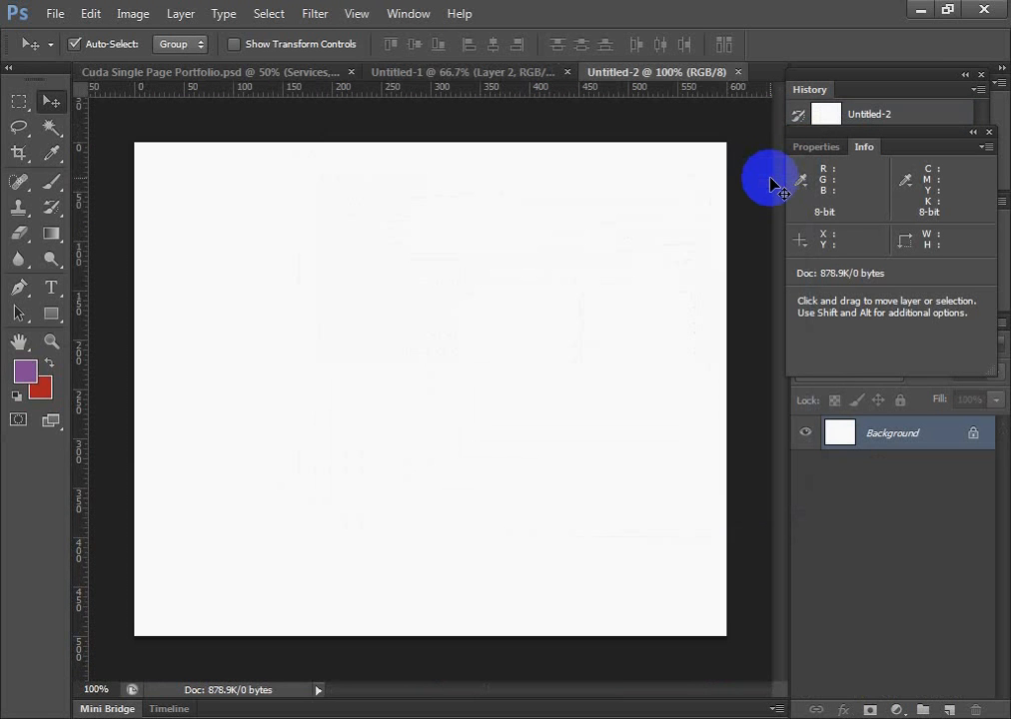
click(413, 74)
click(677, 72)
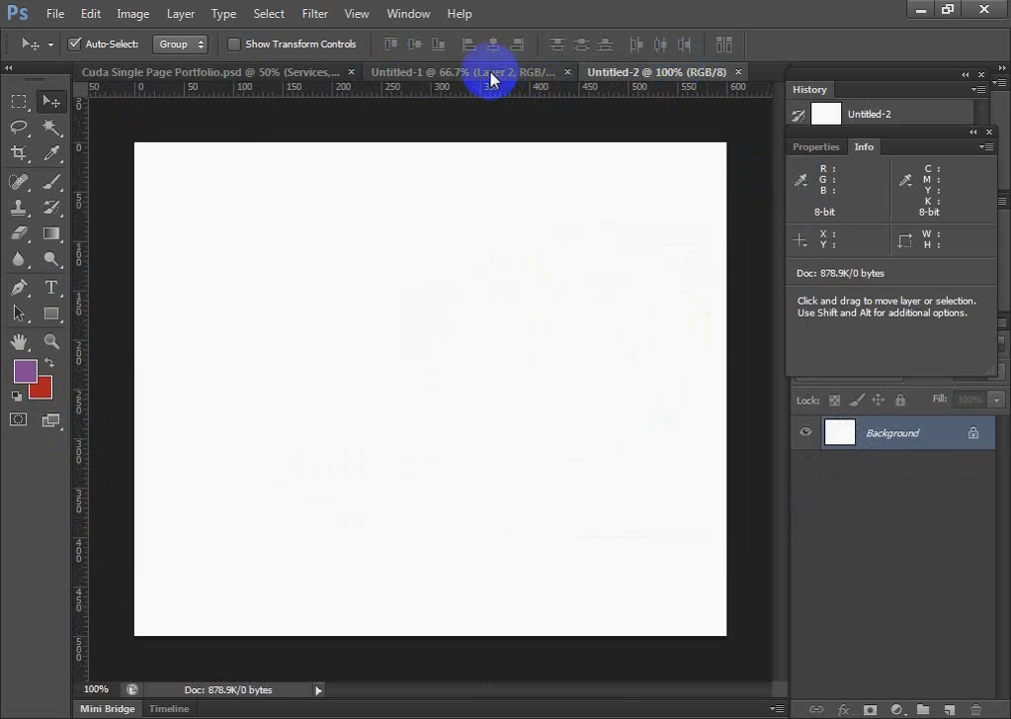
click(490, 77)
click(638, 74)
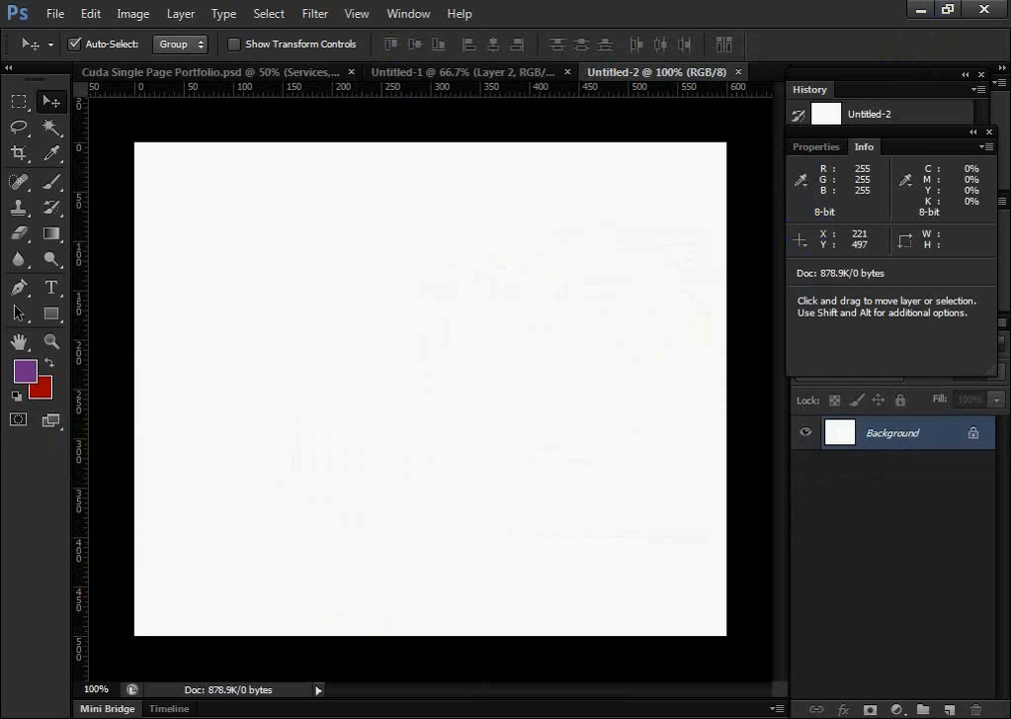
Switch to Chrome and load google.com in a new tab
click(359, 718)
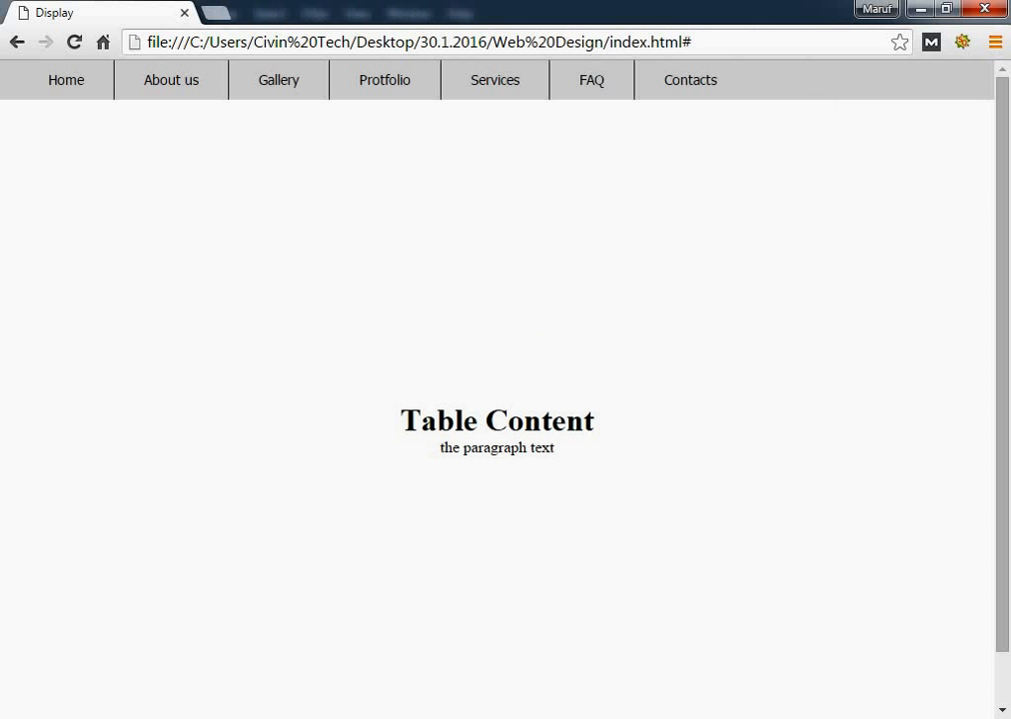
click(215, 12)
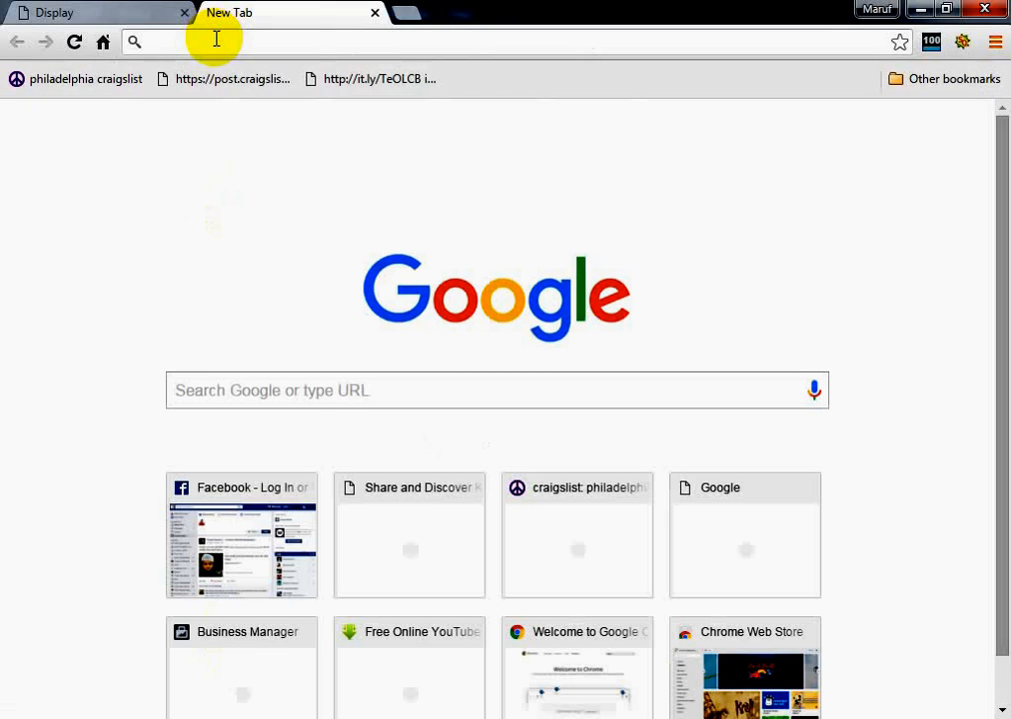
text(g)
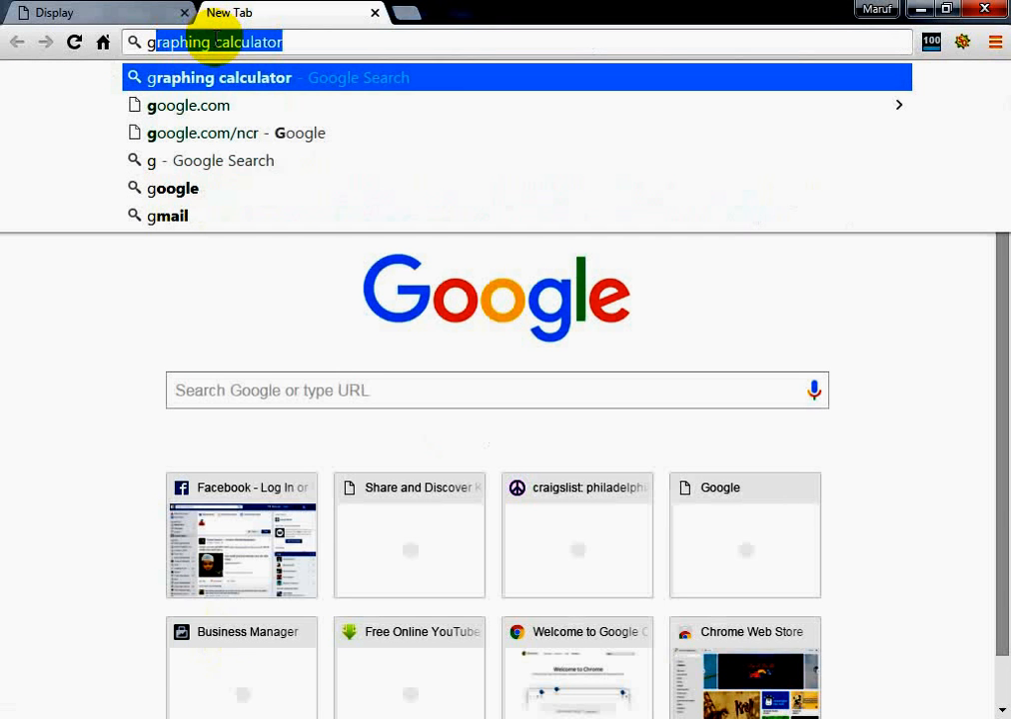
text(0)
key(BackSpace)
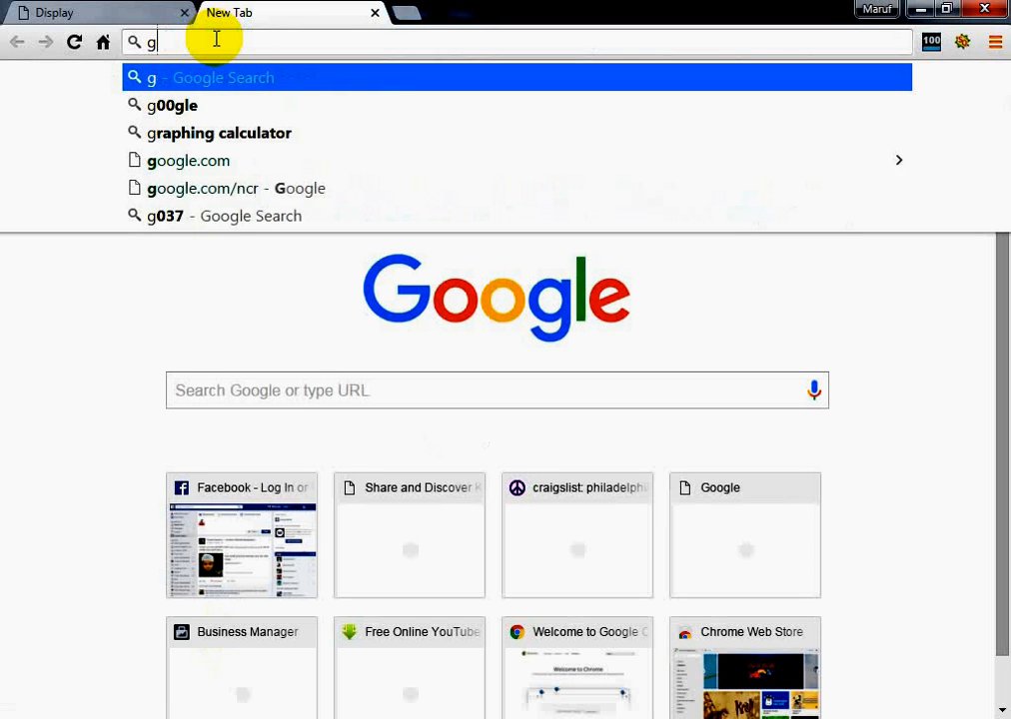
text(o)
key(Return)
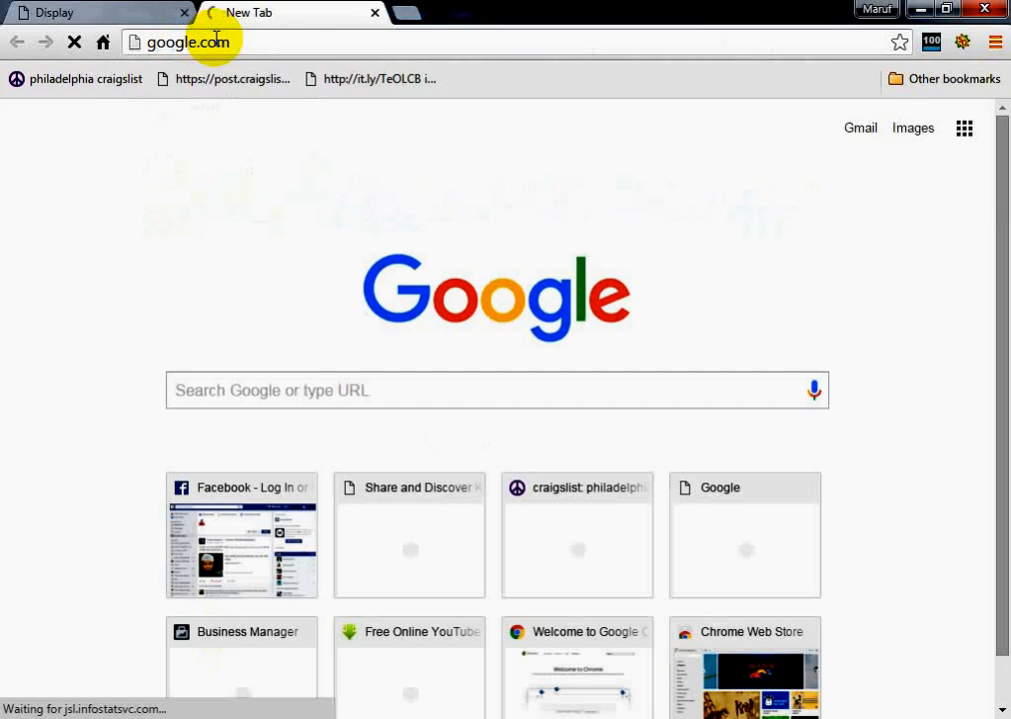
Search Google for "web design"
click(380, 402)
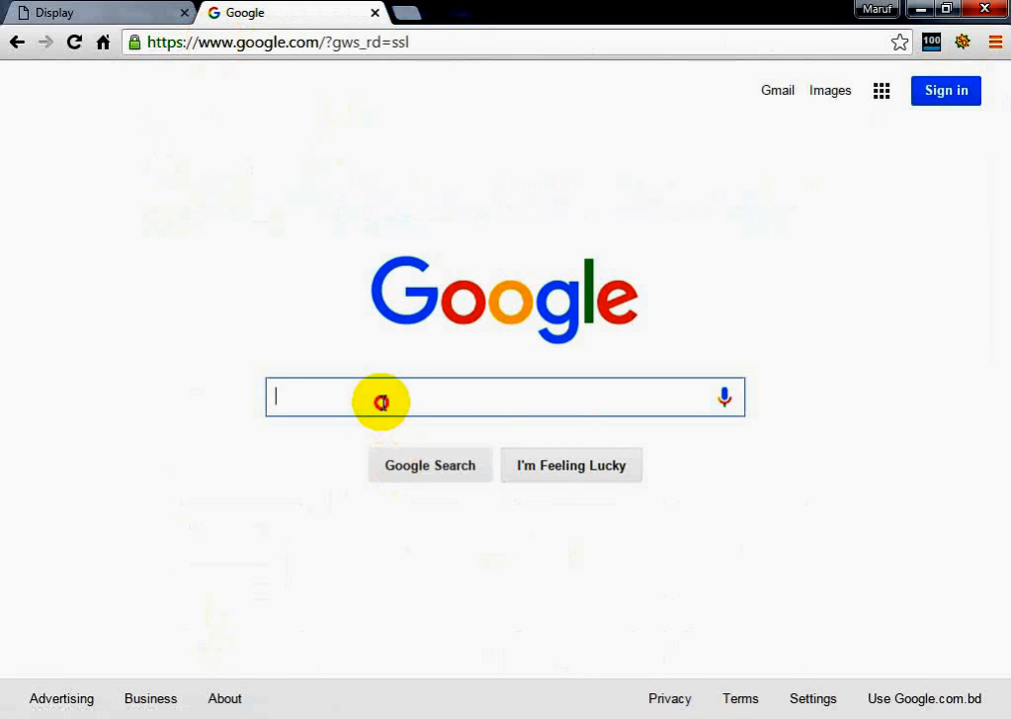
text(we)
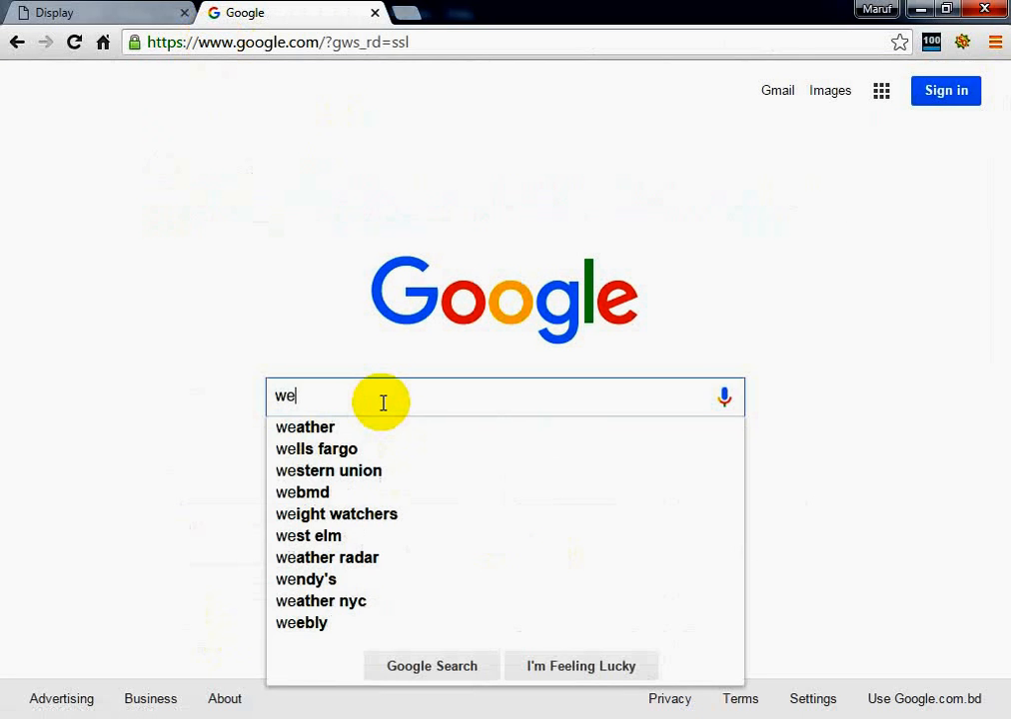
text(bde)
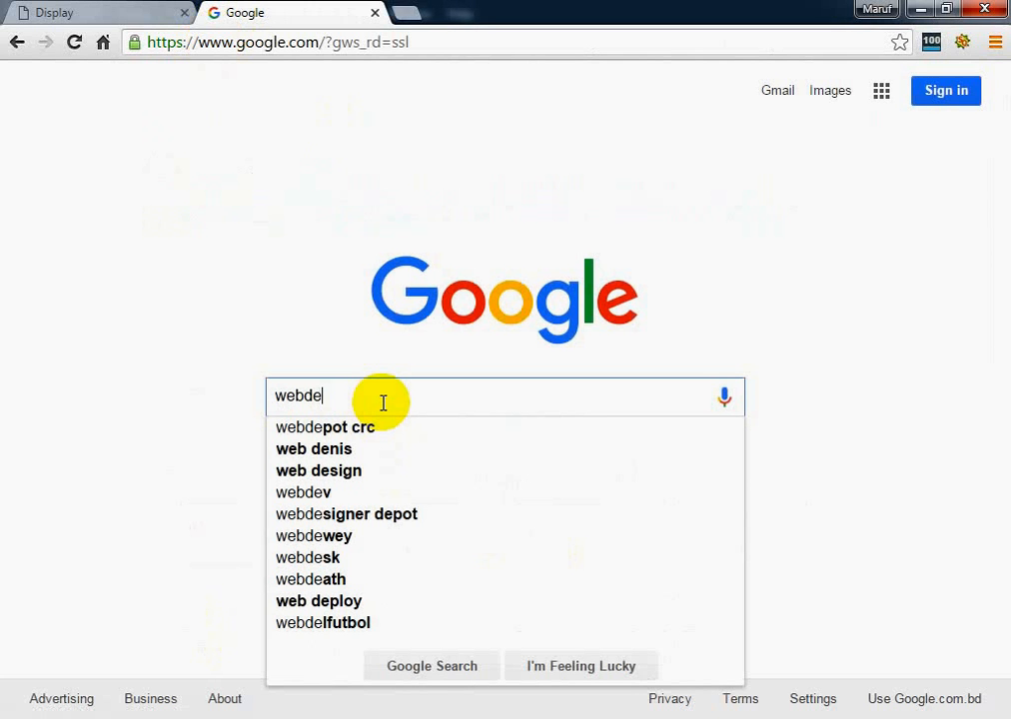
key(Down)
key(Down)
key(Down)
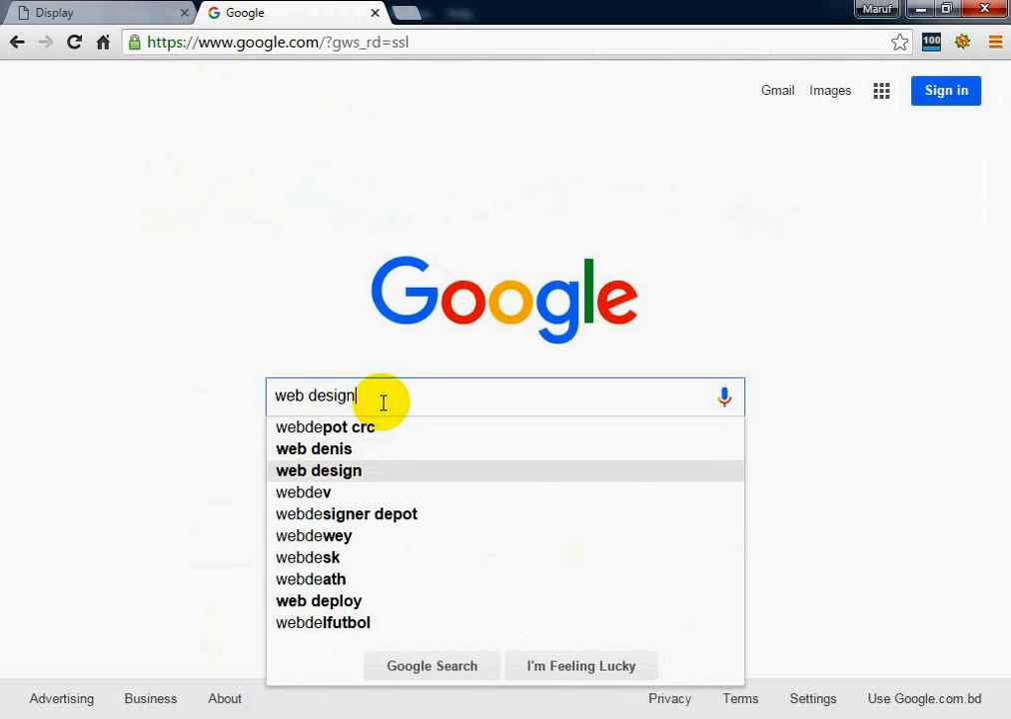
key(Return)
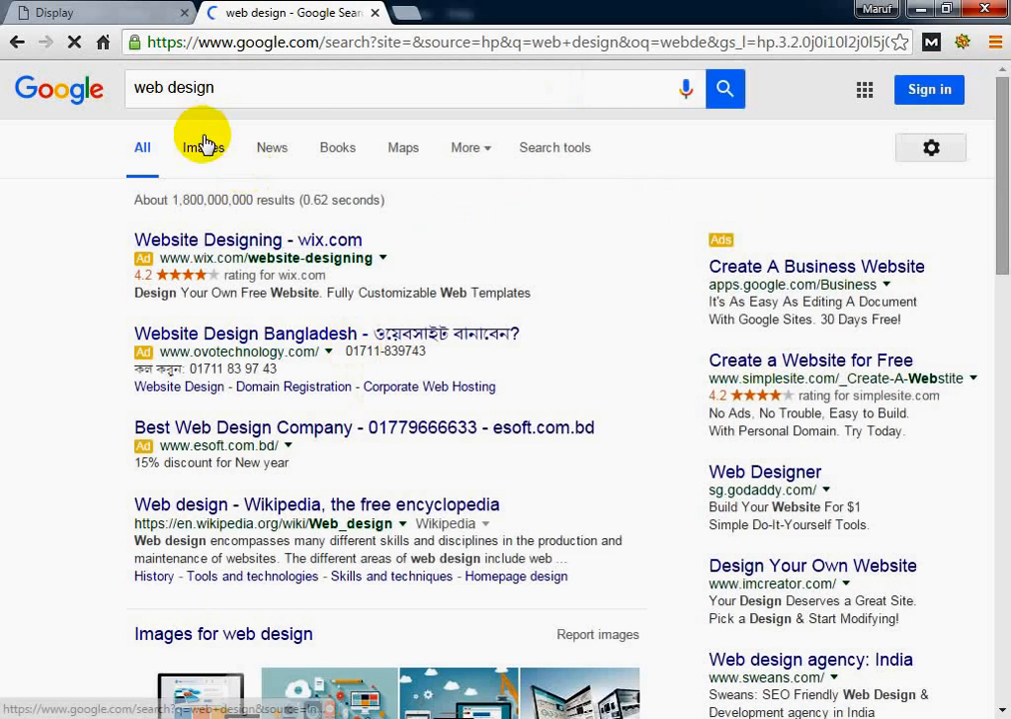
Show the image results for web design and preview the responsive devices picture from buzzmtl.ca
click(205, 150)
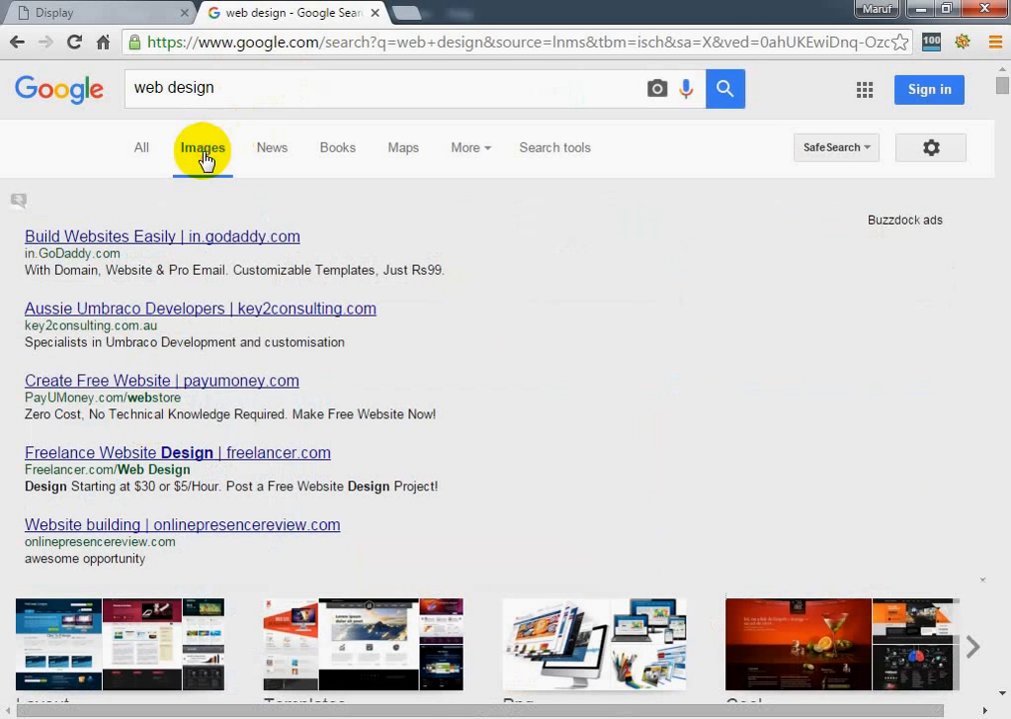
scroll(283, 393, down, 3)
scroll(283, 392, down, 2)
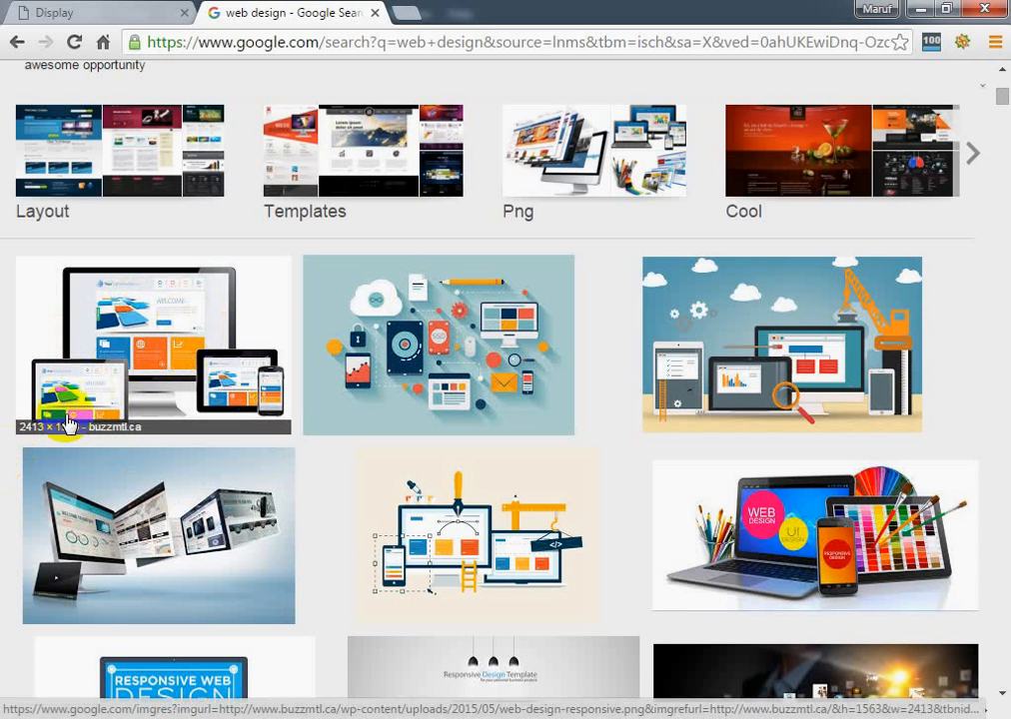
click(133, 271)
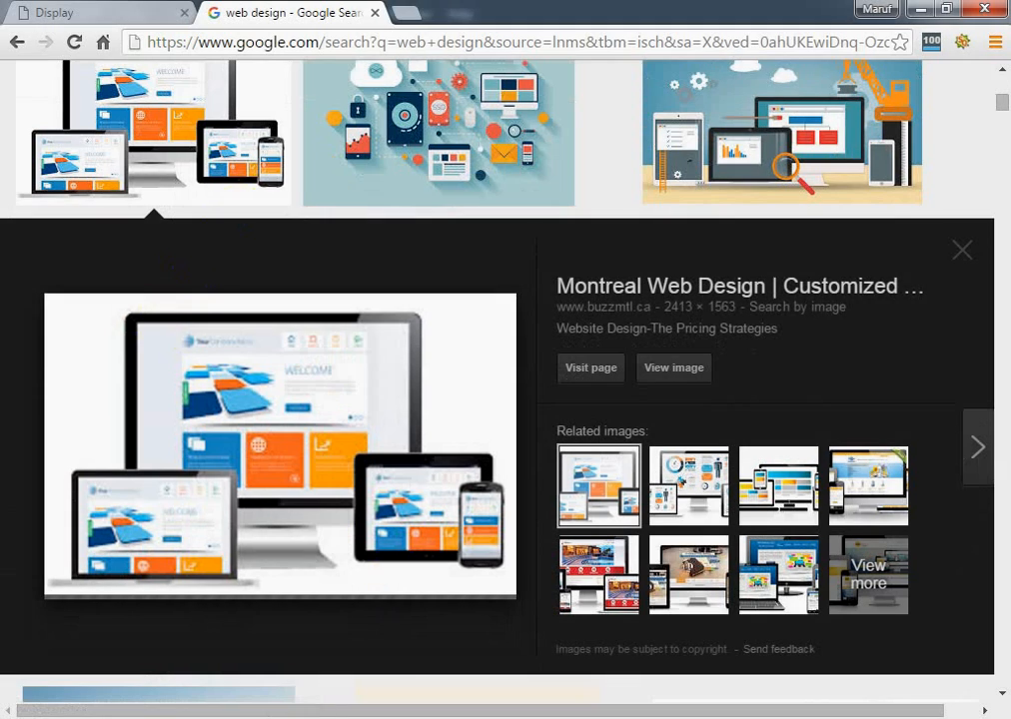
Return to Photoshop and inspect the Image Size settings of the Untitled-2 document
click(411, 718)
click(618, 71)
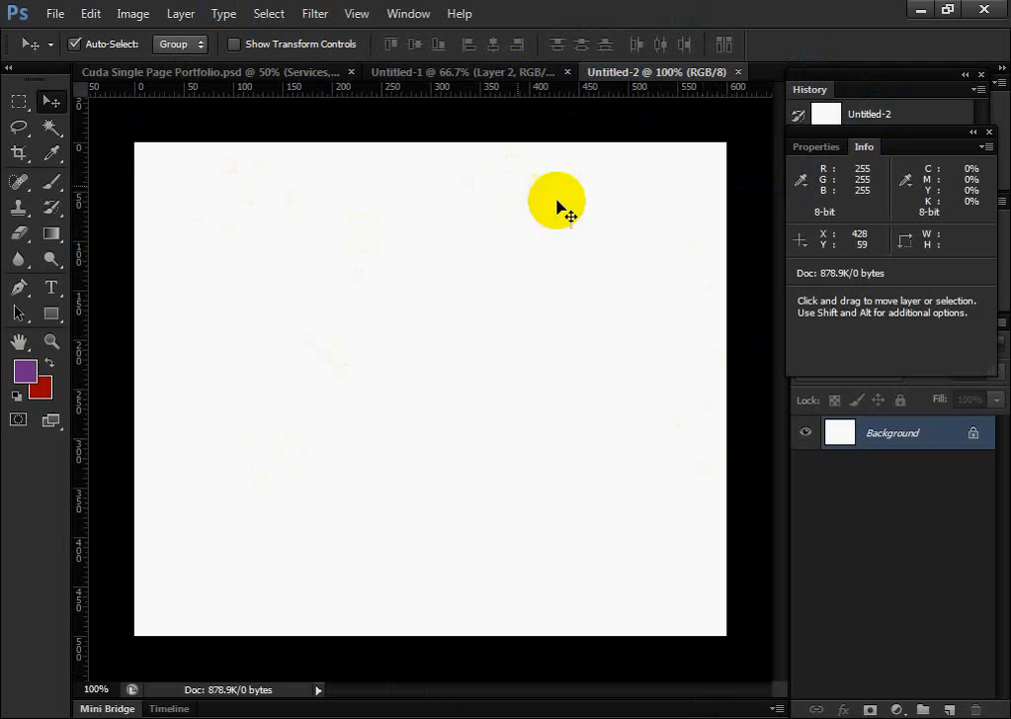
click(128, 13)
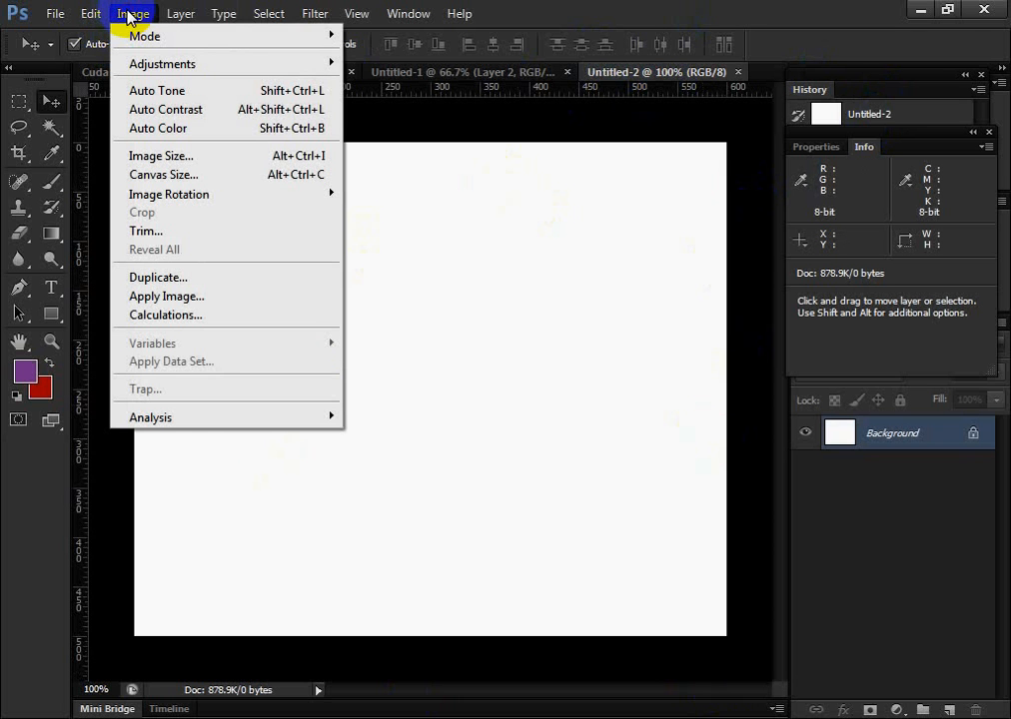
click(183, 155)
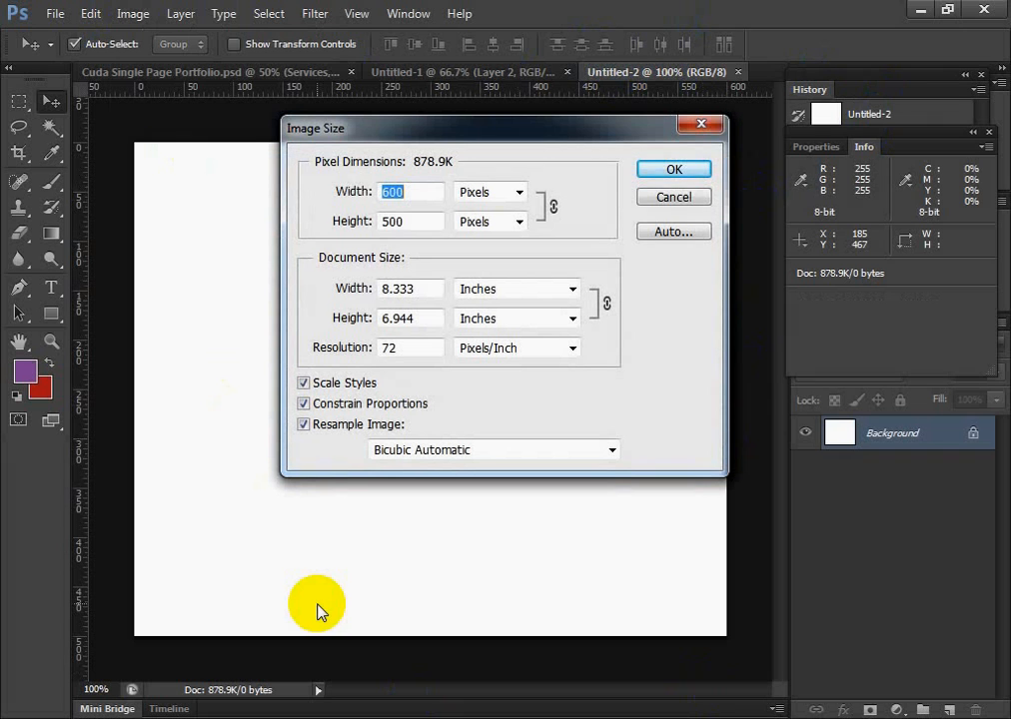
click(662, 196)
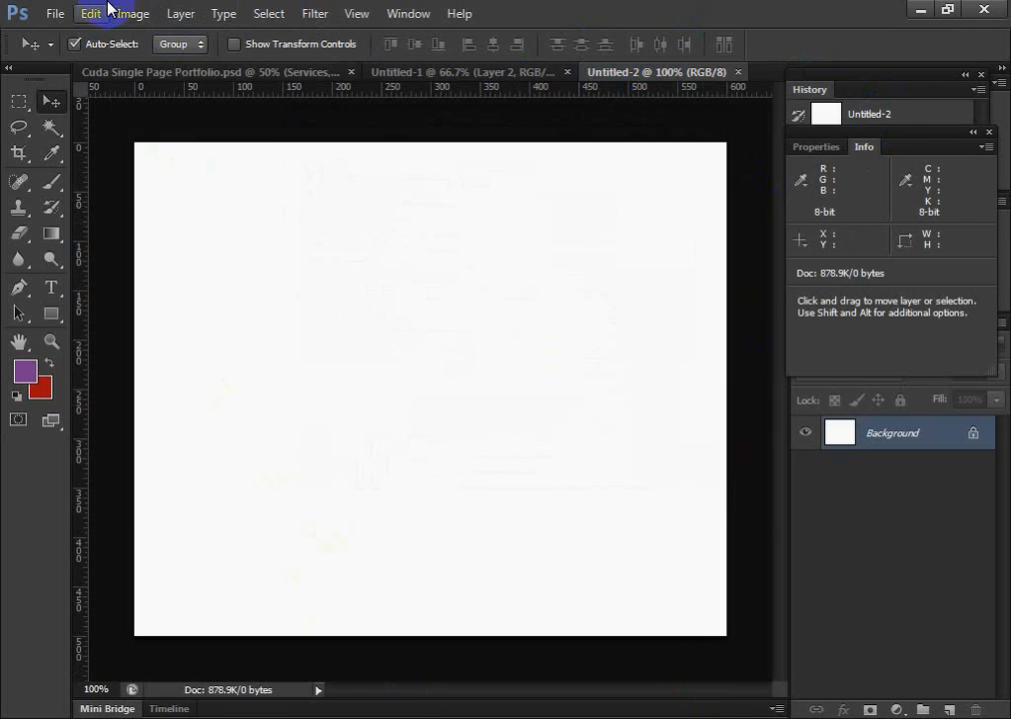
click(132, 13)
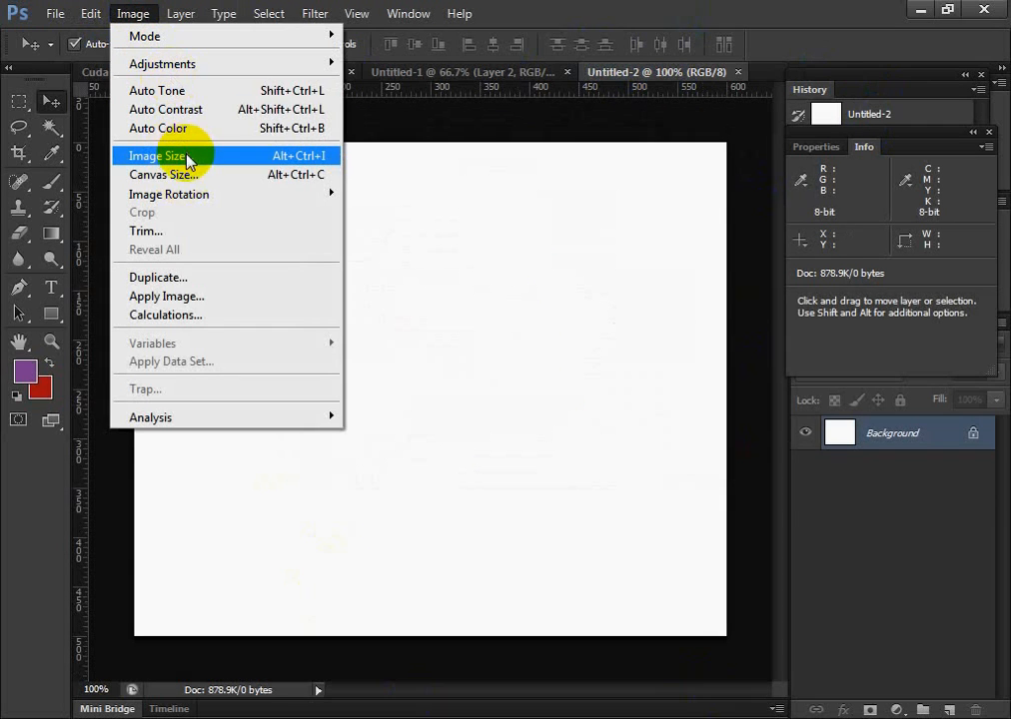
click(186, 158)
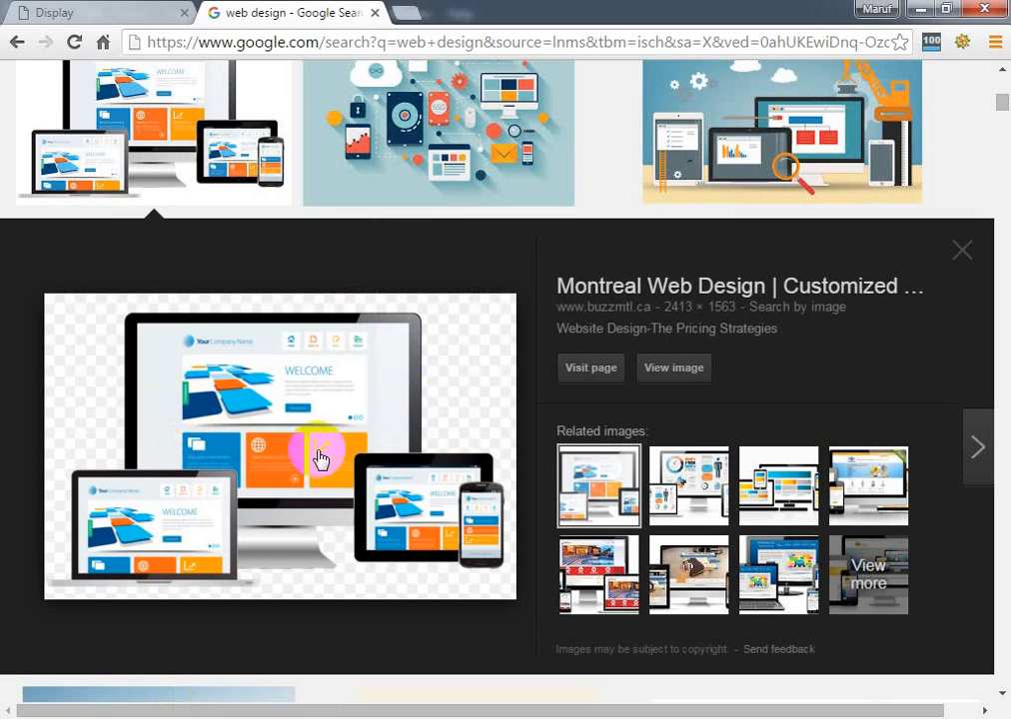
Save the previewed devices picture from Chrome as the PNG web-design-responsive in the 30.1.16 desktop folder
right_click(262, 358)
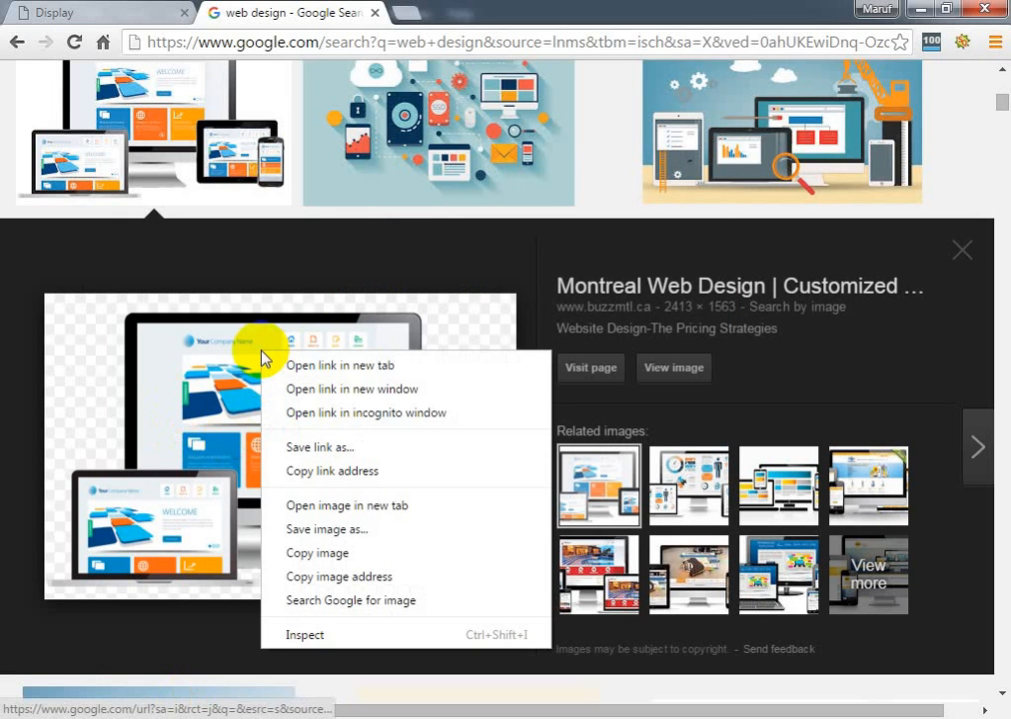
click(427, 531)
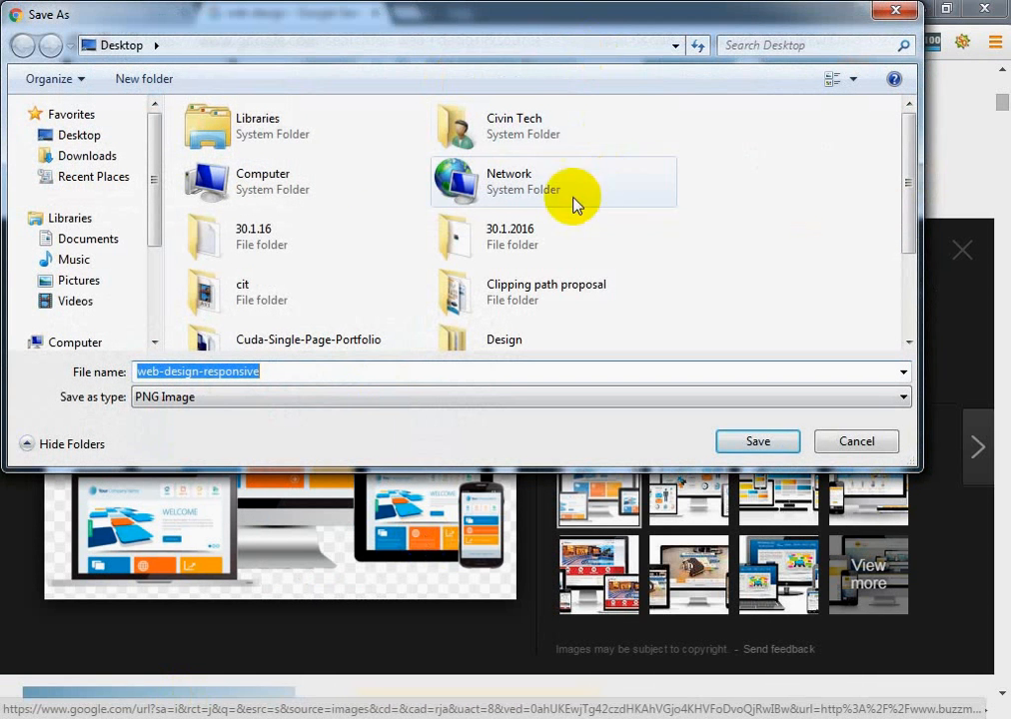
double_click(309, 228)
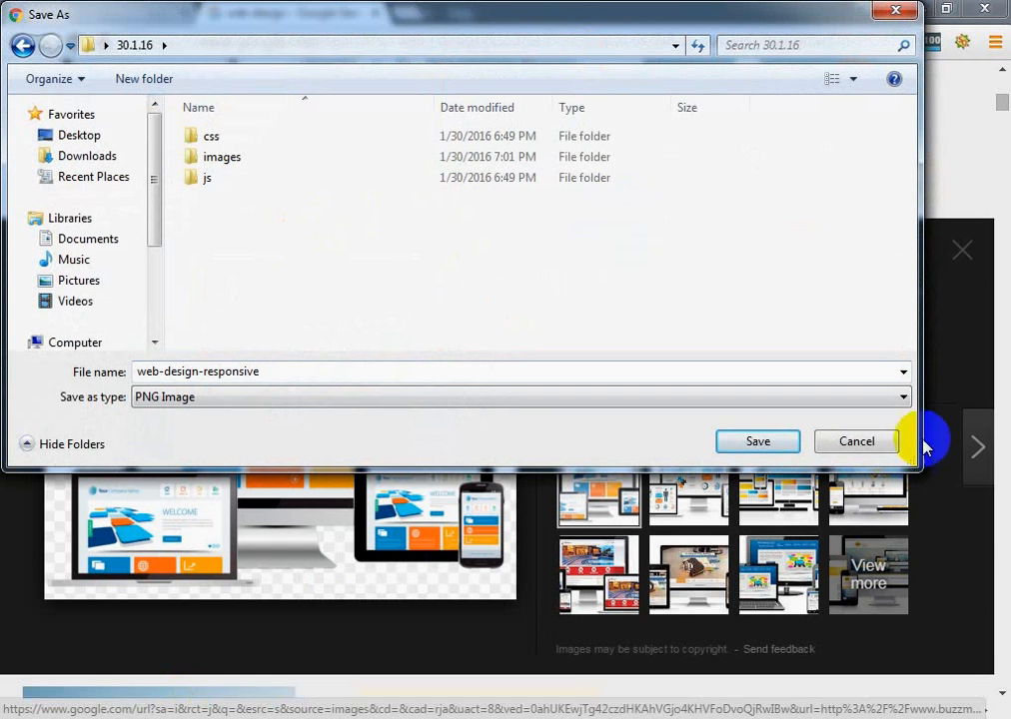
click(761, 441)
Show the downloaded web-design-responsive PNG in its containing folder
scroll(766, 449, down, 3)
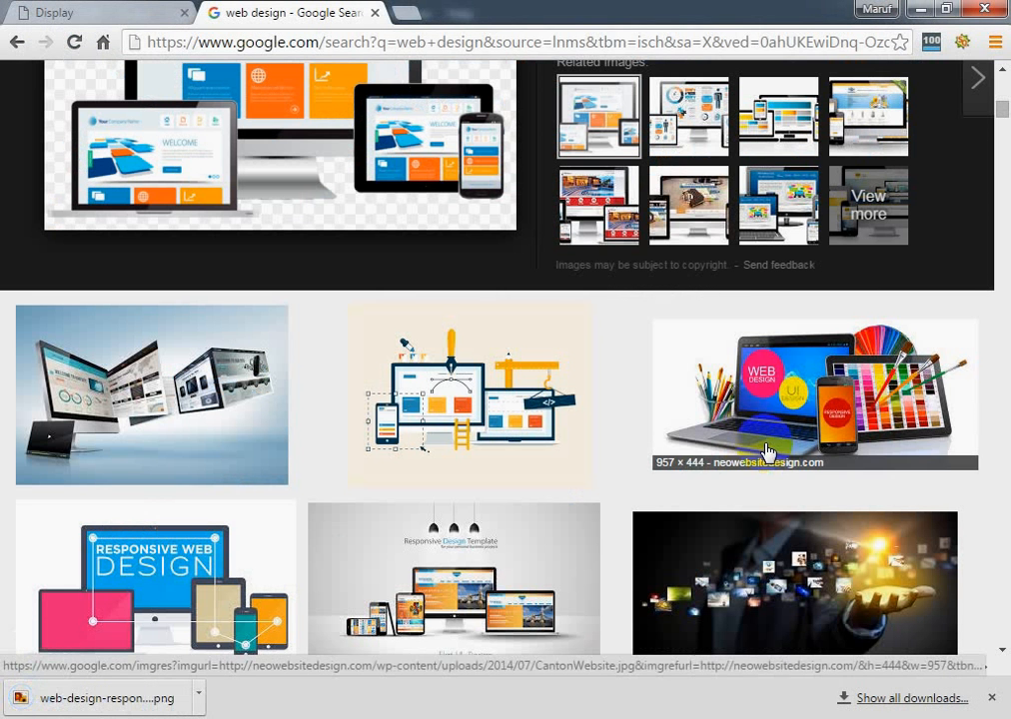
right_click(158, 705)
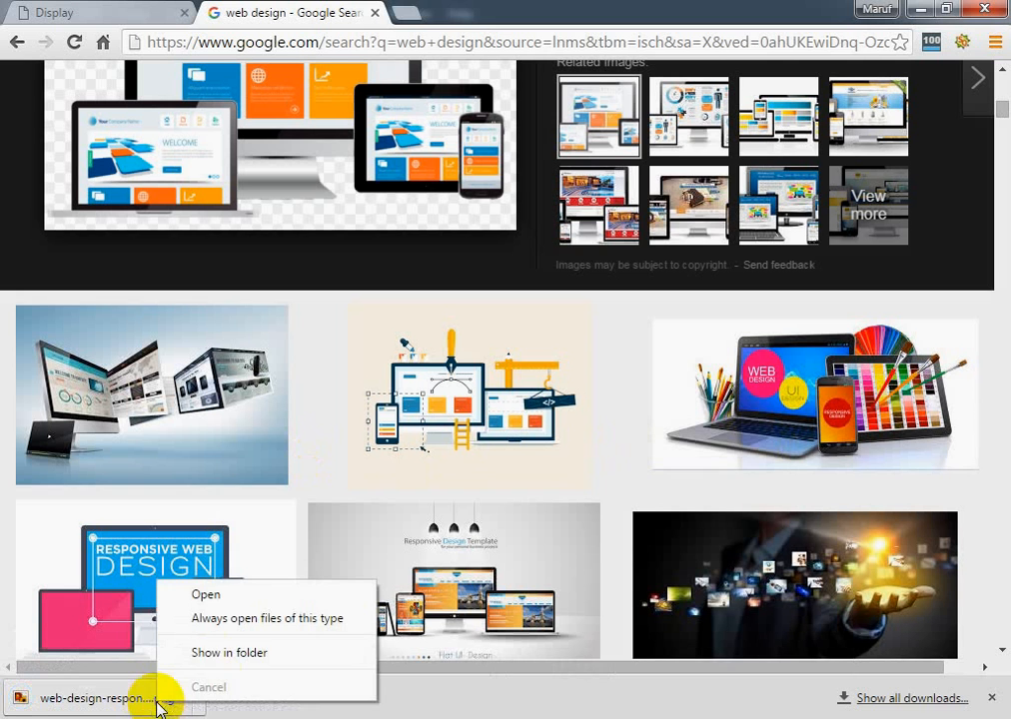
click(226, 654)
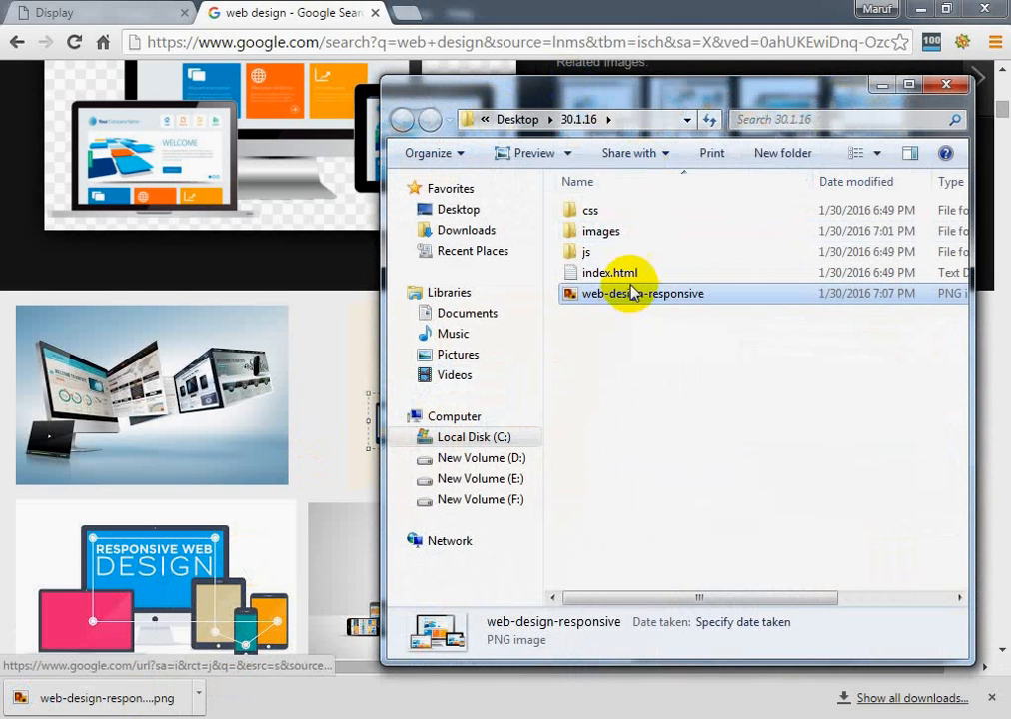
Try to bring the web-design-responsive file into Photoshop, and cancel the open Image Size dialog before returning to the folder
drag(634, 300, 424, 715)
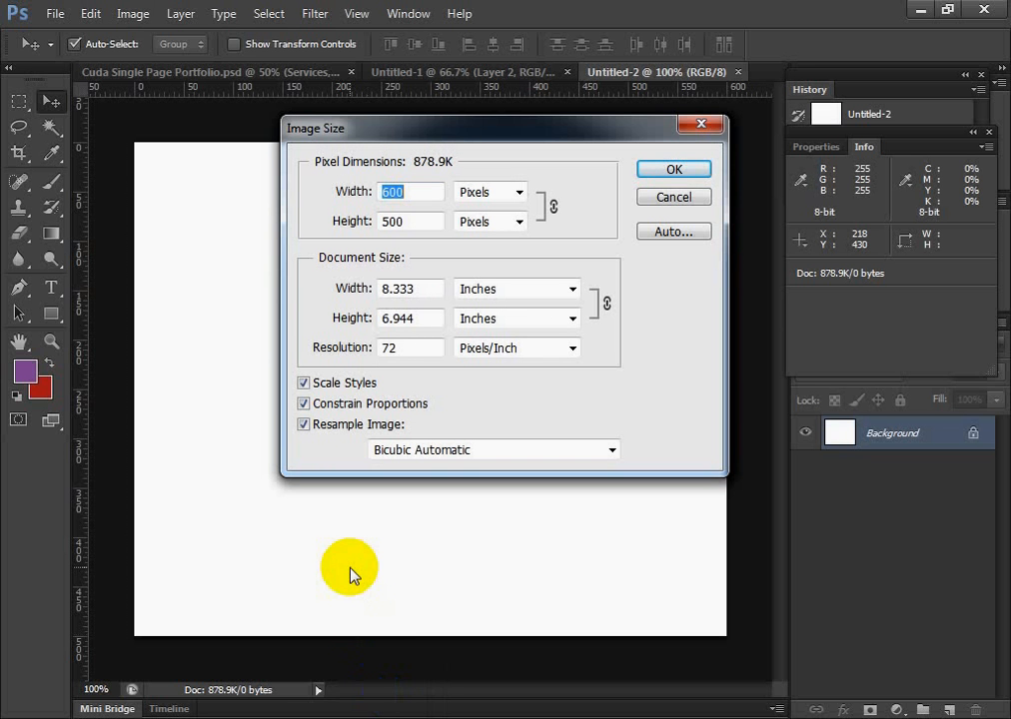
click(674, 198)
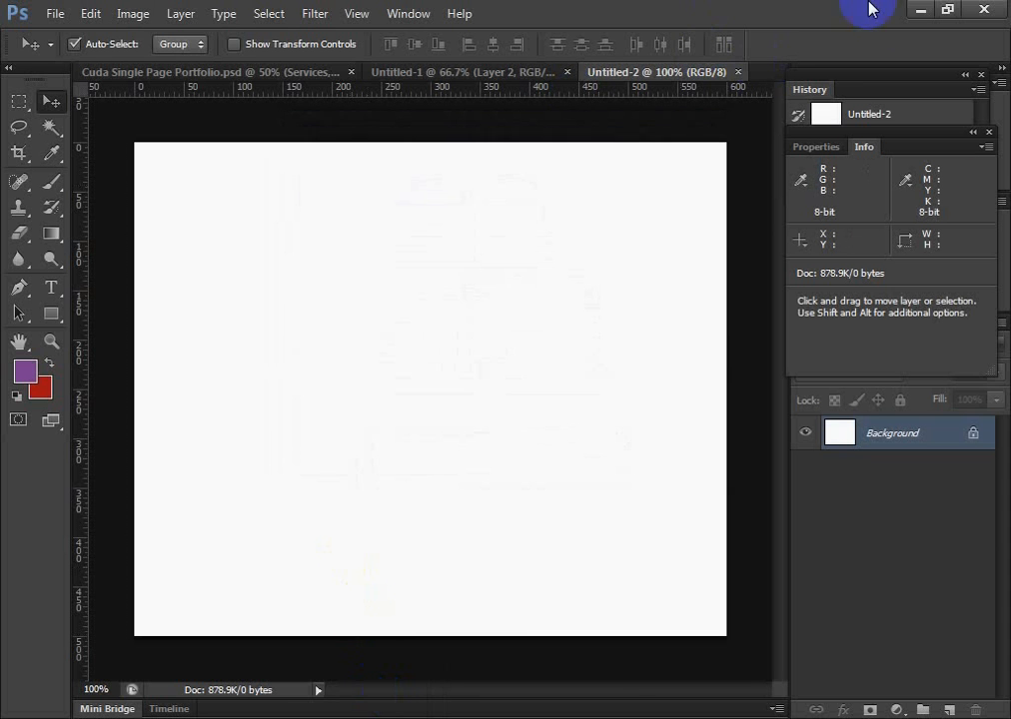
click(921, 9)
Open the web-design-responsive file from the 30.1.16 folder with Adobe Photoshop CS6
right_click(624, 300)
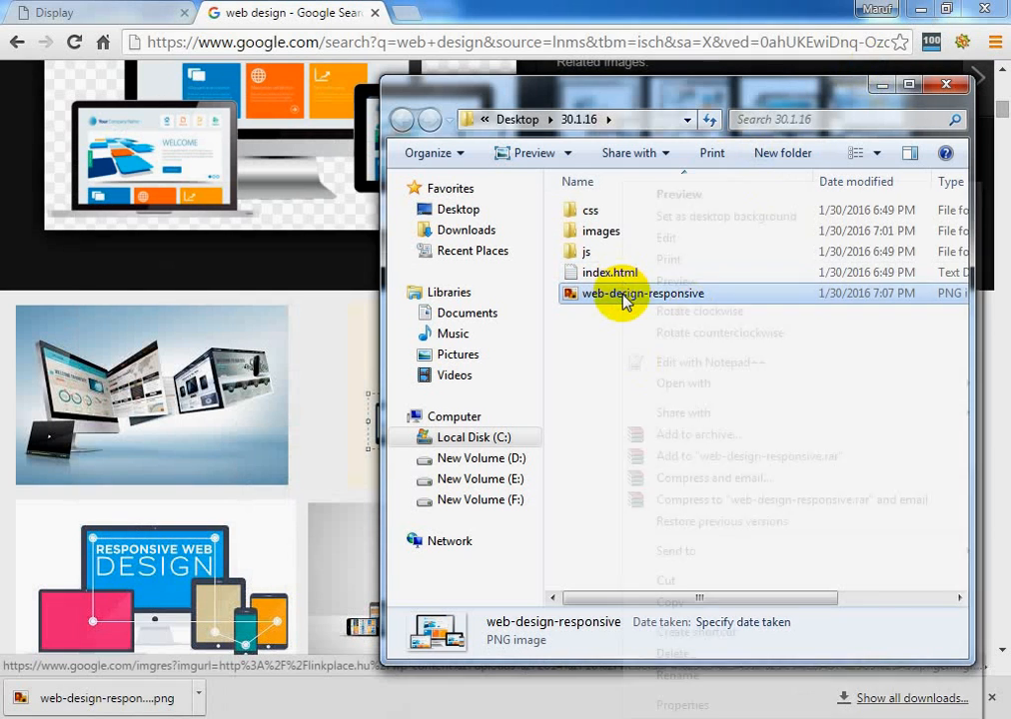
mouse_move(631, 388)
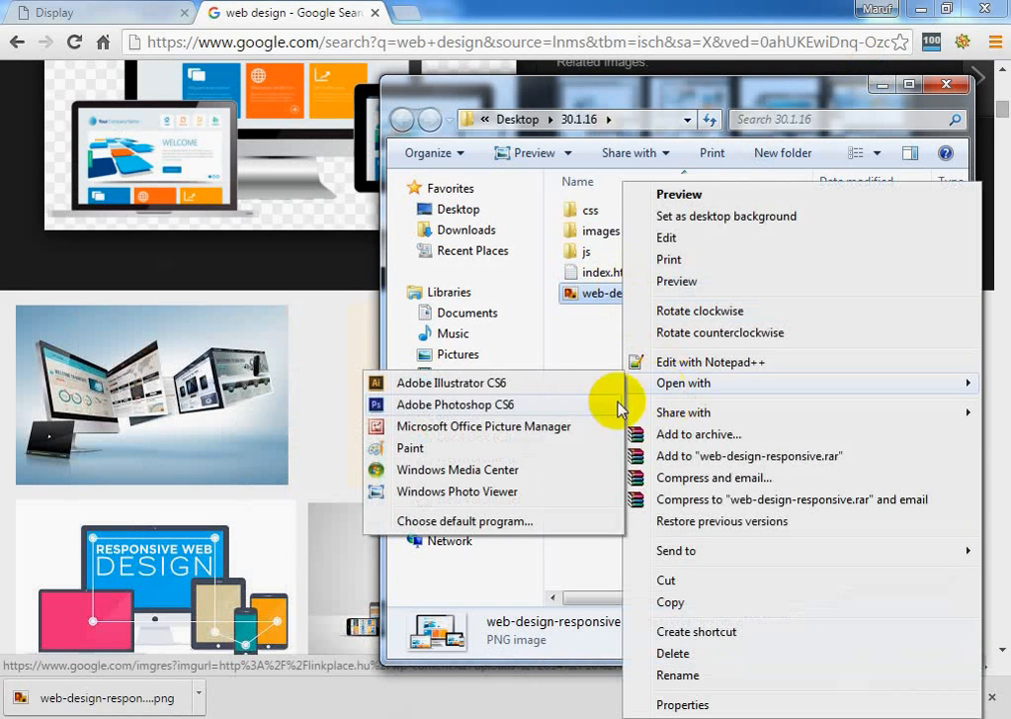
click(585, 406)
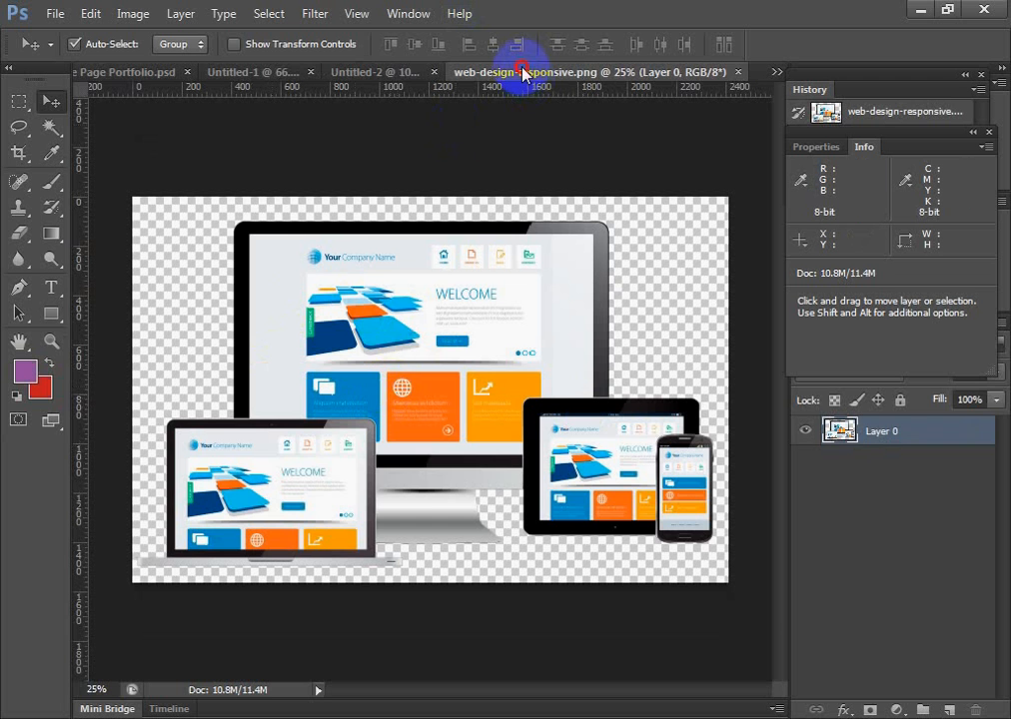
Select the whole web-design-responsive image, copy it, and paste it as a new layer in the Untitled-2 document
click(388, 73)
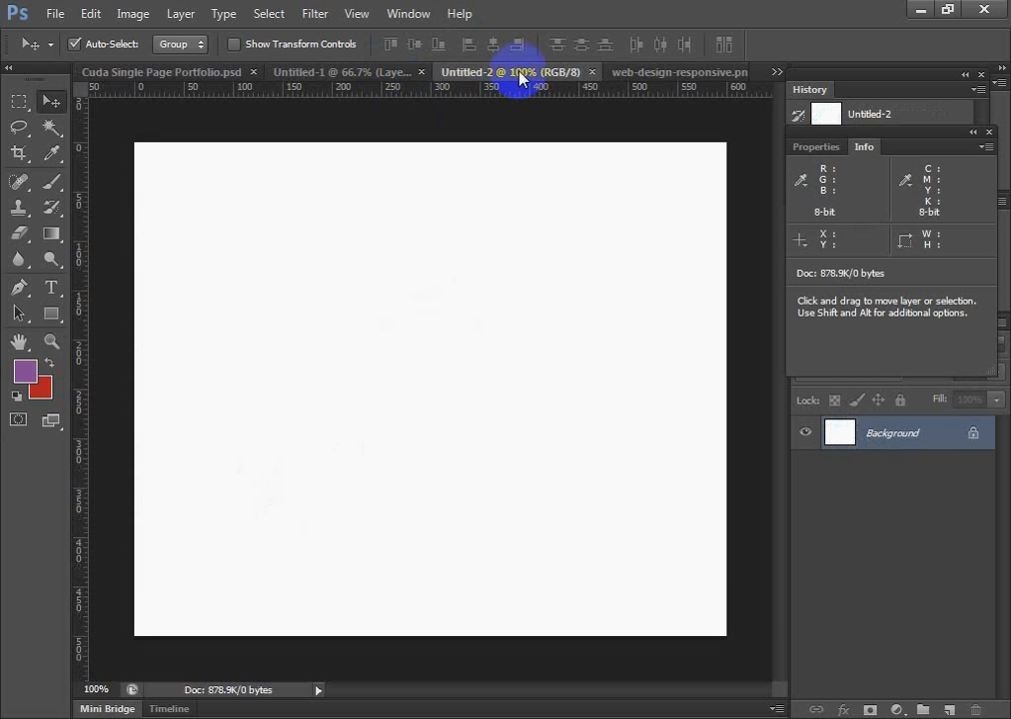
click(346, 75)
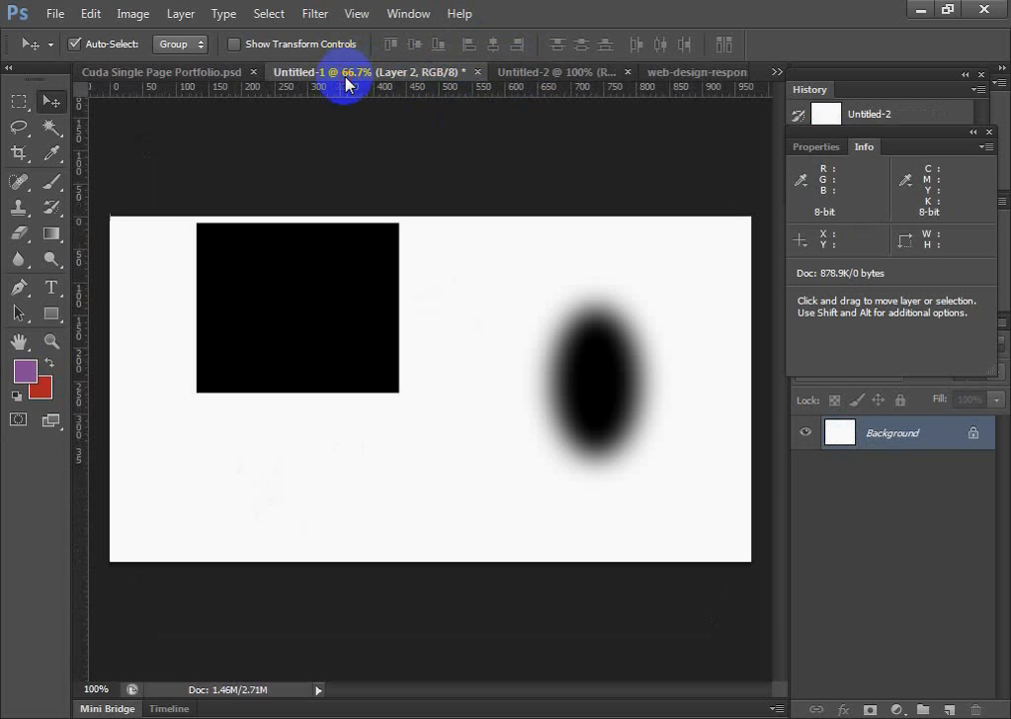
click(518, 69)
click(629, 79)
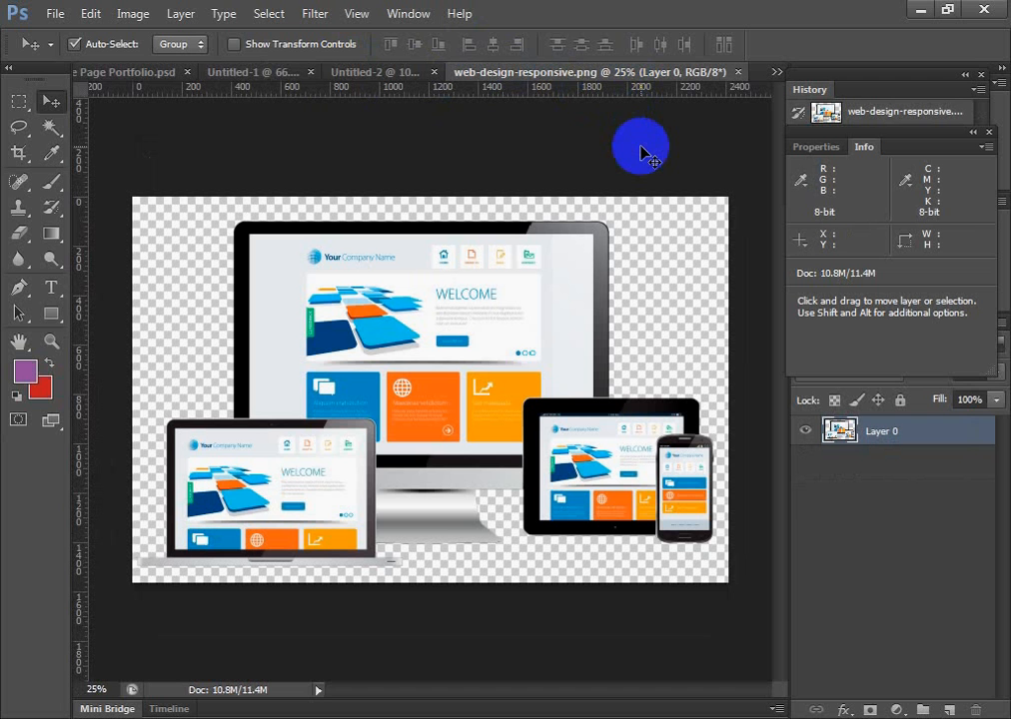
key(ctrl+a)
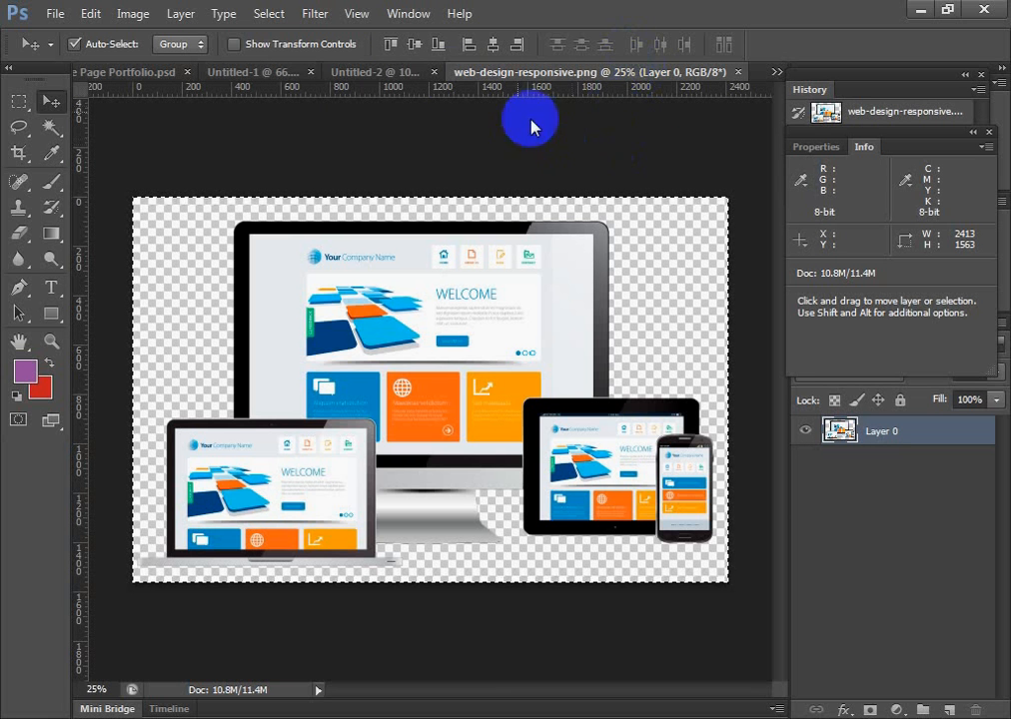
click(402, 74)
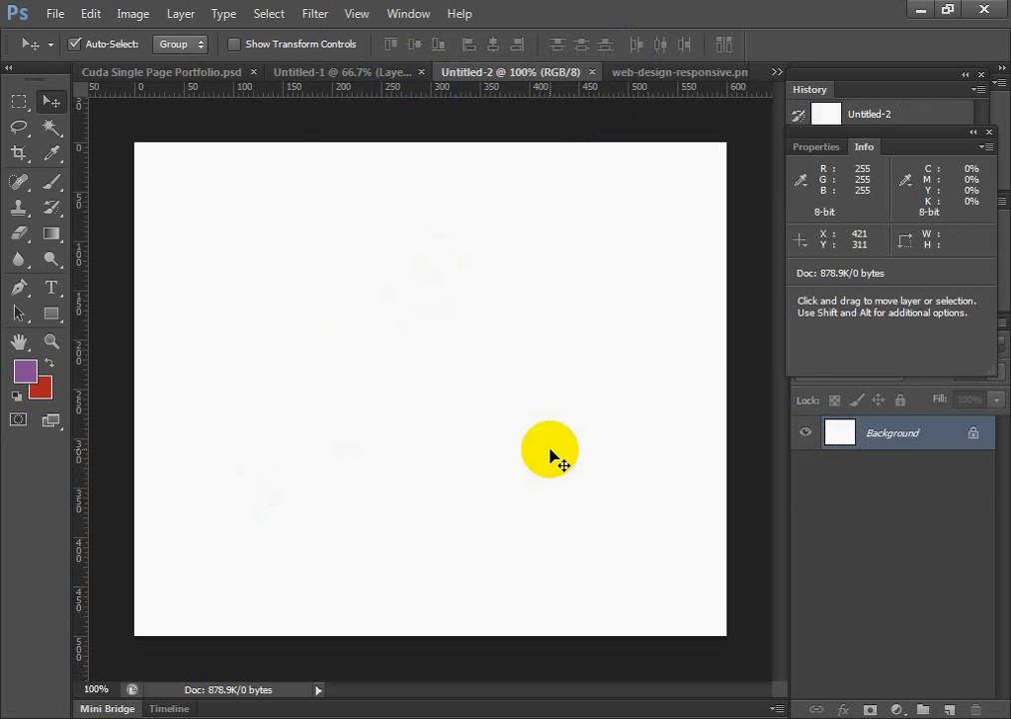
click(361, 73)
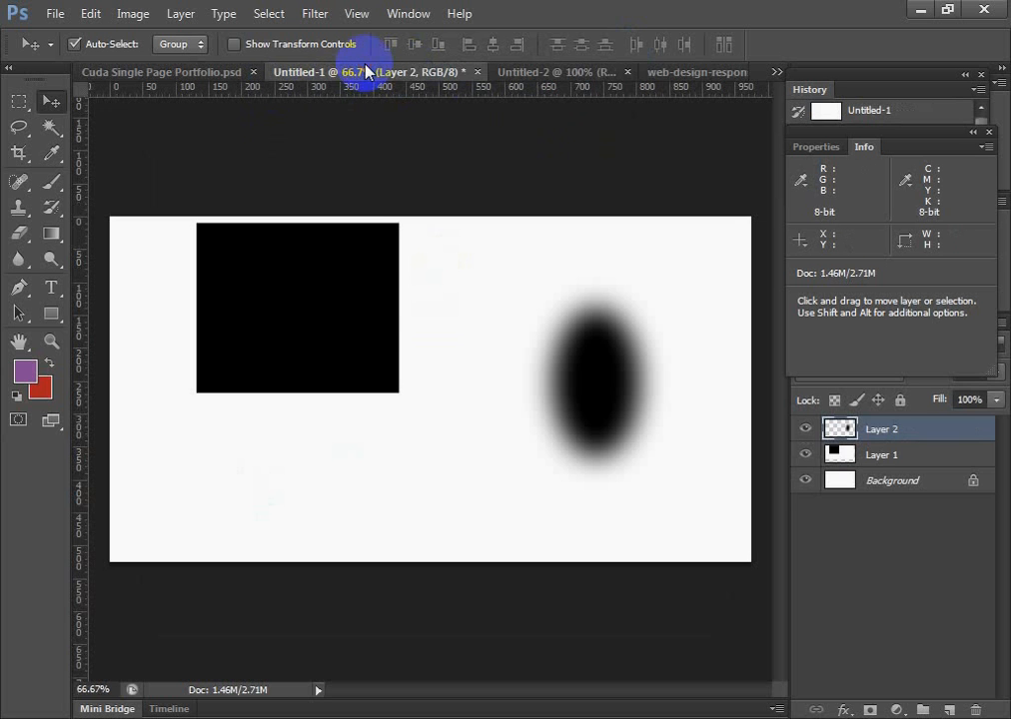
click(562, 70)
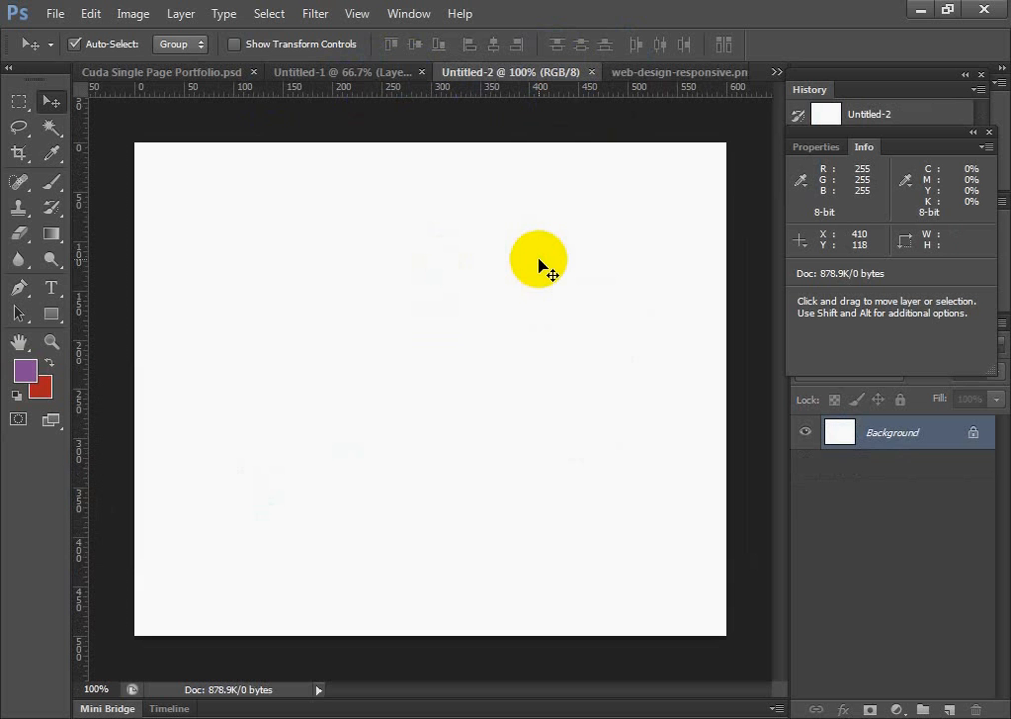
drag(539, 260, 540, 259)
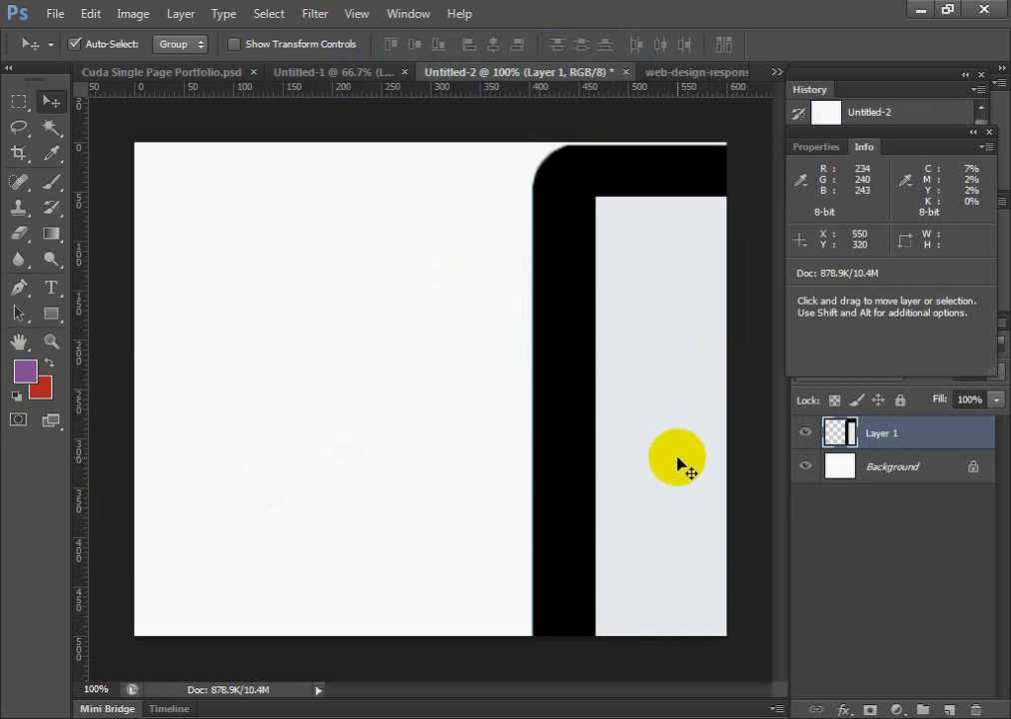
Start Free Transform on the pasted devices picture and shift it until its upper-left corner handle lies inside the canvas
drag(681, 467, 336, 463)
drag(591, 459, 405, 427)
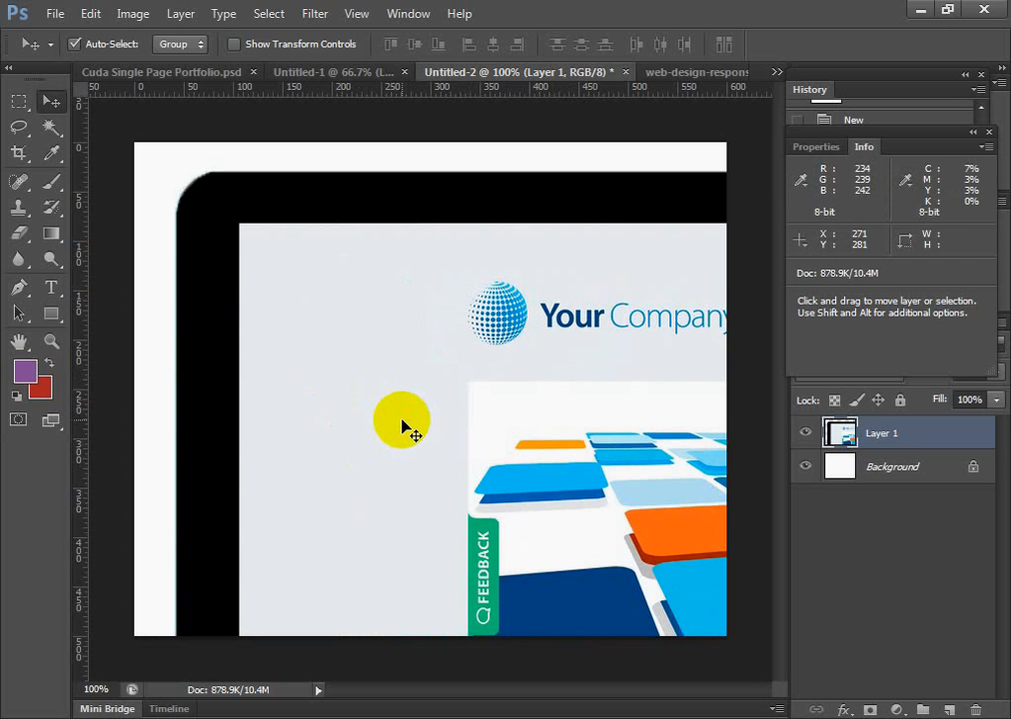
key(ctrl+t)
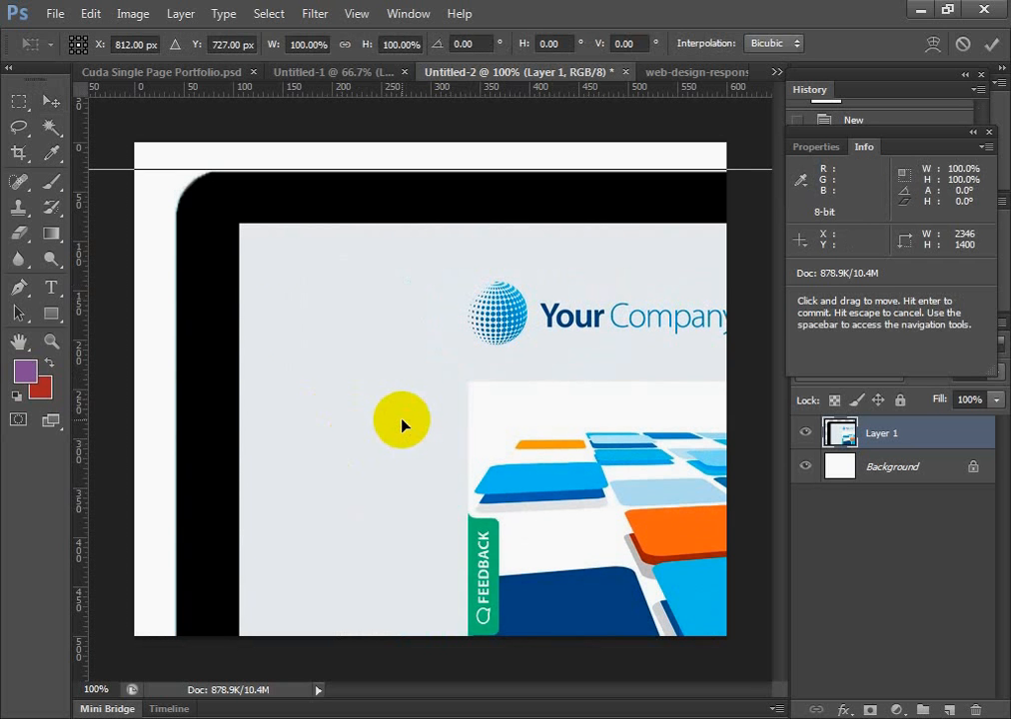
drag(278, 318, 576, 366)
drag(439, 347, 383, 326)
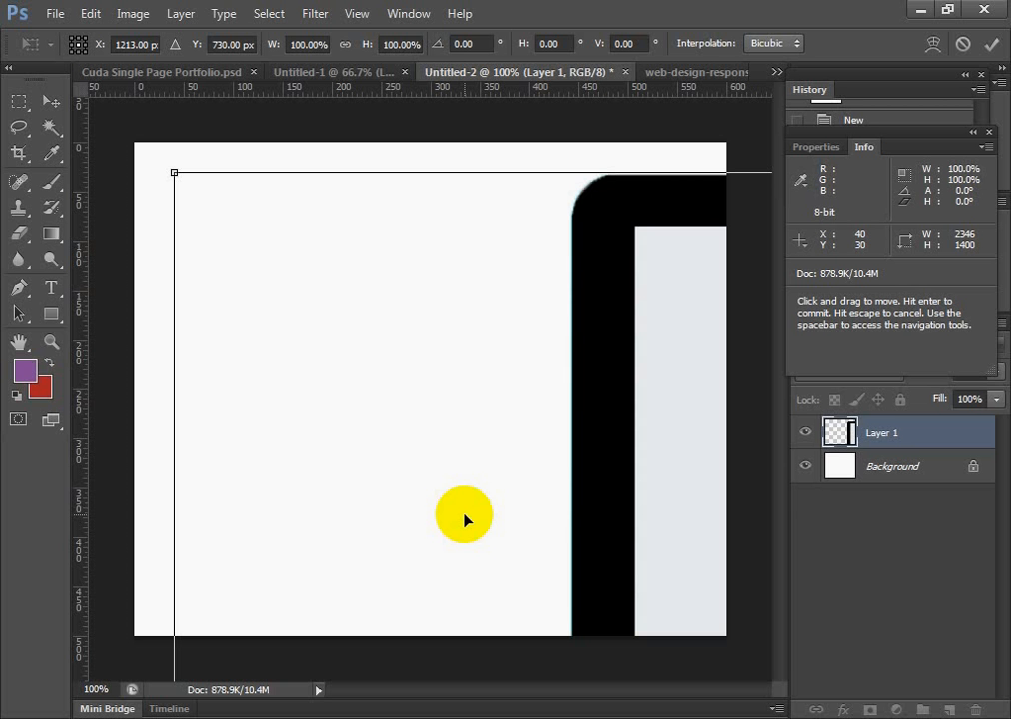
drag(632, 309, 613, 296)
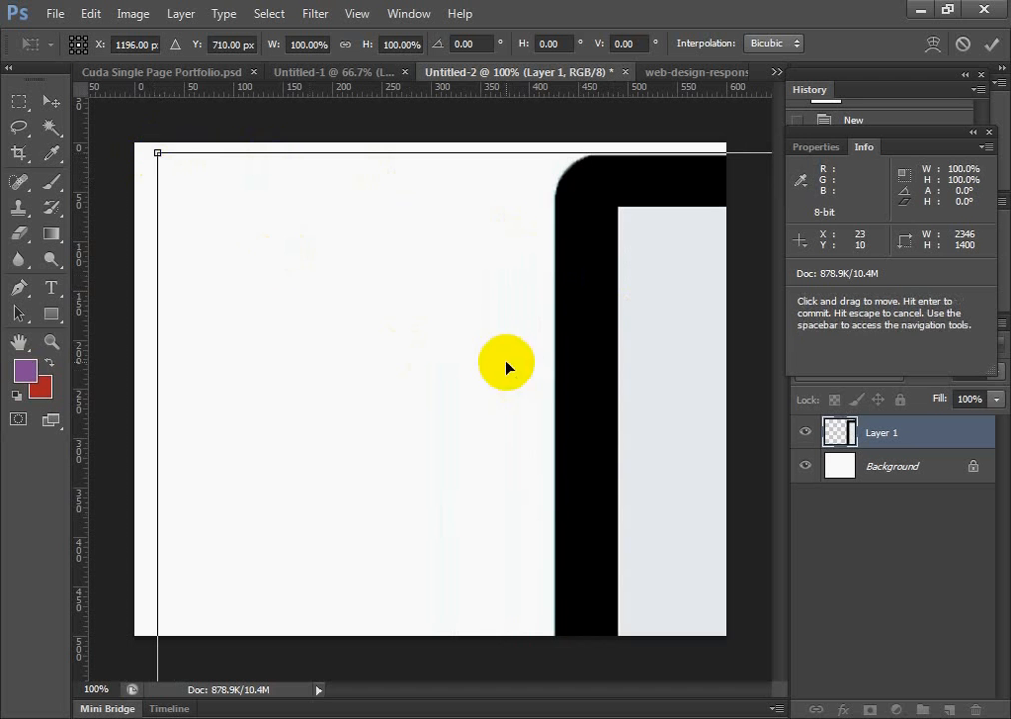
drag(671, 410, 285, 467)
drag(512, 448, 306, 427)
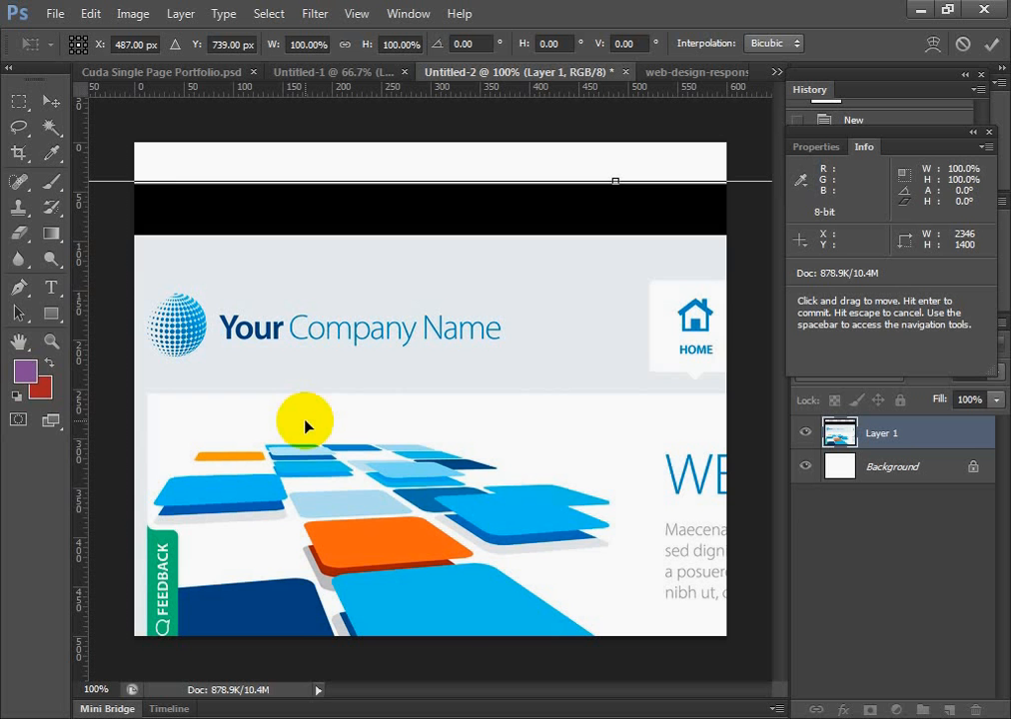
drag(305, 428, 744, 305)
drag(629, 204, 773, 280)
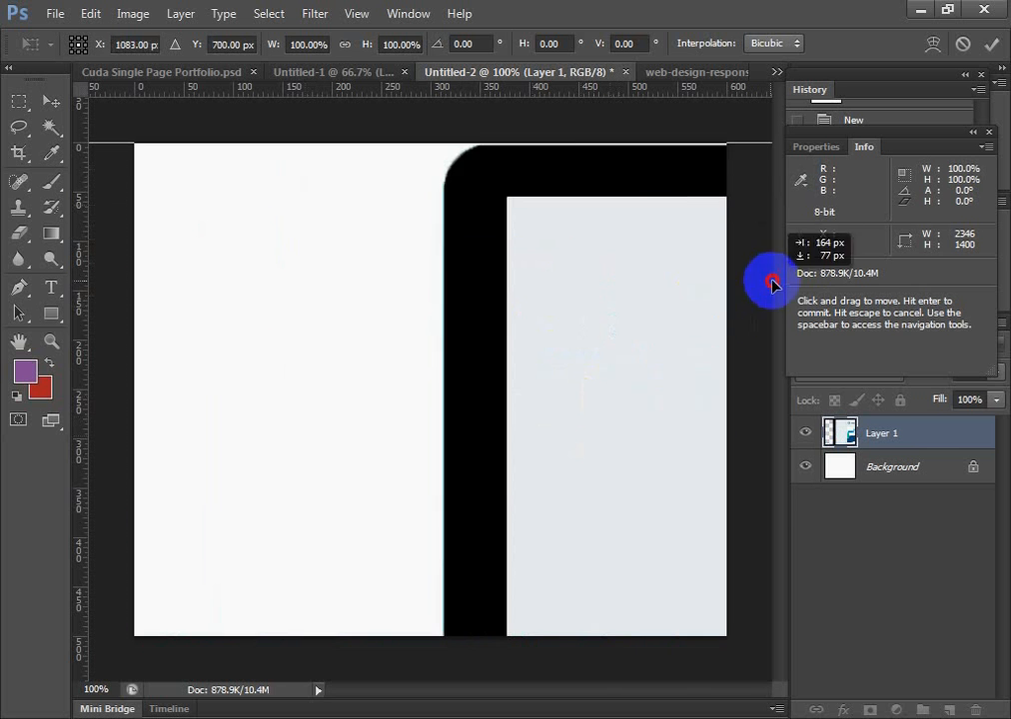
drag(410, 279, 549, 312)
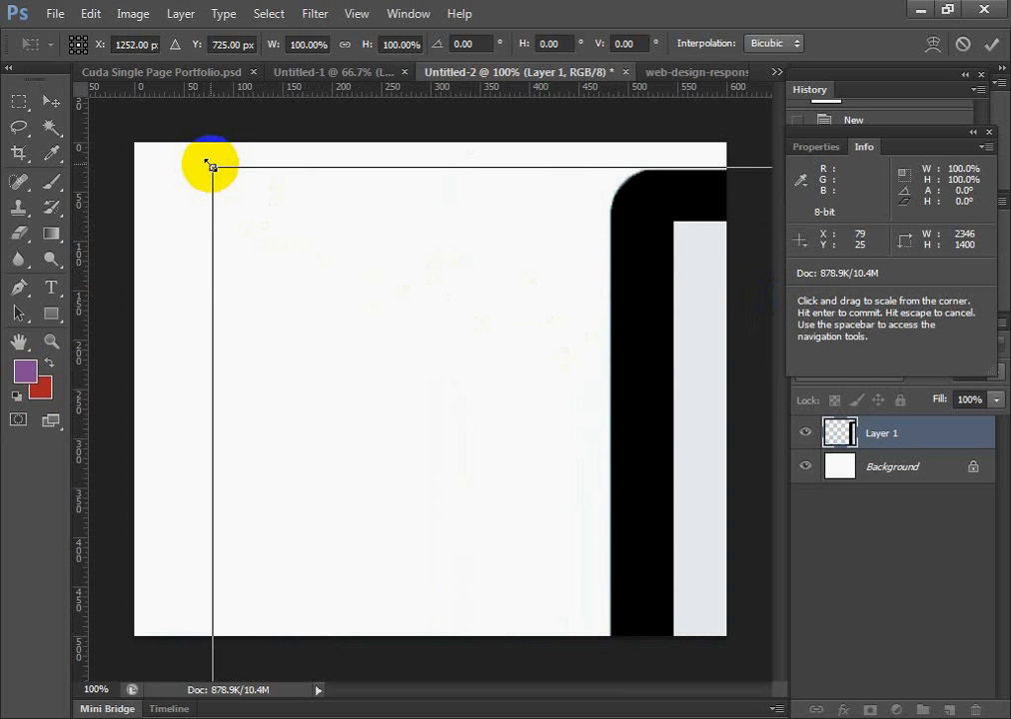
Scale the pasted picture down to about 59.4% width and 57% height, moving its upper-left part back over the canvas
drag(212, 165, 469, 388)
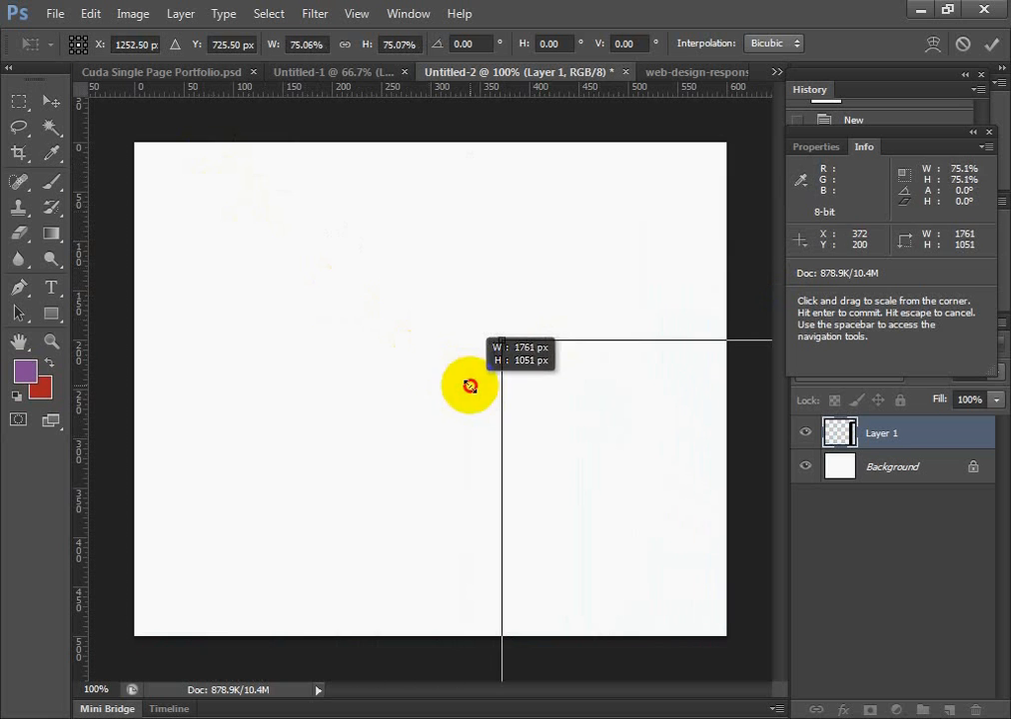
drag(724, 449, 398, 262)
drag(391, 317, 393, 361)
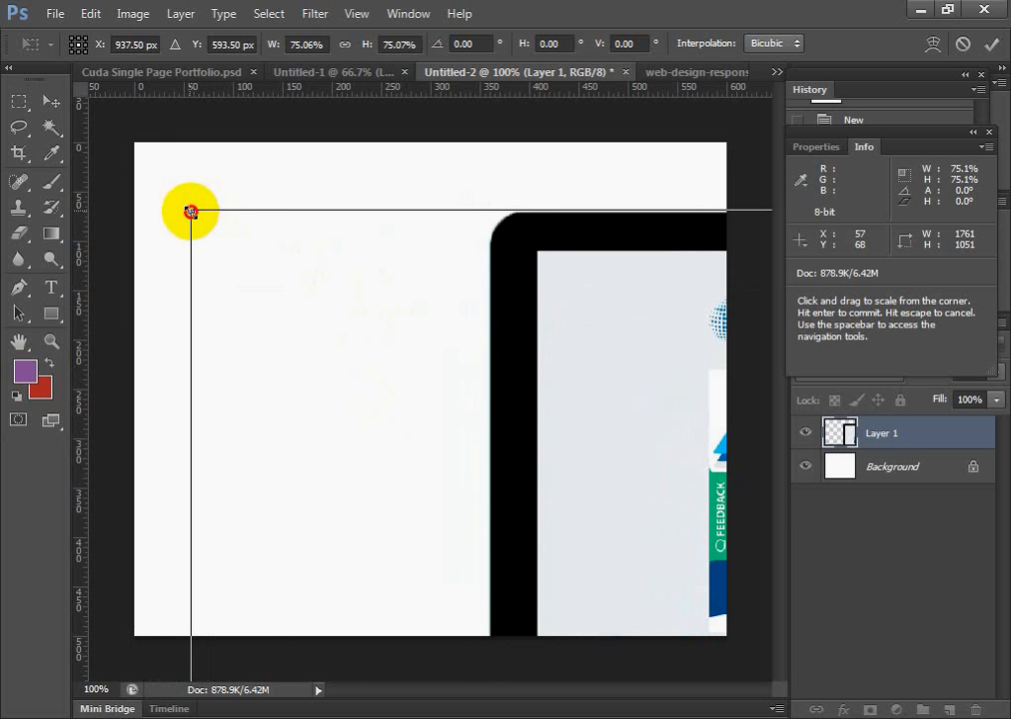
drag(192, 212, 554, 460)
drag(722, 553, 241, 312)
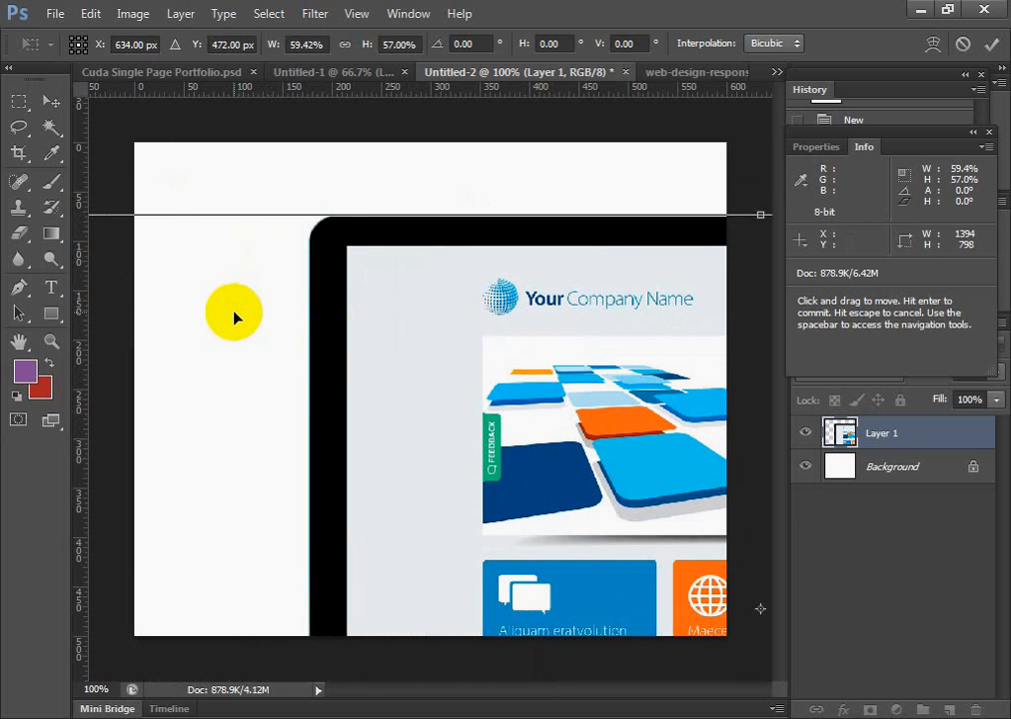
drag(454, 390, 514, 399)
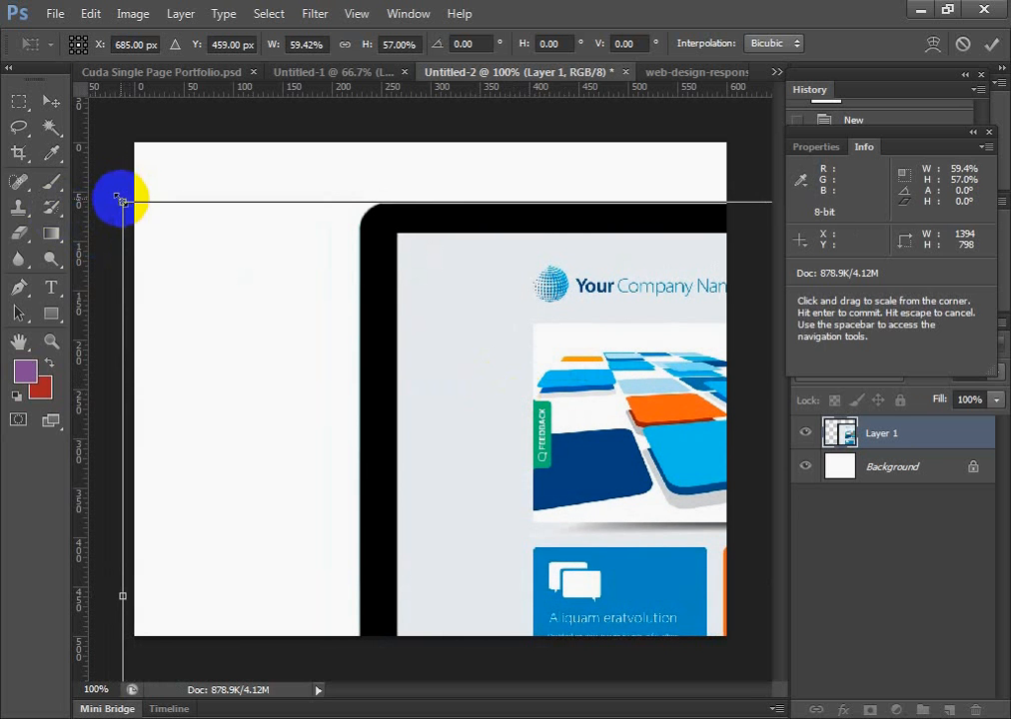
Reduce the picture further to about 31% width and 25.9% height, placing all three of its left-hand handles on the canvas
drag(123, 202, 439, 430)
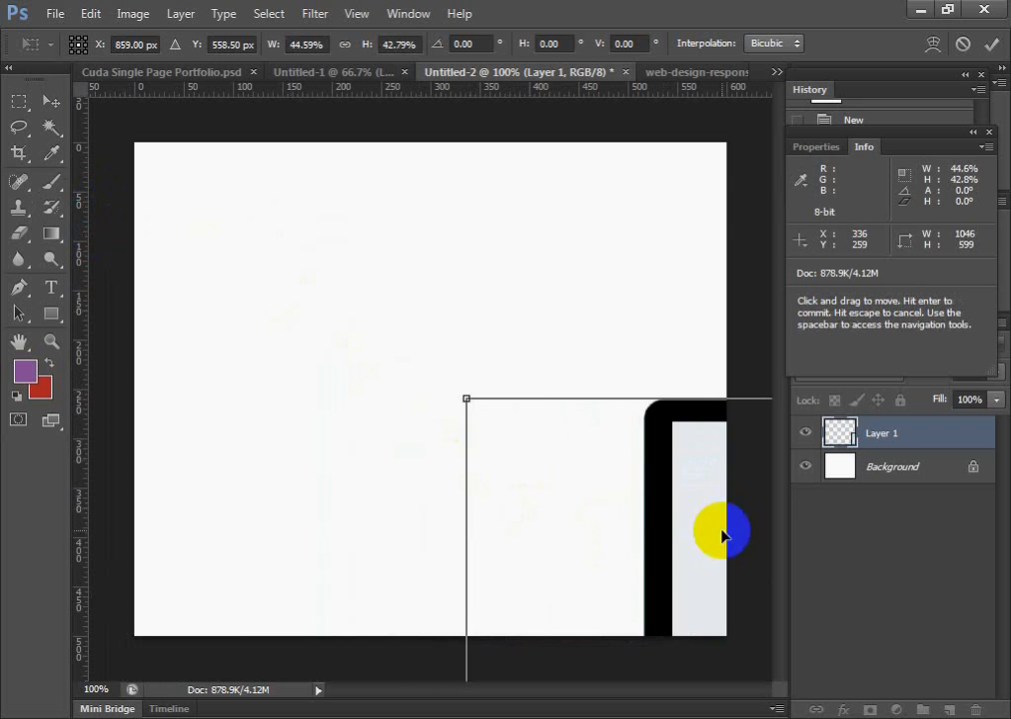
drag(717, 530, 201, 290)
drag(318, 258, 456, 308)
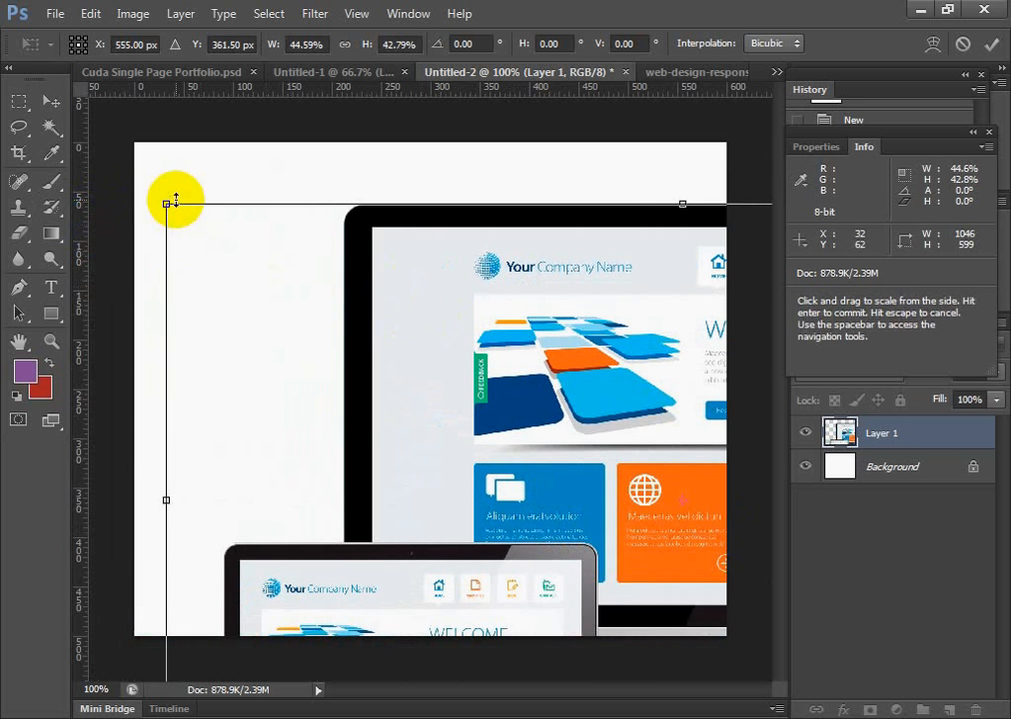
drag(165, 203, 481, 436)
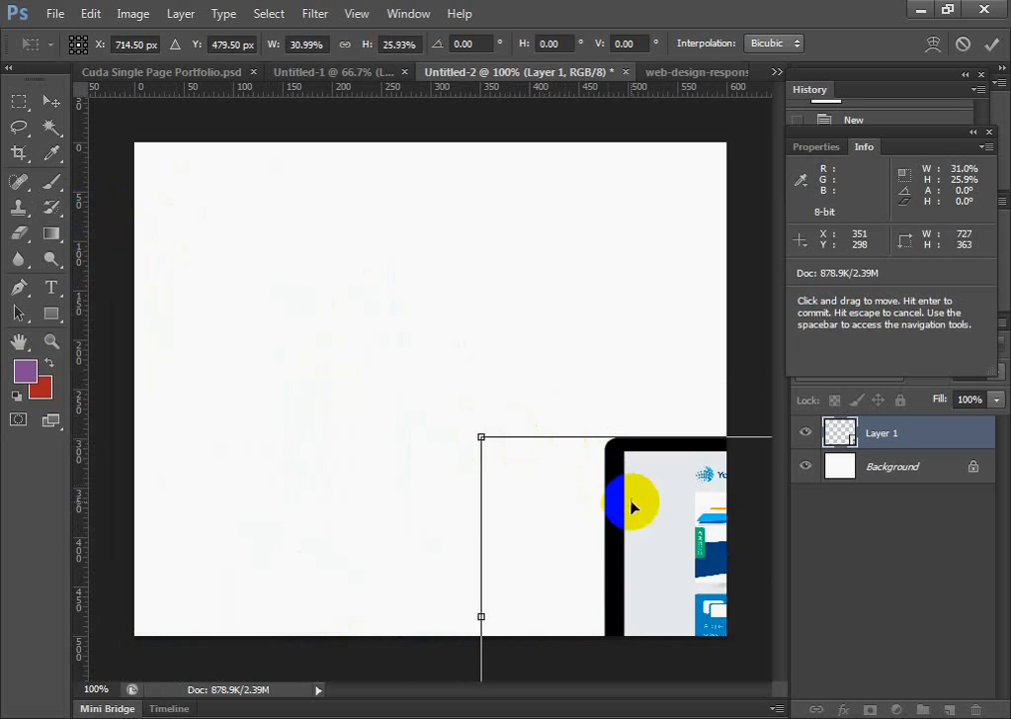
drag(636, 499, 327, 257)
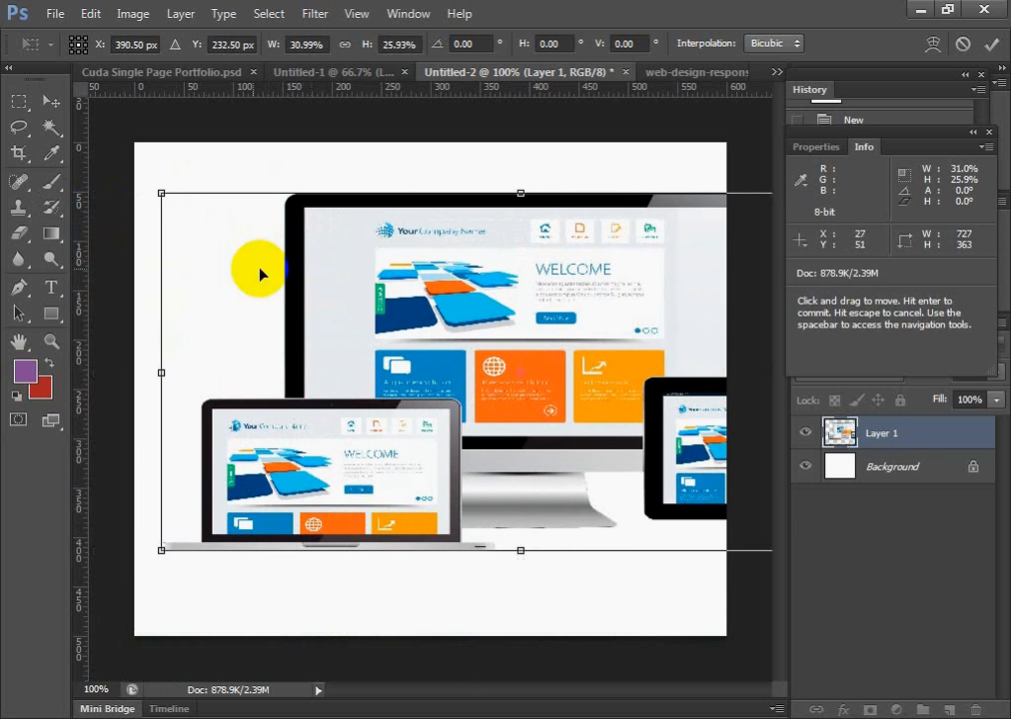
Shrink the picture to about 594 by 296 px, position it across the canvas width, and apply the transform
drag(164, 196, 248, 246)
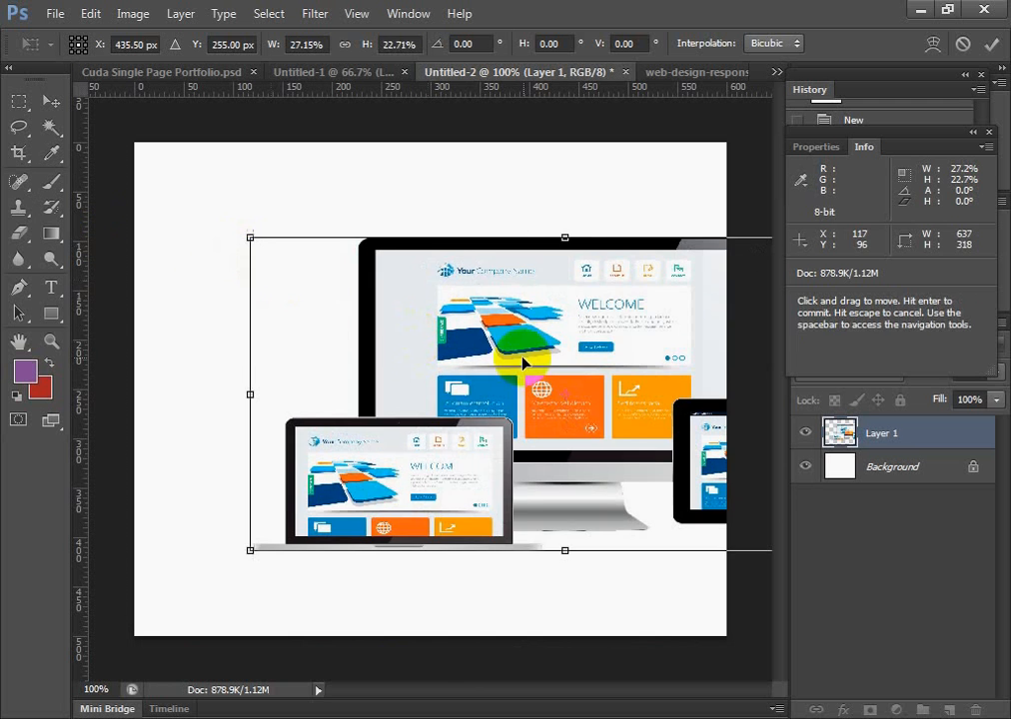
drag(493, 345, 354, 327)
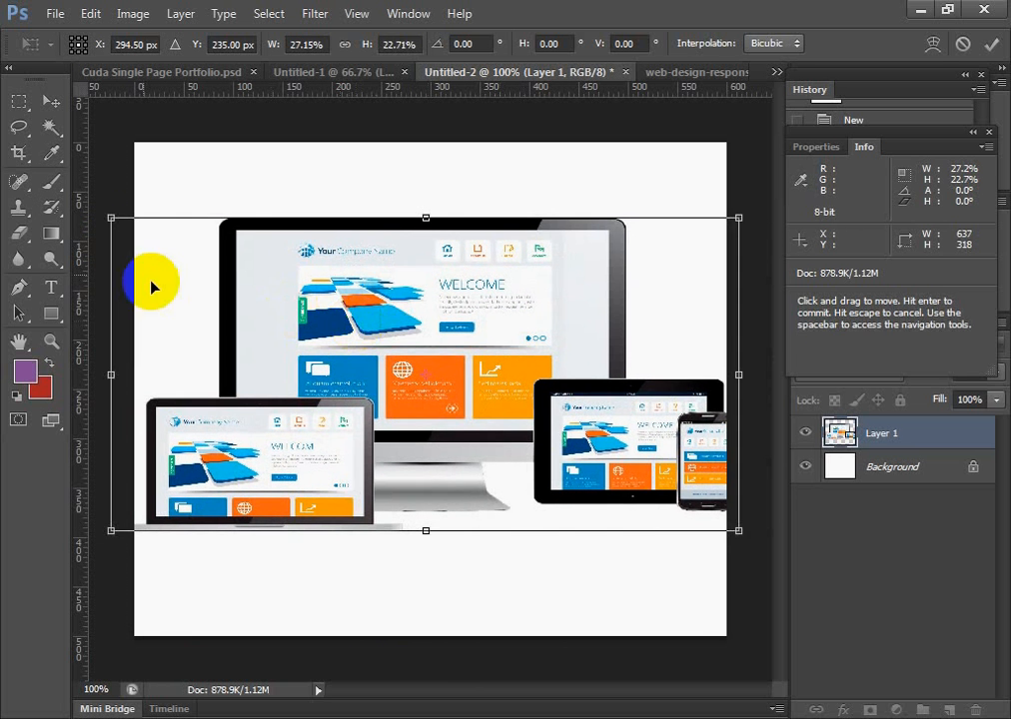
drag(110, 219, 142, 227)
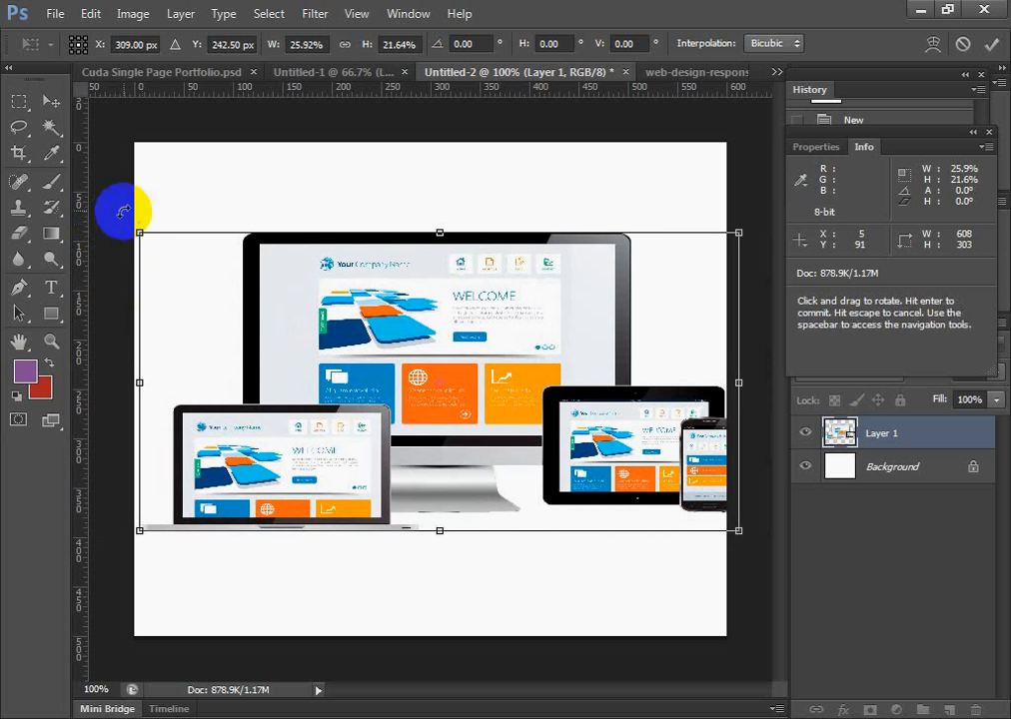
mouse_move(739, 230)
mouse_down()
mouse_move(726, 228)
mouse_move(725, 240)
mouse_up()
drag(553, 334, 539, 341)
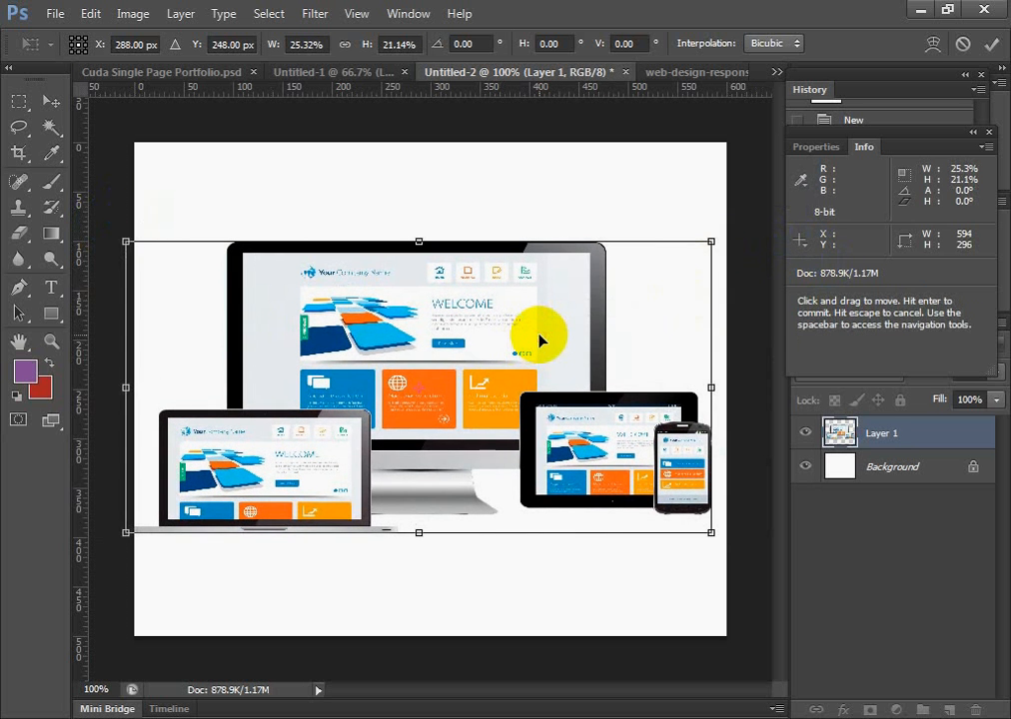
key(Return)
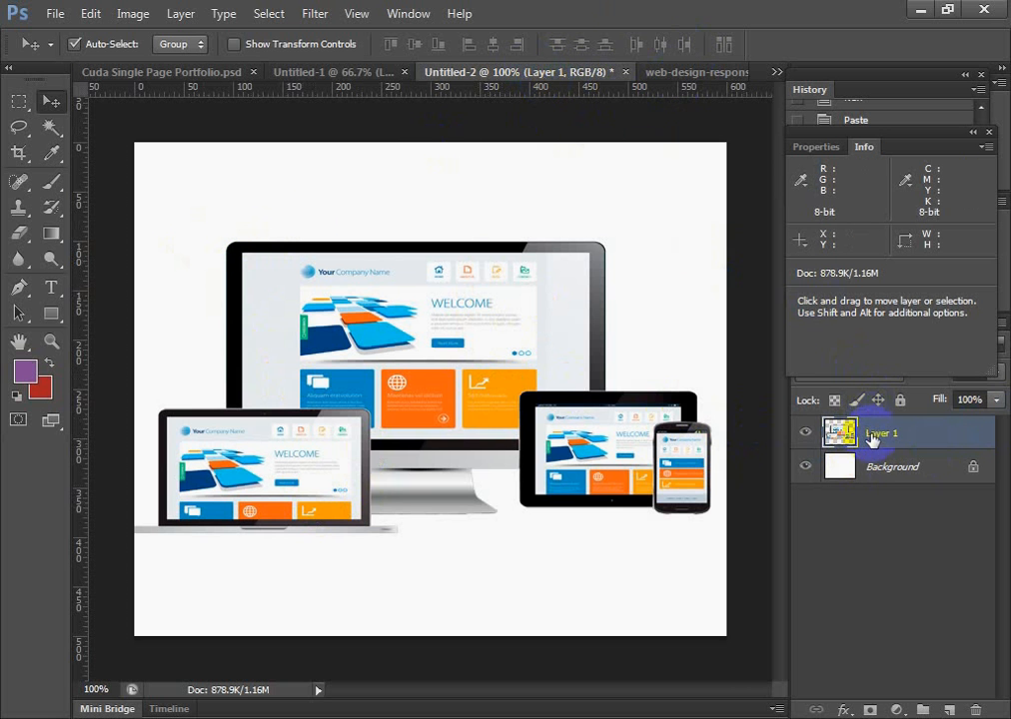
Review the history of Untitled-2, and revert web-design-responsive.png to its initial history snapshot
click(809, 92)
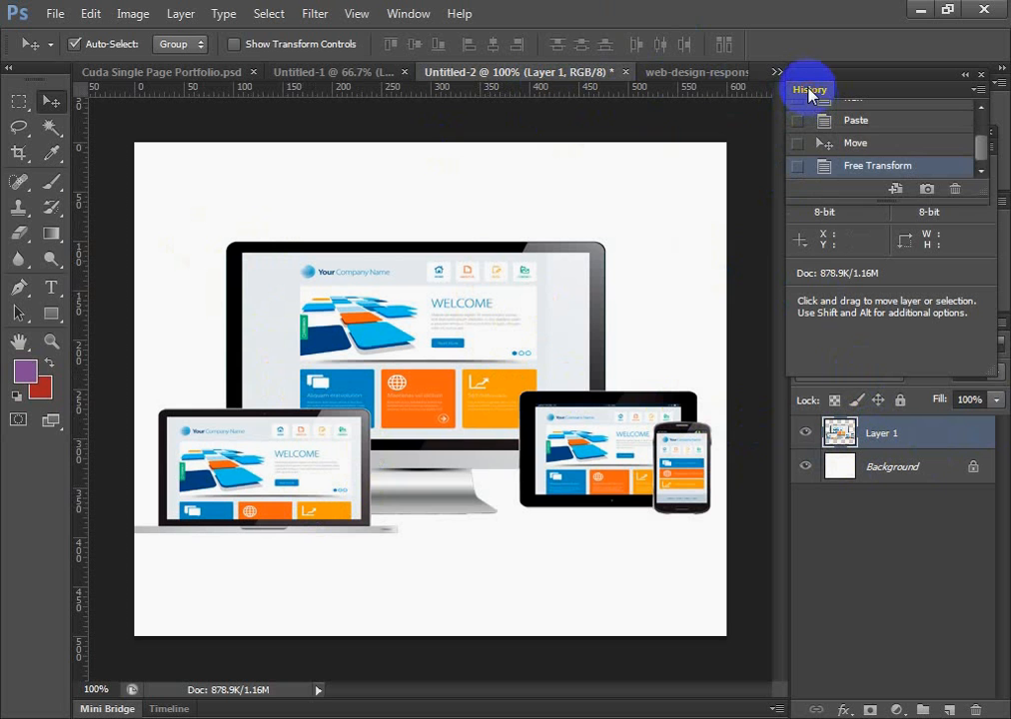
scroll(939, 142, up, 3)
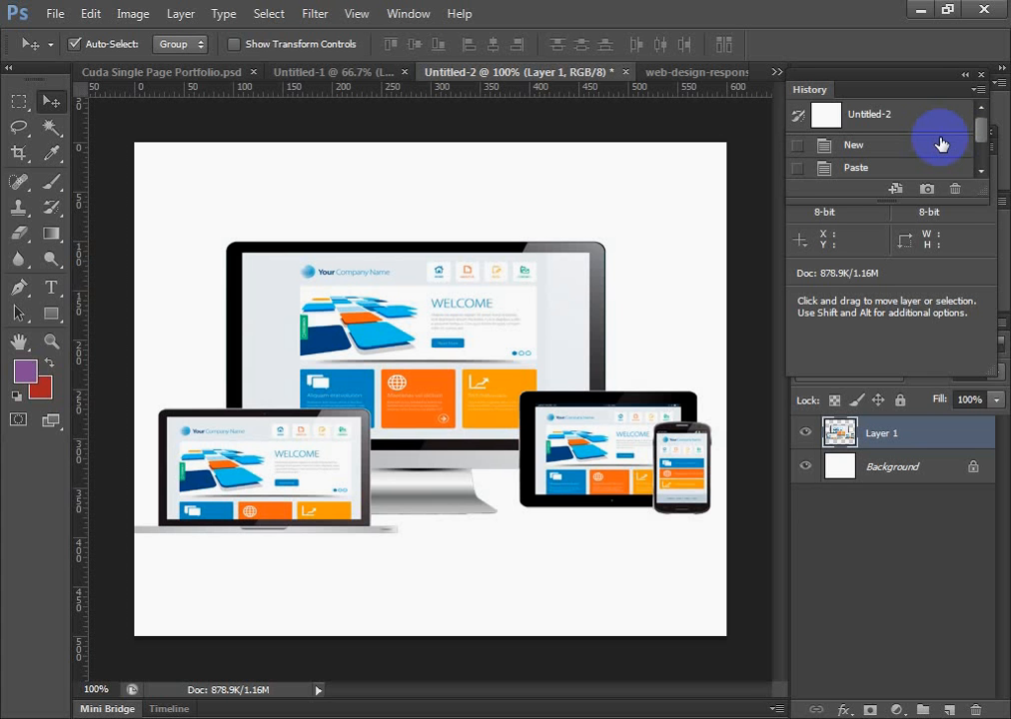
click(586, 320)
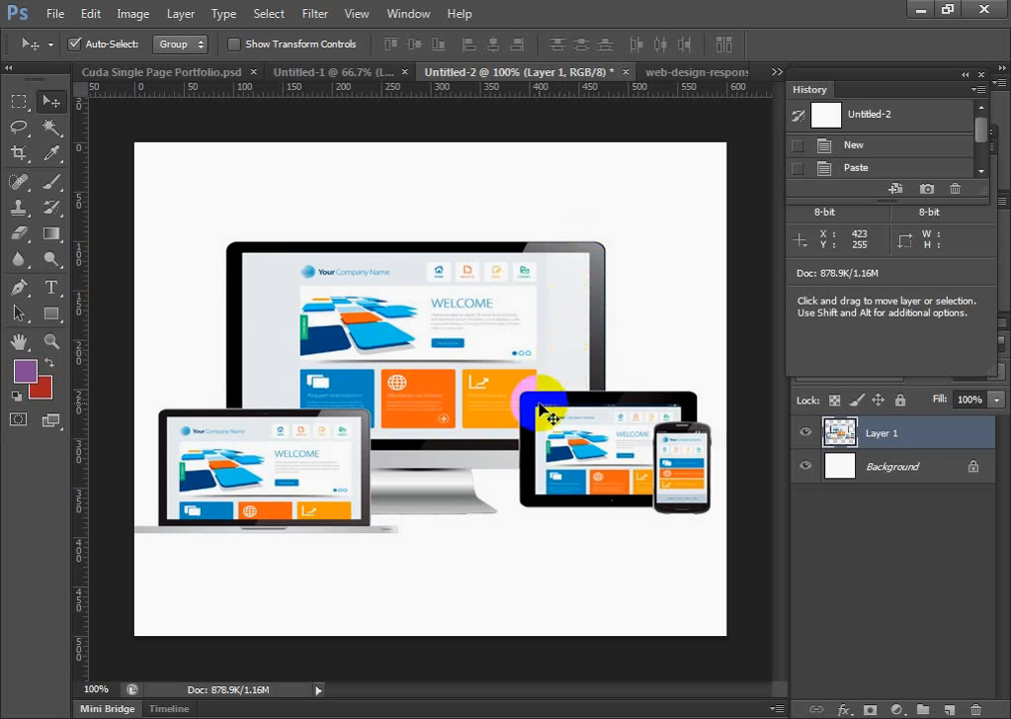
click(719, 71)
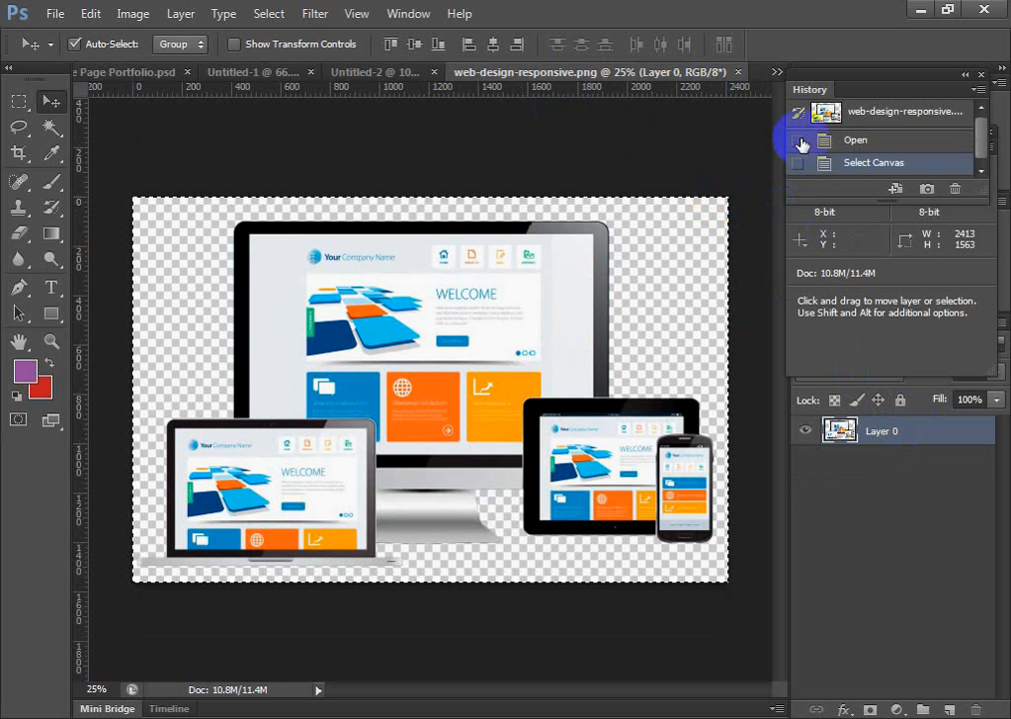
click(854, 112)
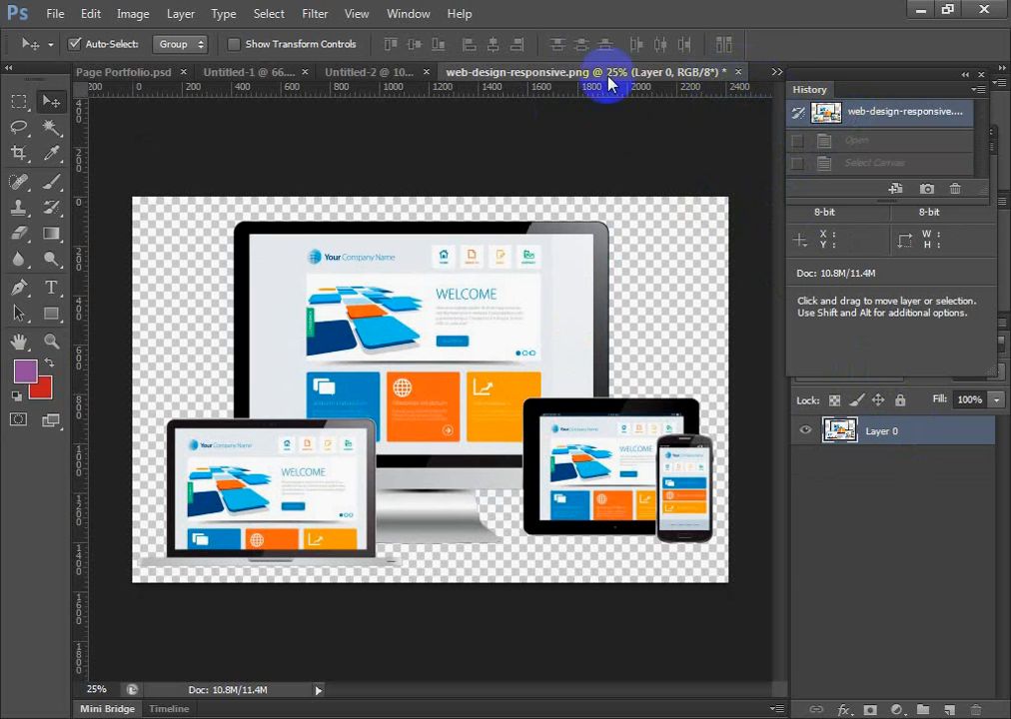
Return to the Untitled-2 document and hide Layer 1 with the devices picture
click(397, 72)
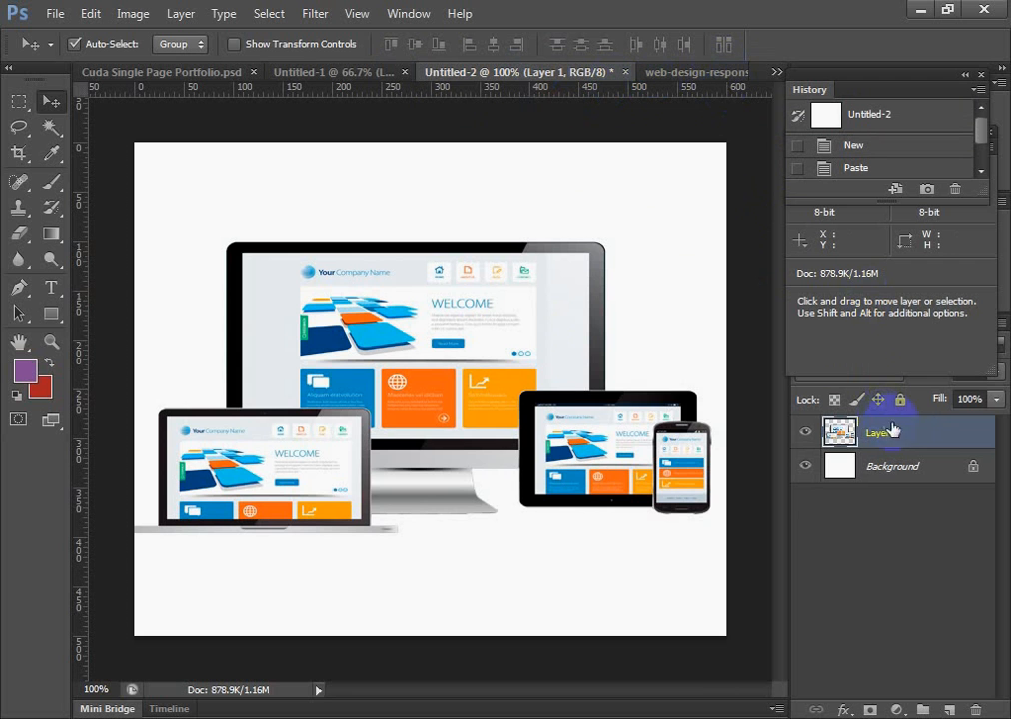
click(806, 432)
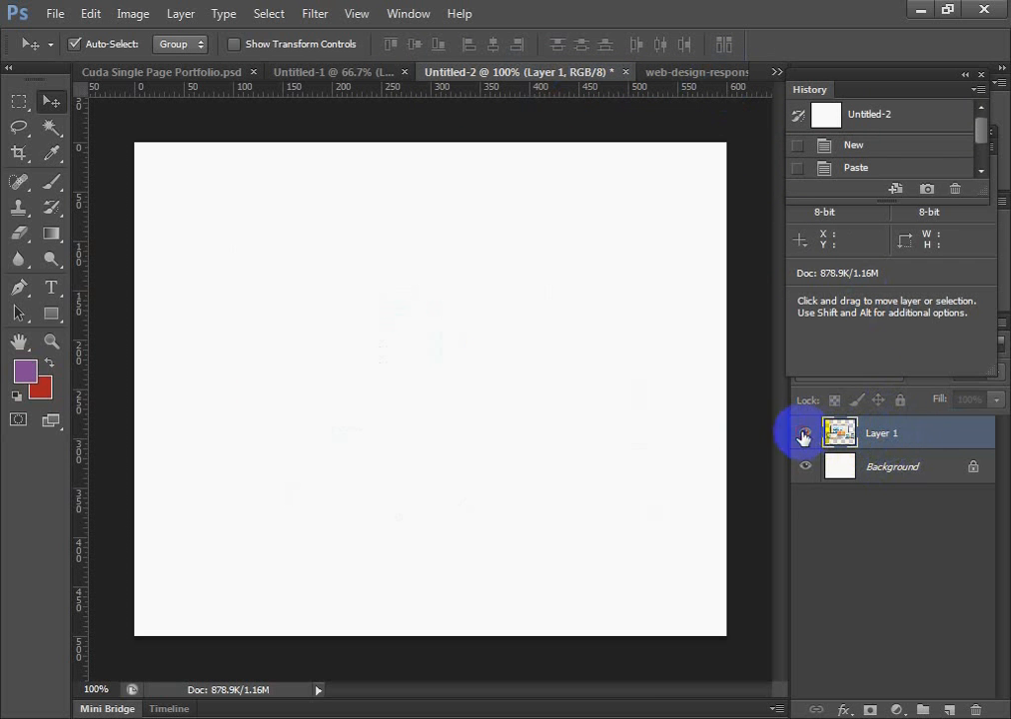
Show Layer 1 with the devices picture again and delete that layer from Untitled-2
click(805, 431)
click(976, 709)
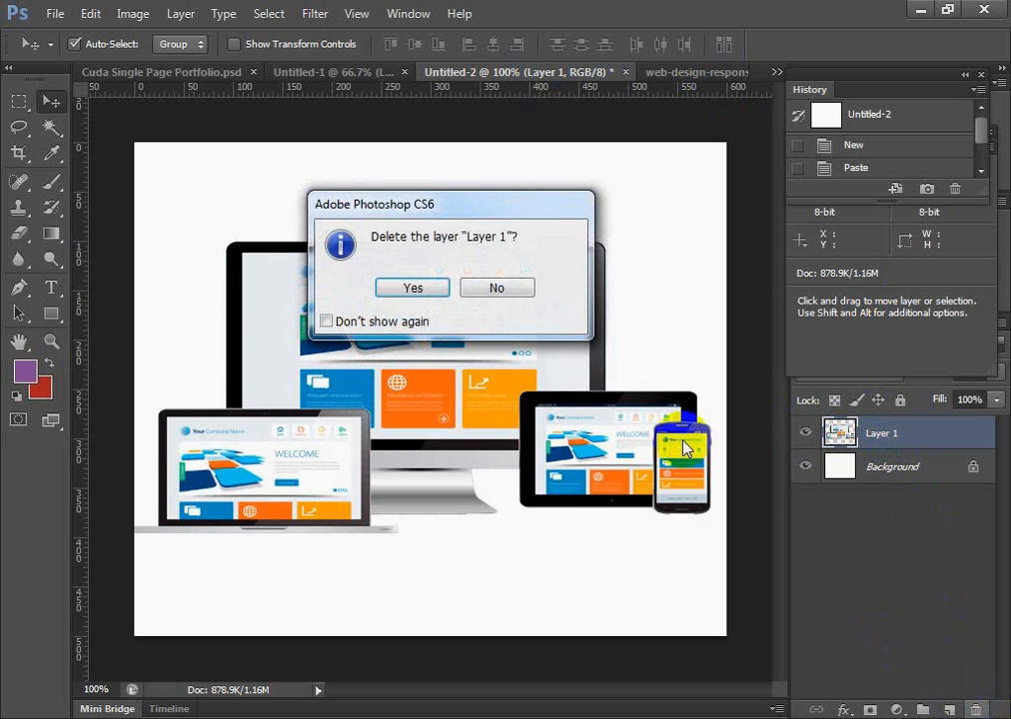
click(400, 291)
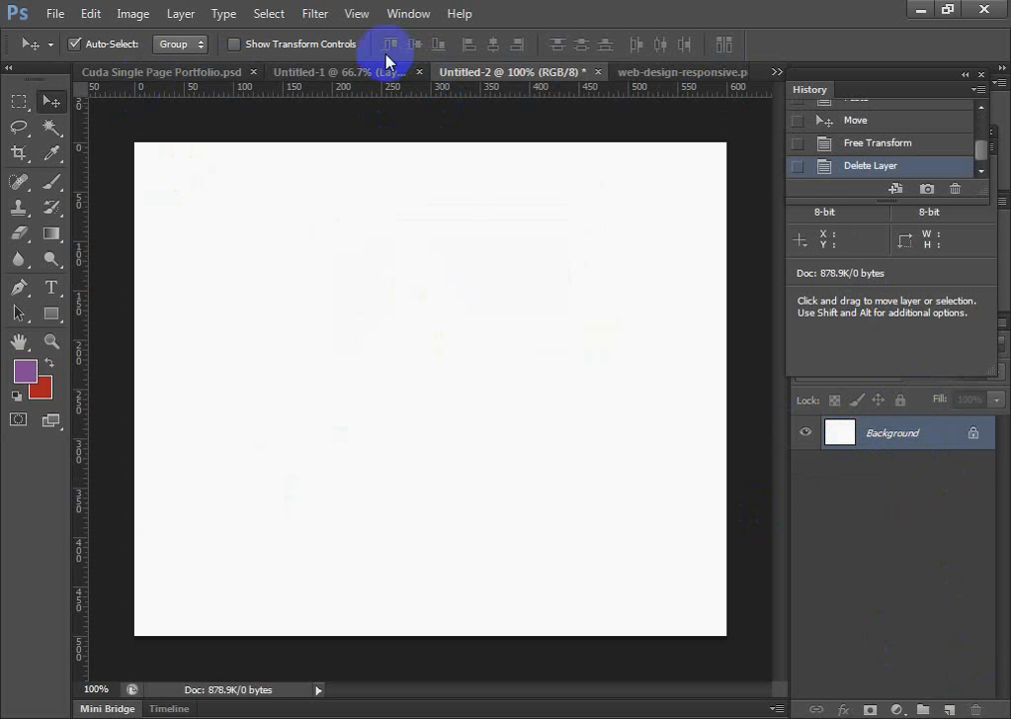
Copy the whole canvas of web-design-responsive.png and paste it into Untitled-2
click(362, 76)
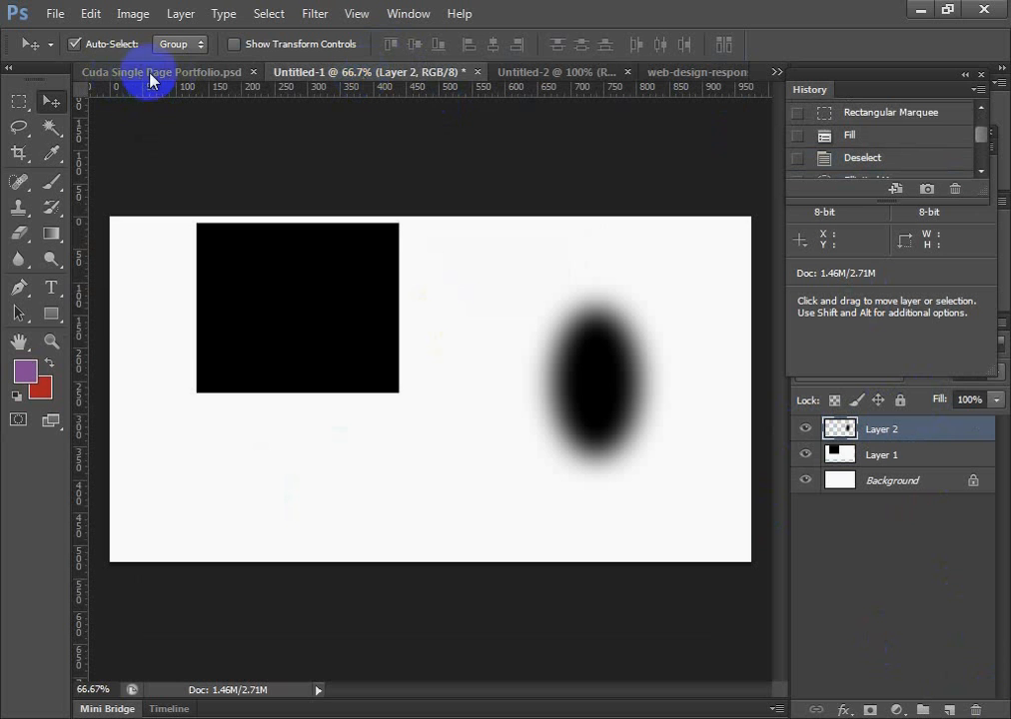
click(699, 73)
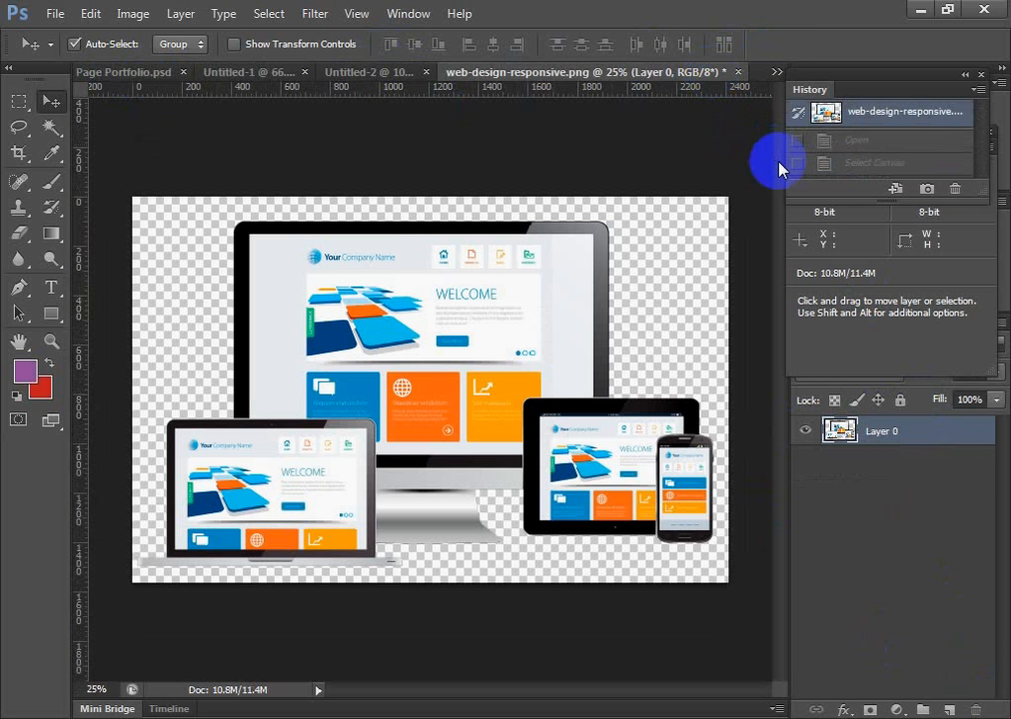
key(ctrl+a)
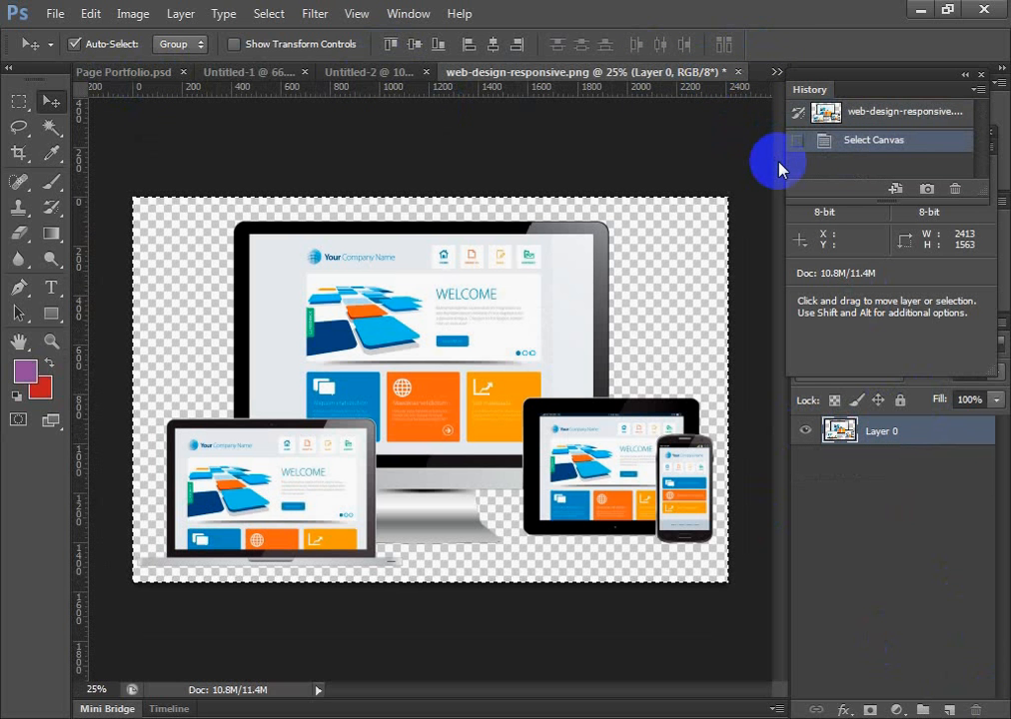
click(372, 74)
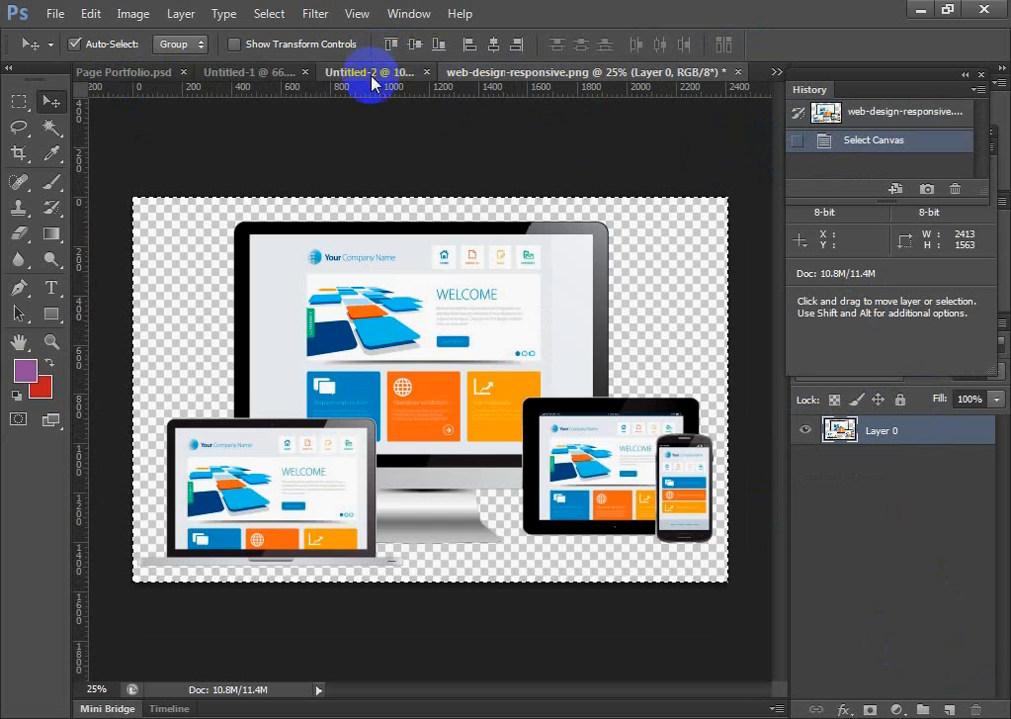
key(ctrl+v)
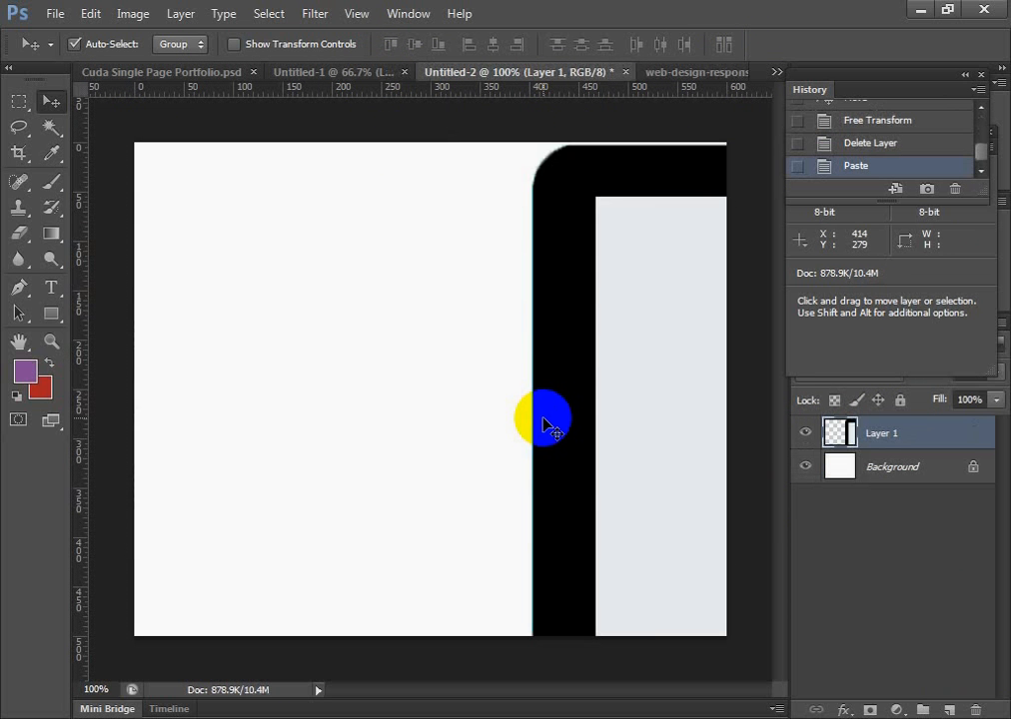
Free-transform the pasted picture to about 86.8% width and 77.5% height, shifting it to reach its edge handles
key(ctrl+t)
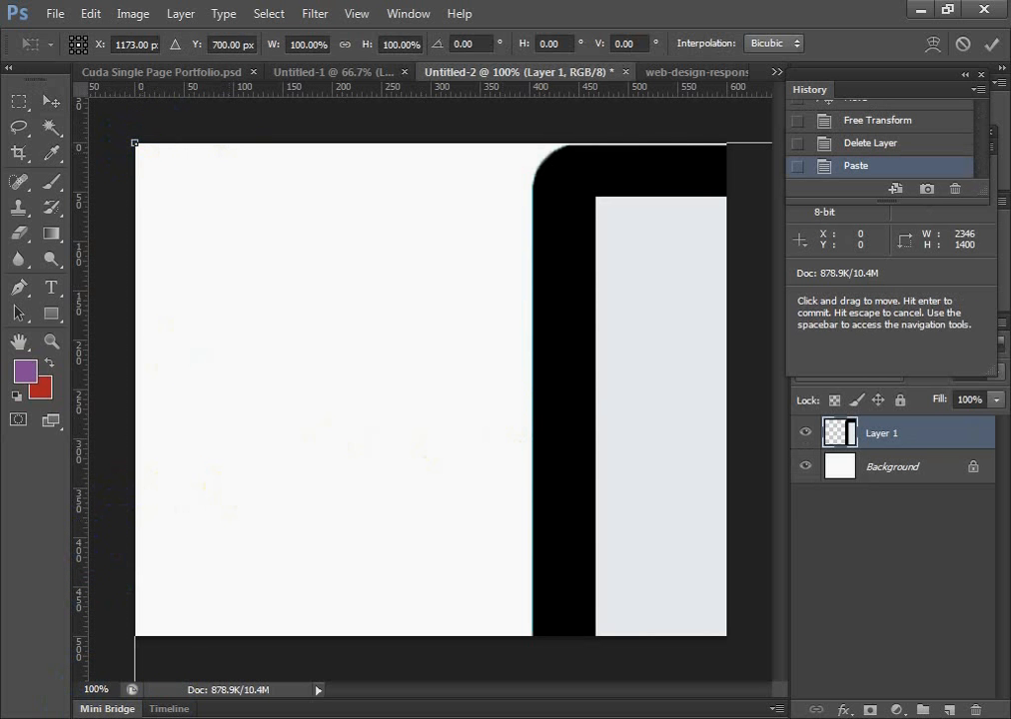
drag(372, 501, 339, 292)
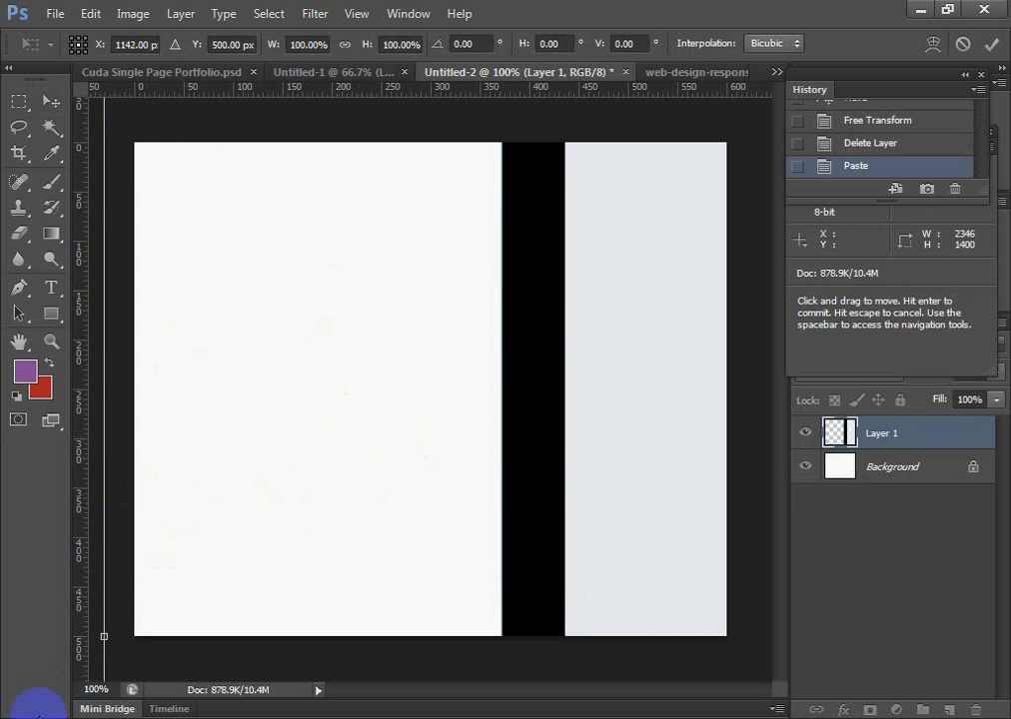
drag(102, 638, 407, 630)
drag(626, 528, 377, 645)
drag(521, 457, 192, 523)
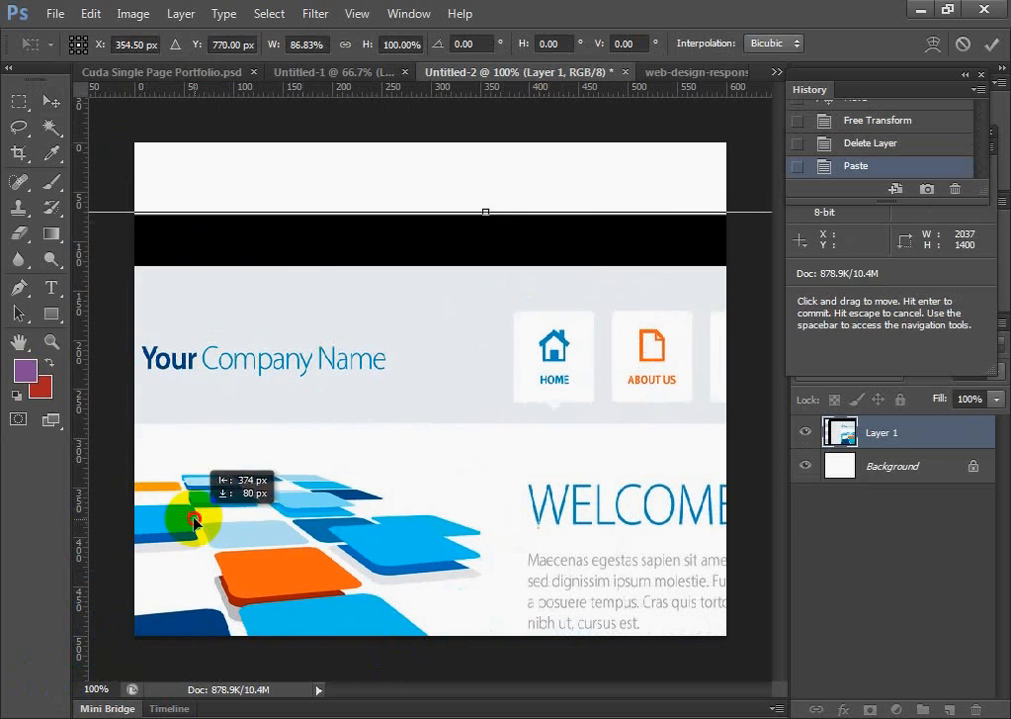
drag(486, 209, 171, 378)
drag(566, 494, 145, 501)
drag(199, 543, 253, 227)
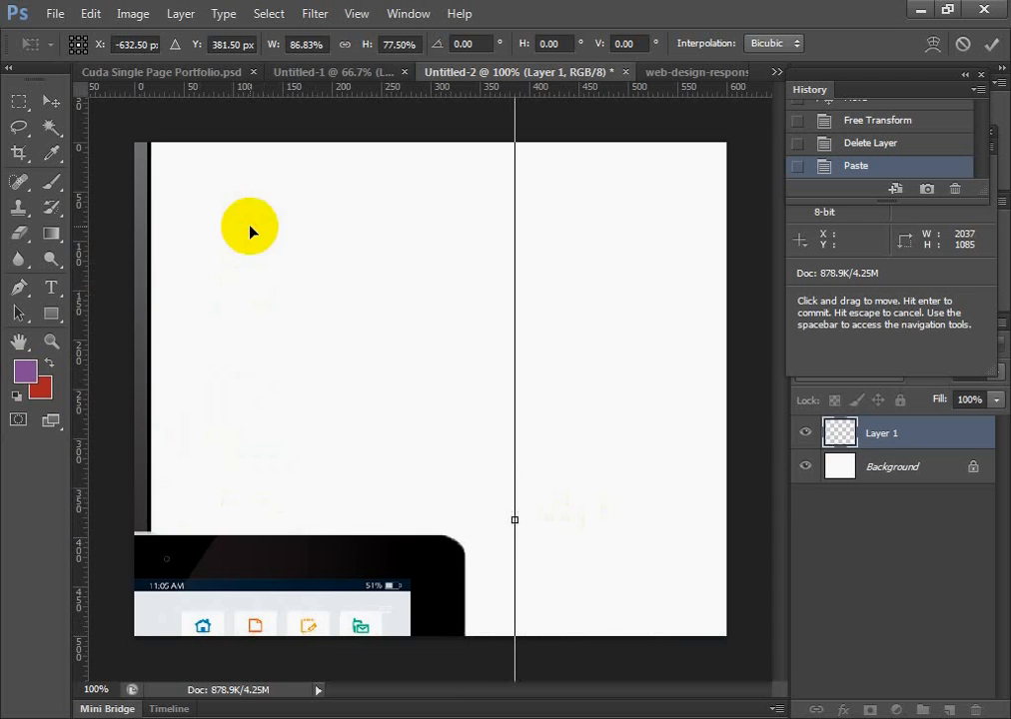
Reduce the picture further to about 69.1% width and 57.6% height, and move its left edge onto the canvas
drag(516, 522, 749, 517)
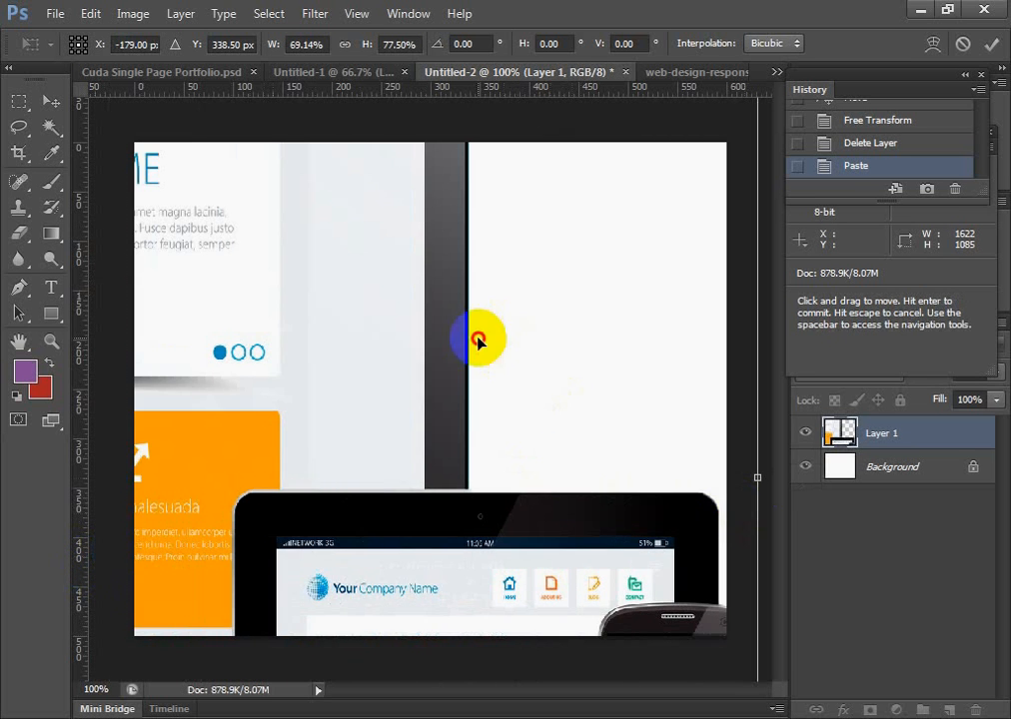
drag(475, 339, 723, 560)
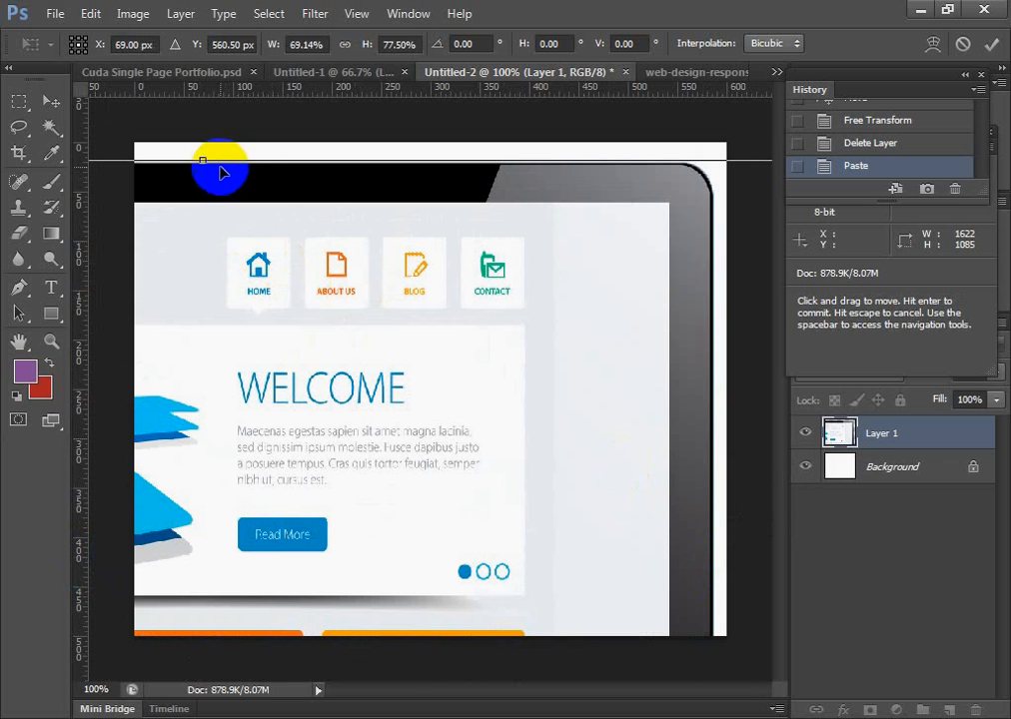
drag(207, 161, 385, 440)
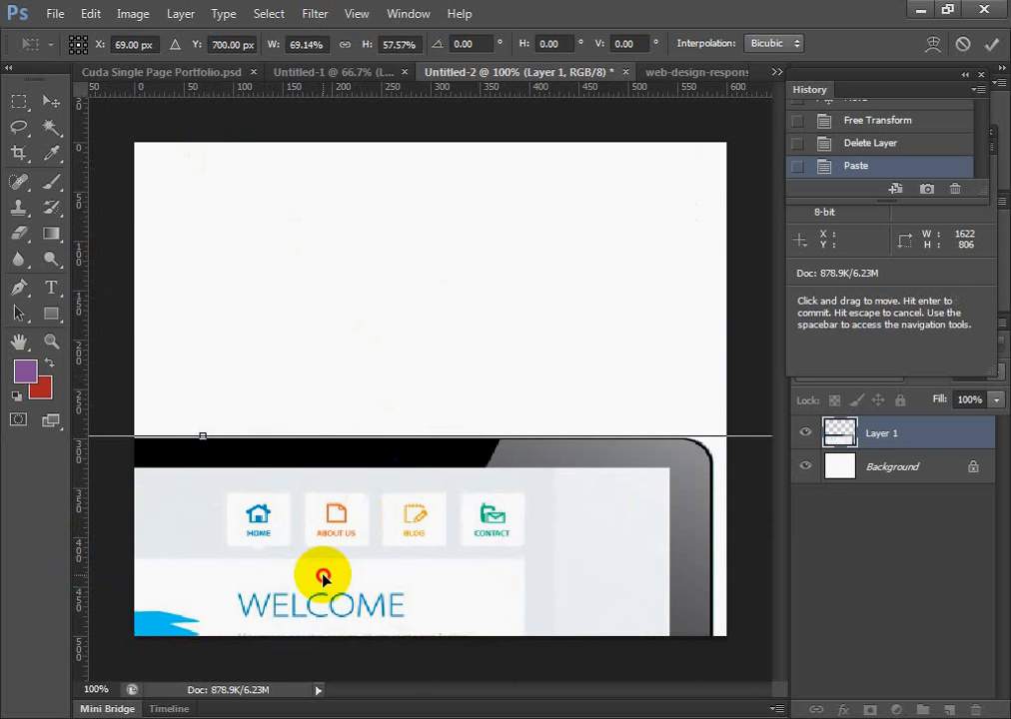
drag(322, 579, 853, 307)
drag(253, 486, 485, 442)
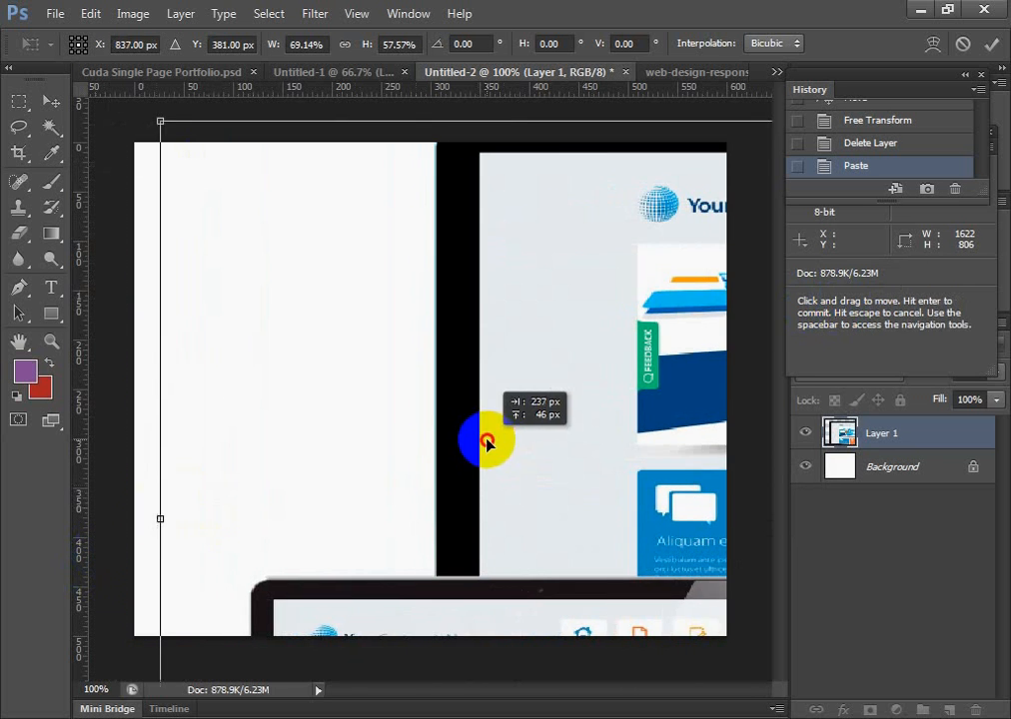
Shrink the picture to about 946 by 452 px and move its right-hand handles onto the canvas
drag(160, 520, 419, 514)
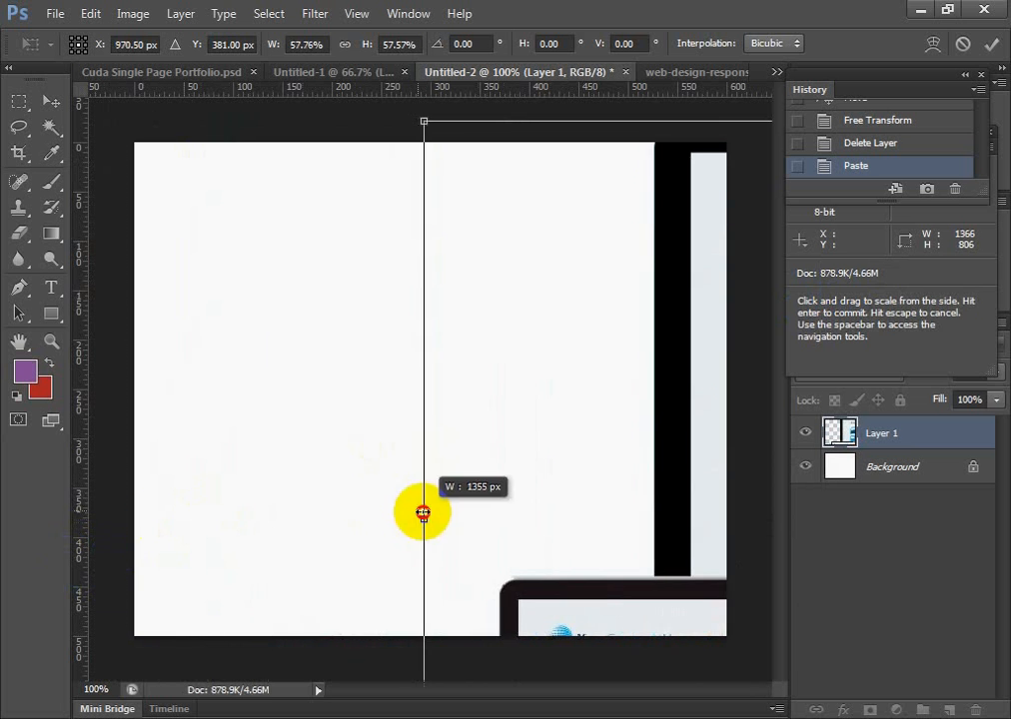
drag(681, 541, 390, 467)
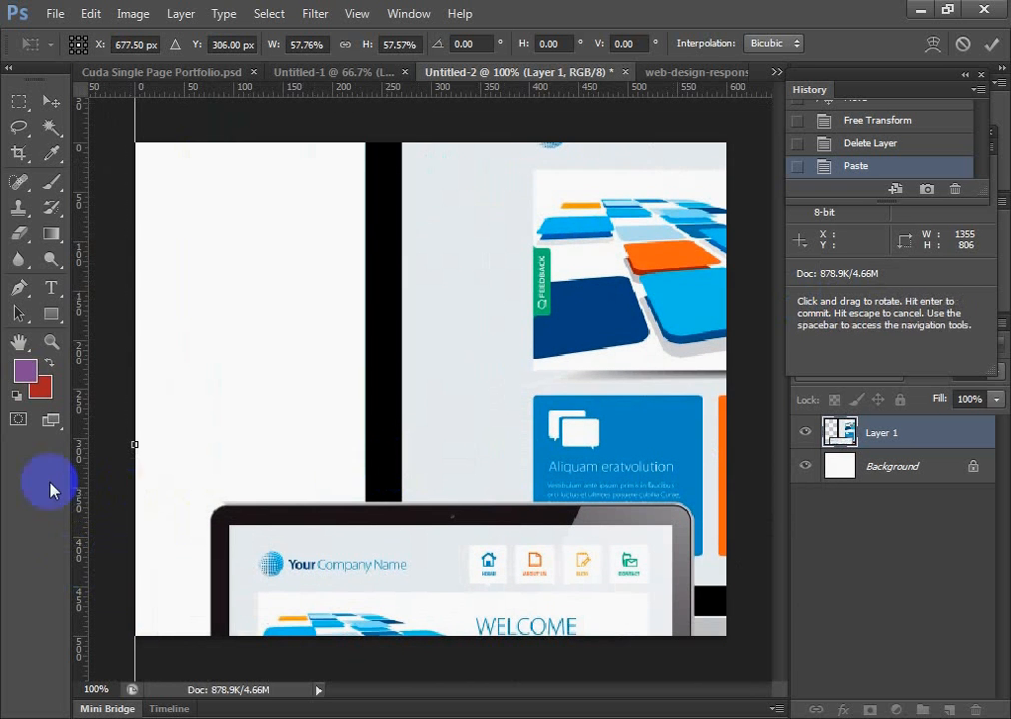
drag(130, 444, 538, 481)
drag(682, 541, 158, 668)
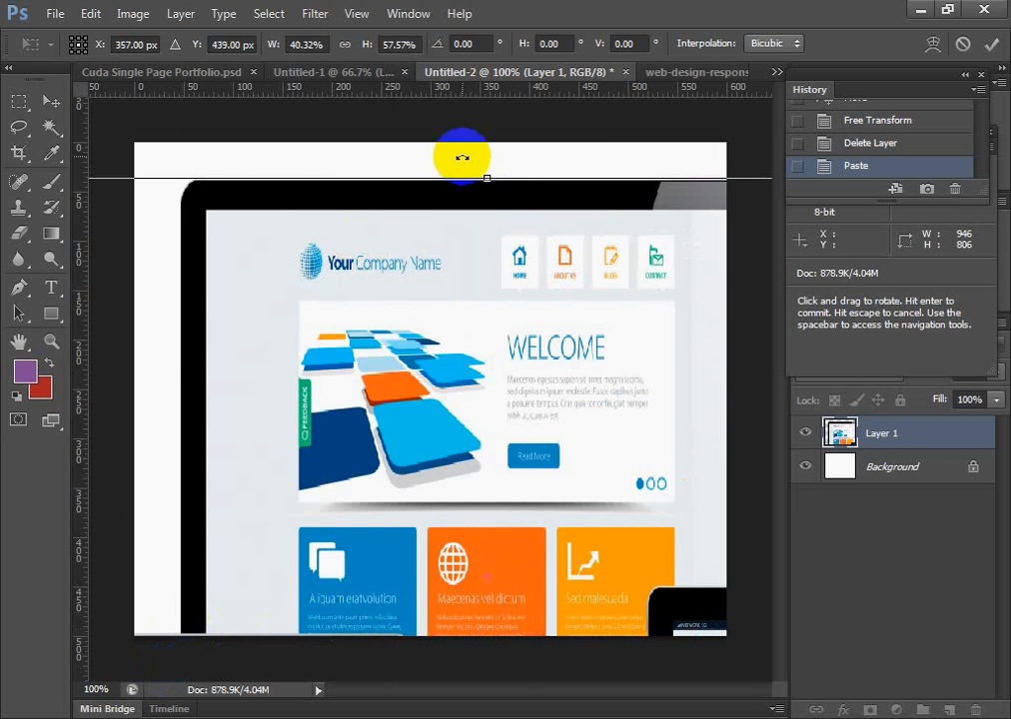
drag(483, 176, 480, 529)
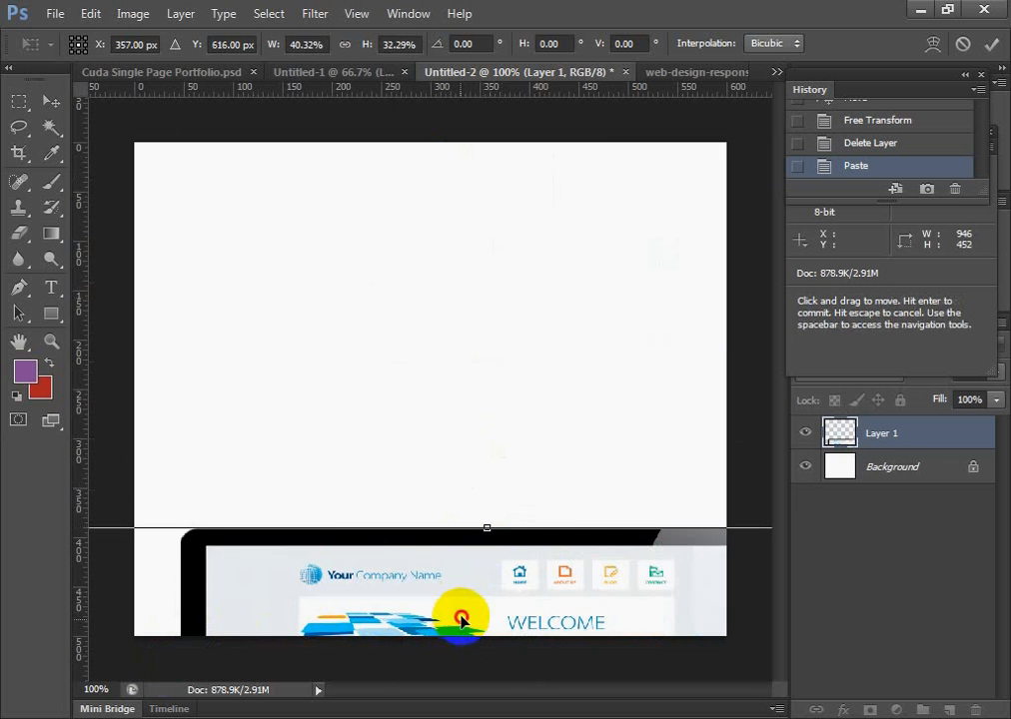
drag(463, 613, 176, 267)
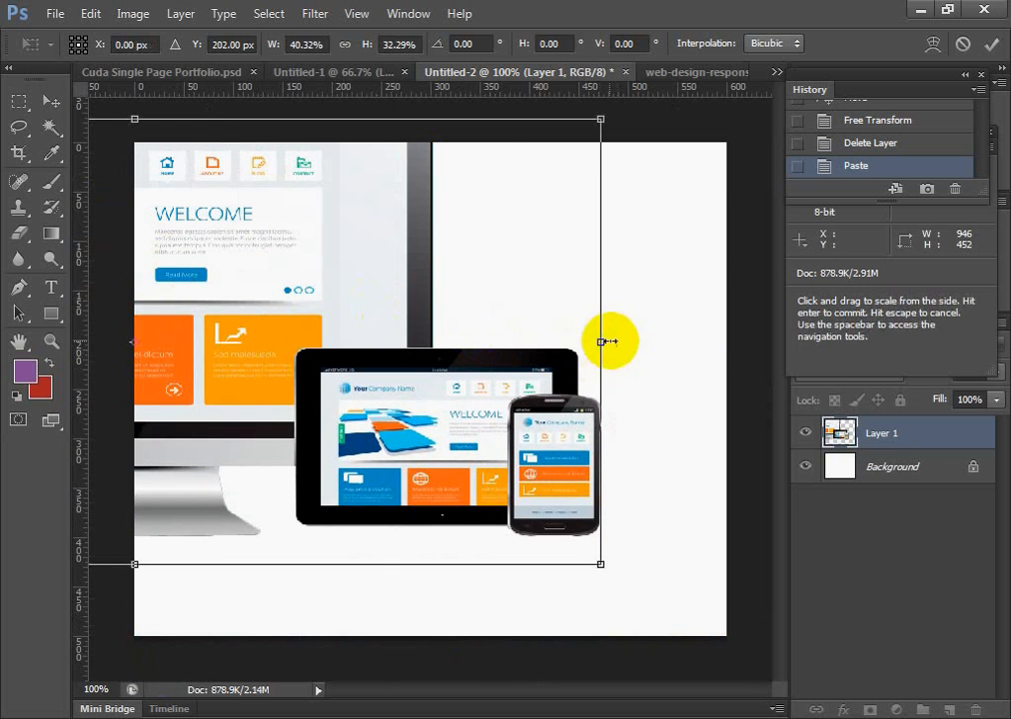
Narrow the picture to about 538 px wide, place it within the canvas, and discard the transform
drag(603, 342, 617, 429)
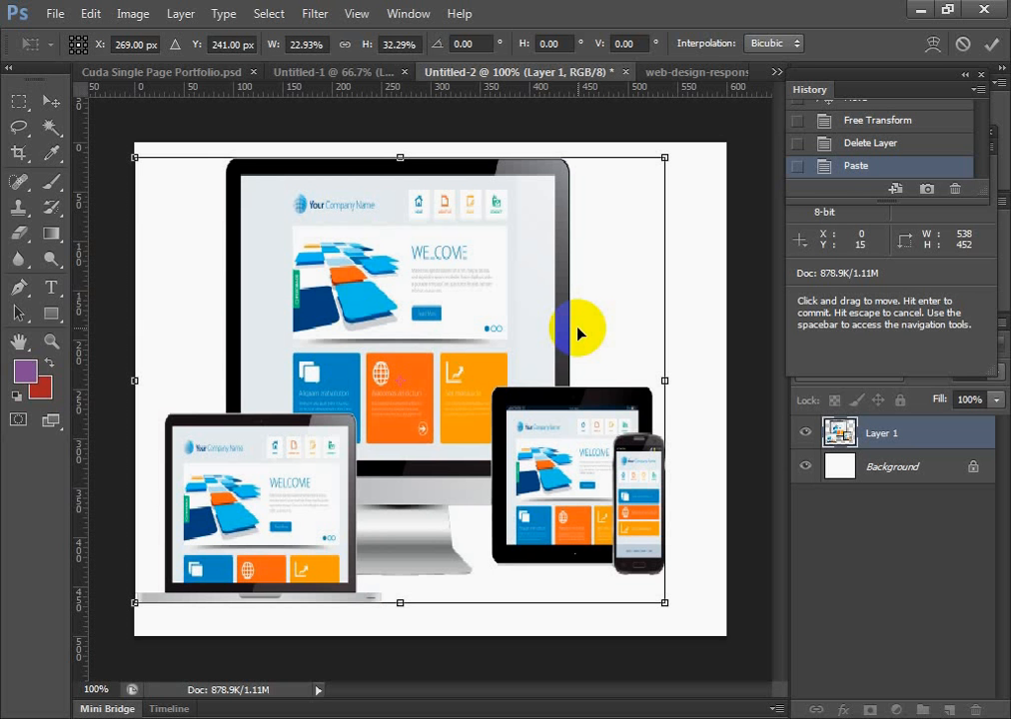
click(50, 104)
click(632, 292)
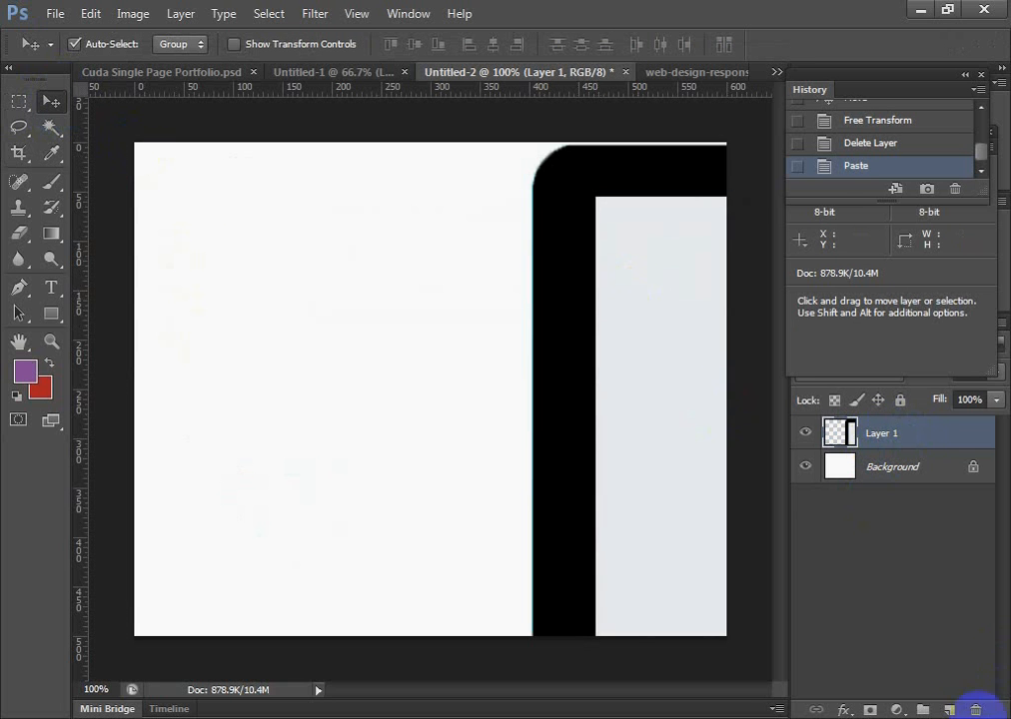
Select Layer 1 and toggle its visibility off and back on
click(914, 441)
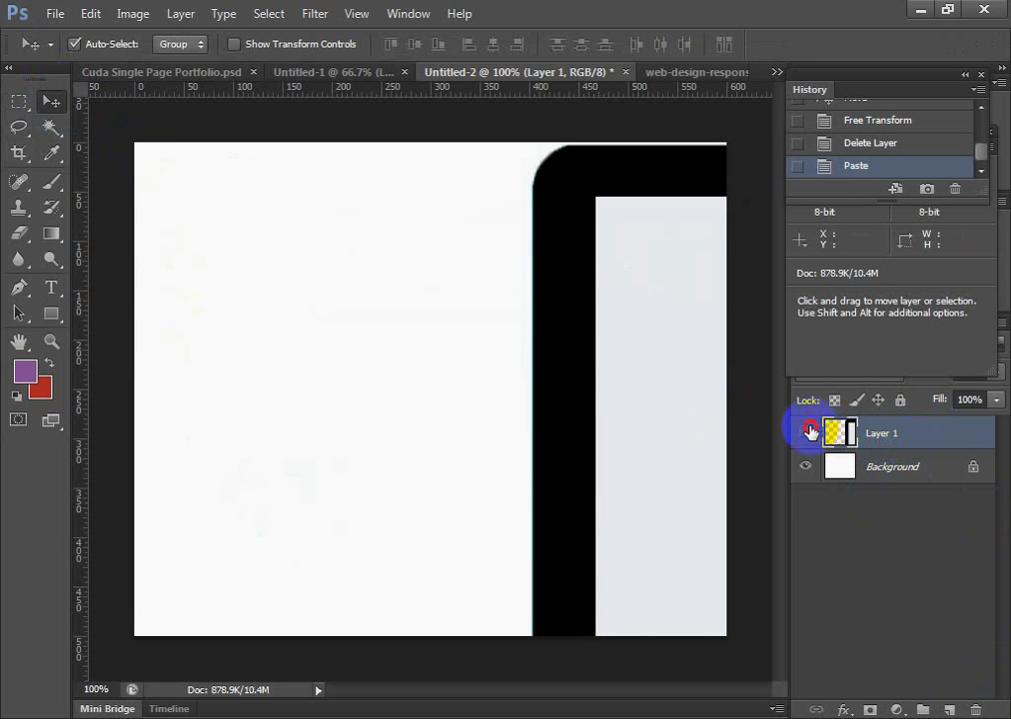
click(809, 430)
click(806, 434)
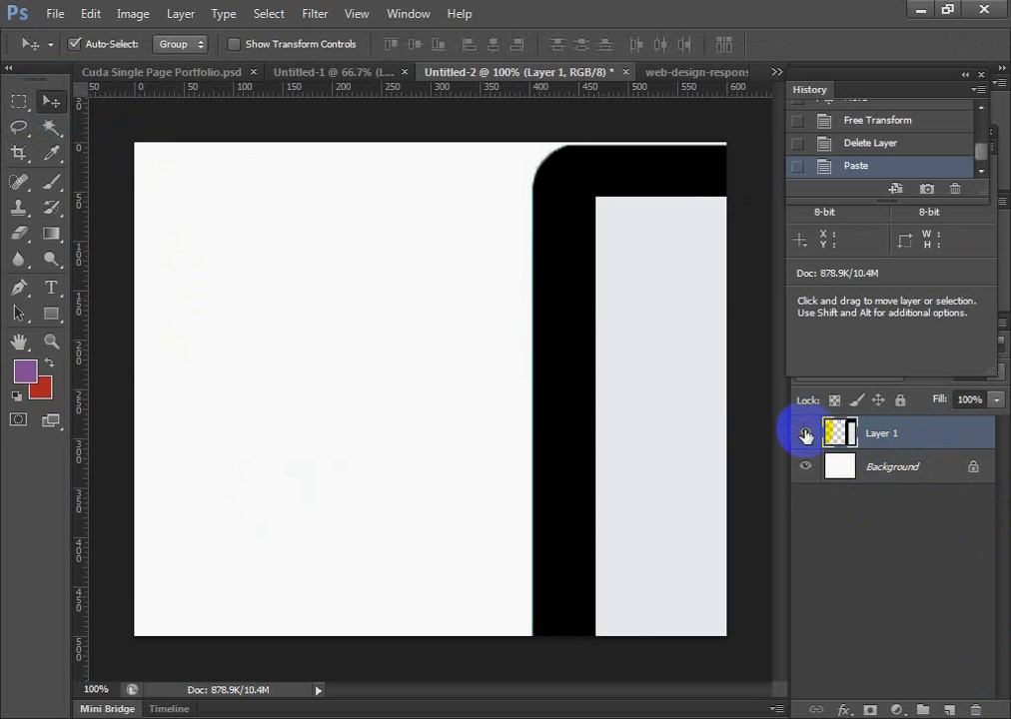
Close Untitled-2, Untitled-1 and web-design-responsive.png without saving their changes
click(586, 74)
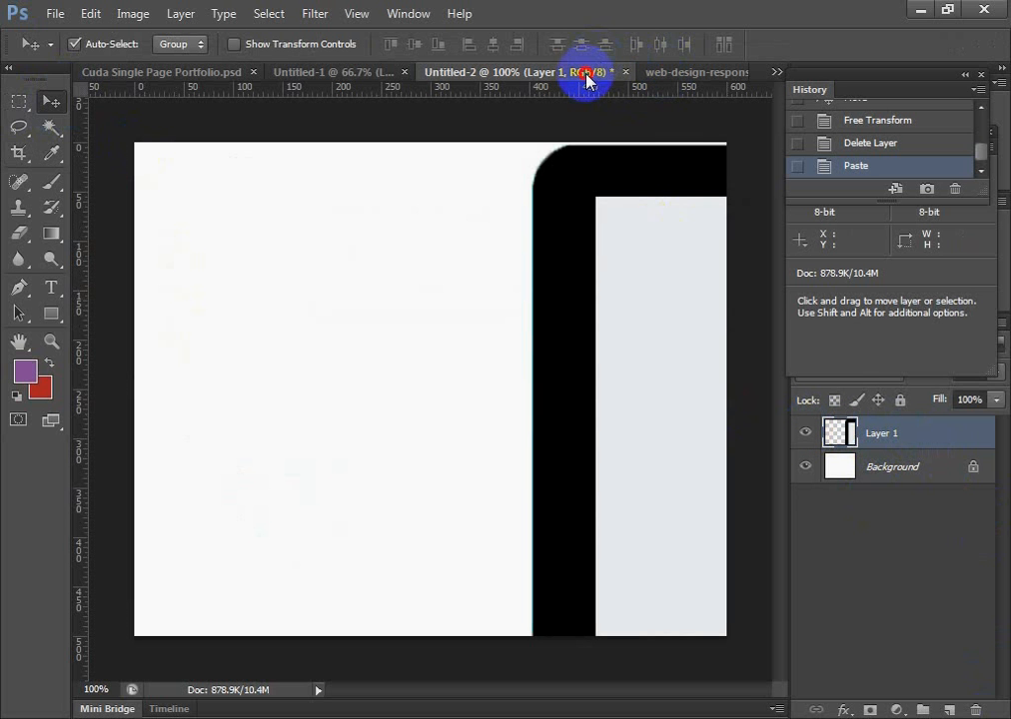
click(625, 72)
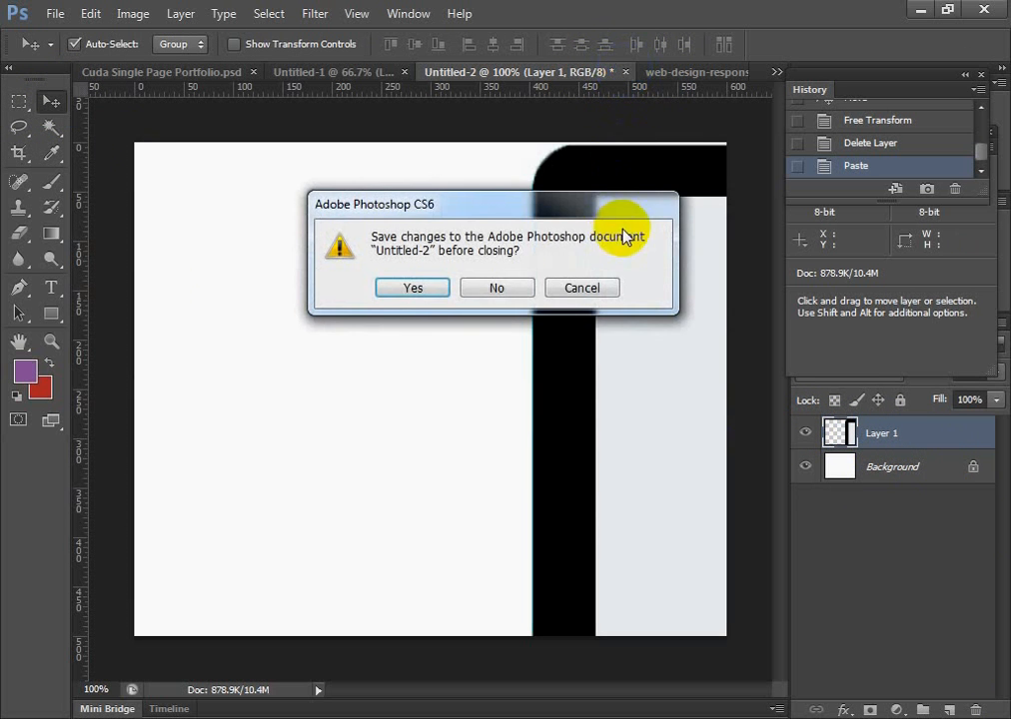
click(490, 288)
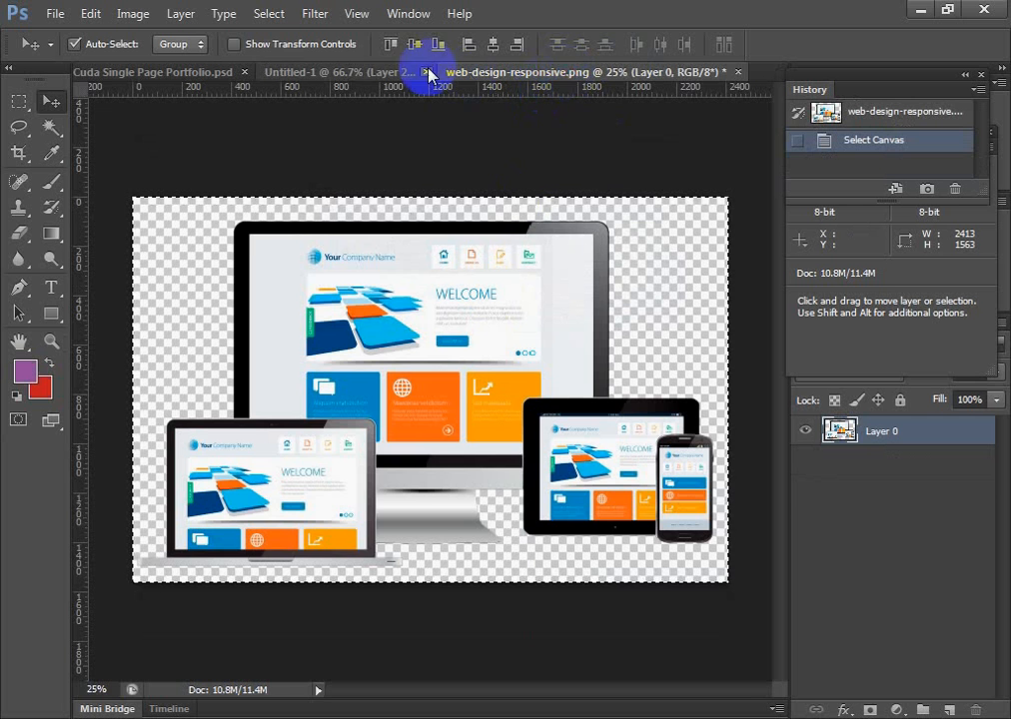
click(364, 74)
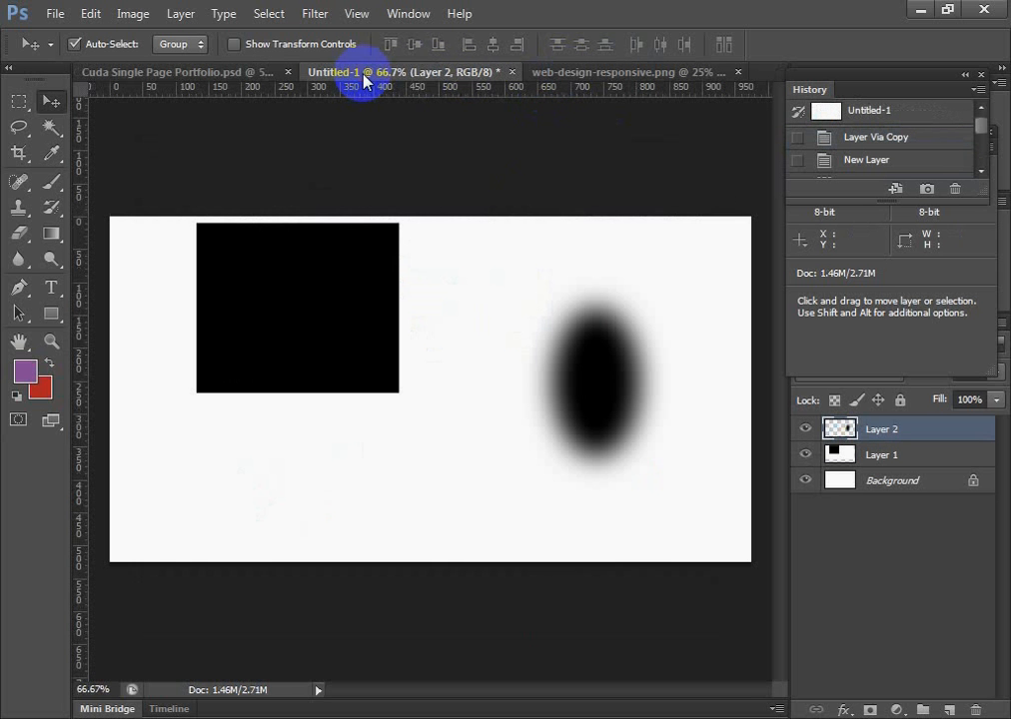
click(512, 73)
click(495, 290)
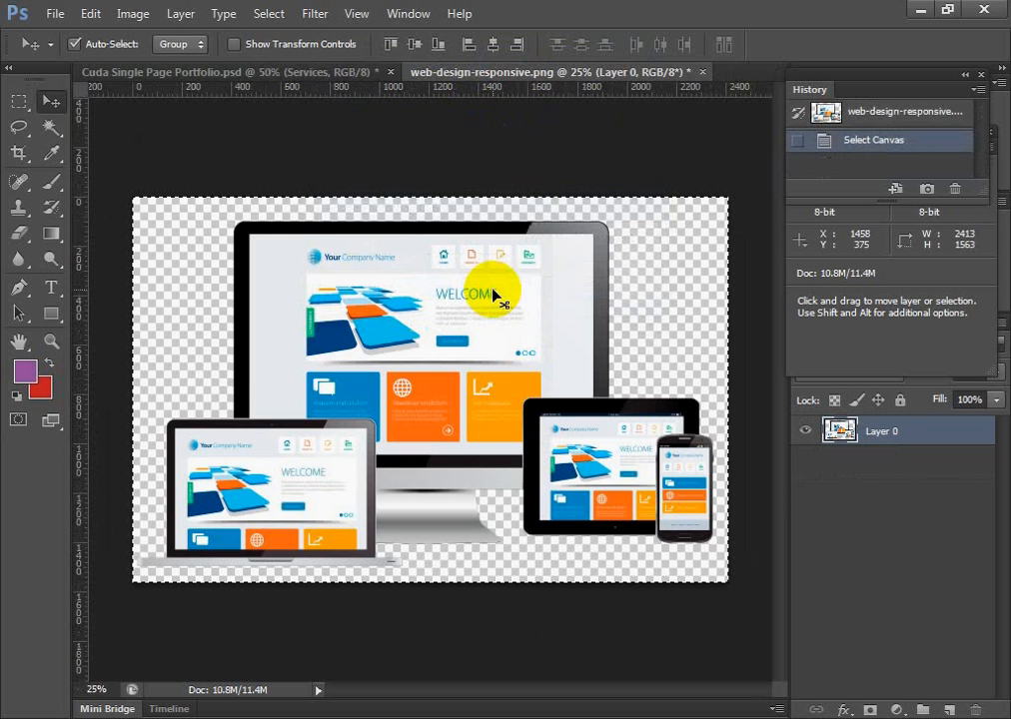
click(702, 72)
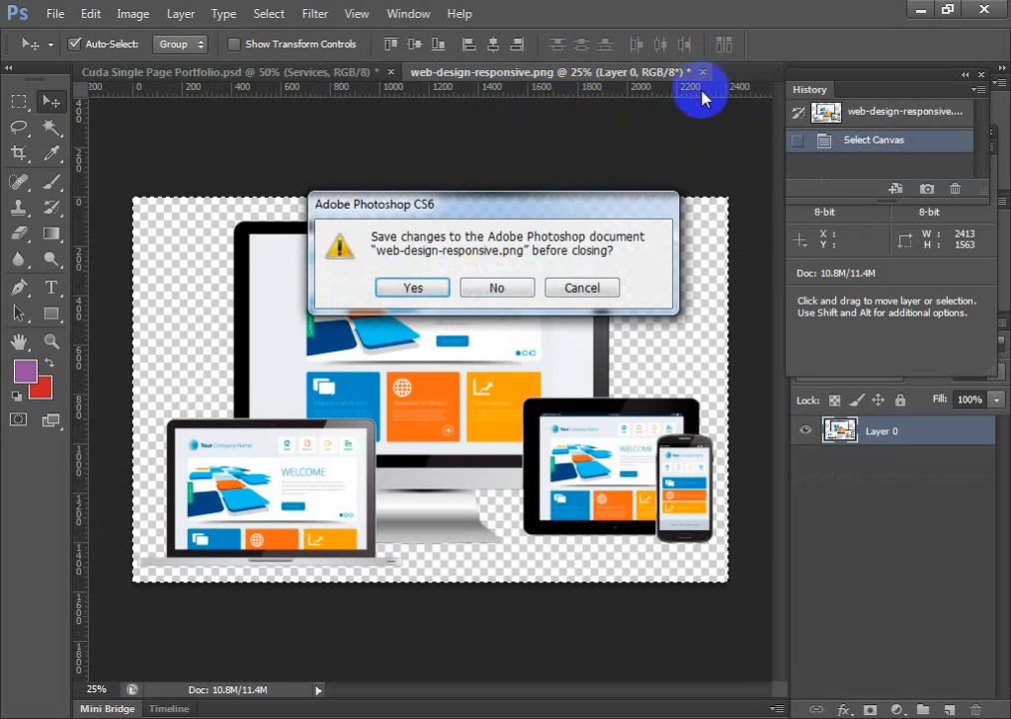
click(483, 287)
Look over the header and services sections of the Cuda Single Page Portfolio design
scroll(660, 579, up, 3)
scroll(655, 590, up, 5)
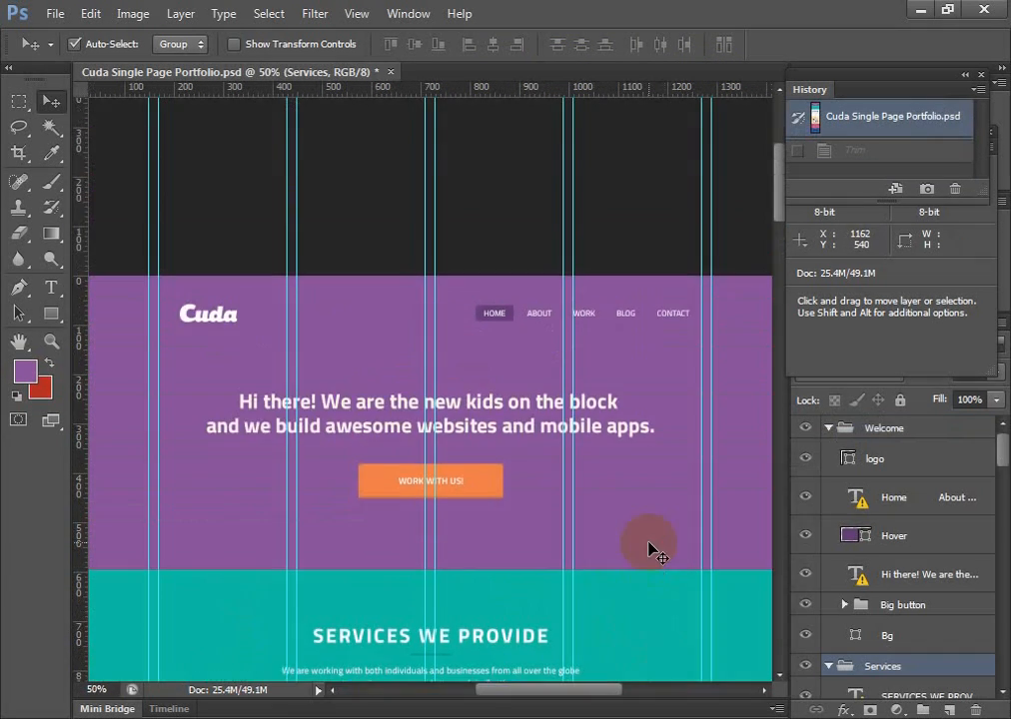
scroll(638, 544, down, 6)
scroll(649, 570, down, 3)
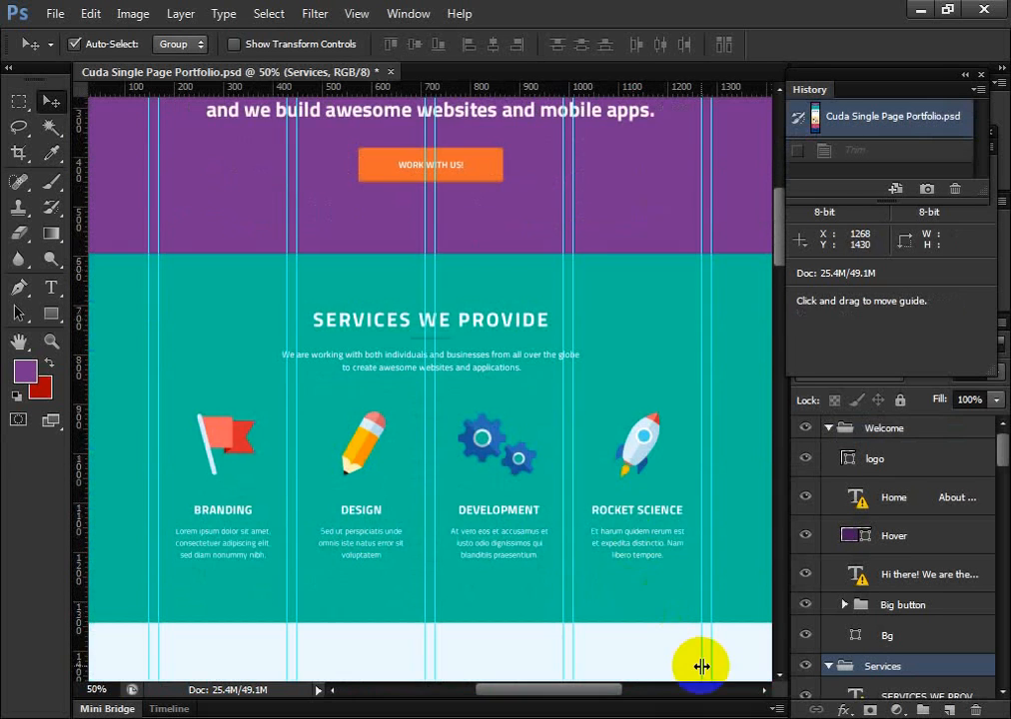
drag(598, 689, 631, 690)
scroll(600, 699, up, 4)
scroll(659, 550, up, 4)
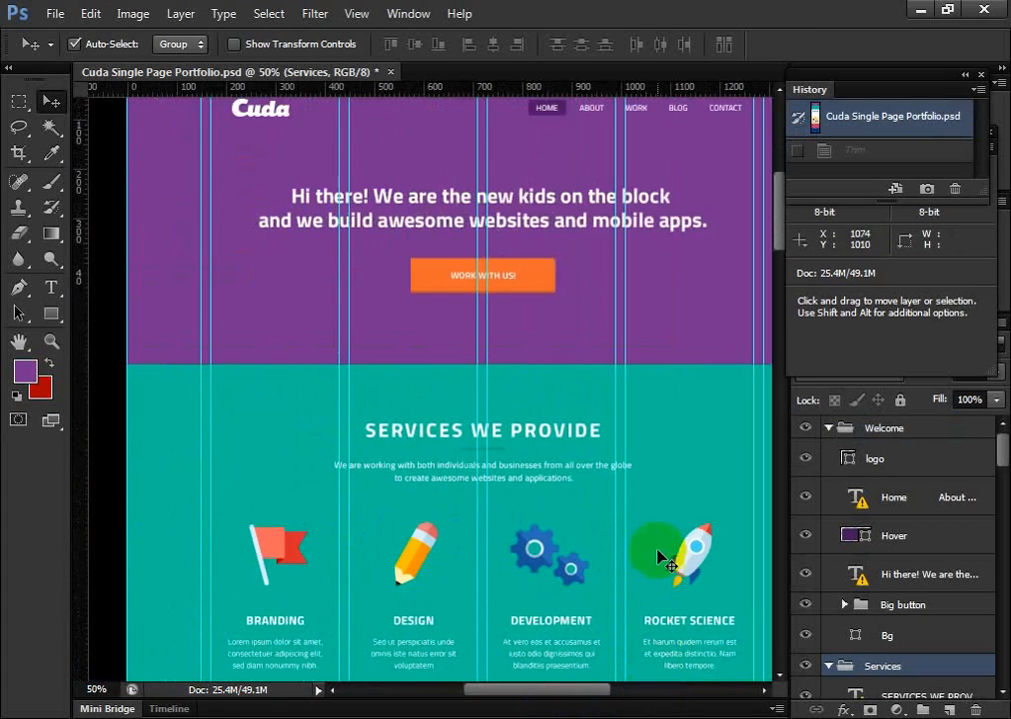
scroll(660, 547, down, 2)
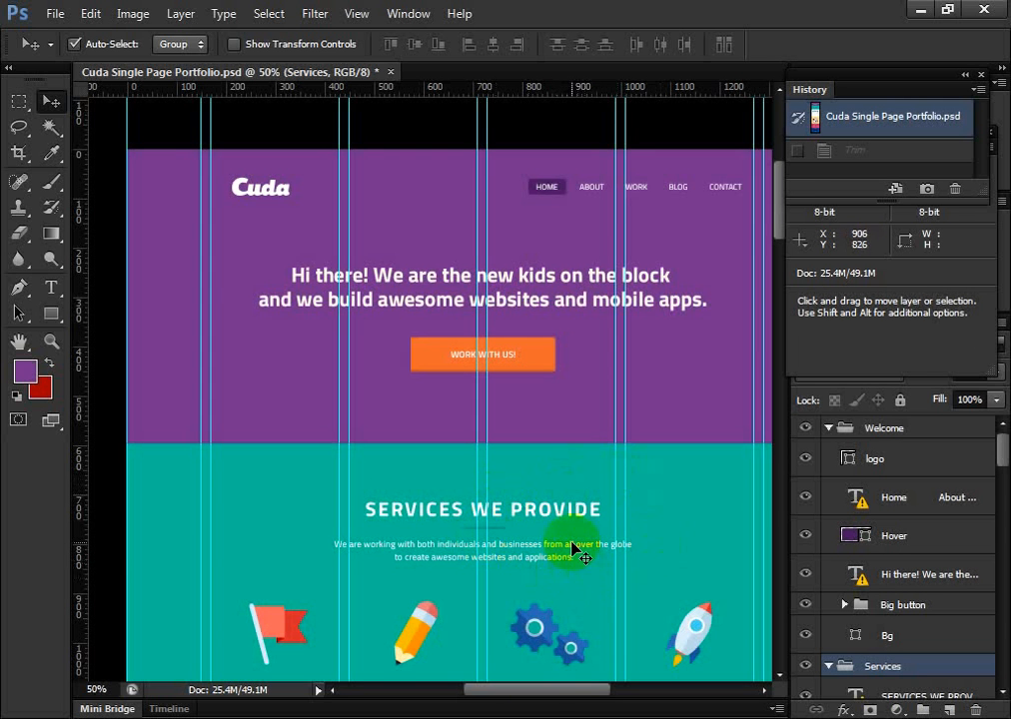
drag(533, 689, 548, 709)
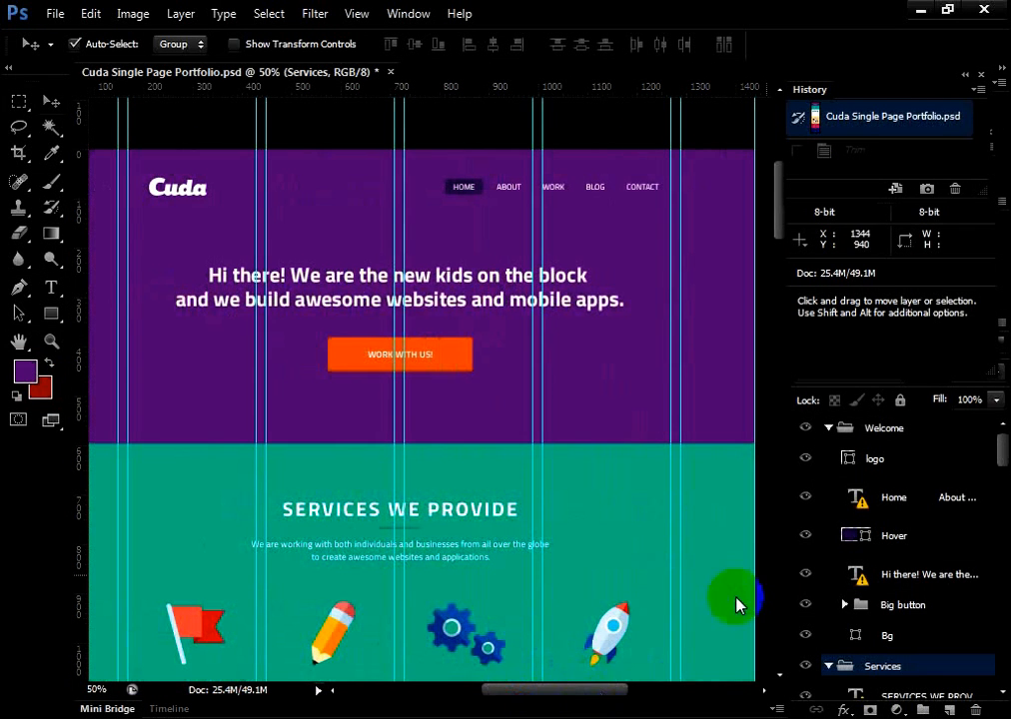
Look over the whole Cuda page design, from the header down to the contact form and footer and back
mouse_move(1002, 440)
mouse_down()
mouse_move(999, 487)
mouse_move(1002, 440)
mouse_up()
mouse_move(600, 697)
mouse_down()
mouse_move(561, 699)
mouse_move(600, 703)
mouse_up()
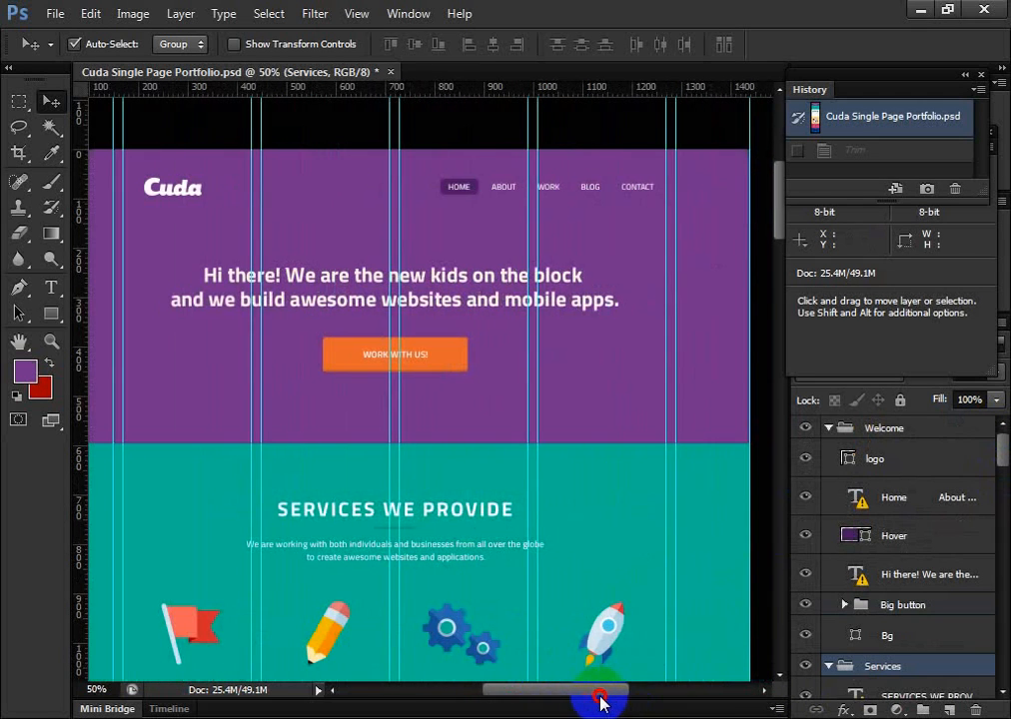
scroll(575, 533, down, 5)
scroll(599, 638, down, 10)
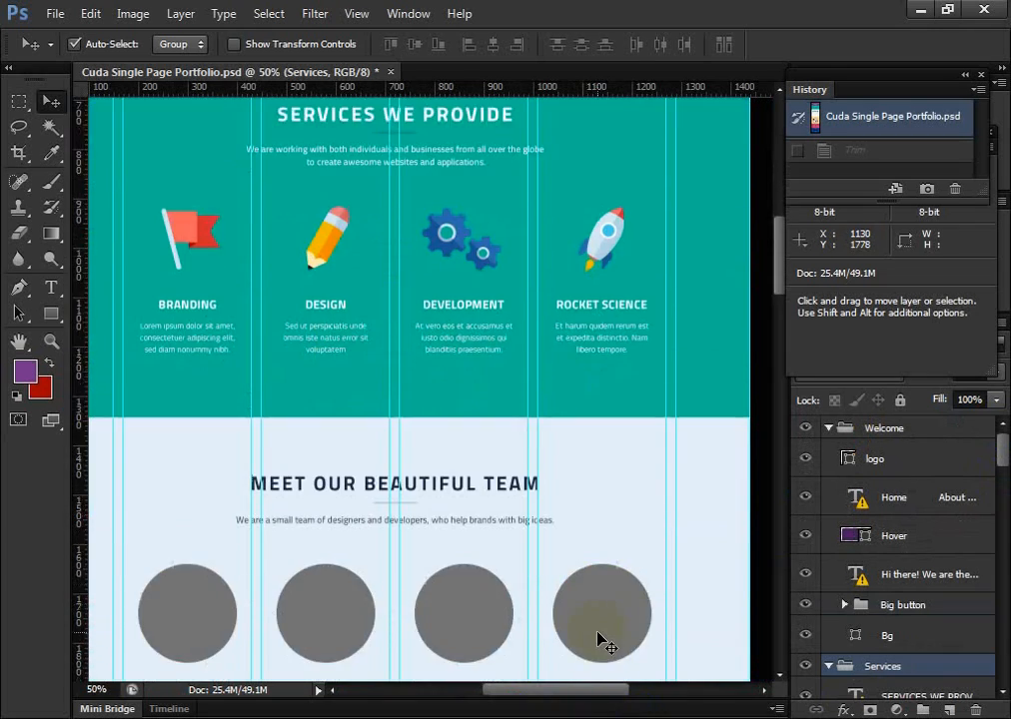
scroll(600, 640, down, 10)
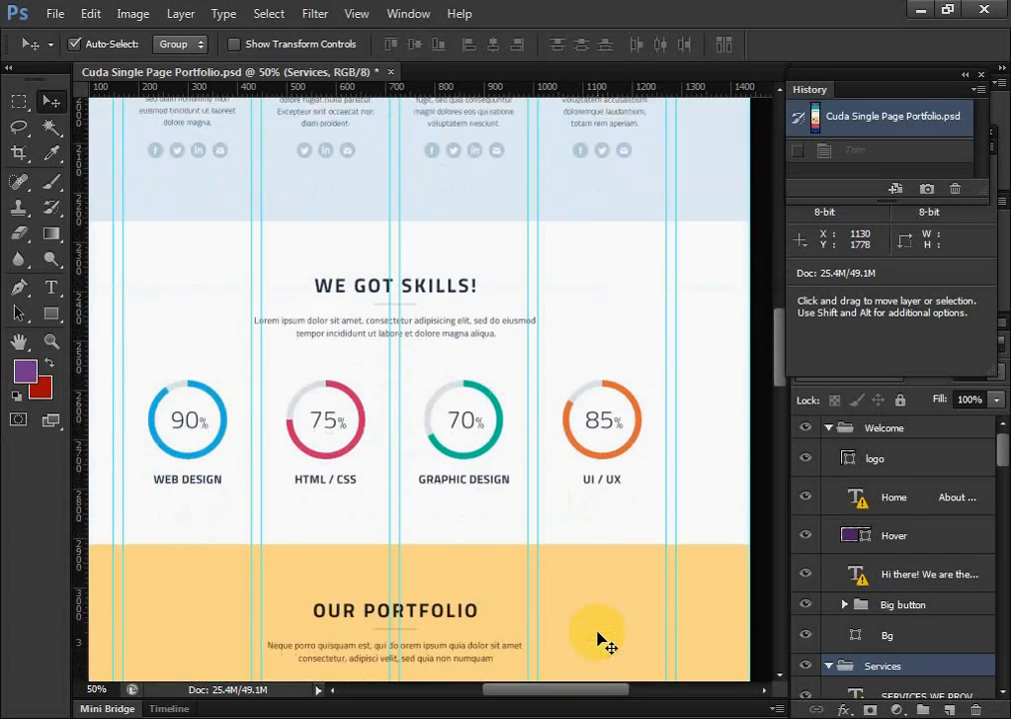
scroll(601, 641, down, 10)
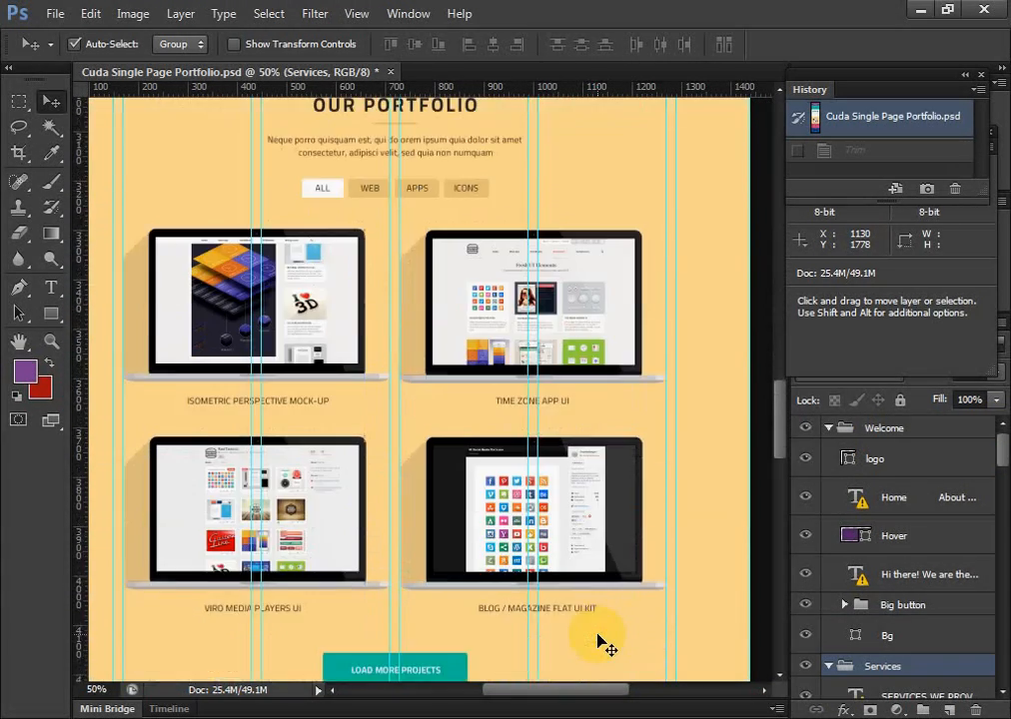
scroll(601, 640, down, 10)
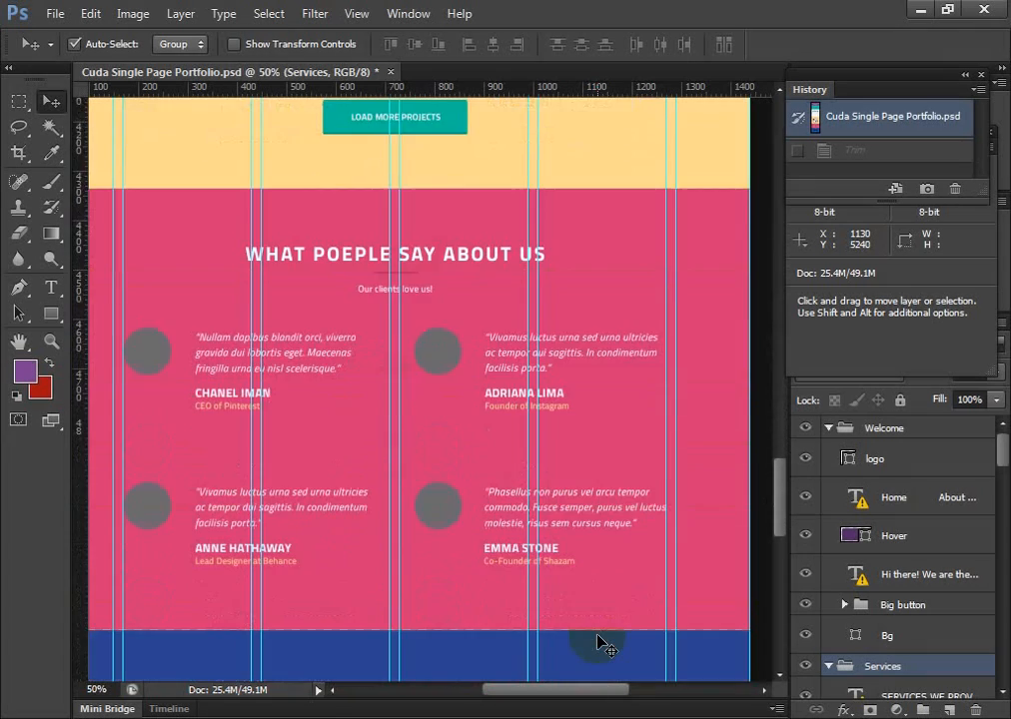
scroll(601, 641, down, 5)
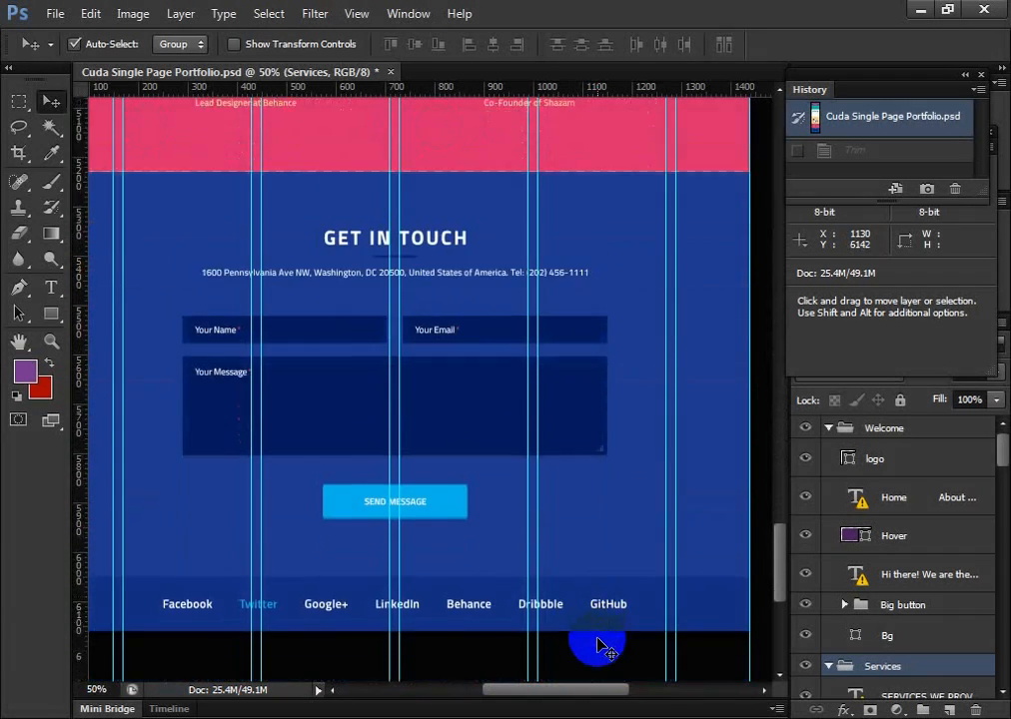
scroll(601, 645, up, 6)
scroll(600, 641, up, 10)
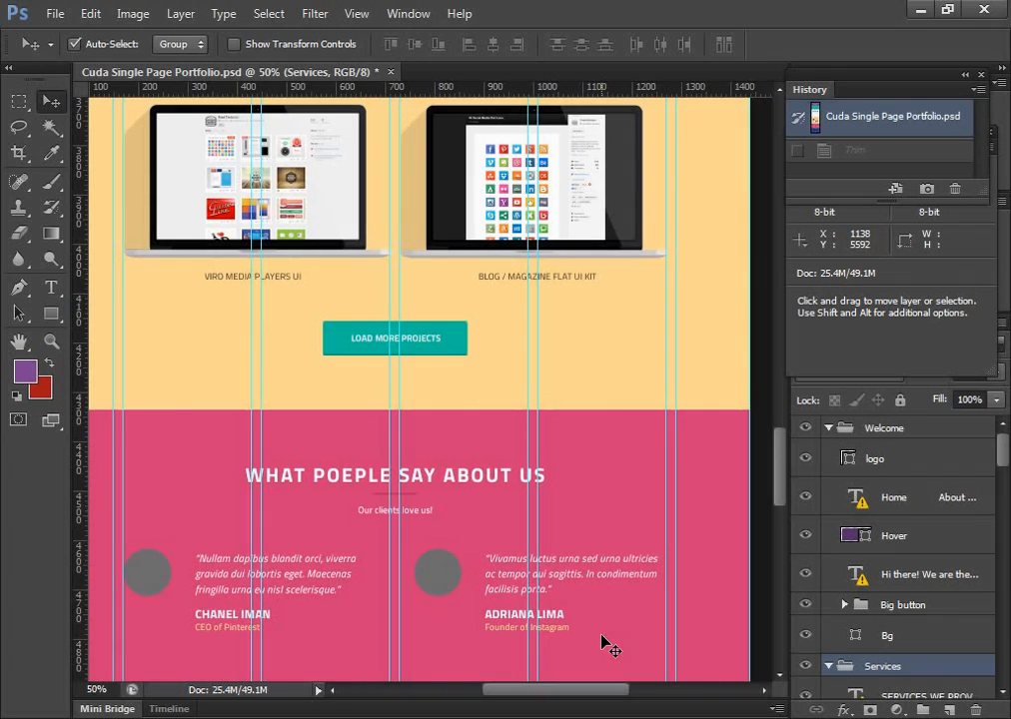
scroll(592, 571, up, 9)
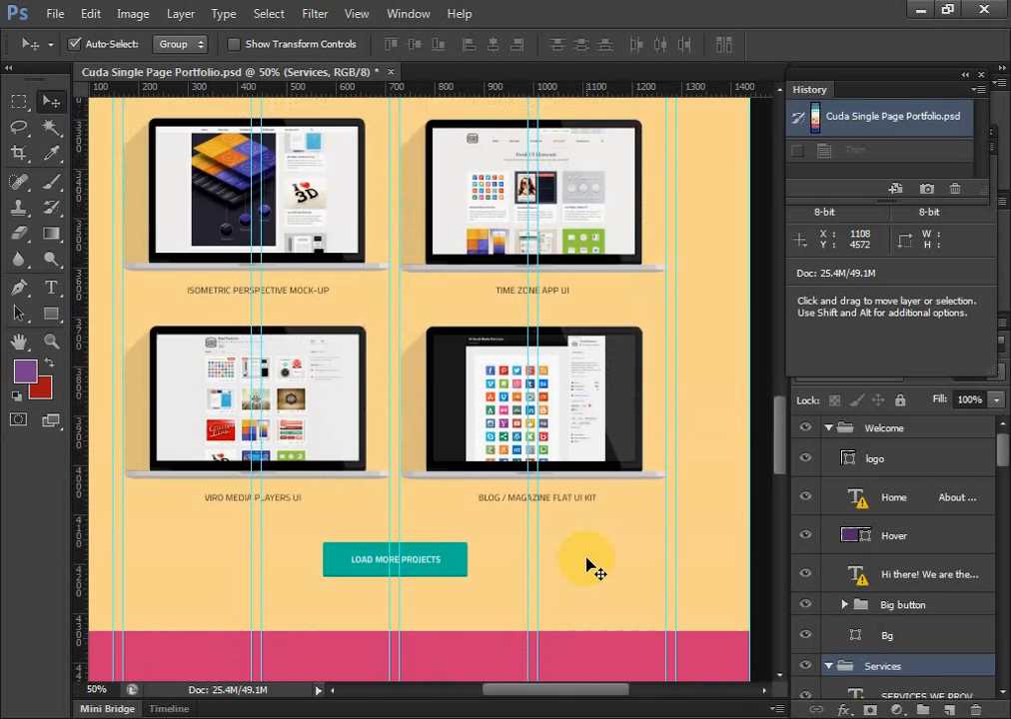
scroll(591, 570, up, 14)
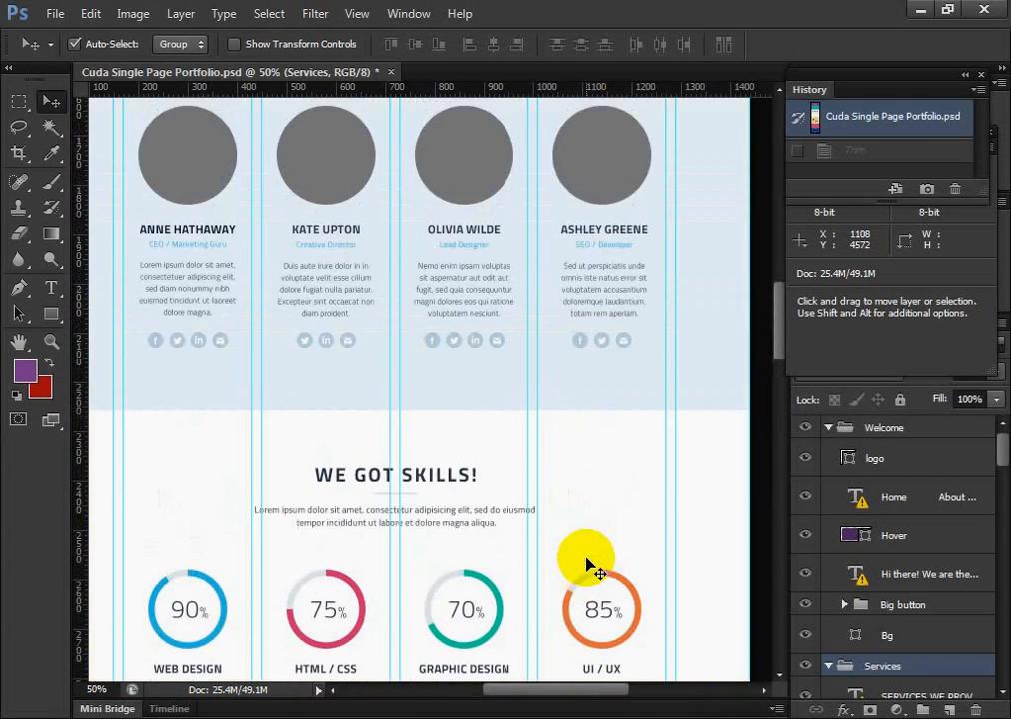
scroll(589, 565, up, 10)
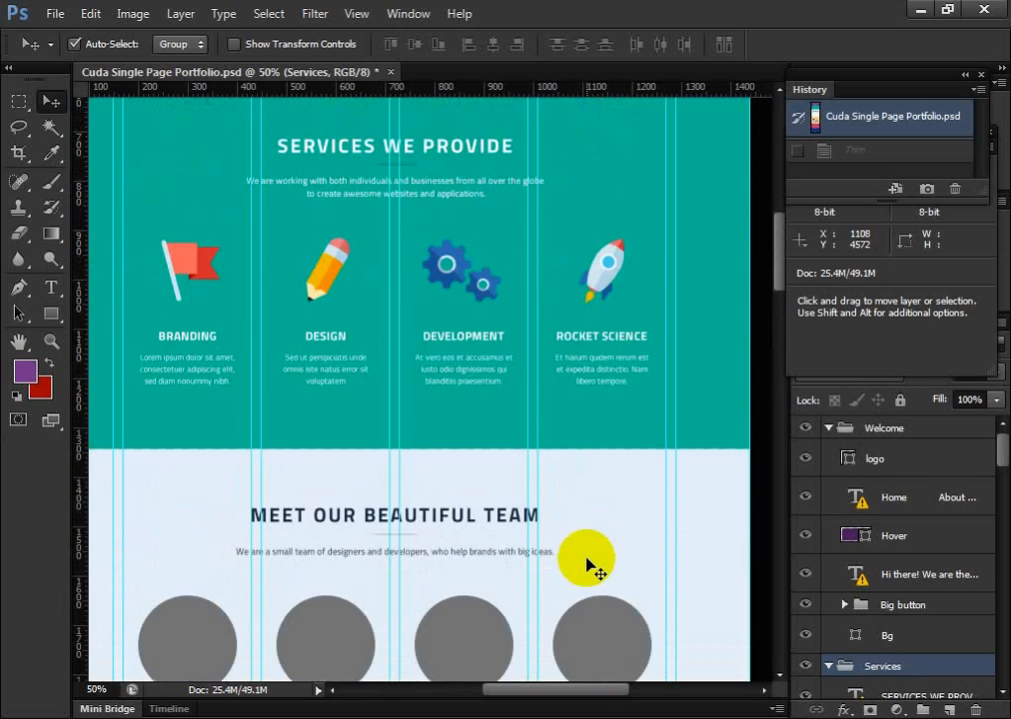
scroll(590, 566, up, 6)
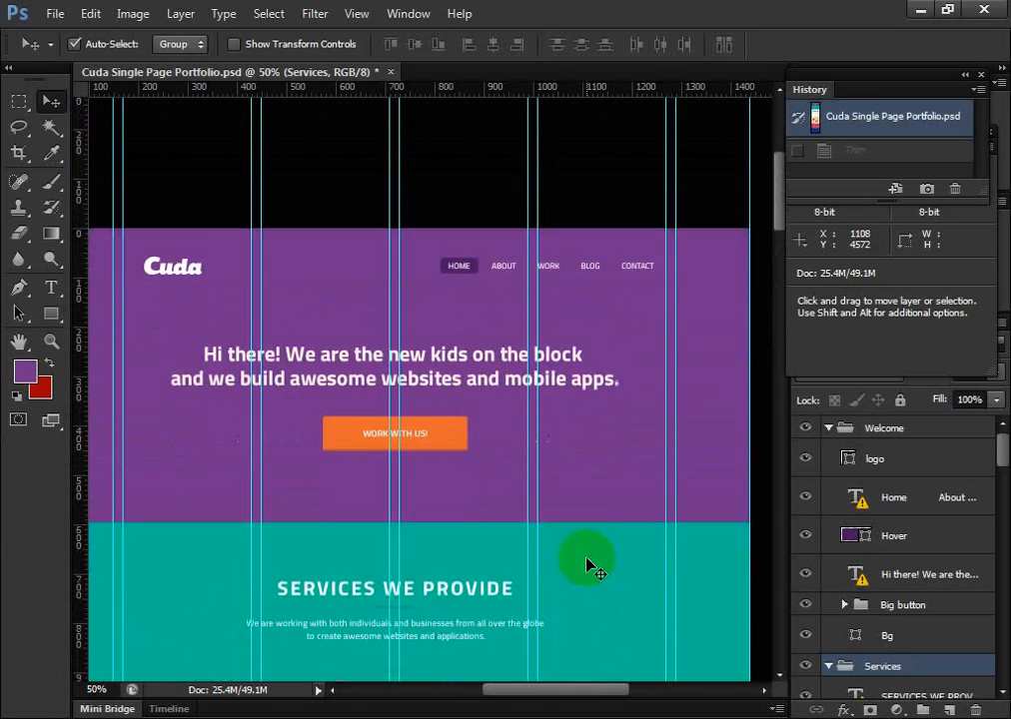
scroll(589, 565, down, 3)
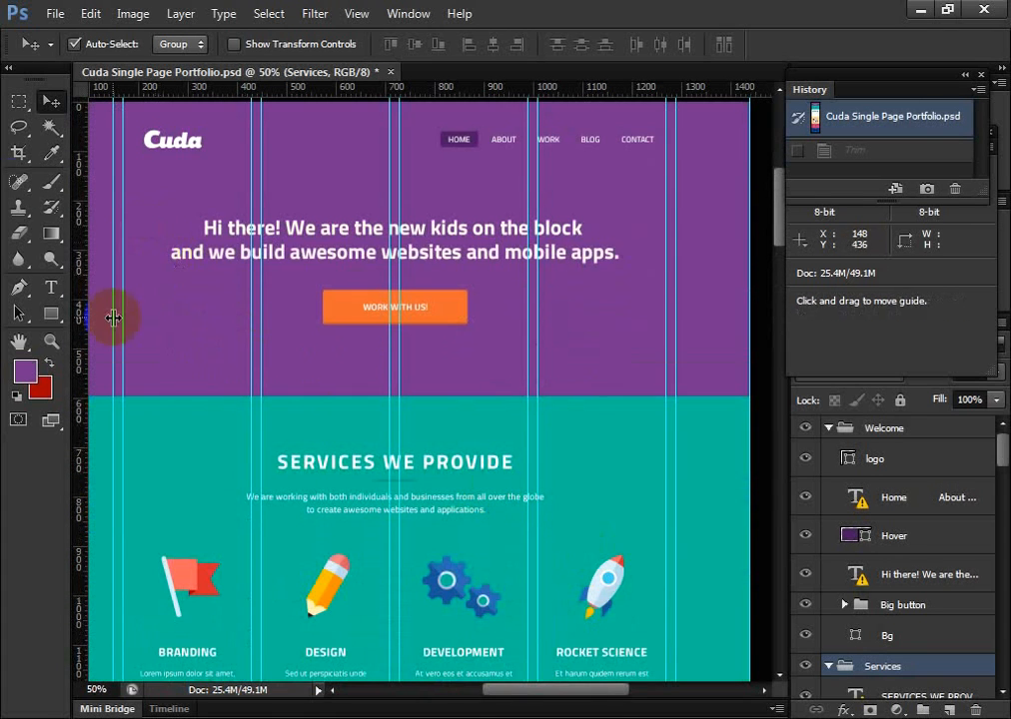
Measure the Services section's width and height between the outer guides with a rectangular marquee
click(20, 101)
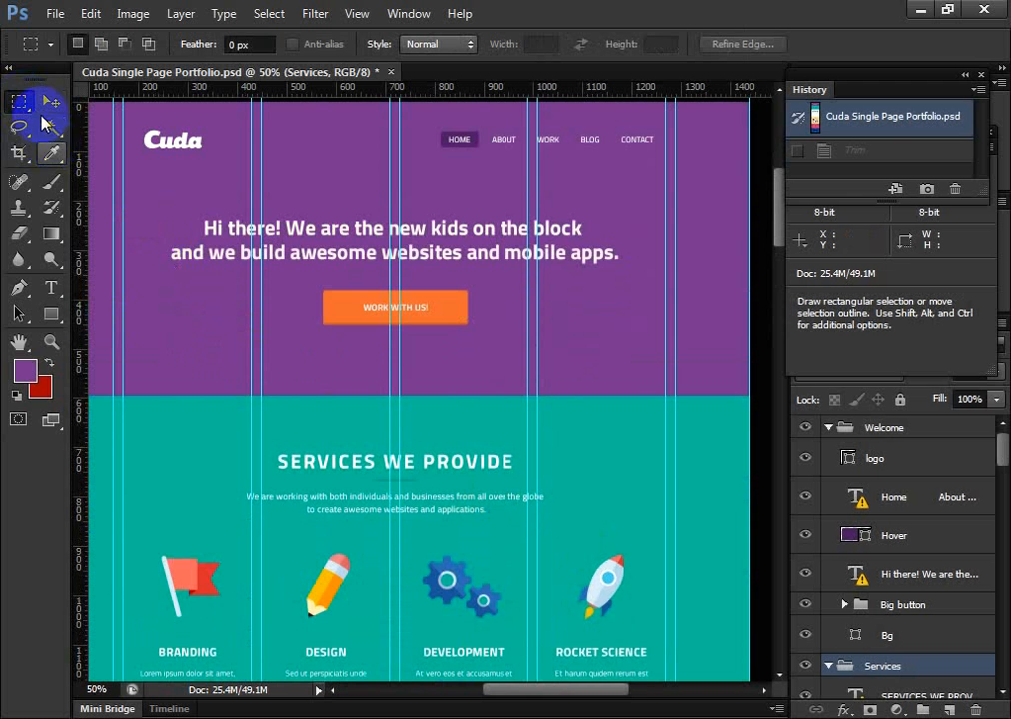
scroll(203, 248, up, 1)
scroll(208, 288, down, 3)
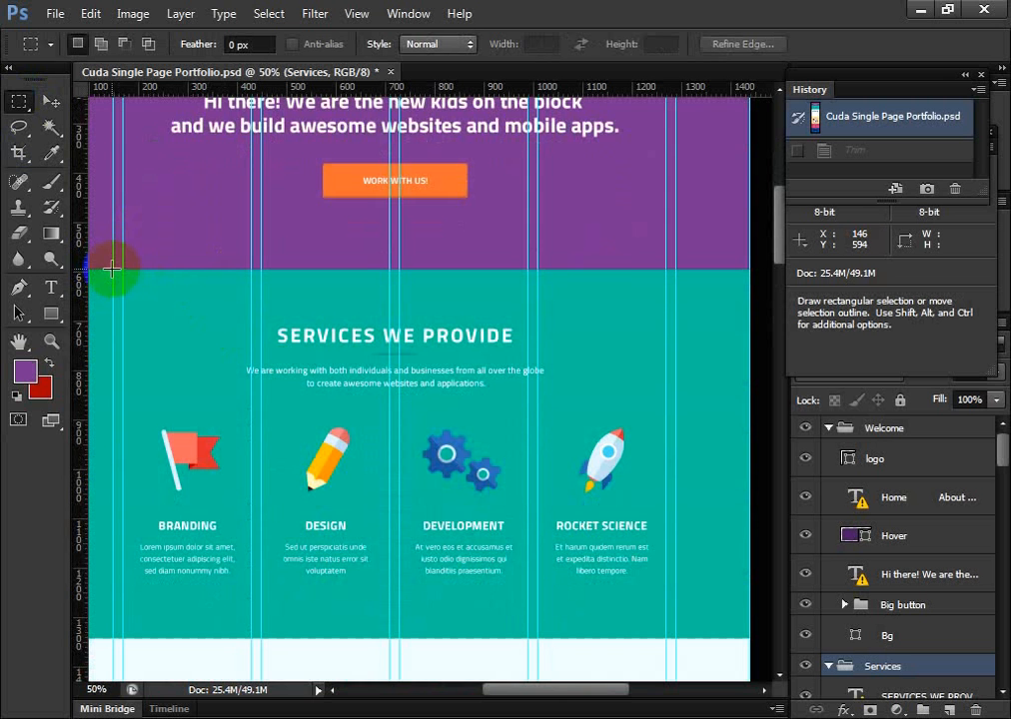
drag(112, 269, 673, 631)
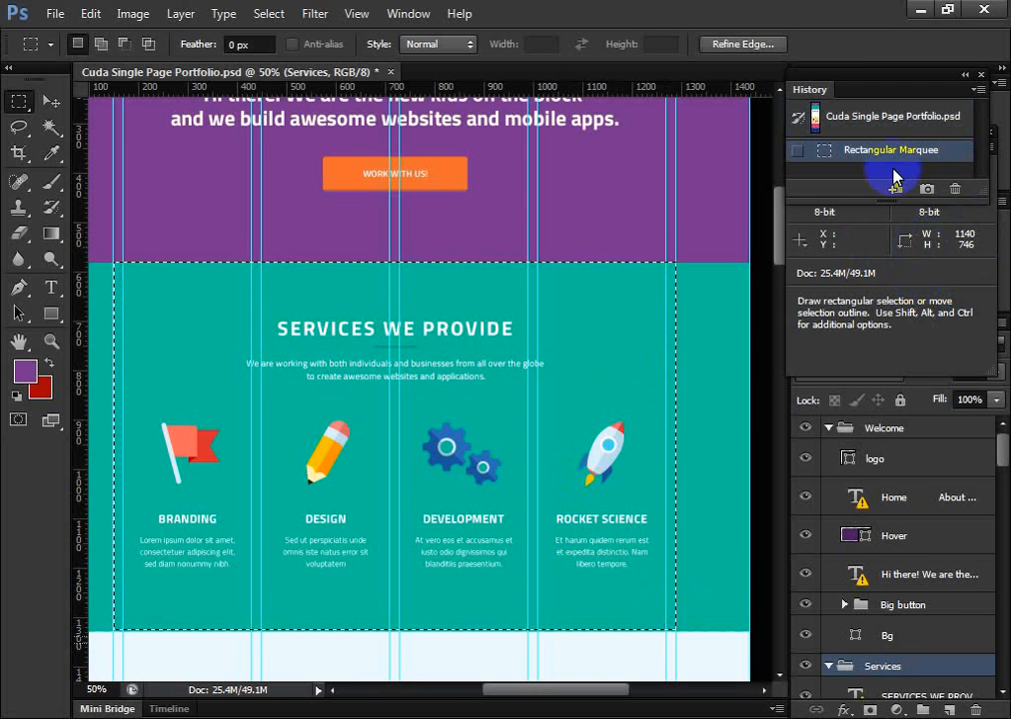
Measure the space beneath the MEET OUR BEAUTIFUL TEAM heading with rectangular marquees
scroll(535, 428, down, 3)
scroll(537, 446, down, 5)
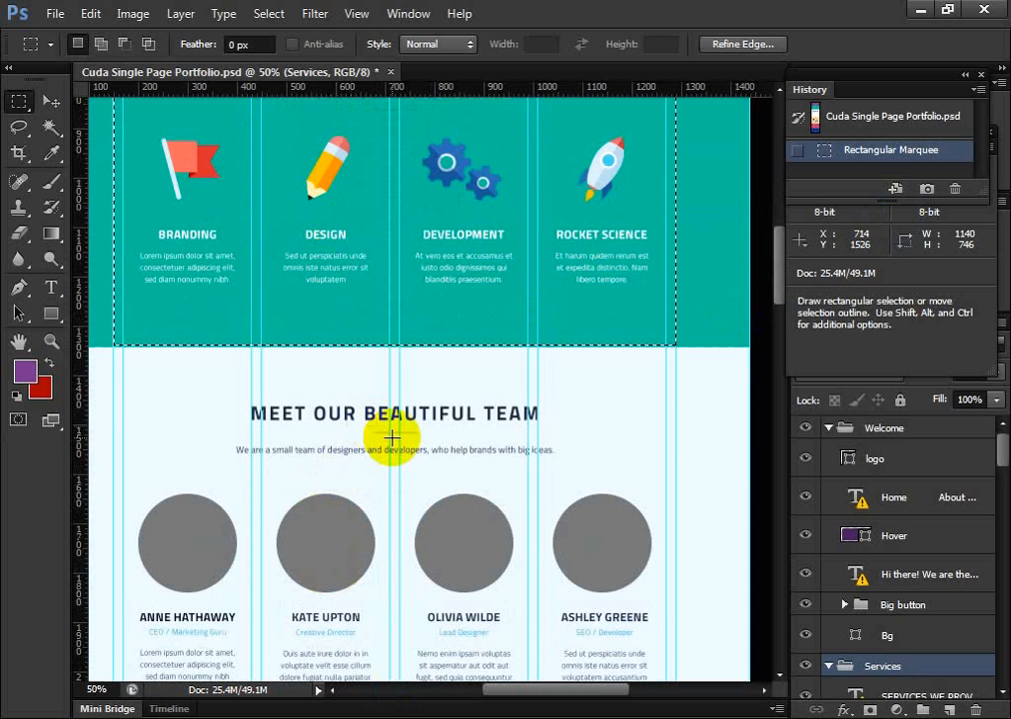
scroll(378, 472, up, 1)
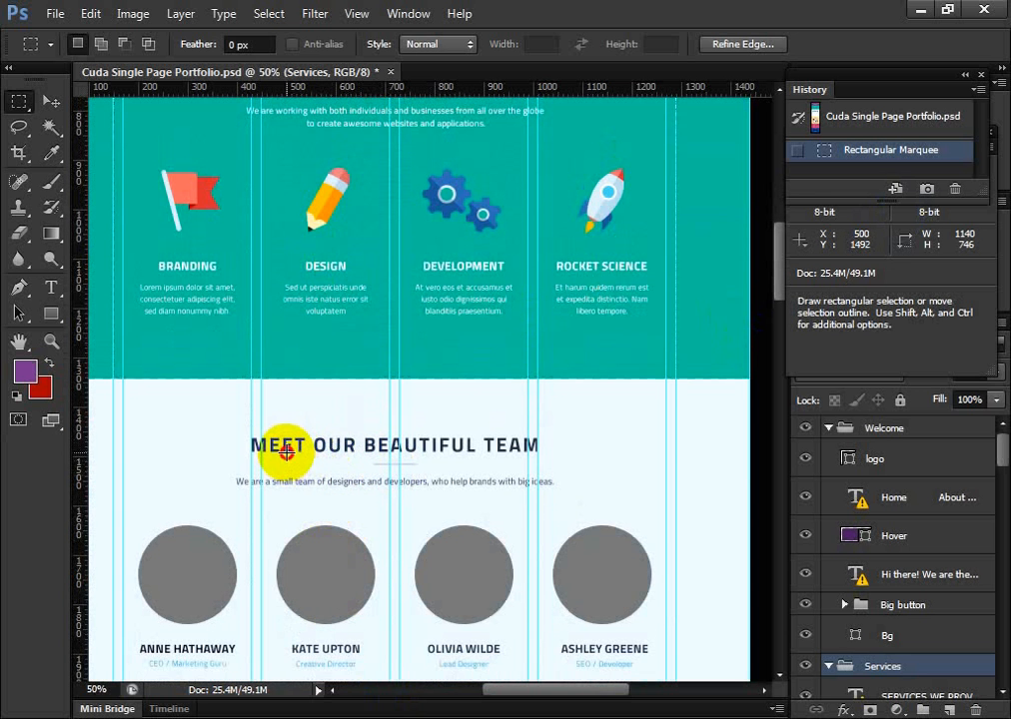
drag(286, 452, 312, 455)
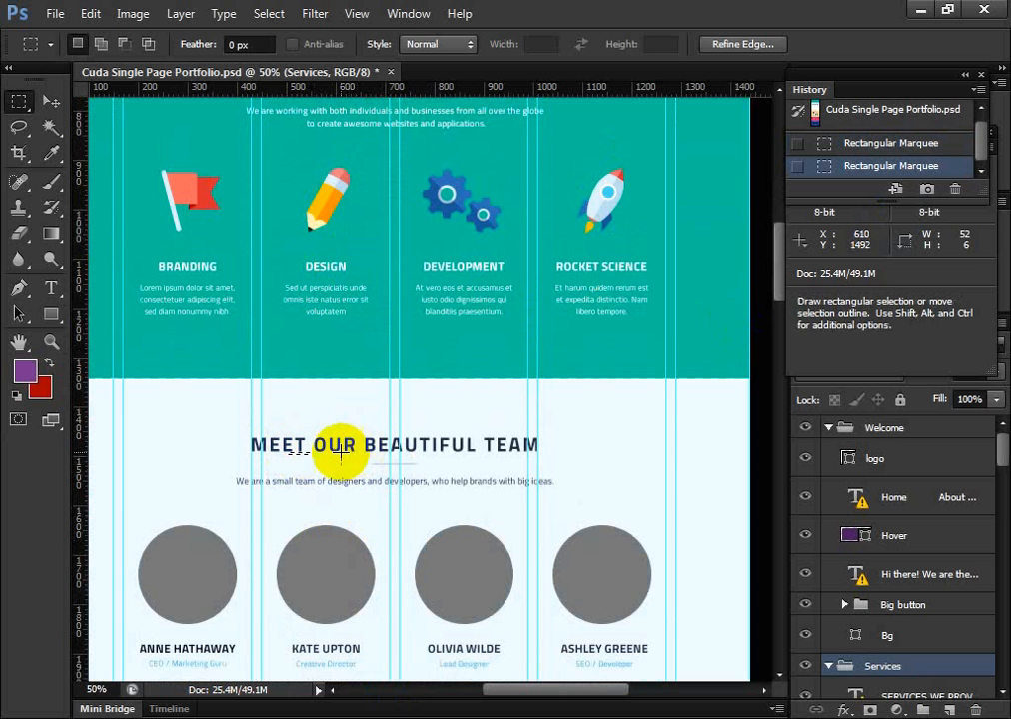
drag(384, 459, 437, 461)
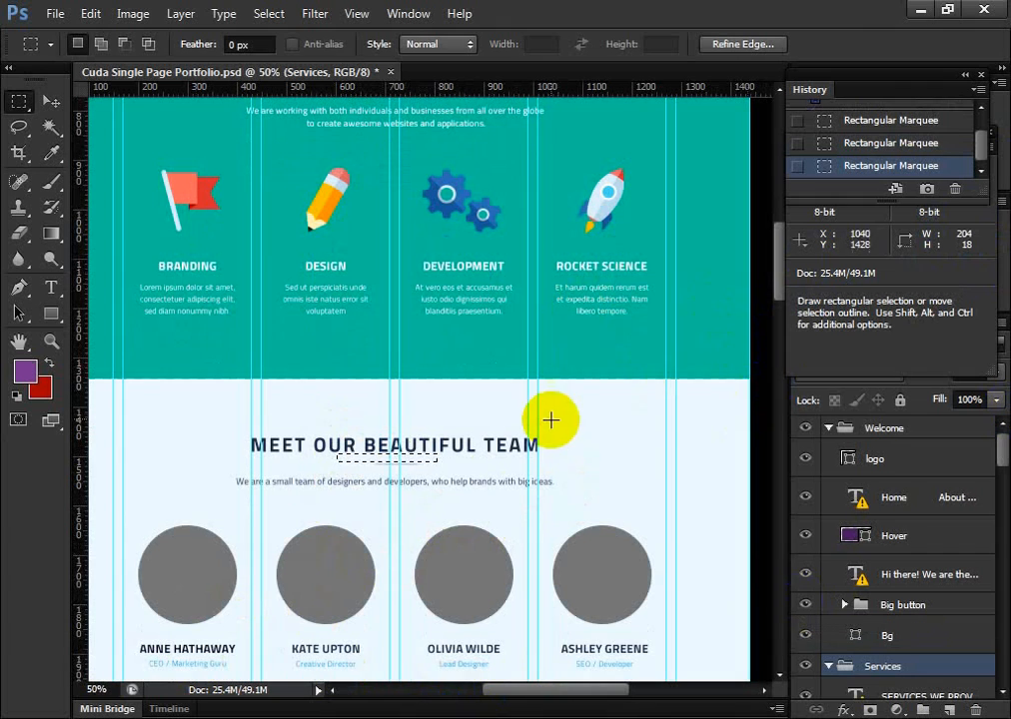
Measure the vertical gap between the team section's tagline and the portrait circles with a rectangular marquee
scroll(549, 418, down, 2)
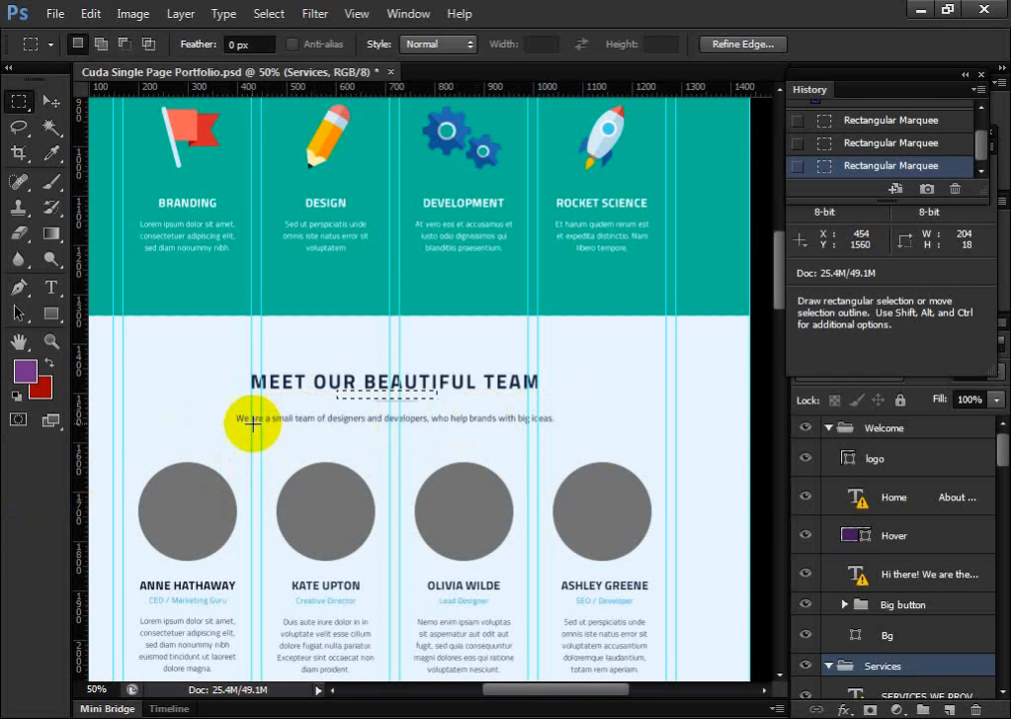
drag(237, 423, 348, 449)
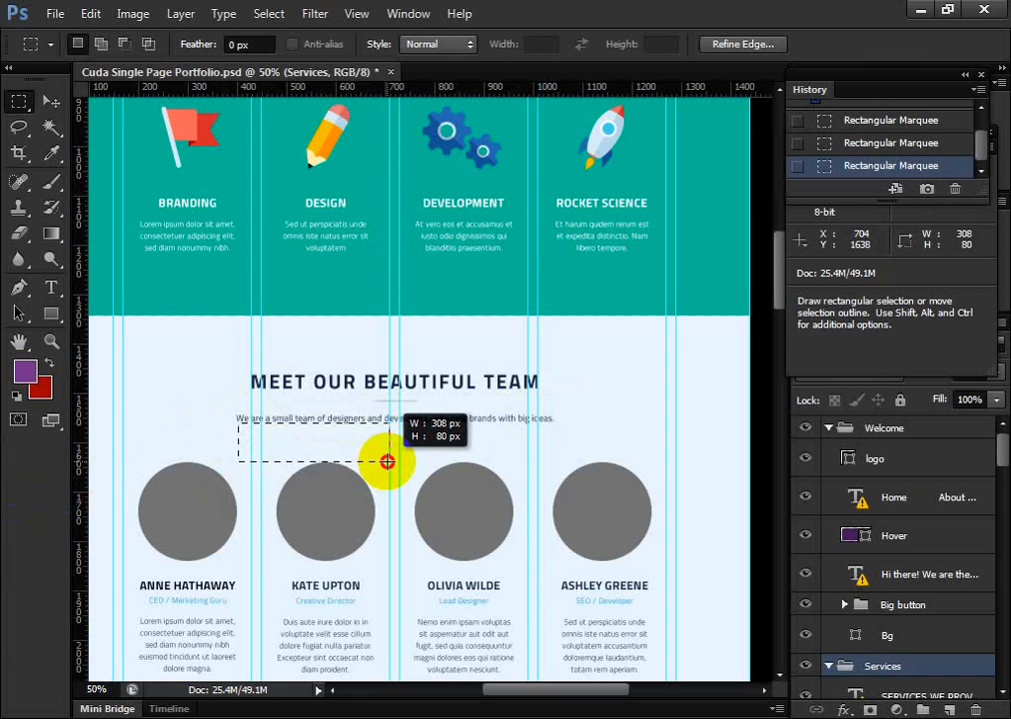
drag(386, 462, 388, 461)
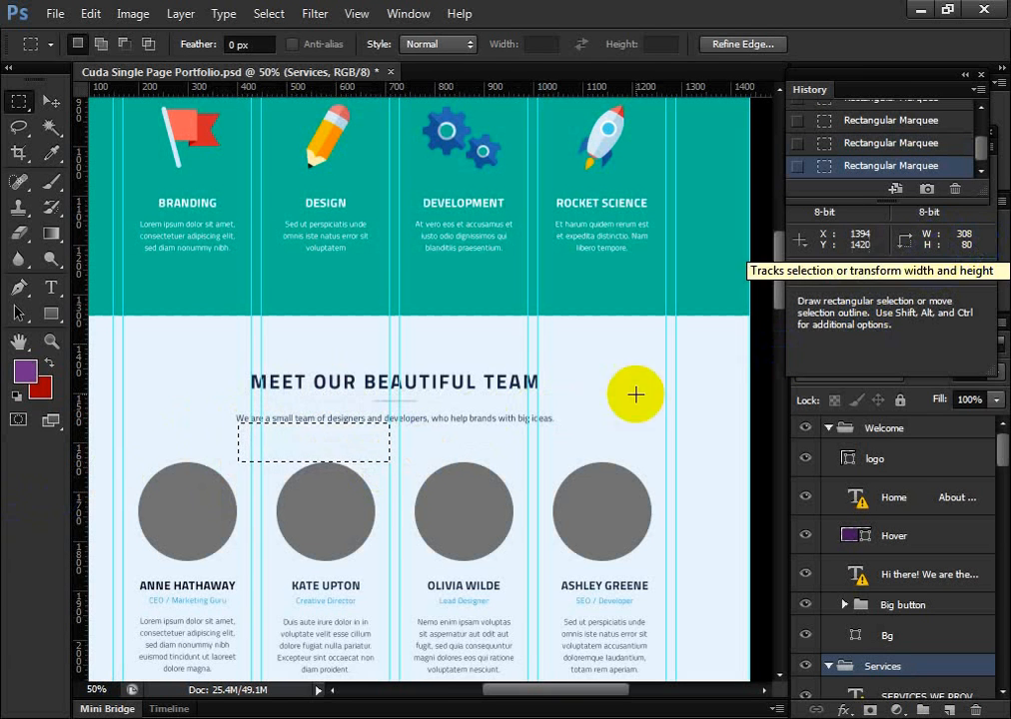
Measure the horizontal gaps between the first and second and the second and third portrait circles
scroll(413, 428, down, 2)
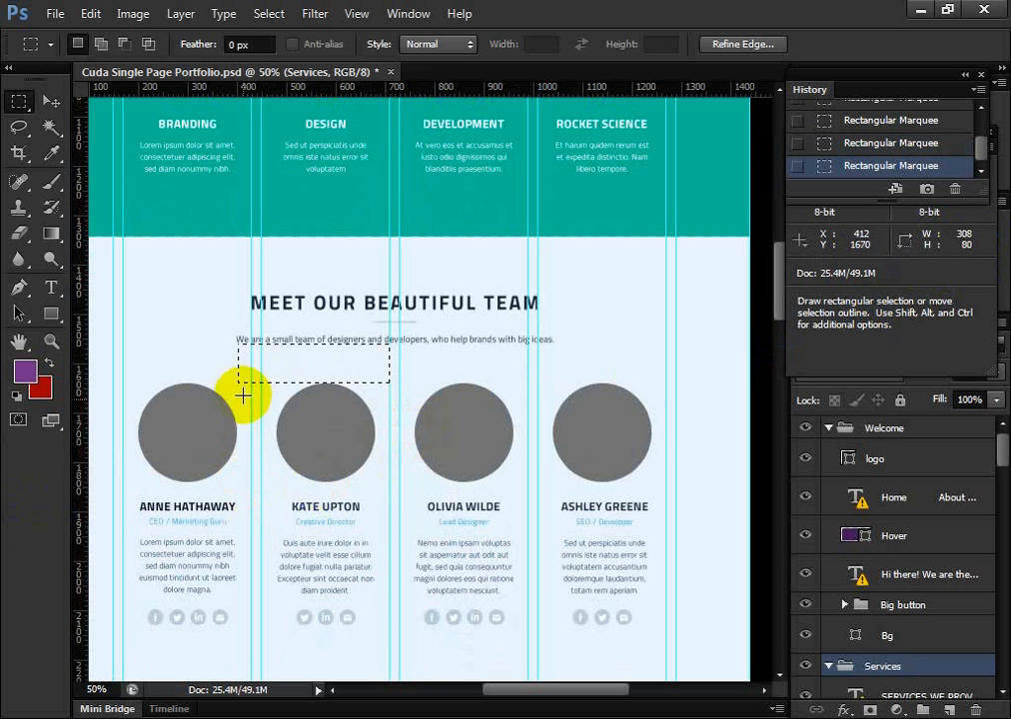
drag(234, 412, 262, 434)
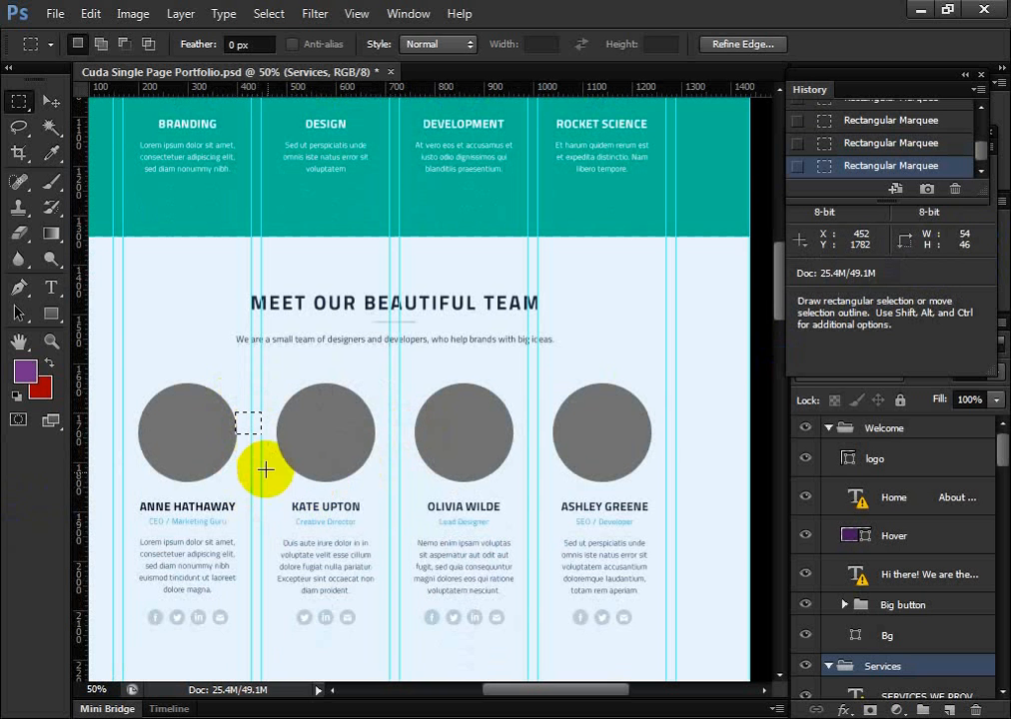
click(385, 433)
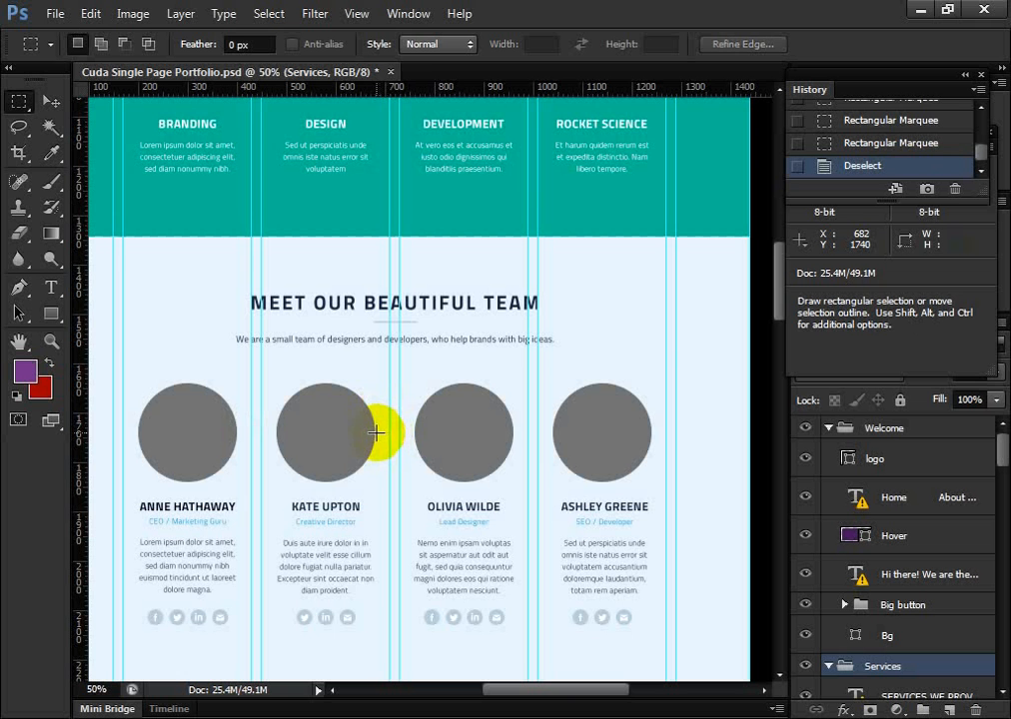
drag(376, 432, 414, 452)
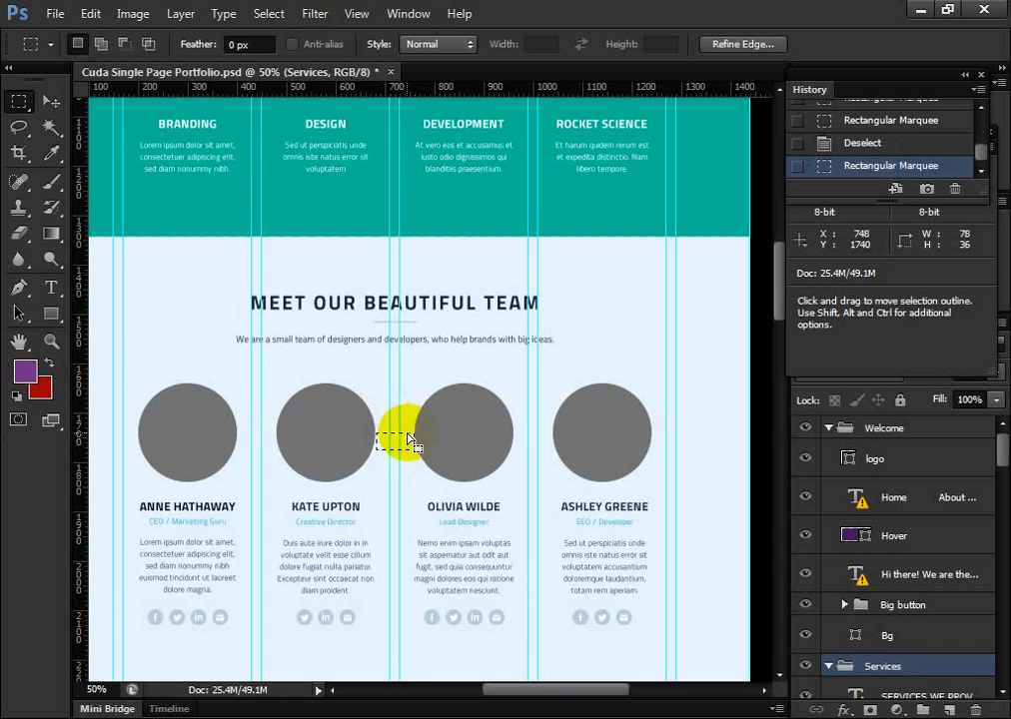
Measure the first team member's spacing from portrait to name and from name to job title with rectangular marquees
scroll(401, 436, down, 2)
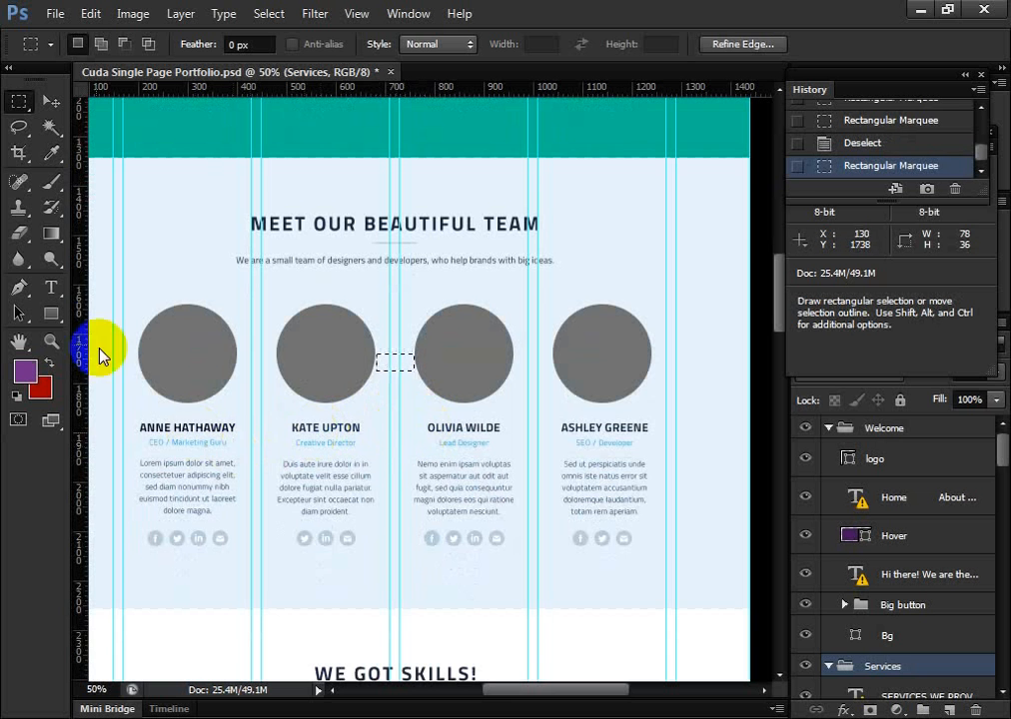
scroll(248, 502, down, 1)
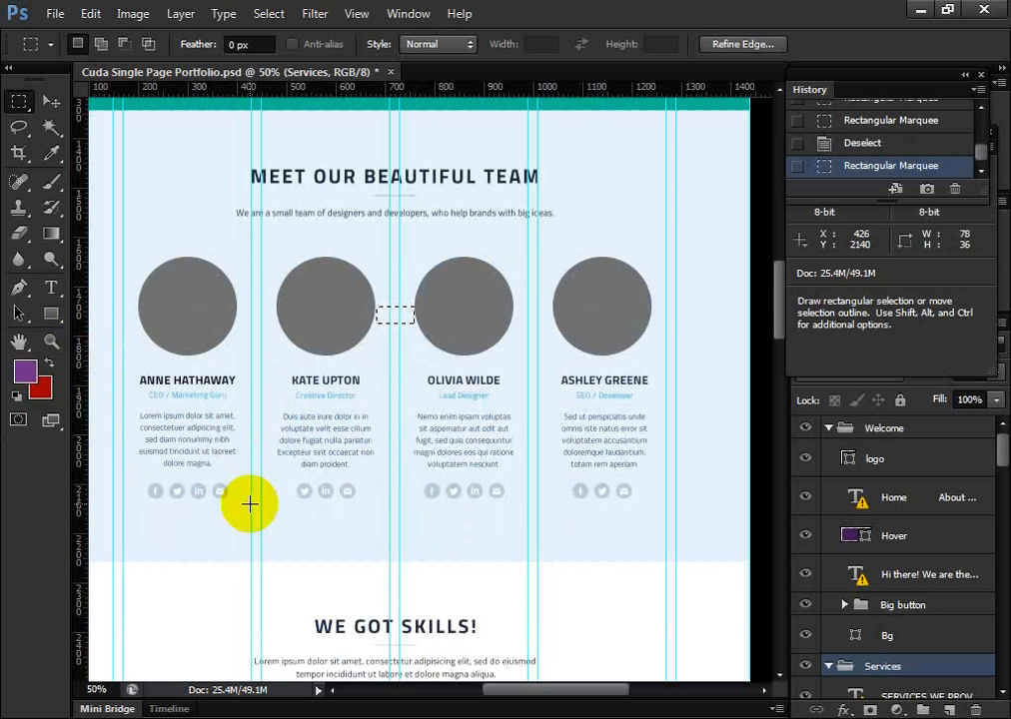
scroll(248, 500, up, 1)
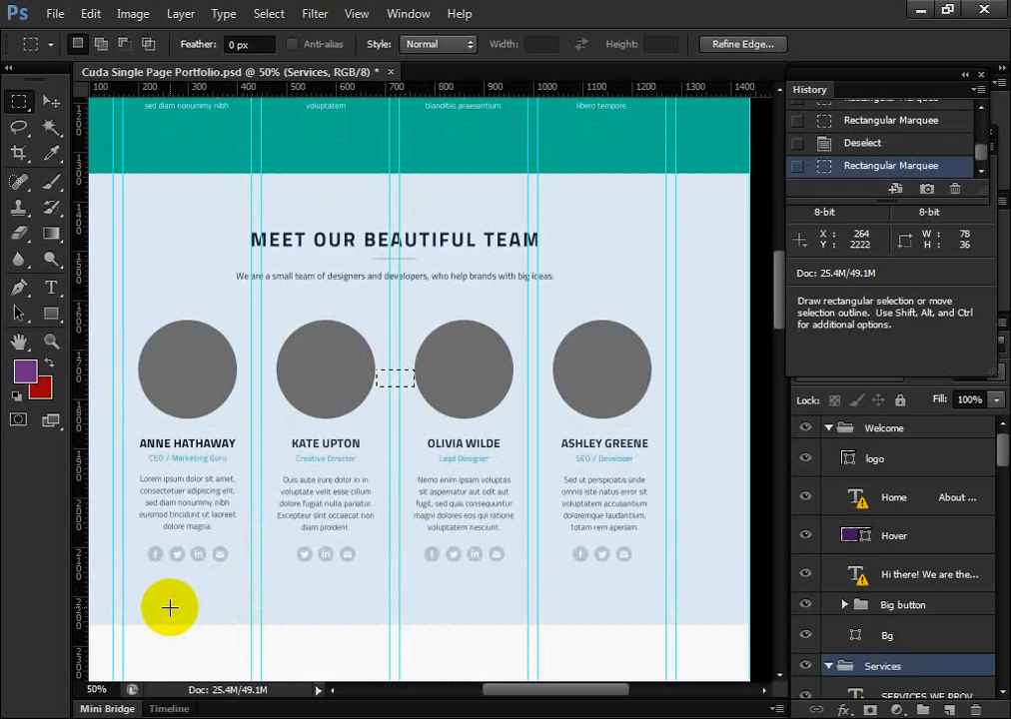
scroll(170, 605, up, 2)
scroll(173, 606, down, 1)
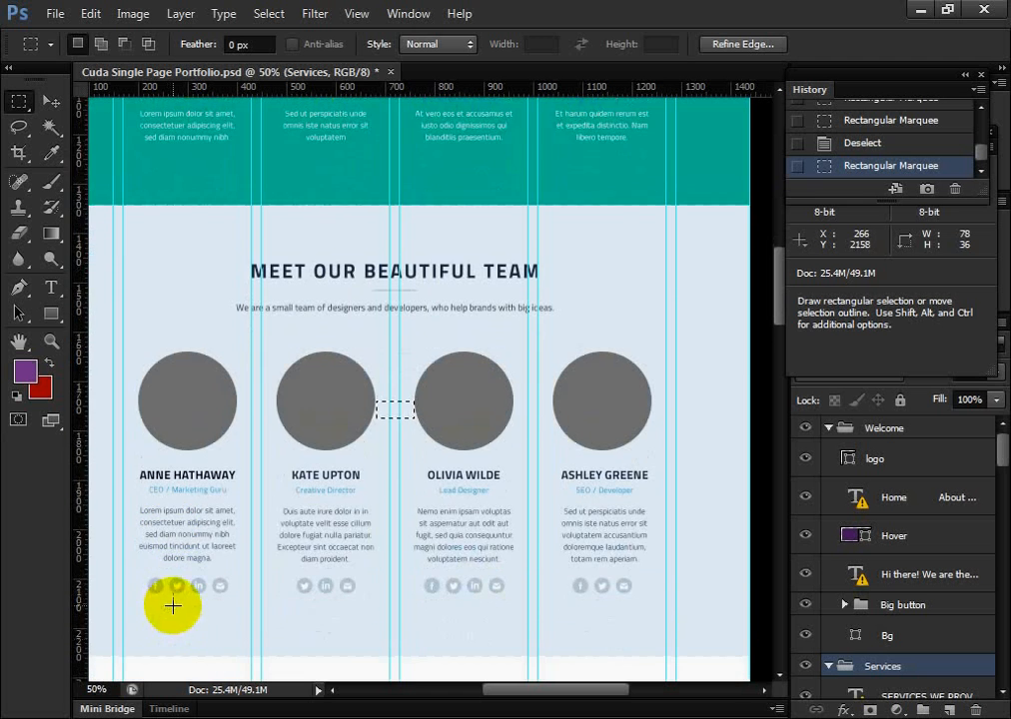
scroll(173, 606, down, 4)
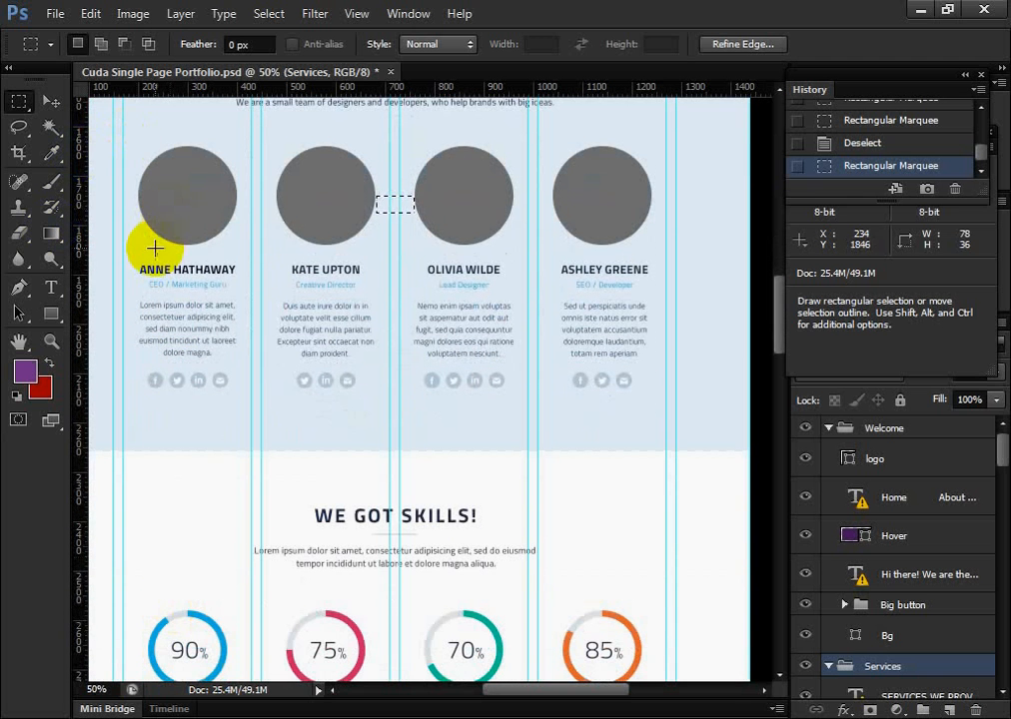
drag(150, 245, 209, 265)
drag(146, 275, 222, 287)
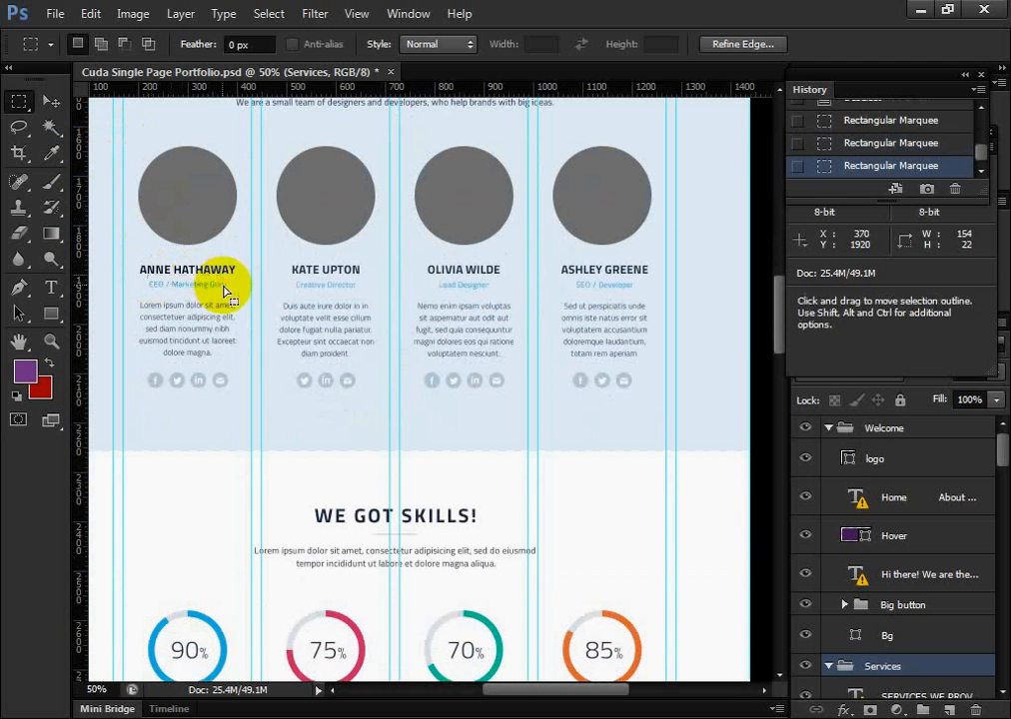
Activate the first team member's name text, accepting font substitution, and check its font size and style
scroll(225, 290, up, 2)
click(51, 101)
click(55, 287)
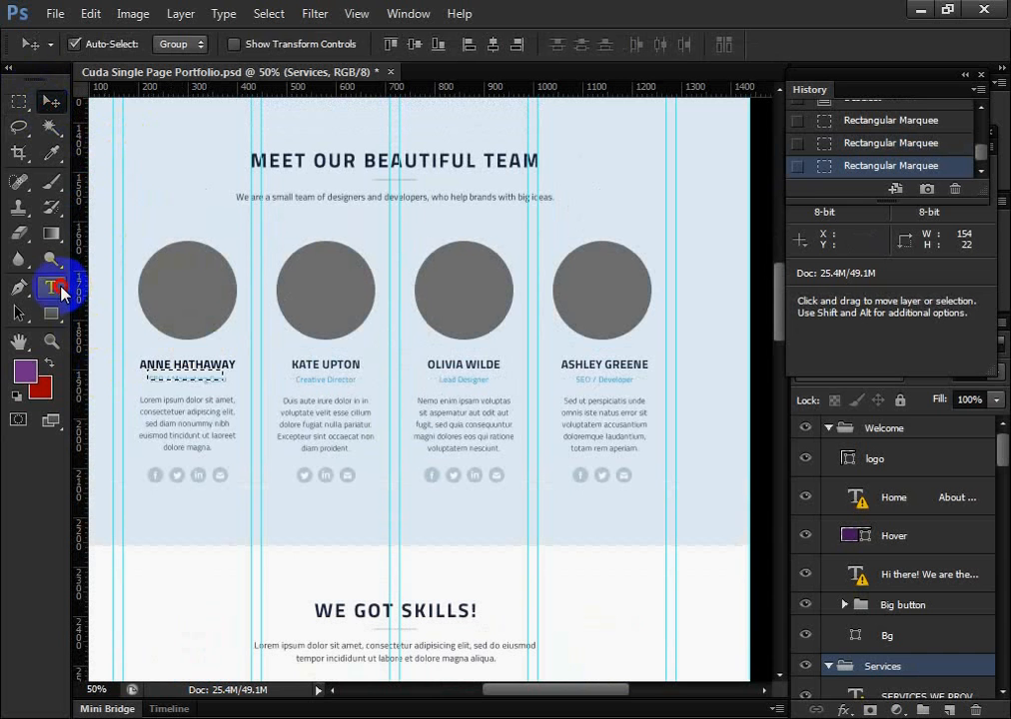
click(176, 366)
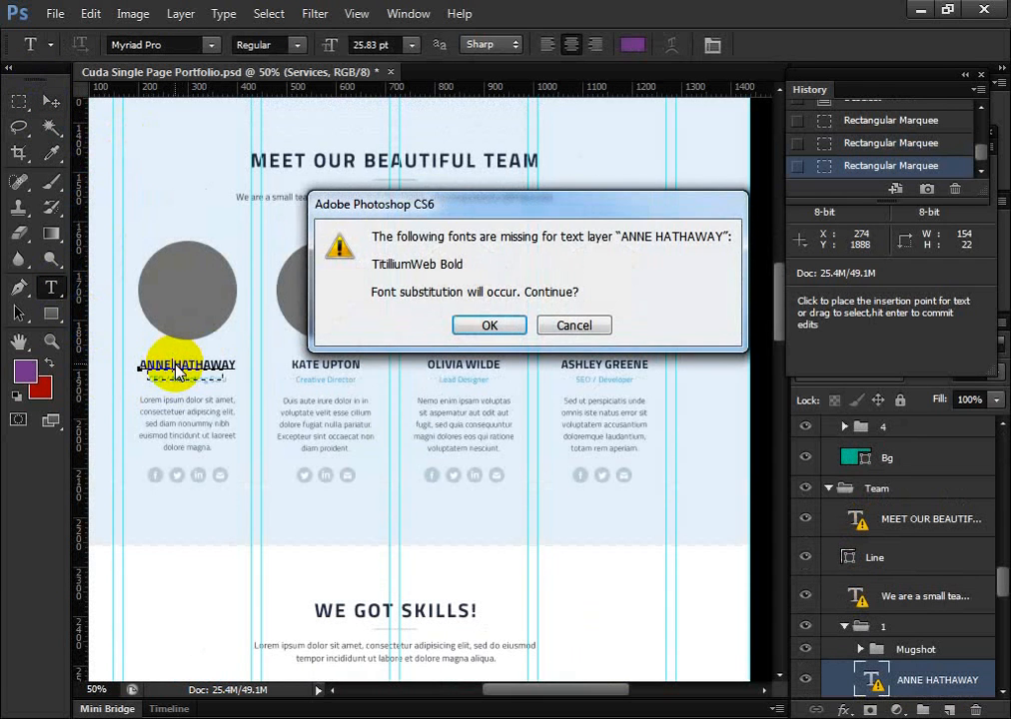
click(511, 324)
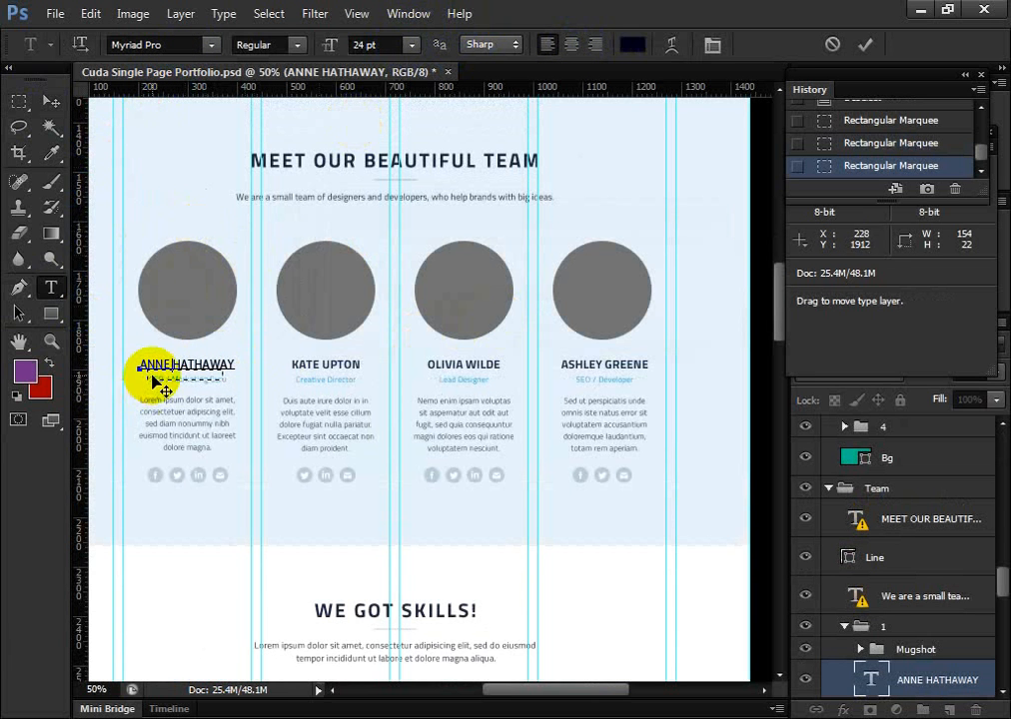
click(51, 256)
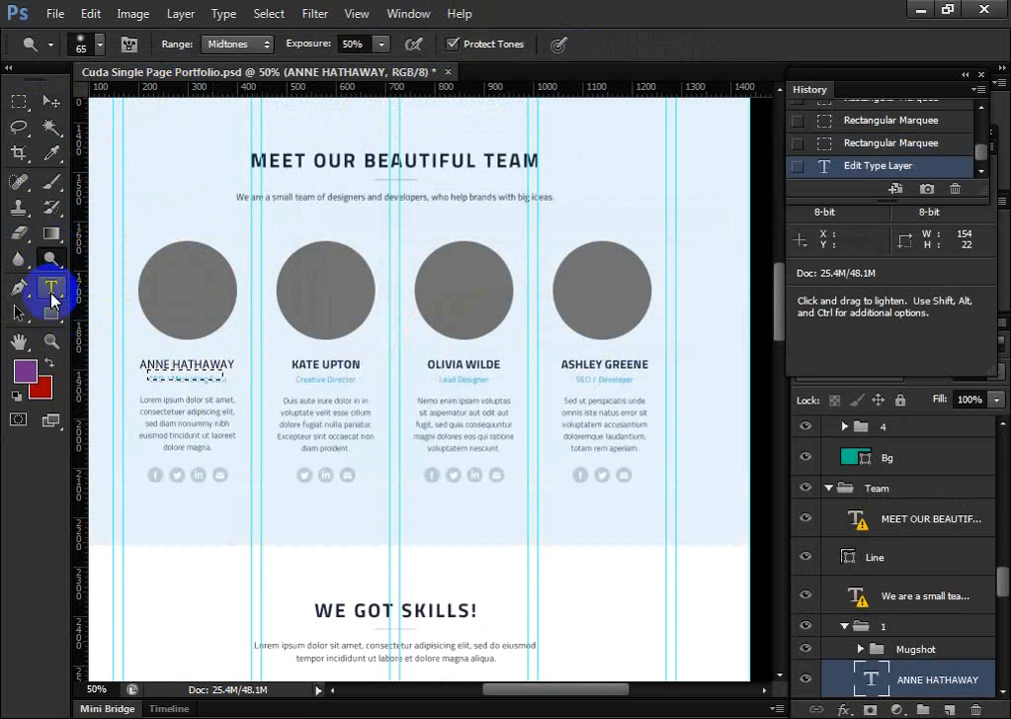
Activate the first team member's description paragraph, accepting font substitution, and check its font size and text colour code
click(51, 290)
click(174, 403)
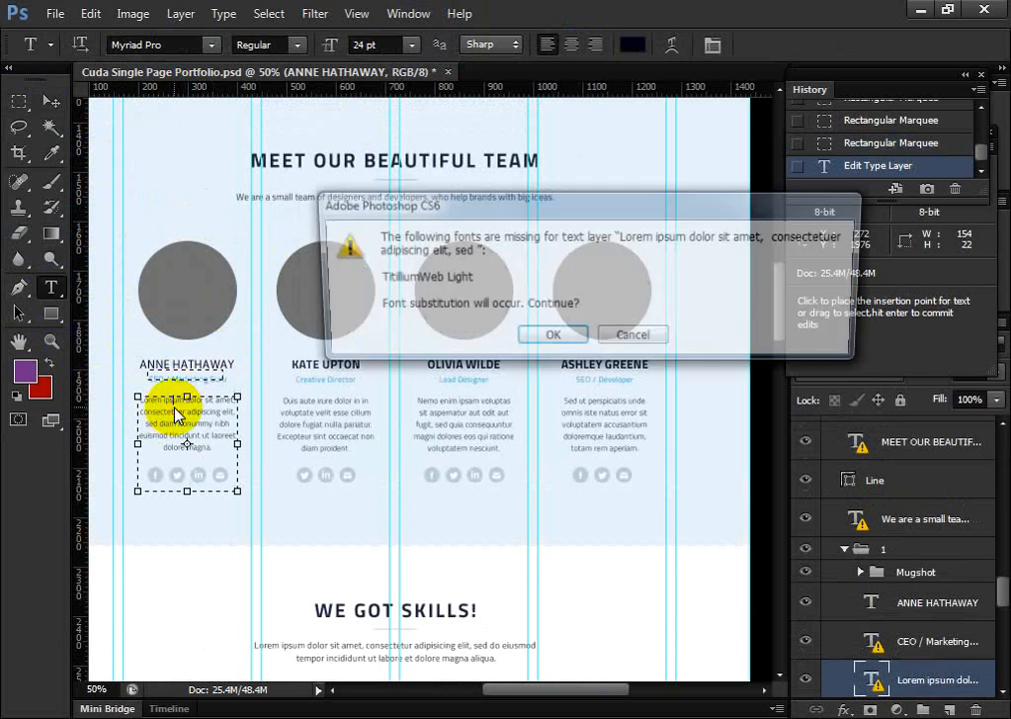
click(580, 344)
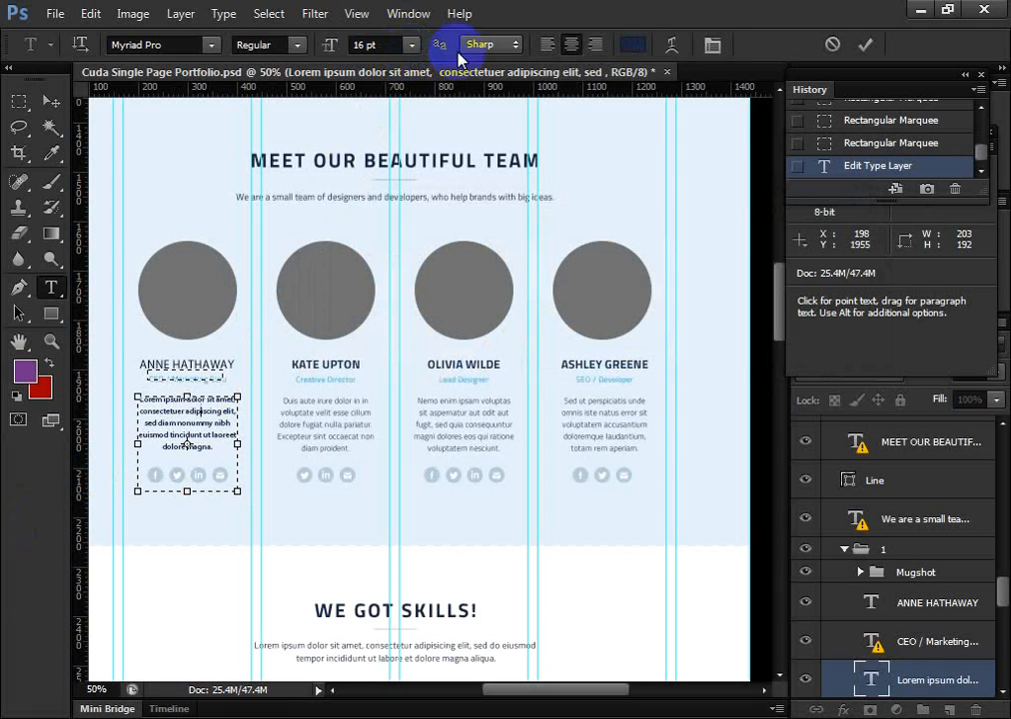
click(633, 44)
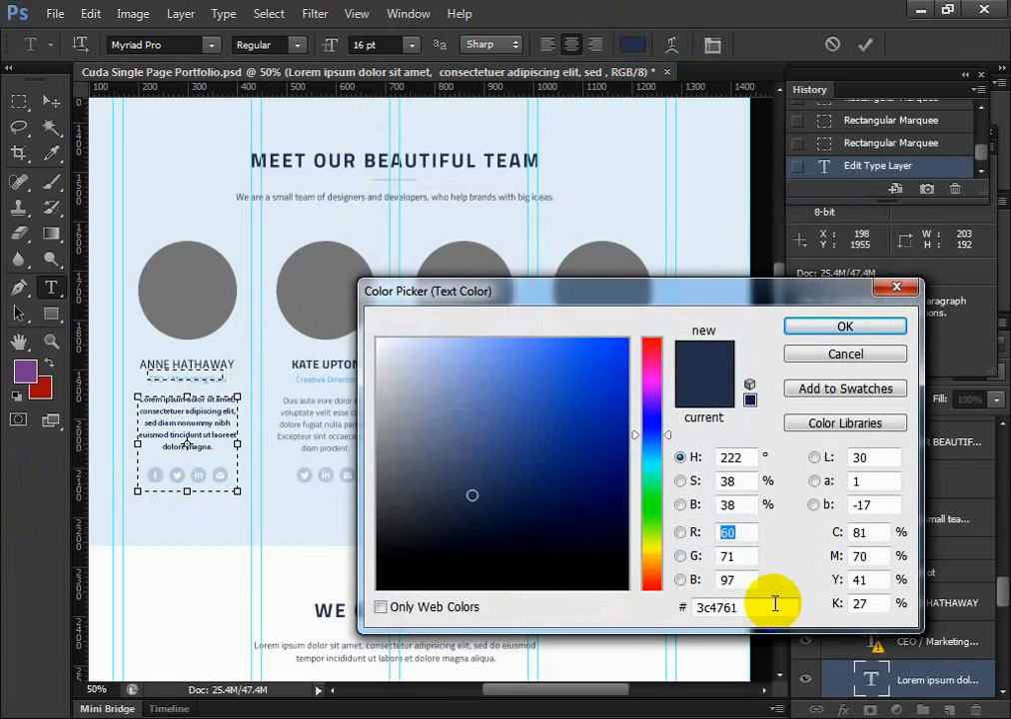
click(859, 357)
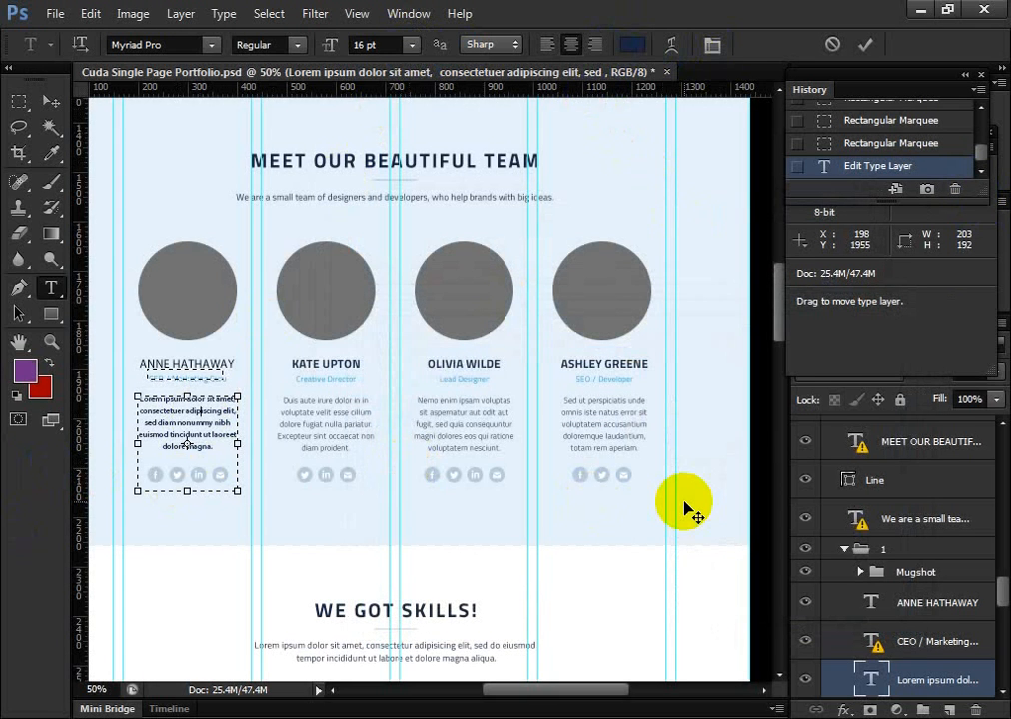
Sample the HOME navigation item's dark purple background with the Eyedropper and check its hex colour code
scroll(621, 560, up, 10)
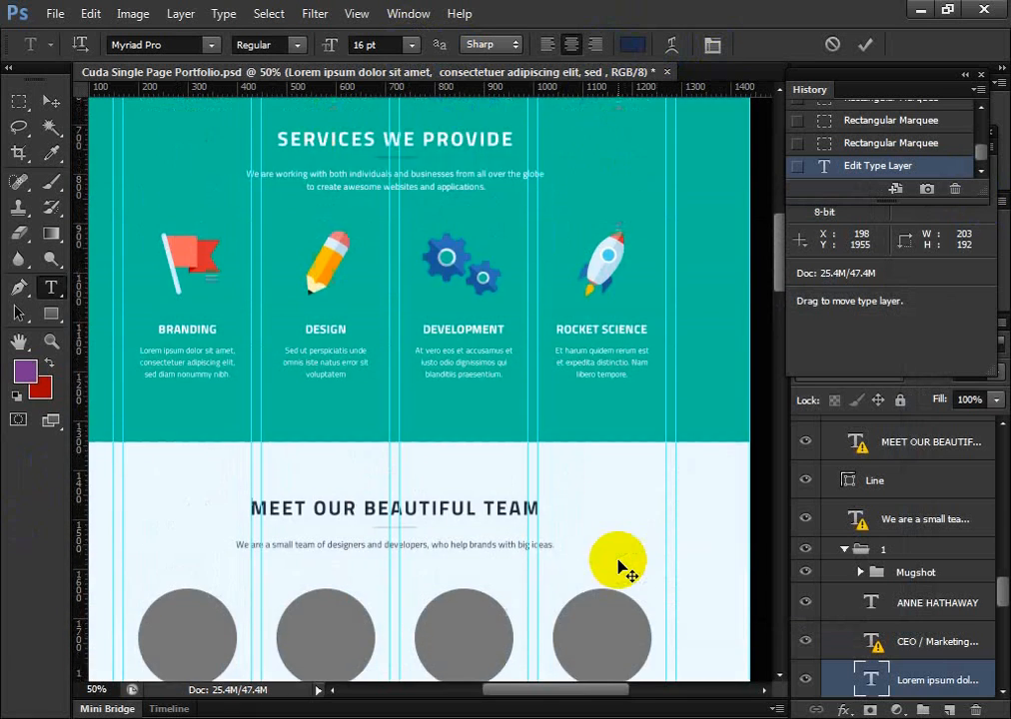
scroll(620, 568, up, 5)
scroll(617, 566, down, 2)
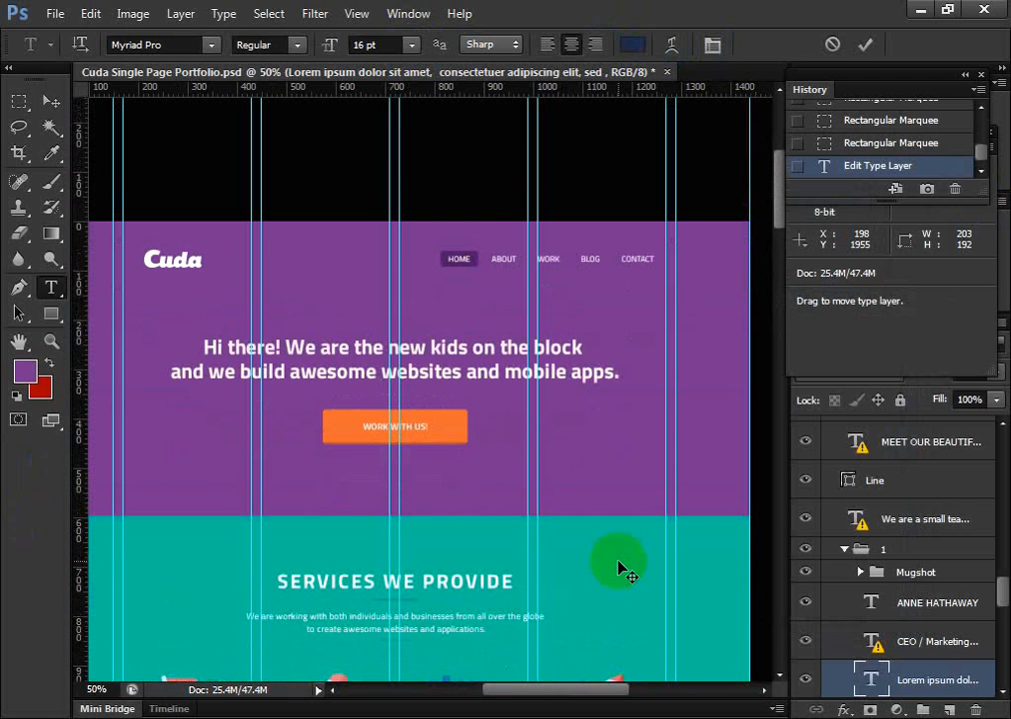
click(50, 104)
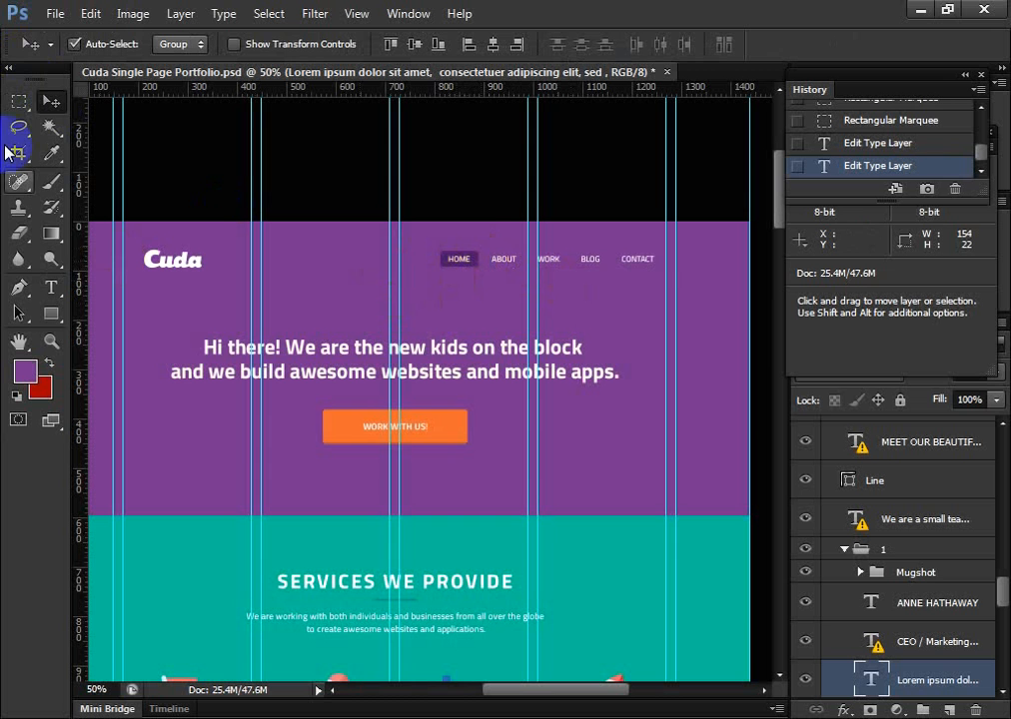
click(51, 153)
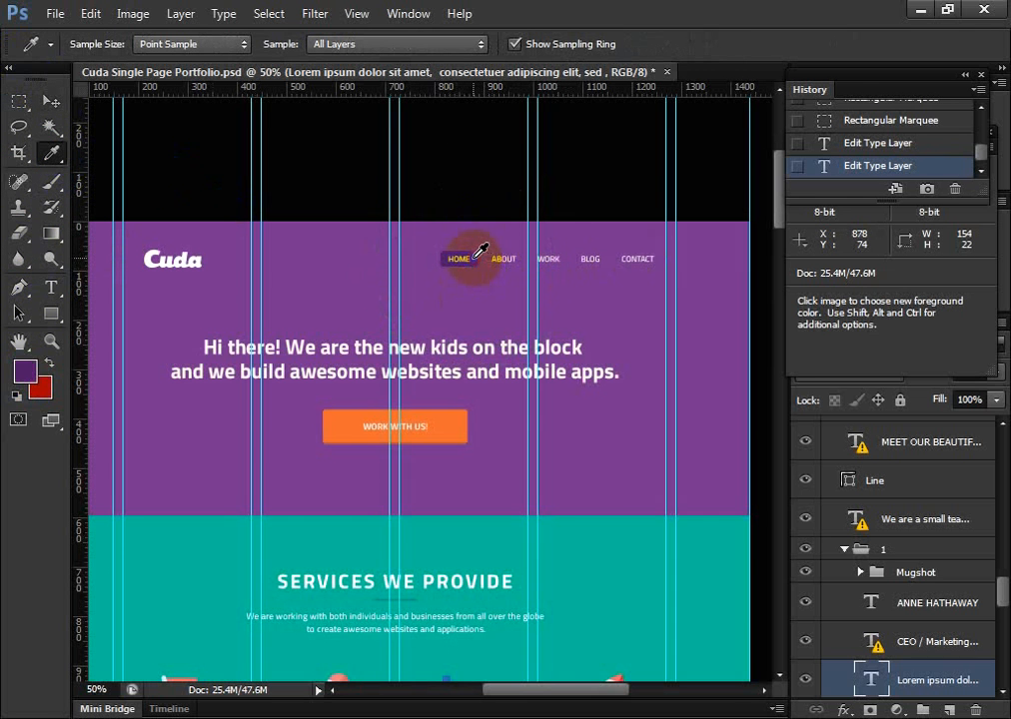
click(26, 374)
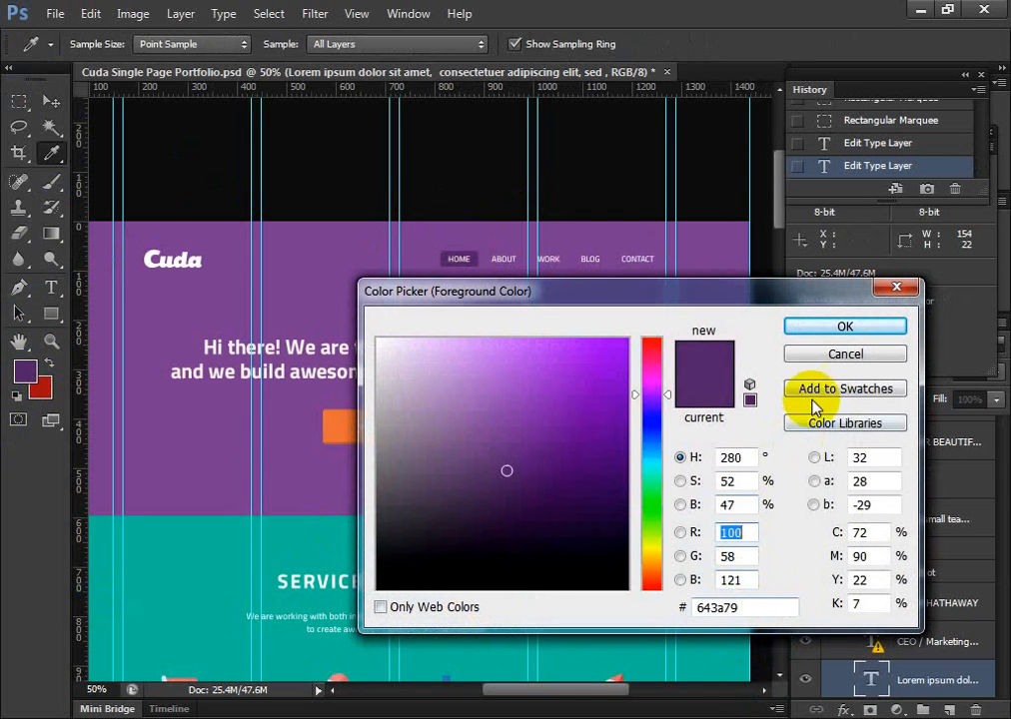
click(849, 353)
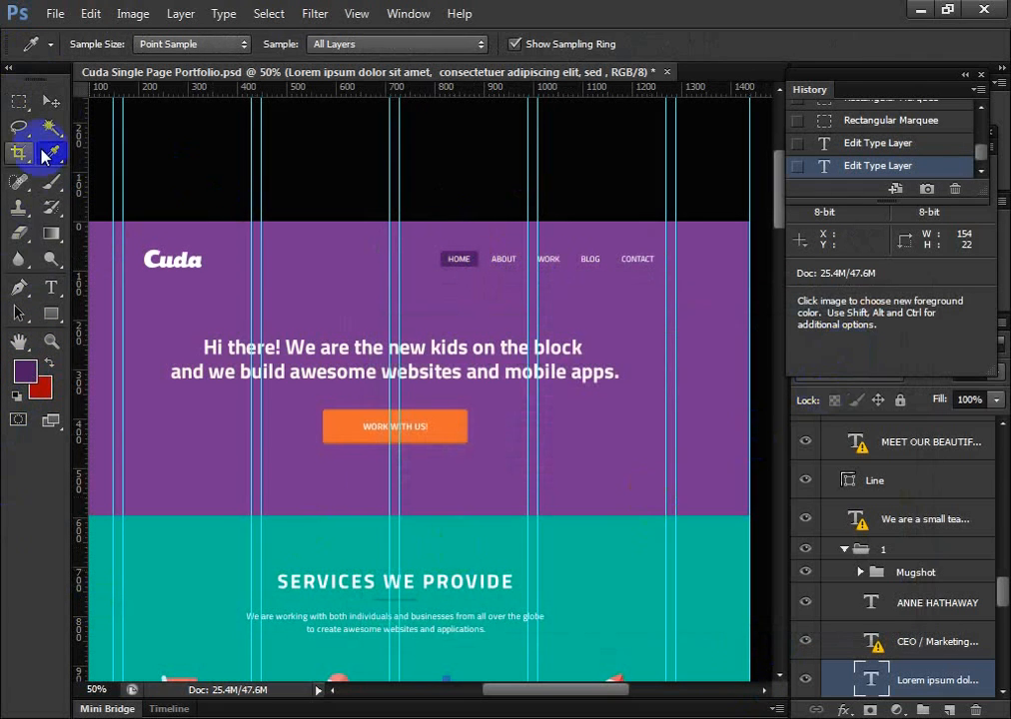
Activate the header navigation text, accepting font substitution, and check its font size and colour
click(52, 286)
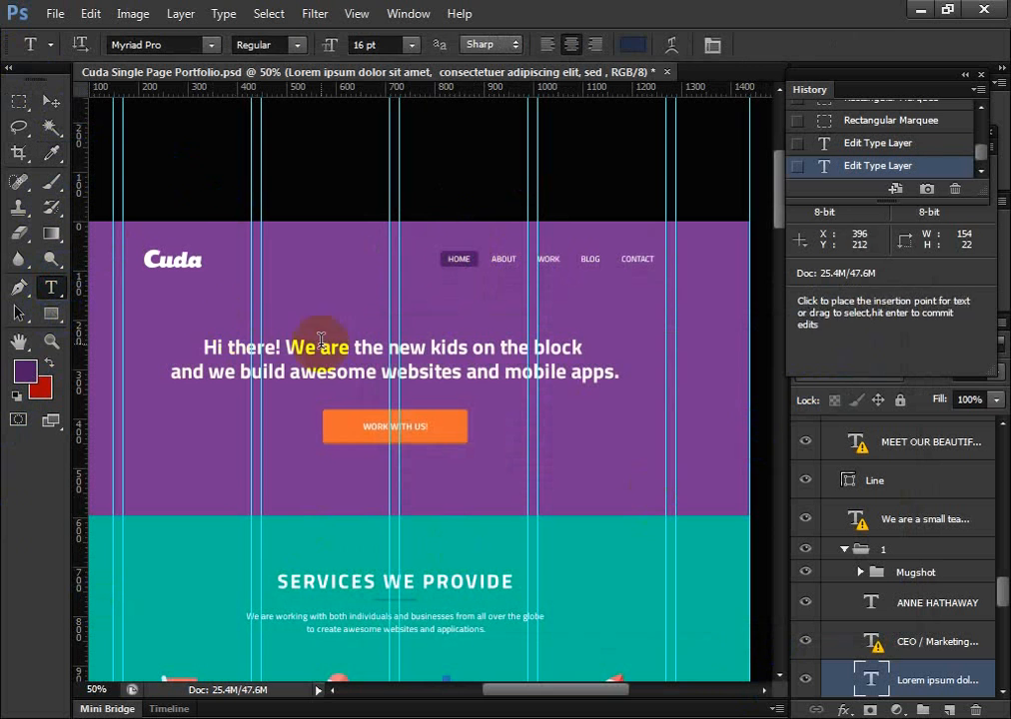
click(511, 259)
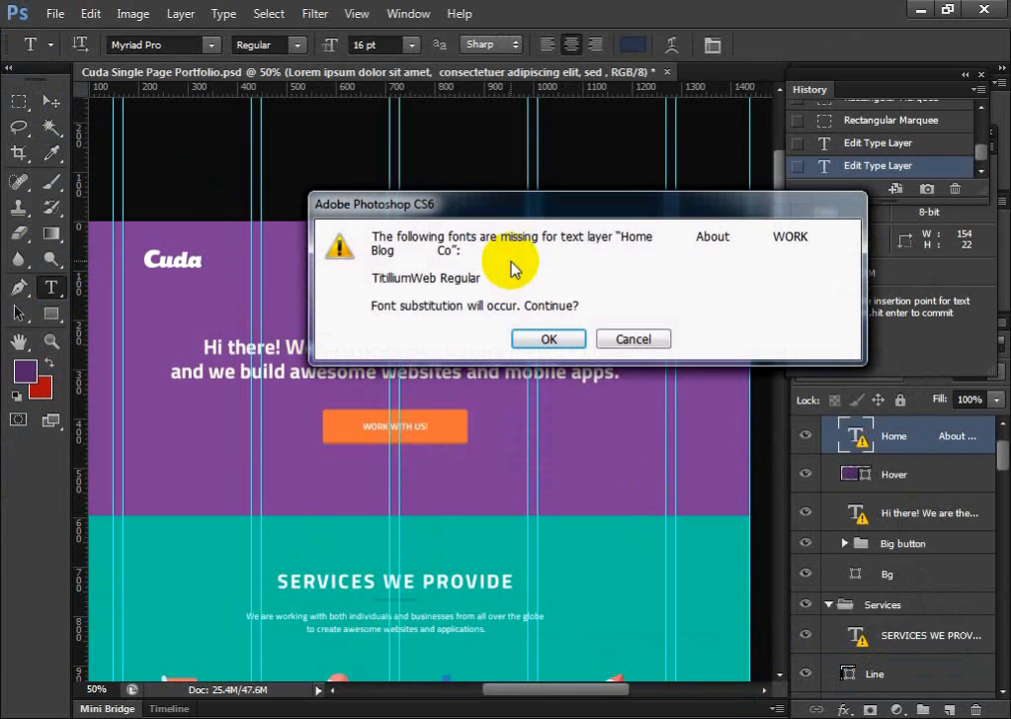
click(548, 340)
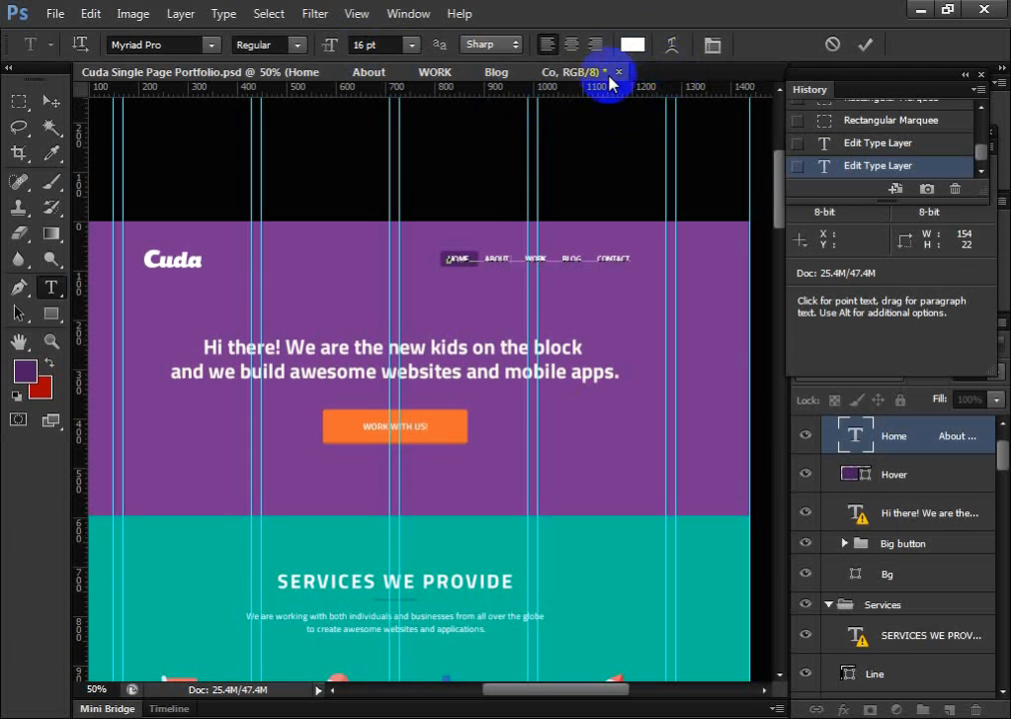
scroll(414, 370, down, 2)
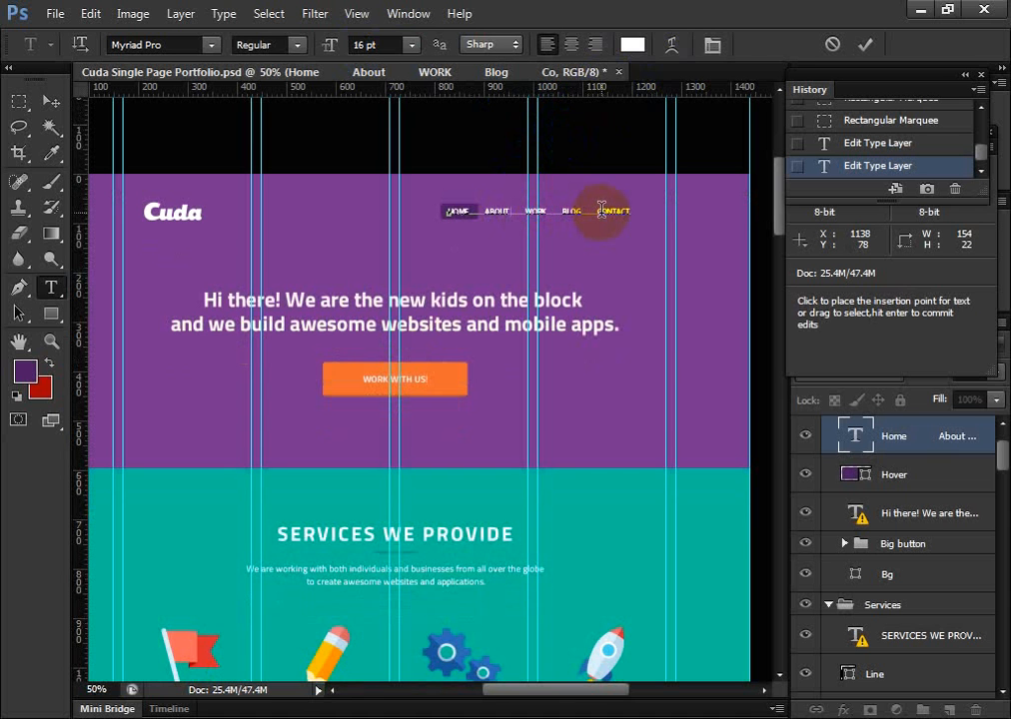
Measure the horizontal gap between the BLOG and CONTACT navigation items with a rectangular marquee
click(17, 102)
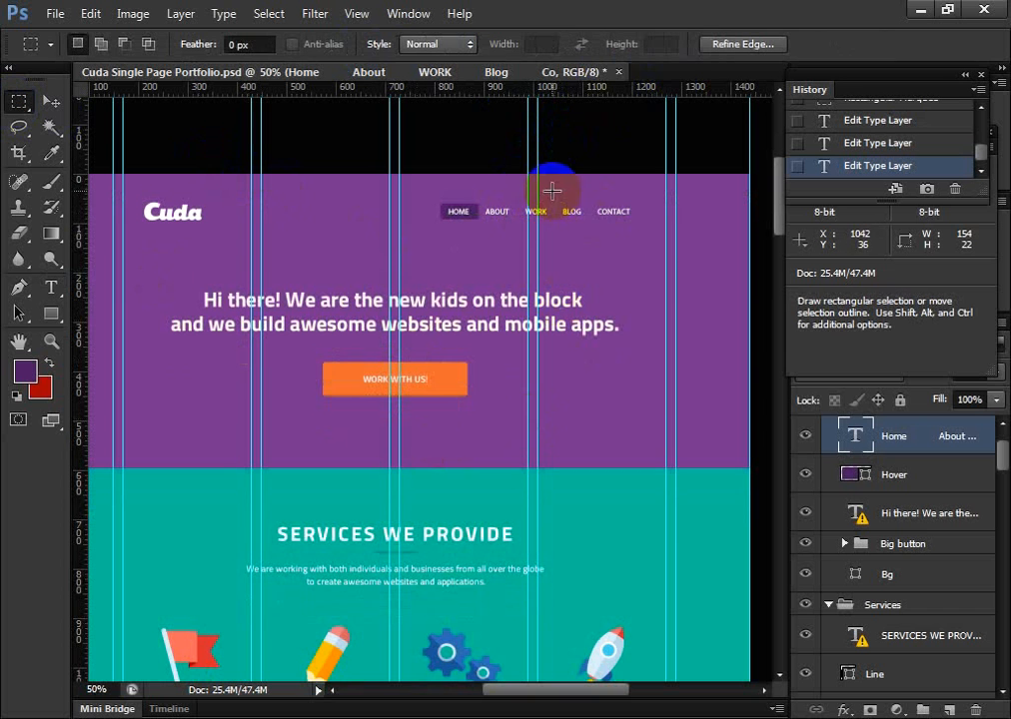
drag(537, 213, 594, 215)
click(587, 212)
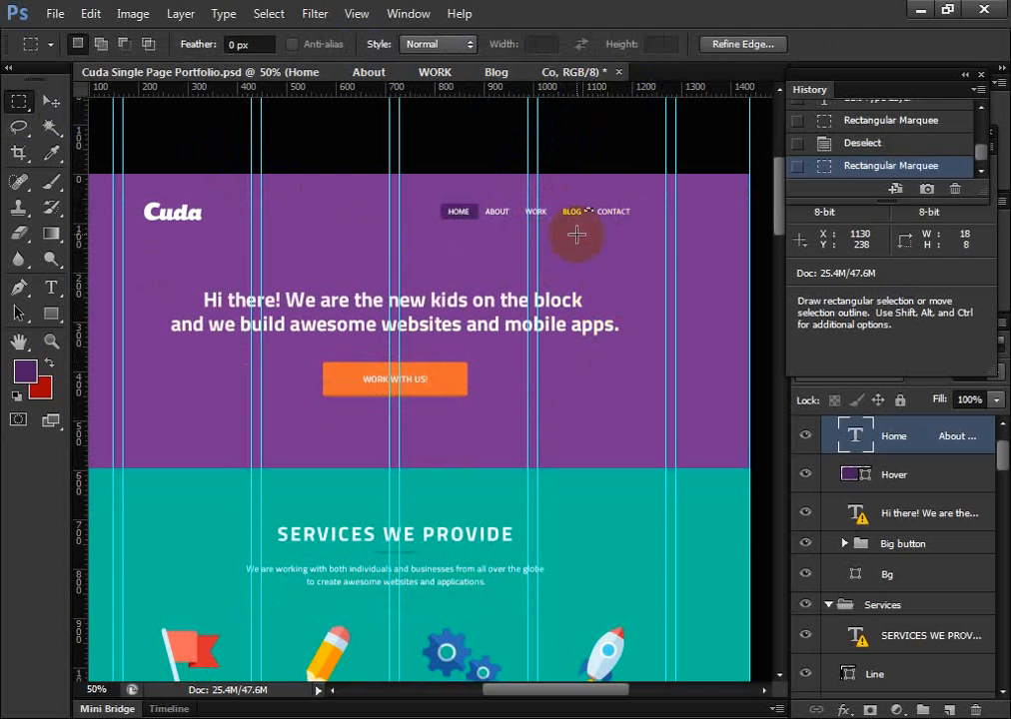
Measure the horizontal gap between the ABOUT and WORK navigation items with a rectangular marquee at 300% zoom
click(51, 101)
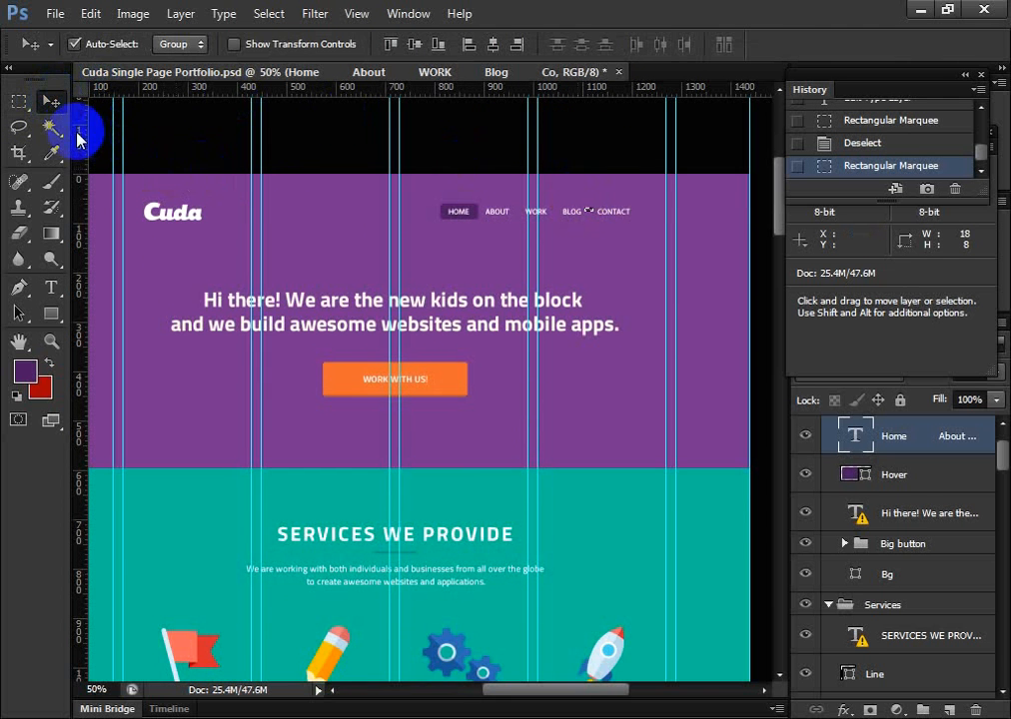
click(20, 103)
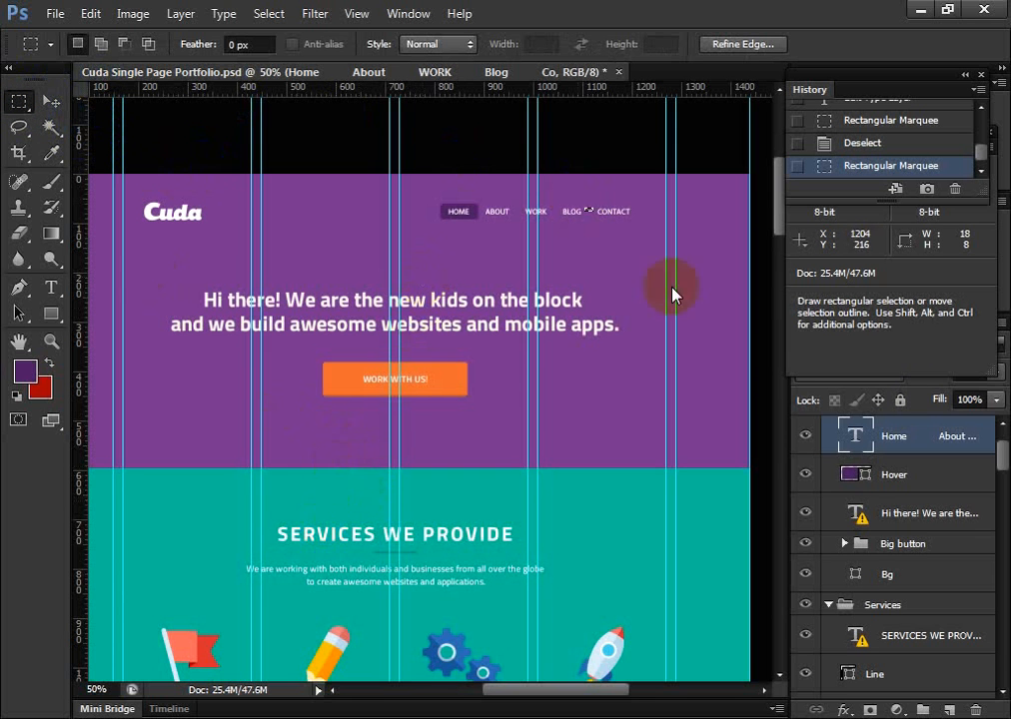
key(ctrl)
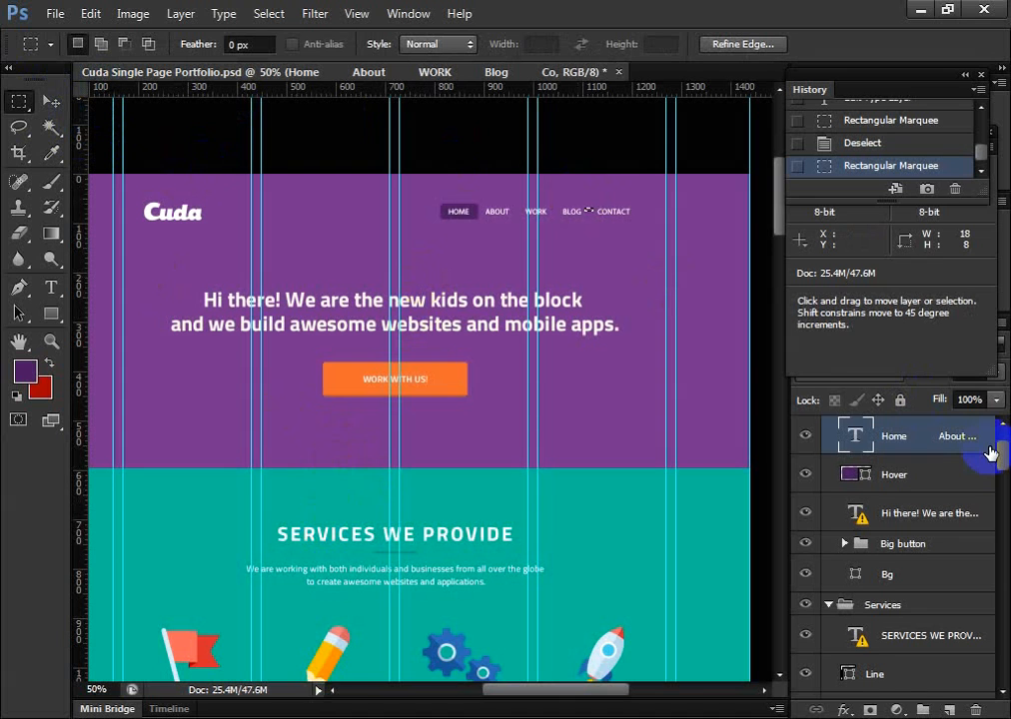
key(ctrl+plus)
key(ctrl+plus)
key(ctrl+plus)
key(ctrl+plus)
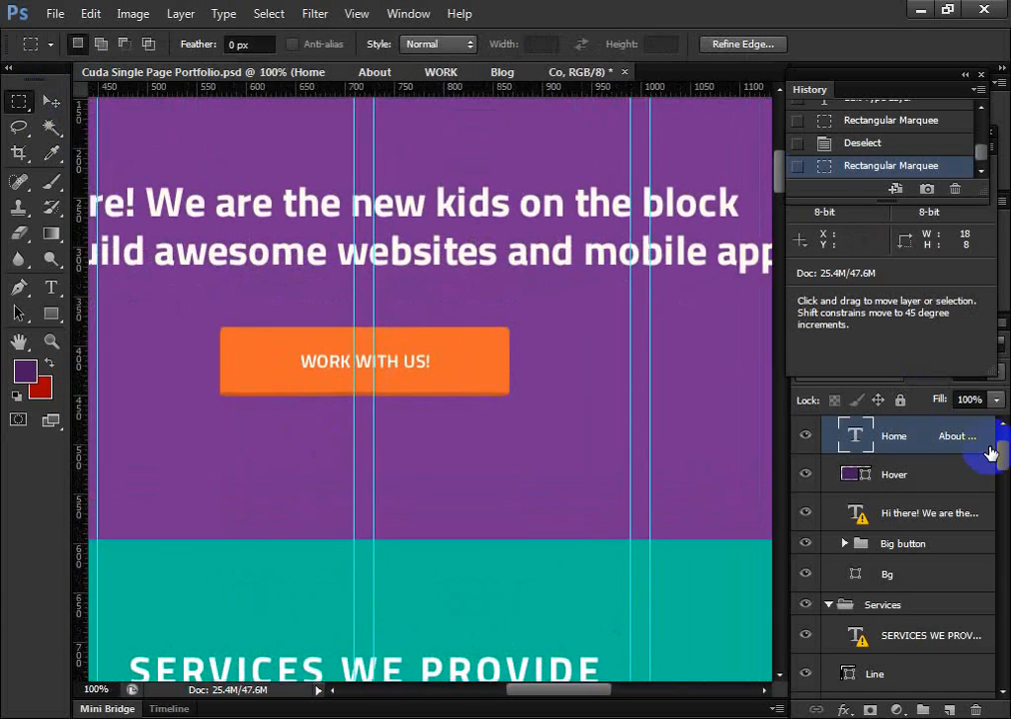
scroll(1009, 319, up, 12)
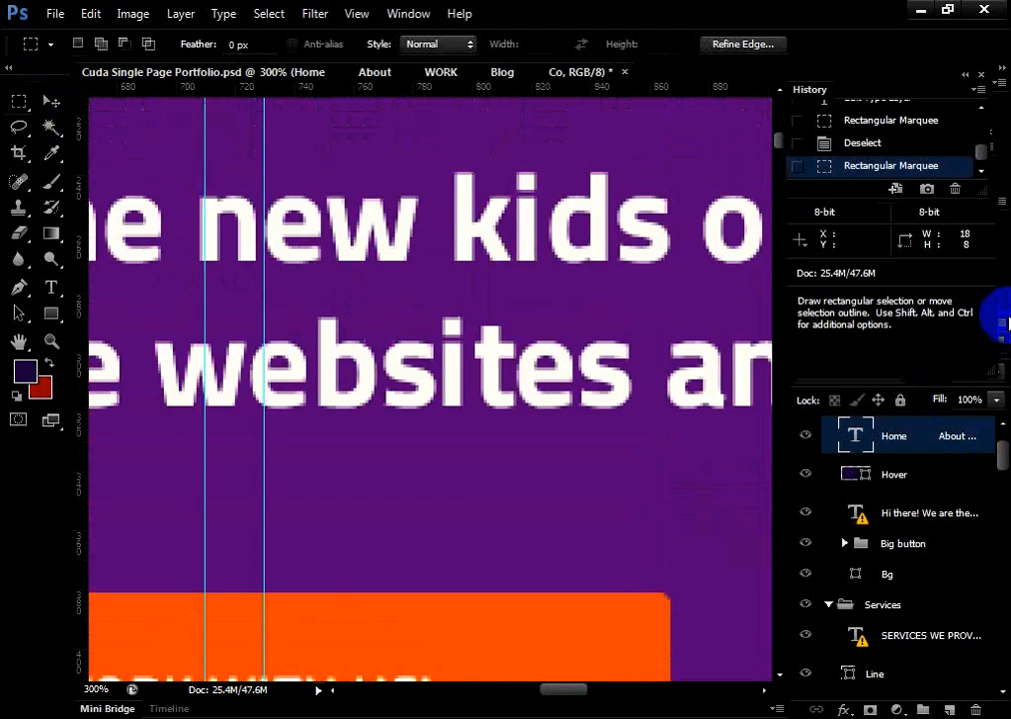
scroll(1007, 318, up, 4)
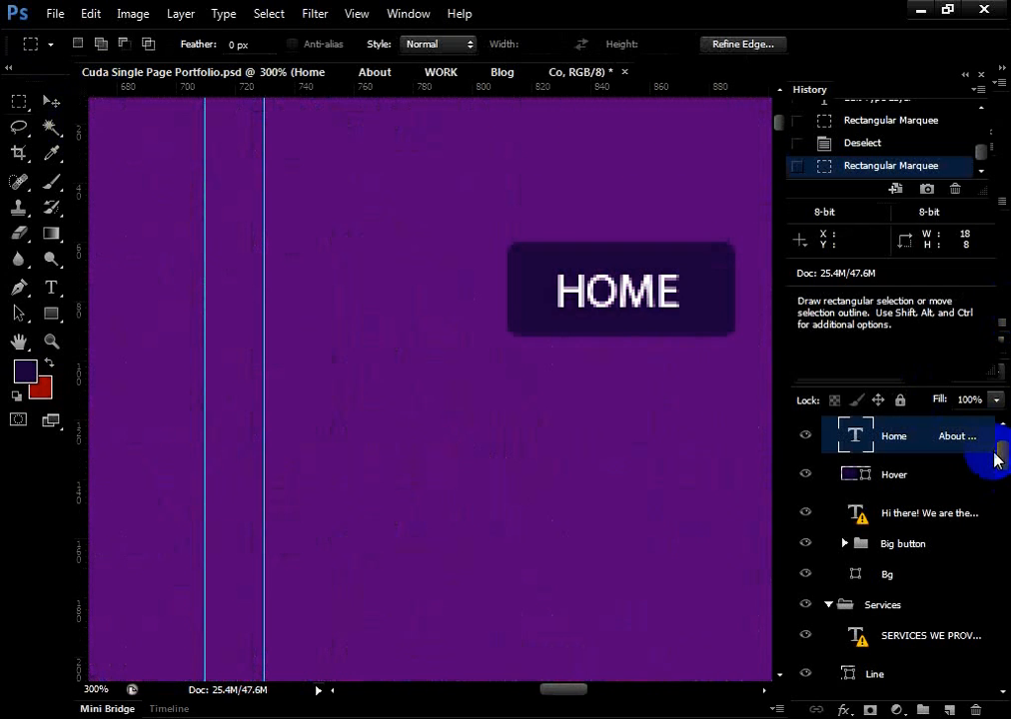
click(50, 99)
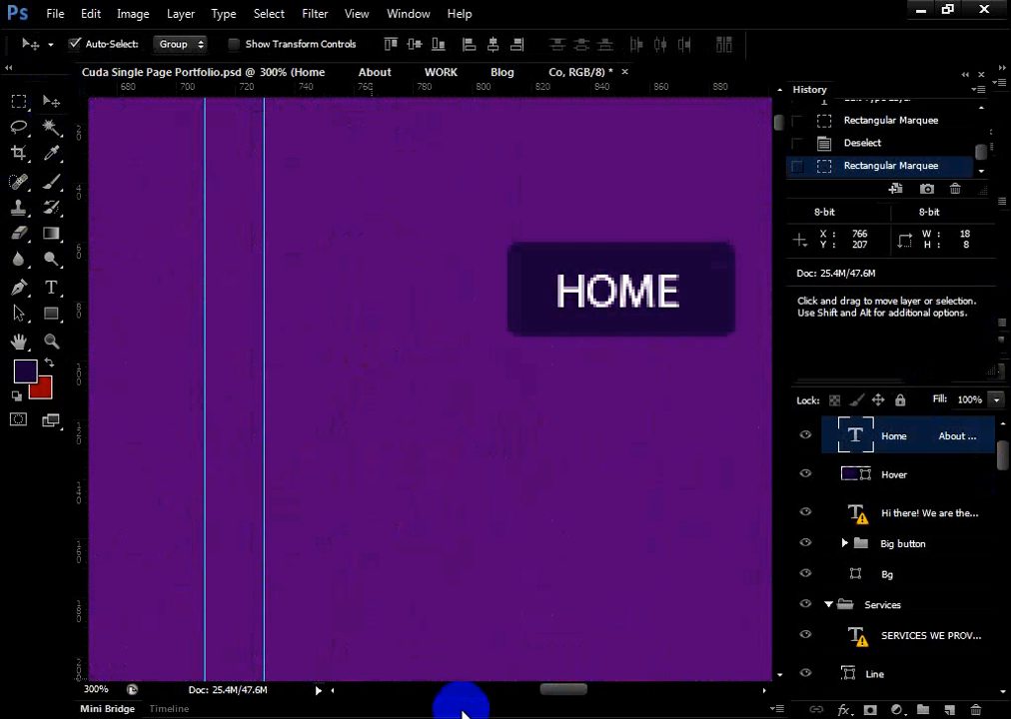
drag(545, 689, 589, 711)
click(19, 101)
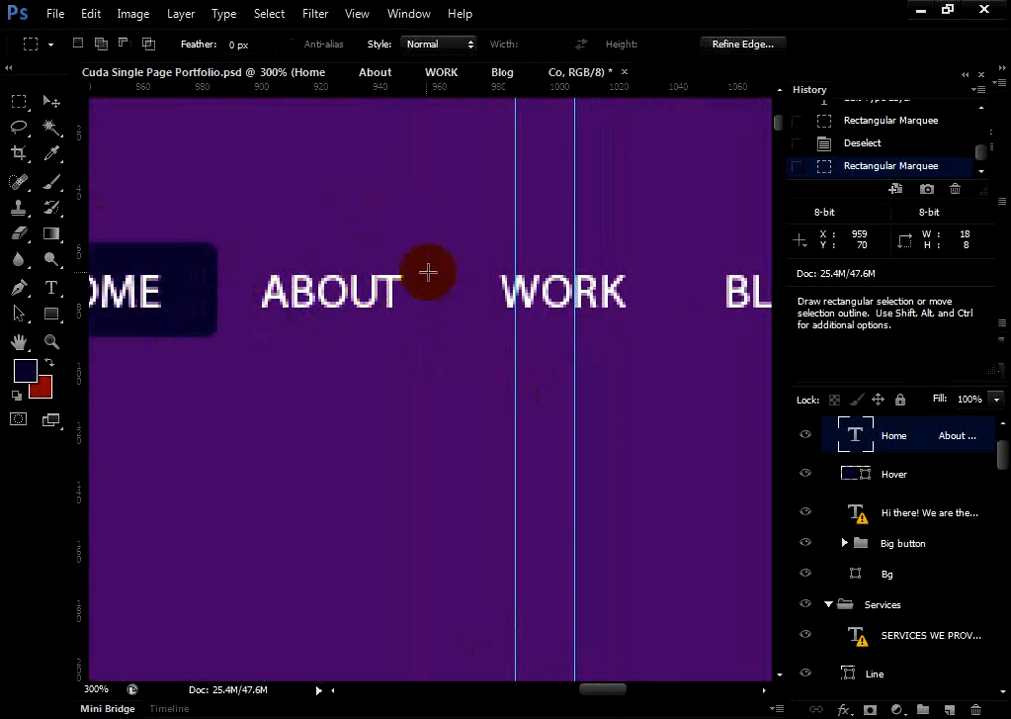
drag(403, 271, 496, 309)
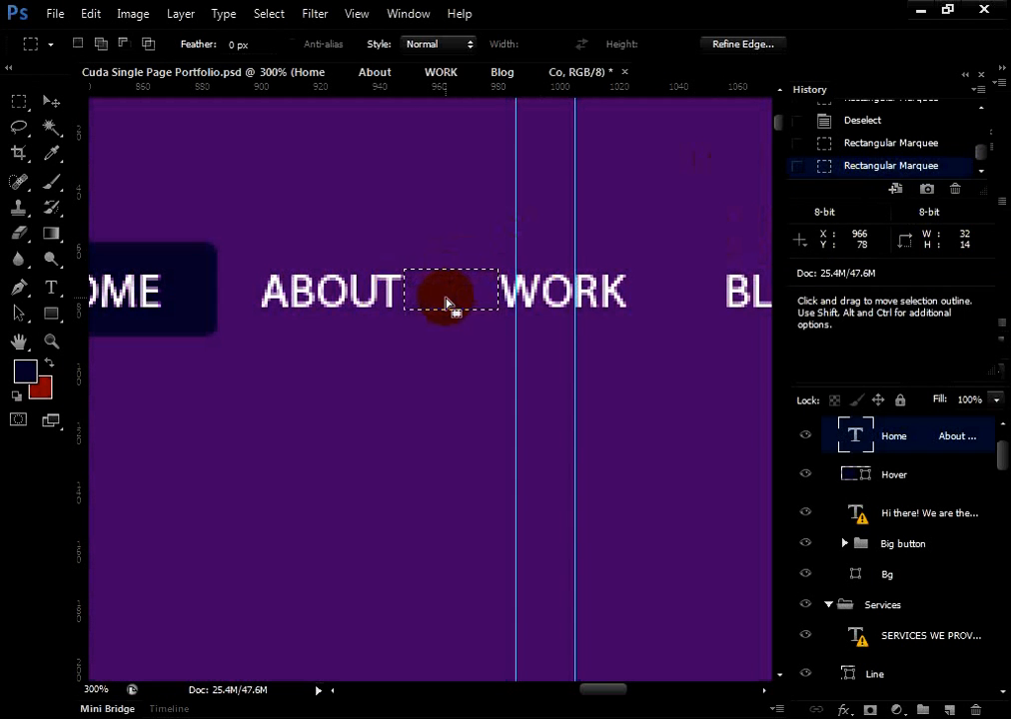
scroll(540, 447, up, 3)
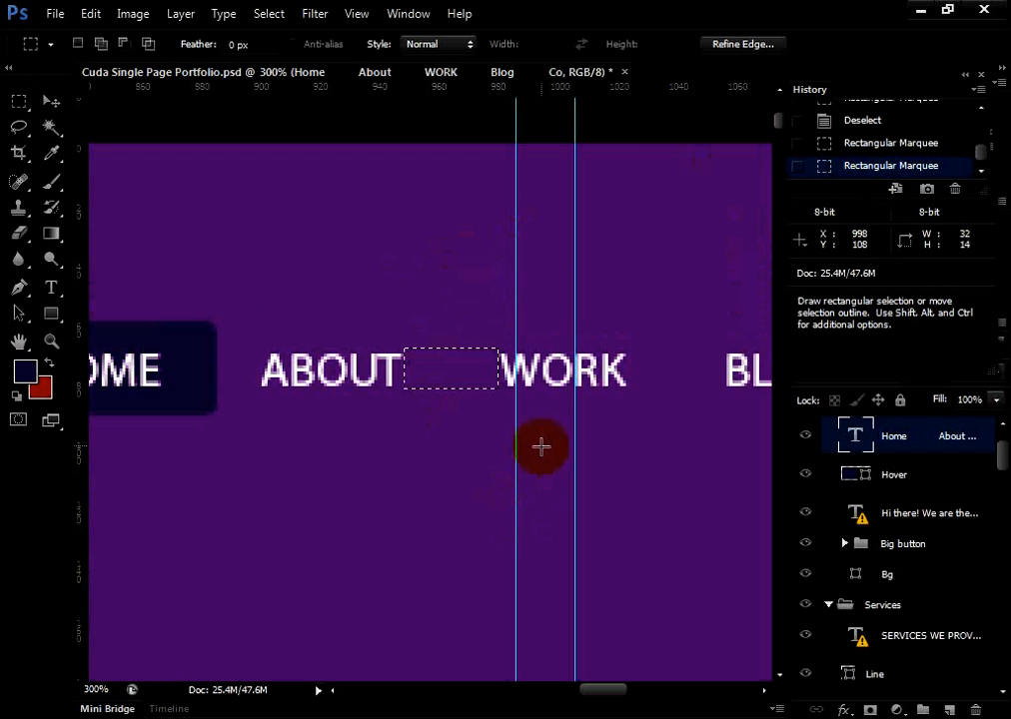
scroll(543, 430, down, 2)
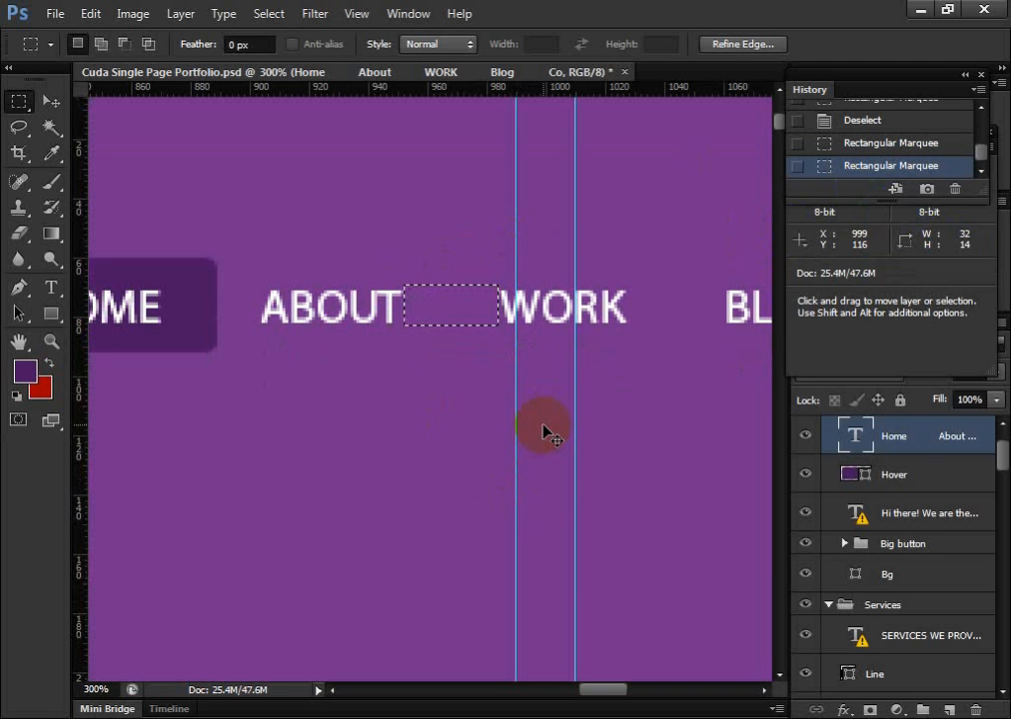
key(ctrl+minus)
key(ctrl+minus)
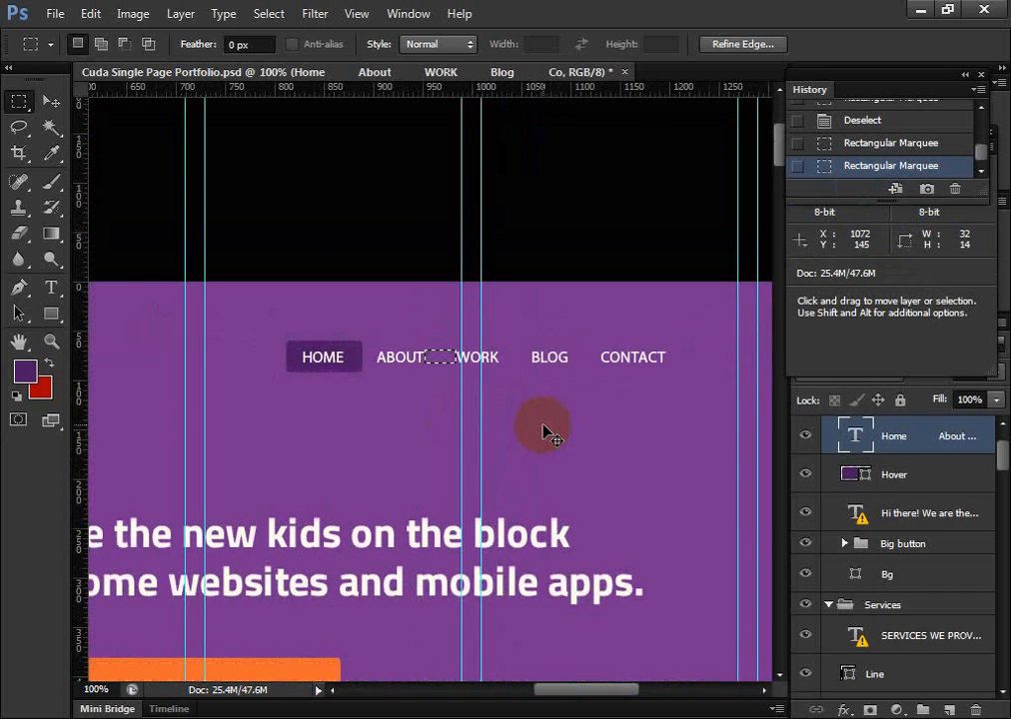
key(ctrl+minus)
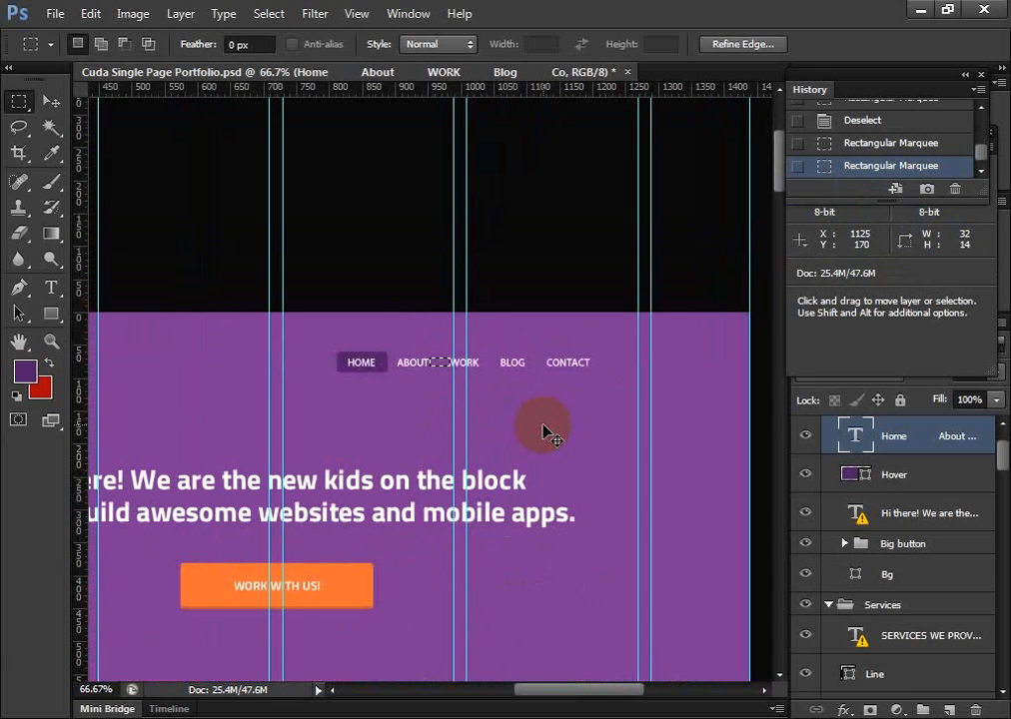
key(ctrl+plus)
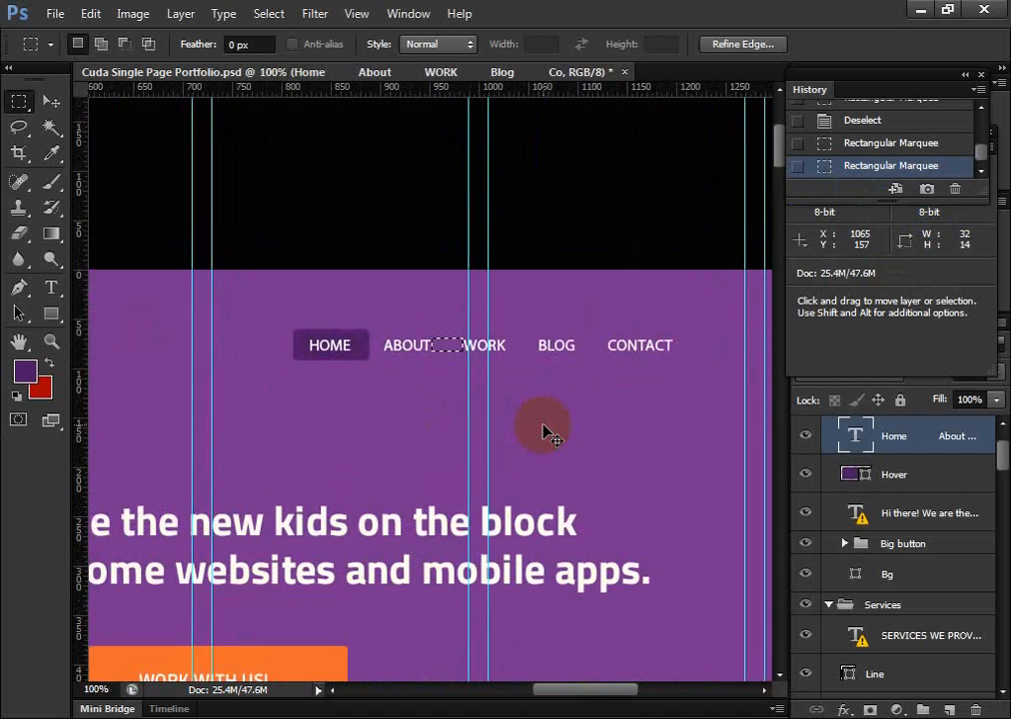
key(ctrl+plus)
key(ctrl+plus)
key(ctrl+minus)
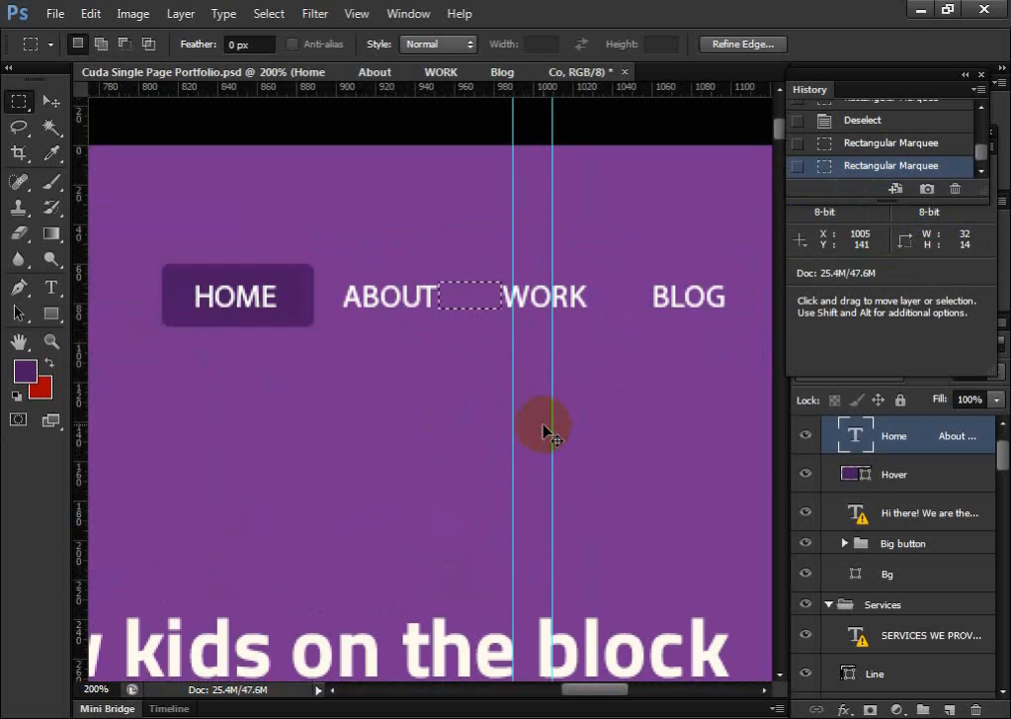
Review the page design through the services, team, skills and portfolio sections, returning to the header navigation
key(ctrl+minus)
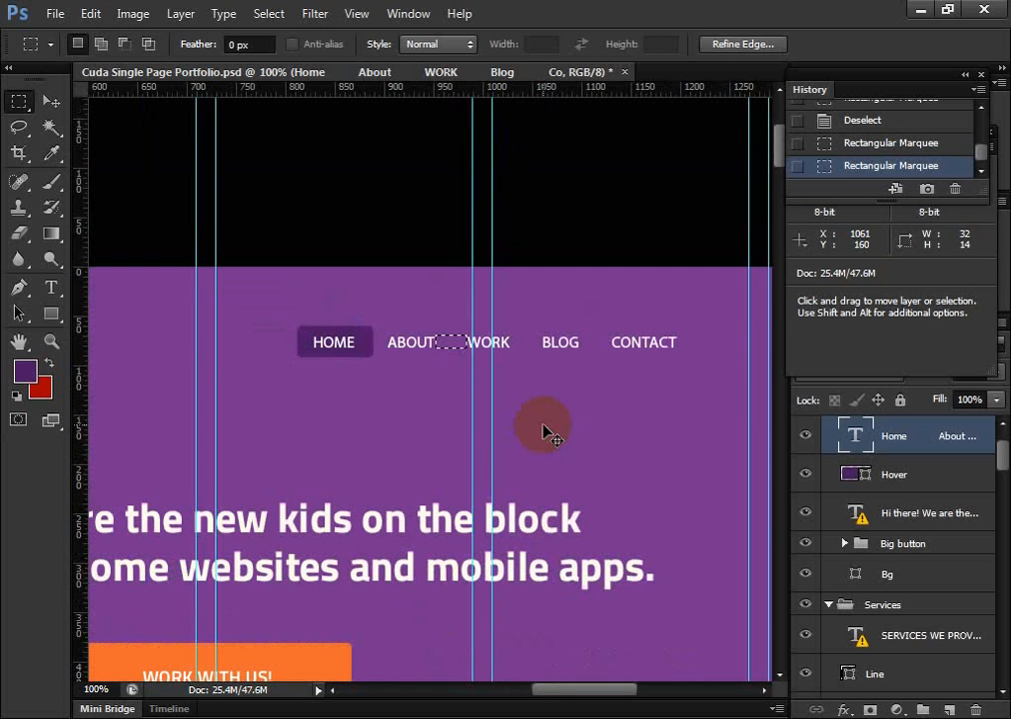
key(ctrl+plus)
key(ctrl+plus)
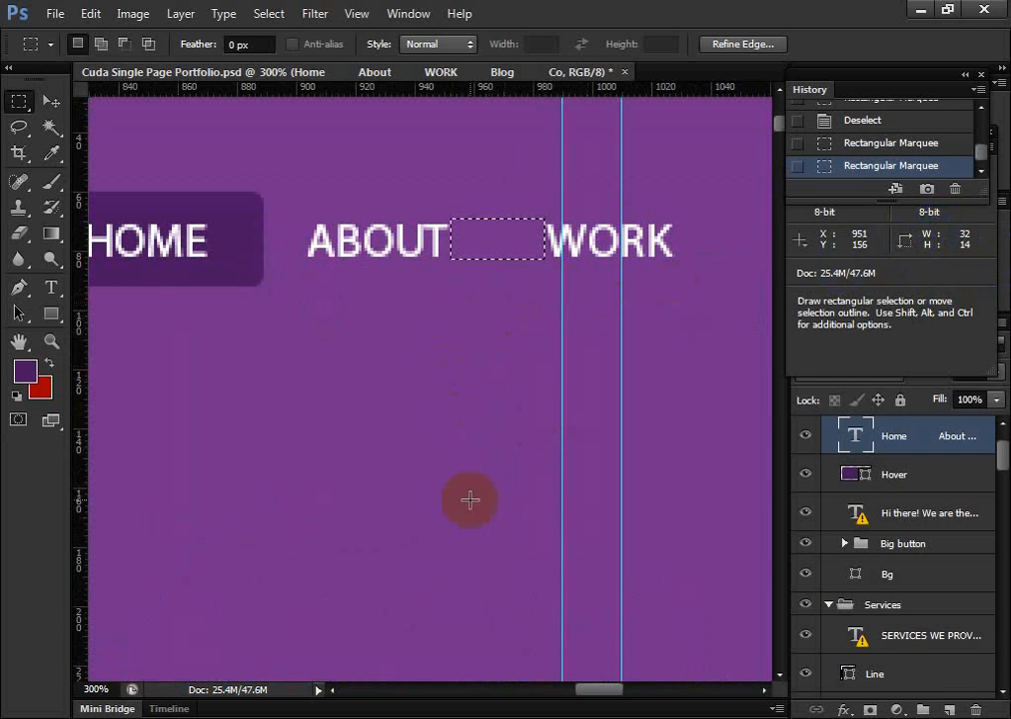
key(ctrl+minus)
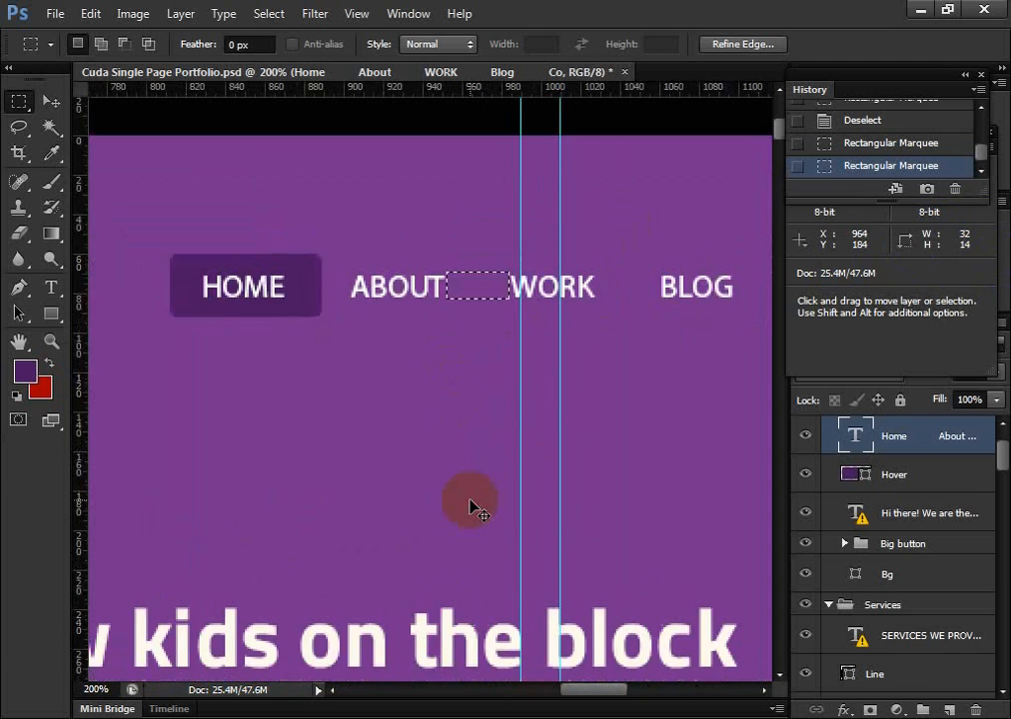
key(ctrl+minus)
key(ctrl+minus)
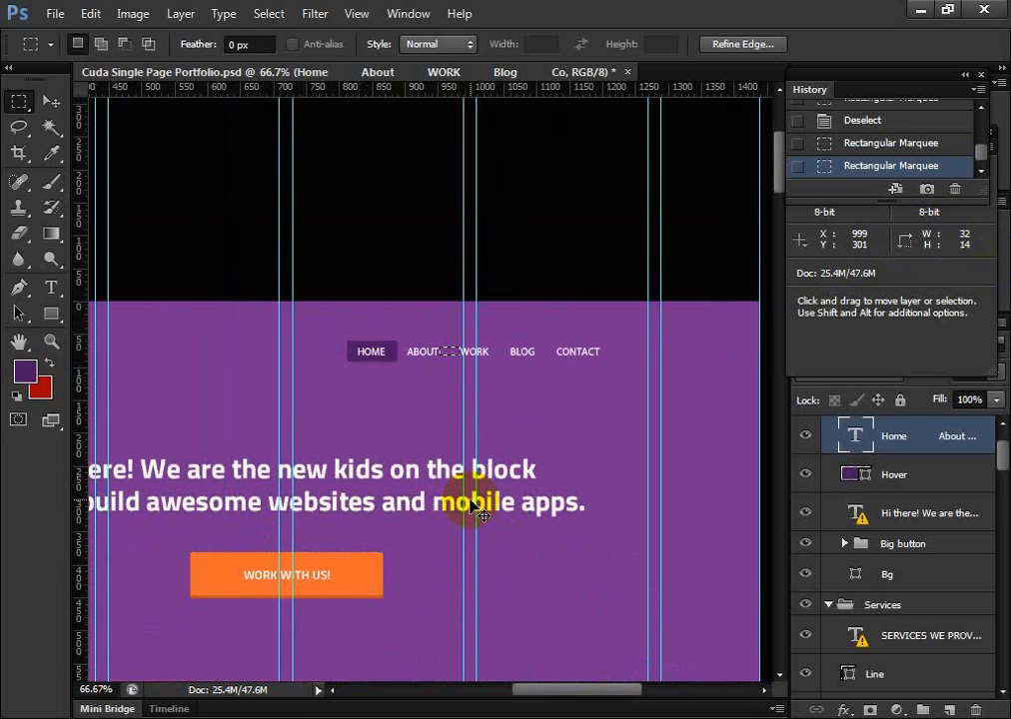
scroll(593, 515, down, 3)
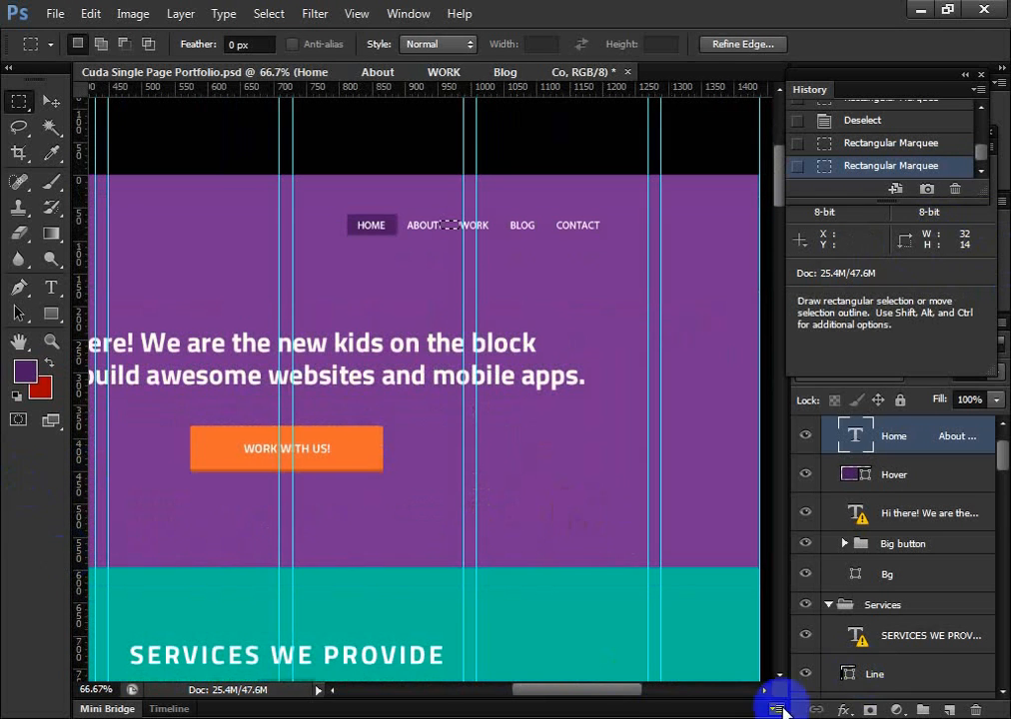
drag(545, 689, 505, 690)
scroll(384, 560, down, 8)
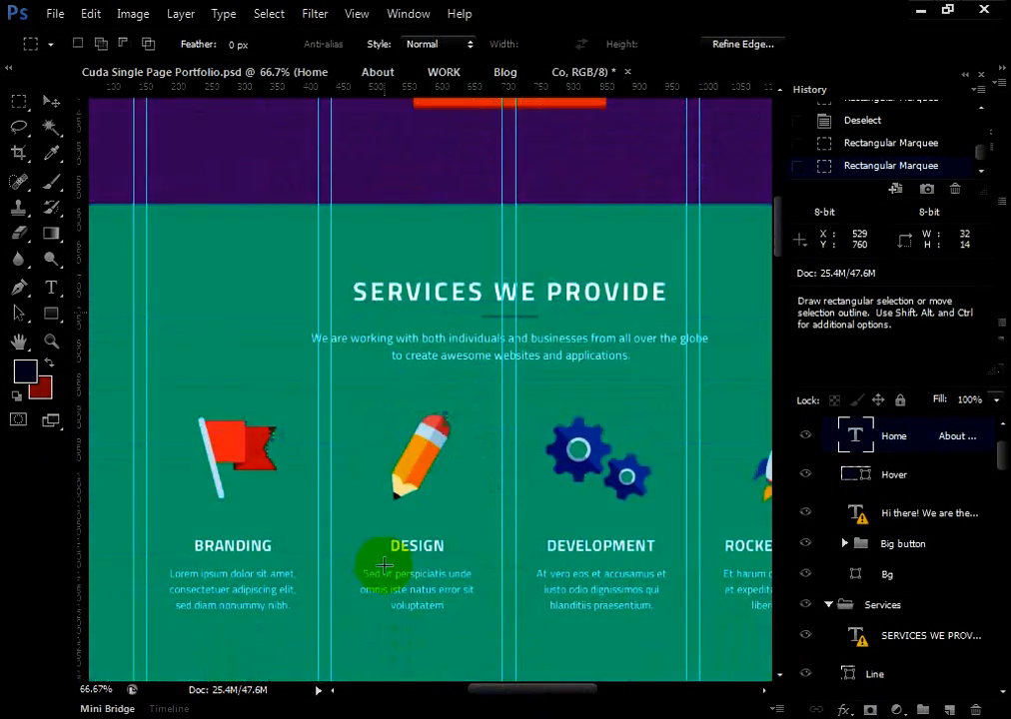
scroll(384, 566, down, 14)
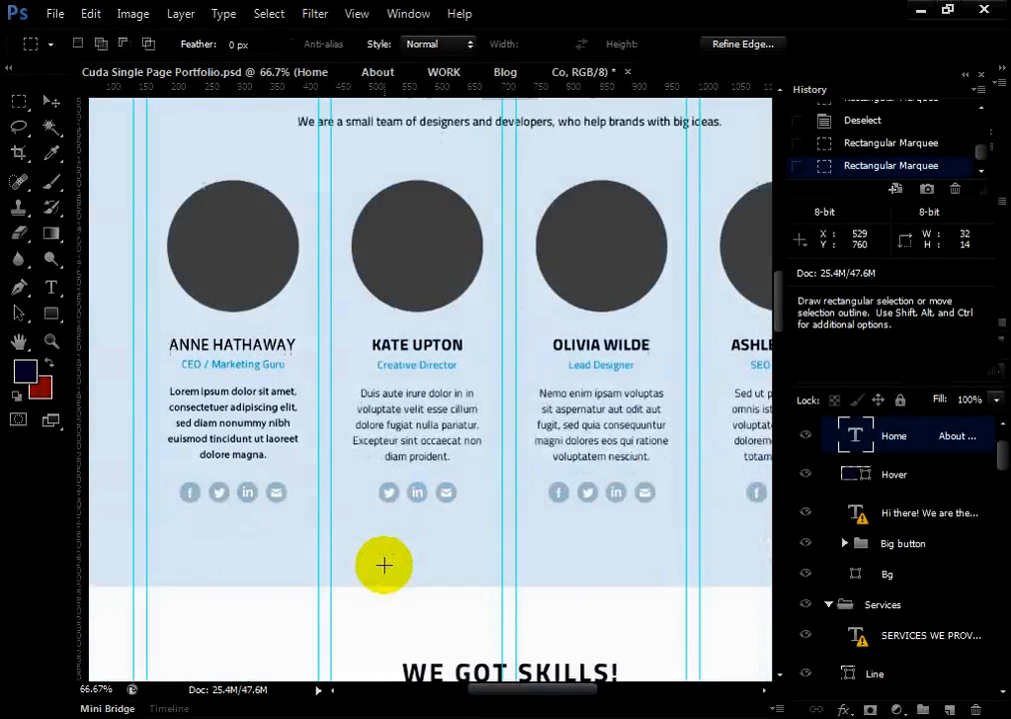
scroll(384, 565, down, 2)
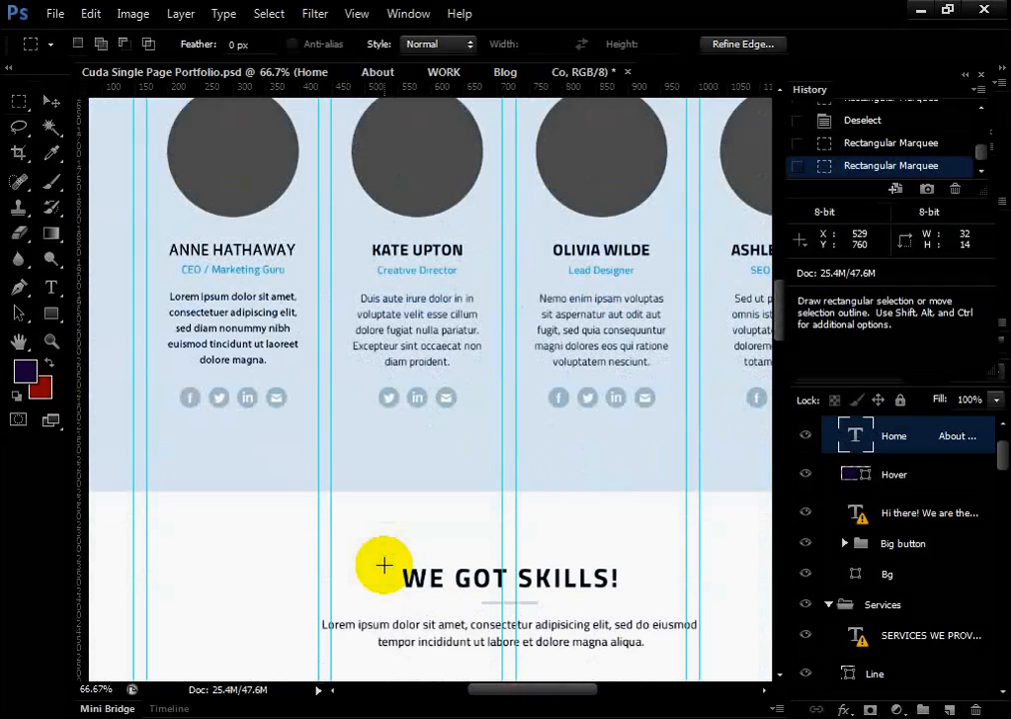
scroll(383, 565, down, 4)
scroll(384, 566, down, 12)
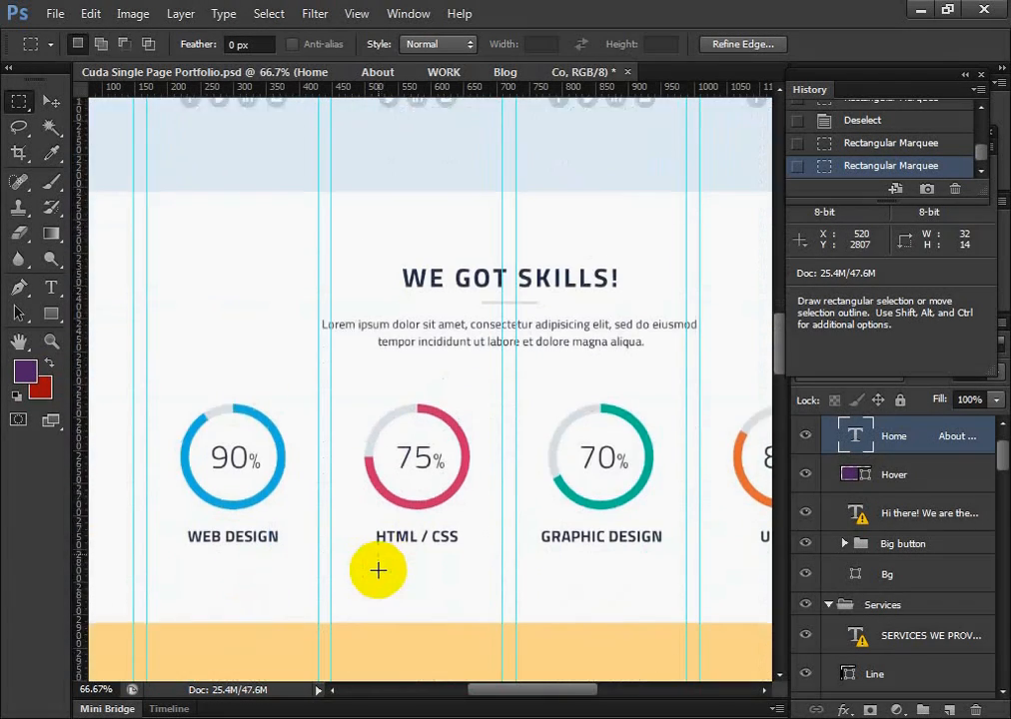
scroll(384, 565, down, 8)
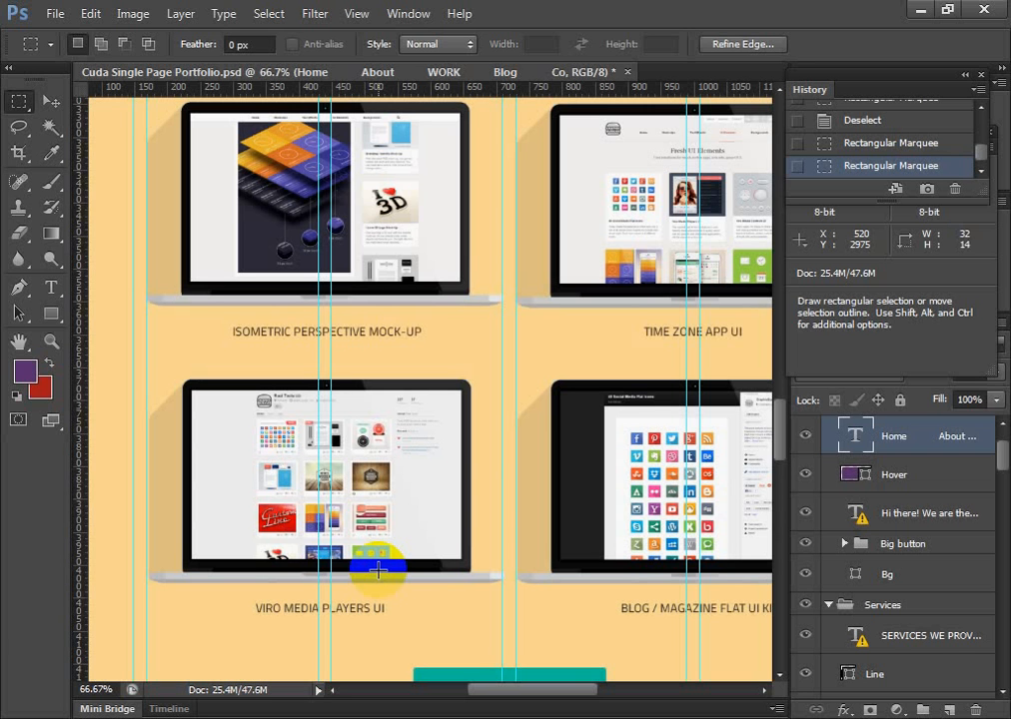
scroll(378, 571, up, 10)
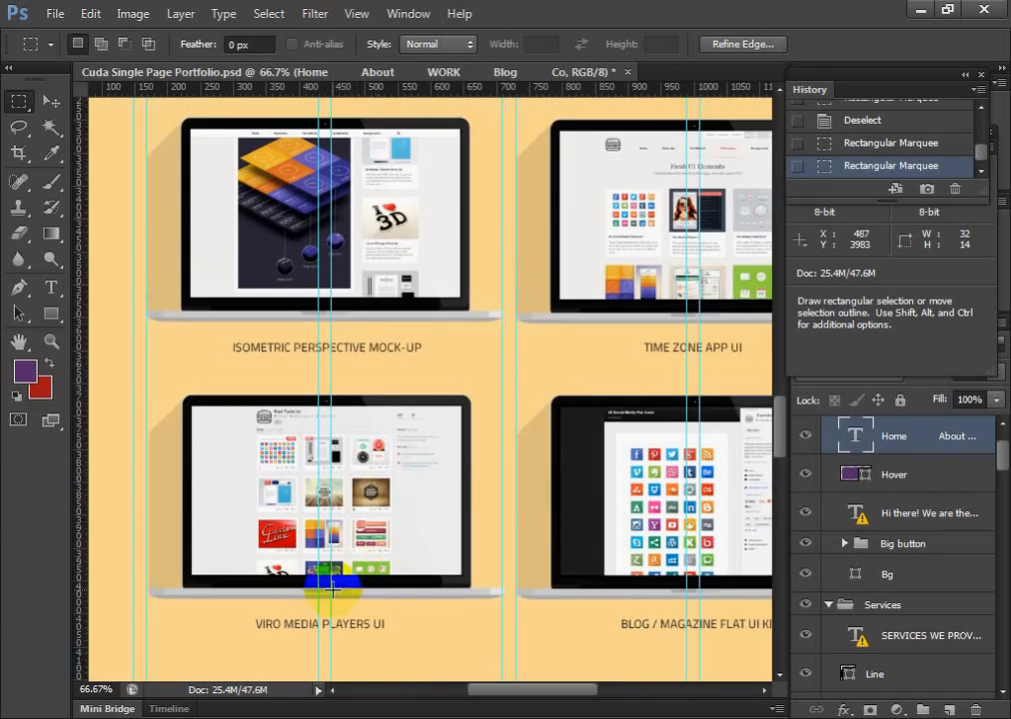
scroll(332, 578, up, 12)
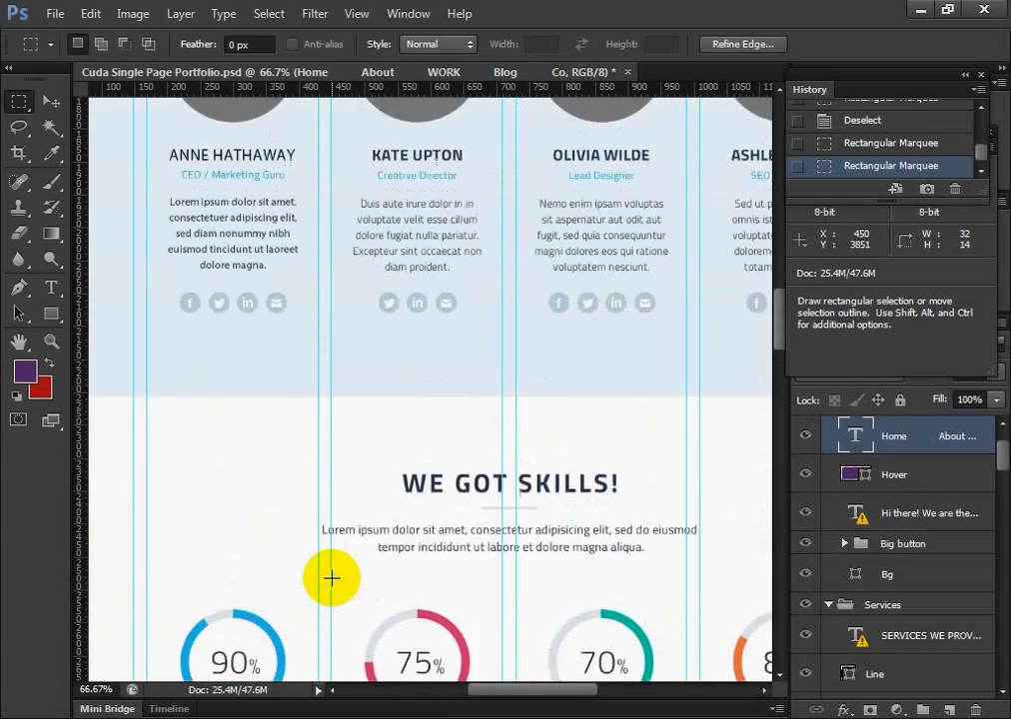
scroll(332, 578, up, 12)
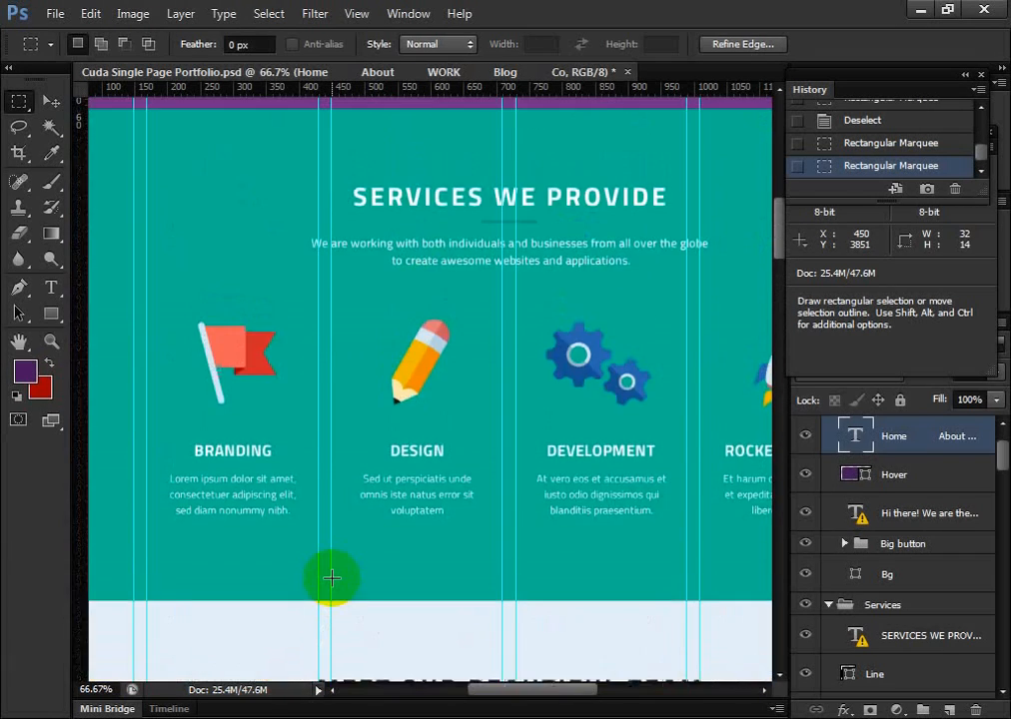
scroll(332, 577, down, 5)
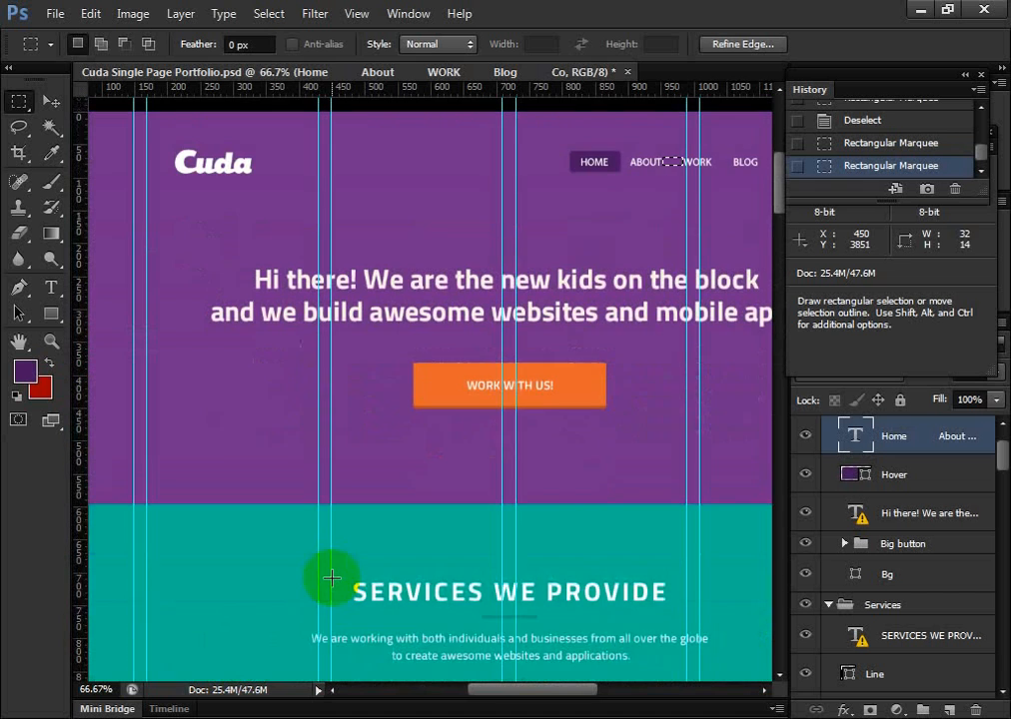
drag(493, 692, 540, 702)
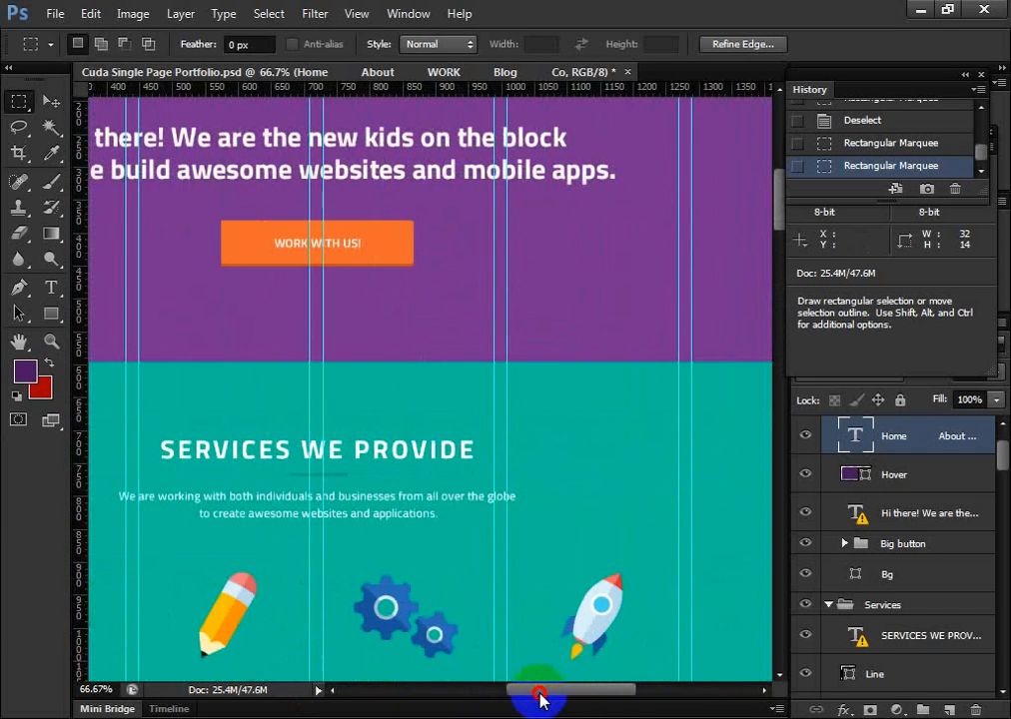
scroll(383, 559, up, 5)
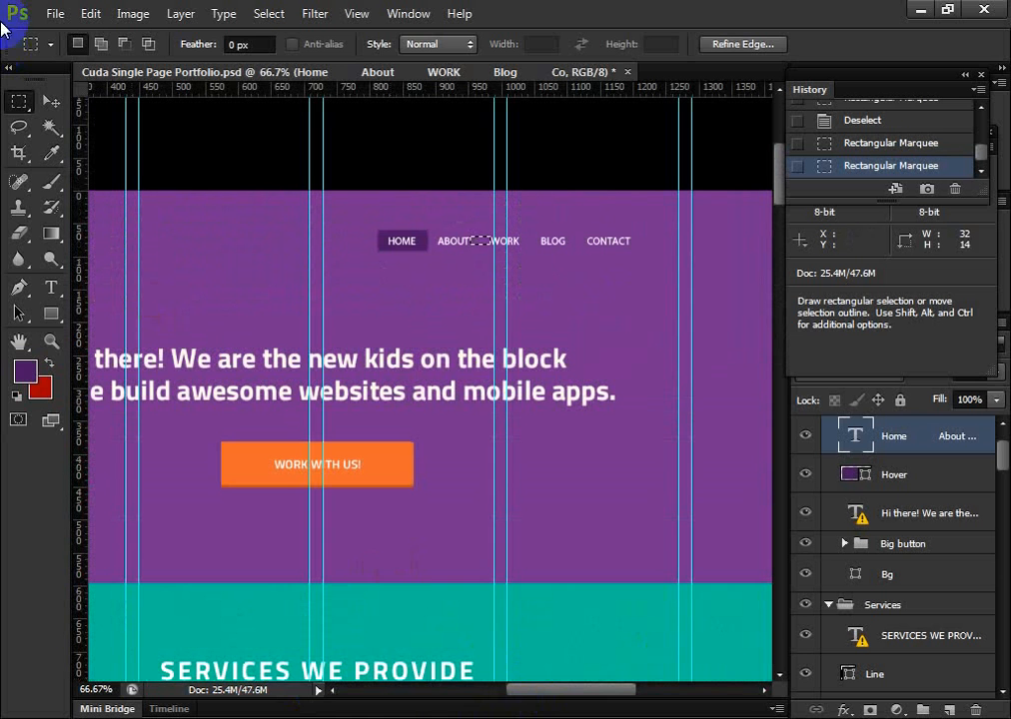
Activate the Move tool and view the page's full width at 33.33% zoom, covering the header and services sections
click(50, 103)
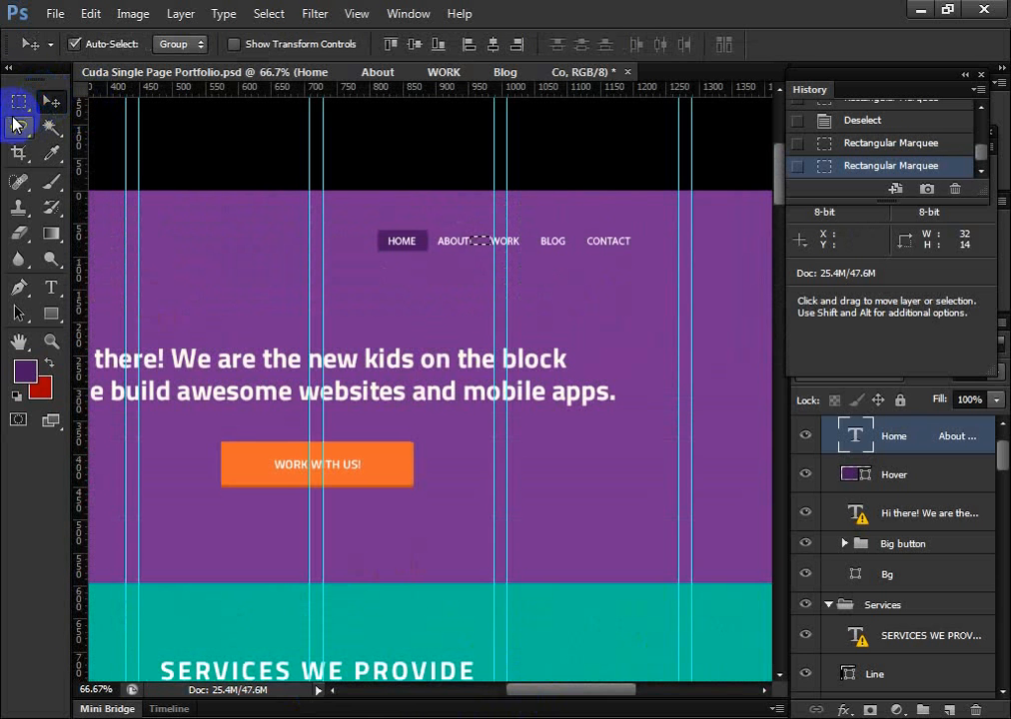
scroll(116, 458, down, 5)
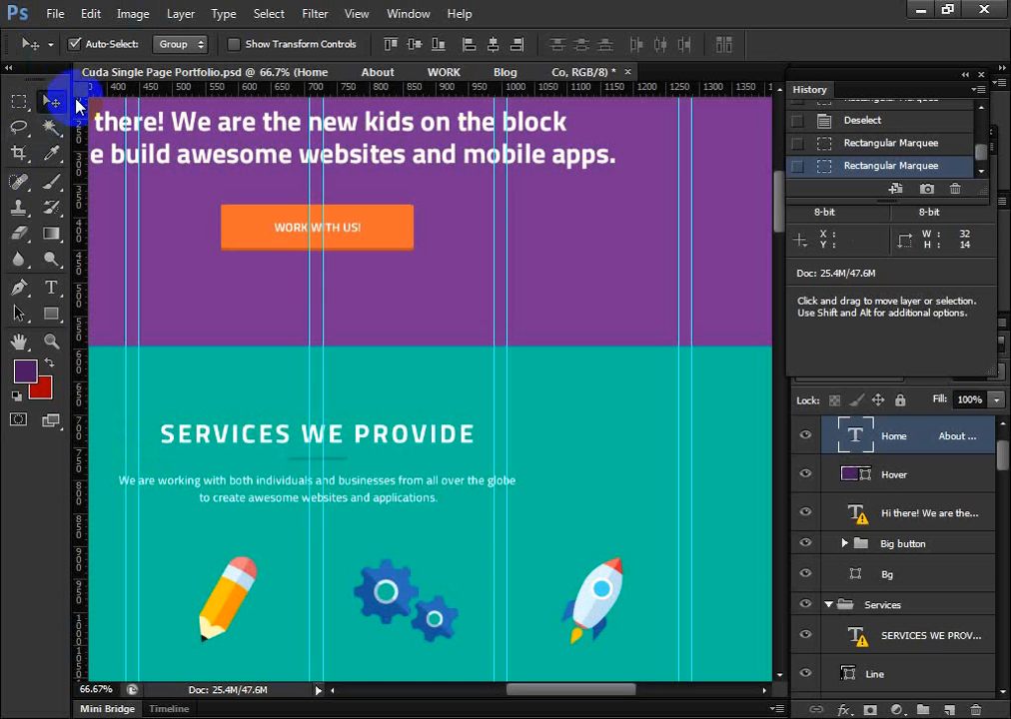
click(53, 101)
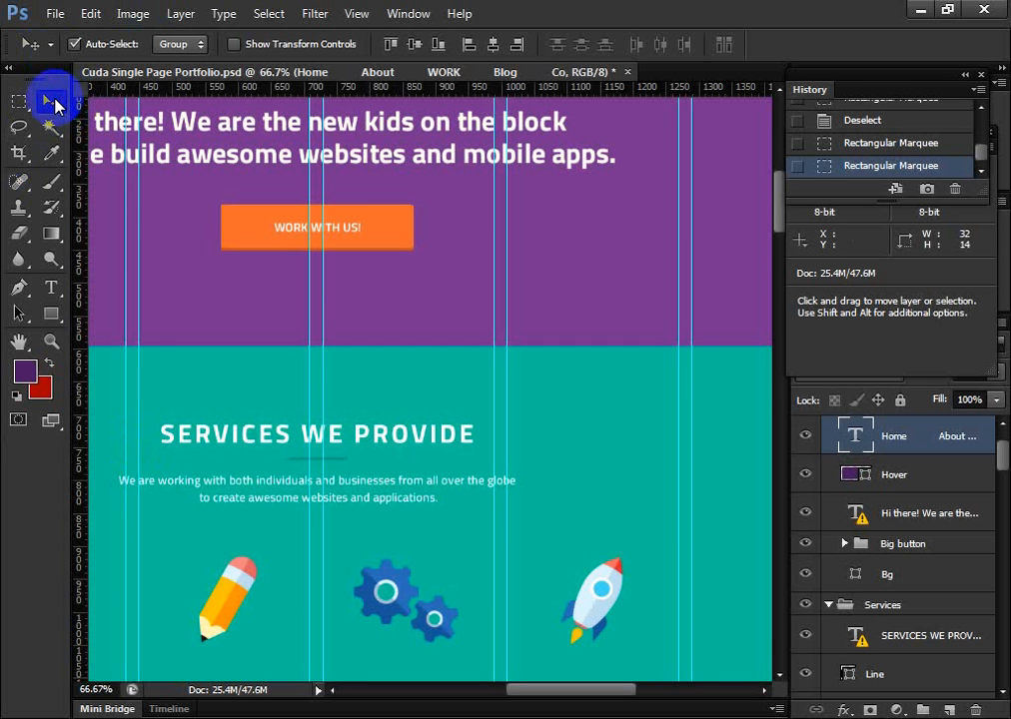
key(ctrl+minus)
key(ctrl+minus)
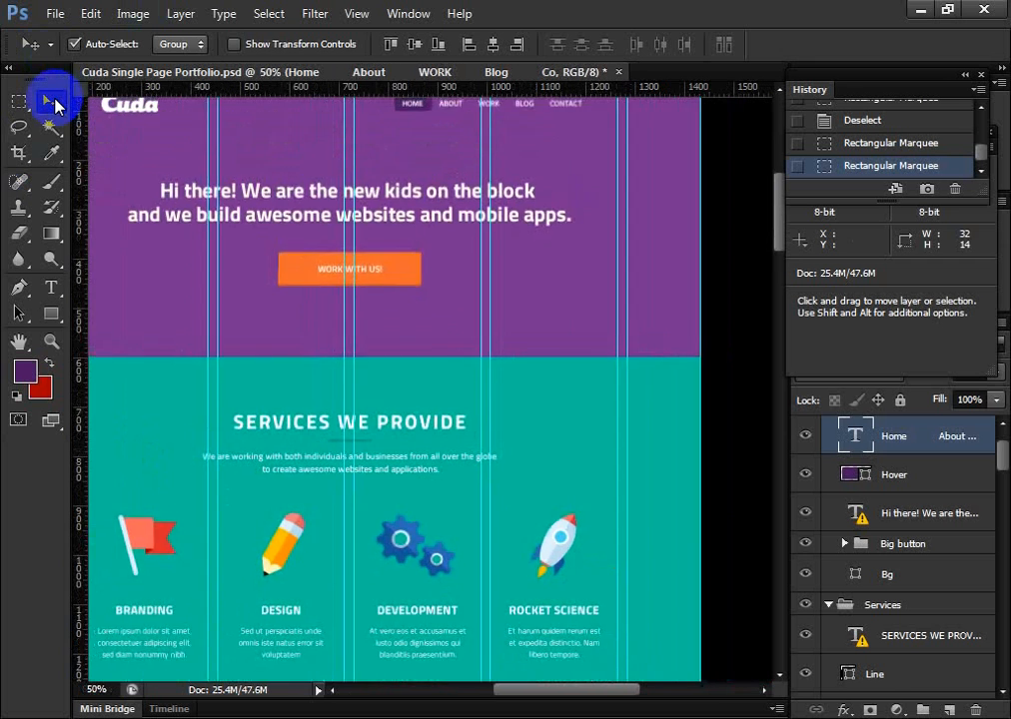
key(ctrl+plus)
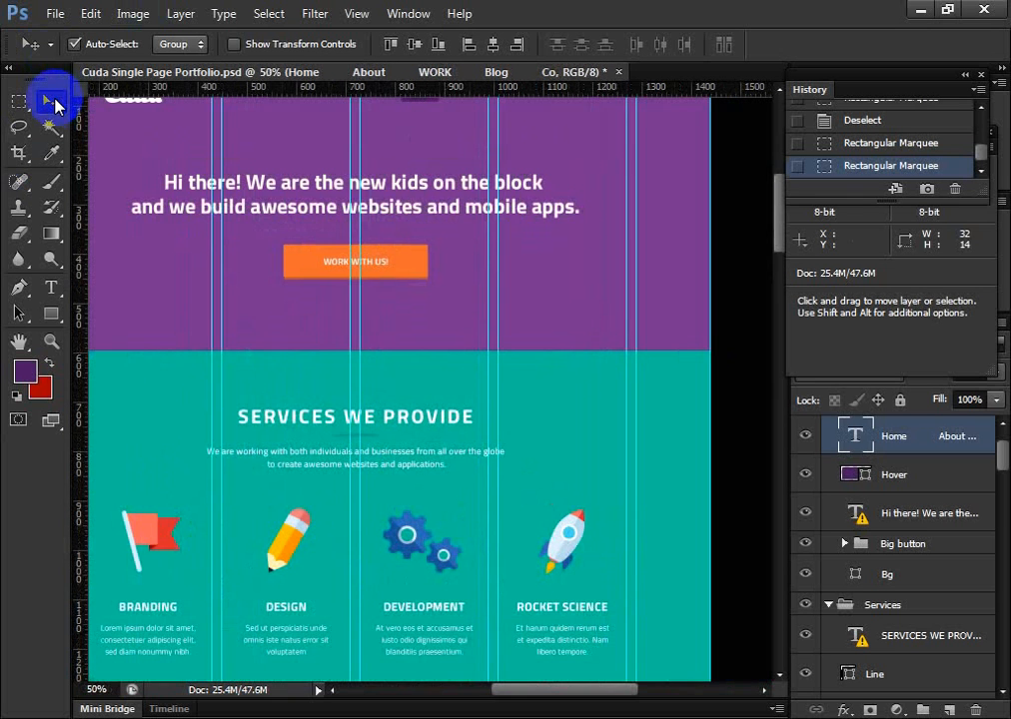
key(ctrl+minus)
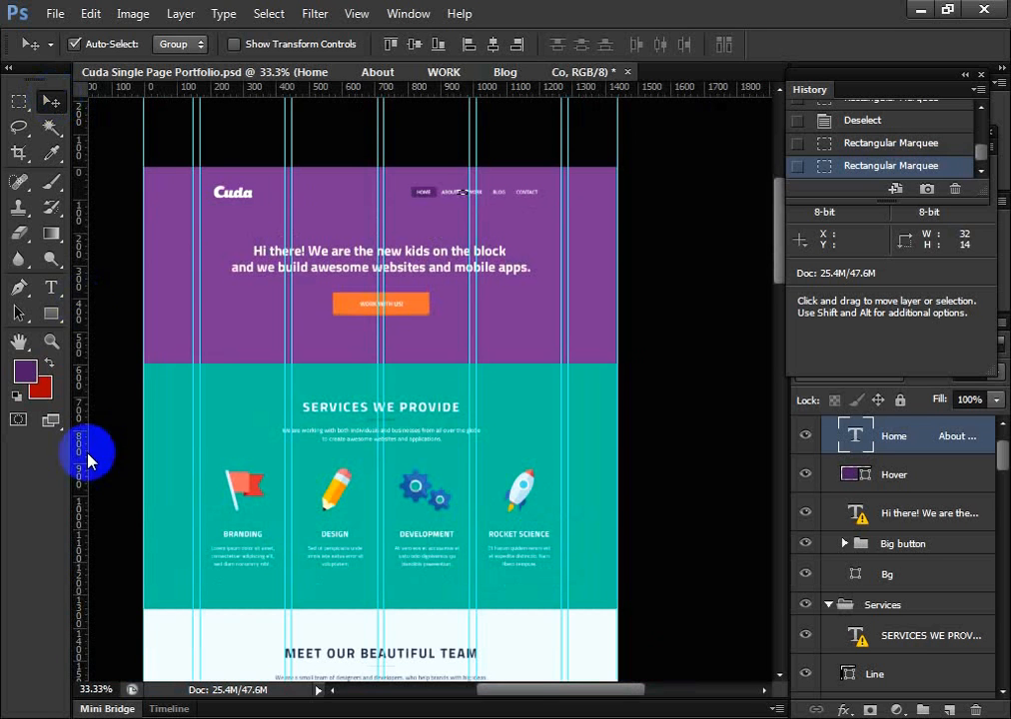
scroll(50, 296, down, 3)
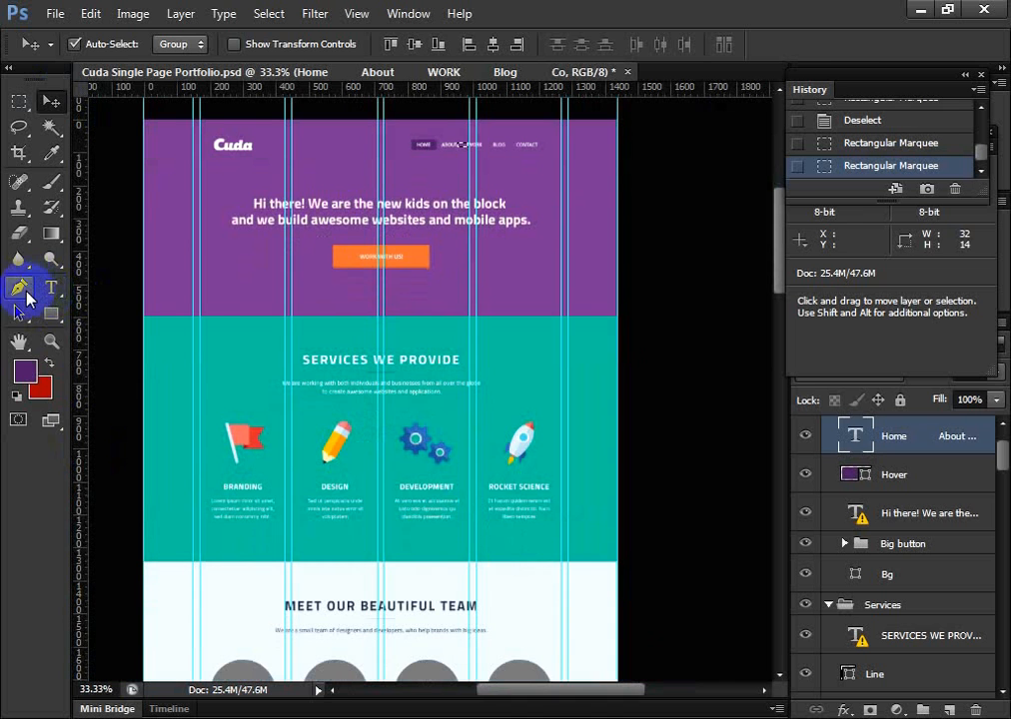
click(20, 289)
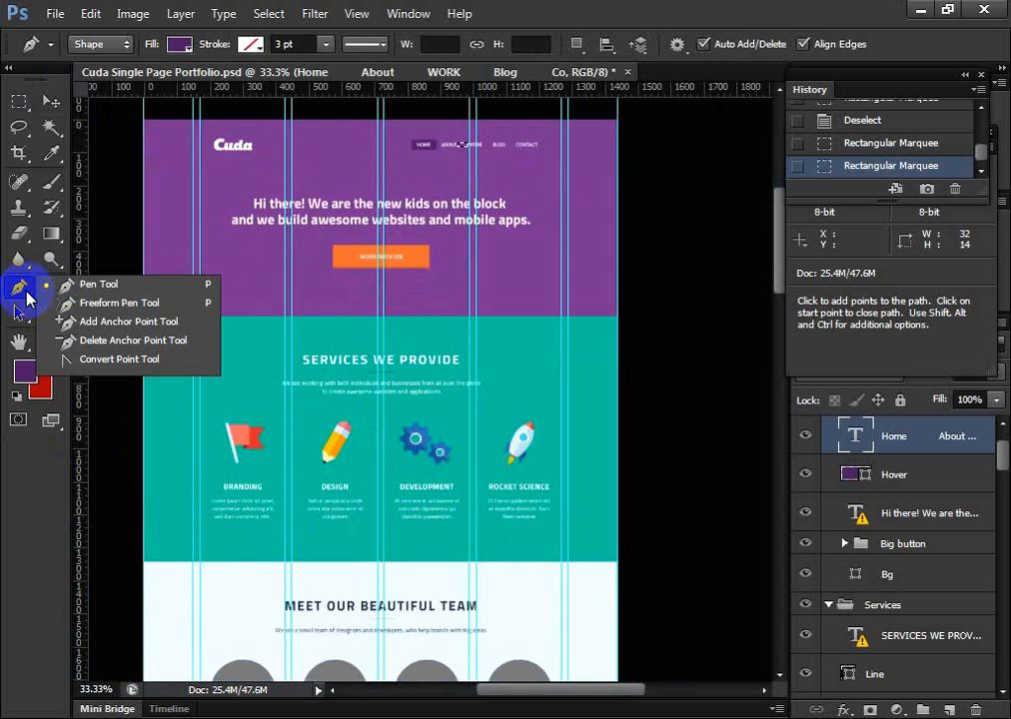
click(18, 288)
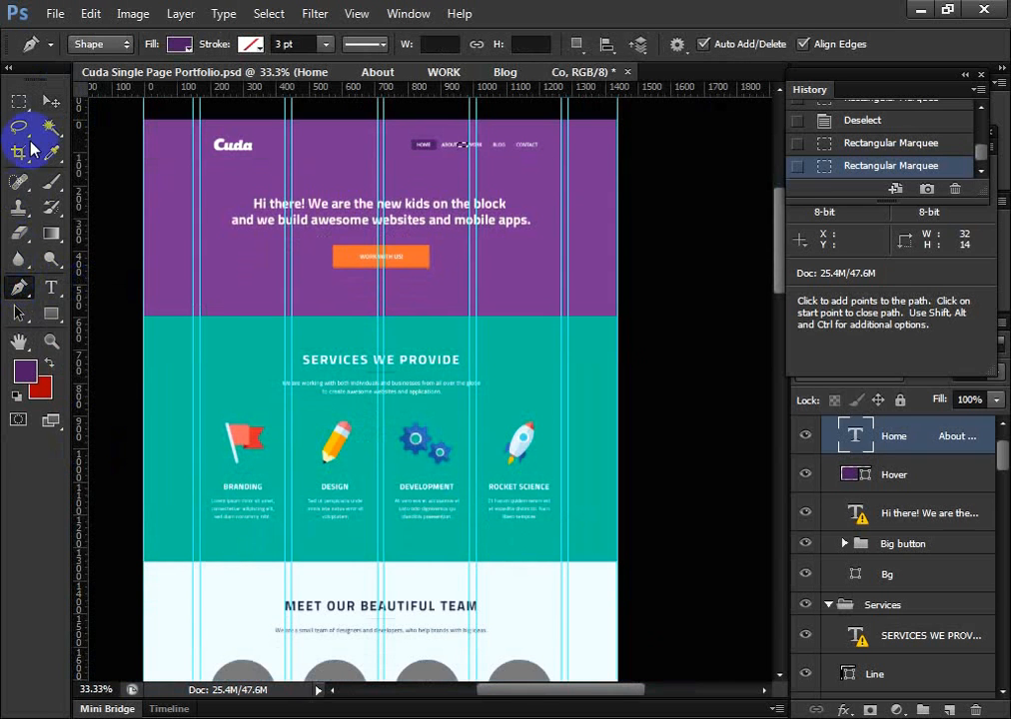
click(48, 100)
Examine the overall layout of the header, services and team sections
scroll(476, 390, down, 1)
scroll(476, 389, down, 5)
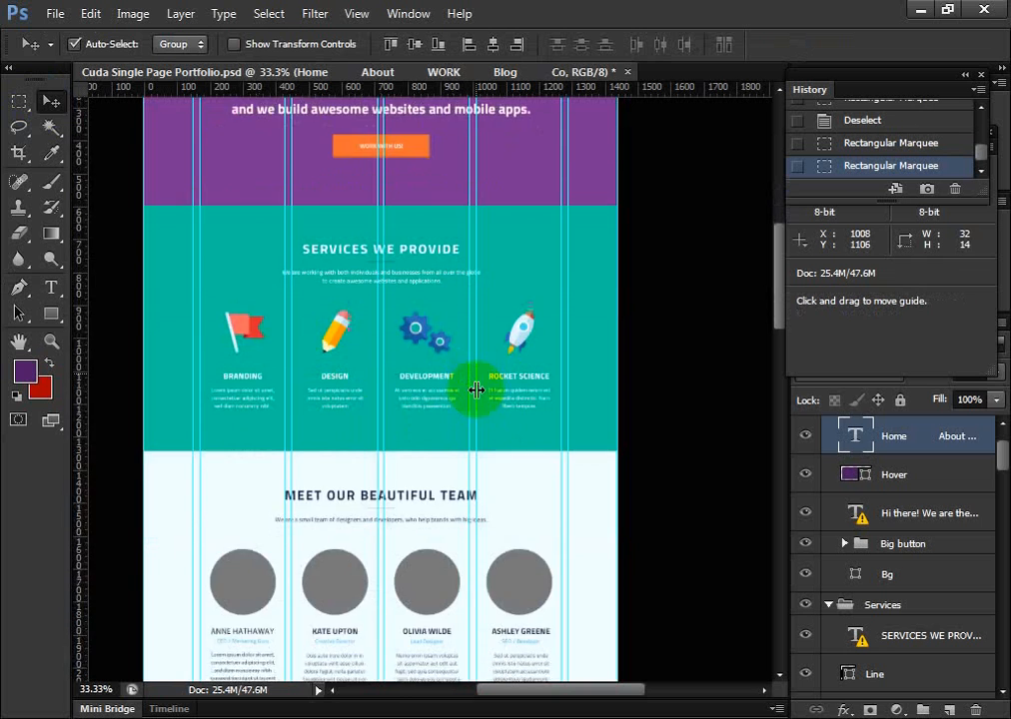
scroll(479, 388, up, 6)
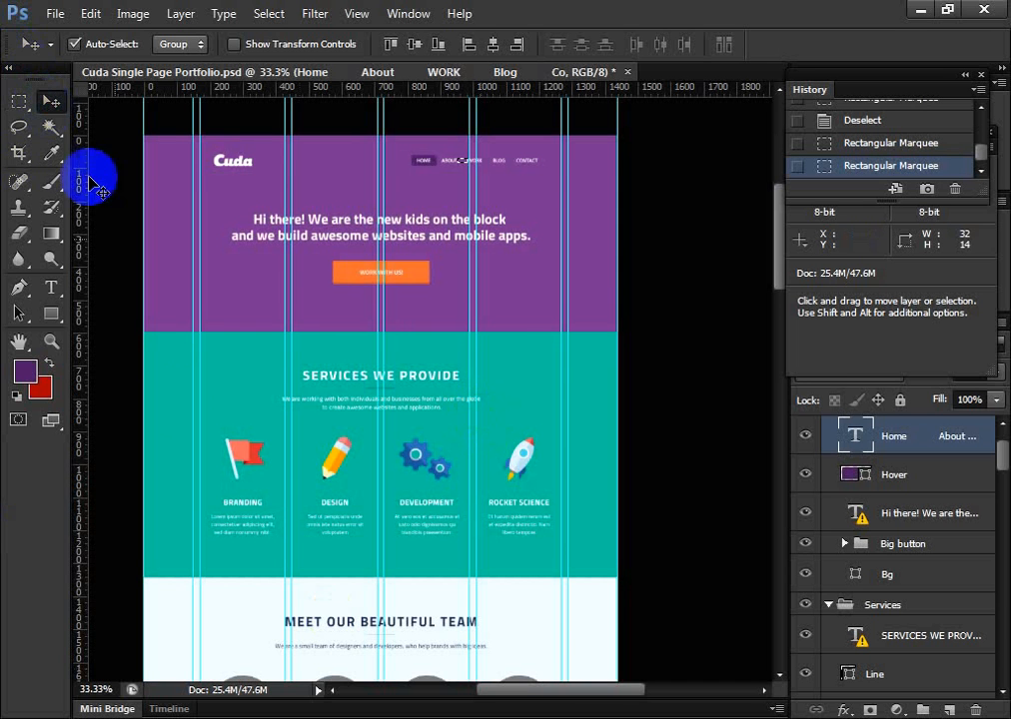
scroll(245, 485, down, 2)
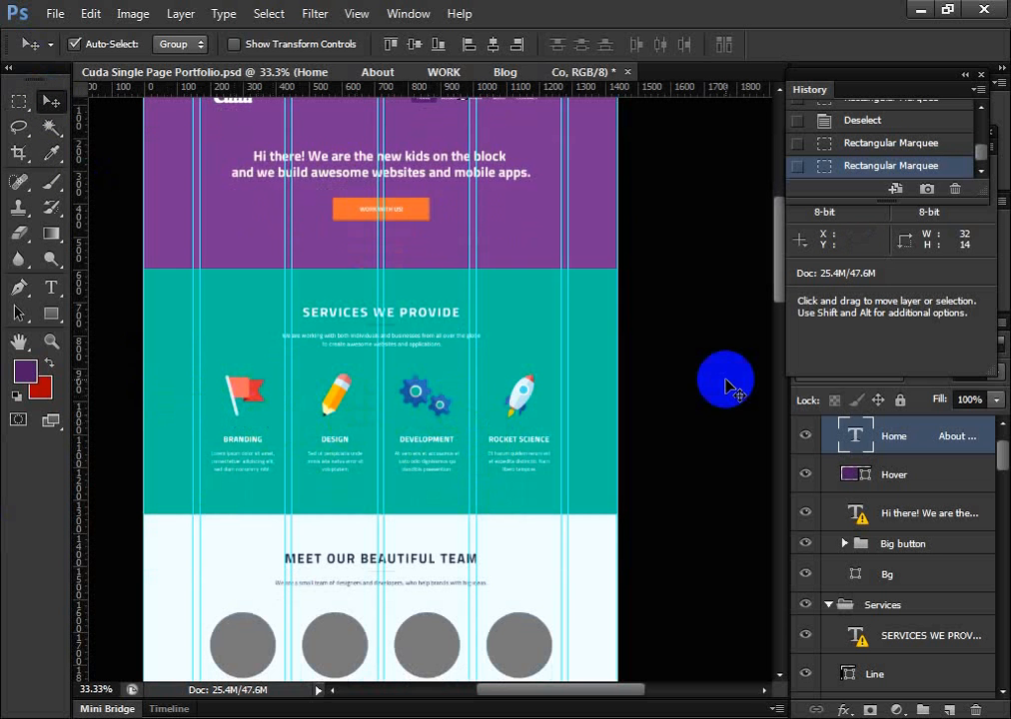
scroll(514, 388, up, 3)
scroll(515, 375, down, 5)
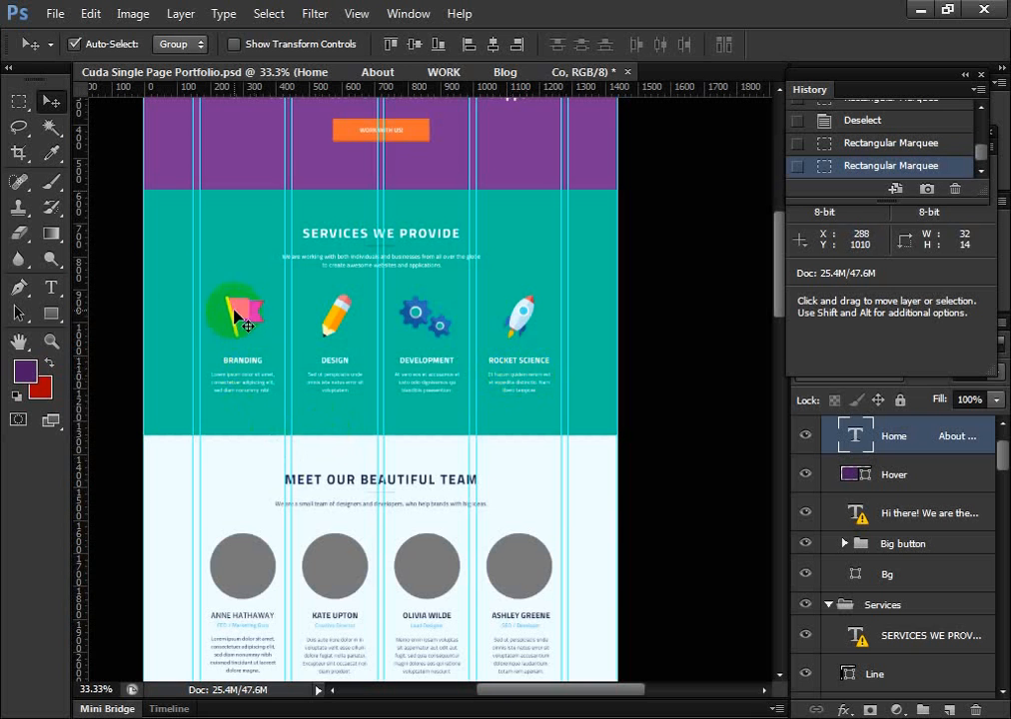
scroll(329, 316, up, 5)
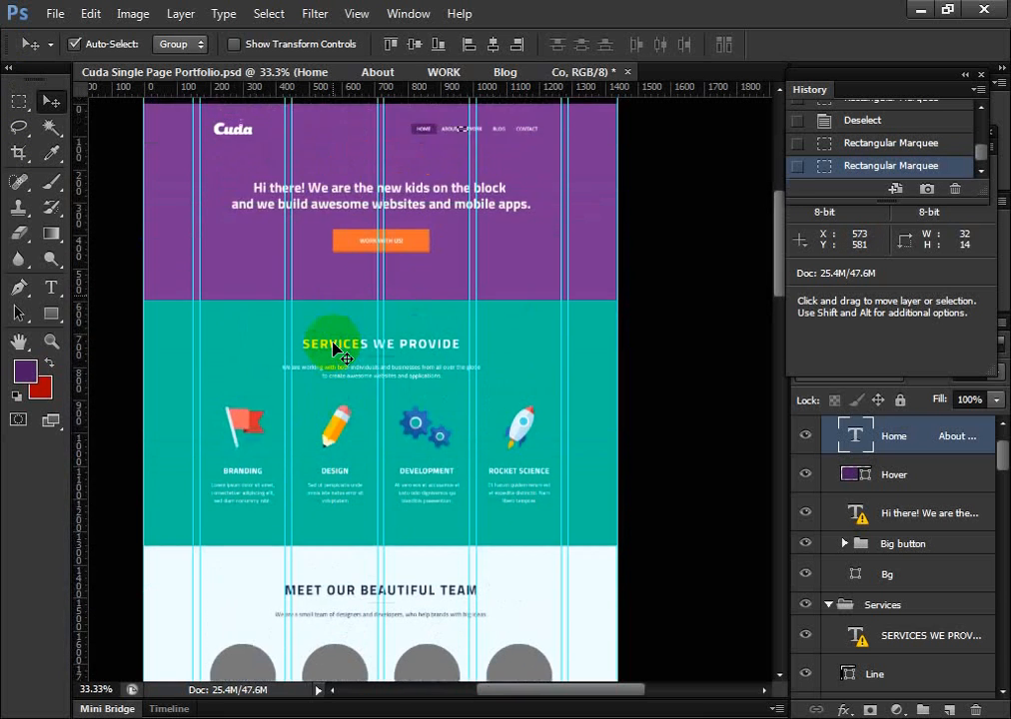
scroll(336, 332, down, 5)
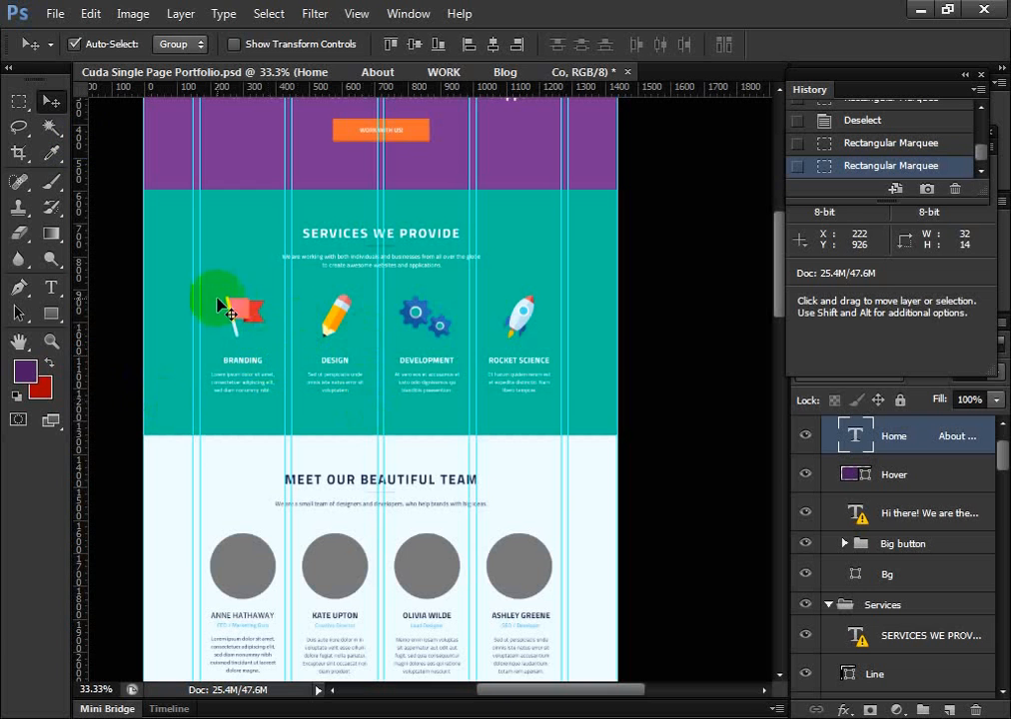
drag(248, 328, 246, 307)
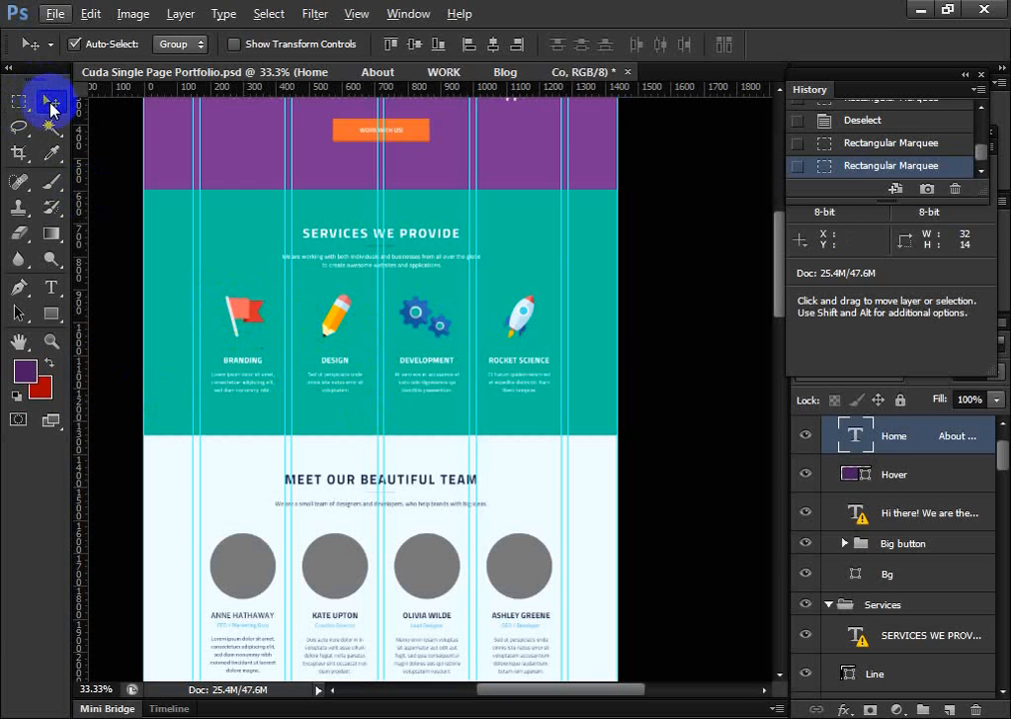
click(19, 100)
click(49, 104)
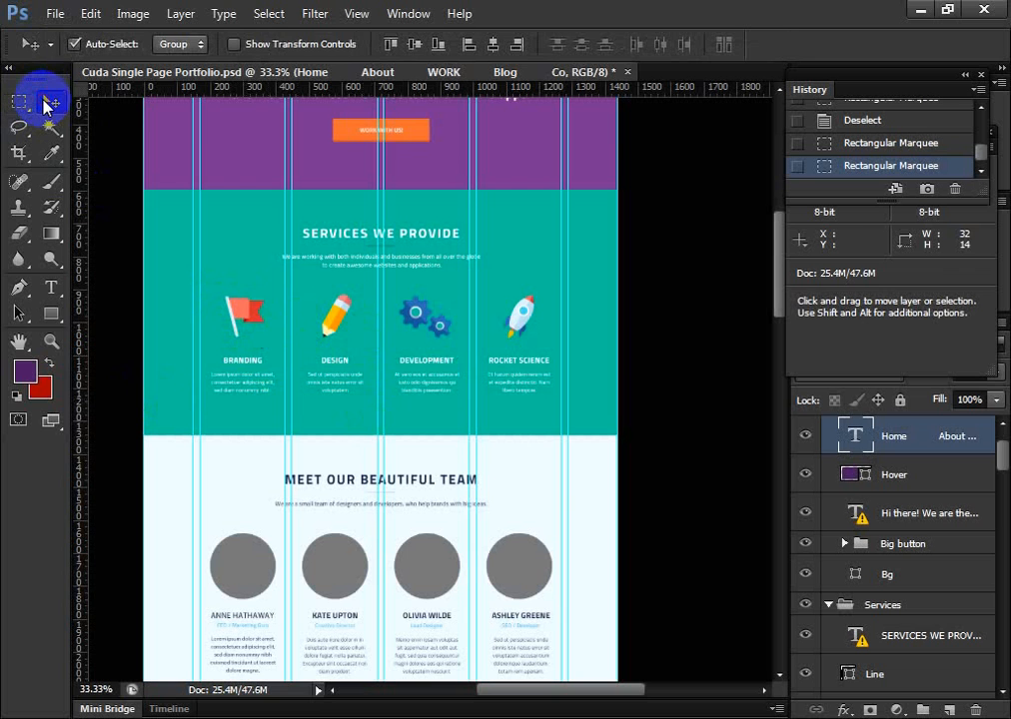
click(56, 156)
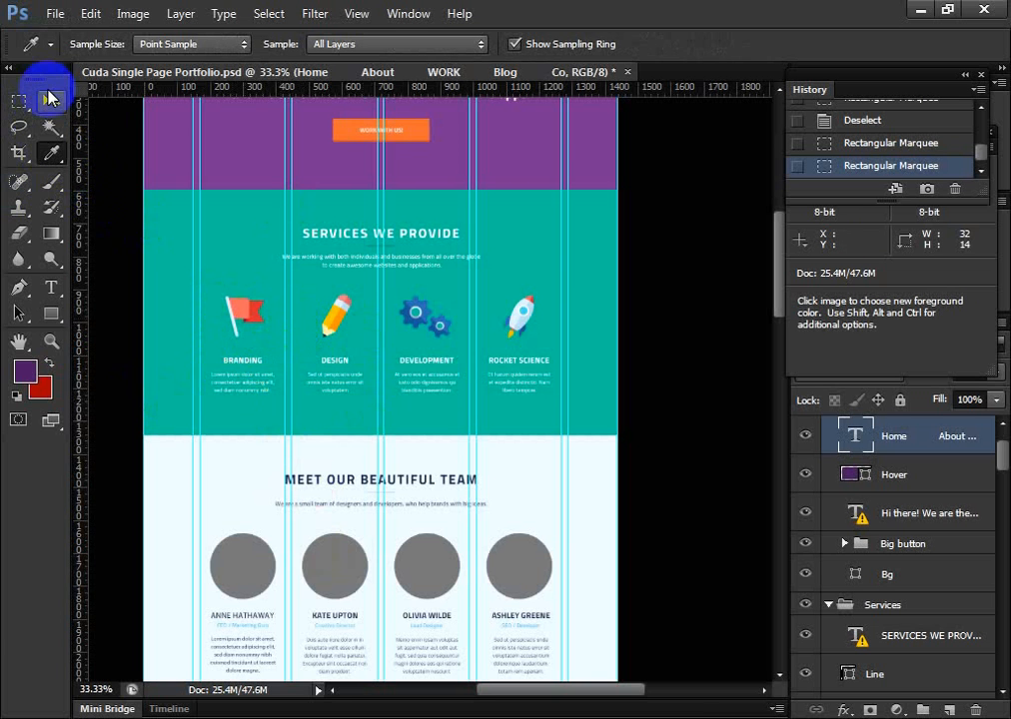
click(51, 98)
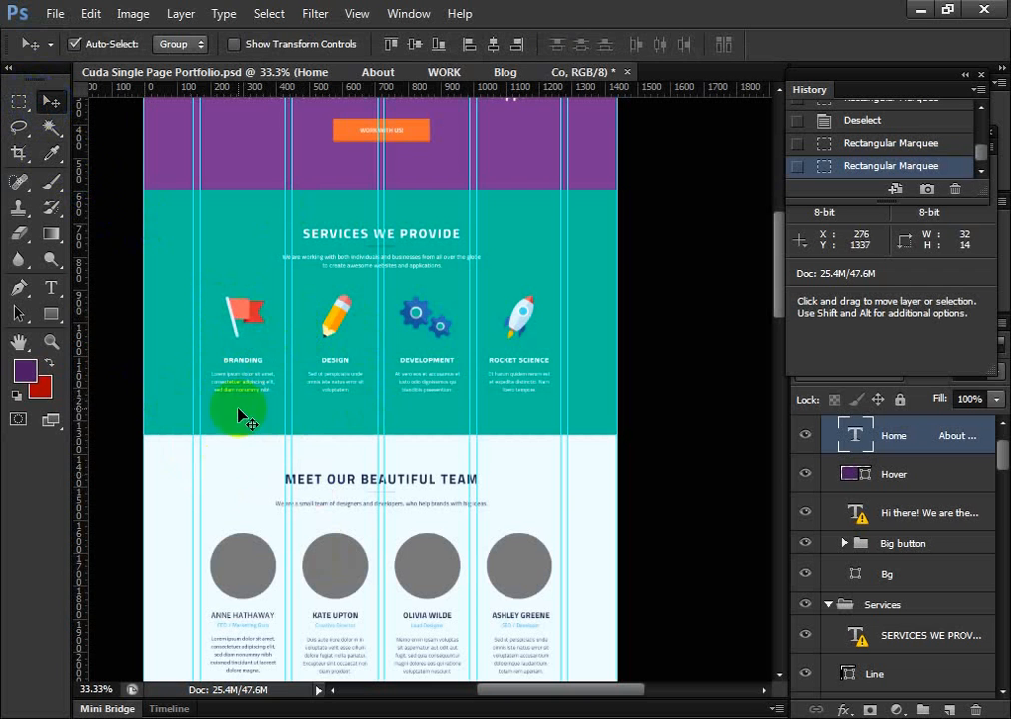
Select the red flag icon above BRANDING and inspect the shape layers inside its Flag icon group
drag(240, 417, 245, 314)
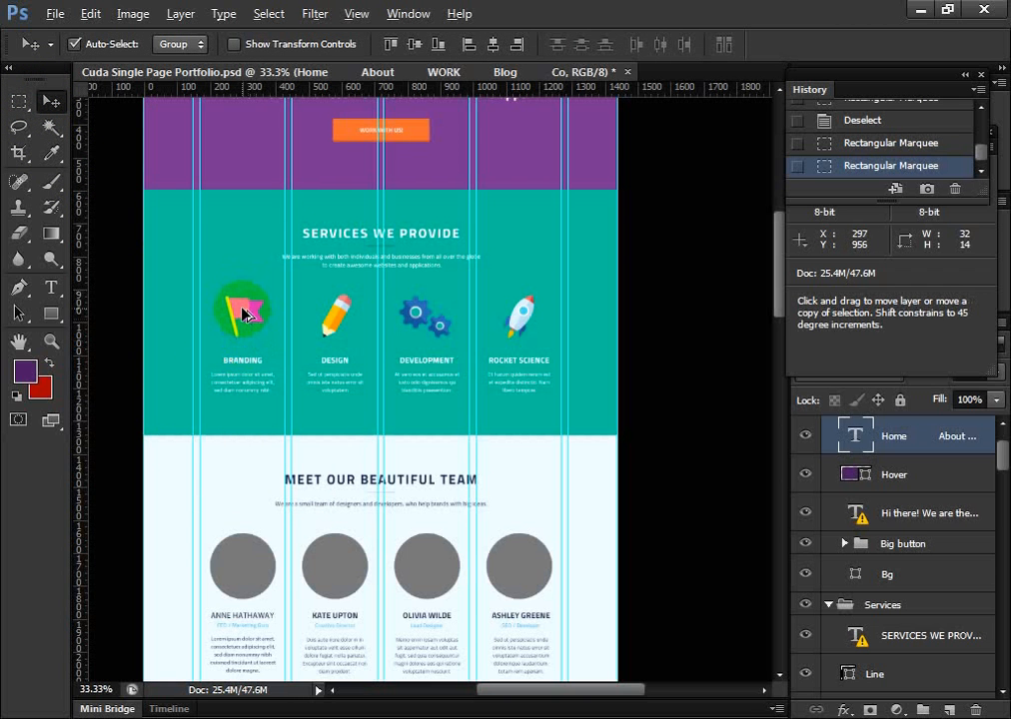
click(244, 313)
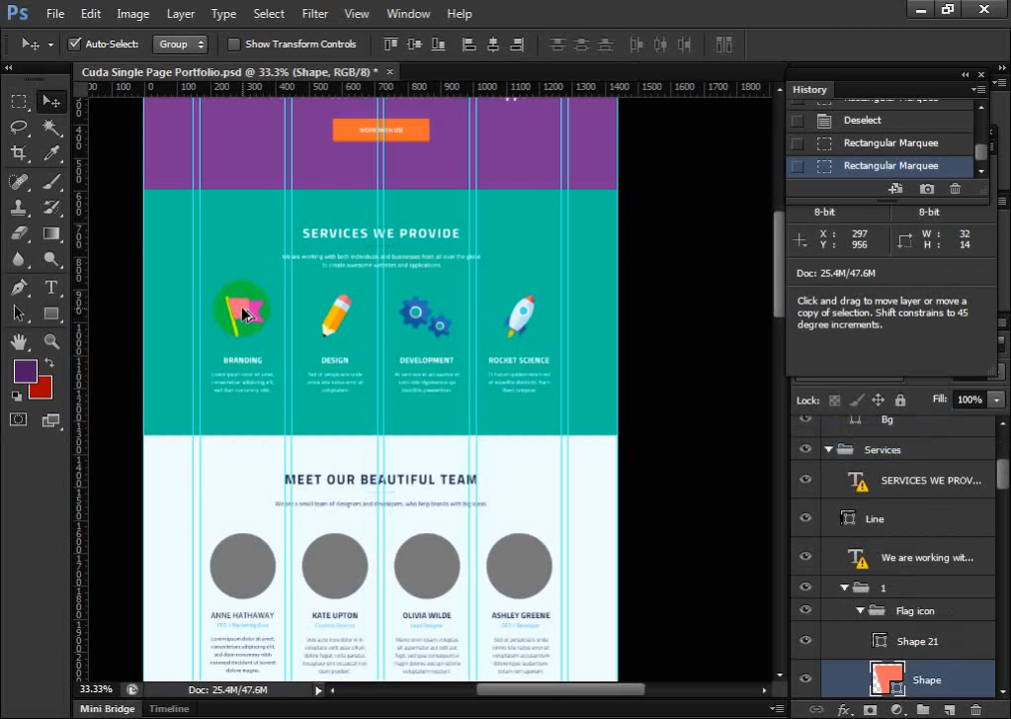
scroll(970, 678, down, 2)
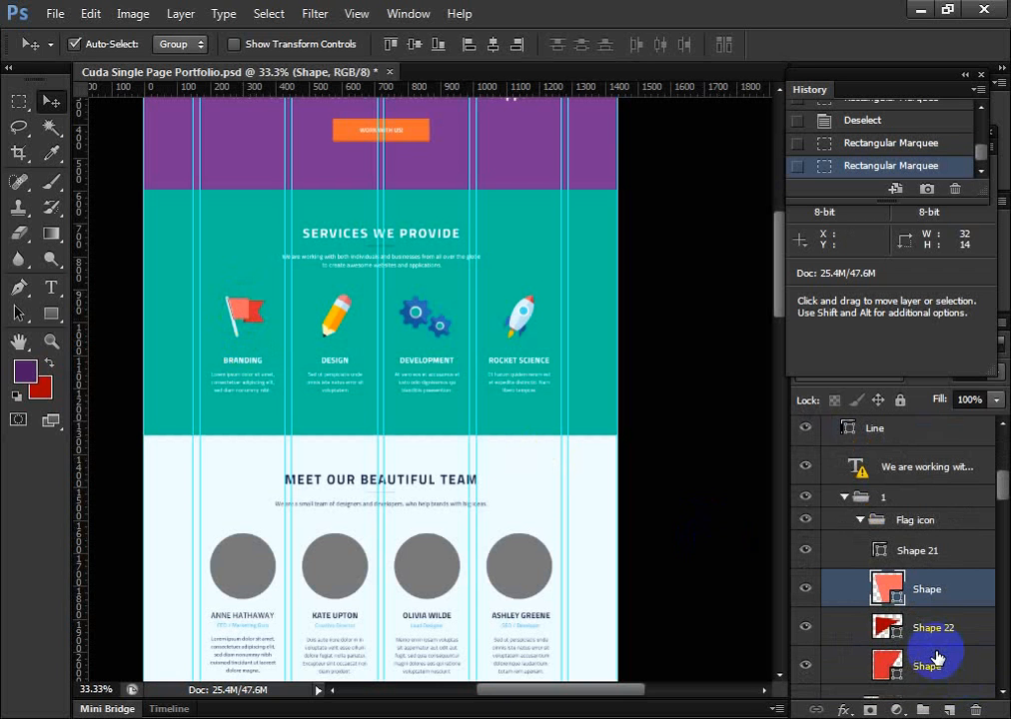
click(878, 549)
click(888, 591)
click(887, 628)
click(887, 667)
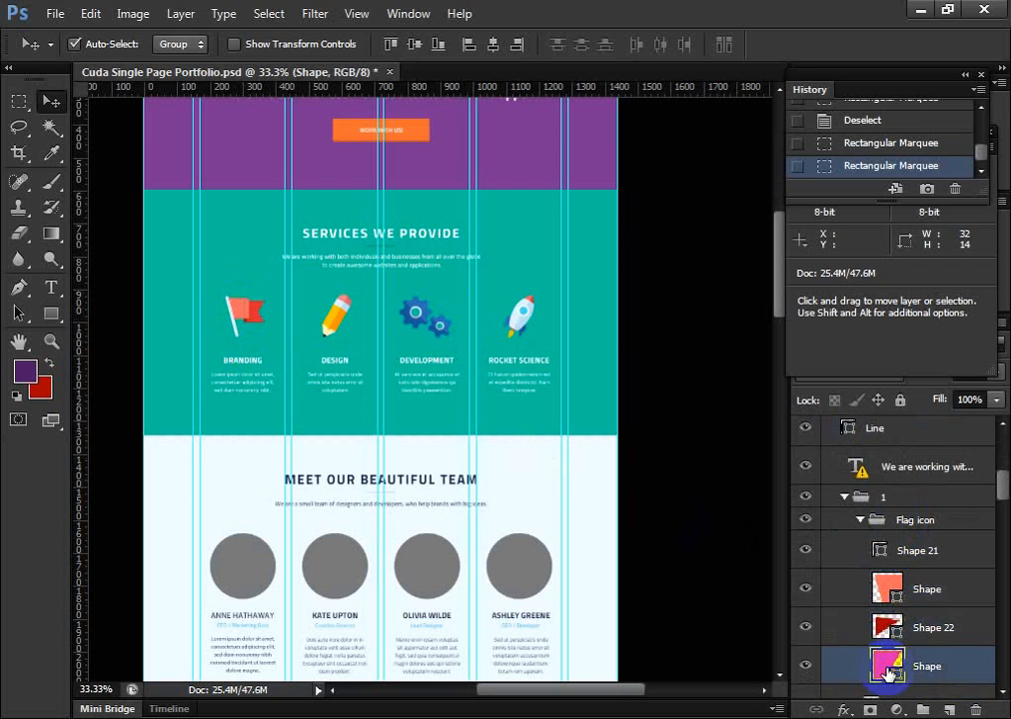
click(881, 591)
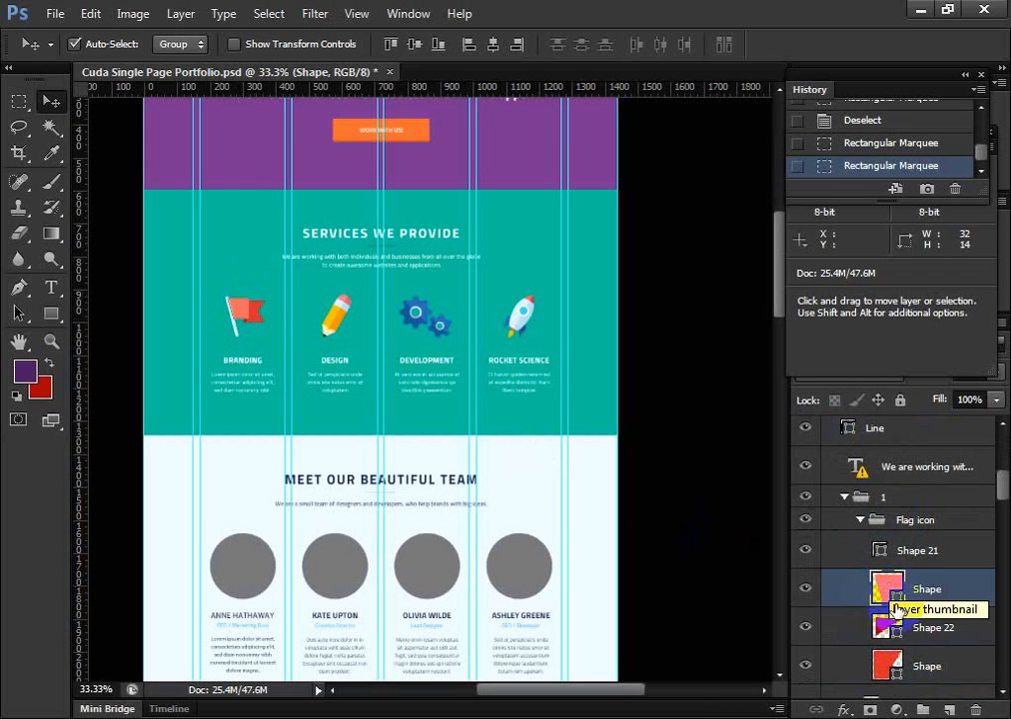
Hide and show the light red Shape layer and Shape 21 to identify their flag parts, then select the Flag icon group
click(806, 590)
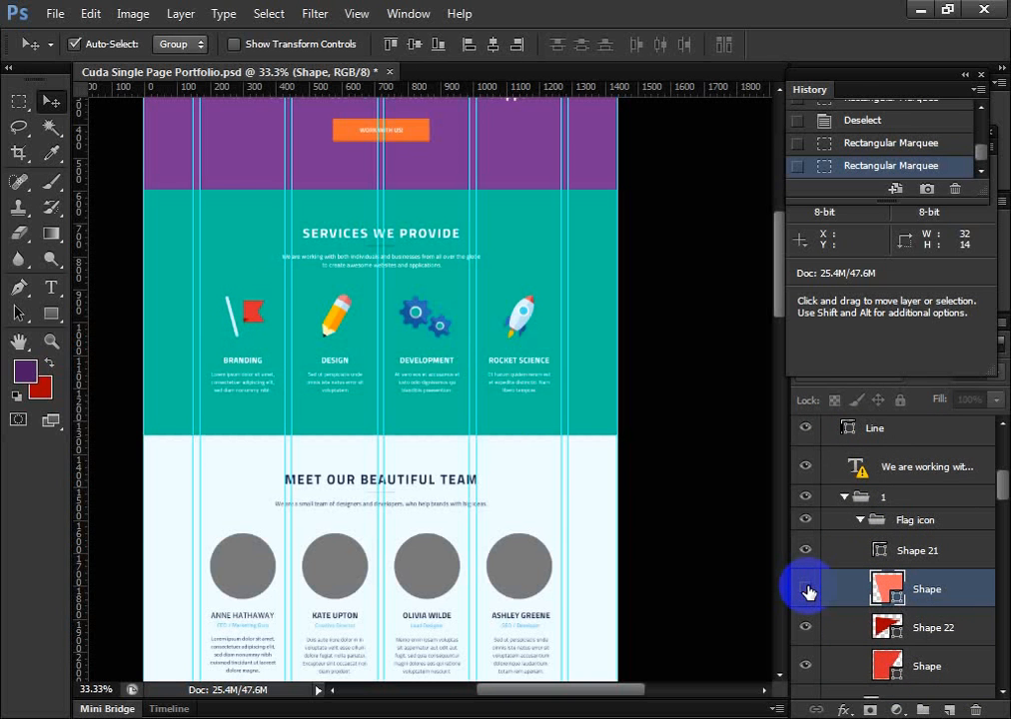
click(806, 590)
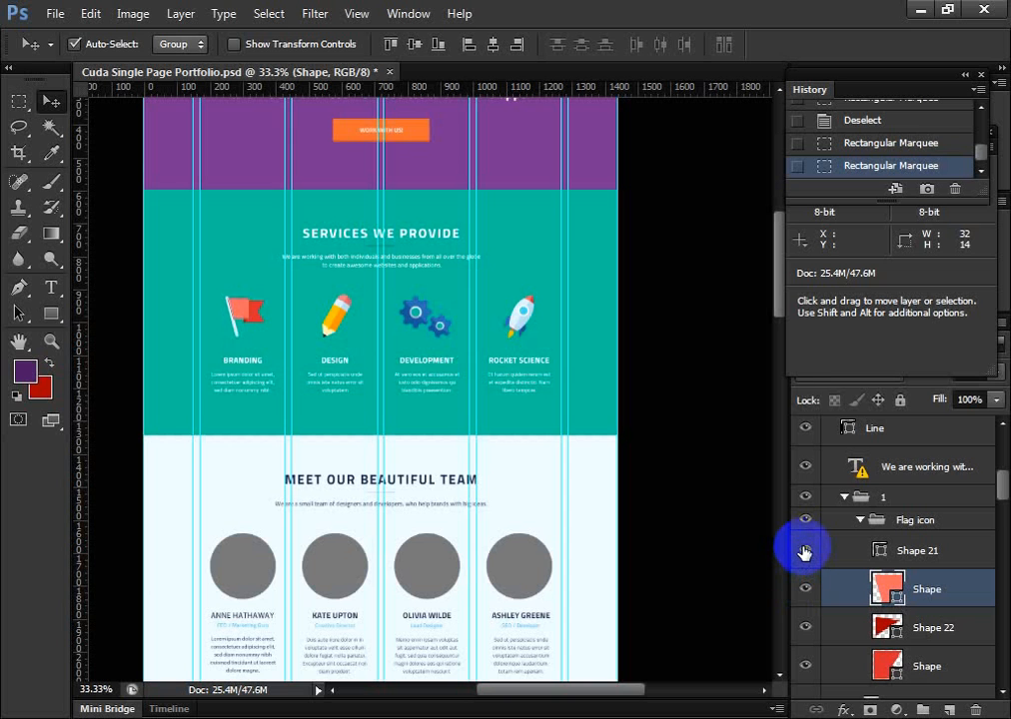
click(805, 551)
click(805, 551)
click(860, 553)
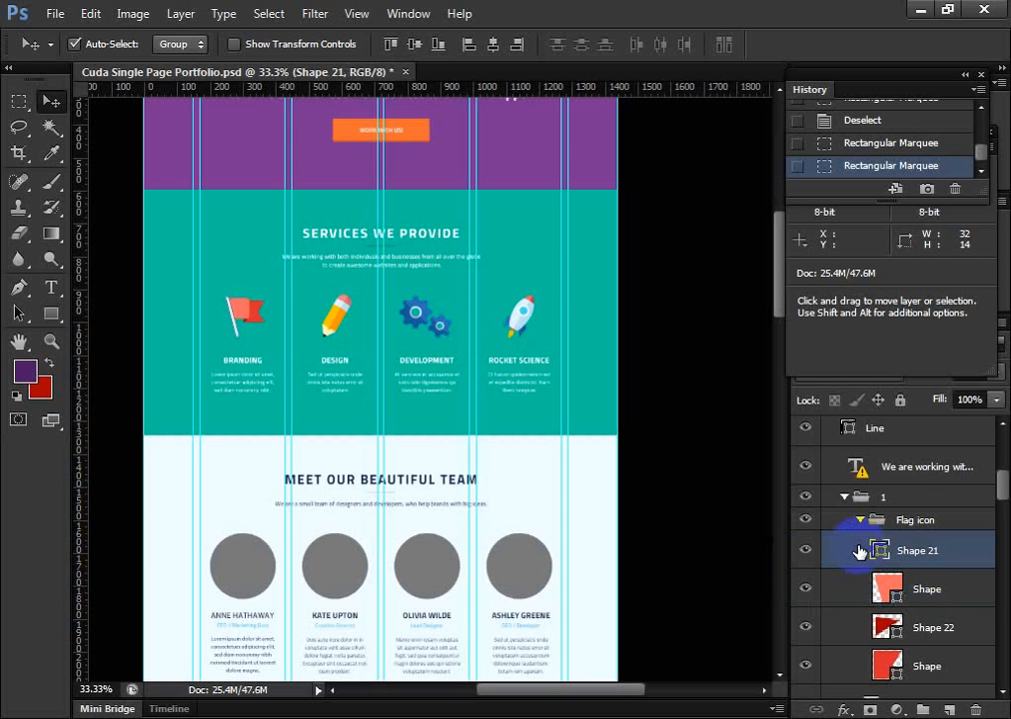
click(897, 520)
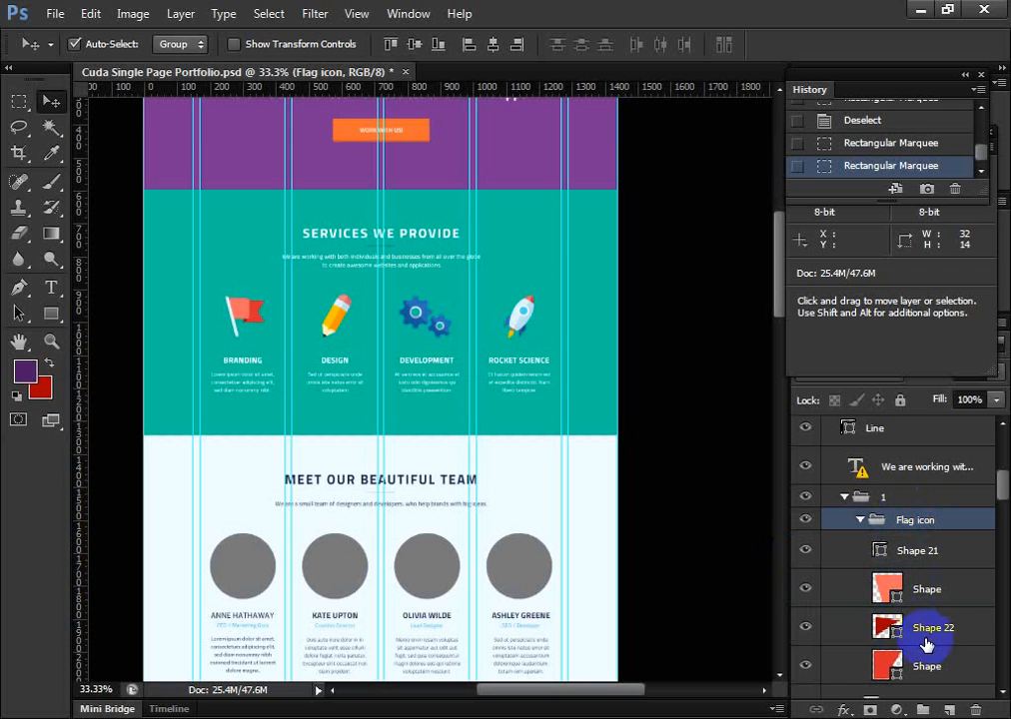
Check the remaining flag shape layers, and hide and show the whole Flag icon group
scroll(926, 646, down, 2)
click(855, 600)
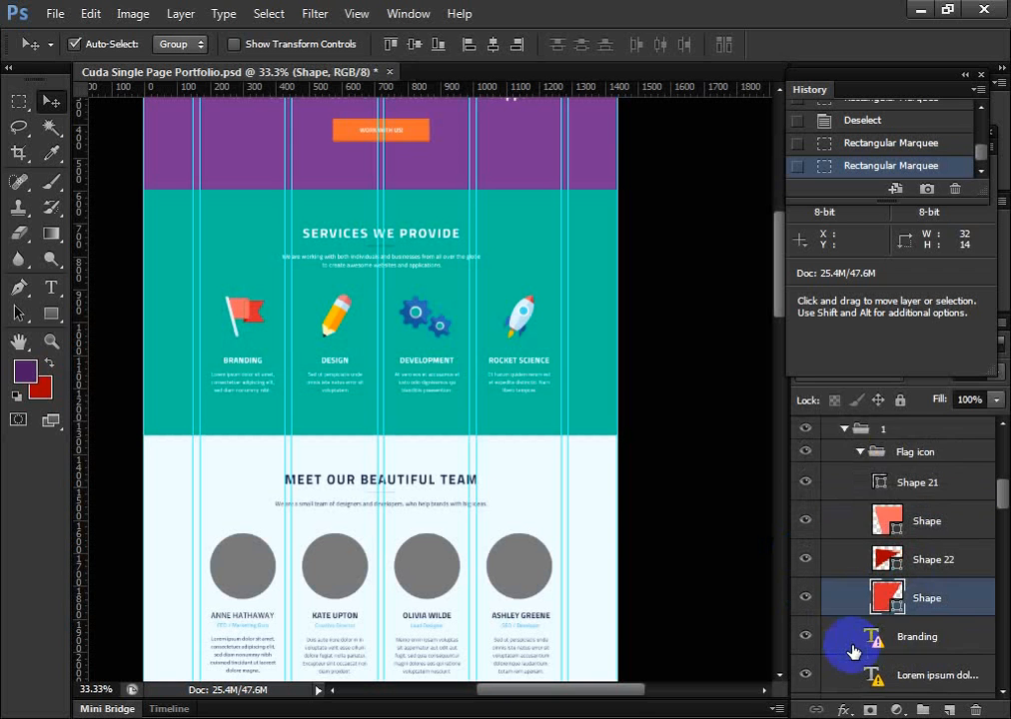
scroll(856, 629, up, 1)
click(857, 605)
click(867, 567)
scroll(867, 567, up, 1)
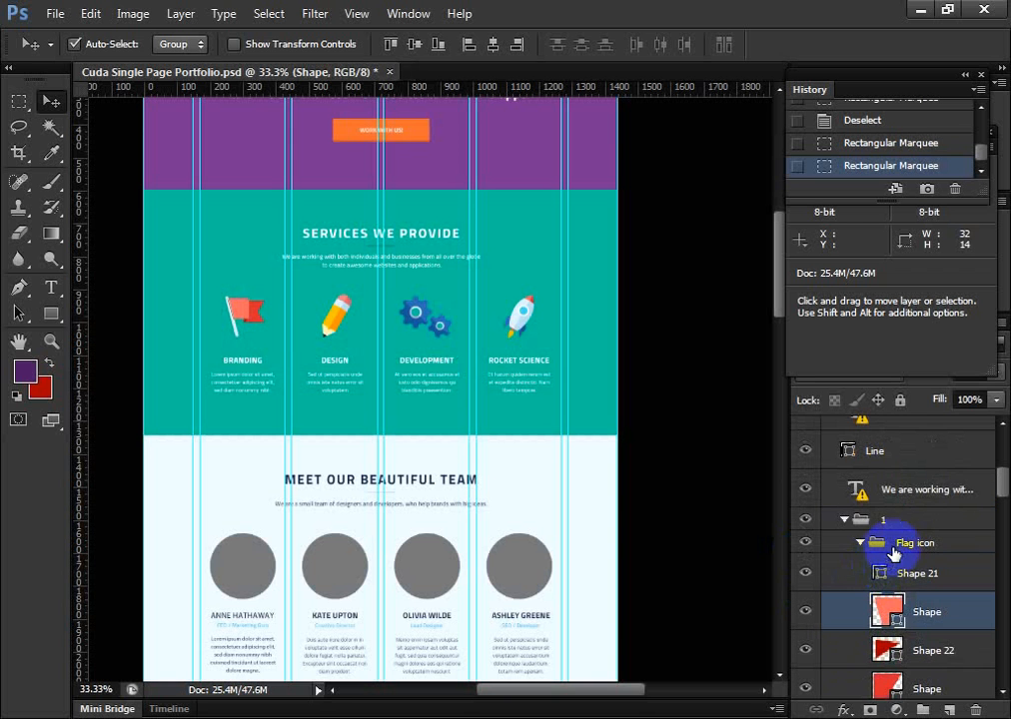
click(900, 546)
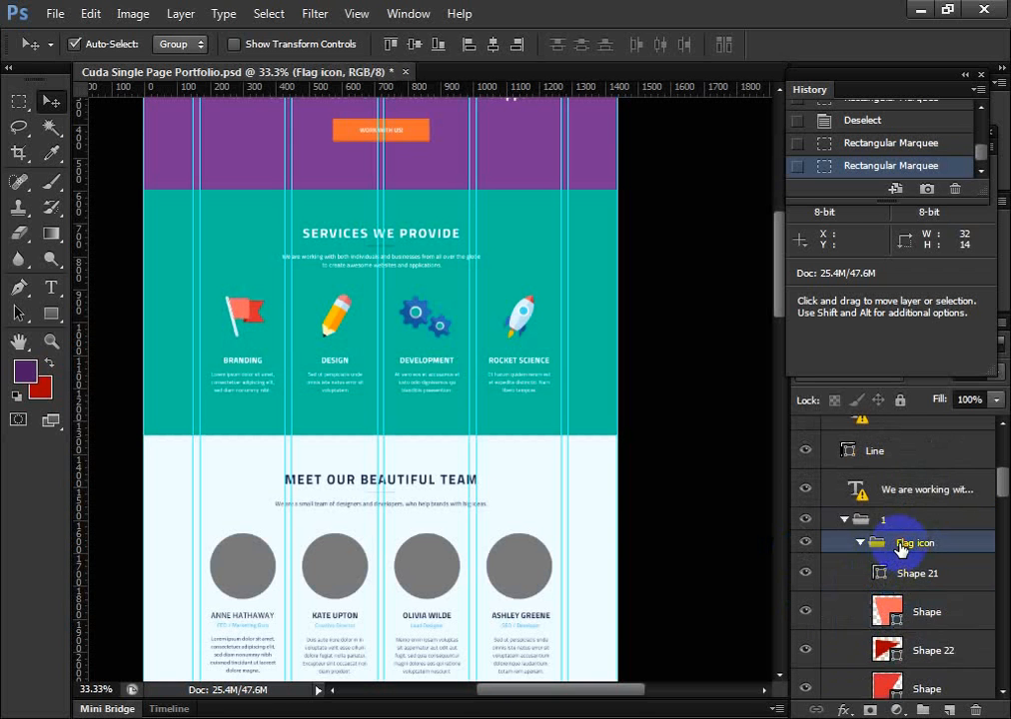
click(806, 545)
click(807, 545)
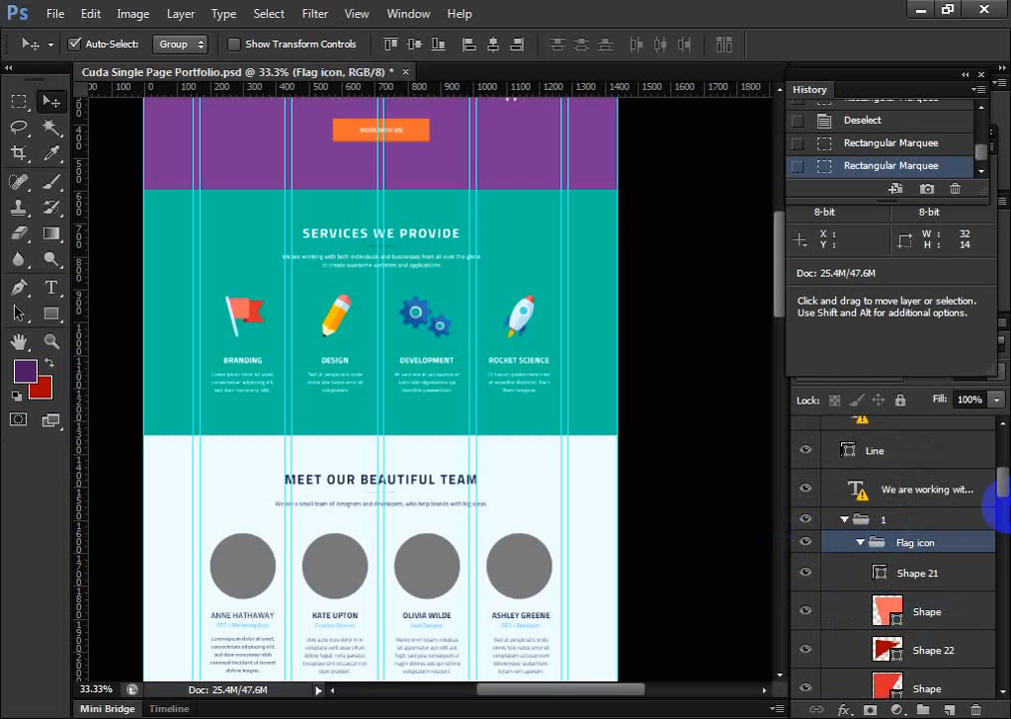
Go through the Flag icon group's individual shape layers again, ending with Shape 21 selected
scroll(920, 655, down, 1)
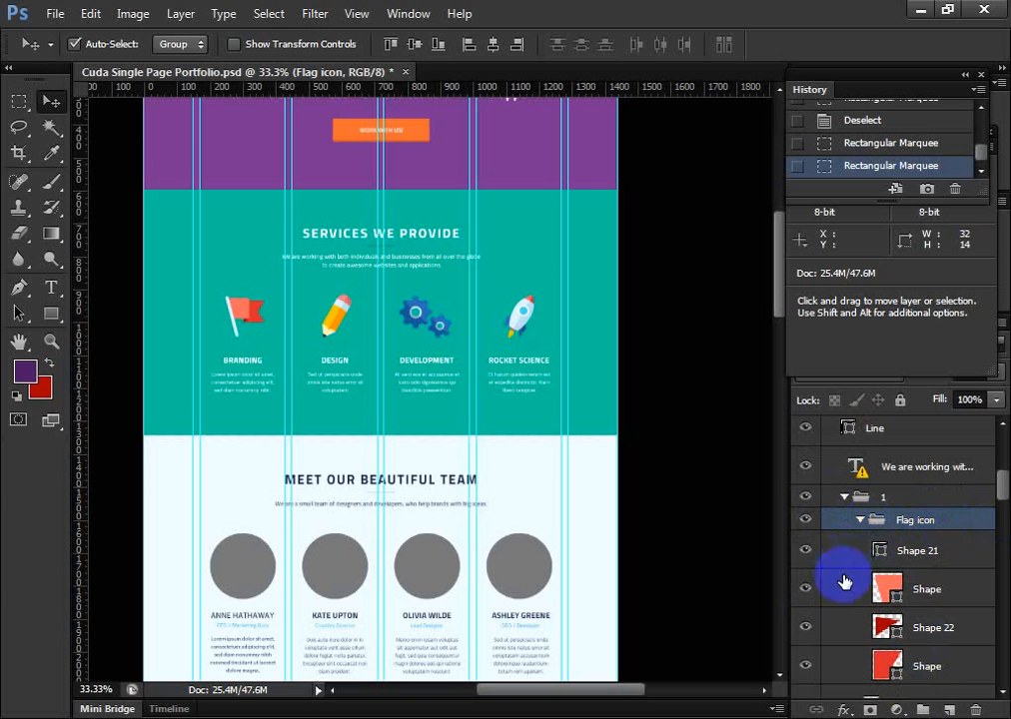
click(904, 598)
click(899, 627)
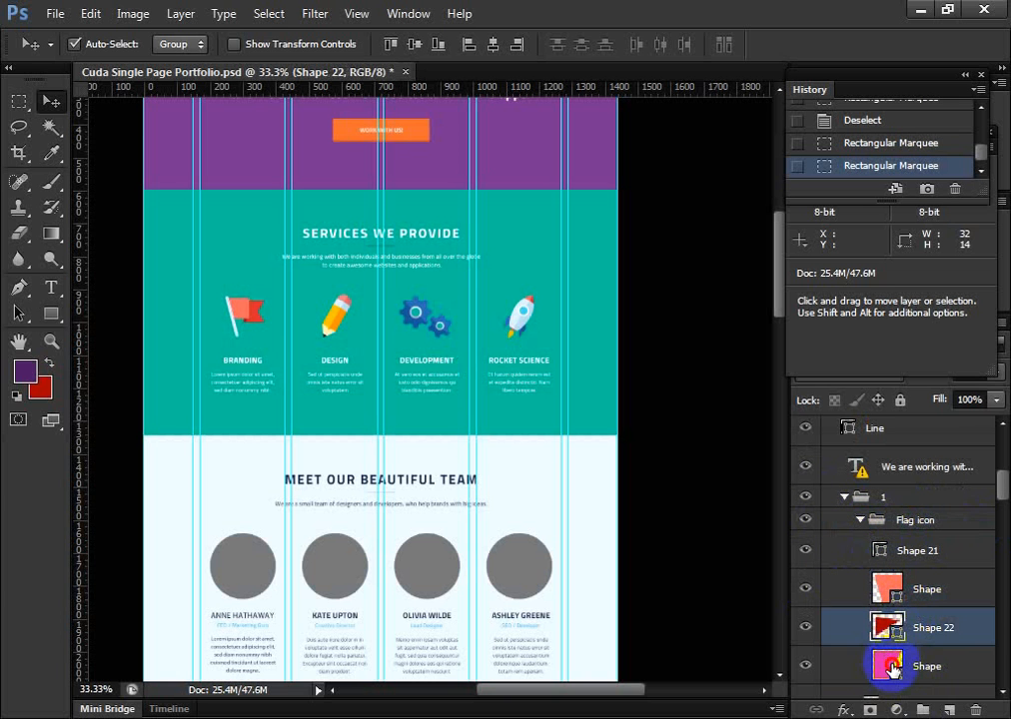
click(892, 667)
scroll(892, 639, down, 1)
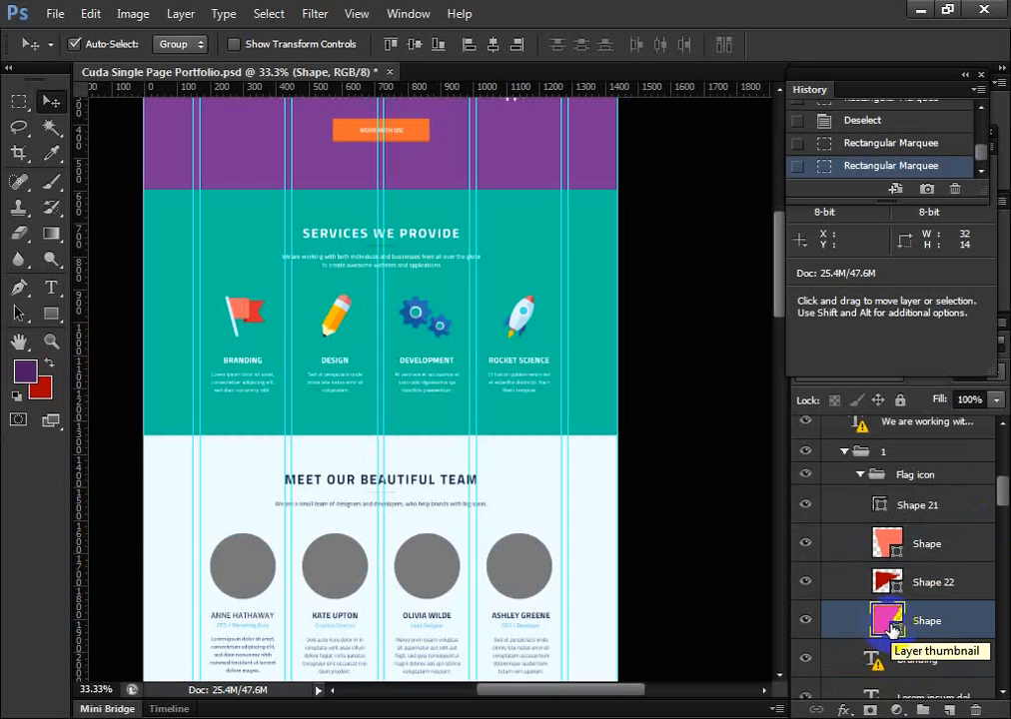
click(902, 478)
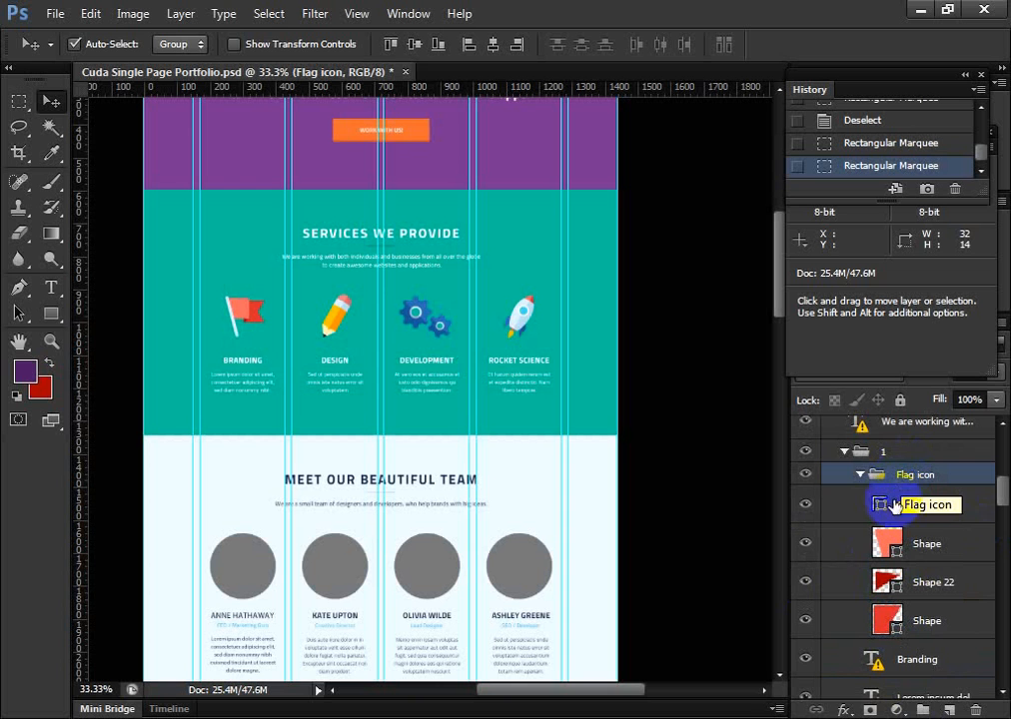
click(857, 541)
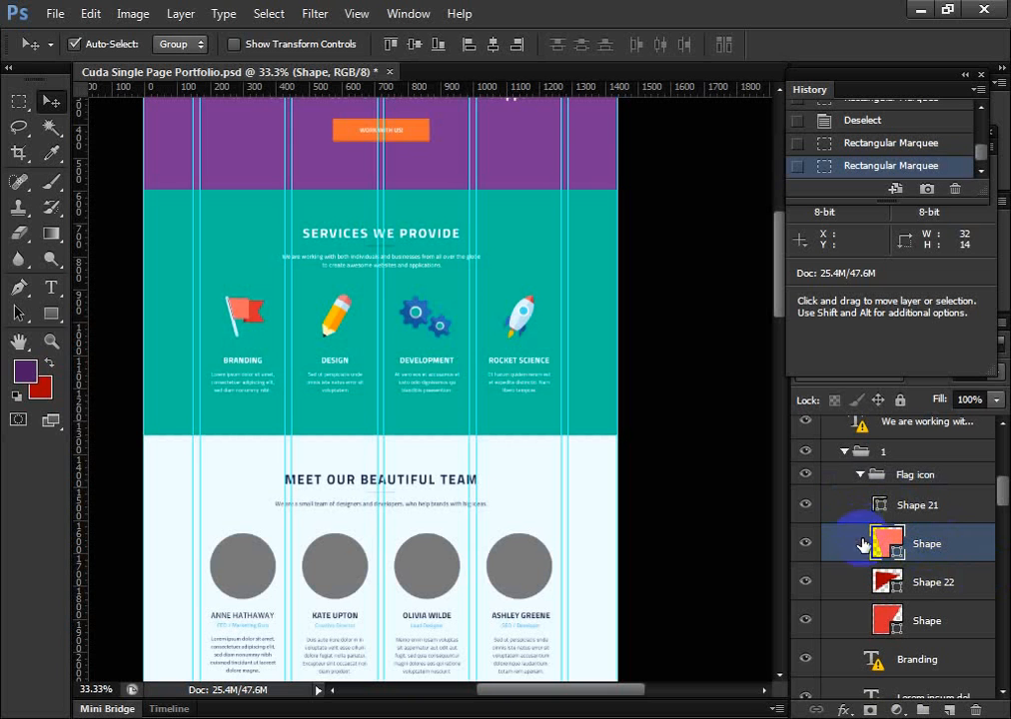
click(864, 507)
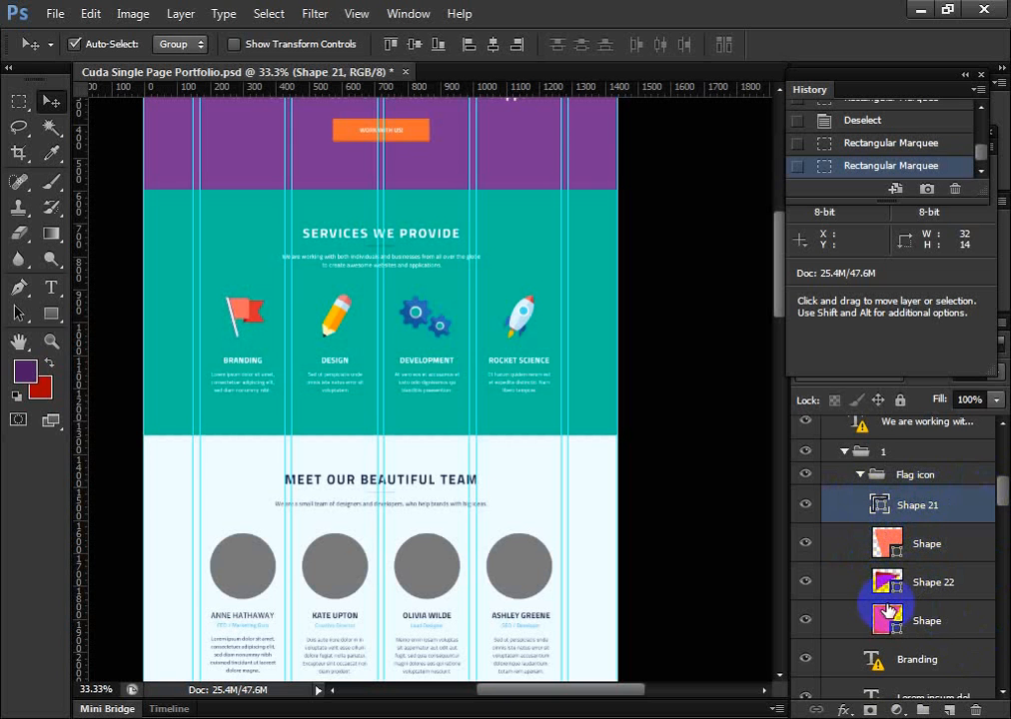
Toggle the visibility of Shape 22 and the two Shape layers to compare the flag's parts, leaving all of them visible
scroll(886, 604, down, 1)
key(shift)
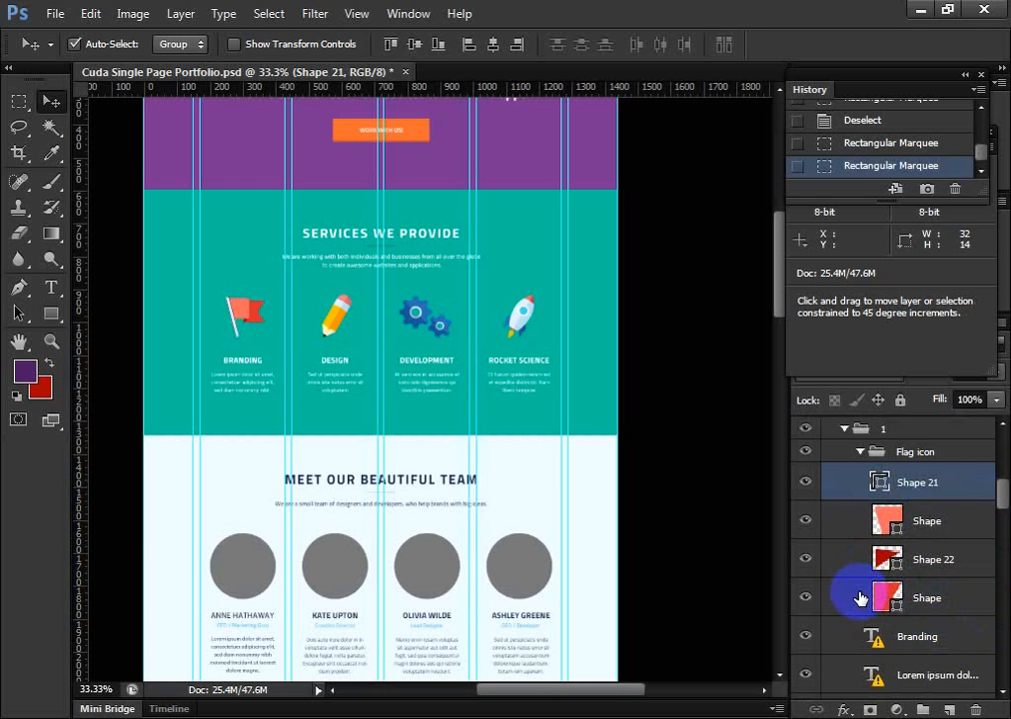
click(805, 521)
click(804, 567)
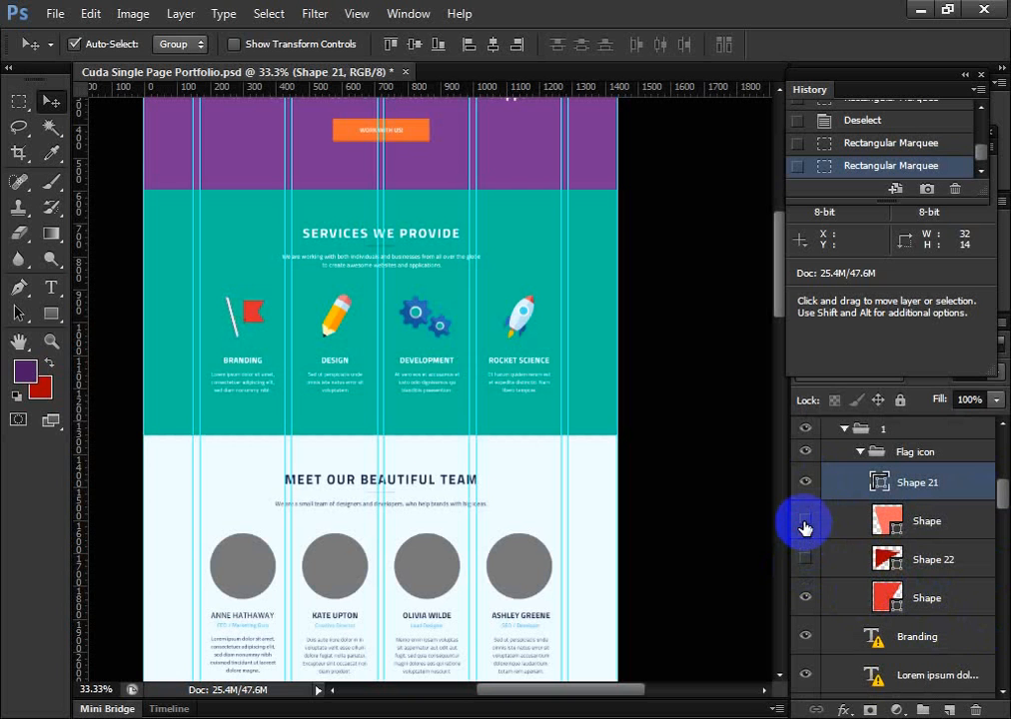
click(805, 524)
click(806, 559)
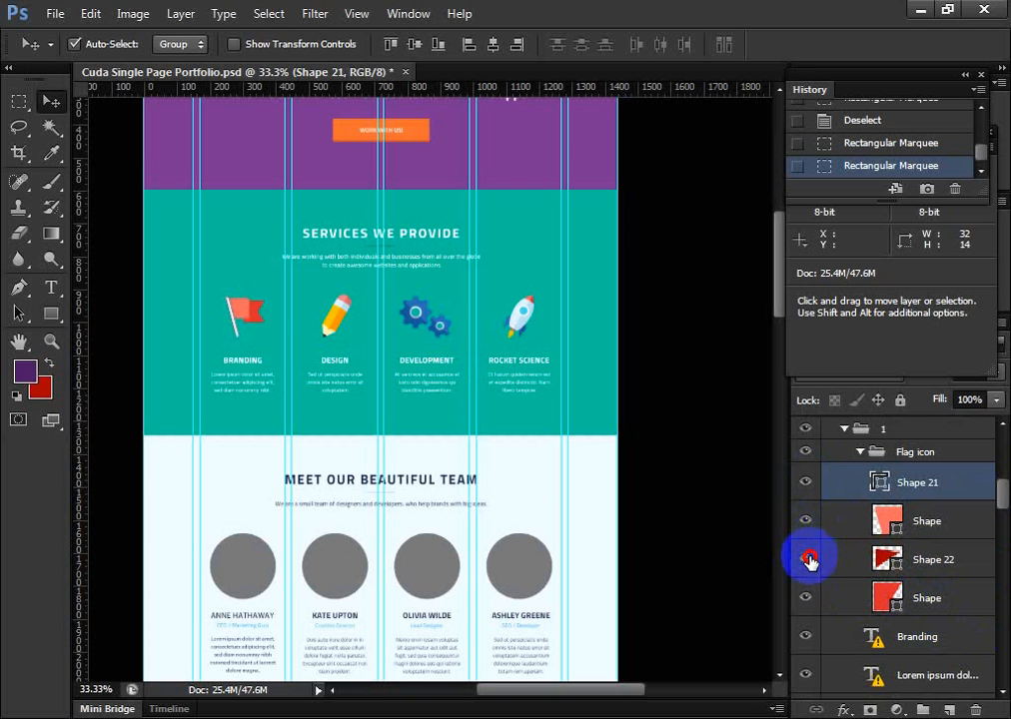
click(806, 597)
click(808, 525)
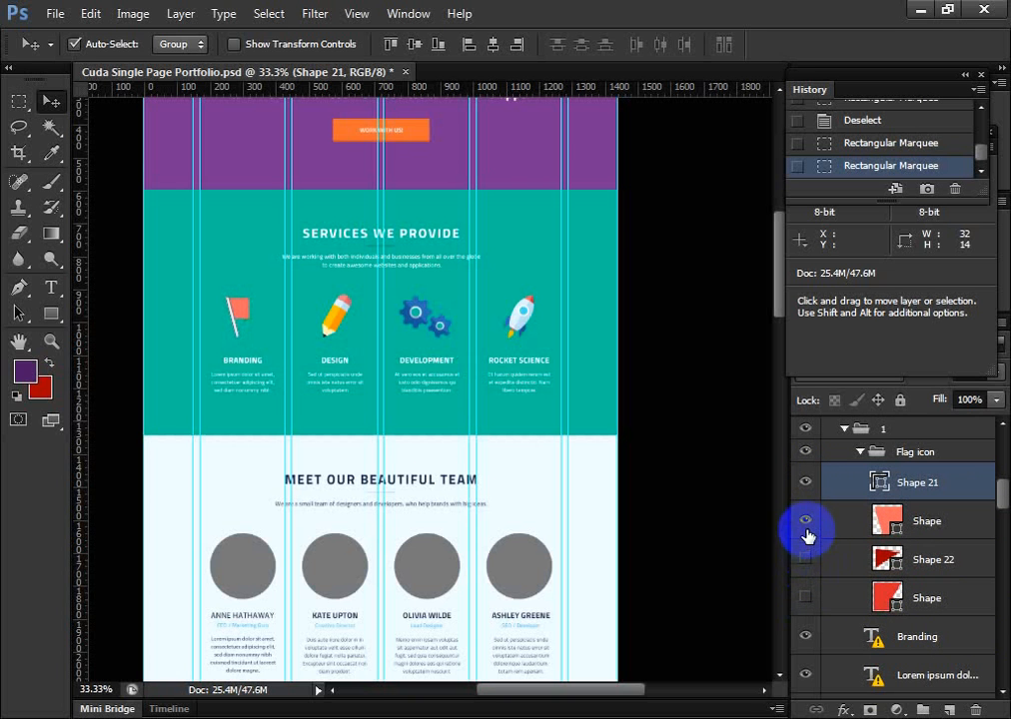
click(812, 561)
click(812, 561)
click(809, 525)
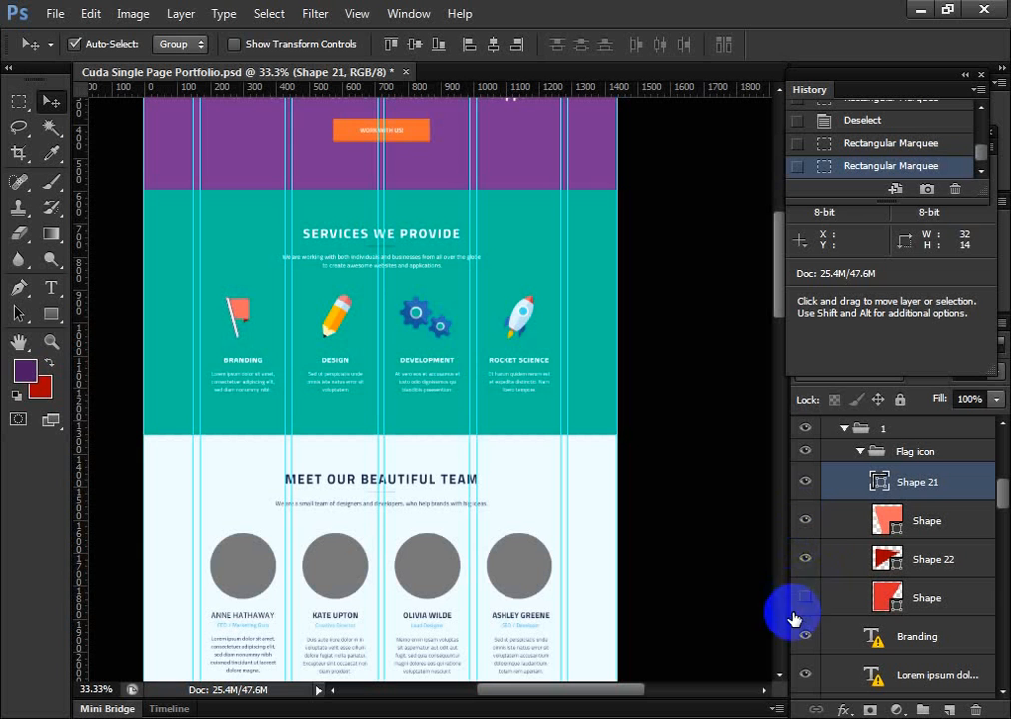
click(809, 599)
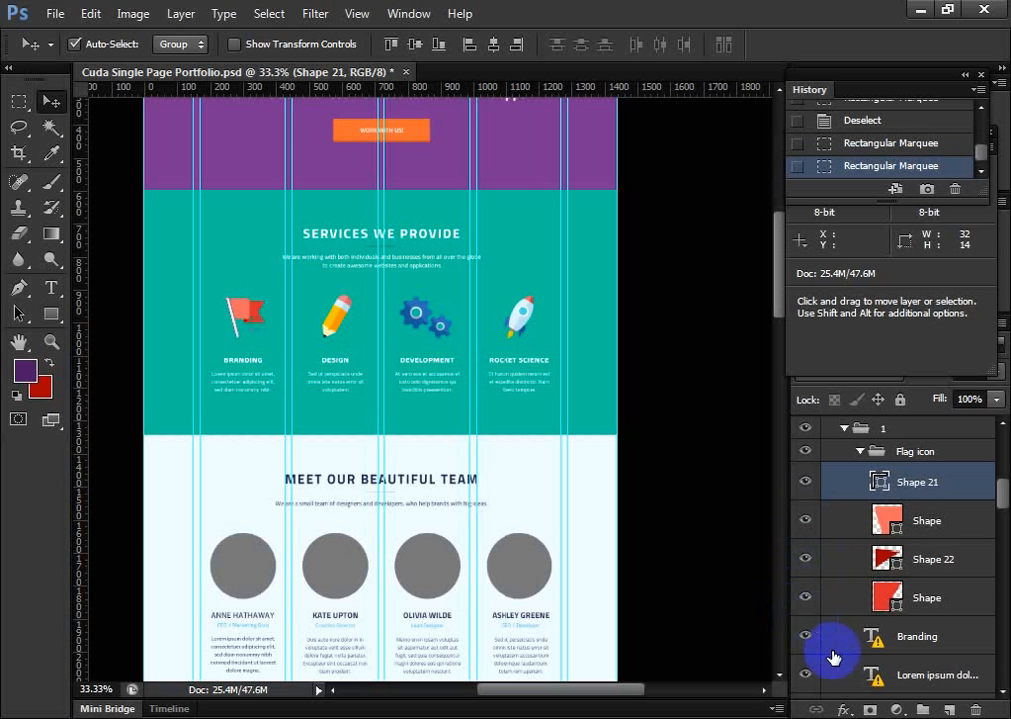
Merge the four shape layers in the Flag icon group into one layer and delete the merged layer
shift+click(967, 600)
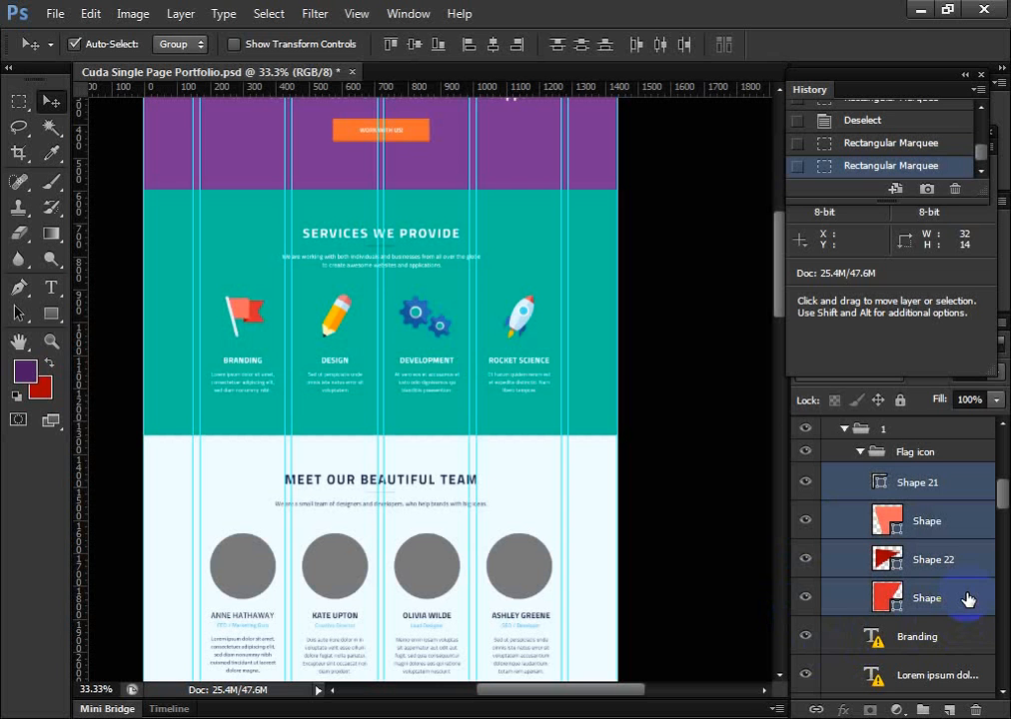
key(ctrl+e)
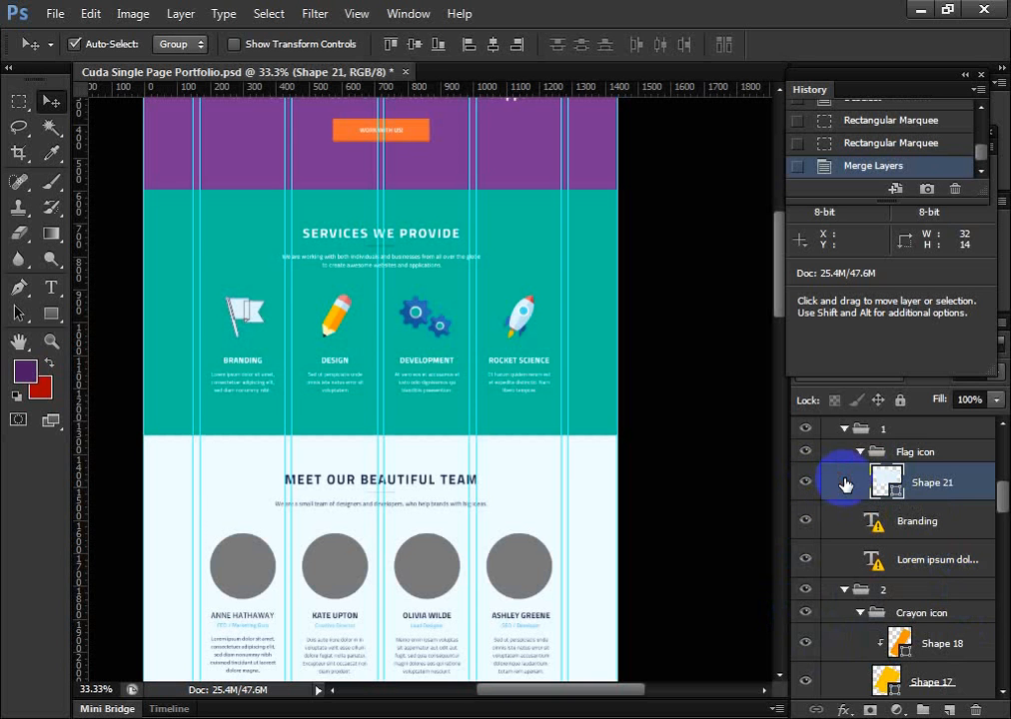
click(976, 708)
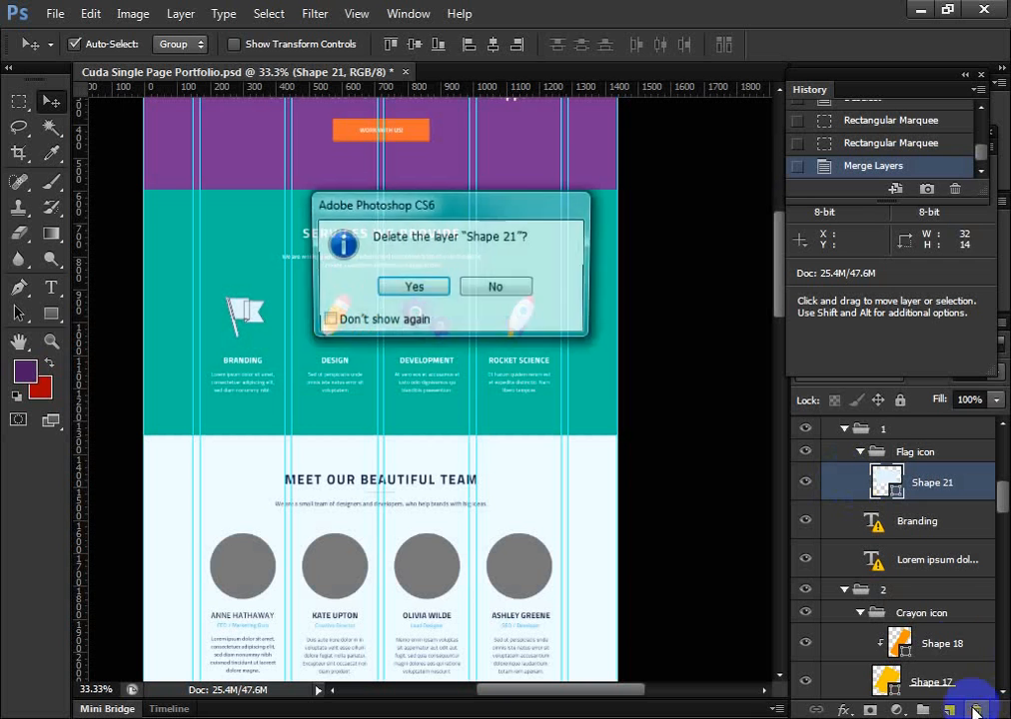
click(395, 289)
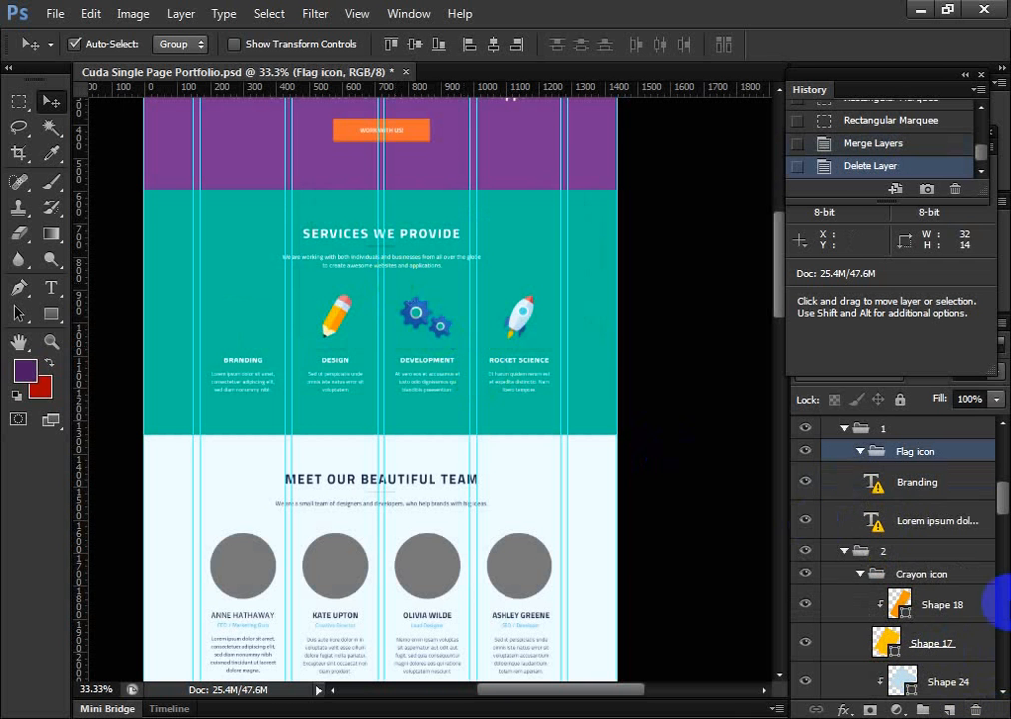
scroll(943, 499, up, 1)
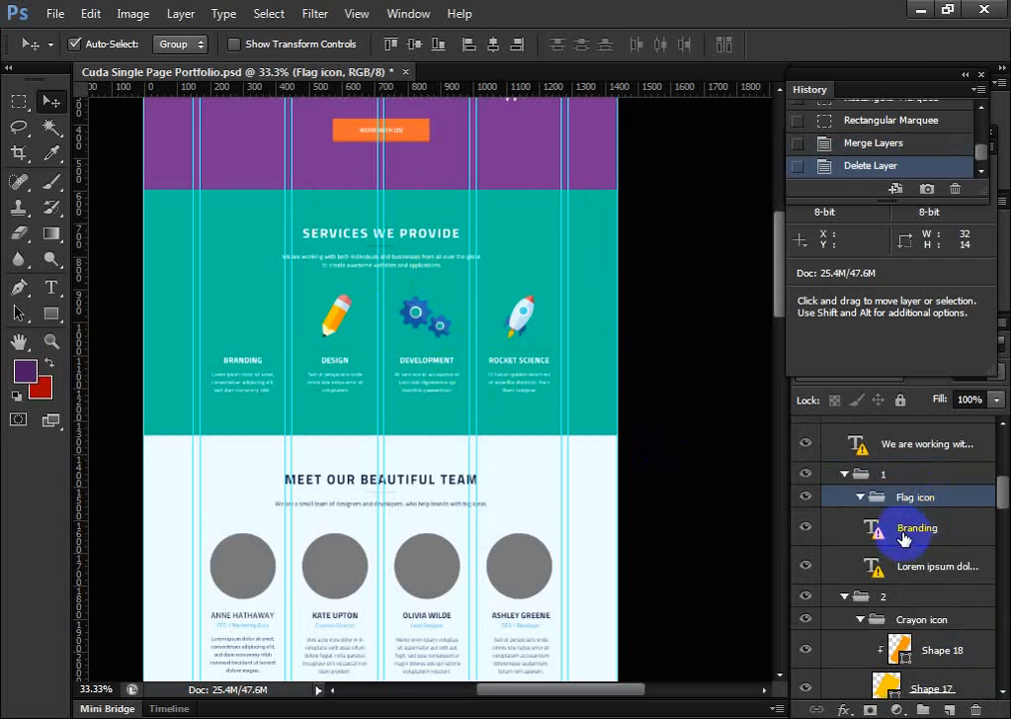
scroll(902, 535, down, 2)
scroll(900, 540, up, 2)
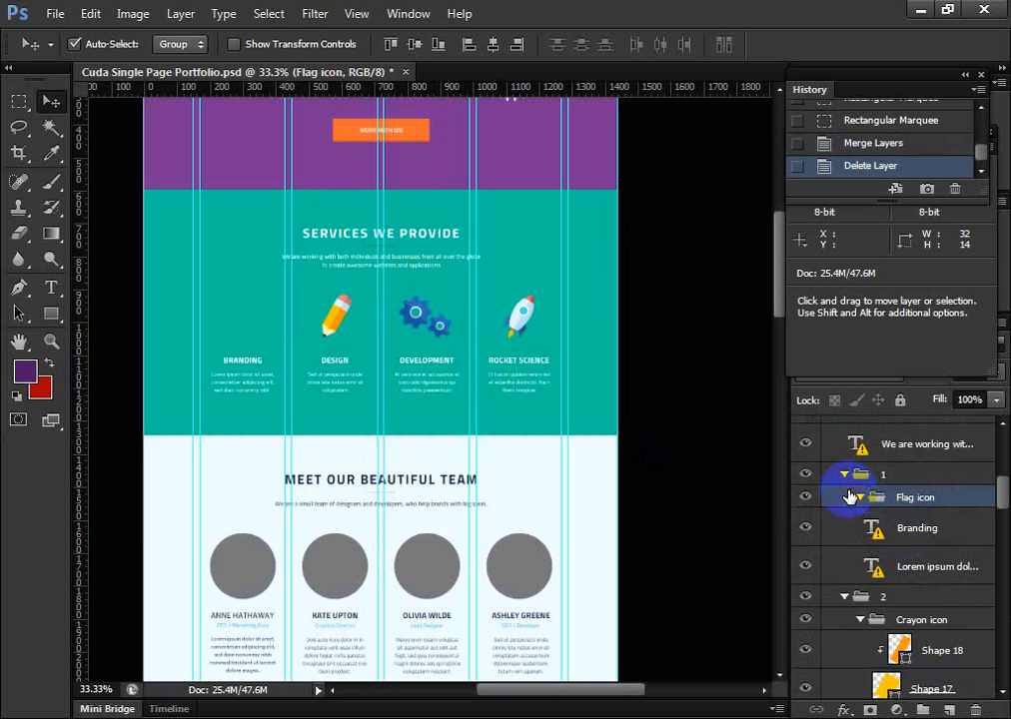
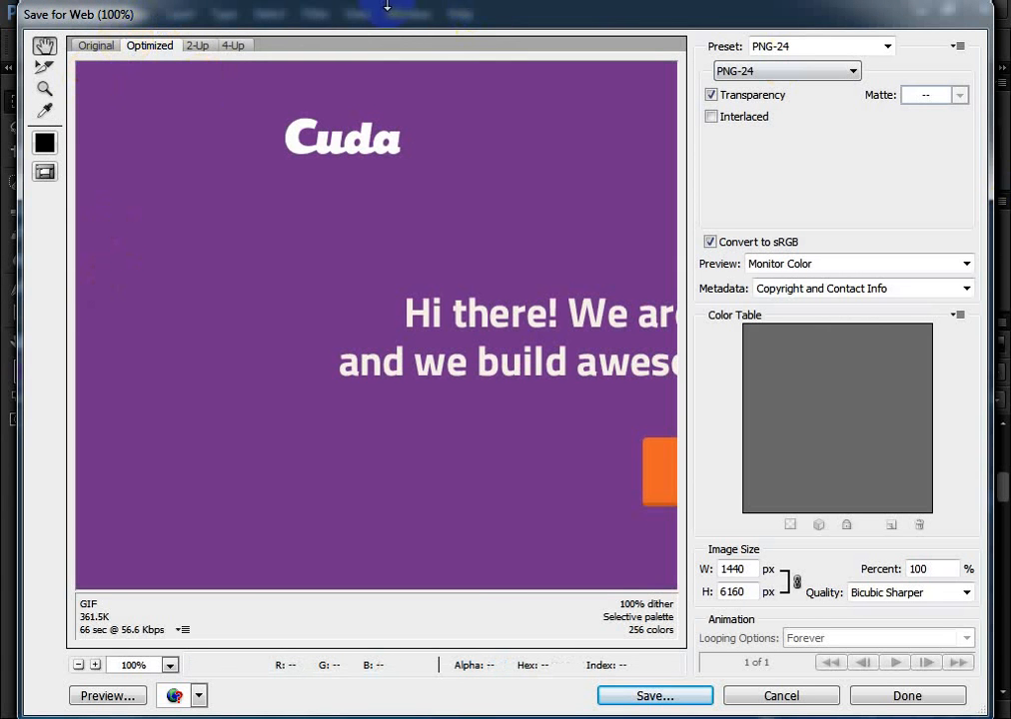
Export the whole design for web as a high-quality JPEG named Cuda-Single-Page-Portfolio in the images folder
click(95, 46)
click(803, 70)
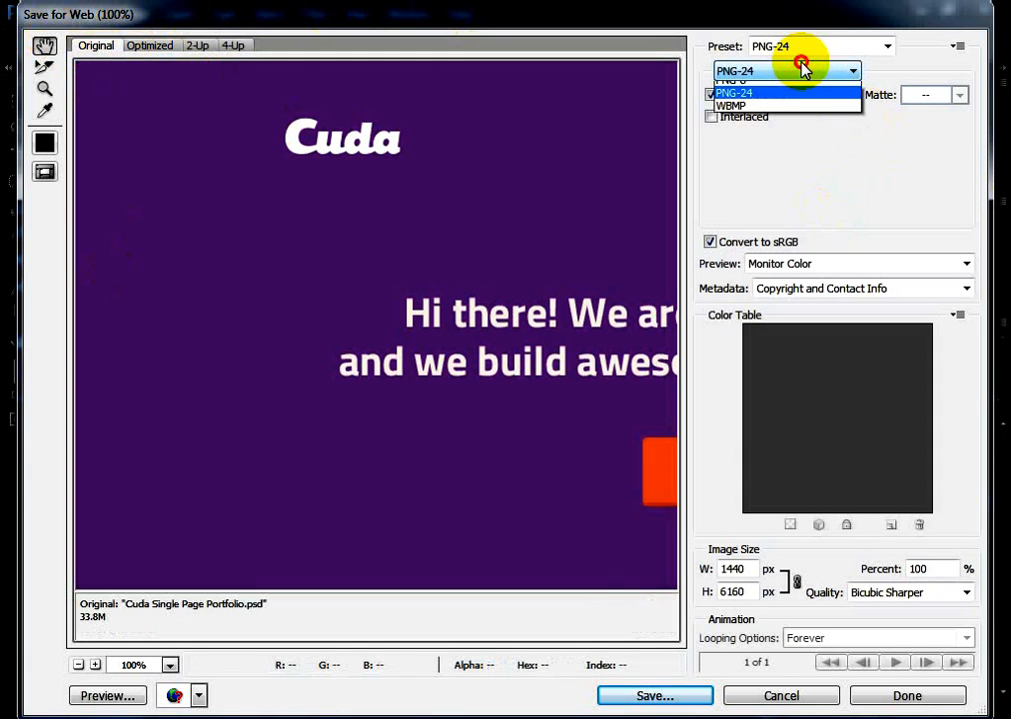
click(799, 102)
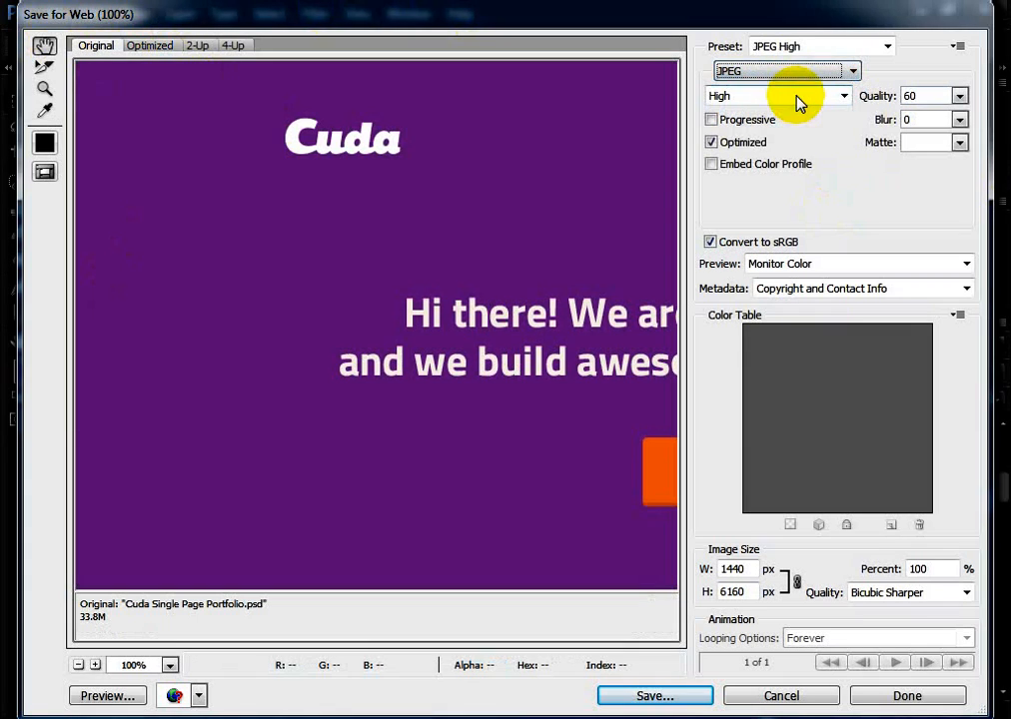
click(643, 697)
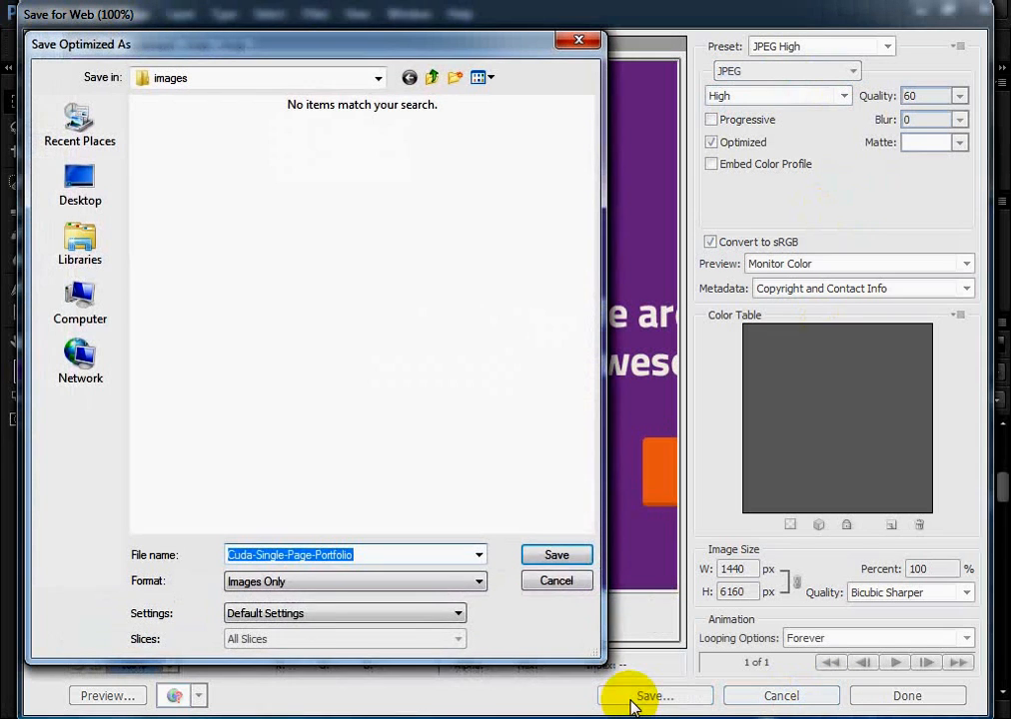
click(527, 555)
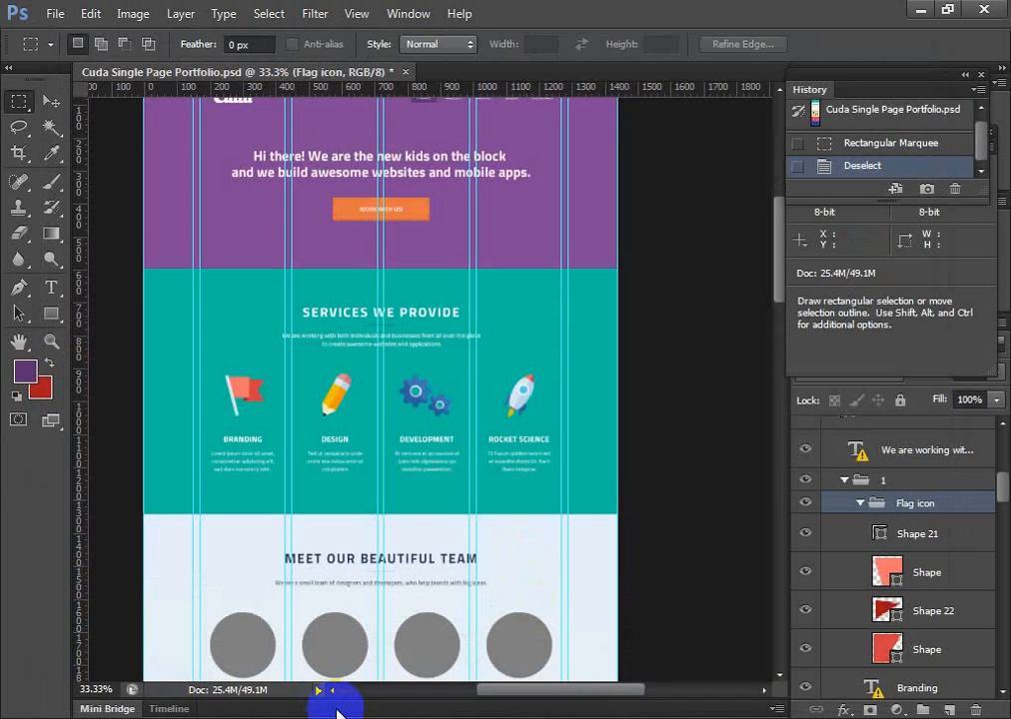
Switch to the 30.1.16 project folder's images folder and open the Cuda-Single-Page-Portfolio JPEG with Adobe Photoshop CS6
click(766, 718)
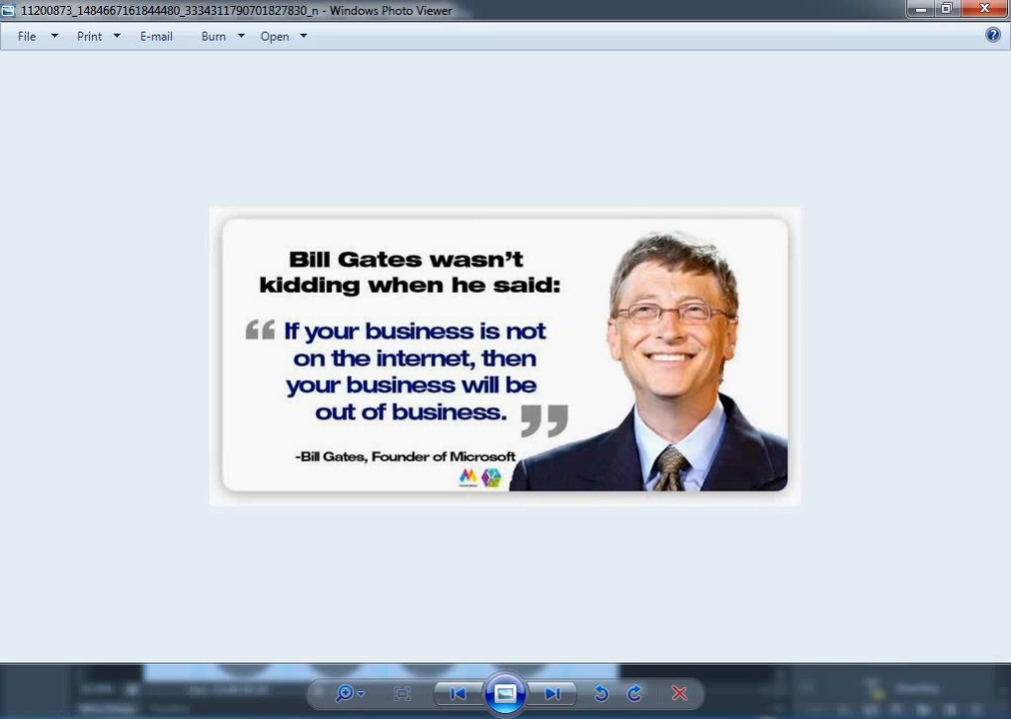
click(380, 611)
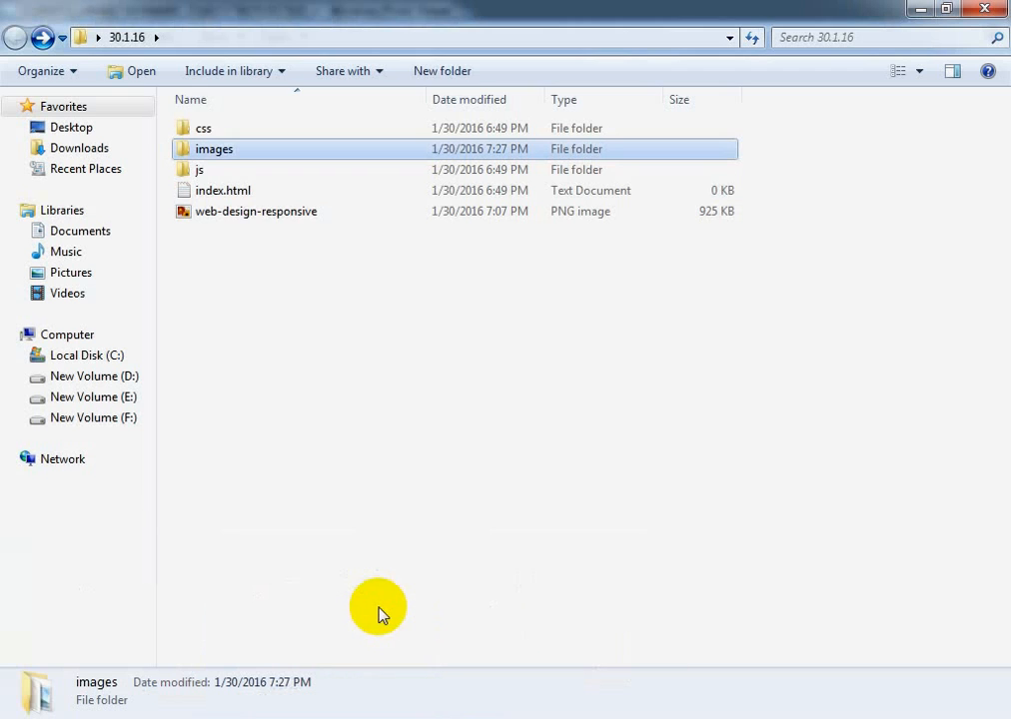
double_click(231, 149)
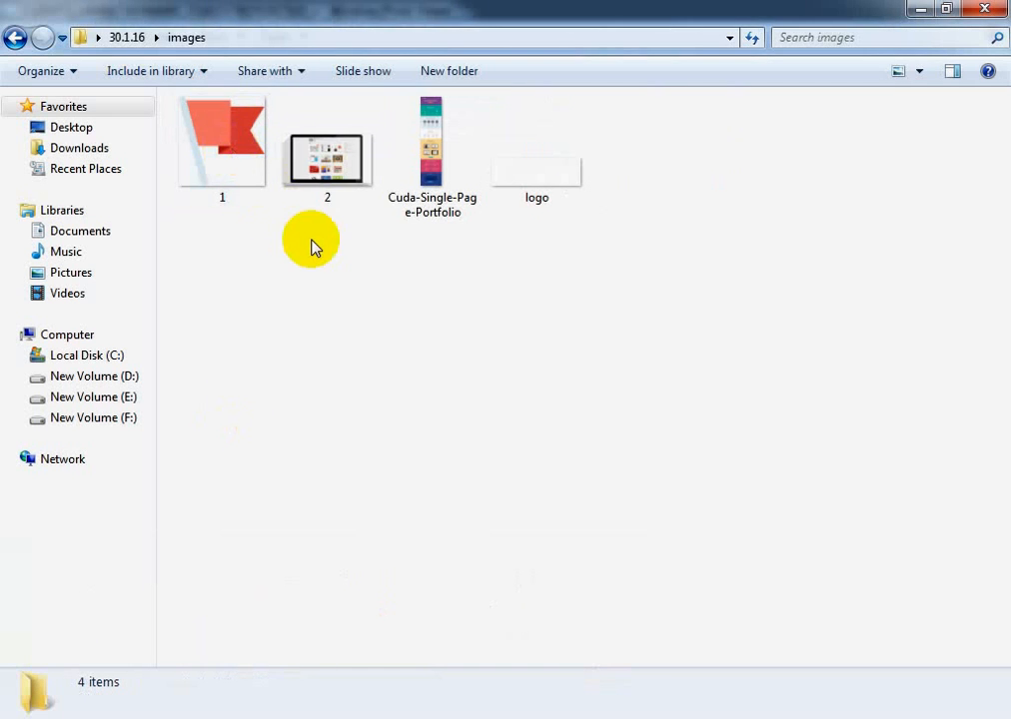
right_click(431, 148)
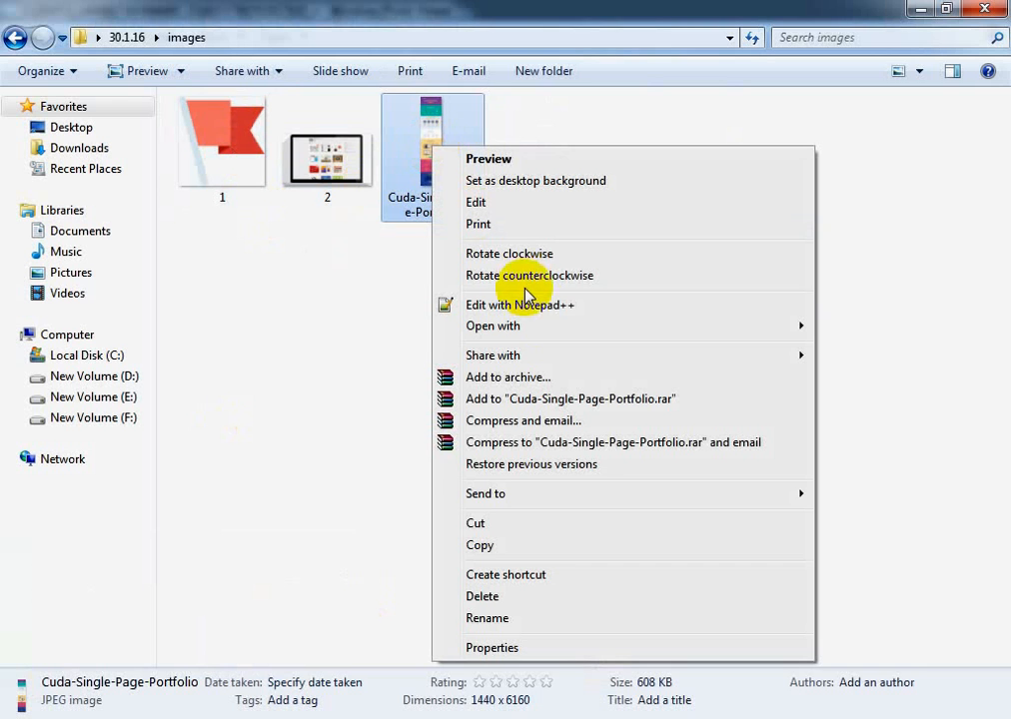
mouse_move(535, 329)
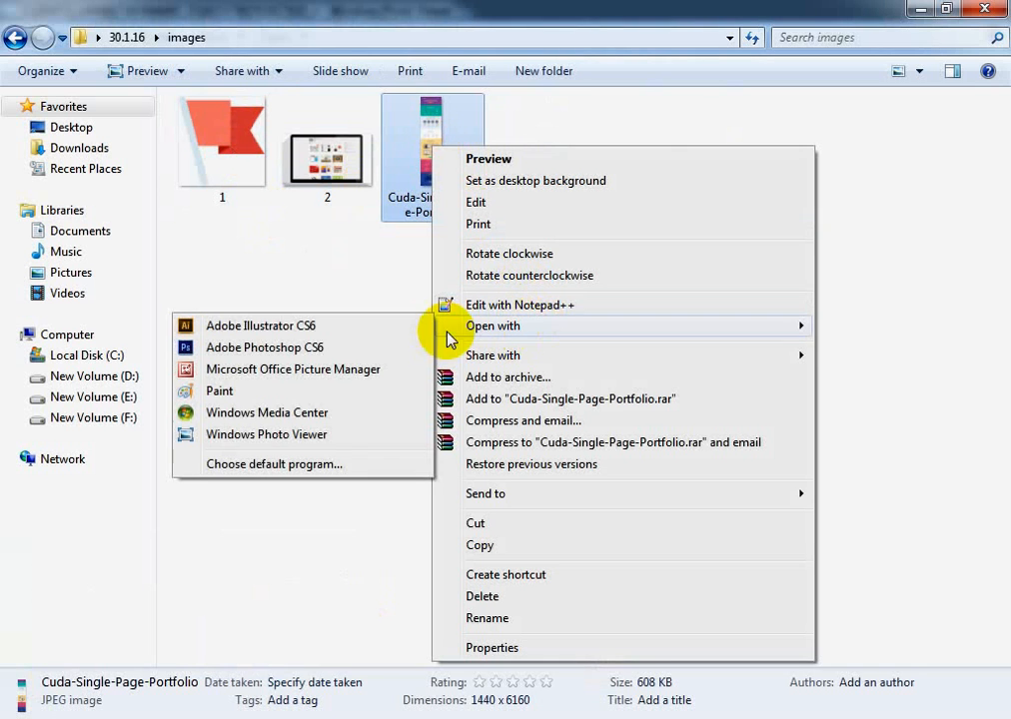
click(361, 344)
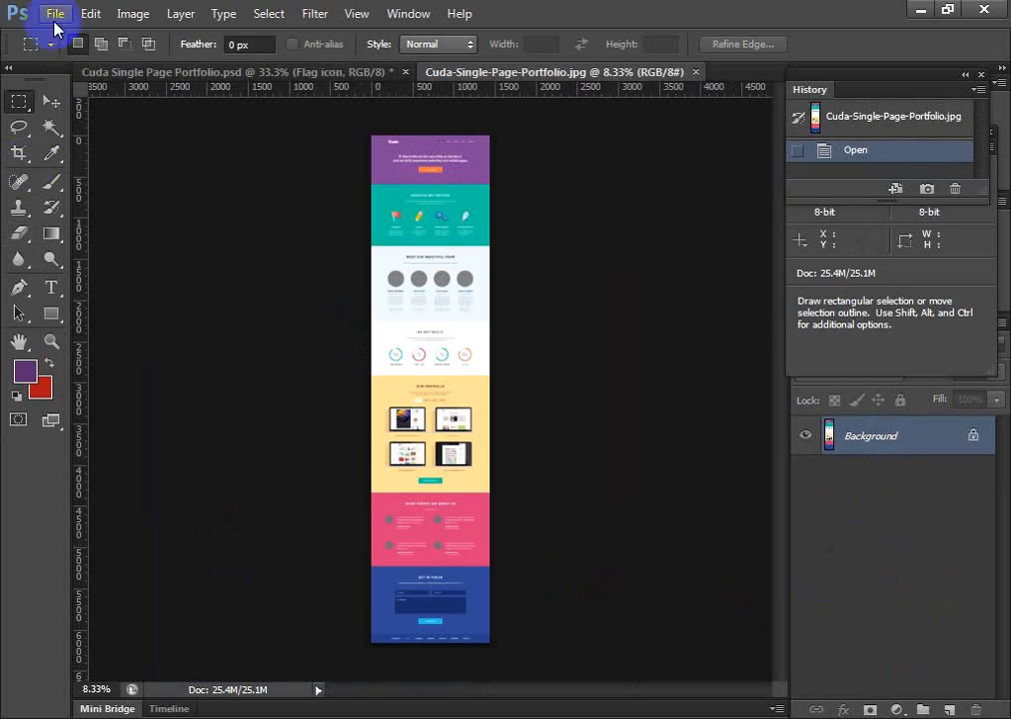
Try to move the services section of the flattened JPEG with the Move tool
click(50, 101)
drag(458, 226, 497, 440)
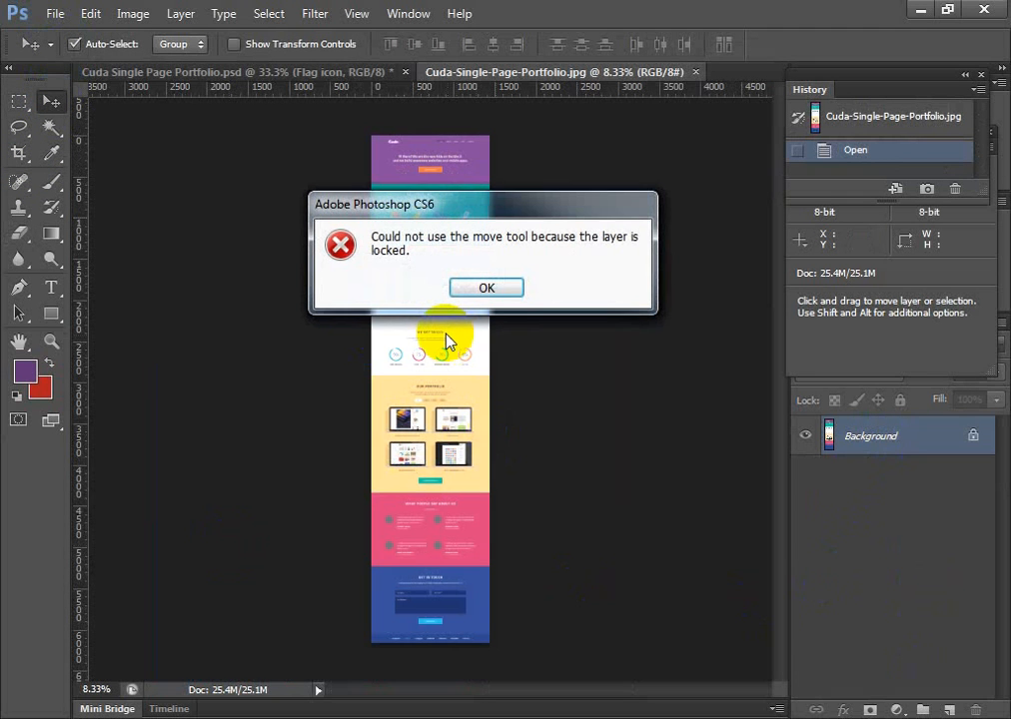
click(484, 289)
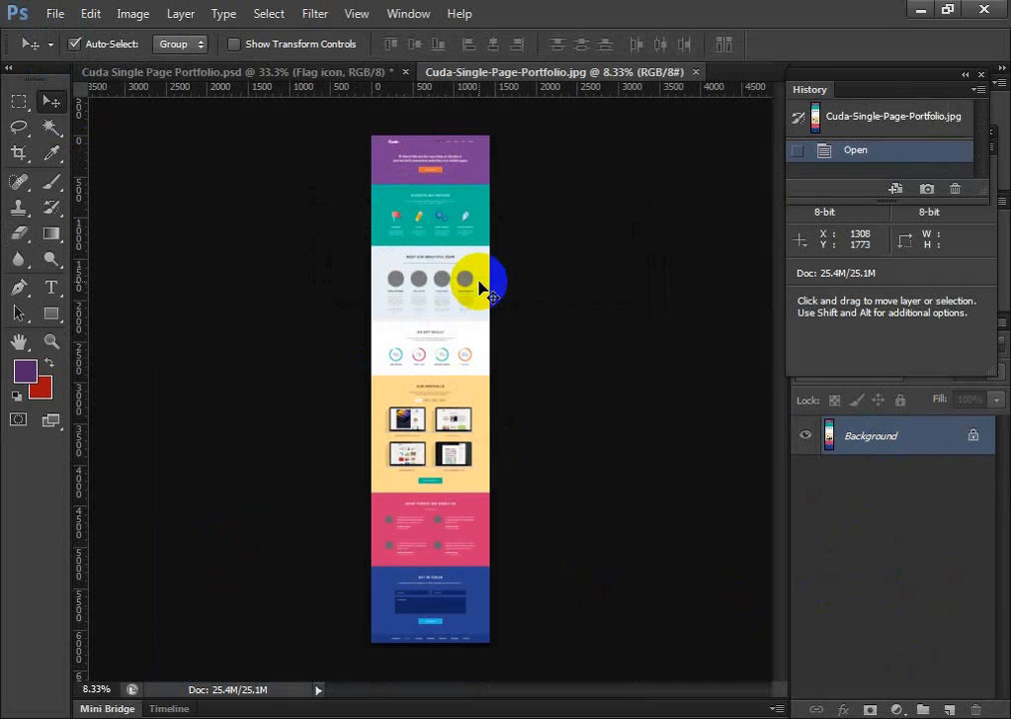
Examine the flattened JPEG's header, services and team sections up close, and close the JPEG
key(ctrl+plus)
key(ctrl+plus)
key(ctrl+plus)
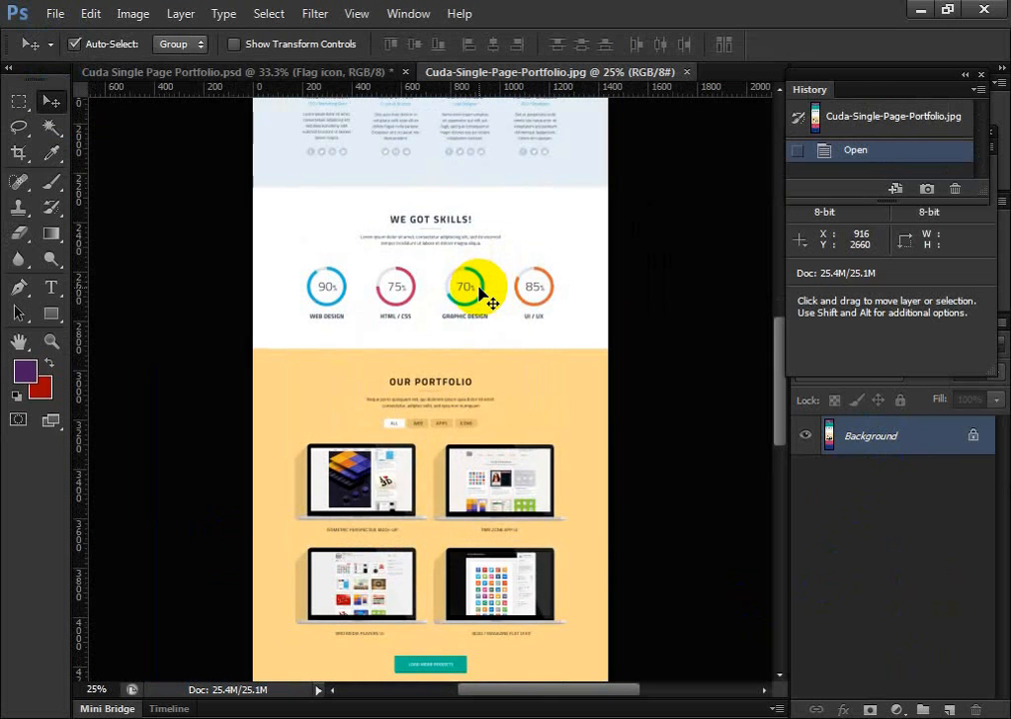
scroll(485, 292, up, 10)
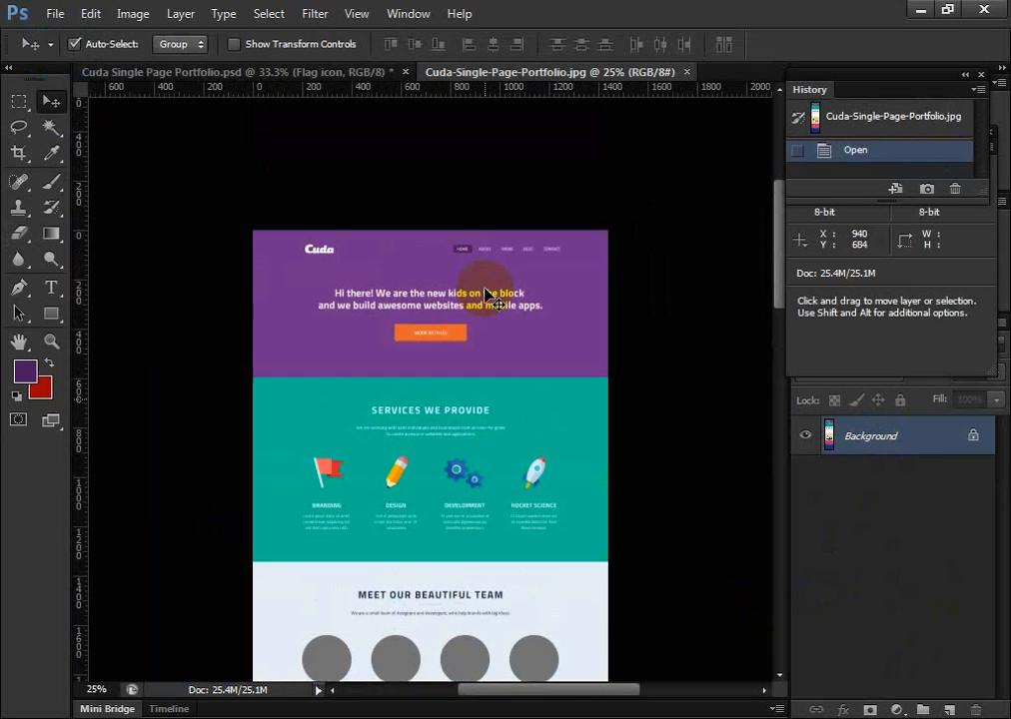
scroll(485, 292, down, 8)
scroll(484, 292, up, 7)
scroll(485, 291, down, 4)
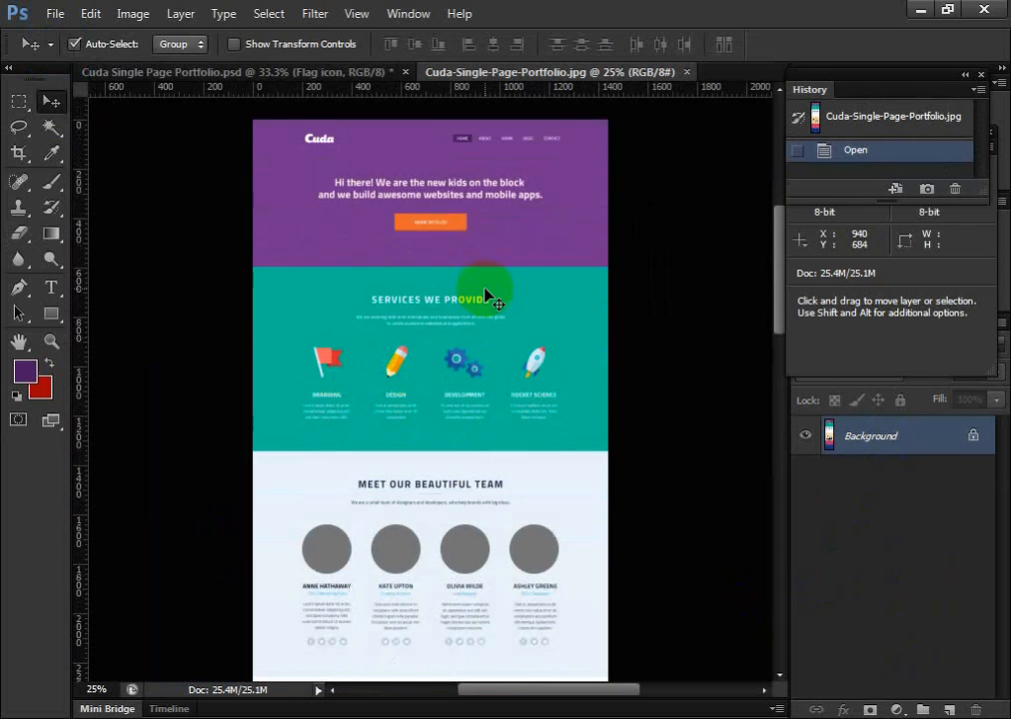
scroll(484, 292, down, 2)
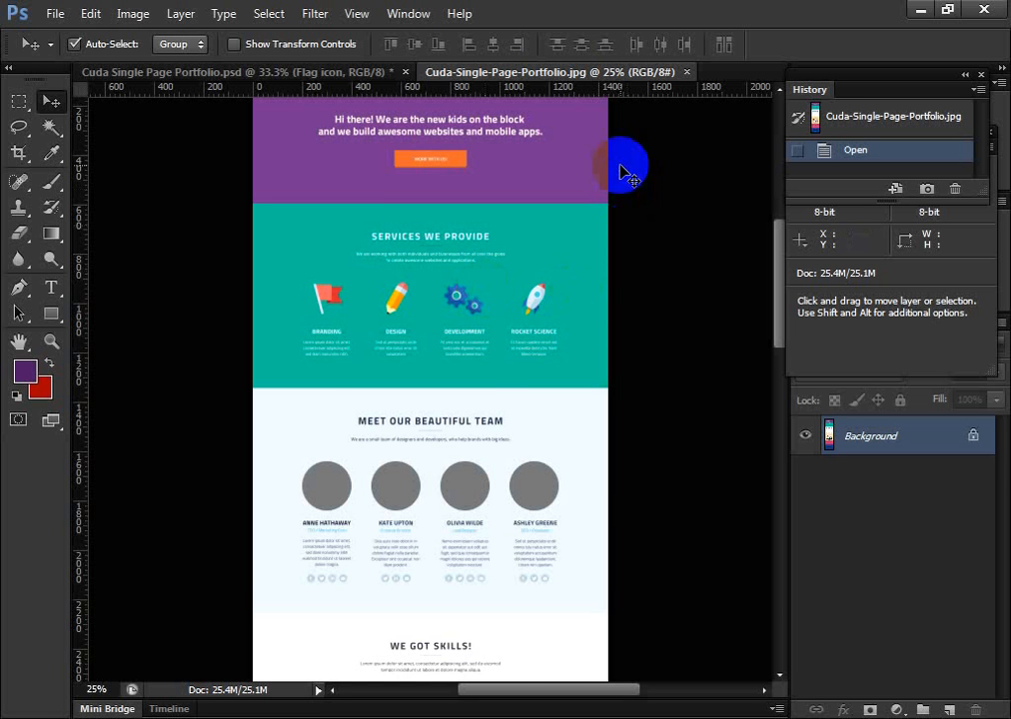
click(688, 72)
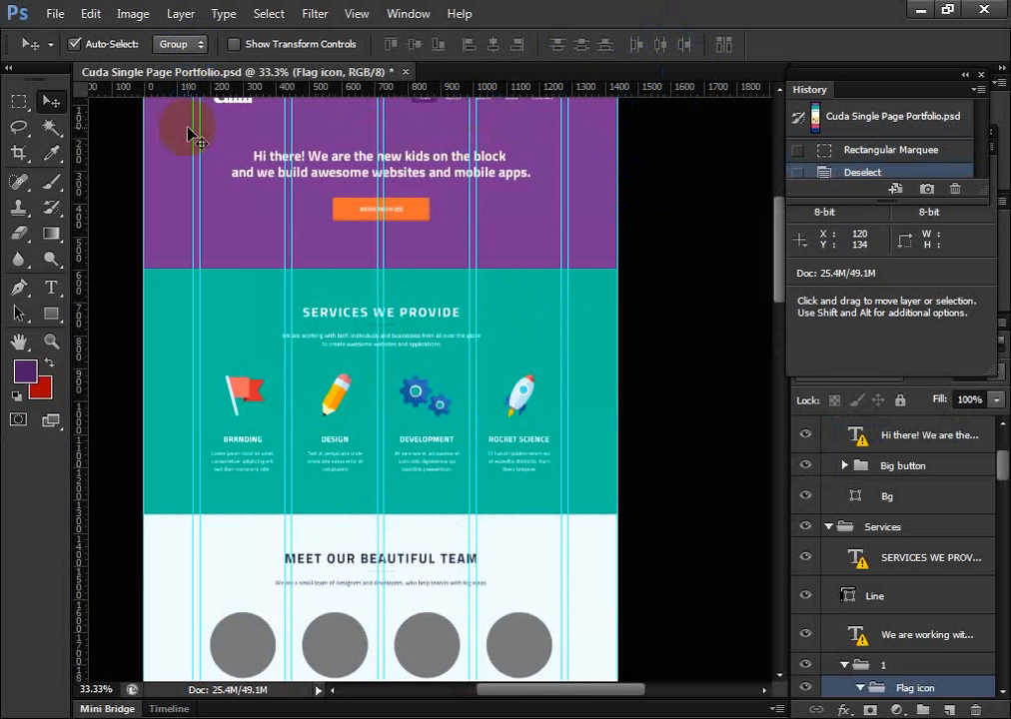
Review the portfolio PSD's layout from the header through the services, team and skills sections
scroll(401, 294, up, 5)
scroll(467, 369, down, 4)
scroll(465, 400, up, 3)
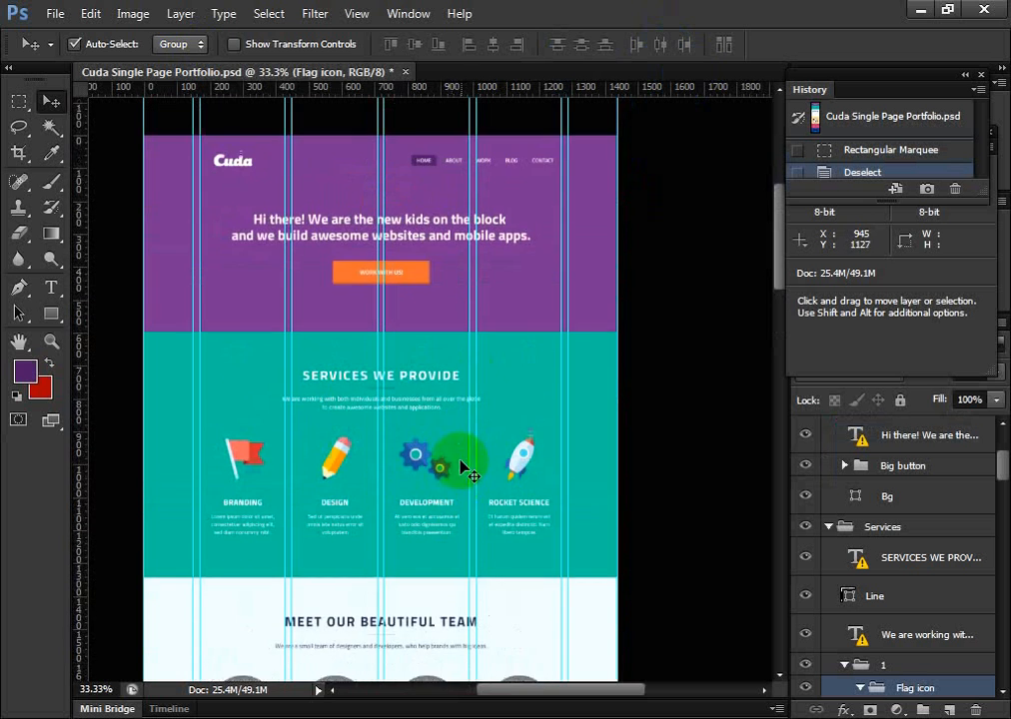
scroll(332, 345, down, 1)
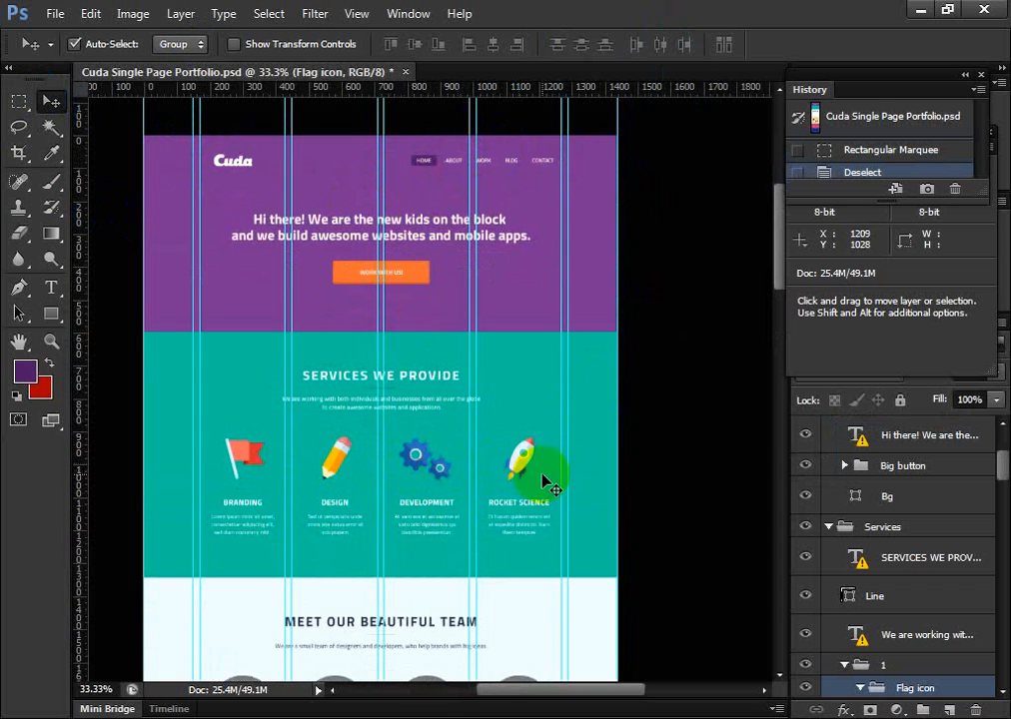
scroll(508, 463, down, 5)
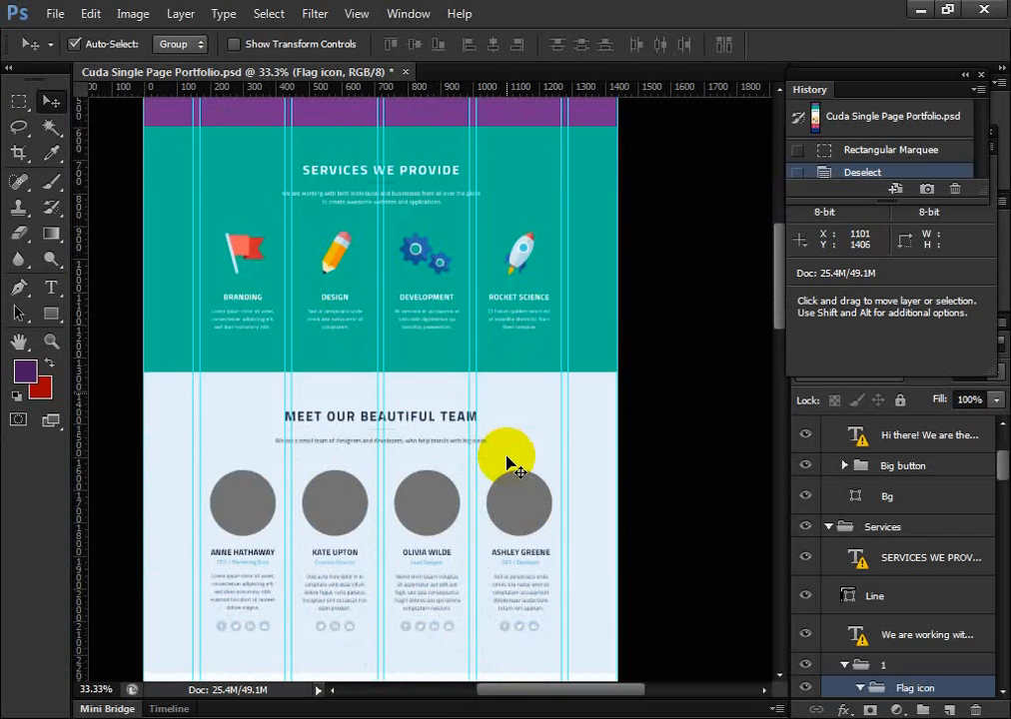
scroll(413, 422, down, 3)
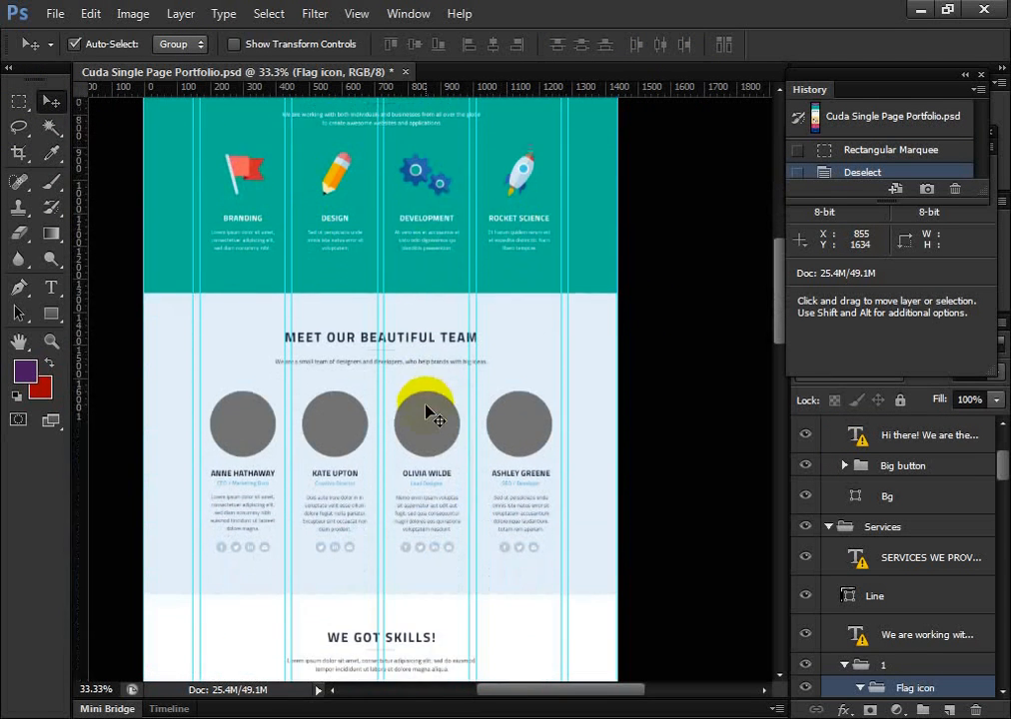
scroll(438, 432, down, 3)
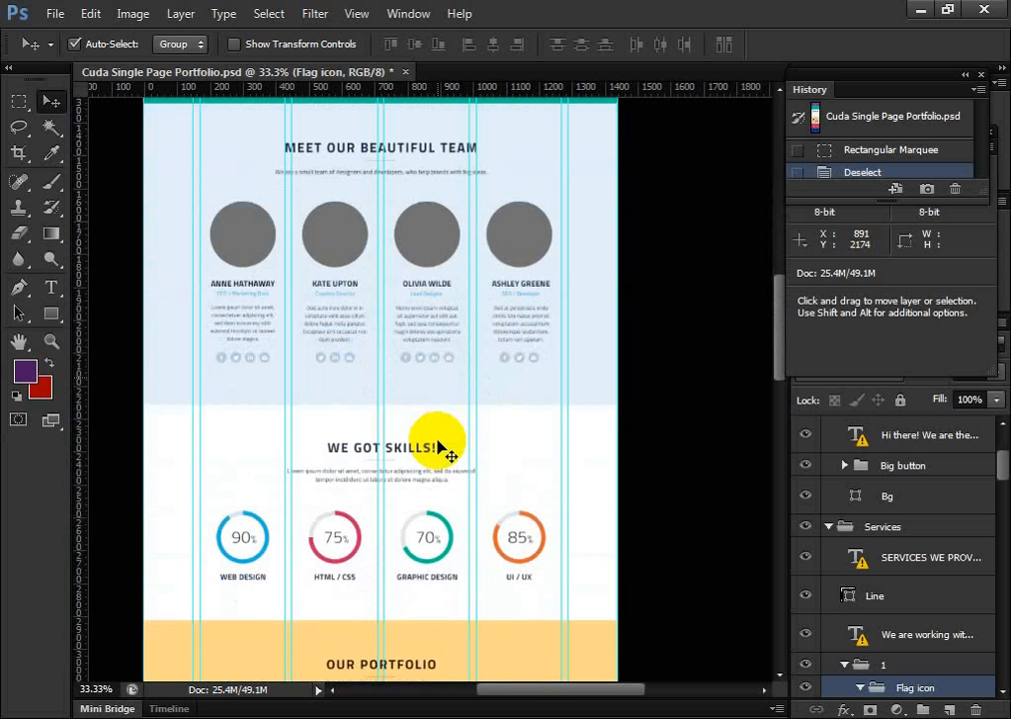
scroll(437, 449, down, 1)
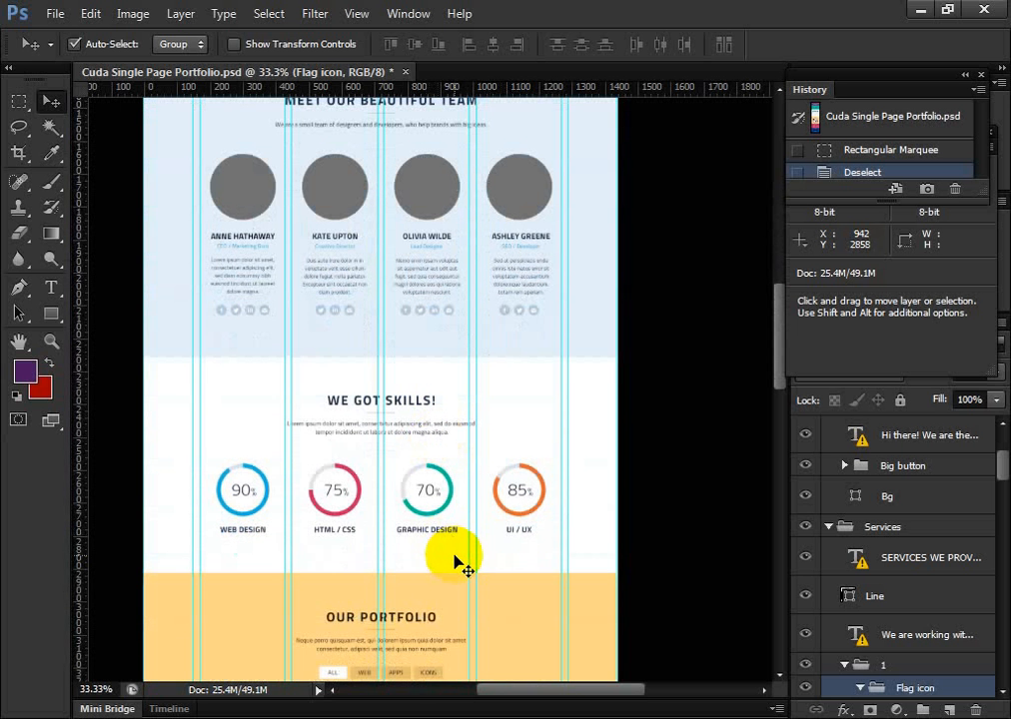
Marquee the skills heading, a strip about 1155 × 73 px below the skill labels, and the gaps beside the 70% circle
click(19, 101)
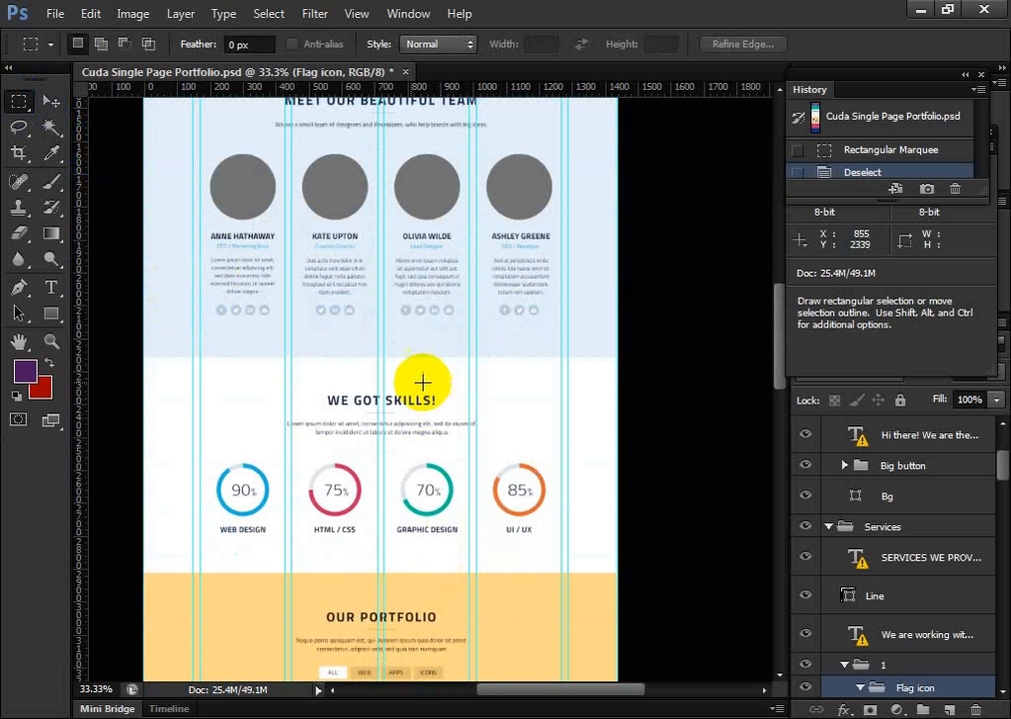
drag(334, 402, 420, 415)
scroll(368, 477, down, 1)
drag(217, 502, 597, 524)
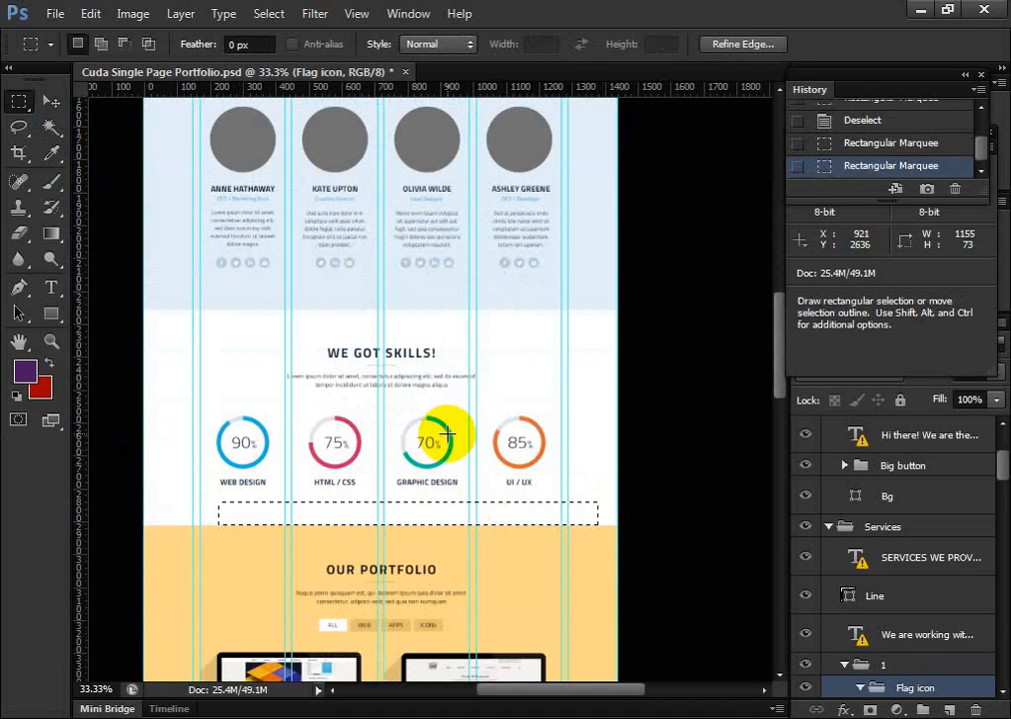
drag(452, 435, 482, 451)
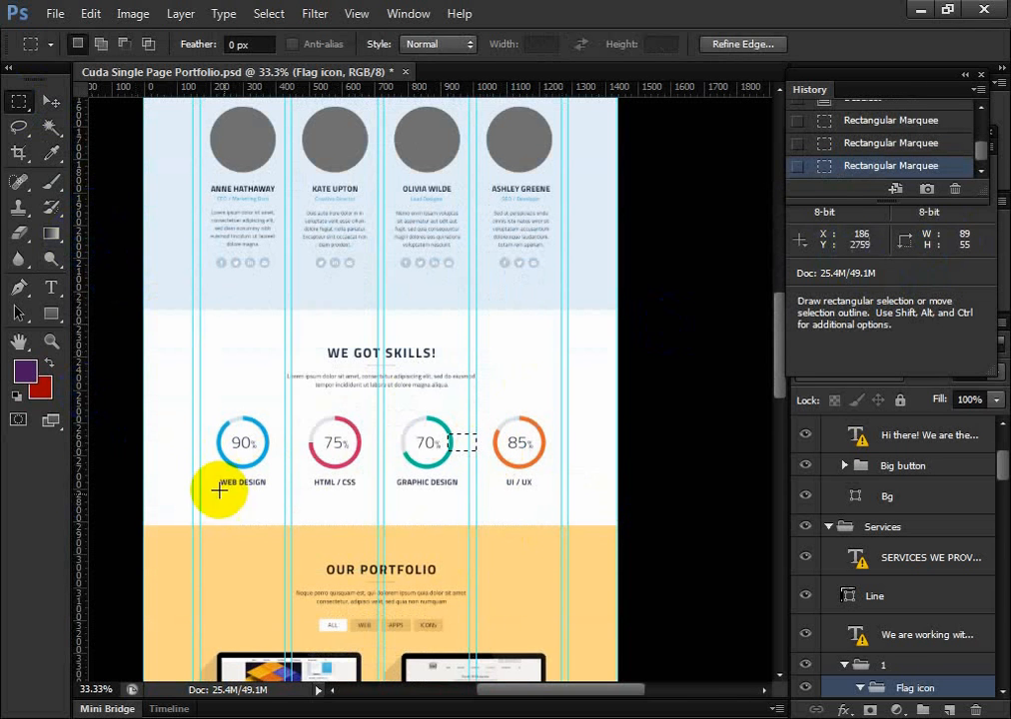
drag(363, 434, 400, 465)
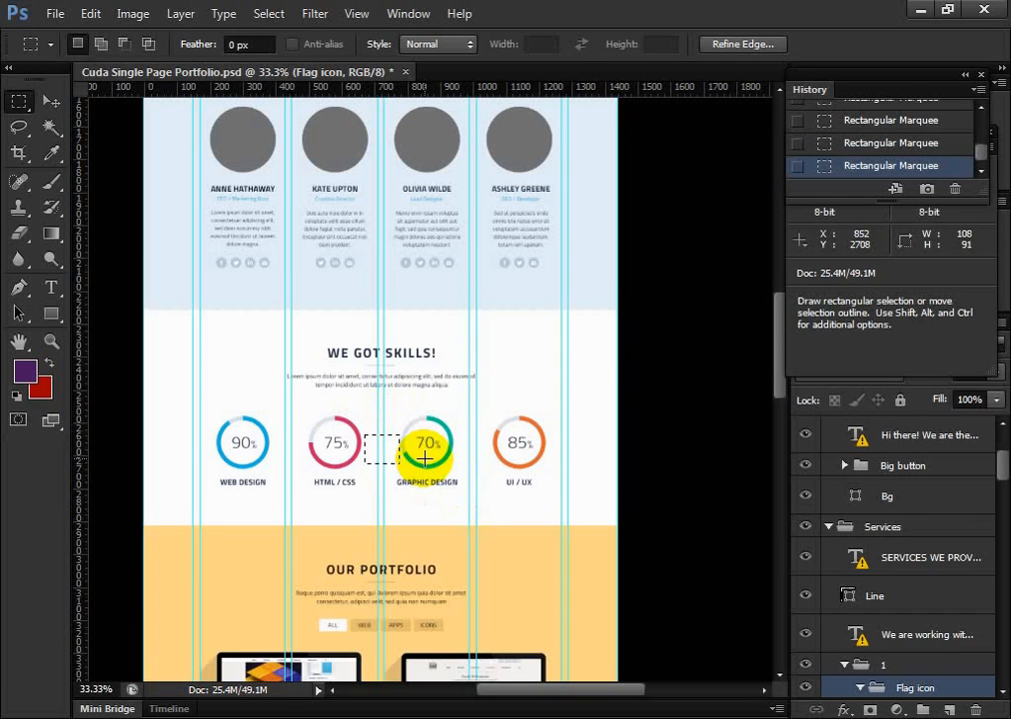
click(26, 713)
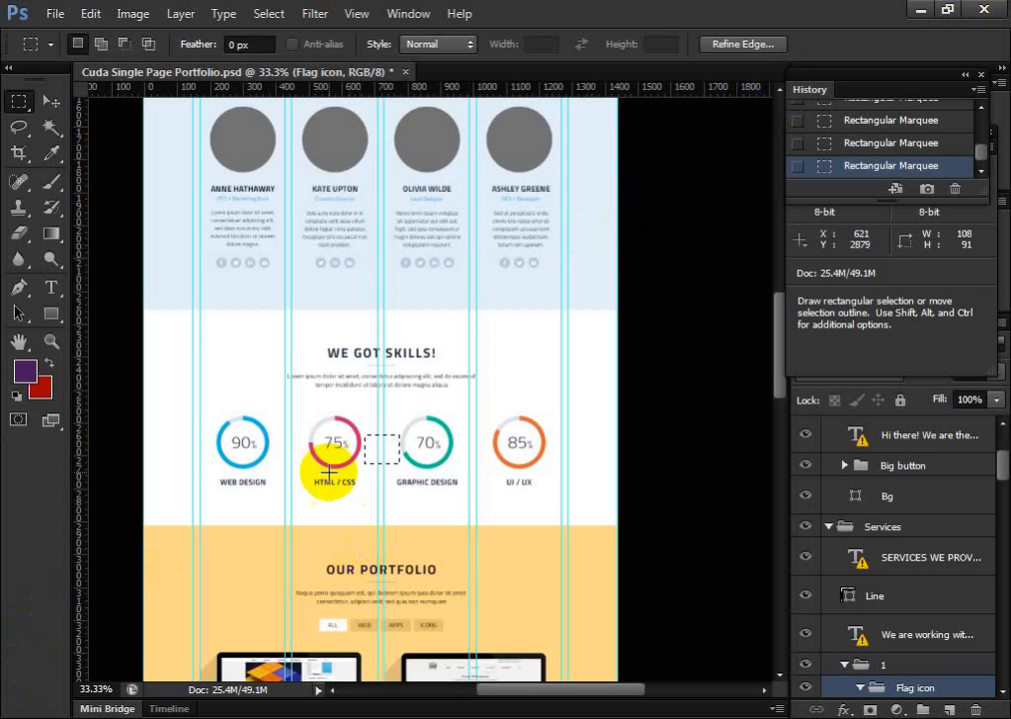
Marquee the team section's content at 1140 × 700 px and its full height at about 1140 × 910 px, and deselect
scroll(329, 474, up, 5)
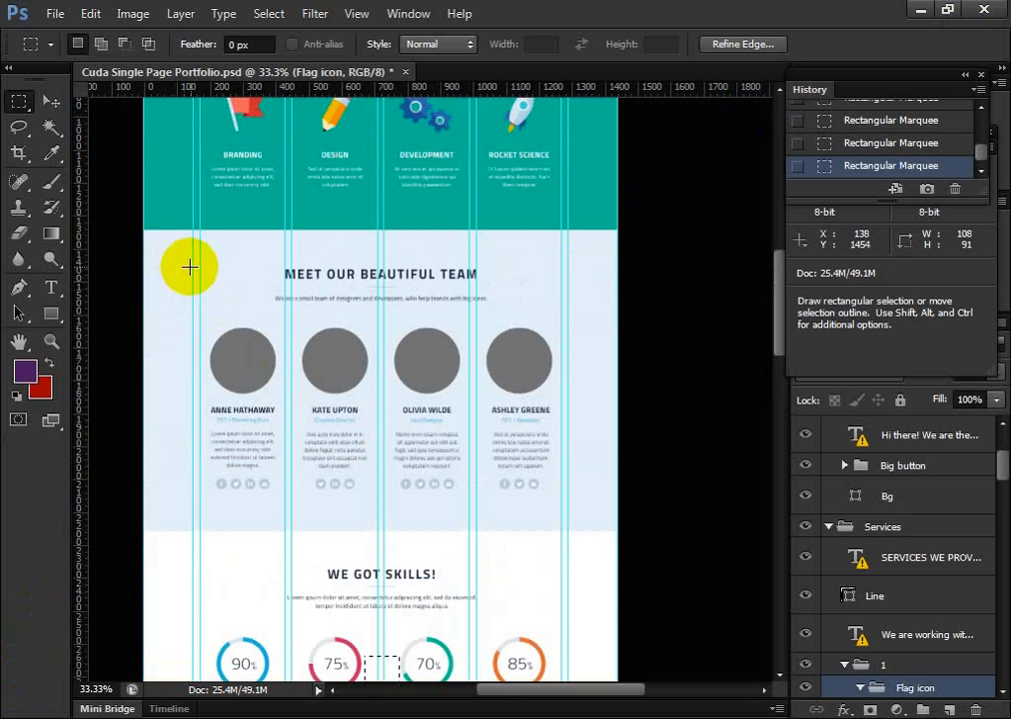
drag(195, 266, 568, 497)
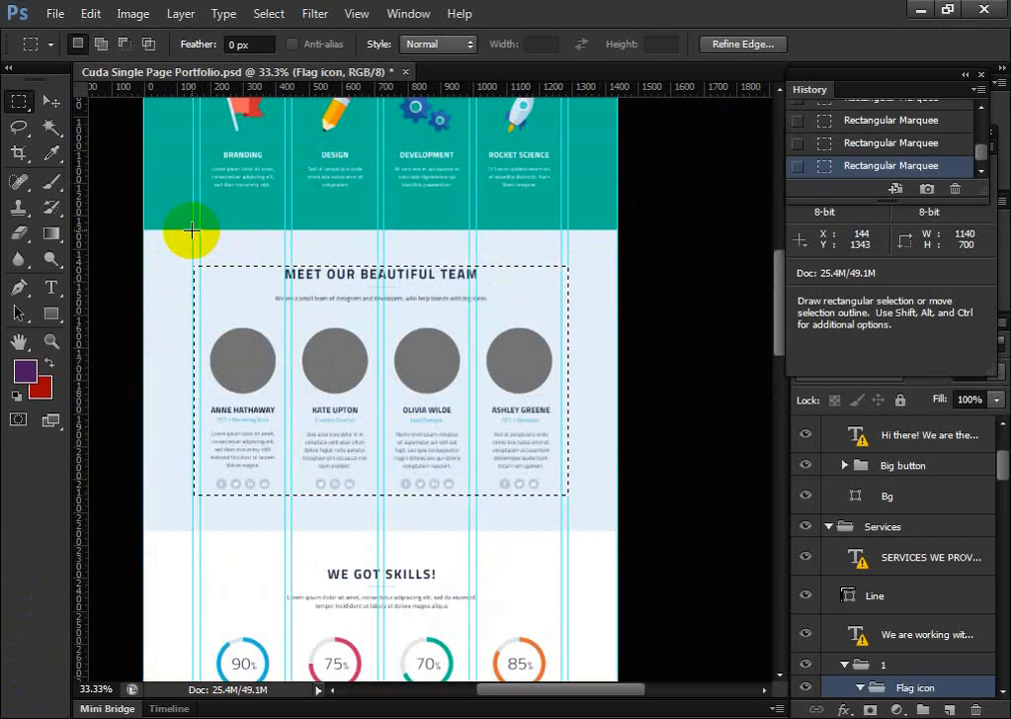
drag(194, 228, 569, 527)
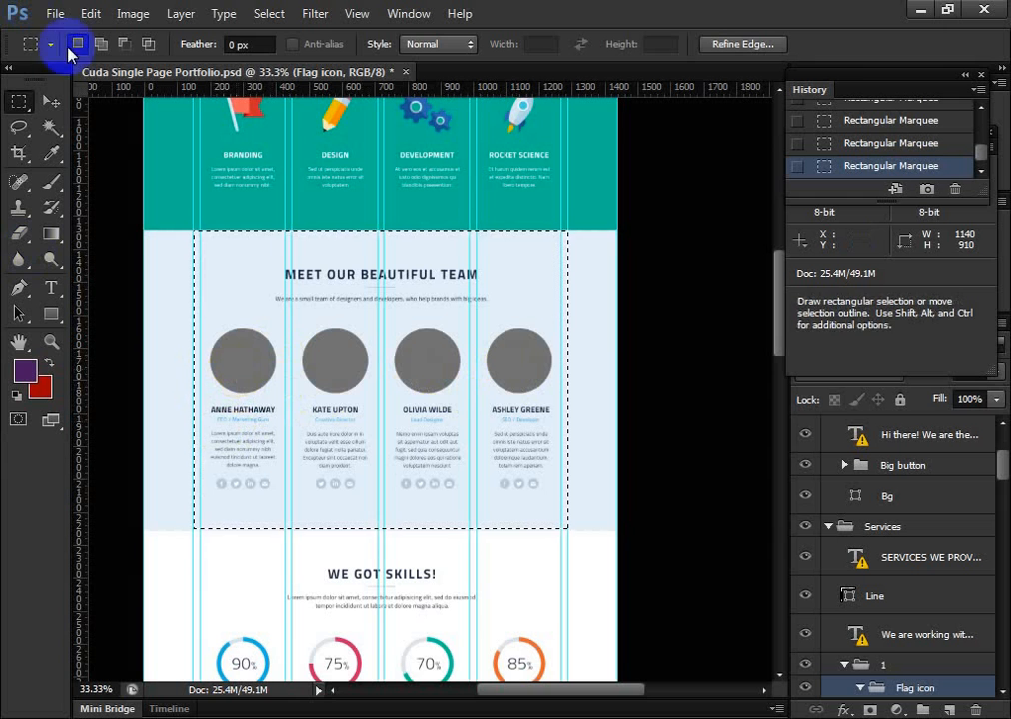
click(111, 125)
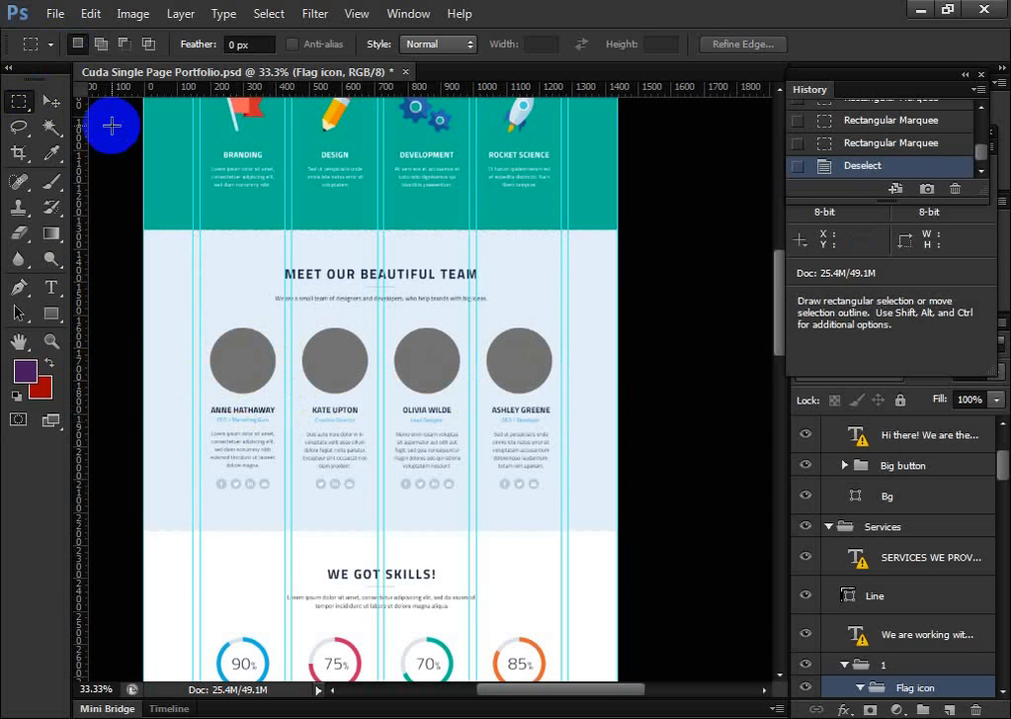
Select the first team member's grey circle layer, Base in the Mugshot group, and hide all other layers
click(51, 101)
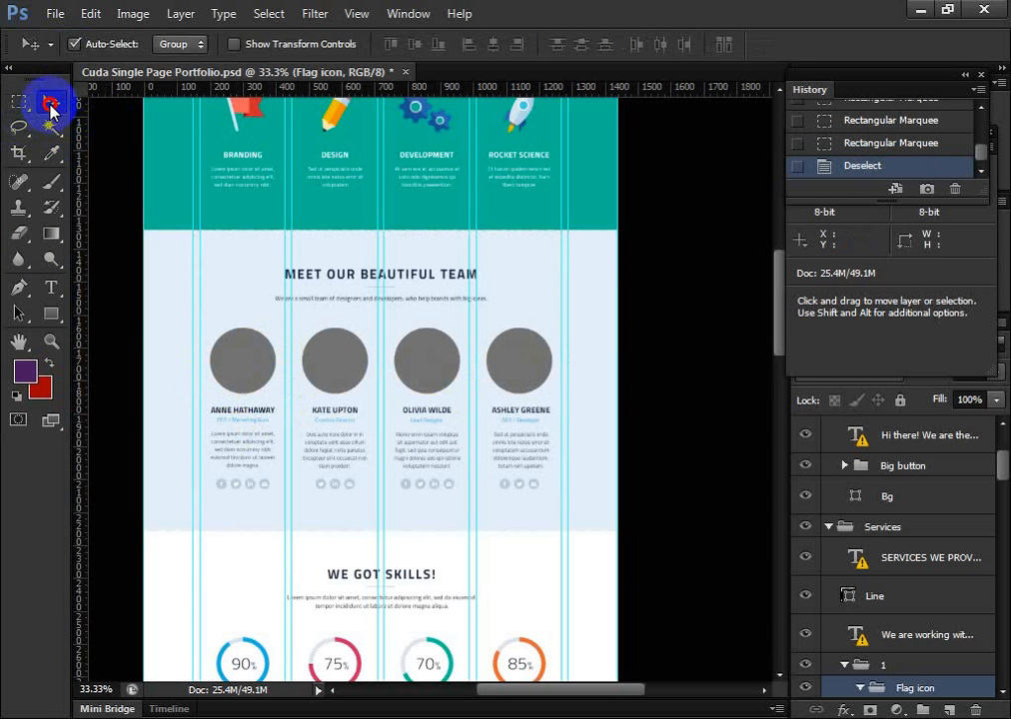
click(256, 360)
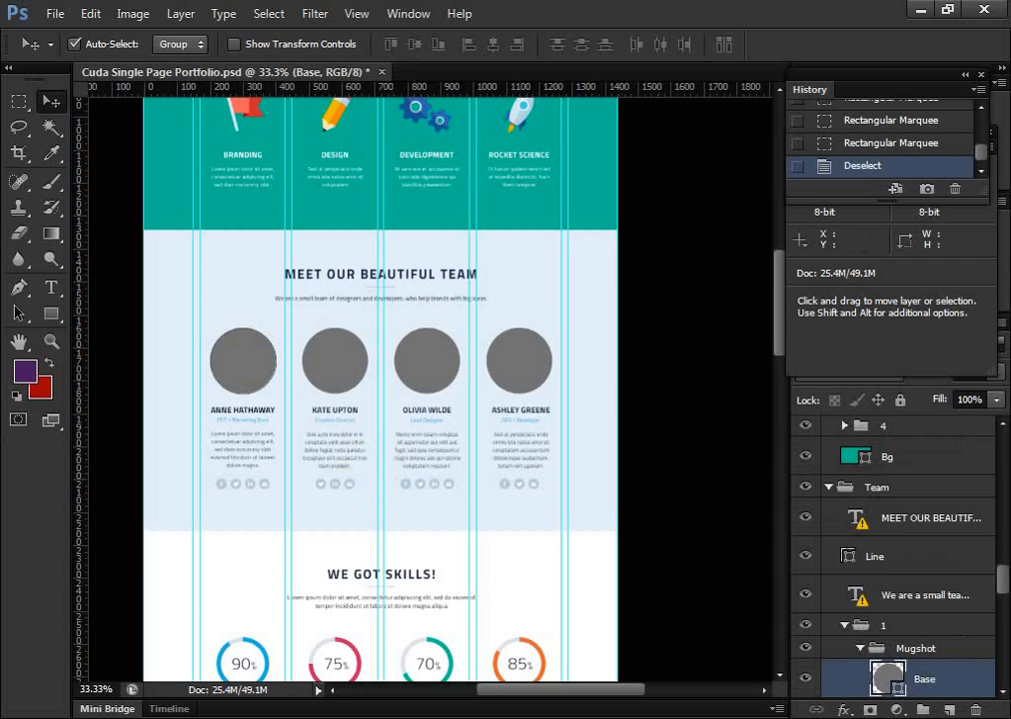
alt+click(807, 679)
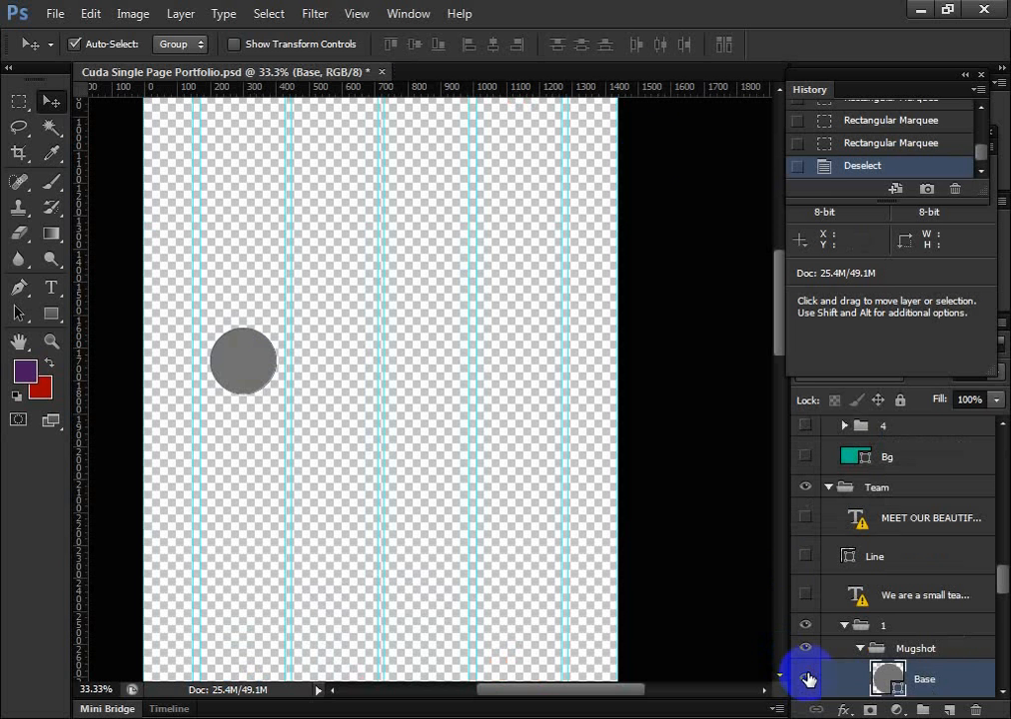
Restore the PSD to its opened state in the history, bringing back all hidden layers
scroll(943, 137, up, 8)
click(921, 120)
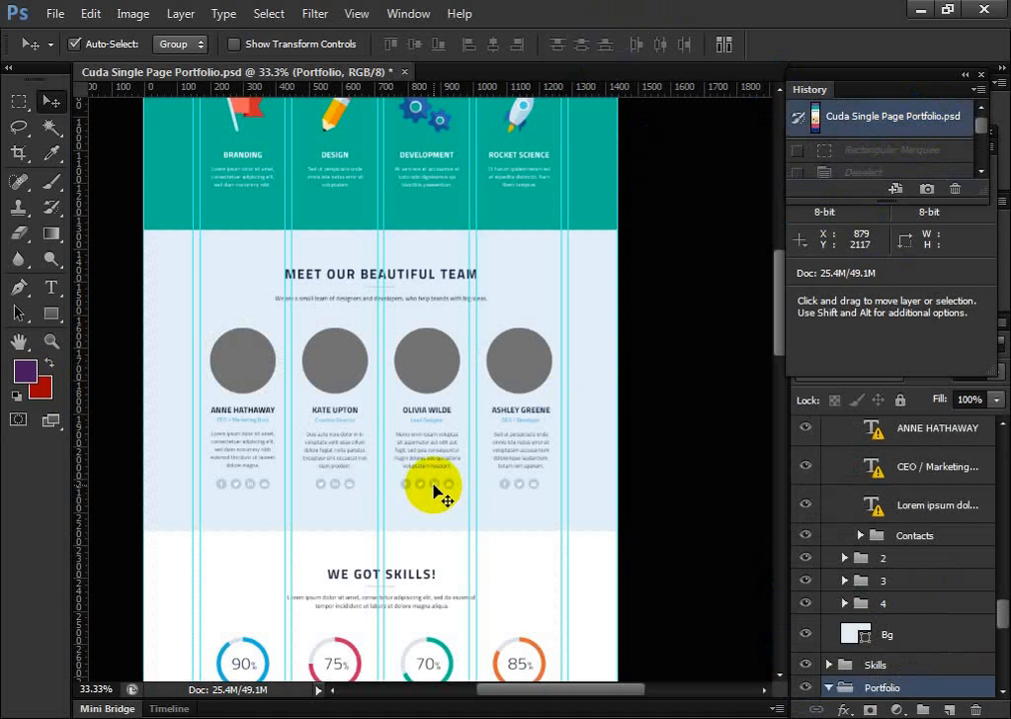
Marquee the gap between the content's left margin guide and the first team member's circle, about 51 × 112 px
click(18, 102)
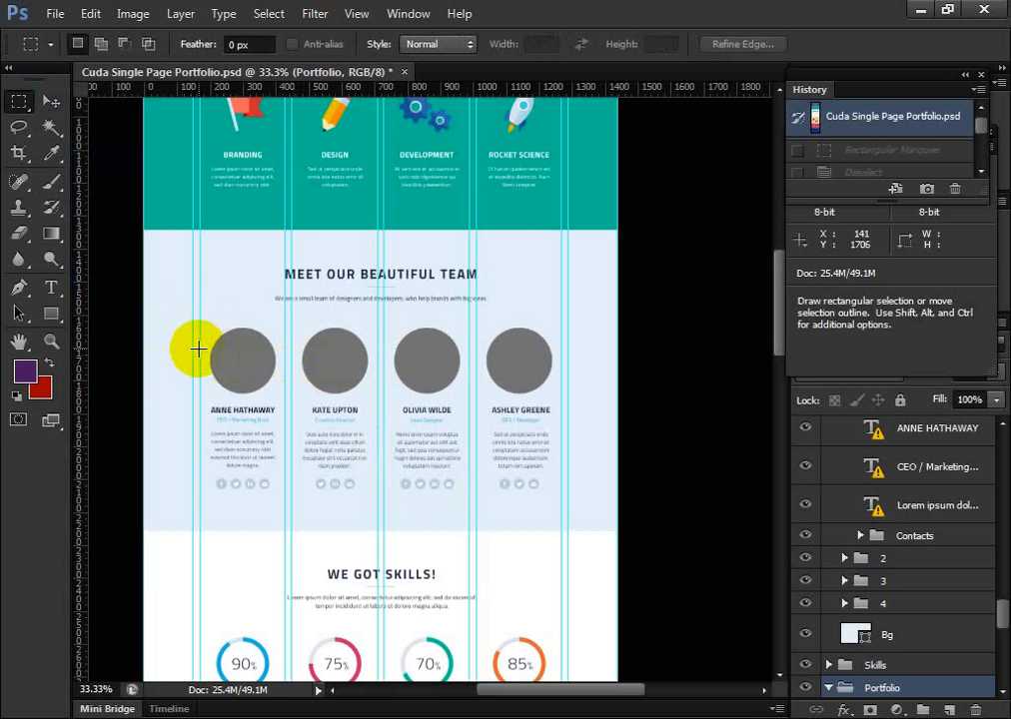
key(ctrl+plus)
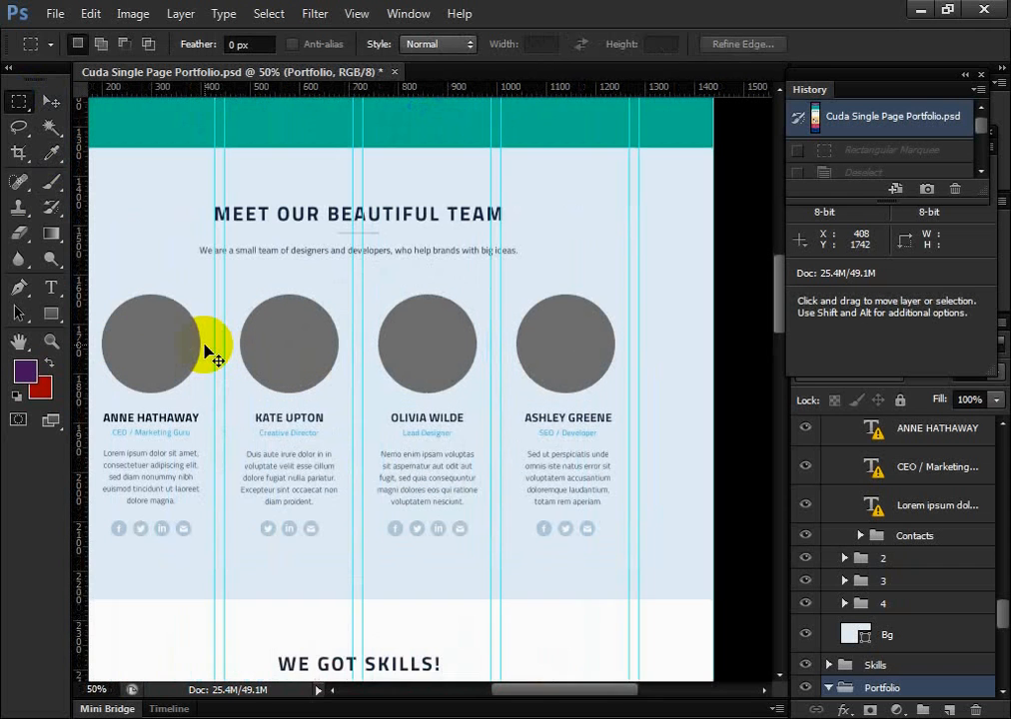
key(ctrl+plus)
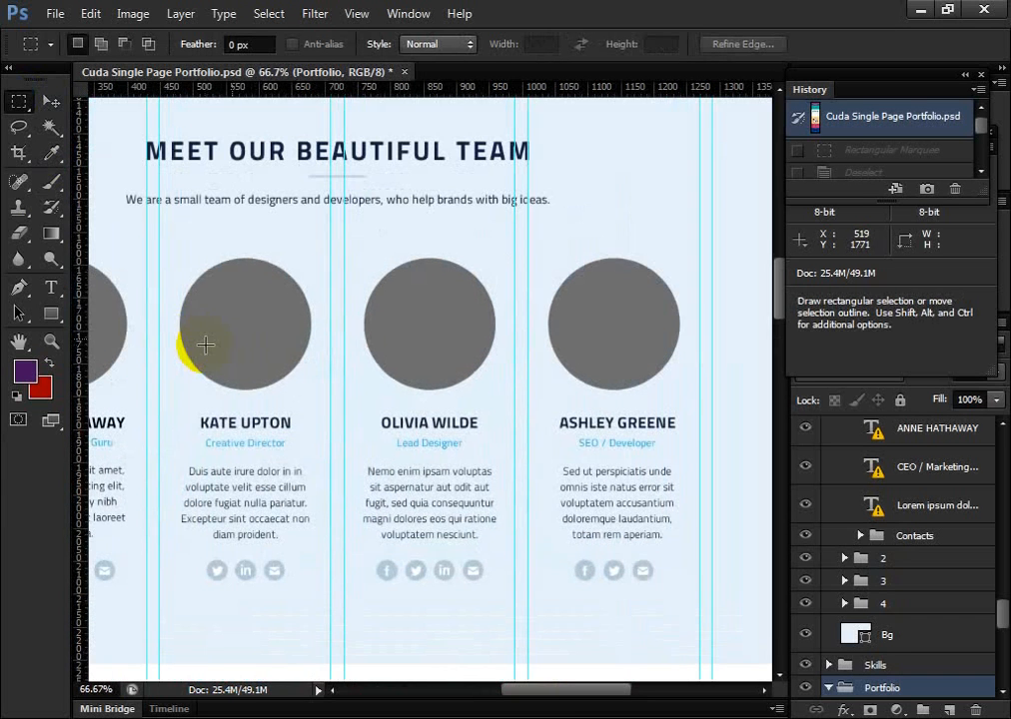
drag(544, 698, 500, 689)
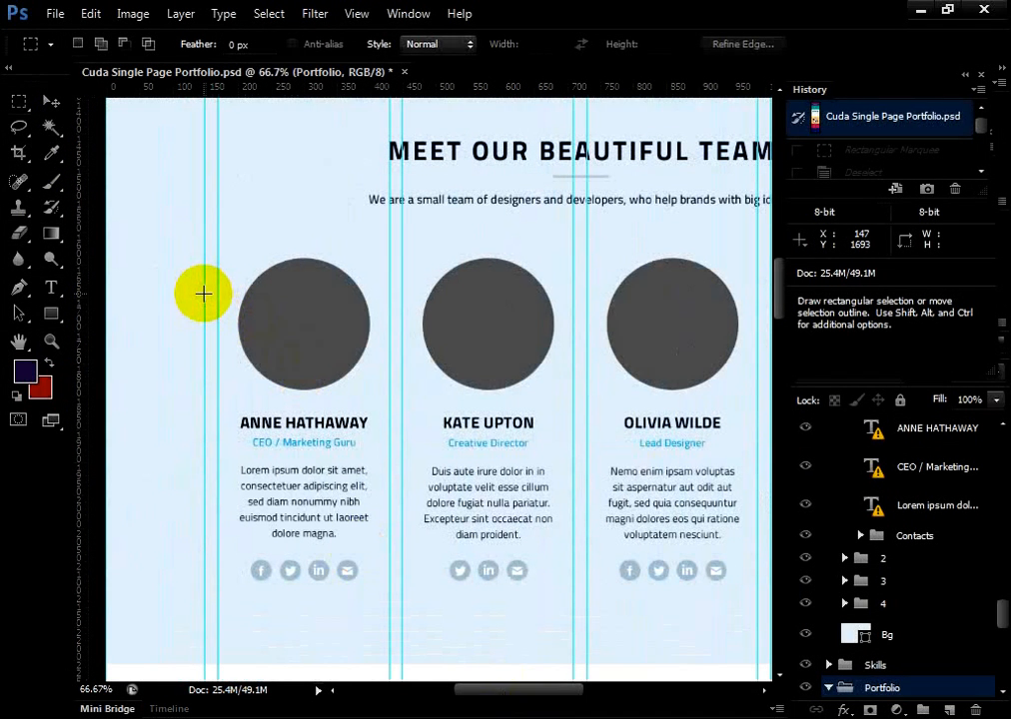
drag(205, 294, 237, 368)
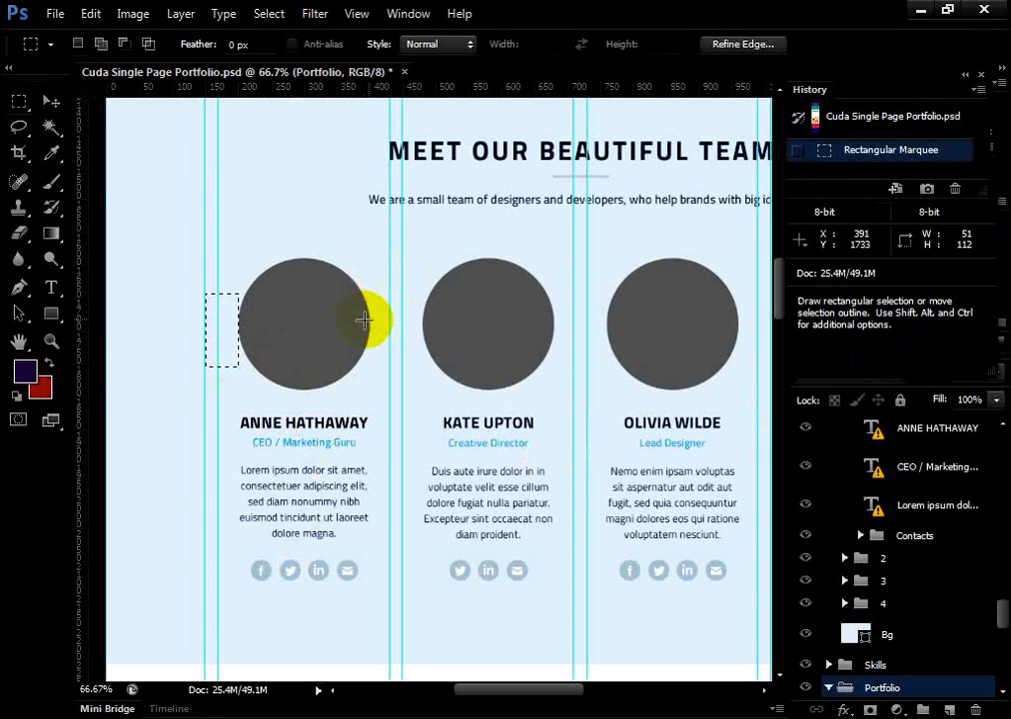
Marquee the three gaps between the team circles at about 80 × 74 px, 79 × 40 px and 81 × 64 px
drag(366, 309, 423, 358)
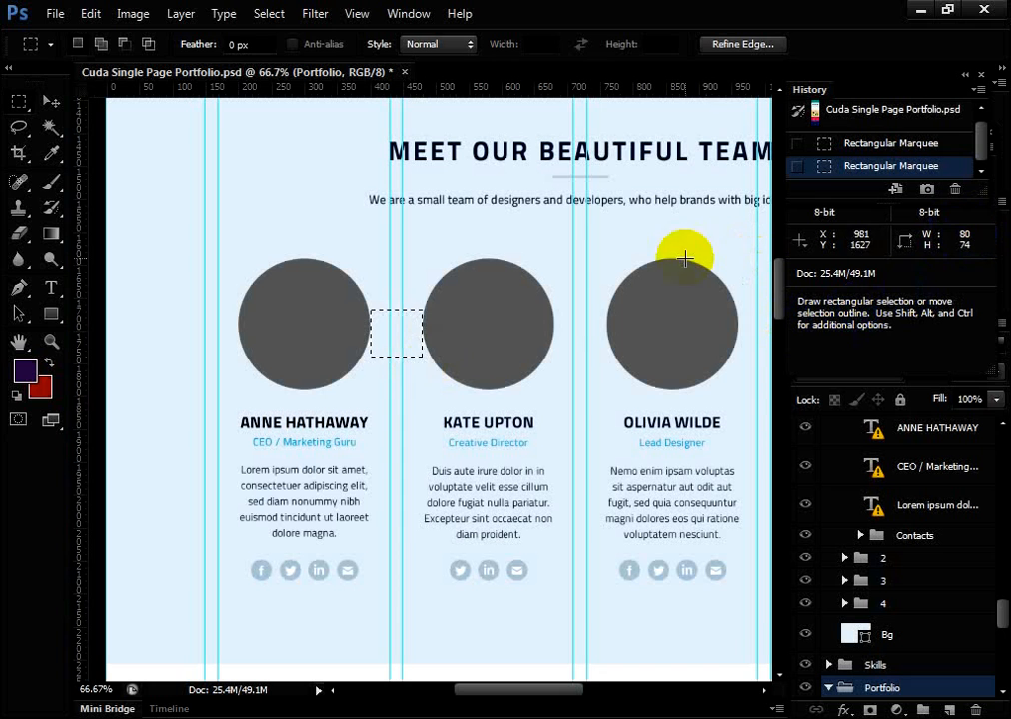
click(554, 318)
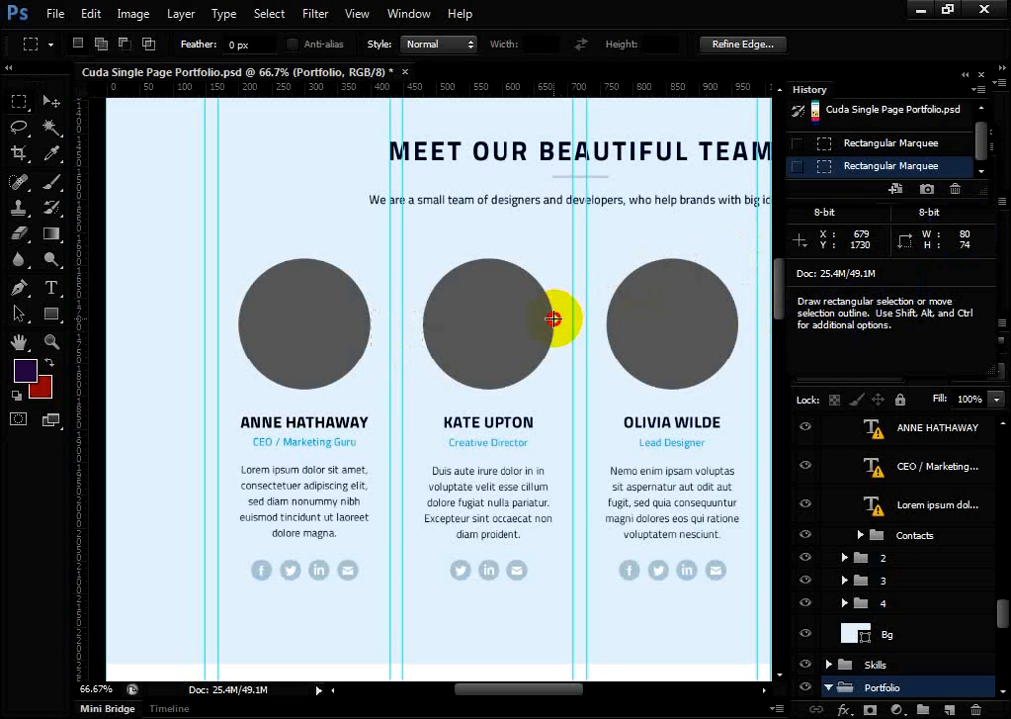
drag(553, 318, 606, 344)
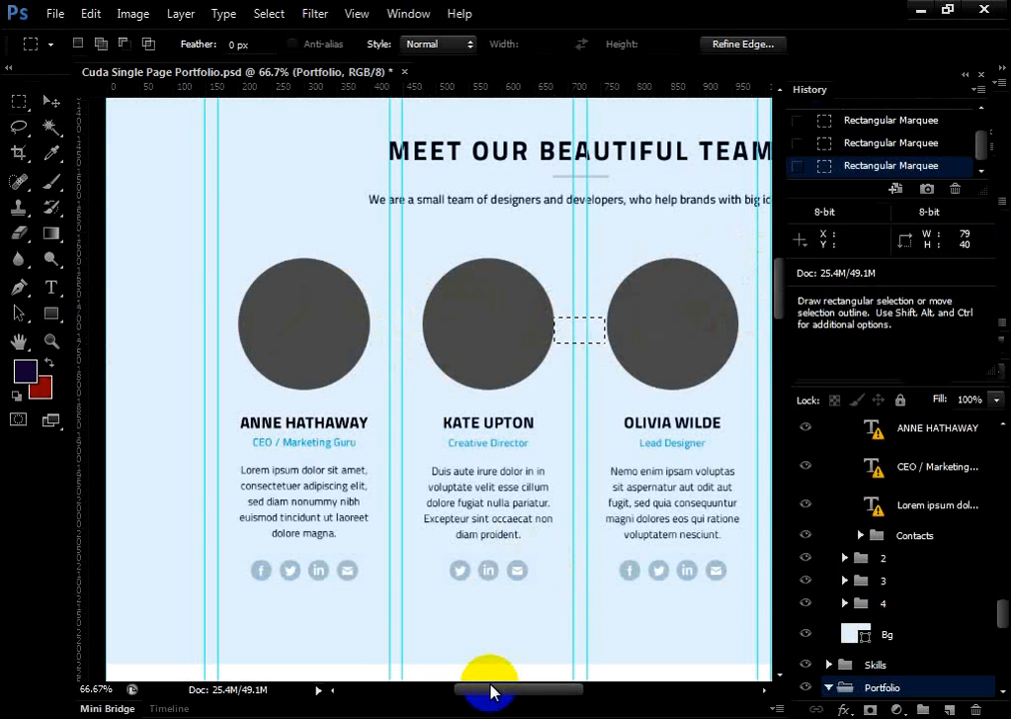
drag(461, 689, 499, 689)
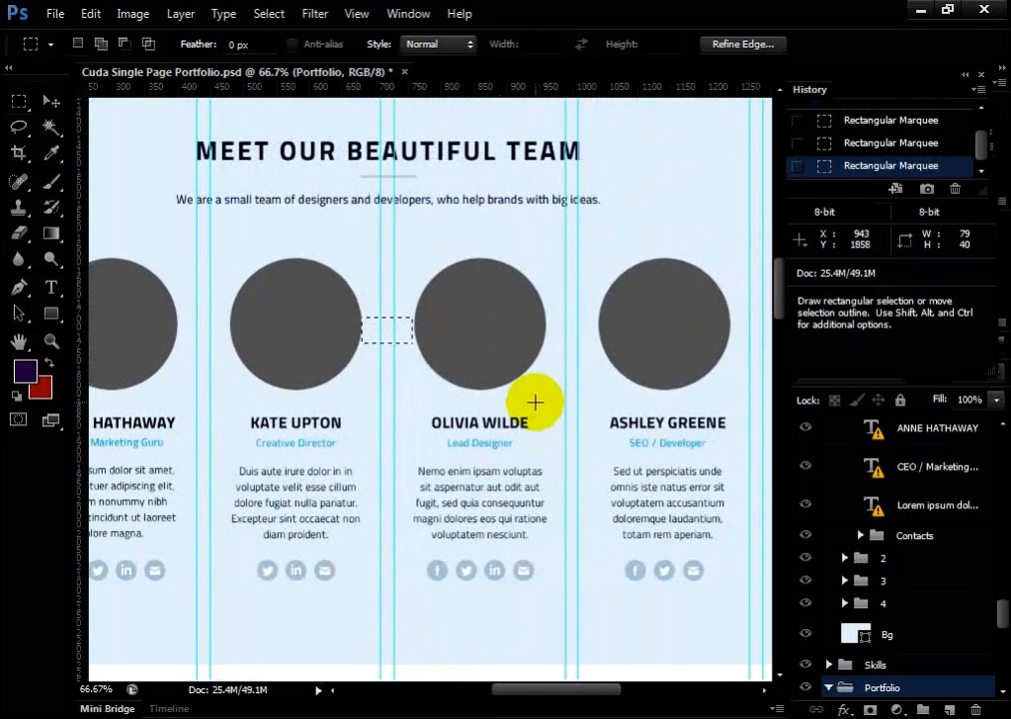
click(546, 301)
drag(547, 301, 600, 345)
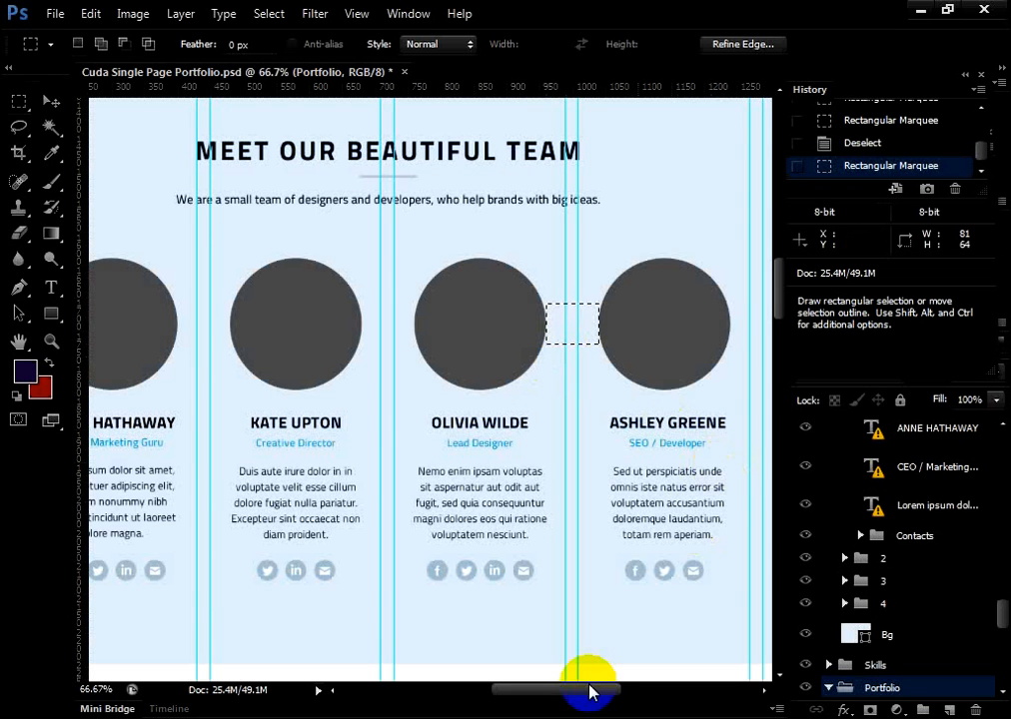
Marquee the space between the first team member's circle and name at about 93 × 43 px, and the same space for the second member
drag(590, 688, 549, 689)
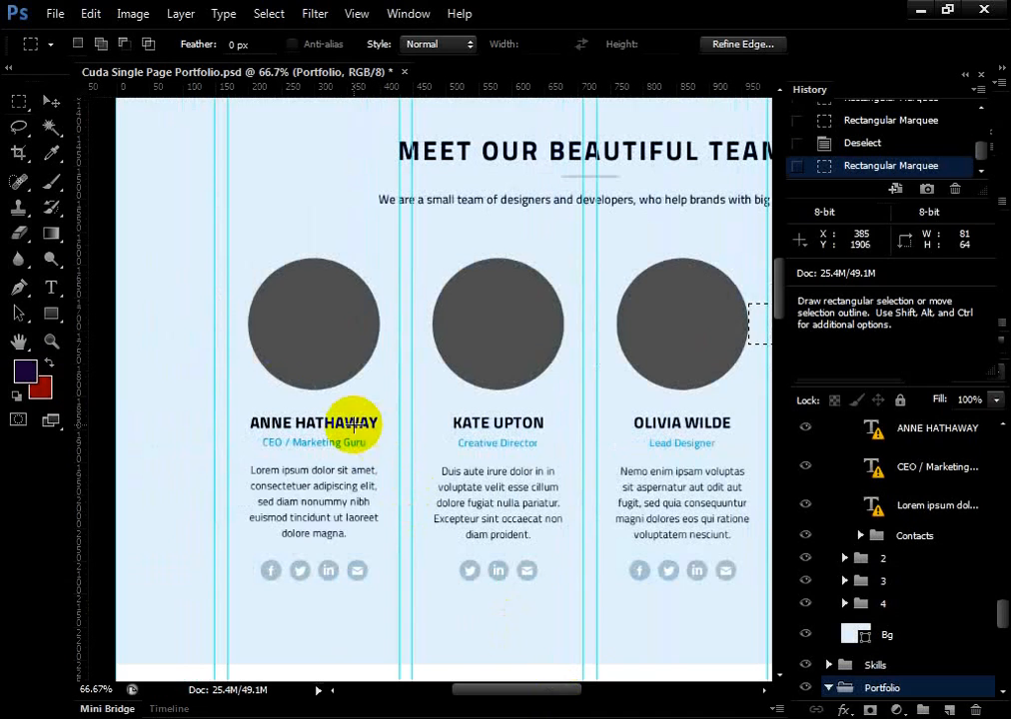
click(278, 395)
drag(289, 389, 348, 416)
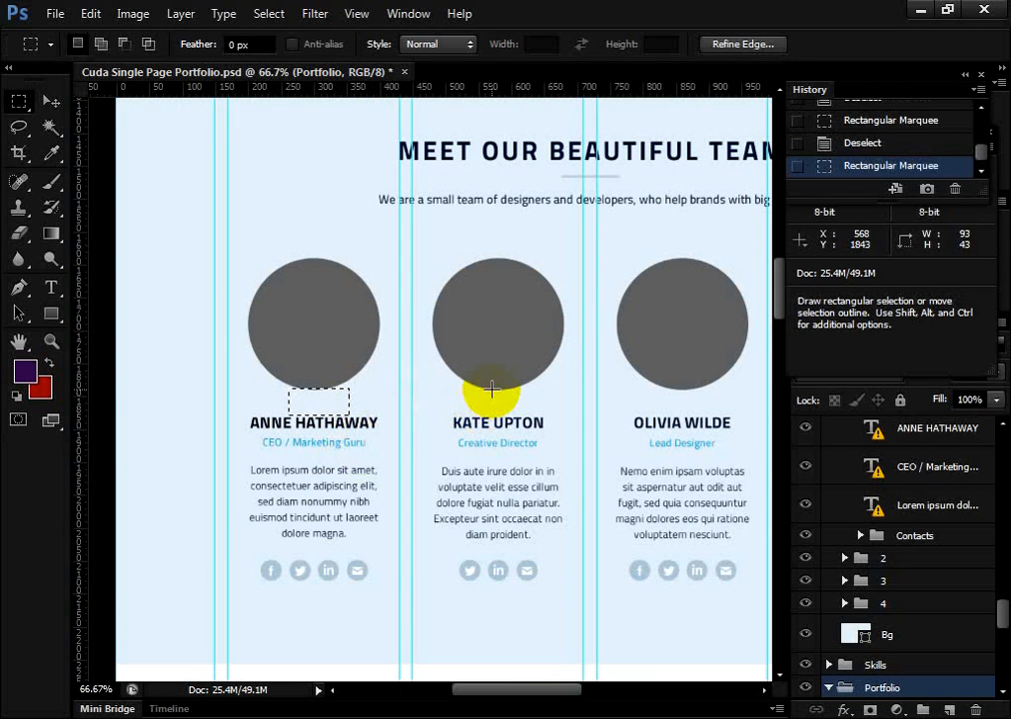
drag(490, 392, 530, 414)
Marquee the second member's spaces below the job title (about 66 × 32 px), below the description (135 × 26 px) and between two social icons (12 × 22 px)
drag(461, 428, 508, 471)
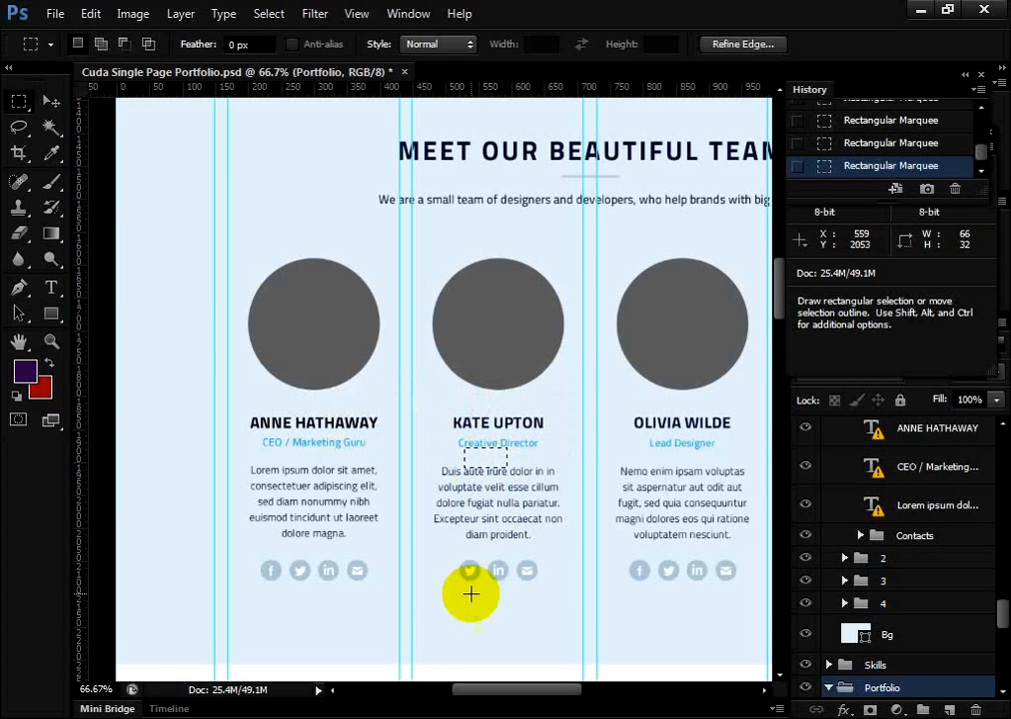
drag(463, 540, 551, 558)
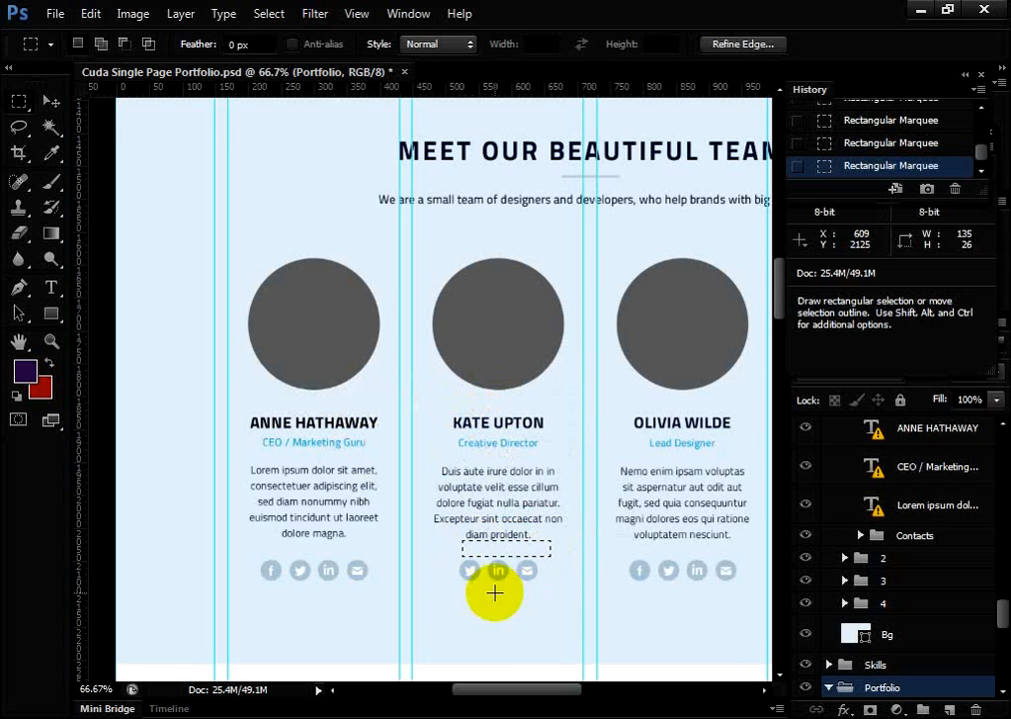
drag(480, 562, 485, 572)
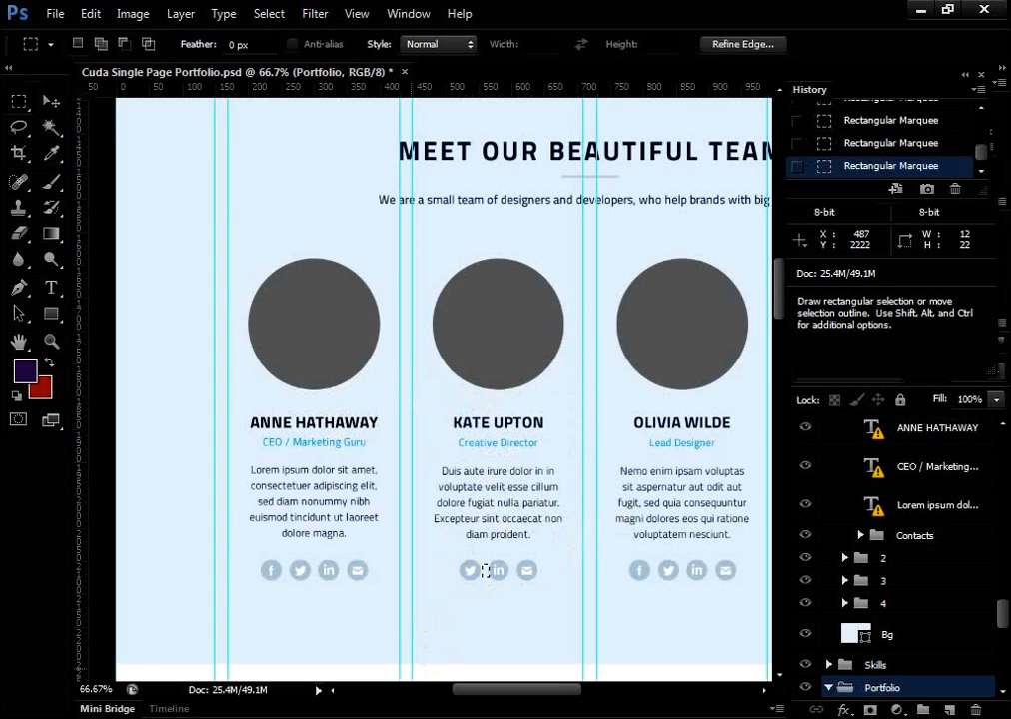
Deselect and review the layout from the team section's lower part through the skills section to the portfolio mock-ups
mouse_move(332, 717)
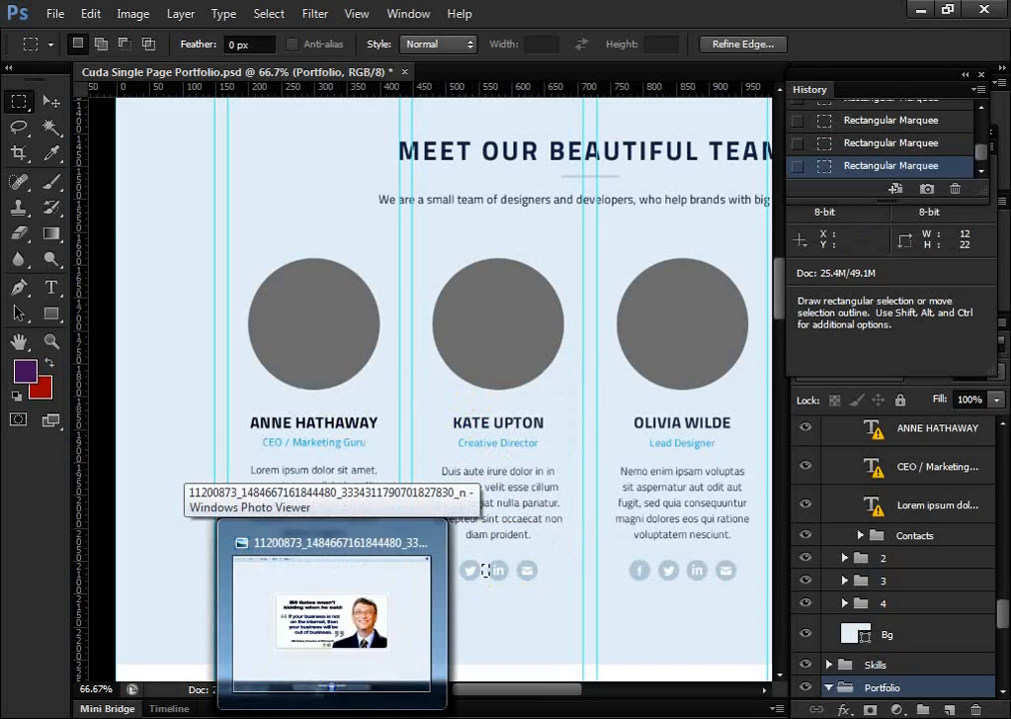
drag(489, 689, 541, 695)
scroll(463, 368, down, 5)
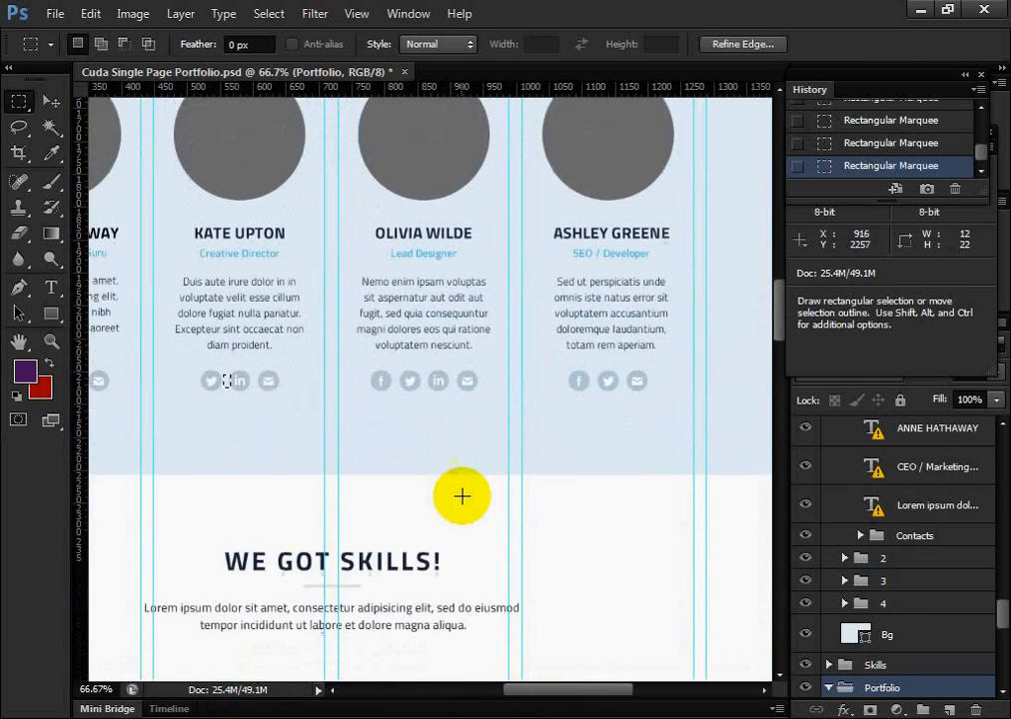
scroll(463, 500, down, 5)
click(565, 675)
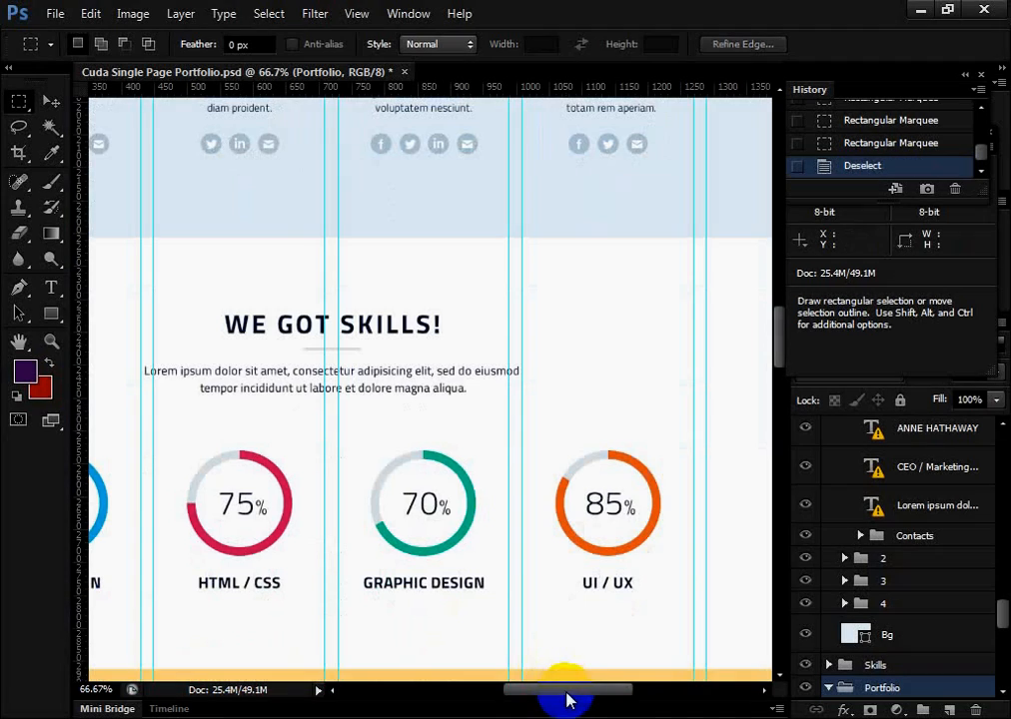
drag(566, 700, 525, 700)
scroll(440, 590, down, 6)
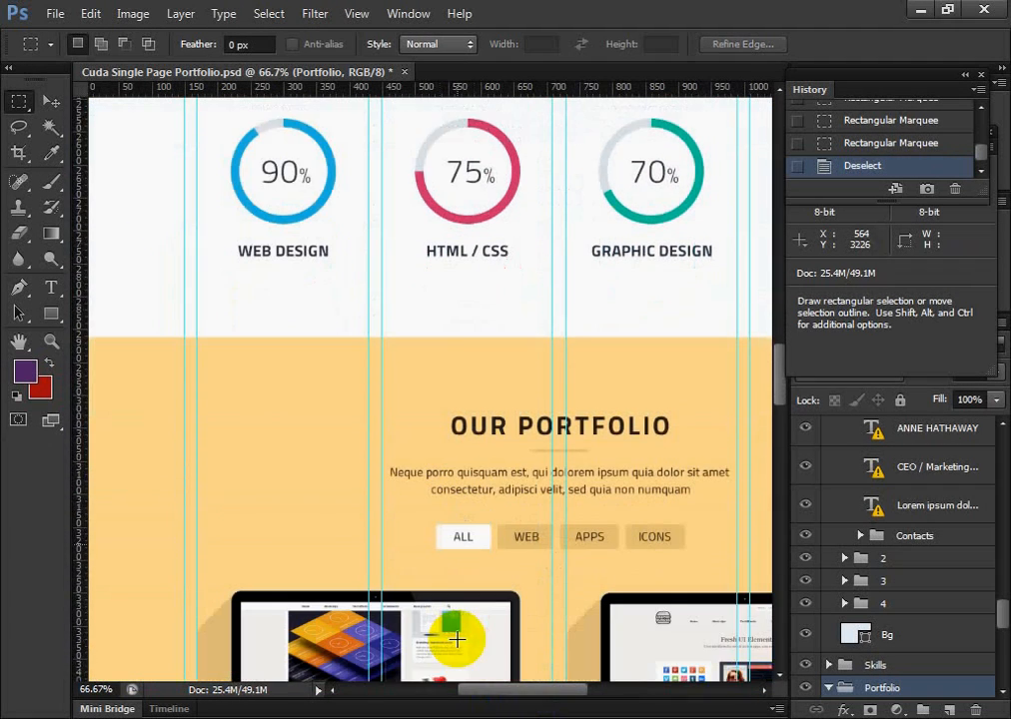
scroll(457, 639, down, 4)
scroll(481, 676, down, 2)
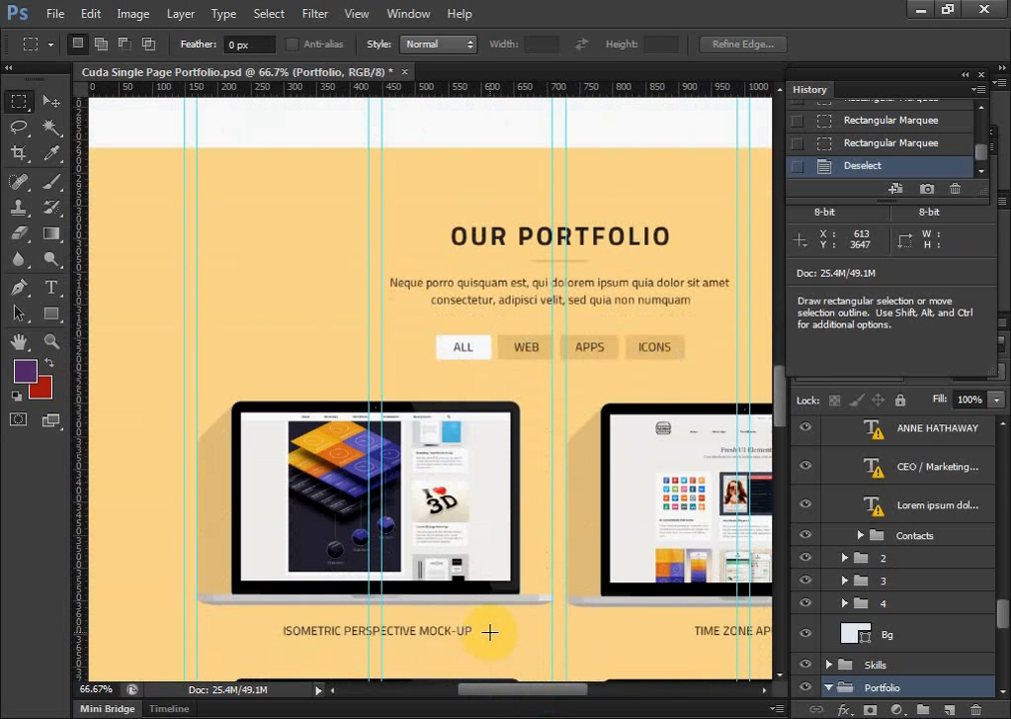
scroll(955, 153, up, 4)
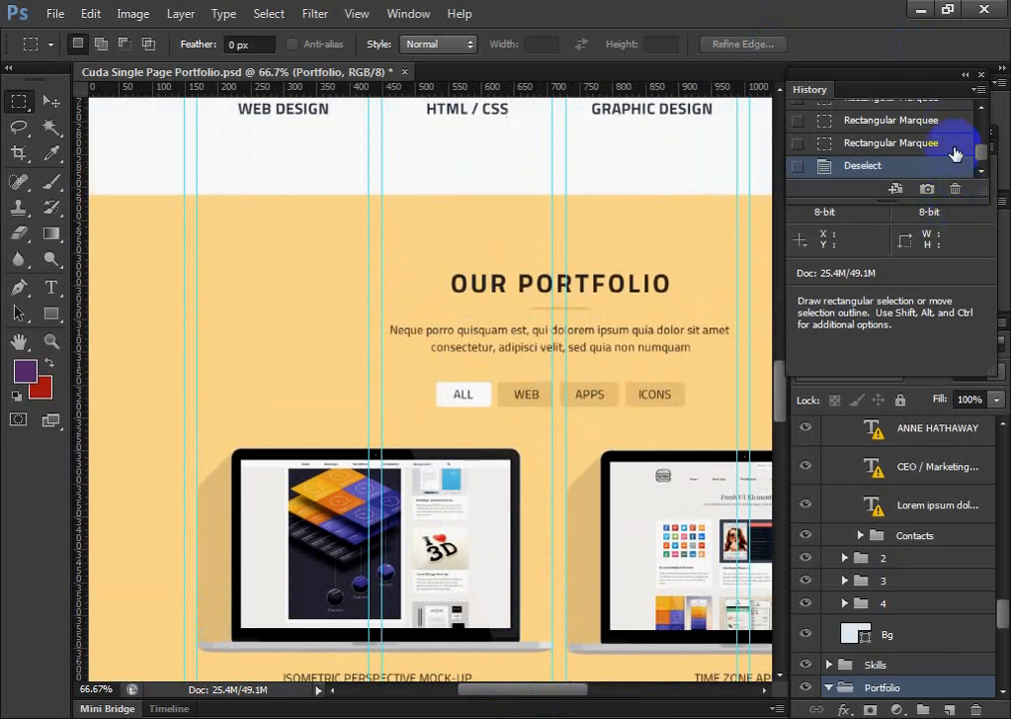
Restore the PSD to its opened state in the history and try to select the 90% Web Design circle in the skills section
scroll(955, 153, up, 2)
click(904, 114)
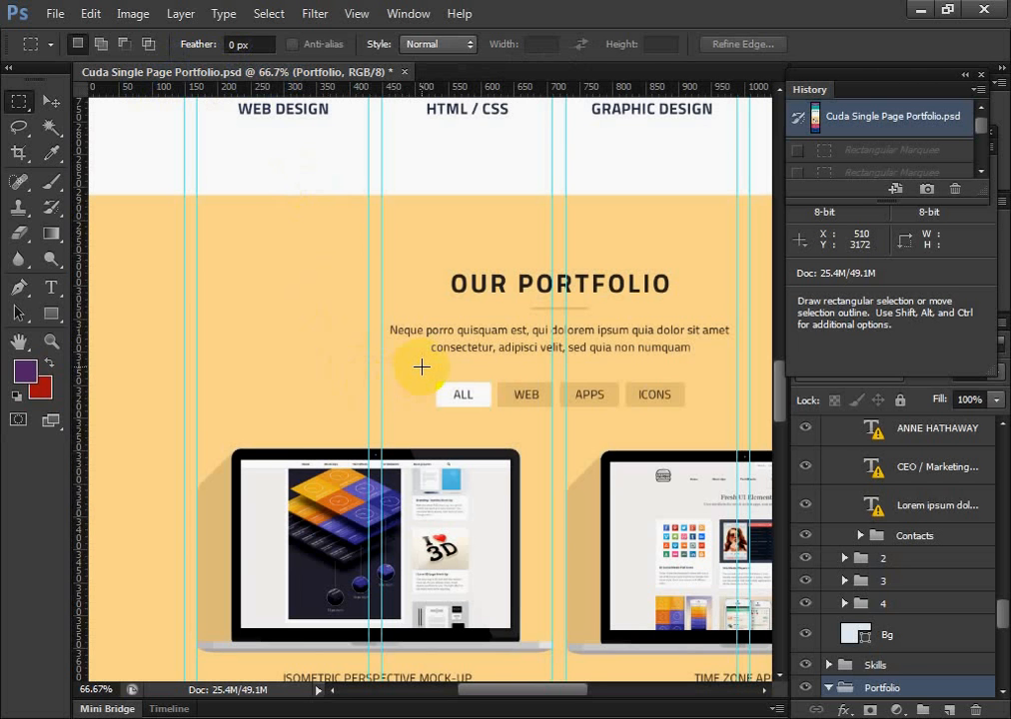
scroll(457, 382, up, 1)
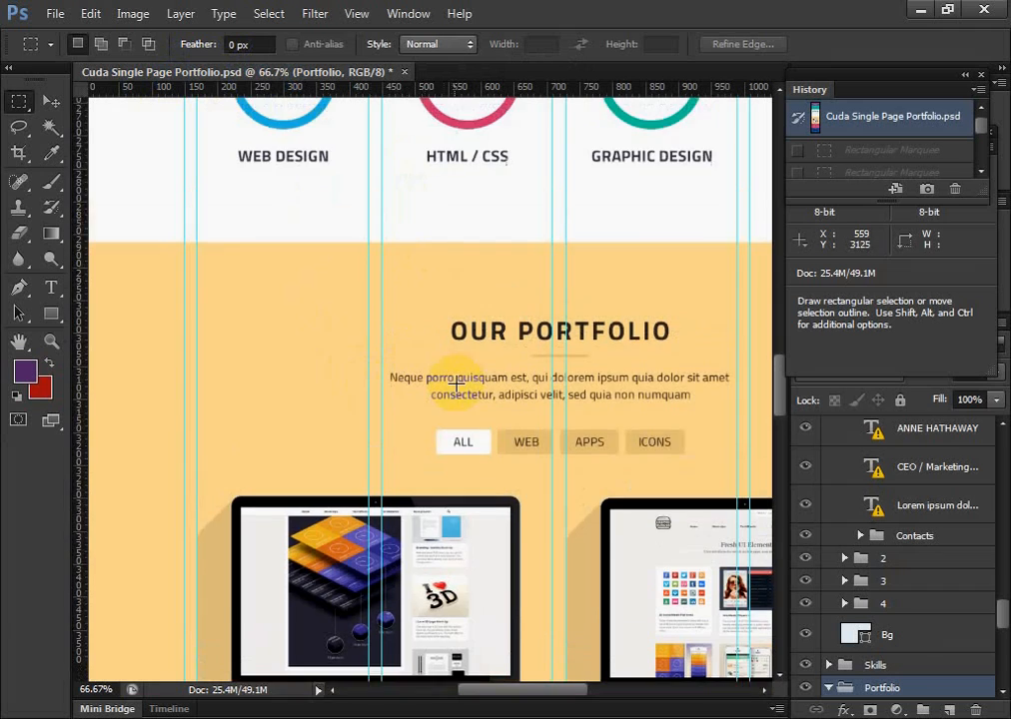
scroll(466, 405, up, 2)
scroll(471, 422, down, 4)
scroll(473, 424, up, 4)
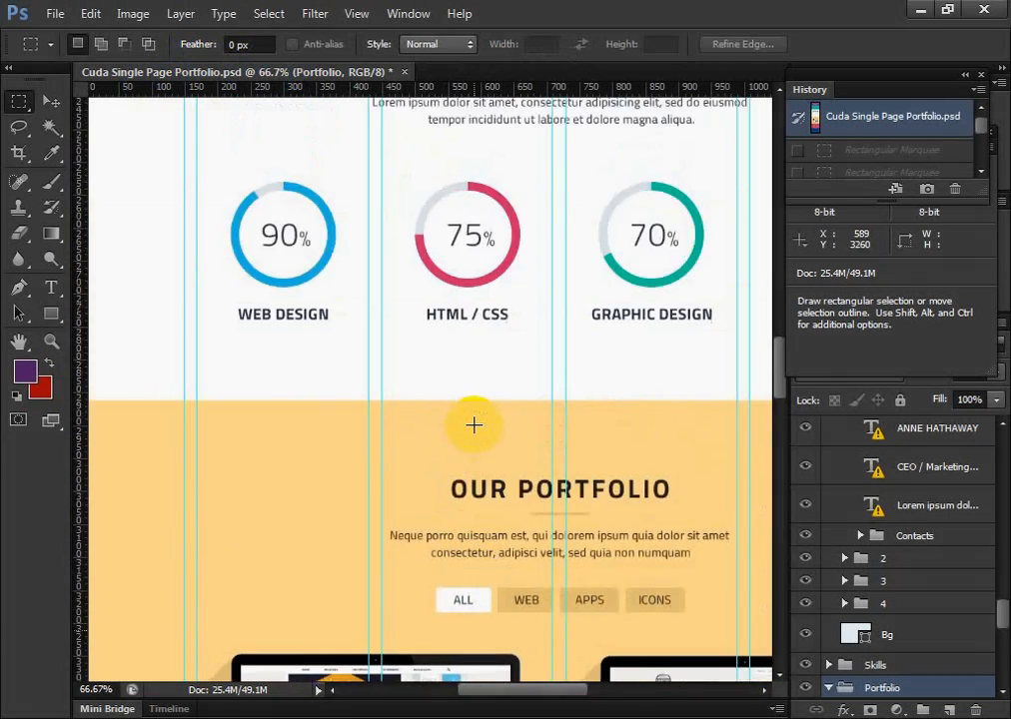
scroll(473, 425, up, 2)
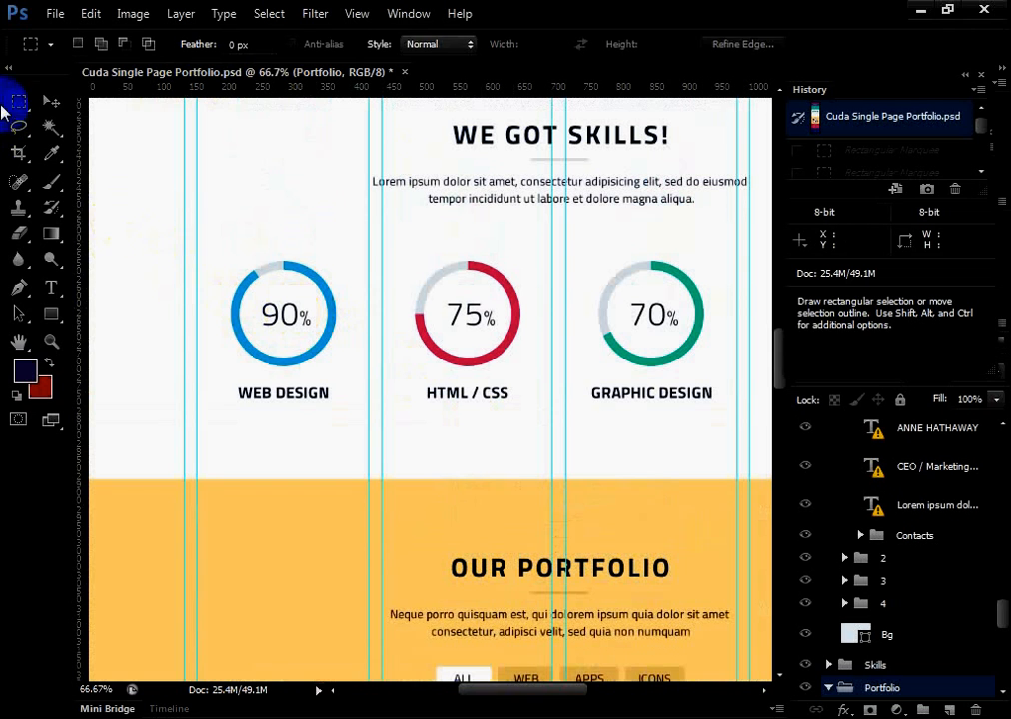
click(49, 100)
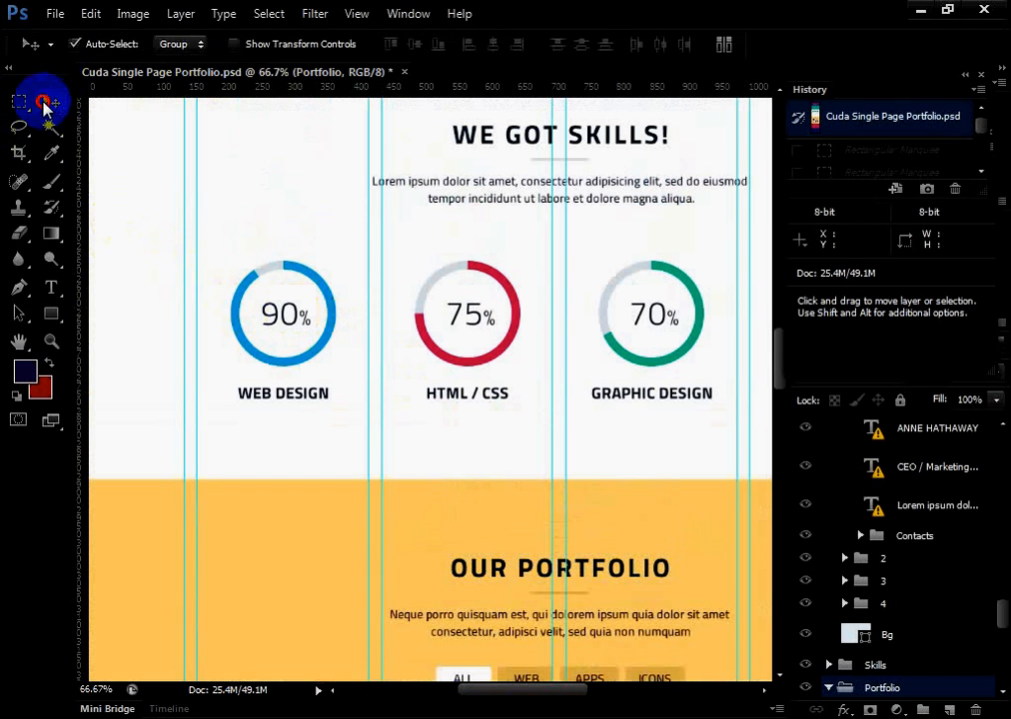
click(287, 303)
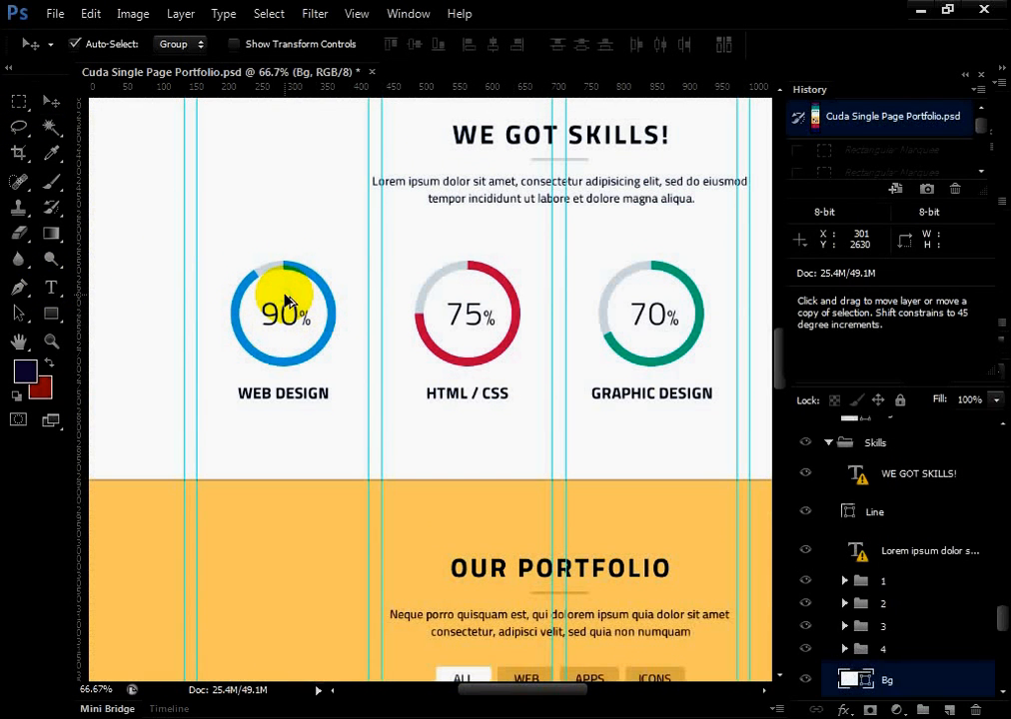
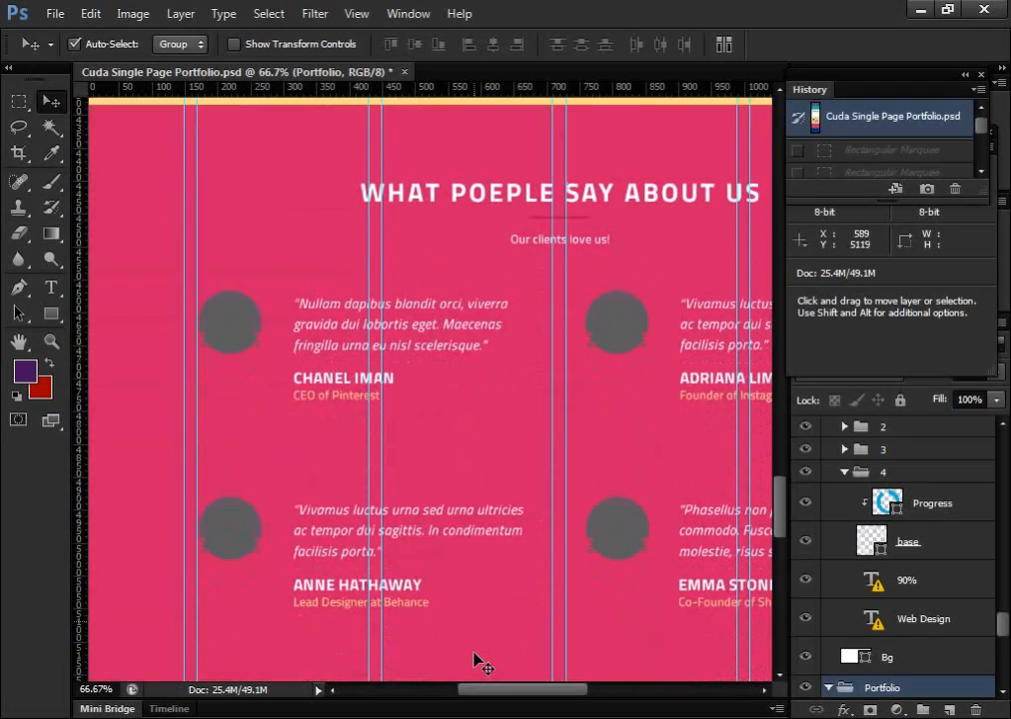
scroll(480, 662, down, 3)
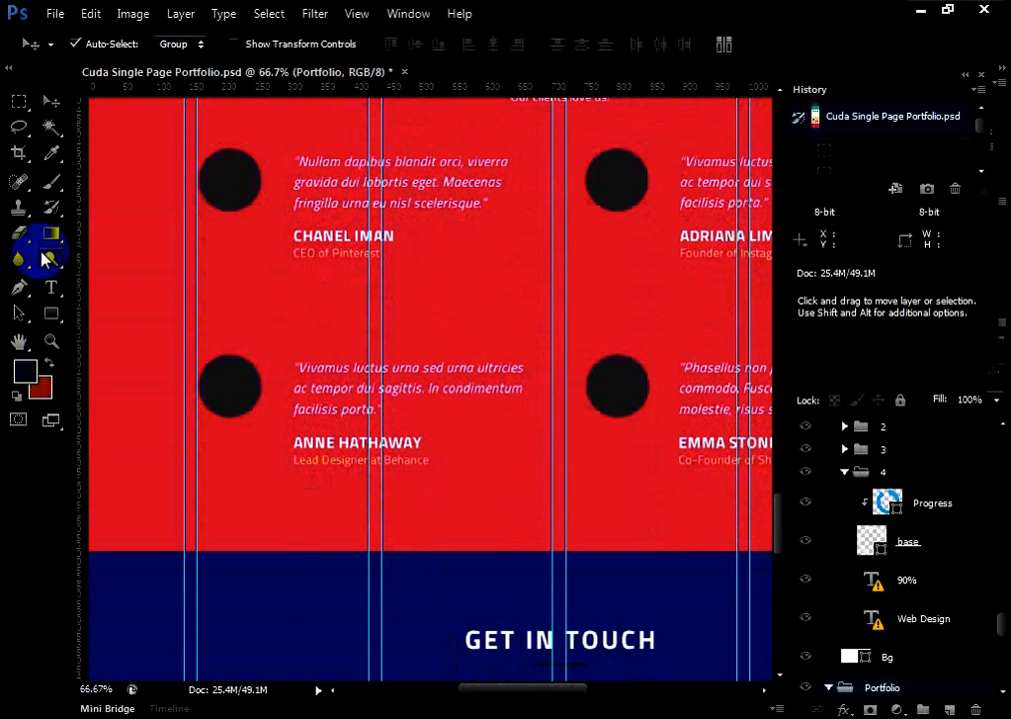
click(52, 287)
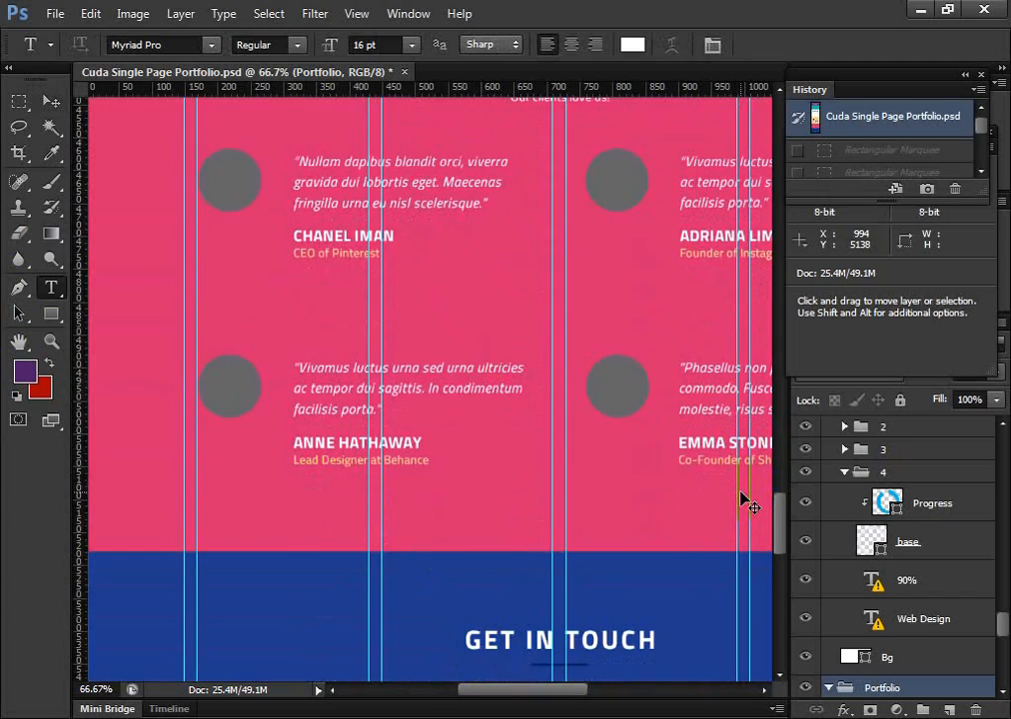
key(ctrl+minus)
key(ctrl+minus)
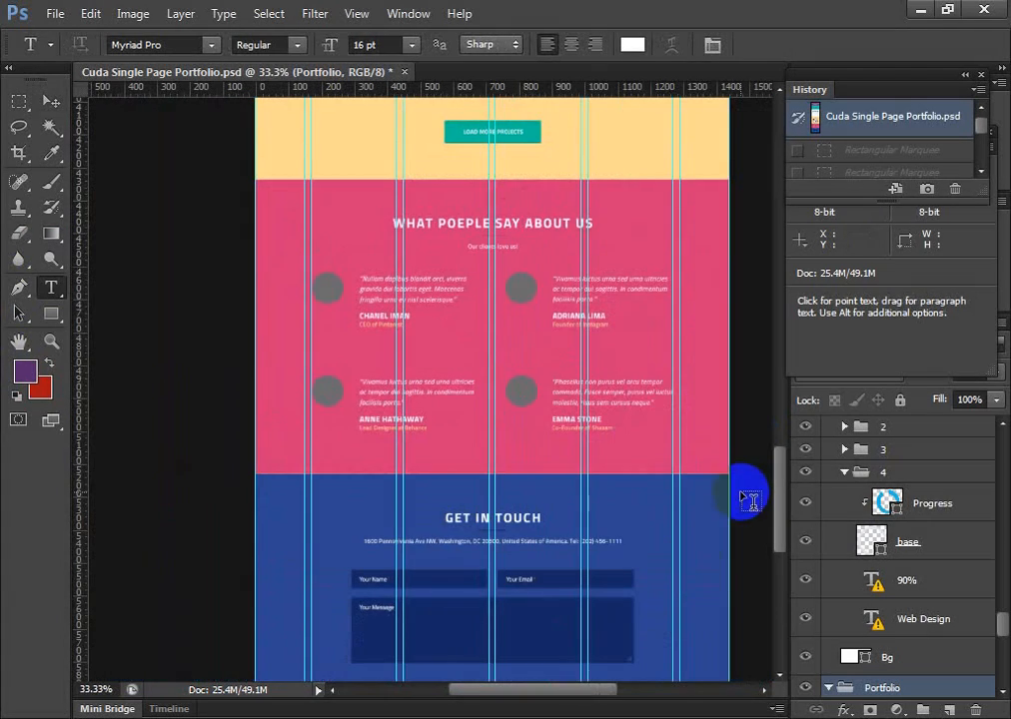
Switch to the Chrome browser and open google.com in a new tab
key(alt+Tab)
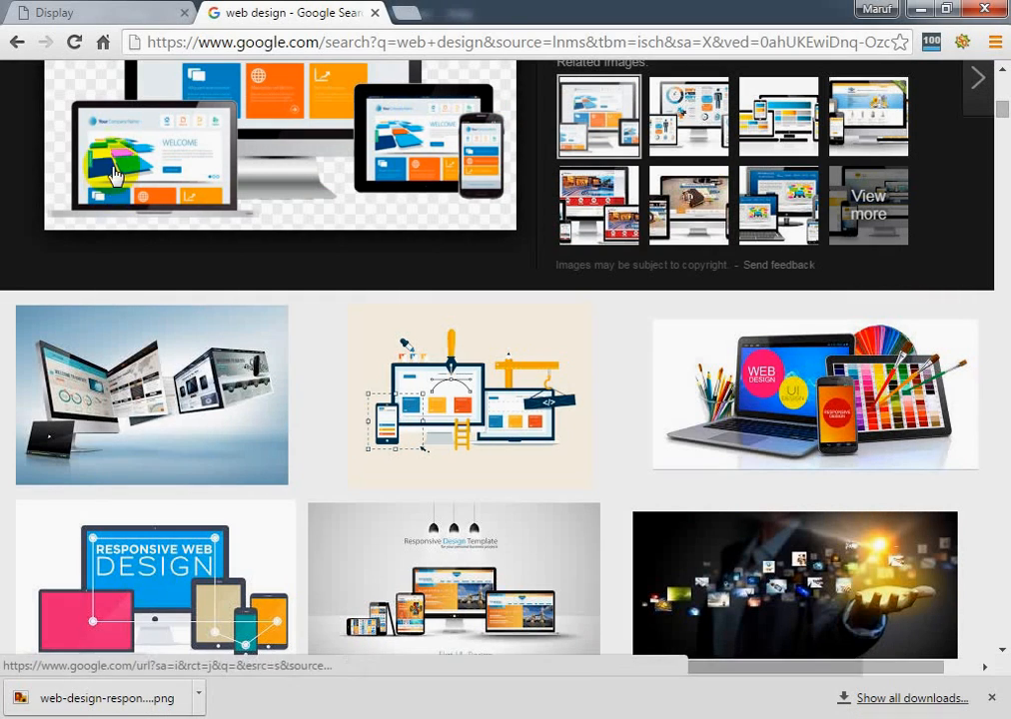
click(413, 14)
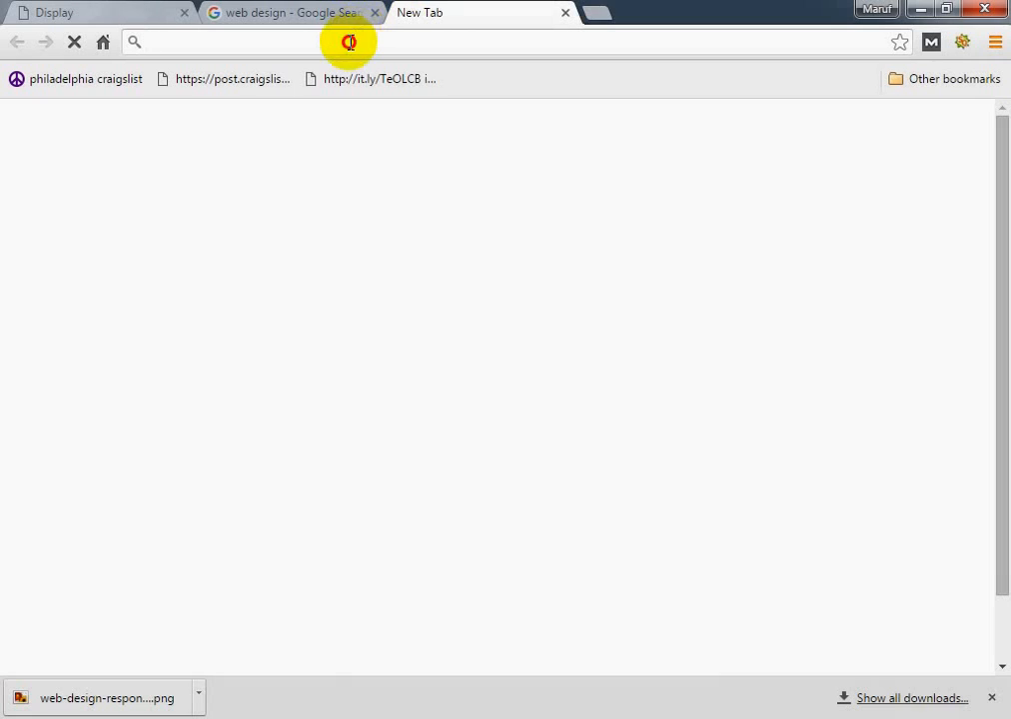
text(google.com)
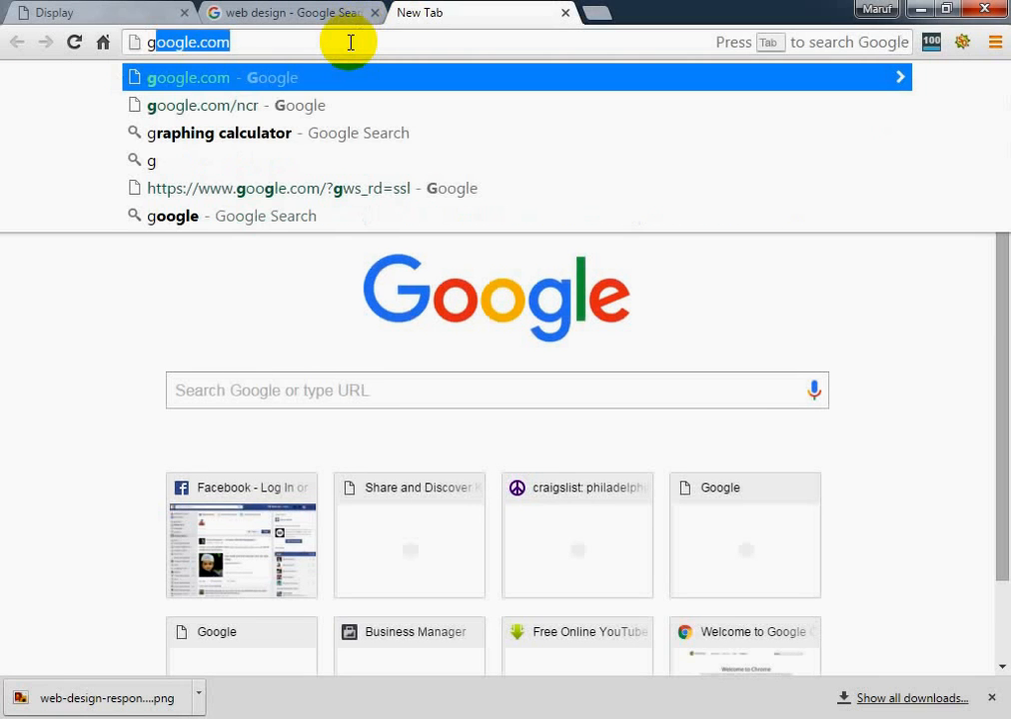
key(Return)
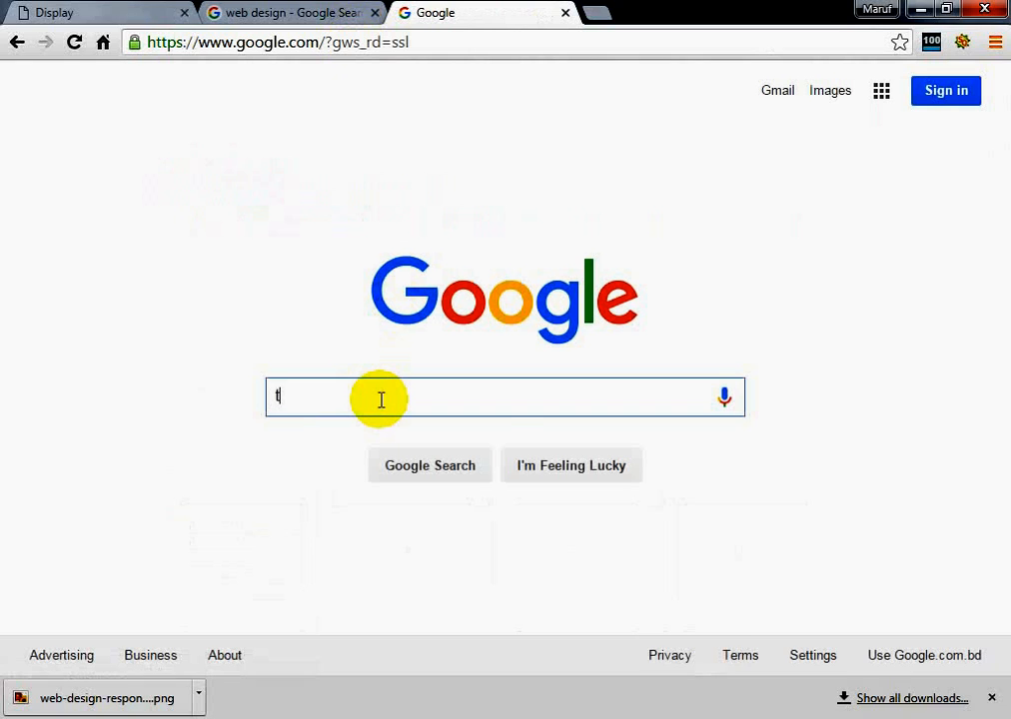
Search Google for themelock.com and open the site's home page from the results
text(he)
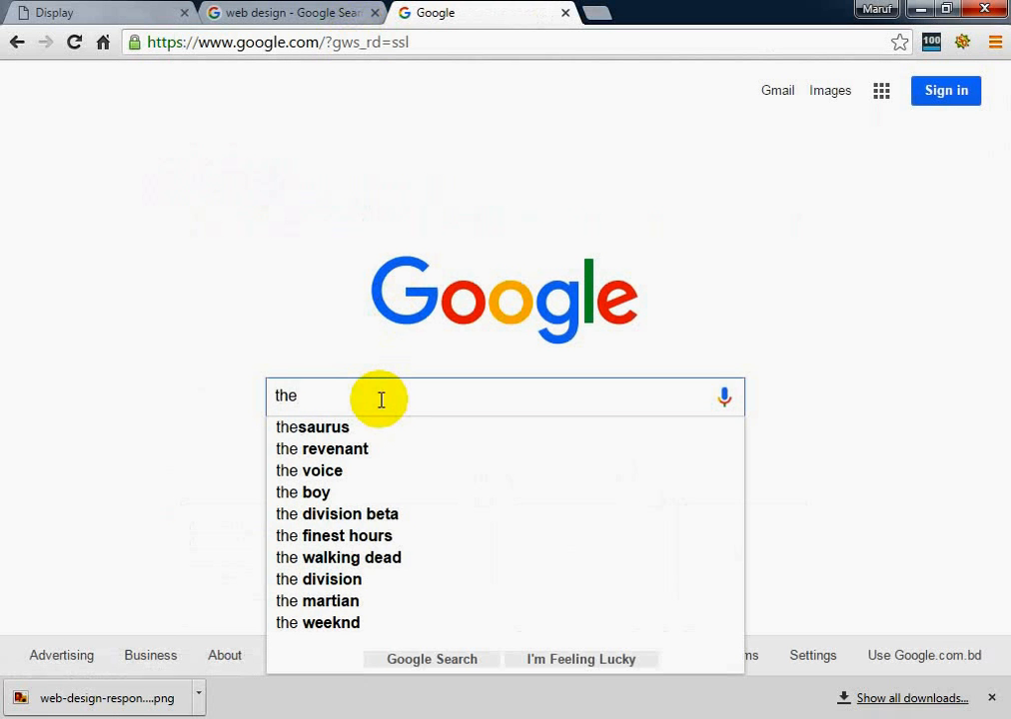
text(mel)
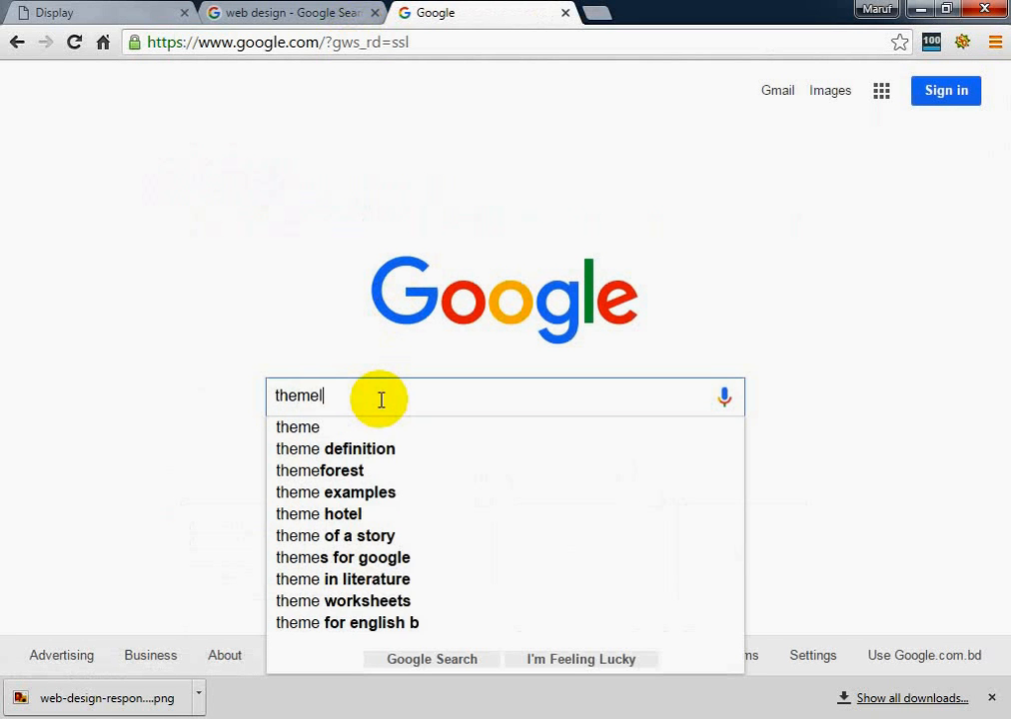
text(ock)
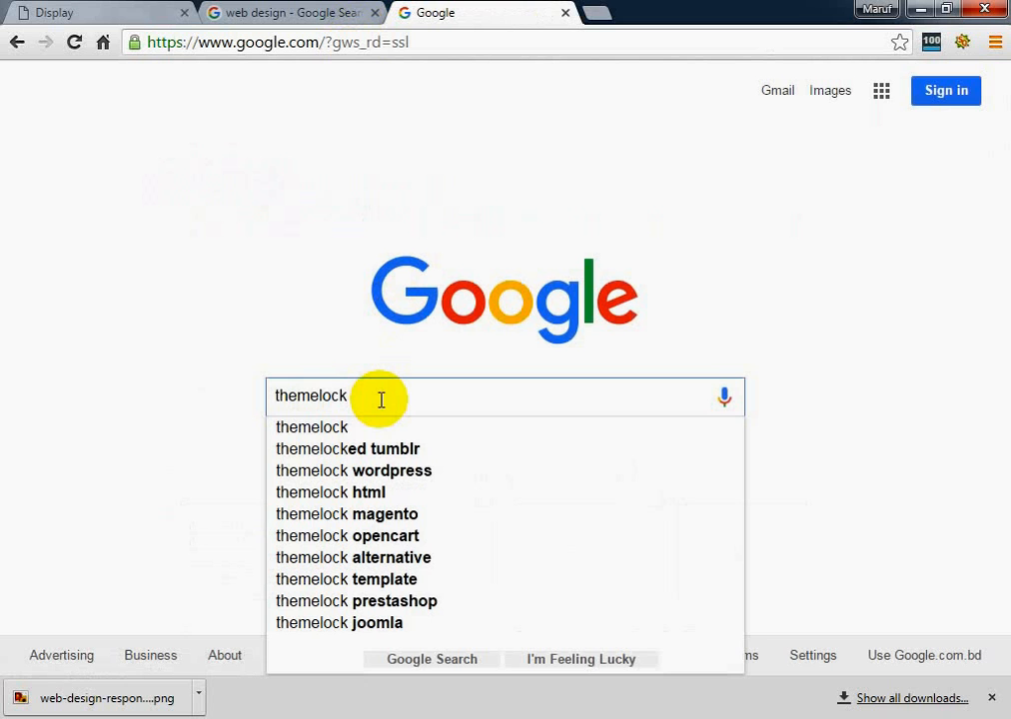
text(.cp)
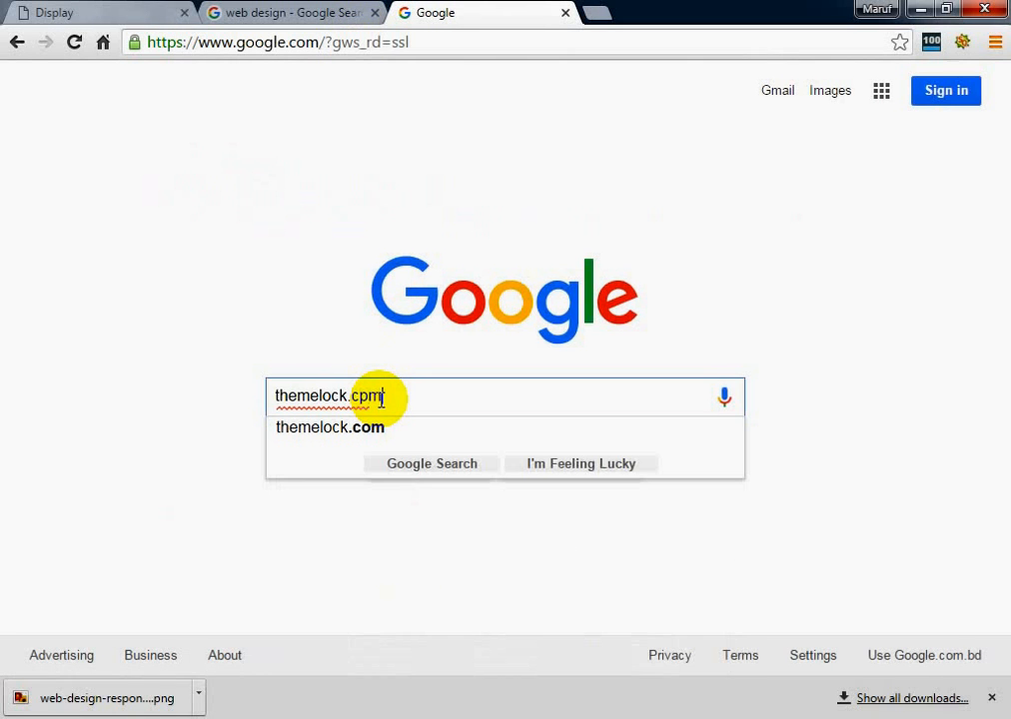
text(m)
key(Return)
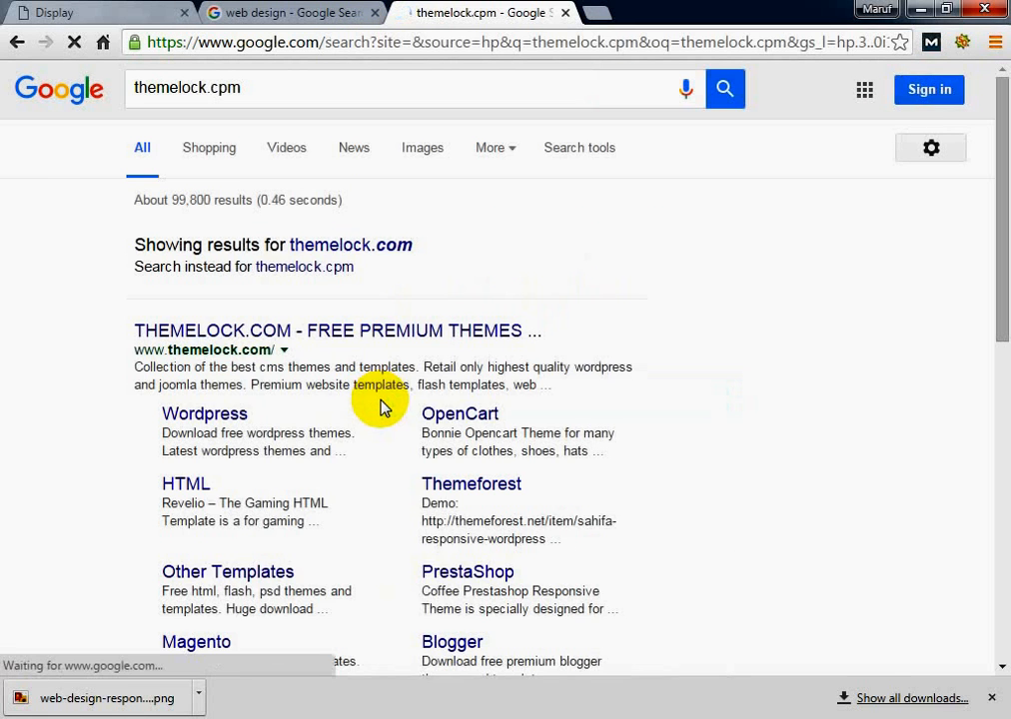
click(384, 264)
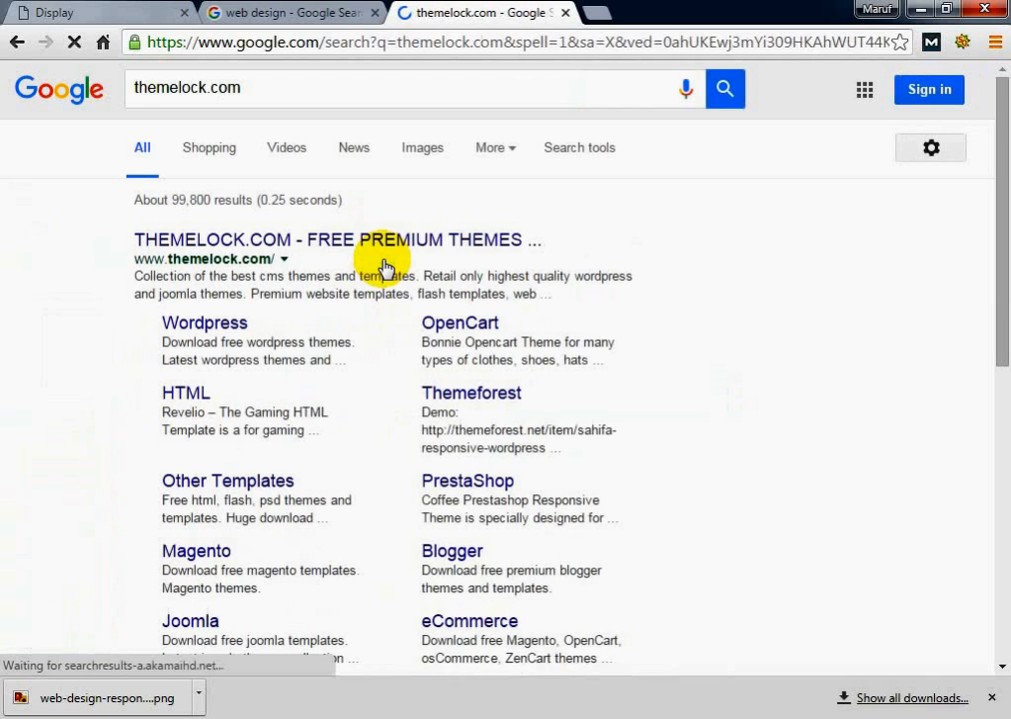
click(385, 248)
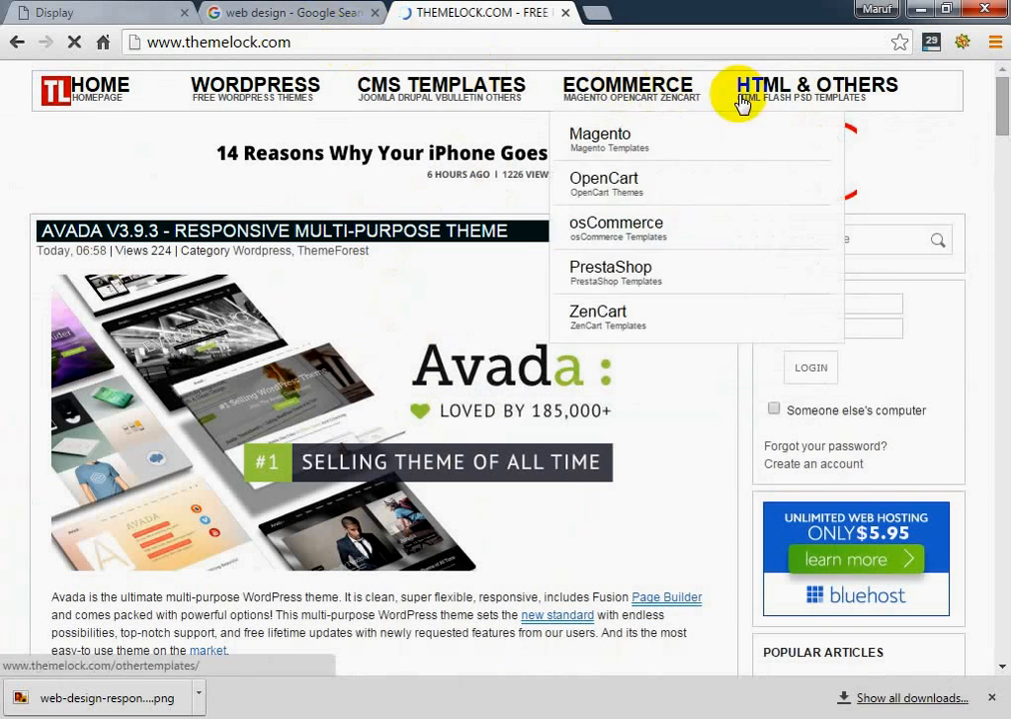
Try to open a template category from the site's HTML & Others section
mouse_move(739, 96)
mouse_move(705, 100)
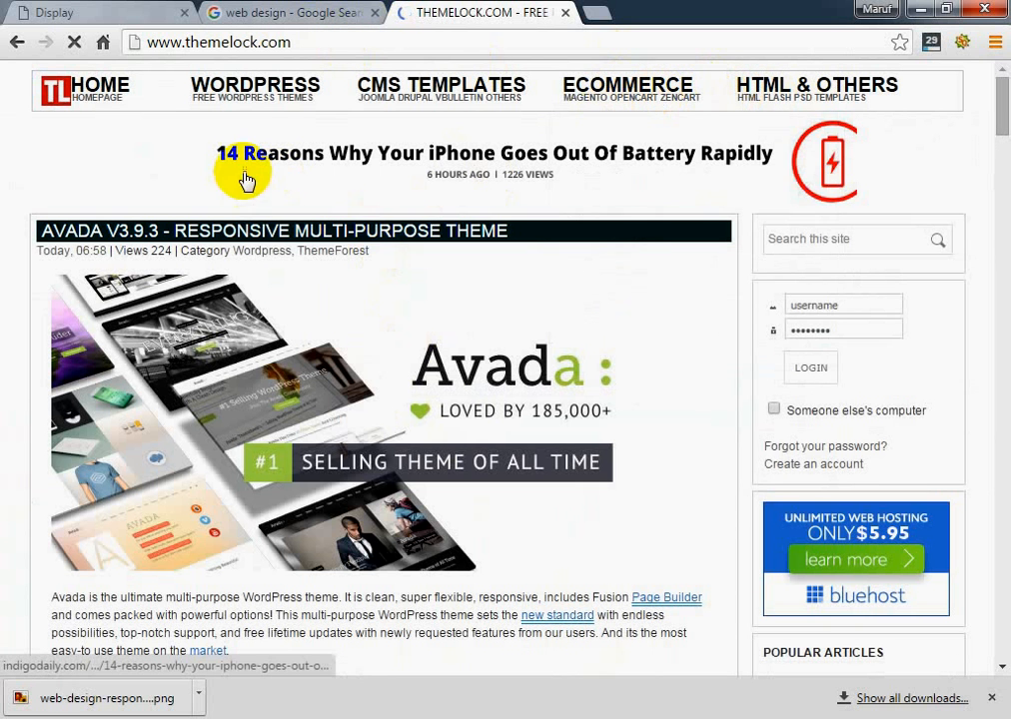
mouse_move(786, 107)
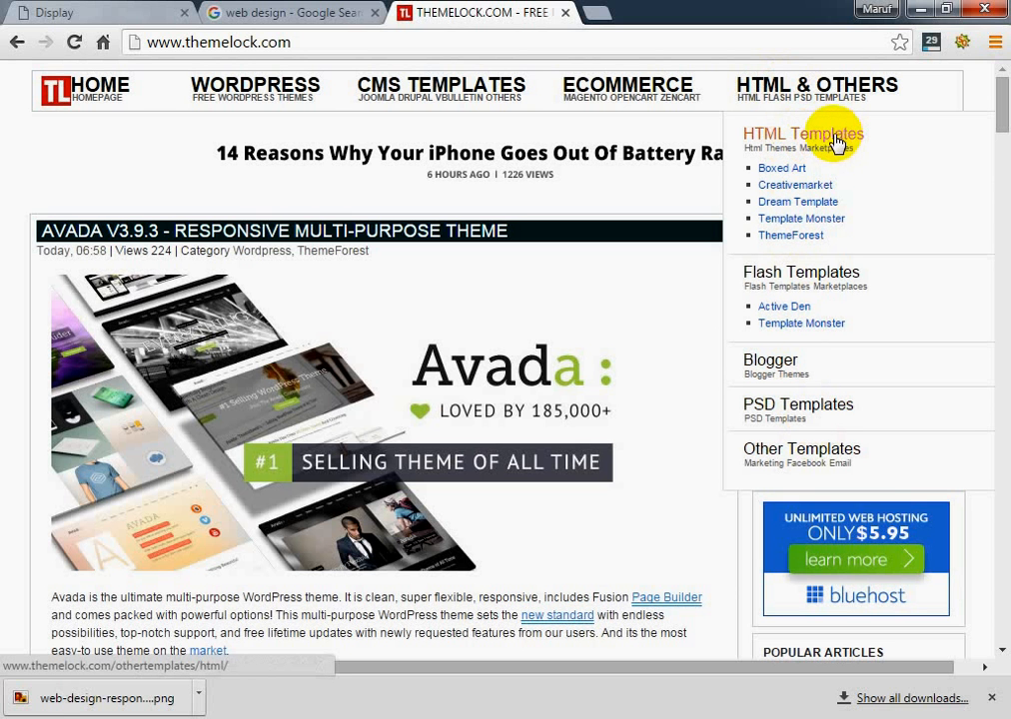
click(821, 94)
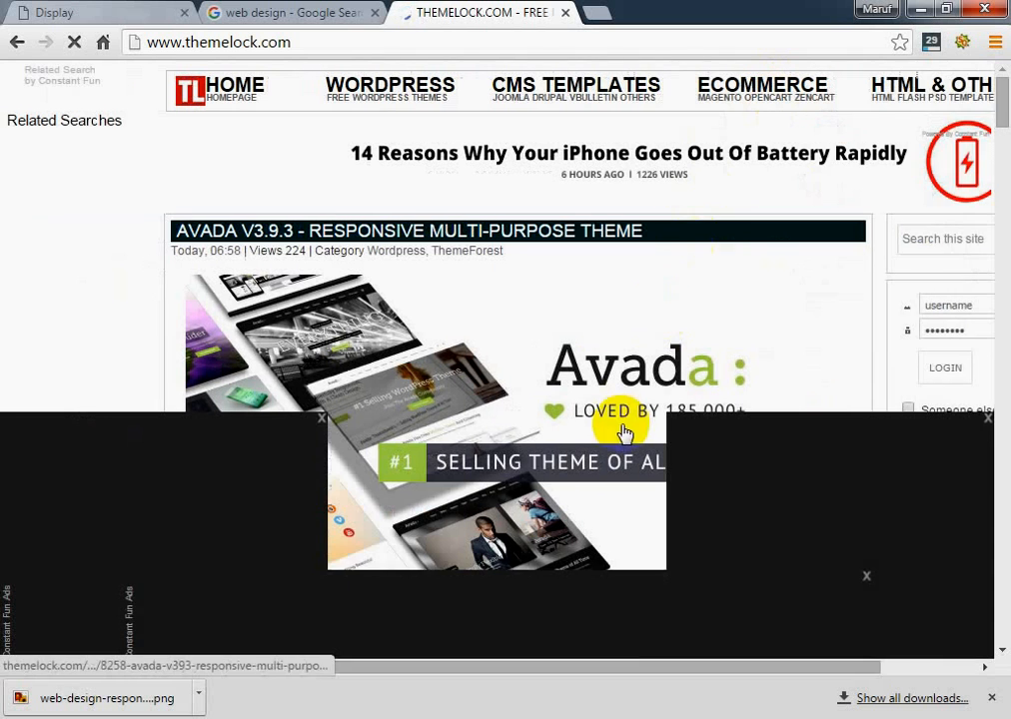
mouse_move(979, 95)
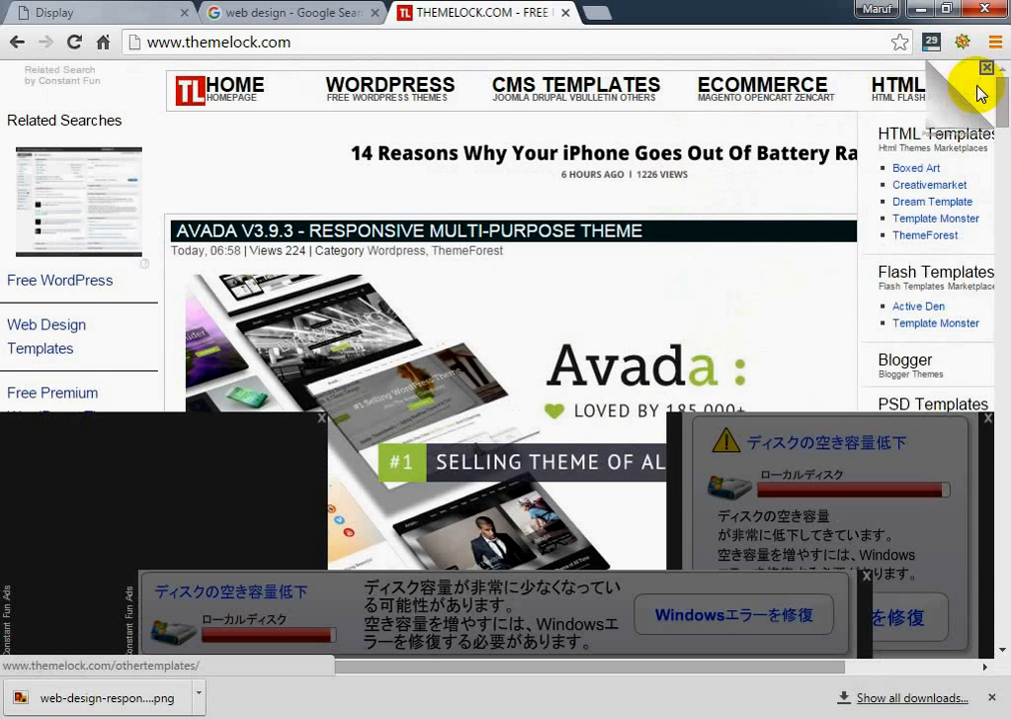
mouse_move(402, 113)
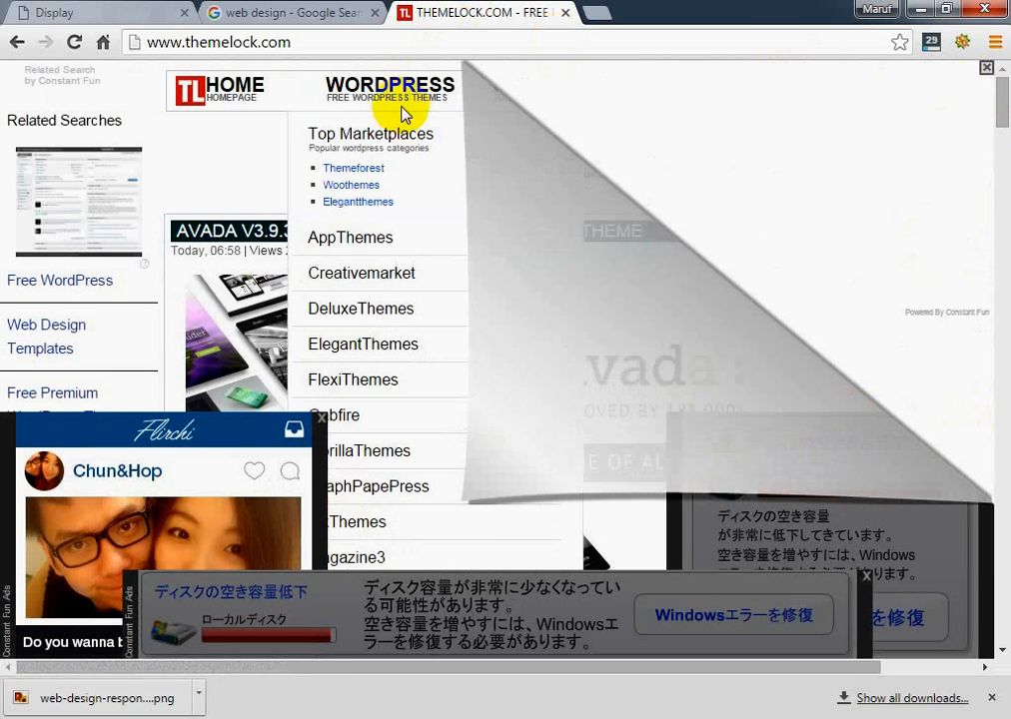
mouse_move(894, 113)
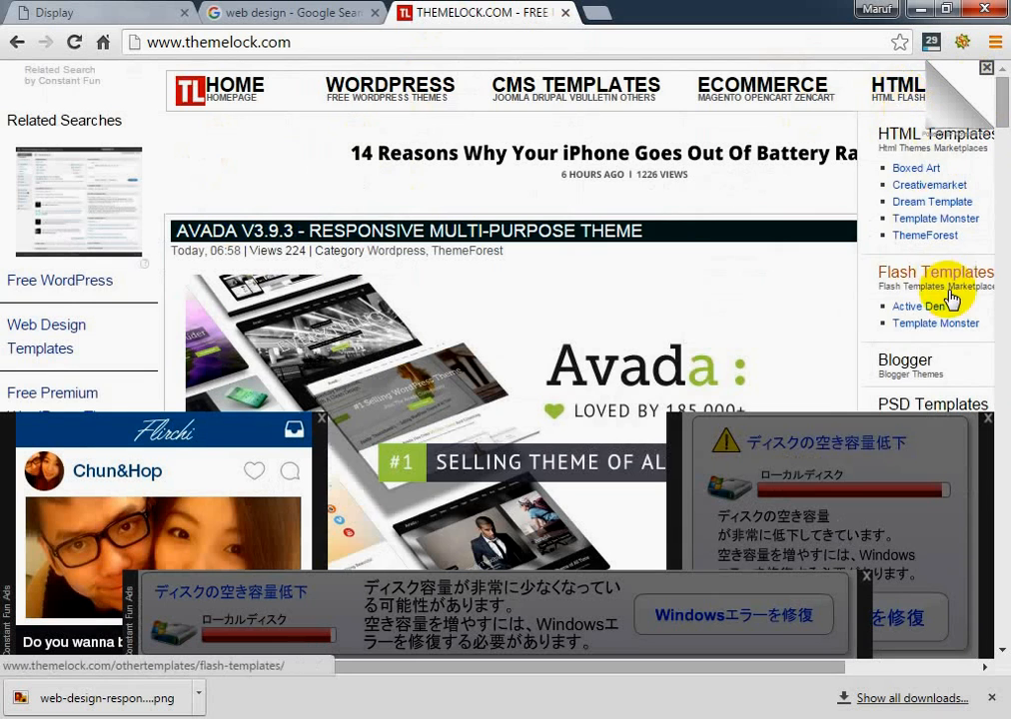
scroll(952, 293, down, 2)
click(927, 206)
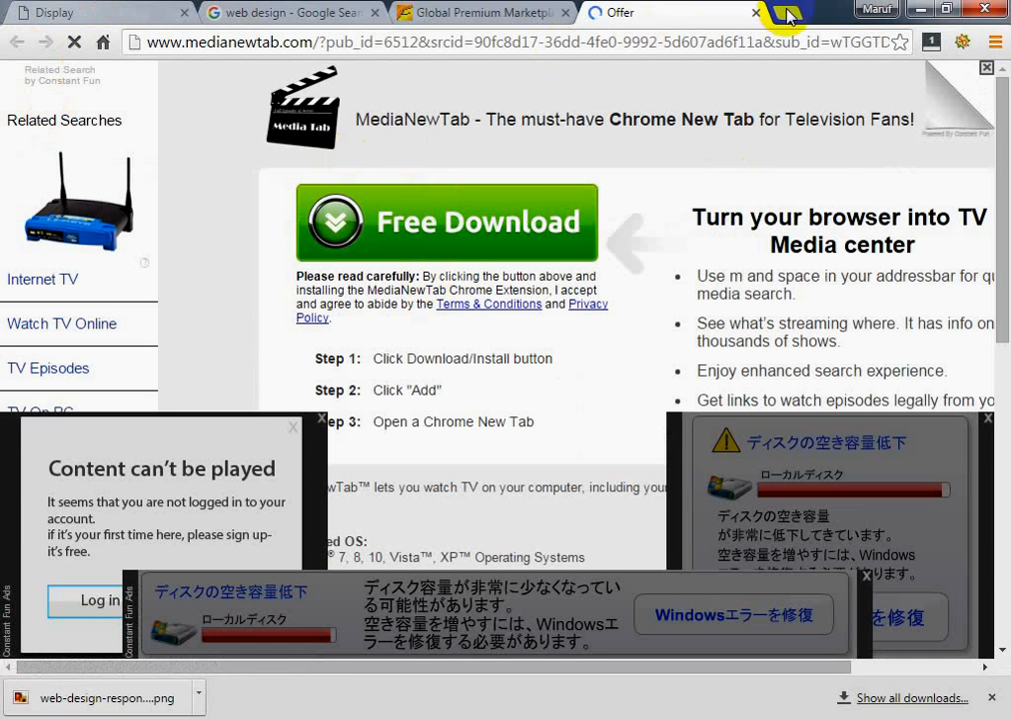
Close the pop-up Offer page and return to the Themelock home page
click(546, 10)
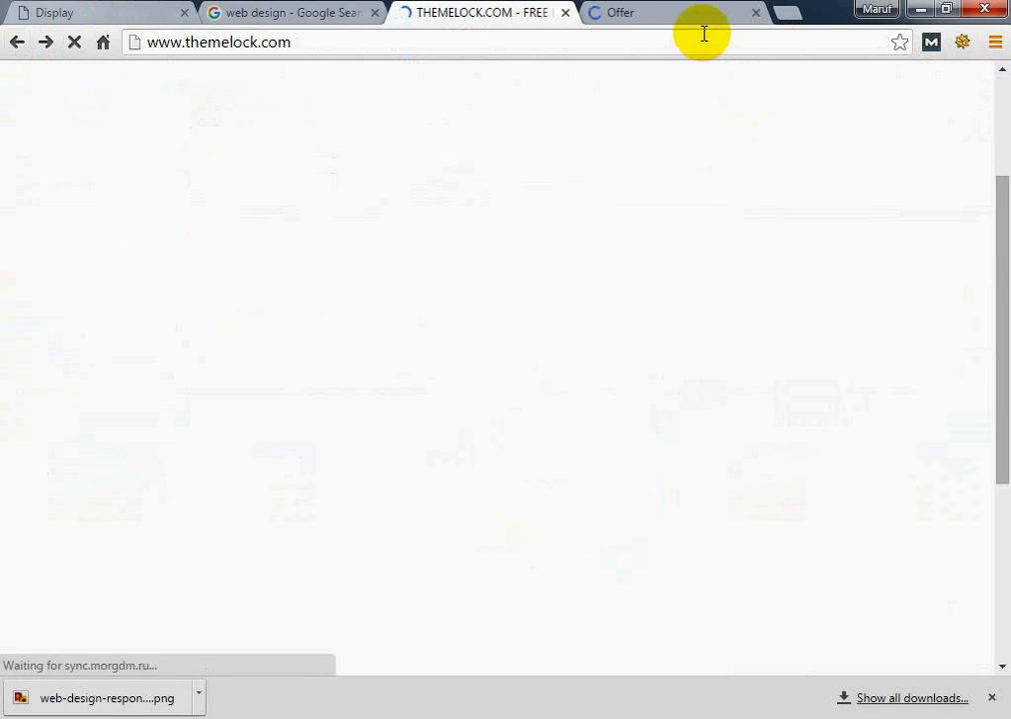
click(643, 20)
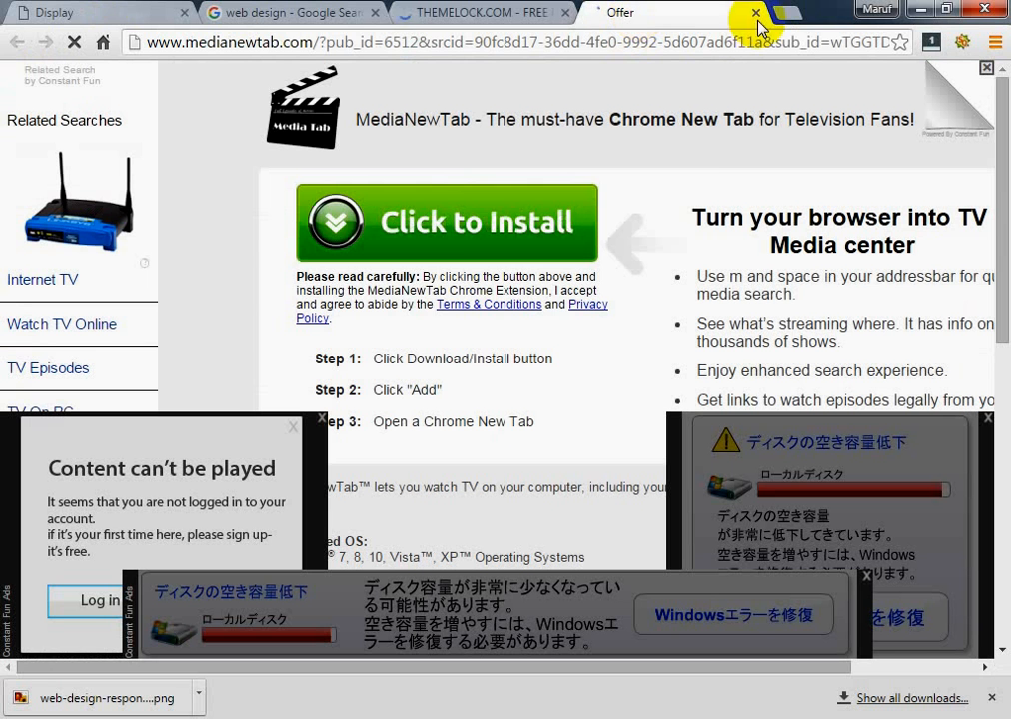
click(756, 16)
click(540, 196)
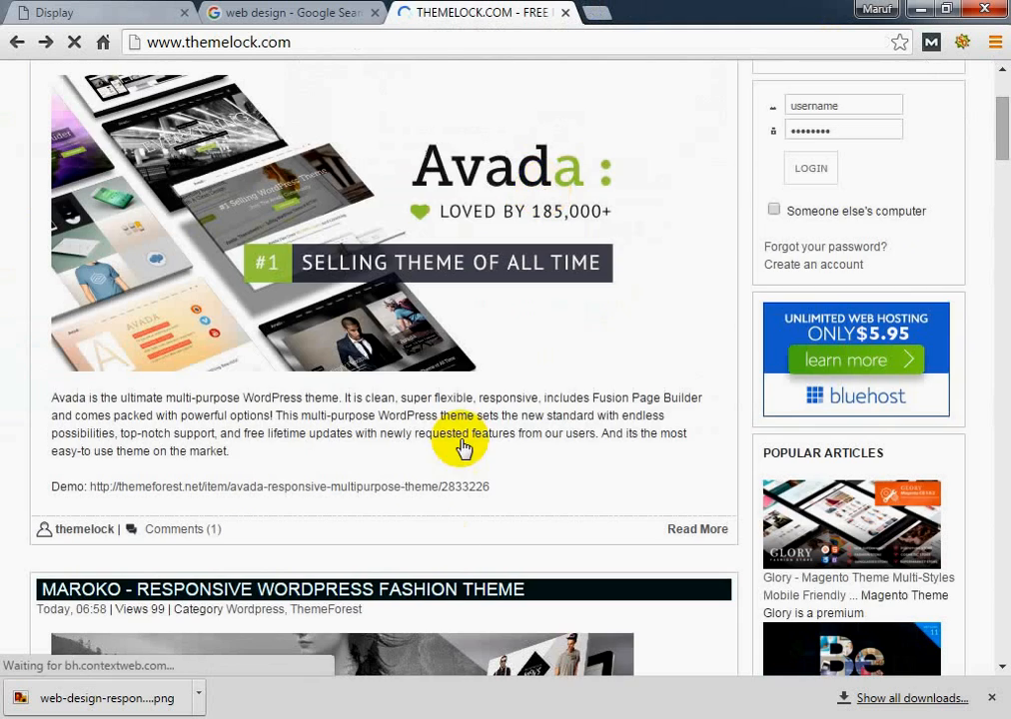
Open the PSD Templates category of HTML & Others in a separate tab and switch to it
scroll(529, 500, up, 2)
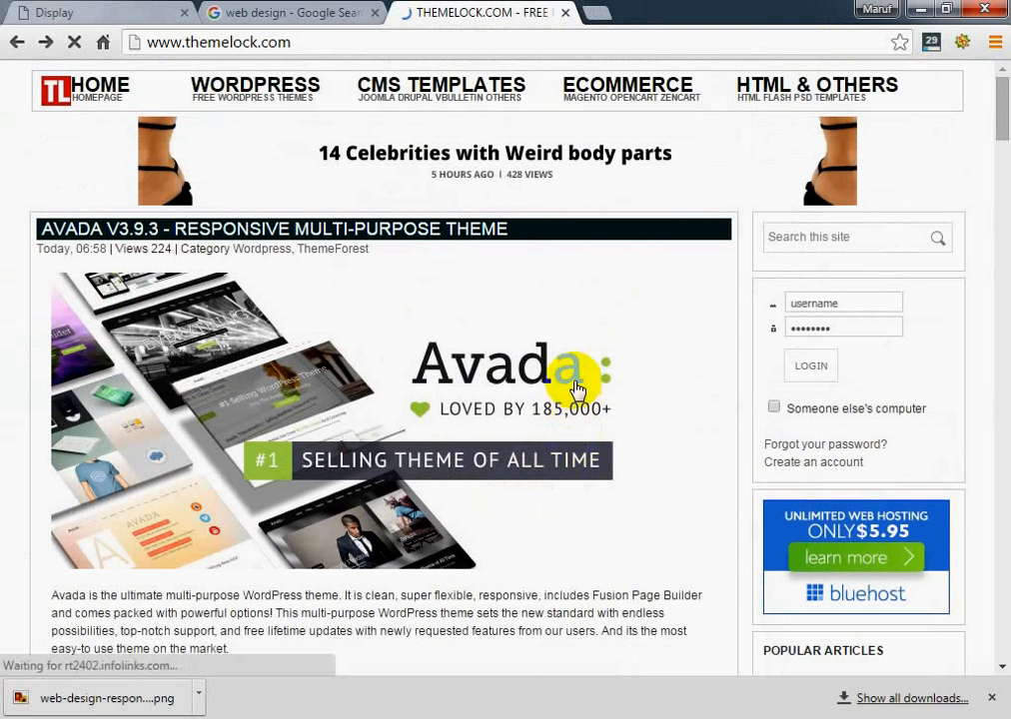
mouse_move(809, 77)
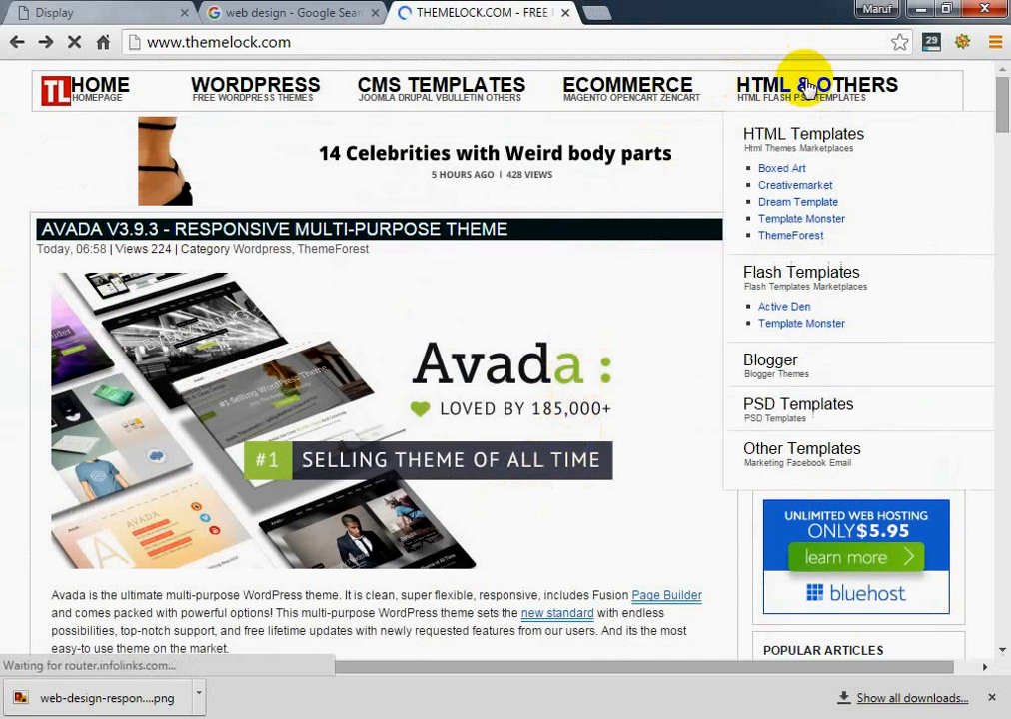
right_click(789, 415)
click(790, 421)
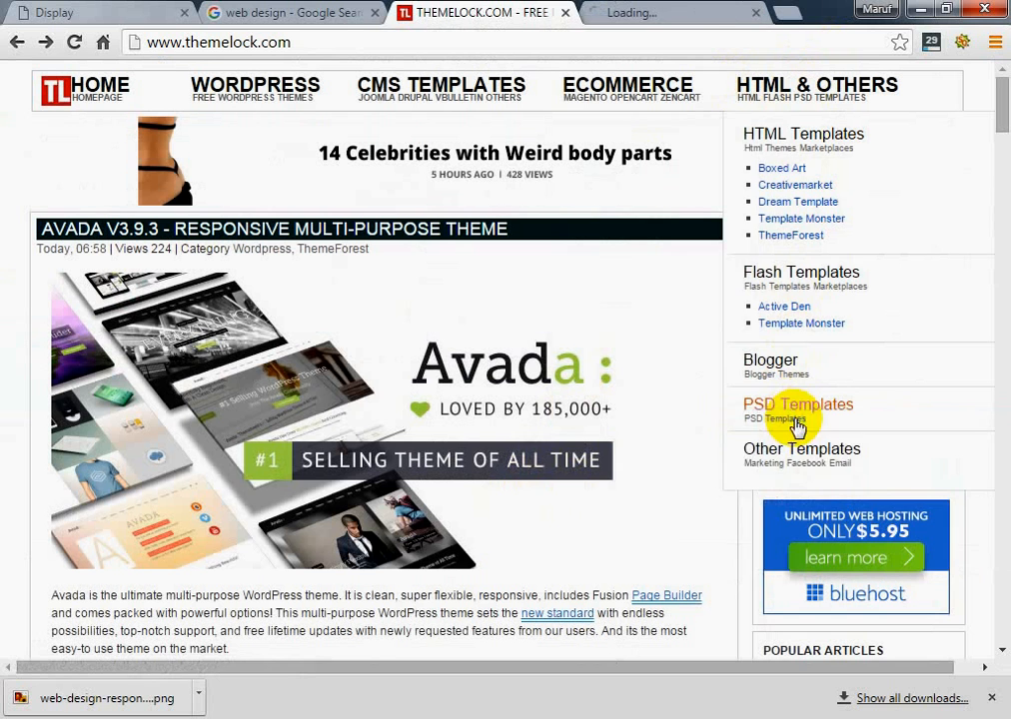
click(631, 16)
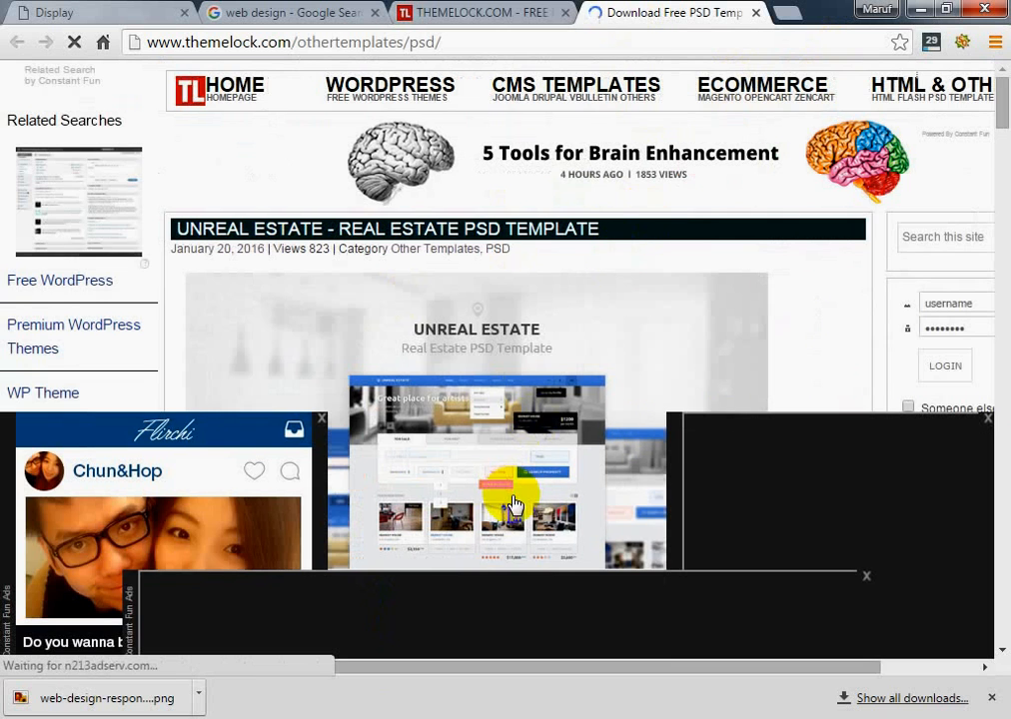
Try to dismiss the floating ad, and close the advertisement tab and the tab redirected to Alibaba
click(990, 415)
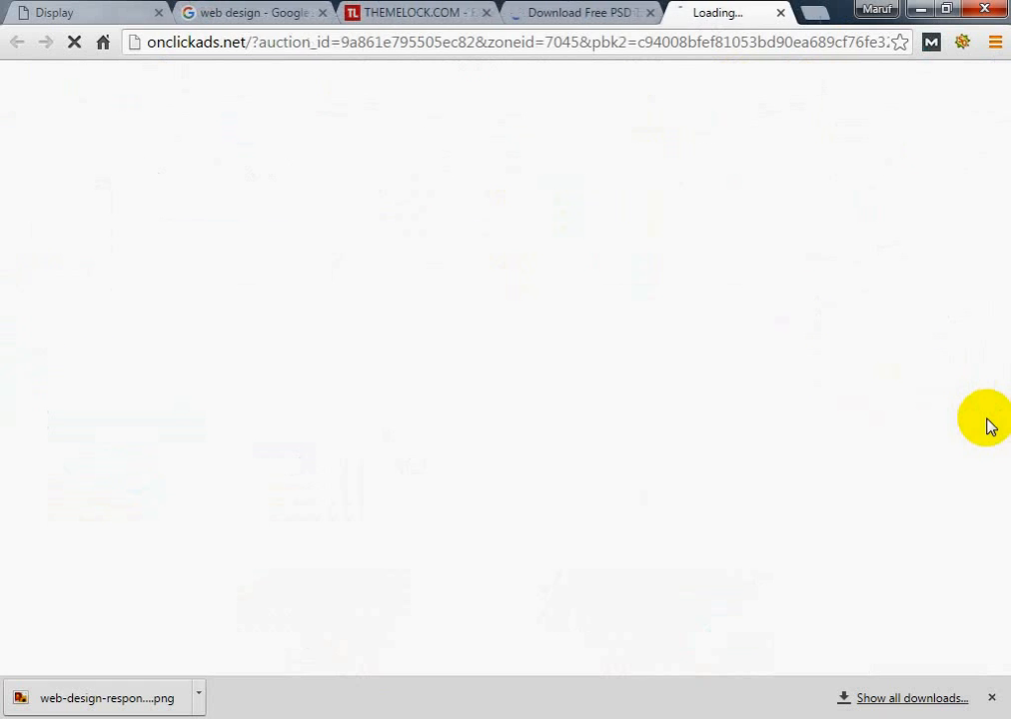
click(790, 16)
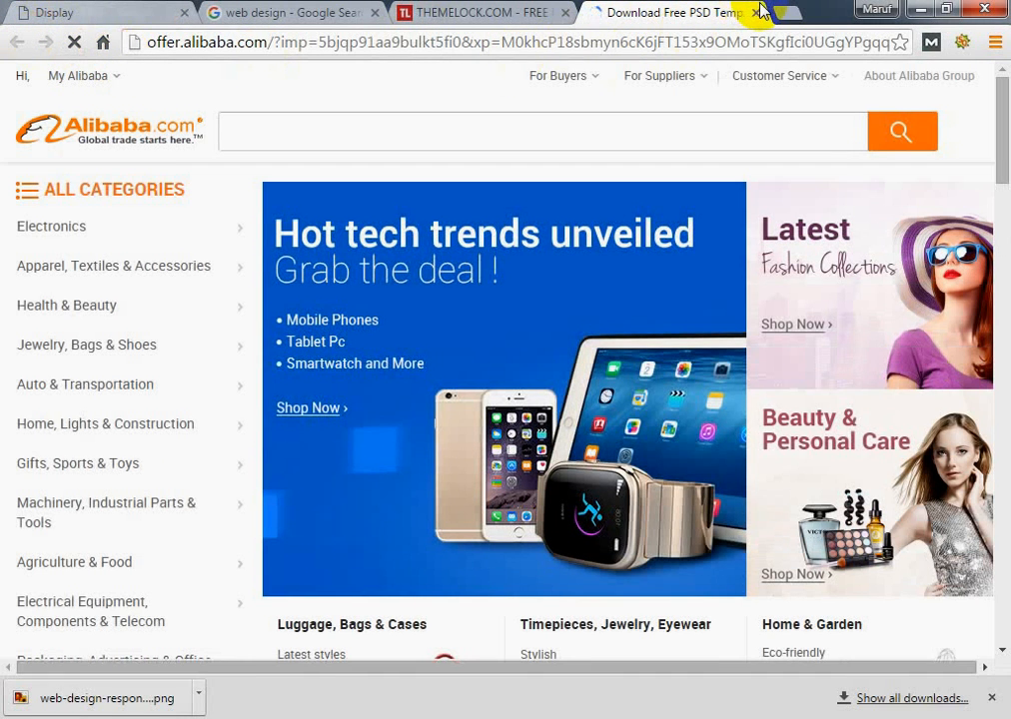
click(762, 11)
Reopen the PSD Templates category from the Themelock home page in a new tab and view its listing
mouse_move(762, 110)
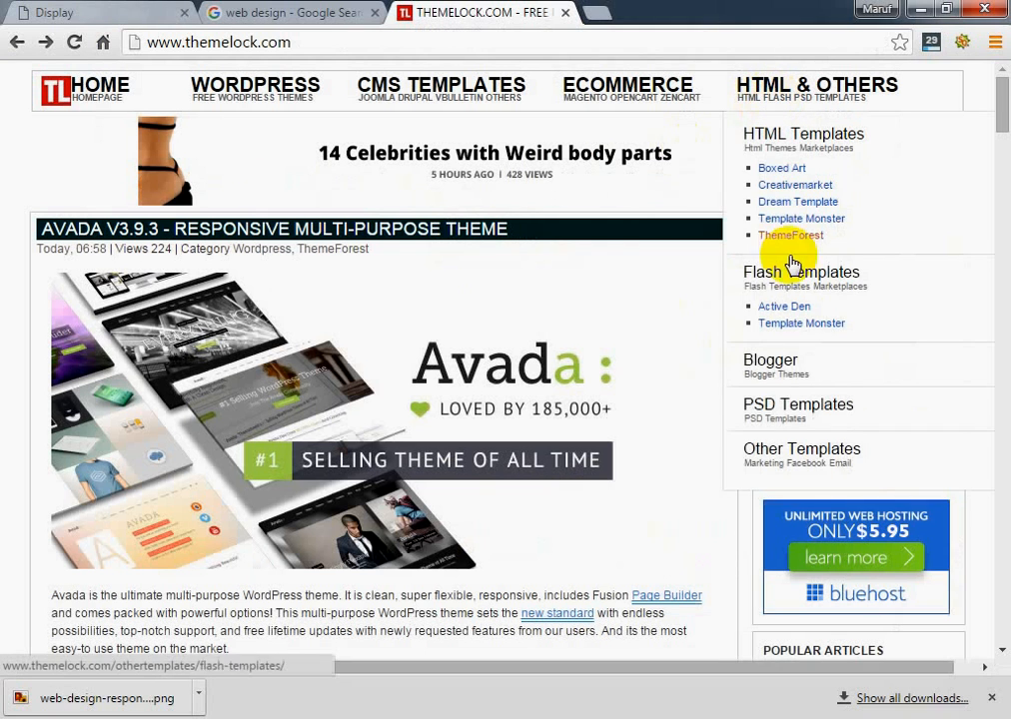
right_click(814, 418)
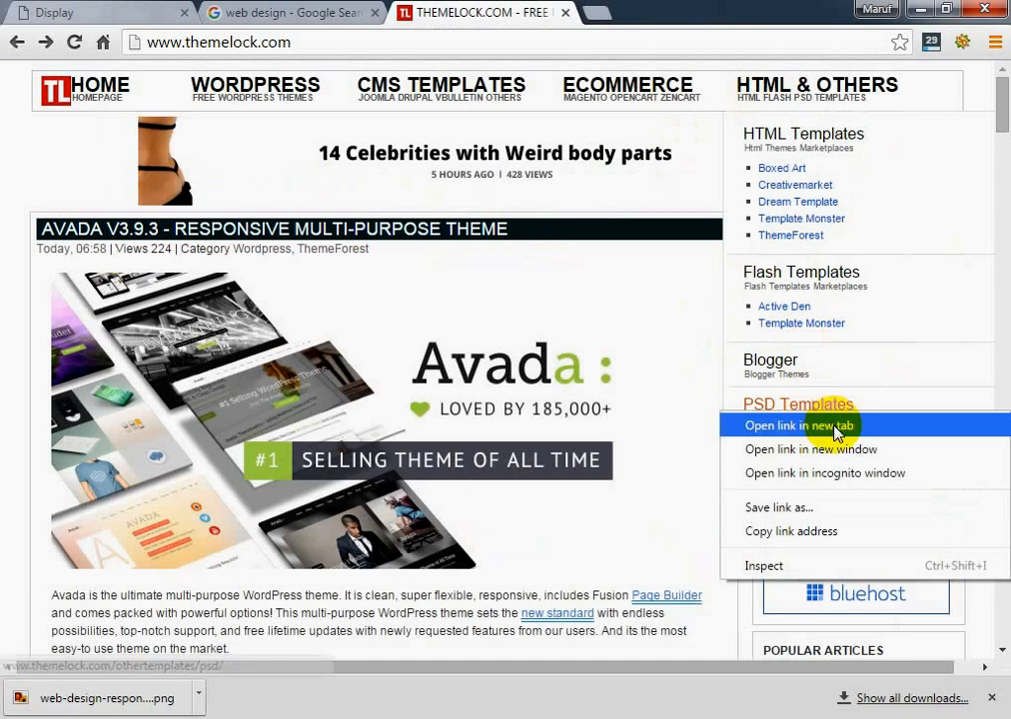
click(831, 423)
click(612, 14)
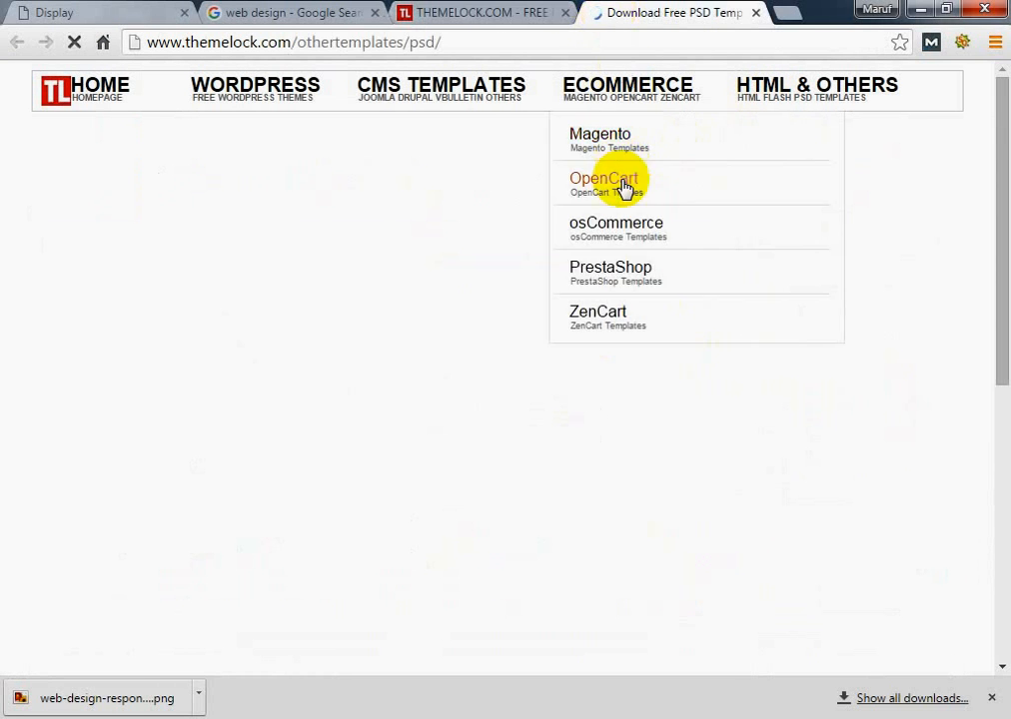
mouse_move(493, 230)
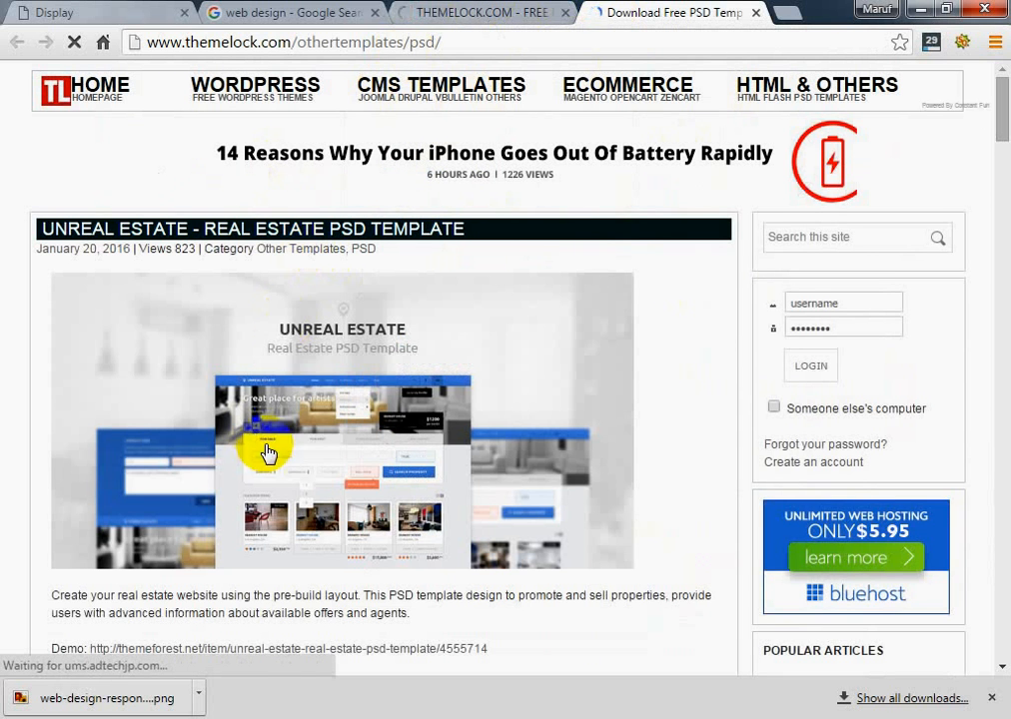
scroll(350, 390, up, 1)
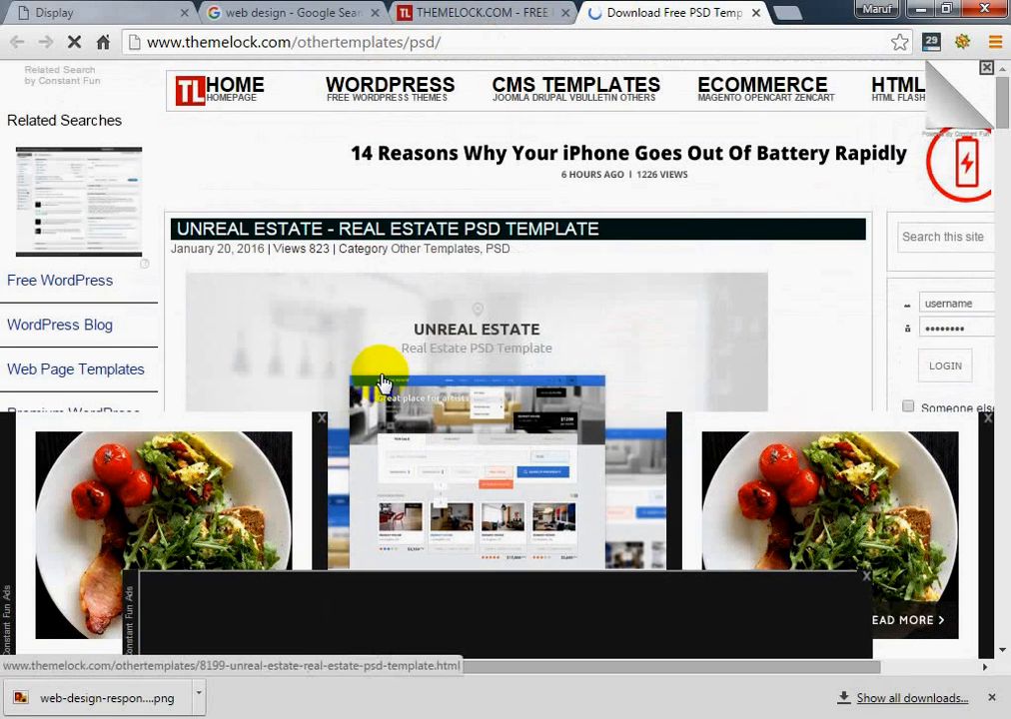
Look through the templates in the PSD Templates listing, from Unreal Estate down to Buna, and return to the start
scroll(378, 318, down, 2)
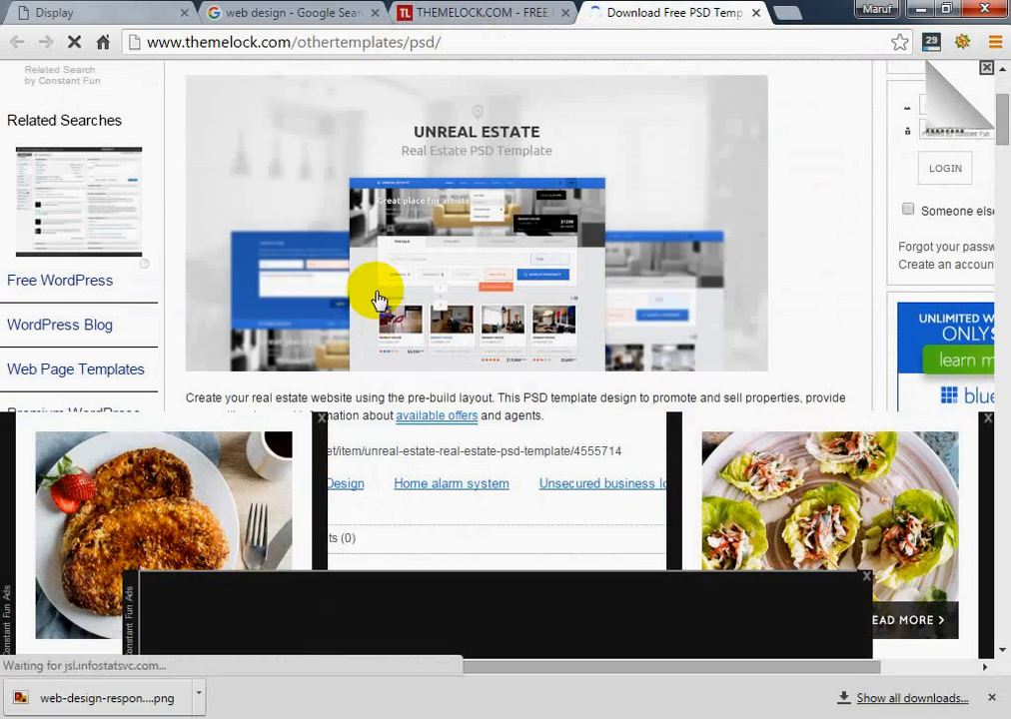
scroll(370, 287, up, 2)
scroll(270, 247, down, 1)
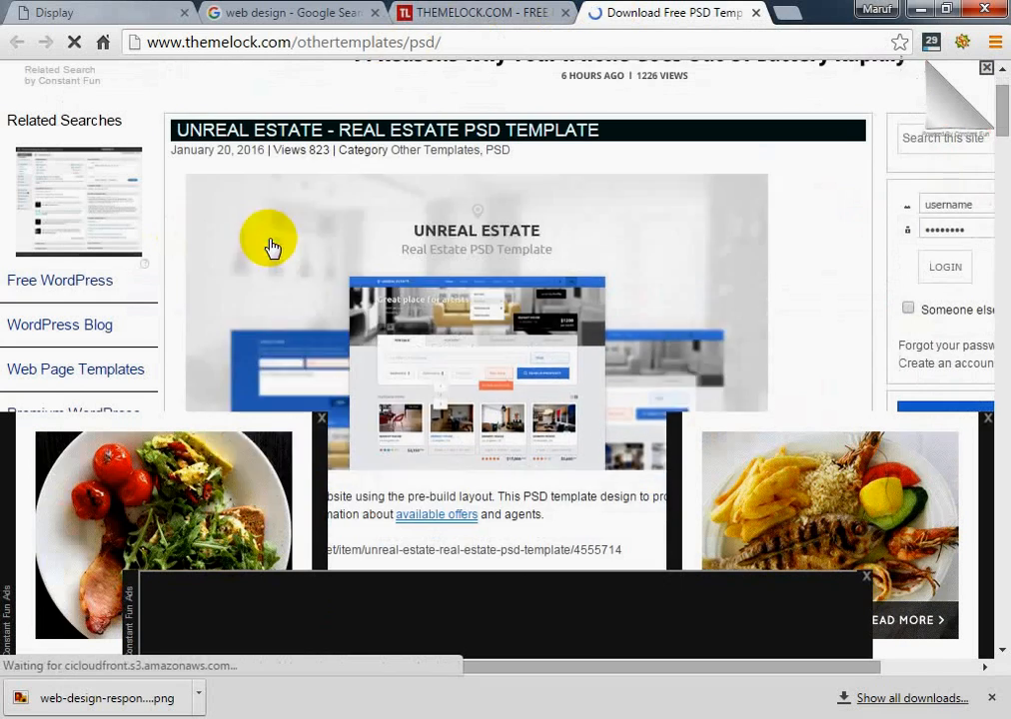
scroll(339, 270, down, 2)
scroll(365, 286, down, 4)
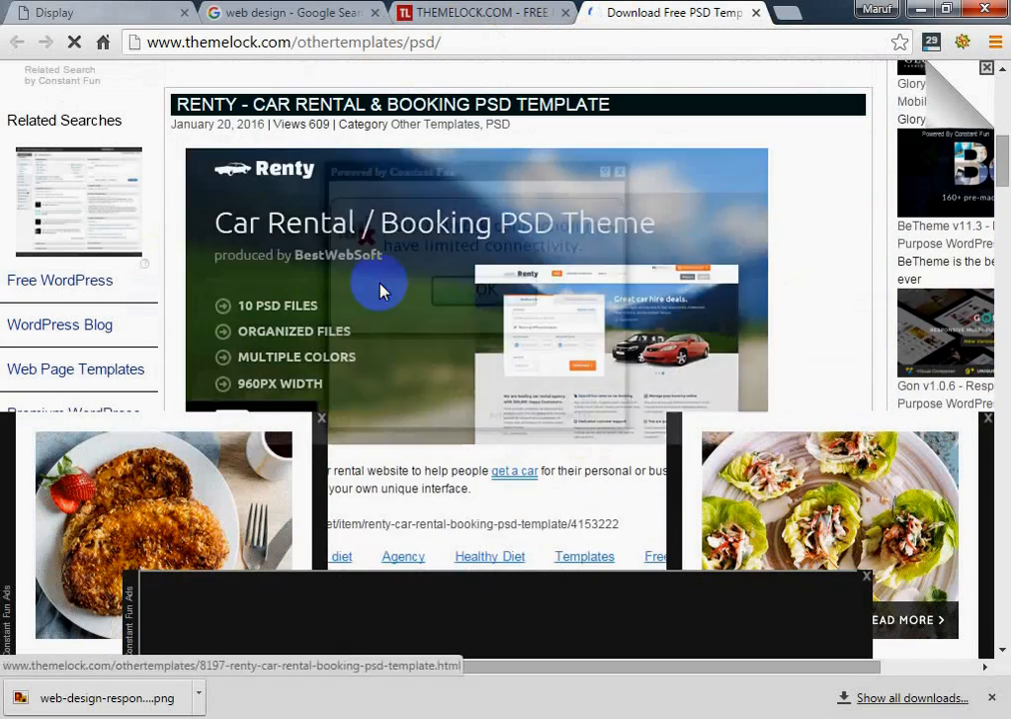
scroll(386, 288, down, 4)
scroll(475, 352, down, 13)
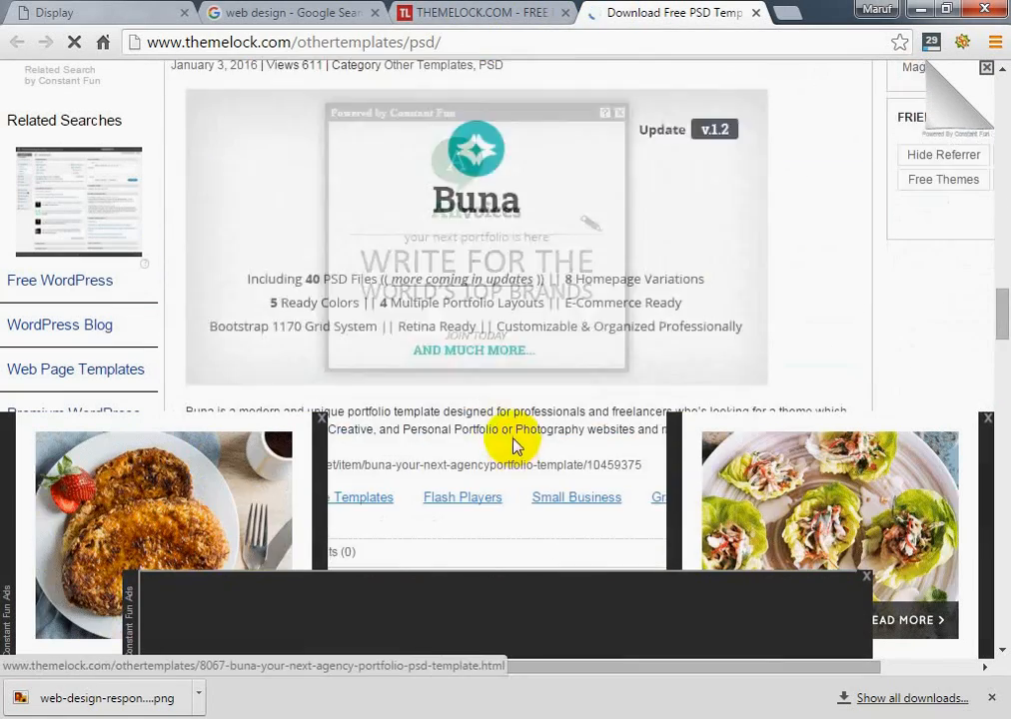
scroll(514, 443, up, 10)
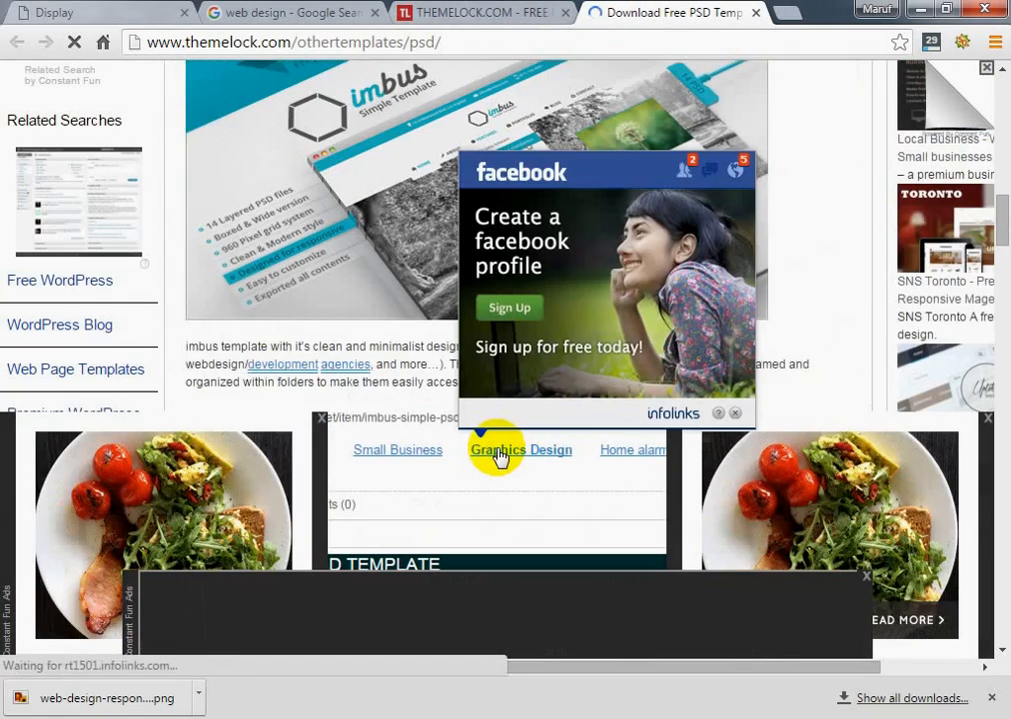
scroll(516, 380, up, 6)
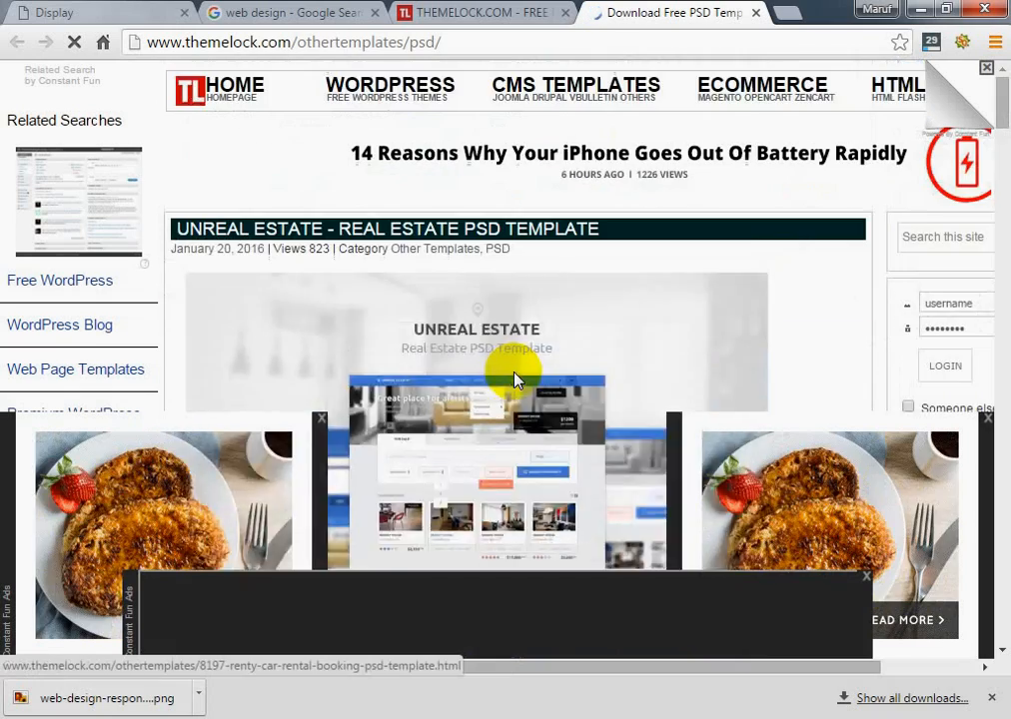
scroll(485, 418, down, 3)
scroll(339, 372, up, 3)
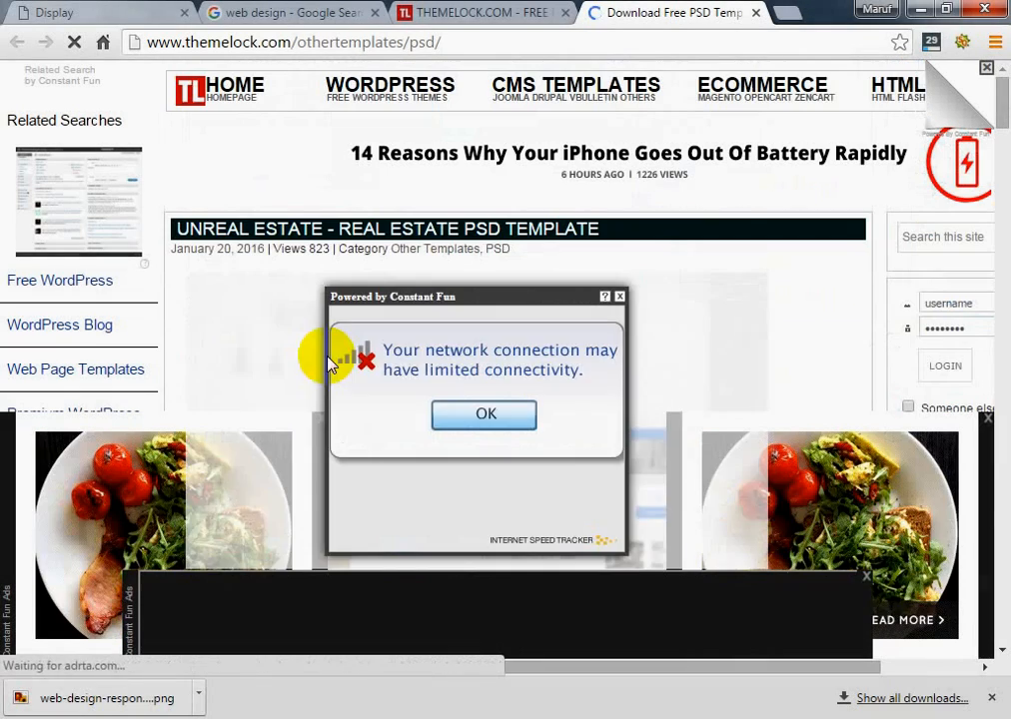
Open the Unreal Estate - Real Estate PSD Template in a separate tab and view its download links
right_click(234, 238)
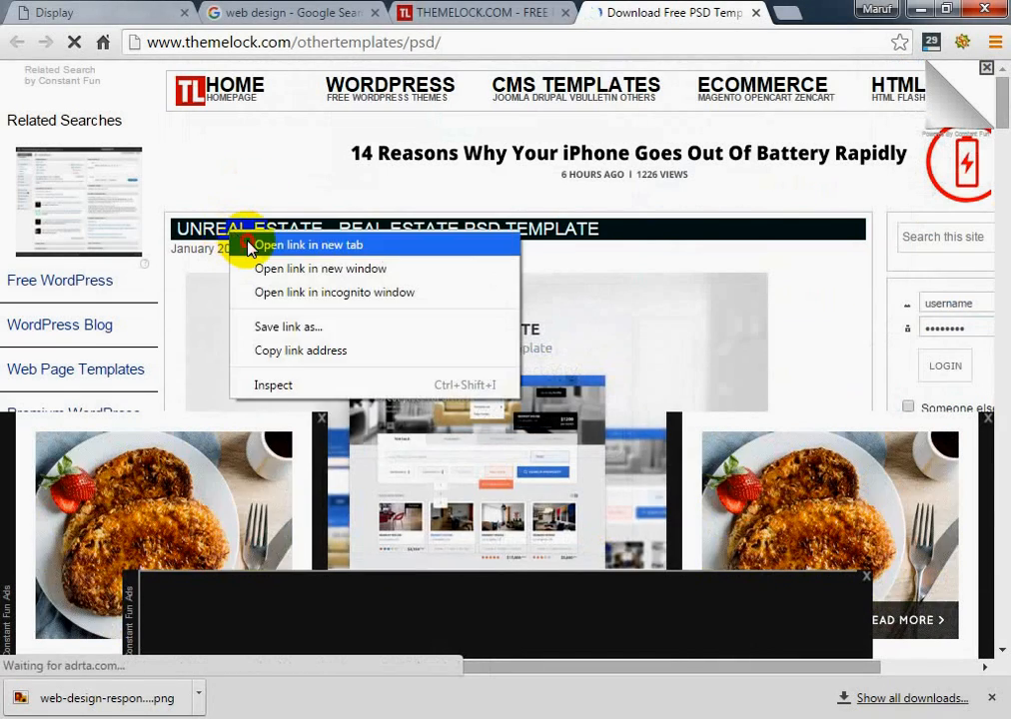
click(245, 249)
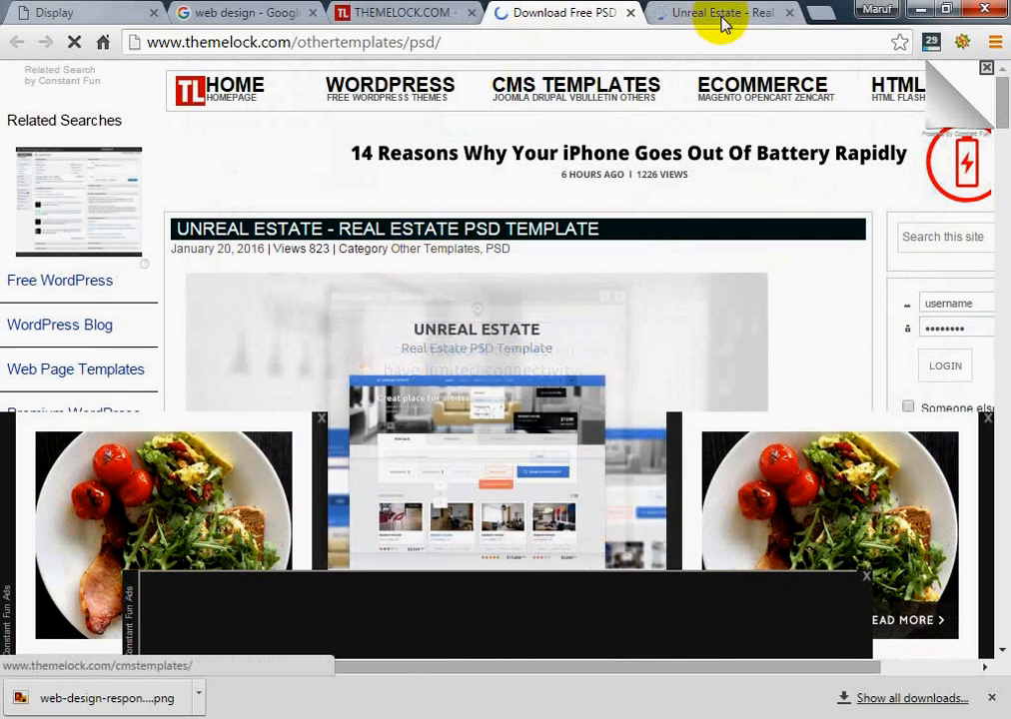
click(718, 14)
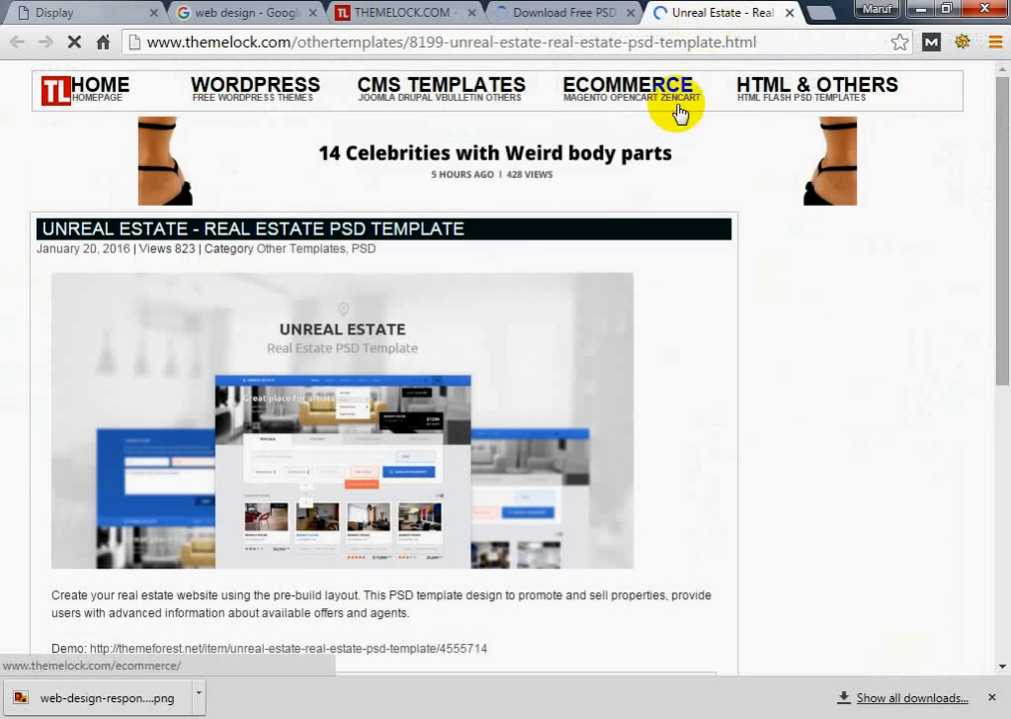
scroll(410, 375, down, 3)
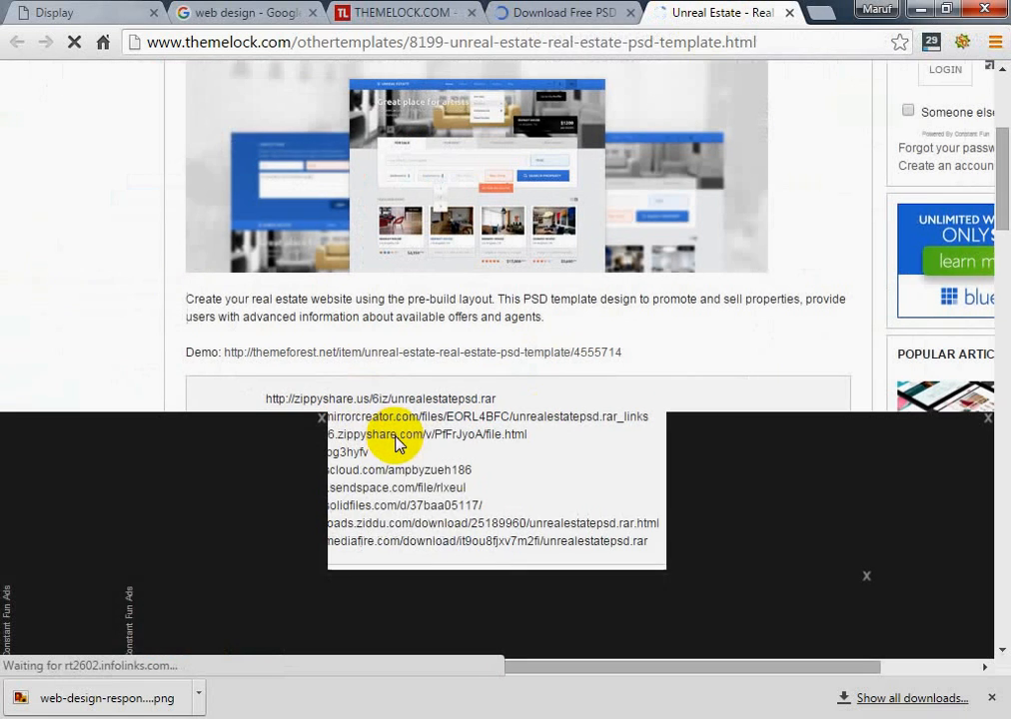
scroll(393, 387, down, 2)
scroll(391, 383, up, 1)
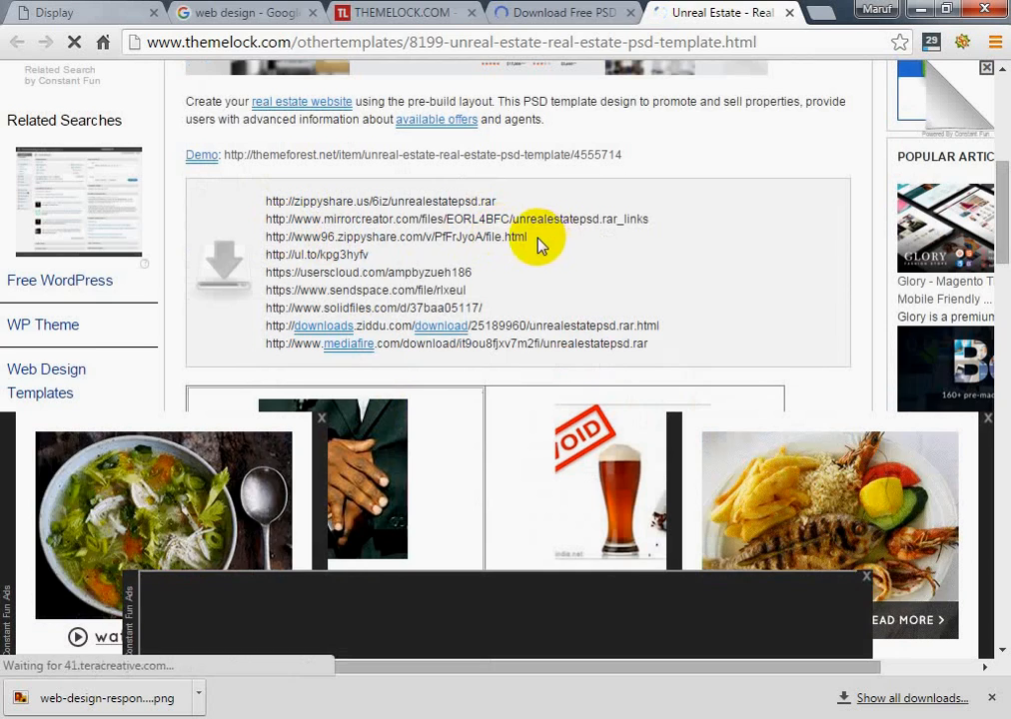
Copy the www96.zippyshare.com download link, closing the advertisement tabs that open
click(453, 236)
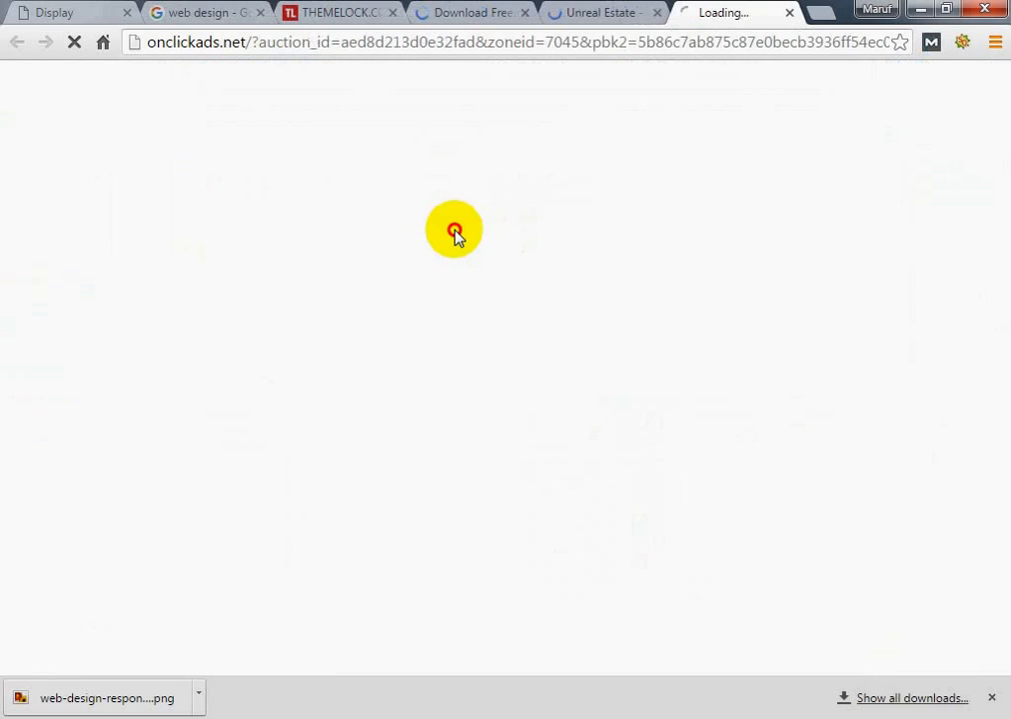
click(789, 14)
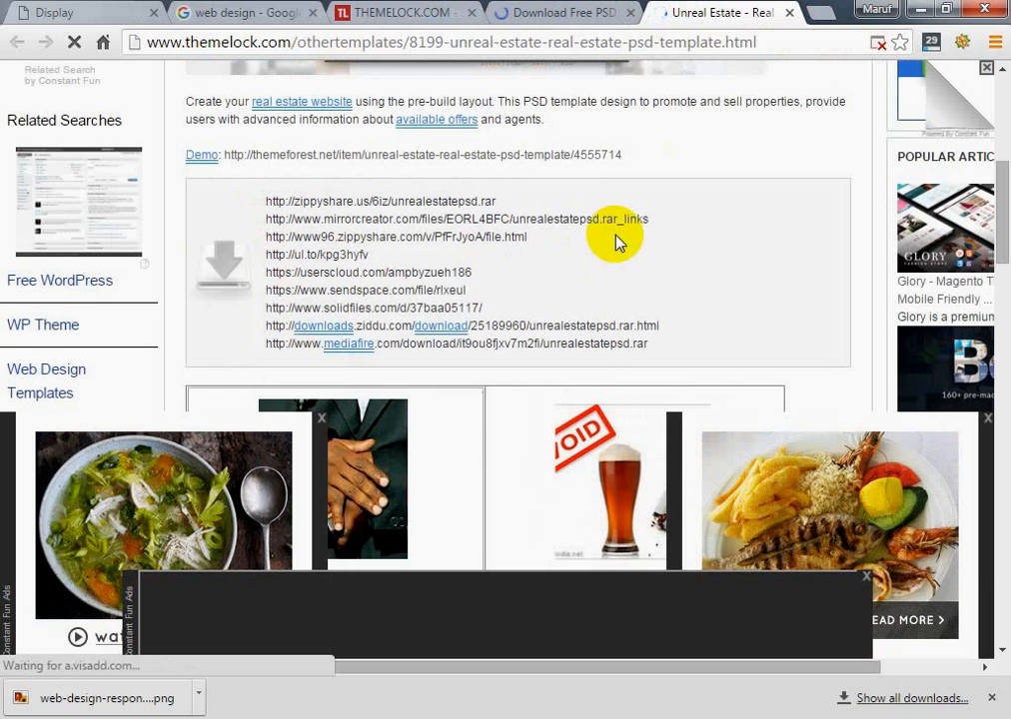
drag(541, 241, 264, 232)
key(ctrl+c)
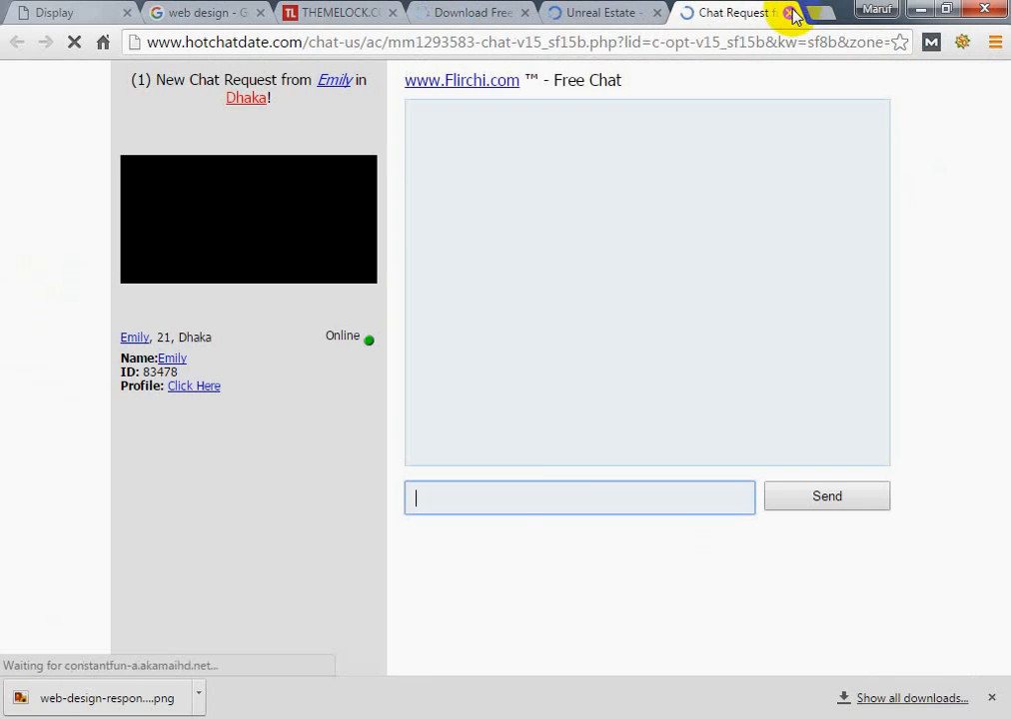
click(789, 12)
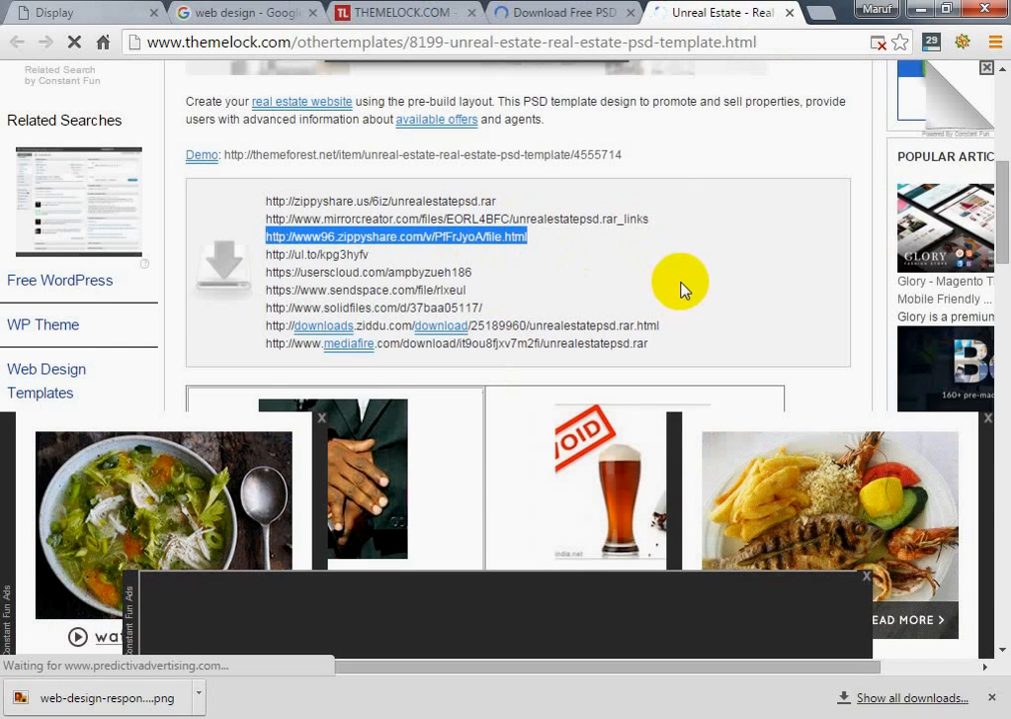
Open the copied Zippyshare link in a new tab and view the download page for unrealestatepsd.rar
click(819, 12)
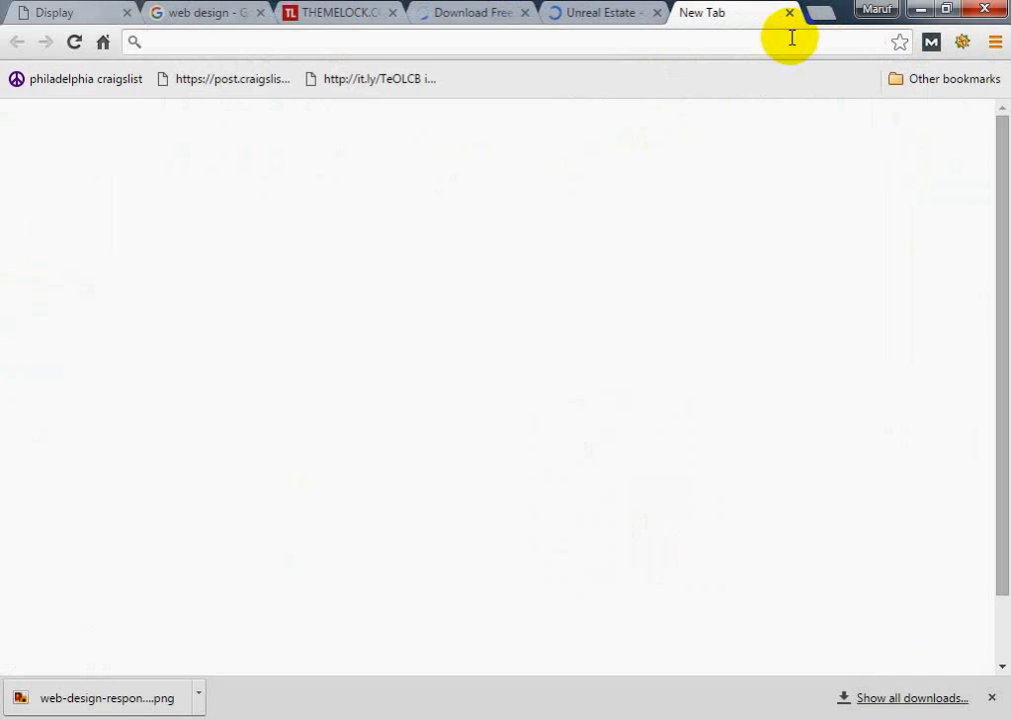
key(ctrl+v)
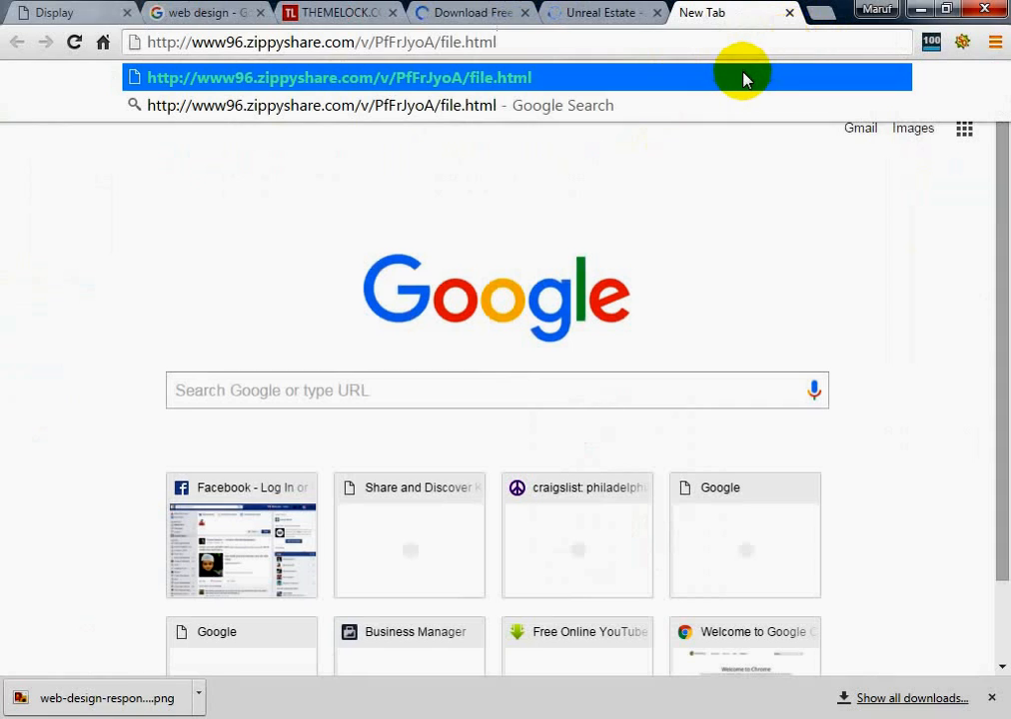
click(745, 78)
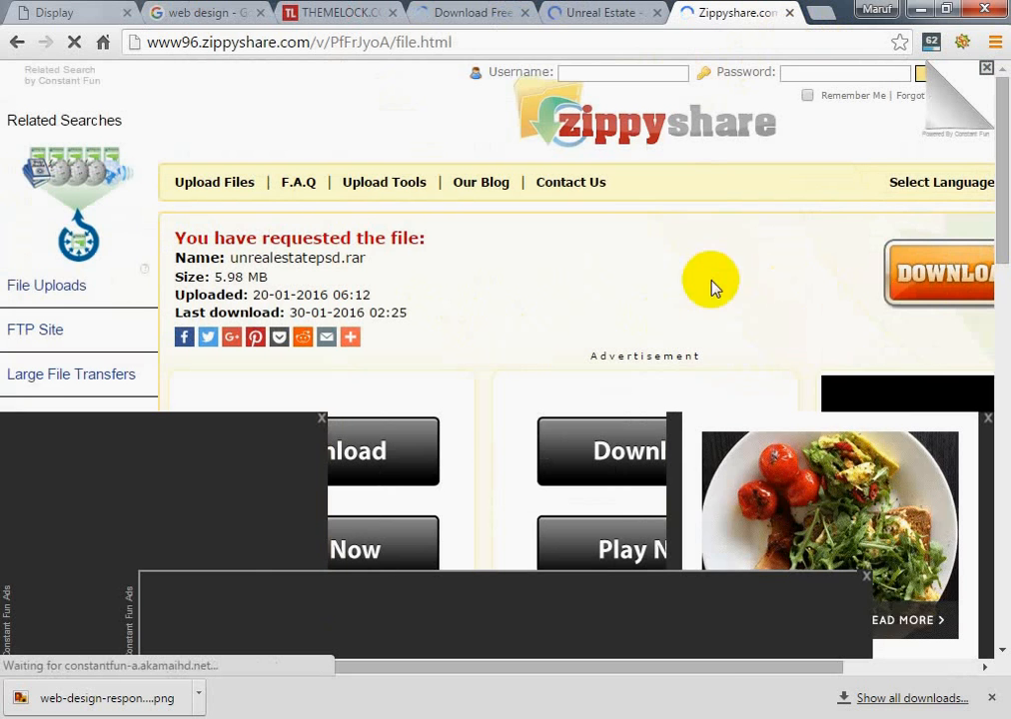
scroll(496, 219, down, 3)
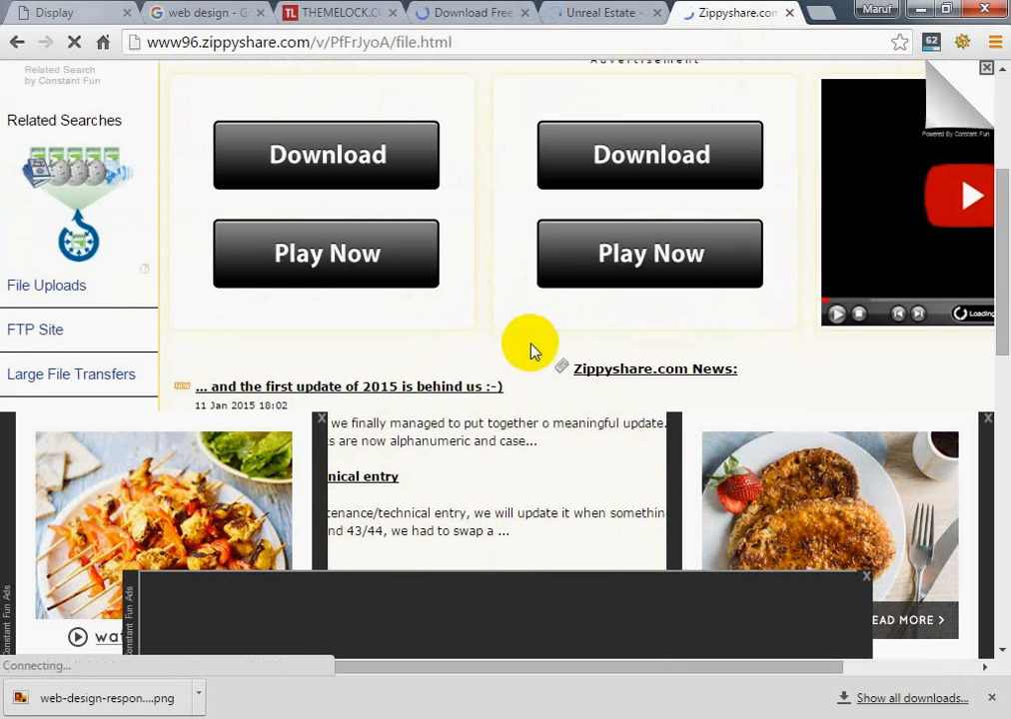
scroll(528, 350, up, 3)
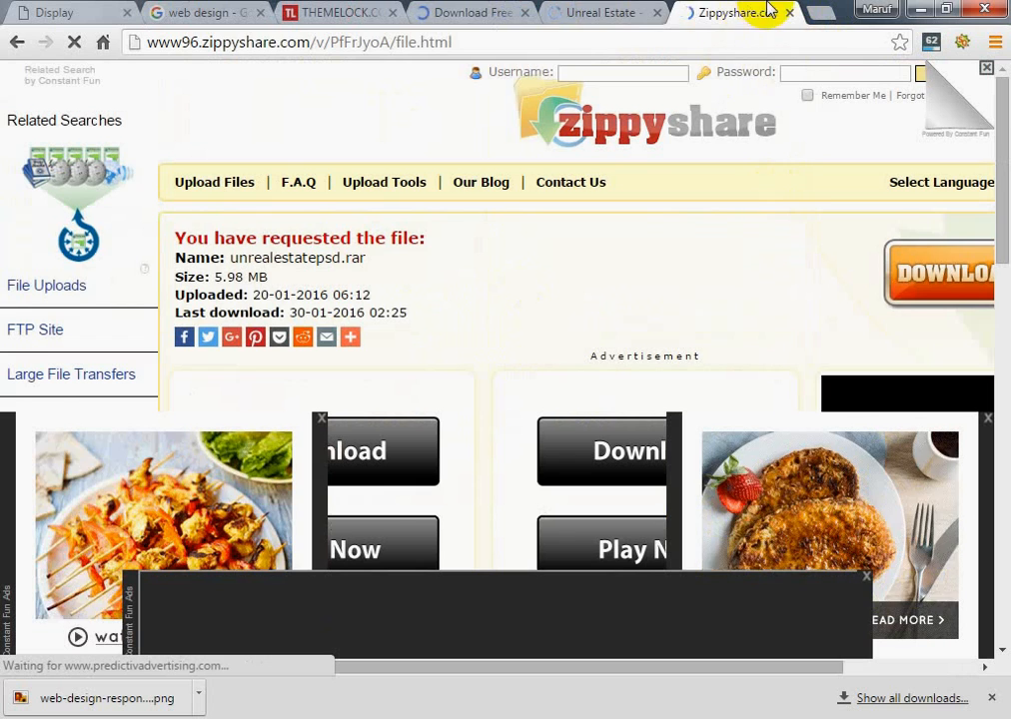
Close the Unreal Estate template and Zippyshare tabs and return to the PSD Templates listing
click(487, 10)
mouse_move(914, 100)
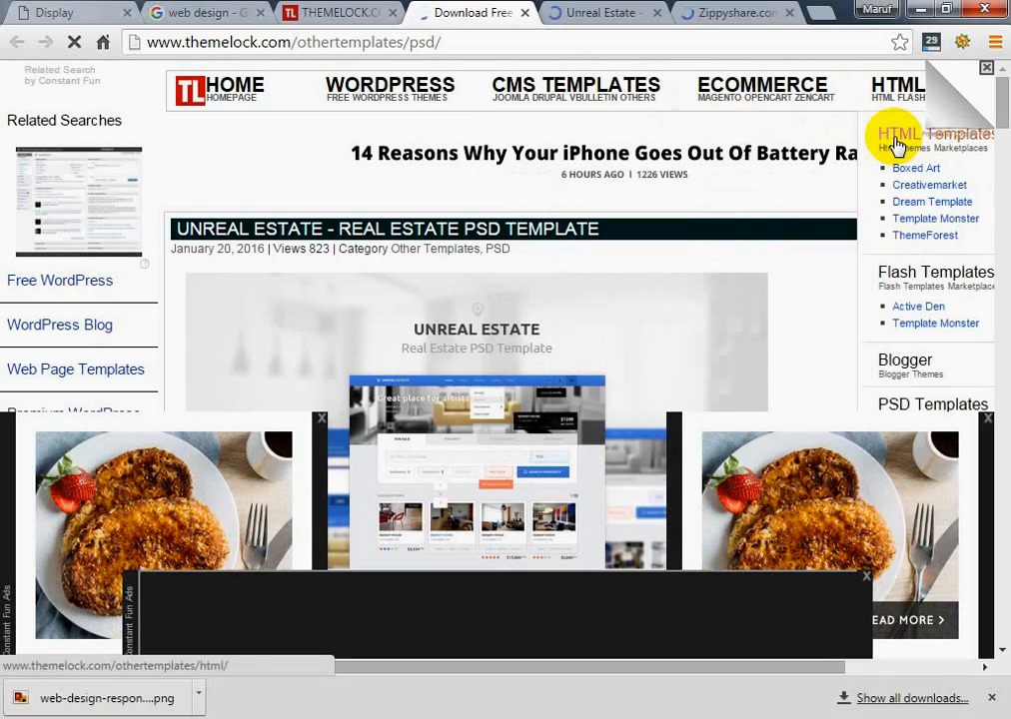
click(625, 11)
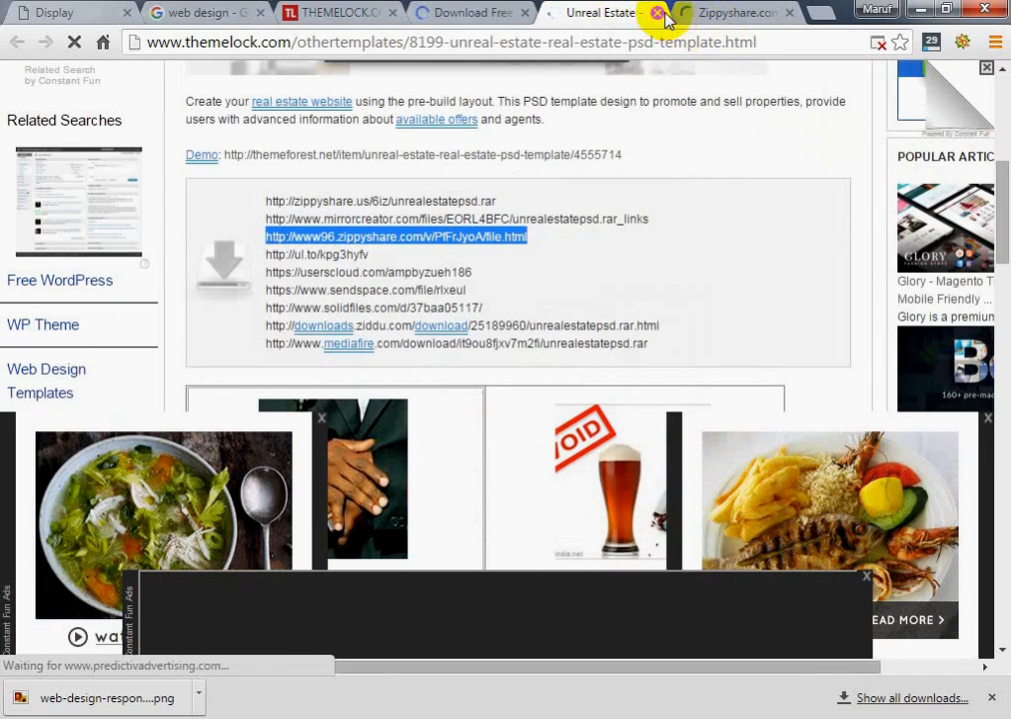
click(656, 13)
click(465, 14)
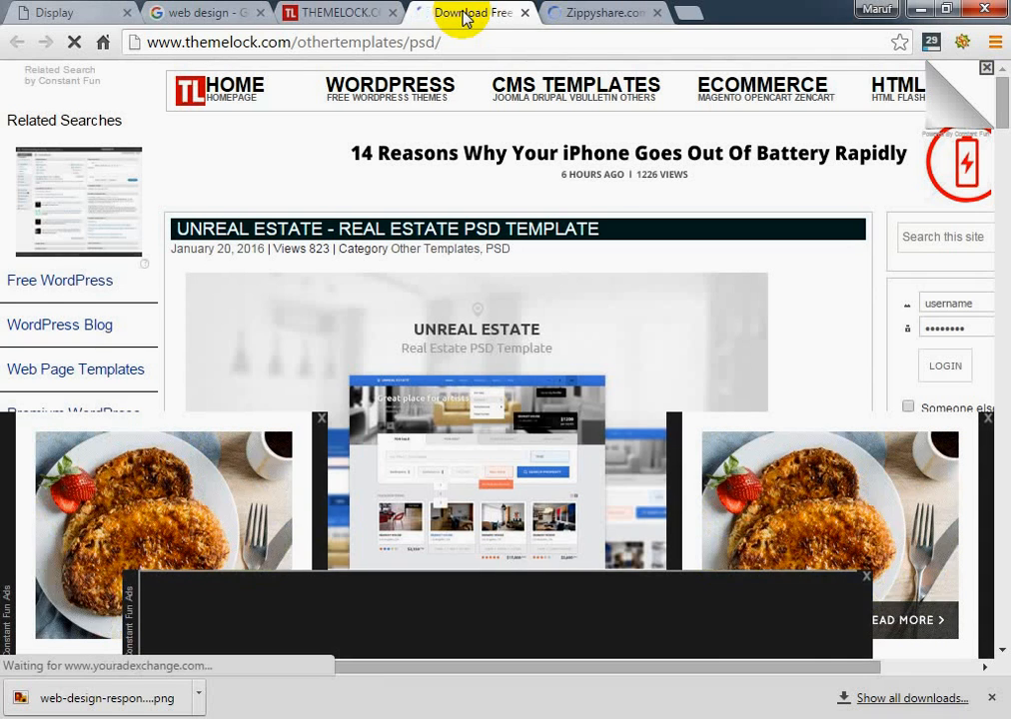
click(581, 12)
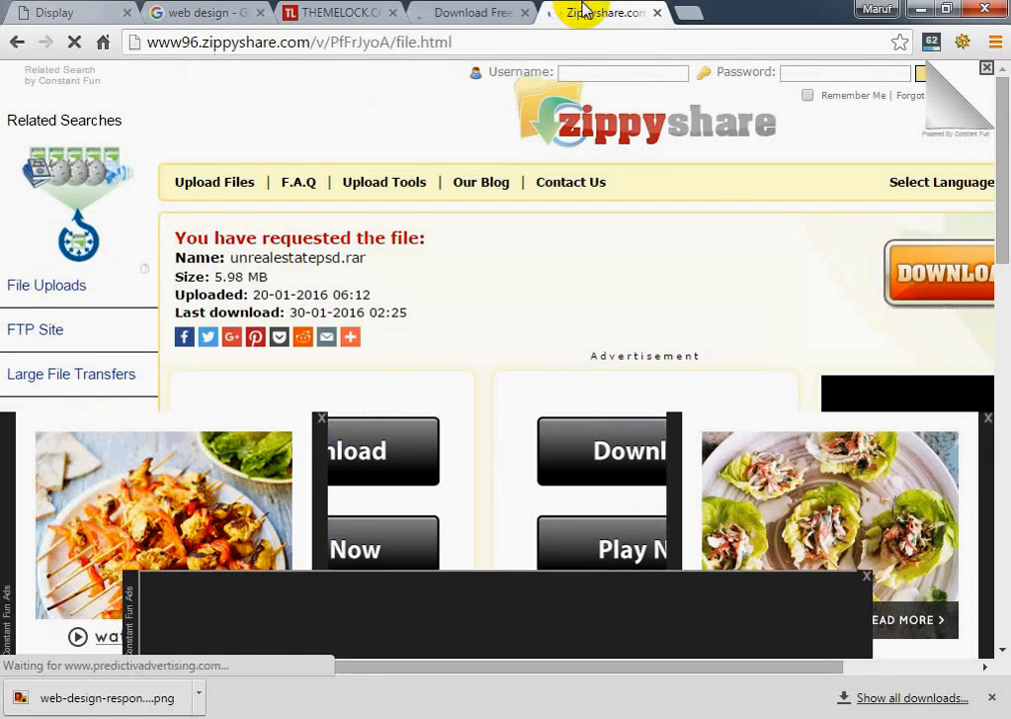
click(654, 15)
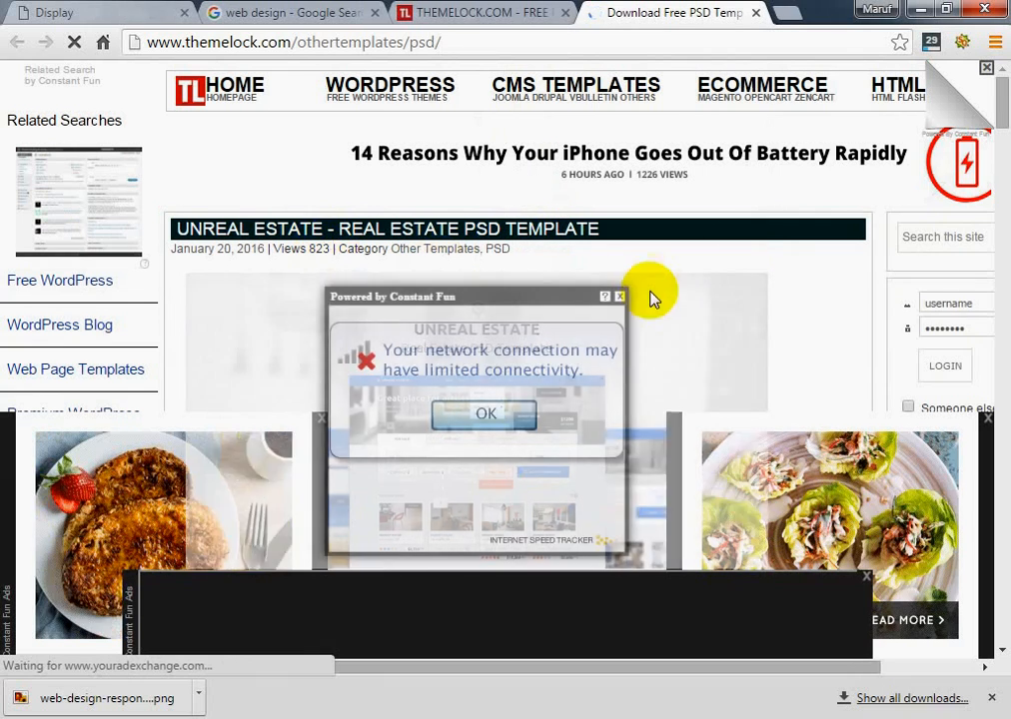
Switch to the Google Images results for web design and close that tab
mouse_move(852, 101)
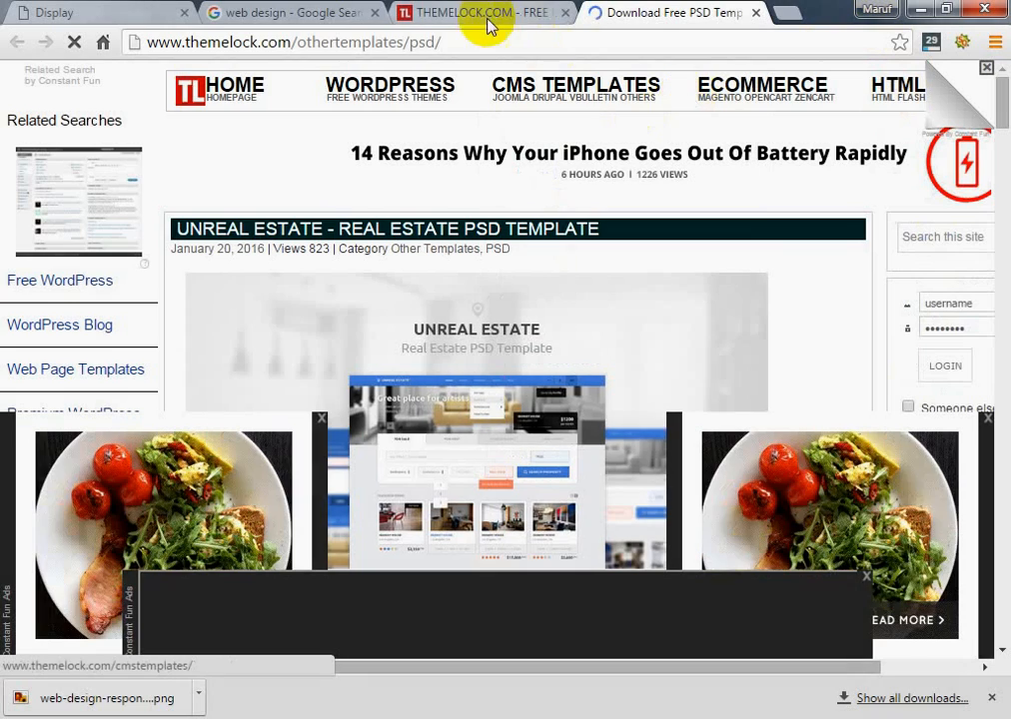
click(282, 13)
scroll(300, 102, up, 2)
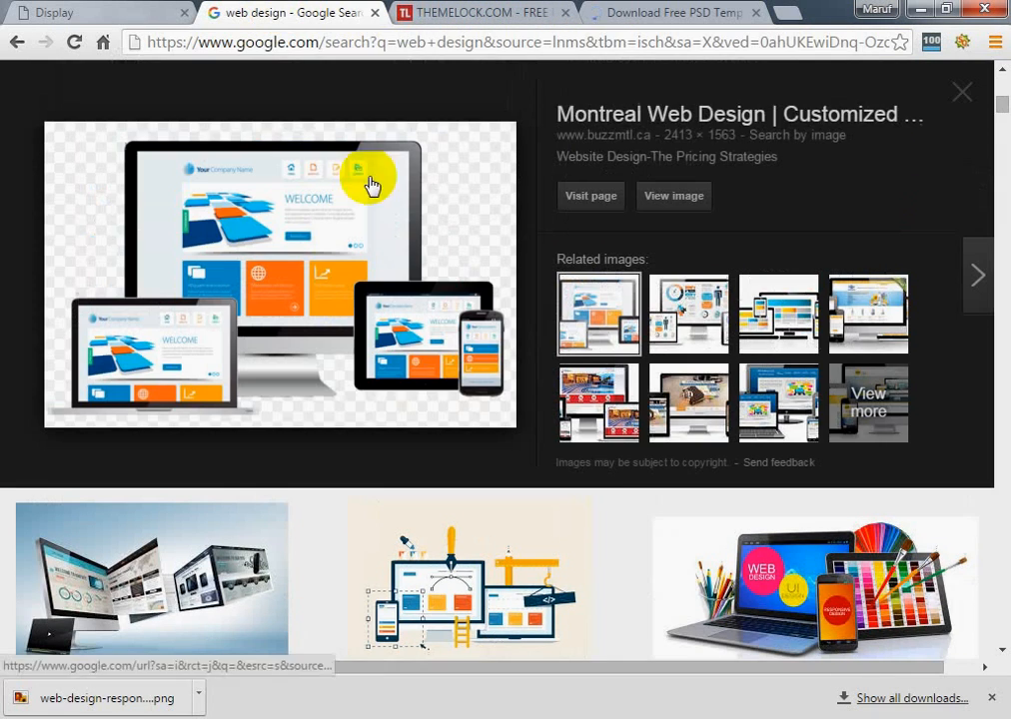
click(373, 14)
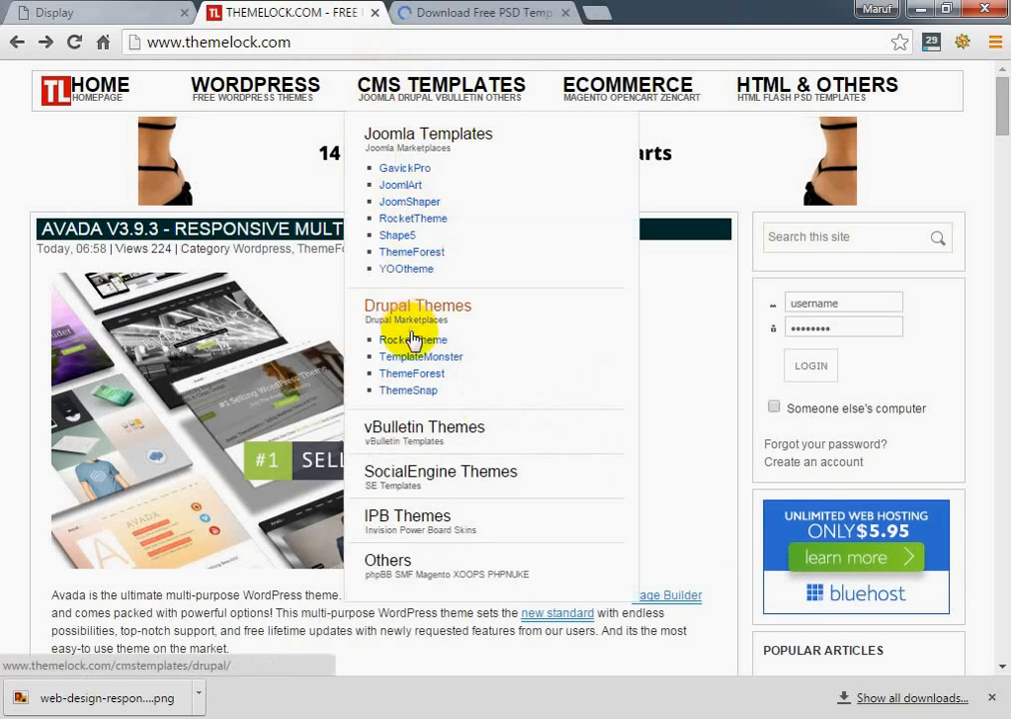
Look over the Themelock home page around the Avada theme, then return to the PSD Templates listing
scroll(439, 384, down, 2)
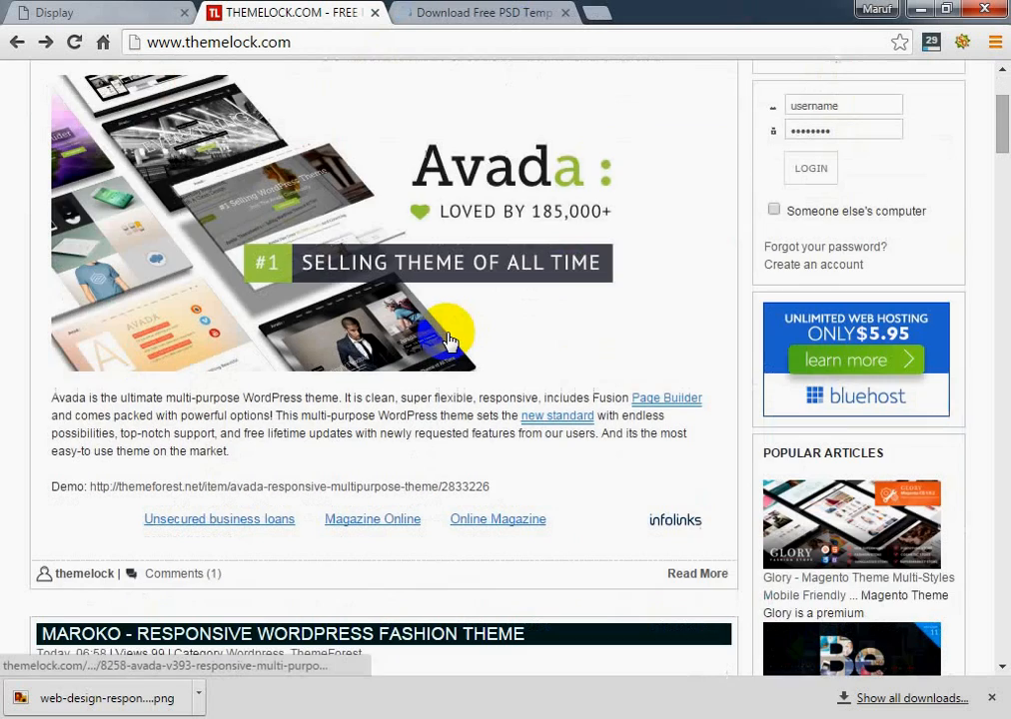
scroll(441, 344, down, 3)
scroll(436, 372, up, 5)
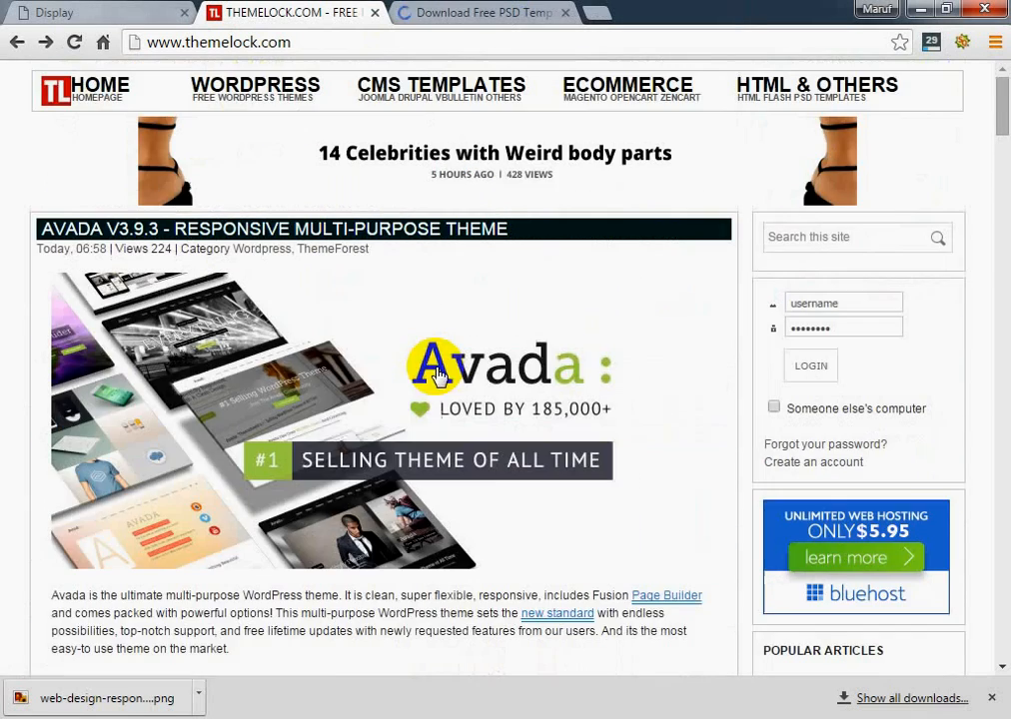
click(420, 11)
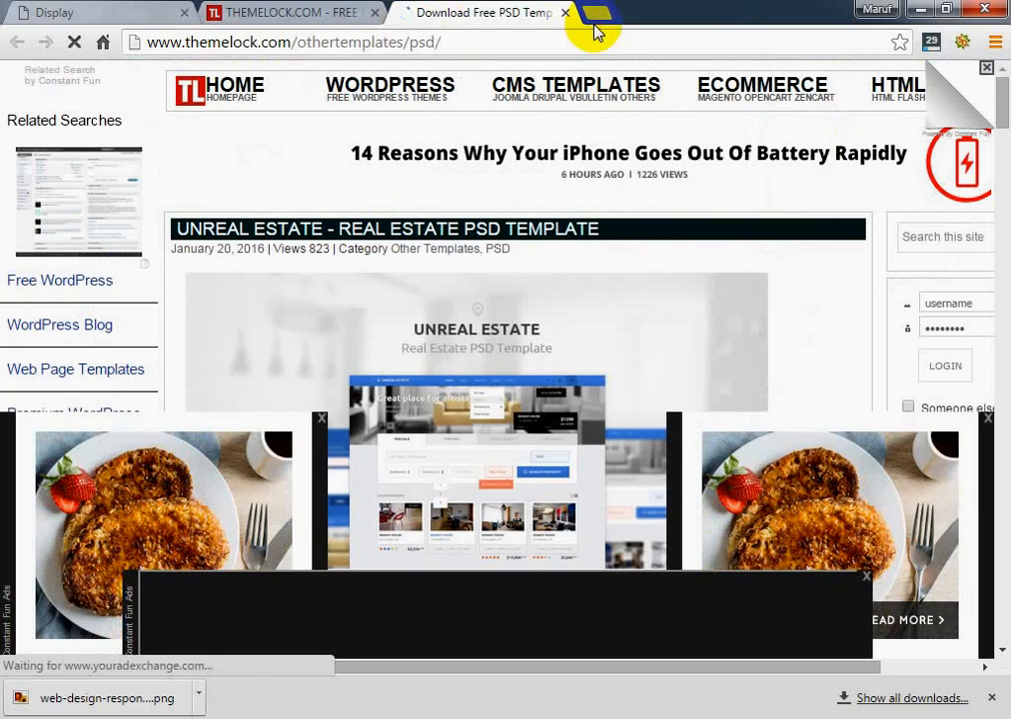
Open the google.com home page in a new tab
click(596, 12)
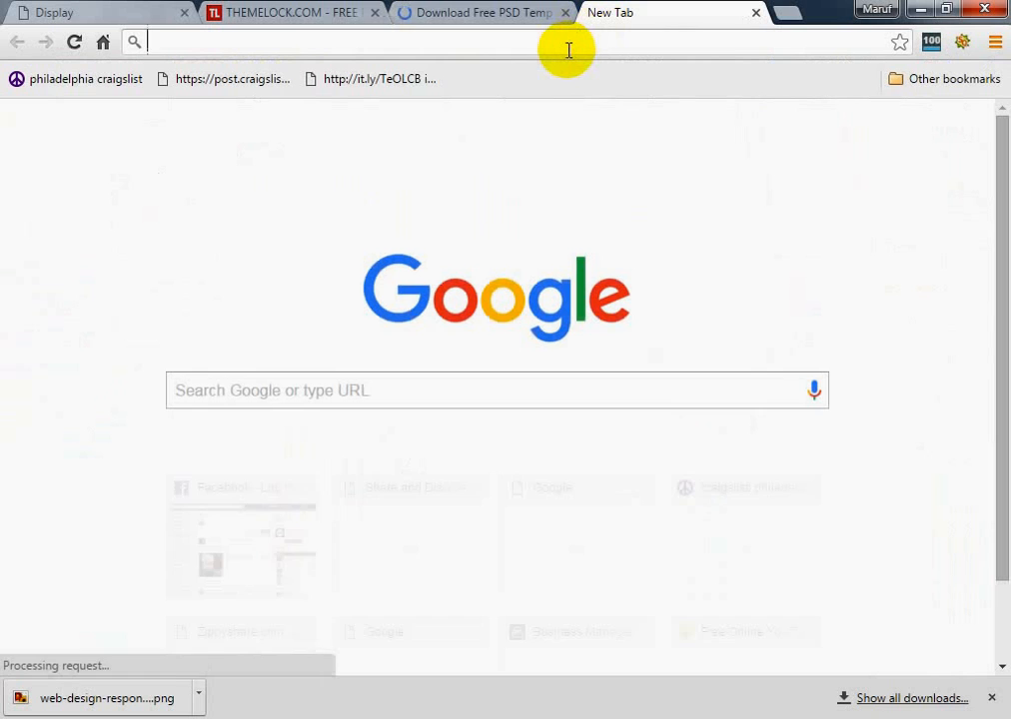
text(google.com)
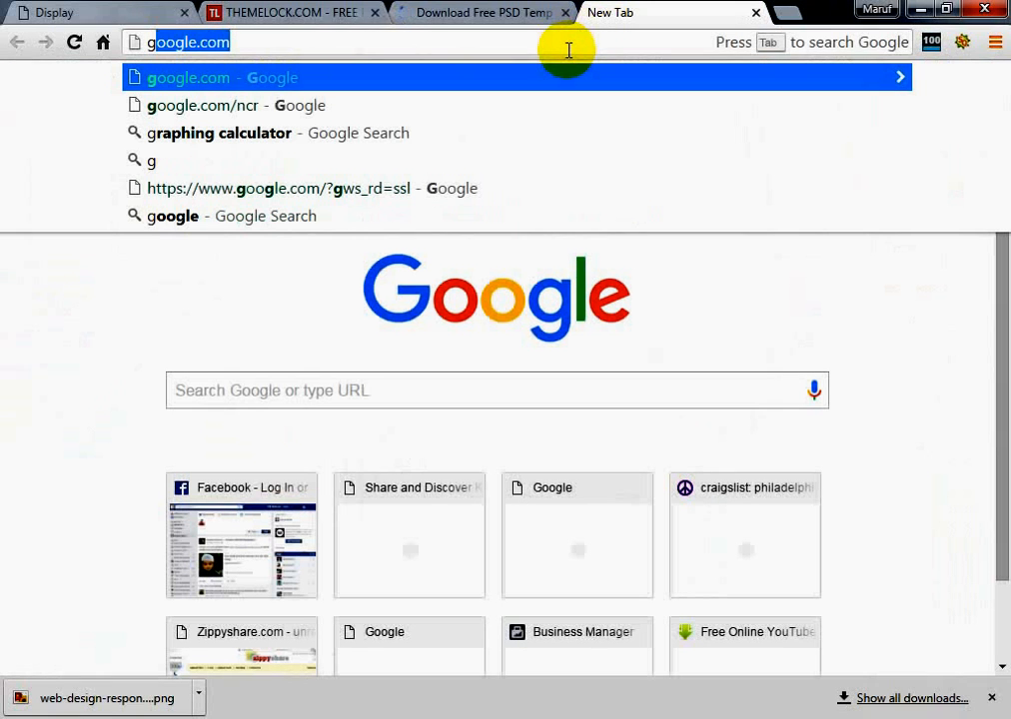
key(Return)
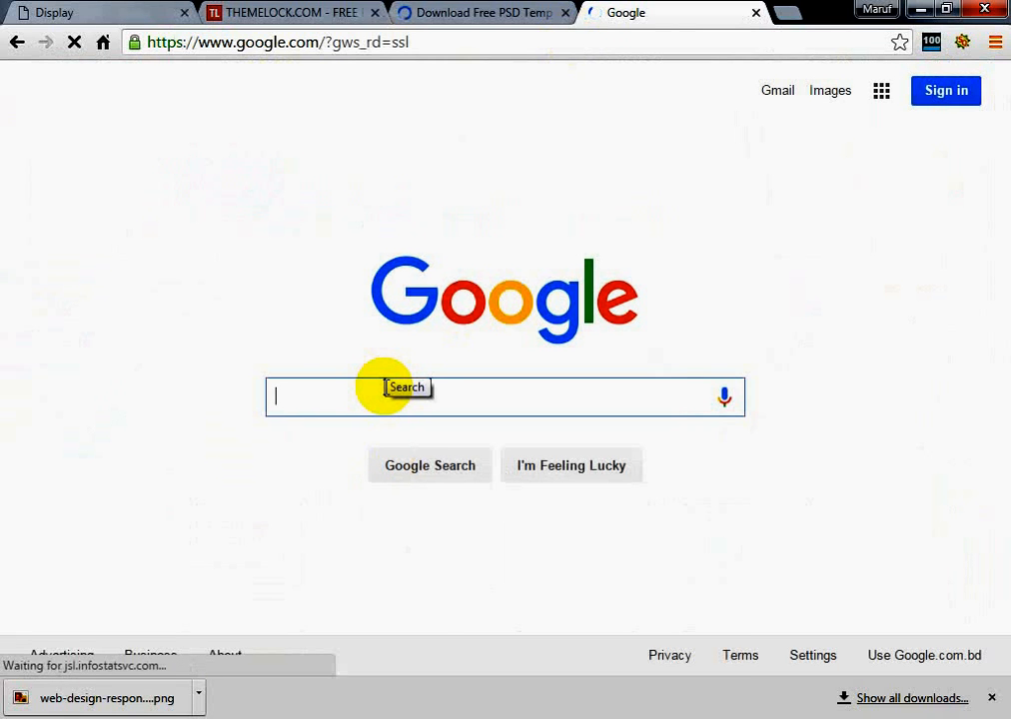
Search Google for "psd website templates" using the matching suggestion
text(psd )
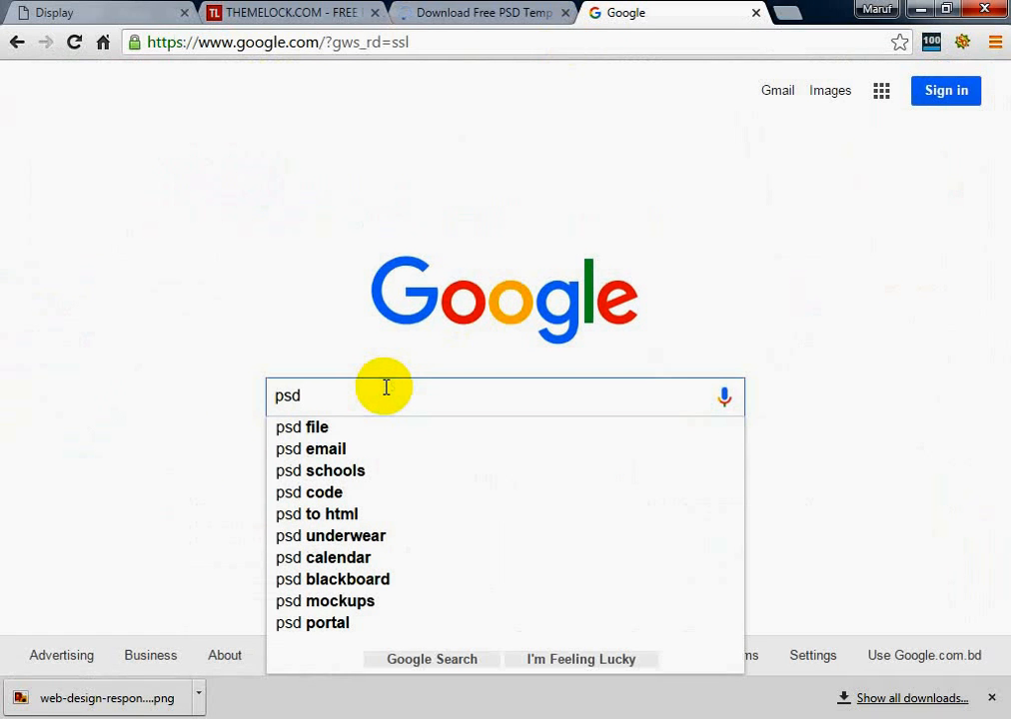
text(we)
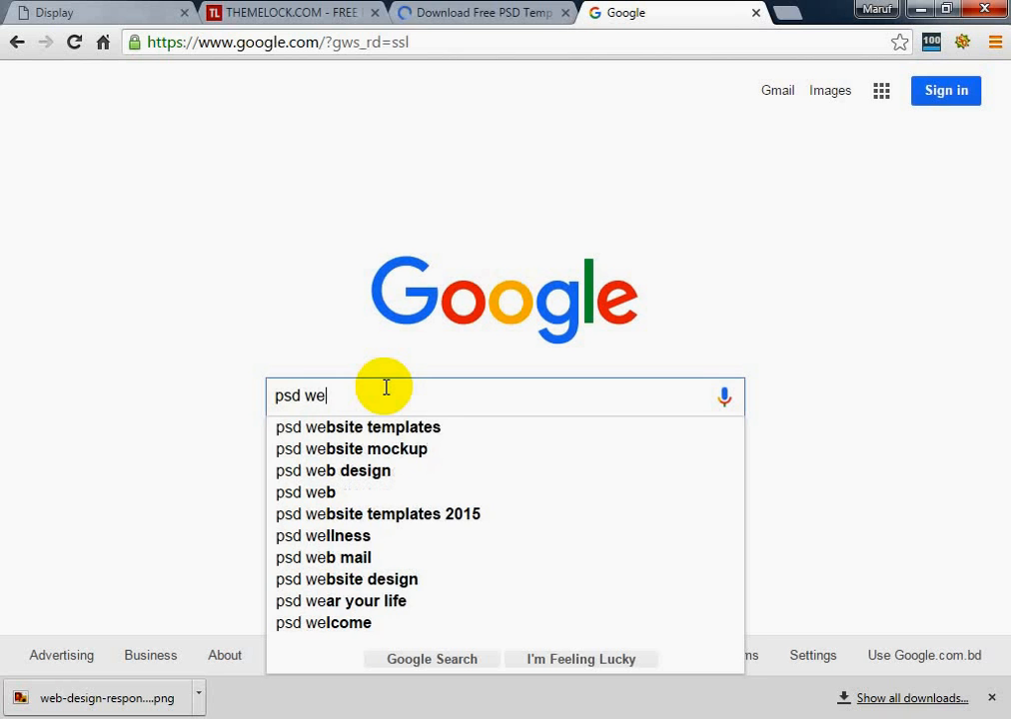
text(b)
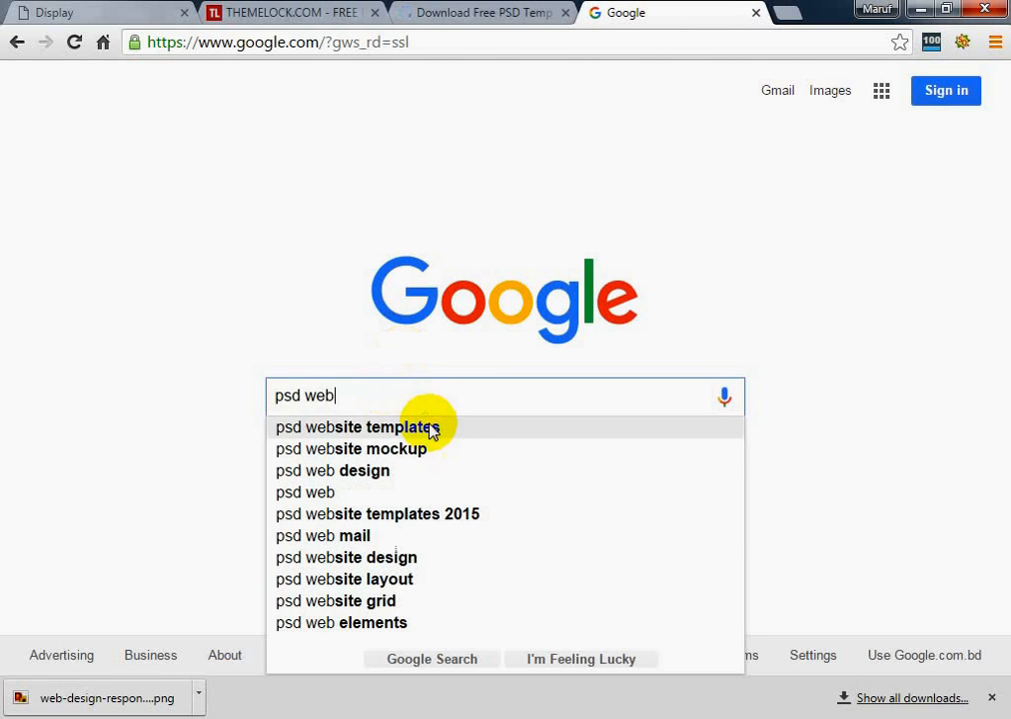
click(439, 429)
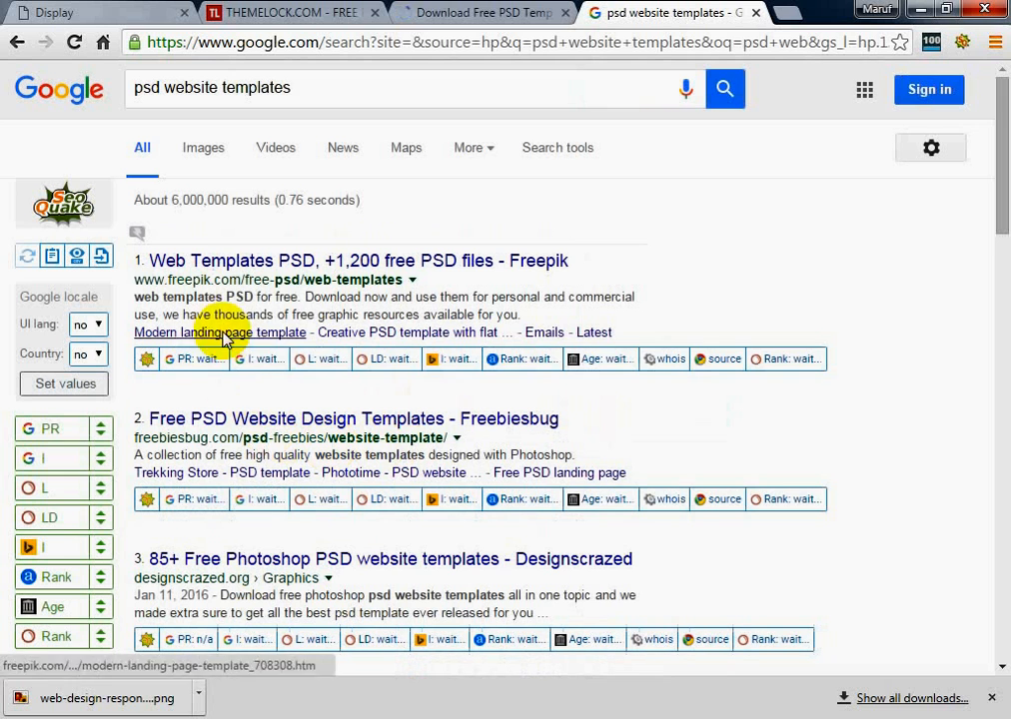
right_click(302, 267)
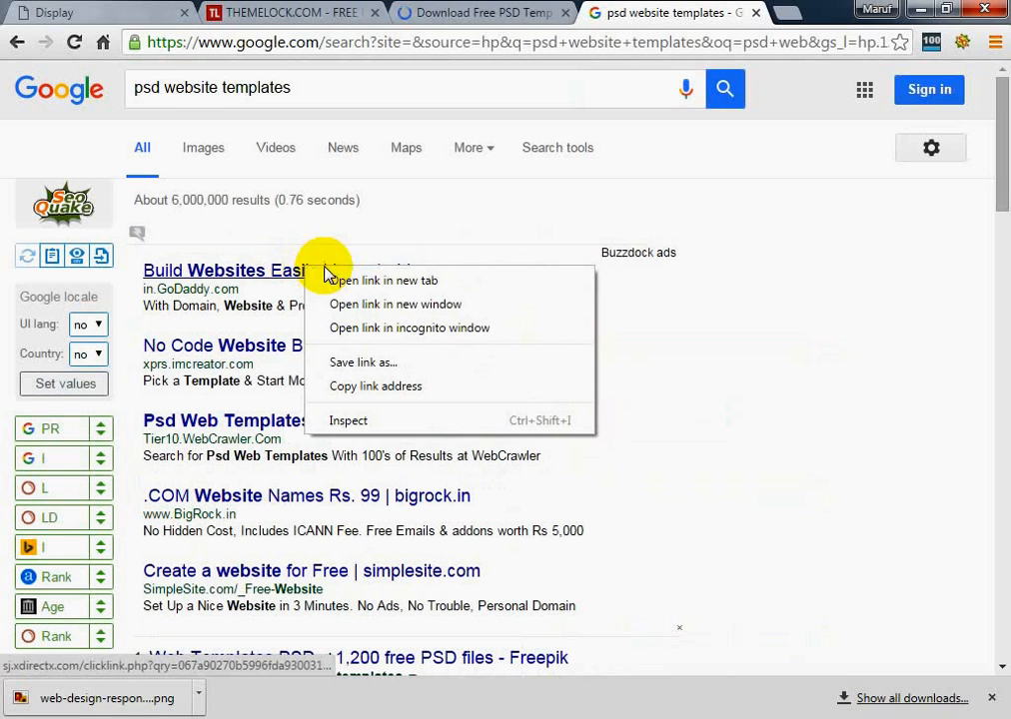
click(433, 185)
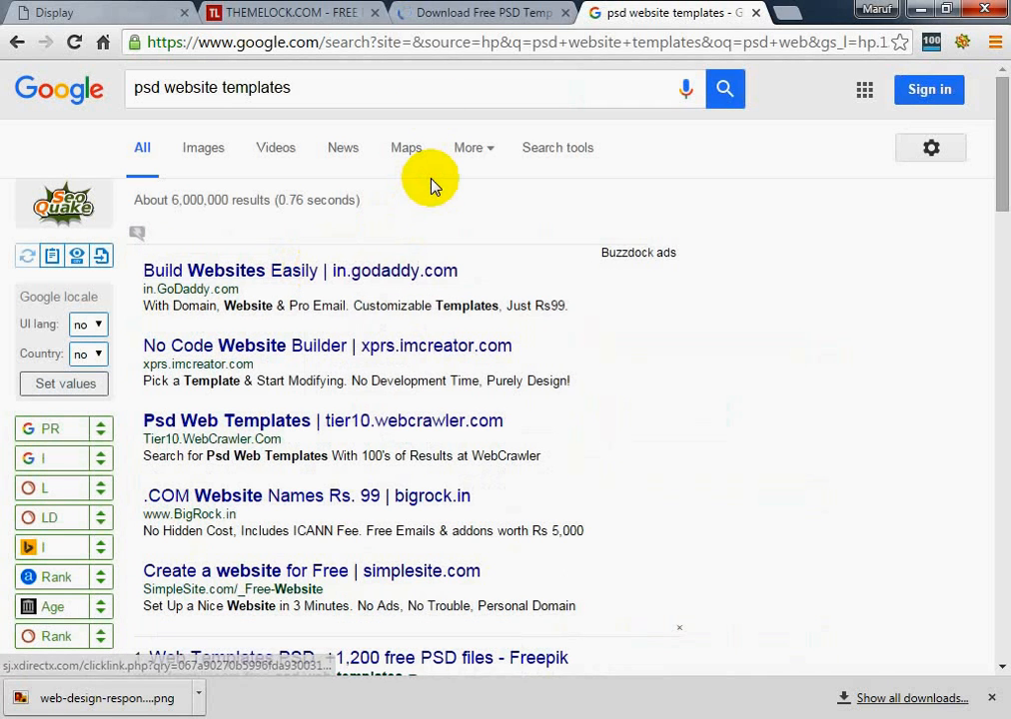
click(489, 18)
click(615, 18)
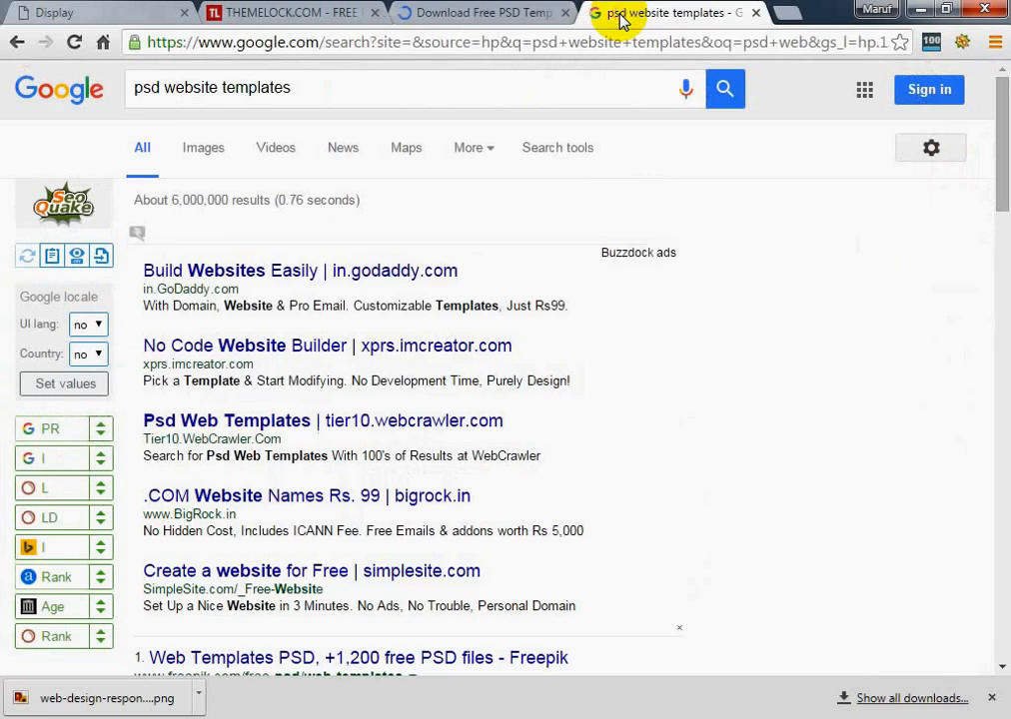
Close the Themelock and Google results tabs, and close the browser with the remaining Display page
click(452, 18)
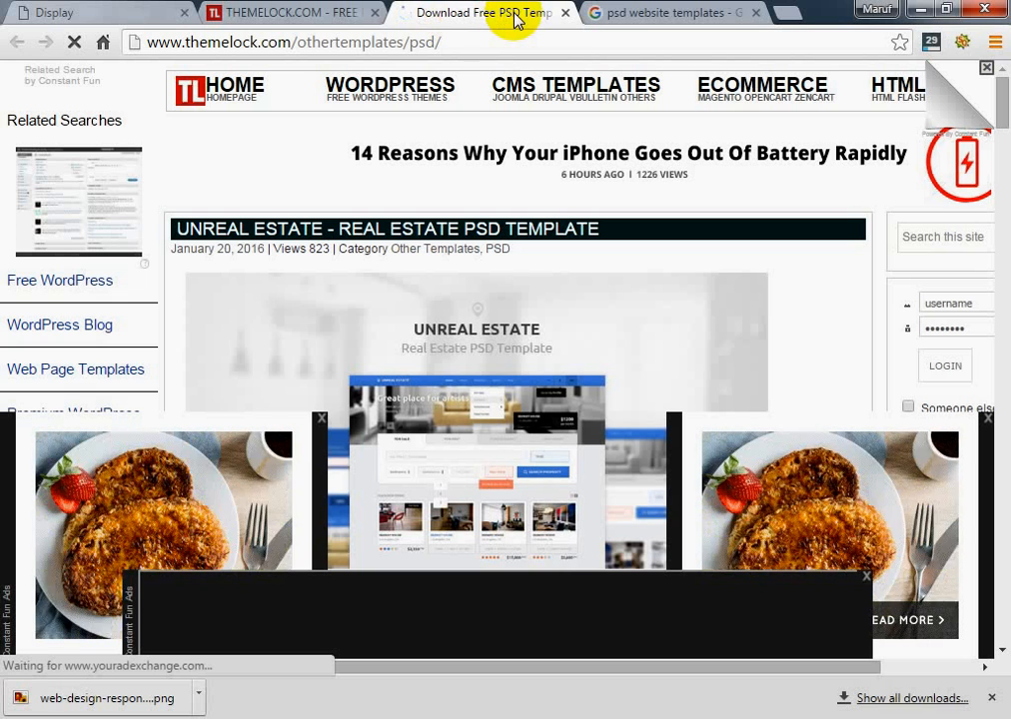
click(565, 13)
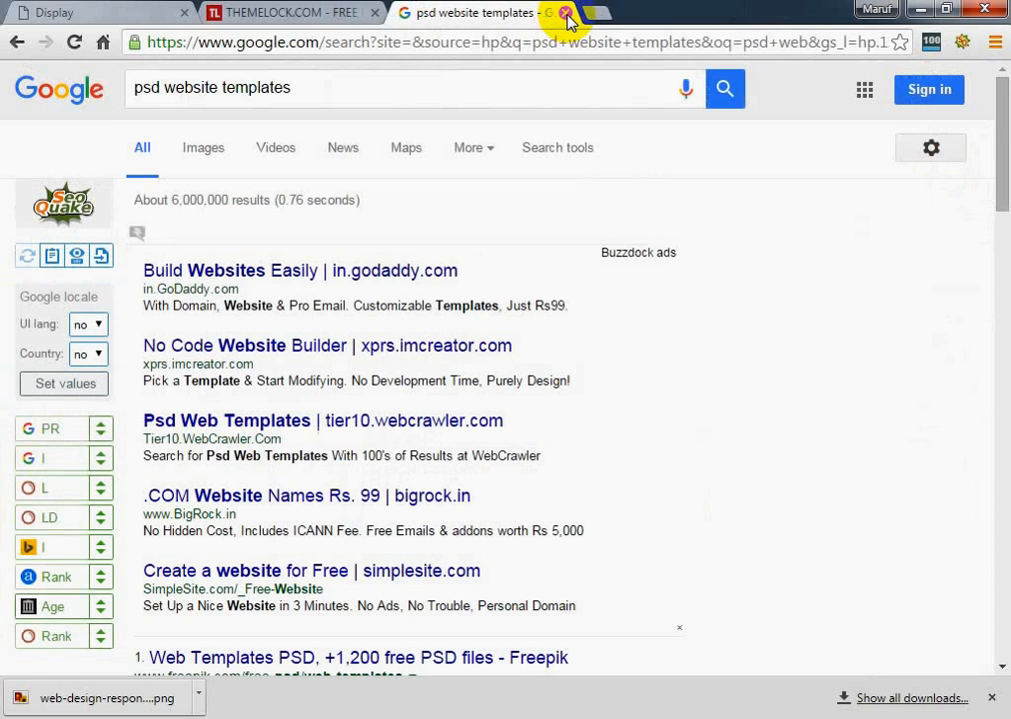
click(566, 13)
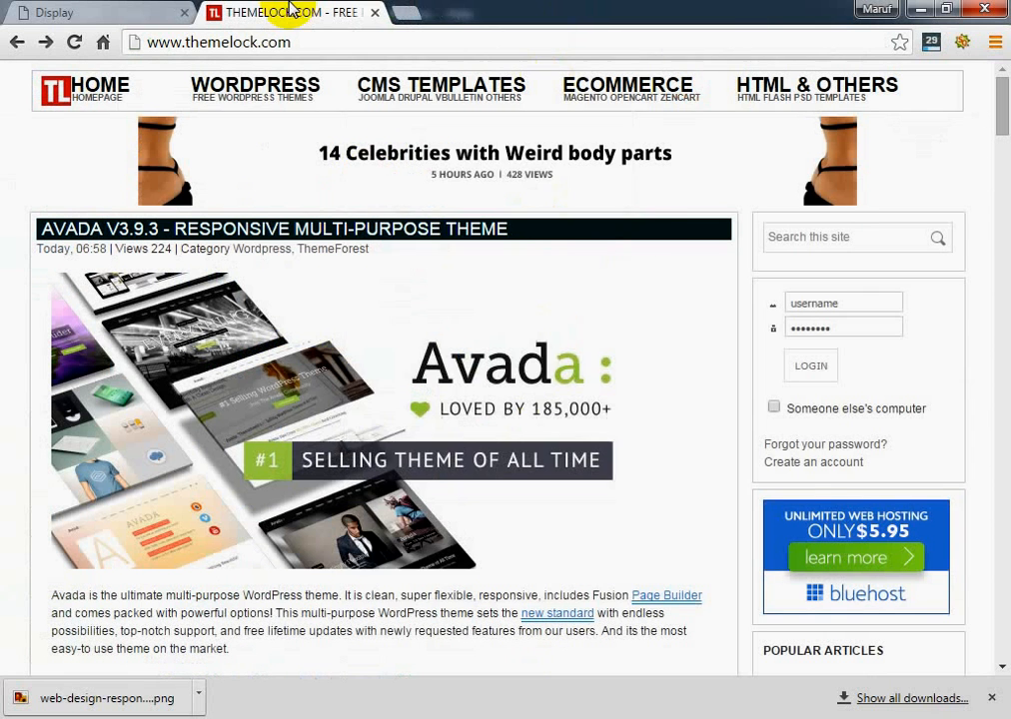
click(375, 12)
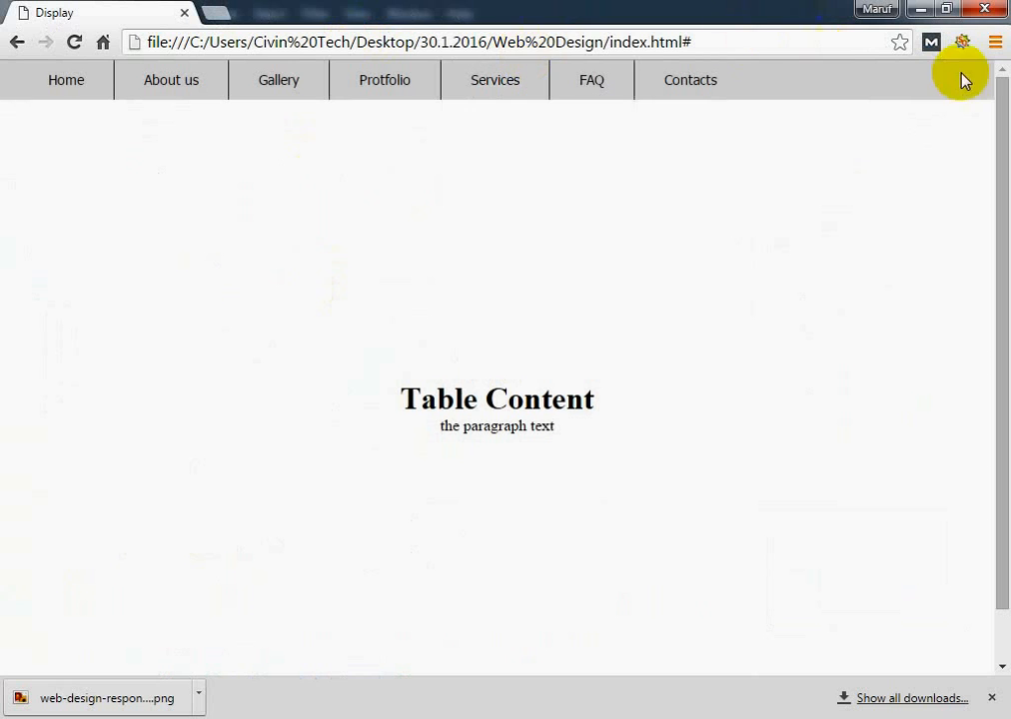
click(984, 12)
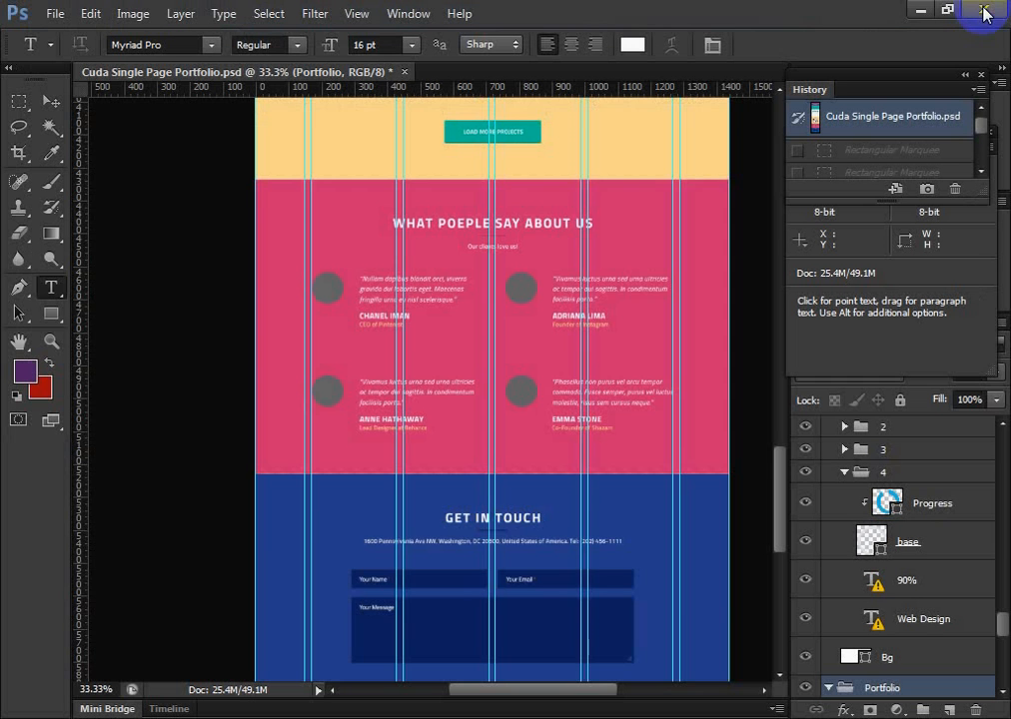
Look through the sections of the Cuda Single Page Portfolio design, from the testimonials up to the purple header
scroll(690, 412, up, 5)
scroll(705, 428, up, 10)
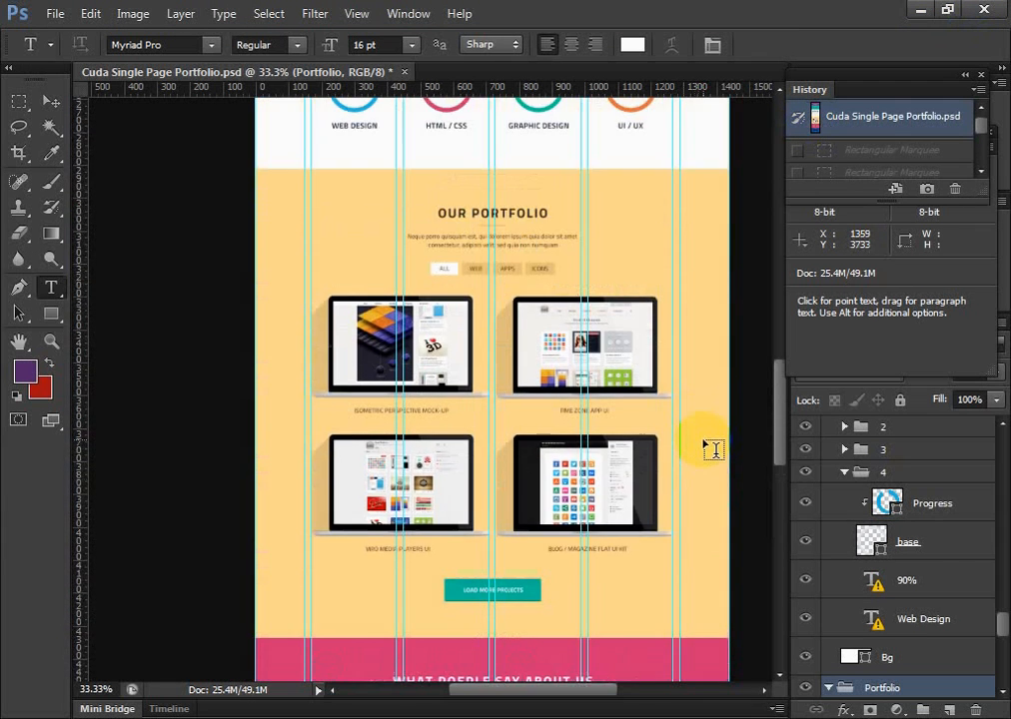
scroll(711, 430, up, 10)
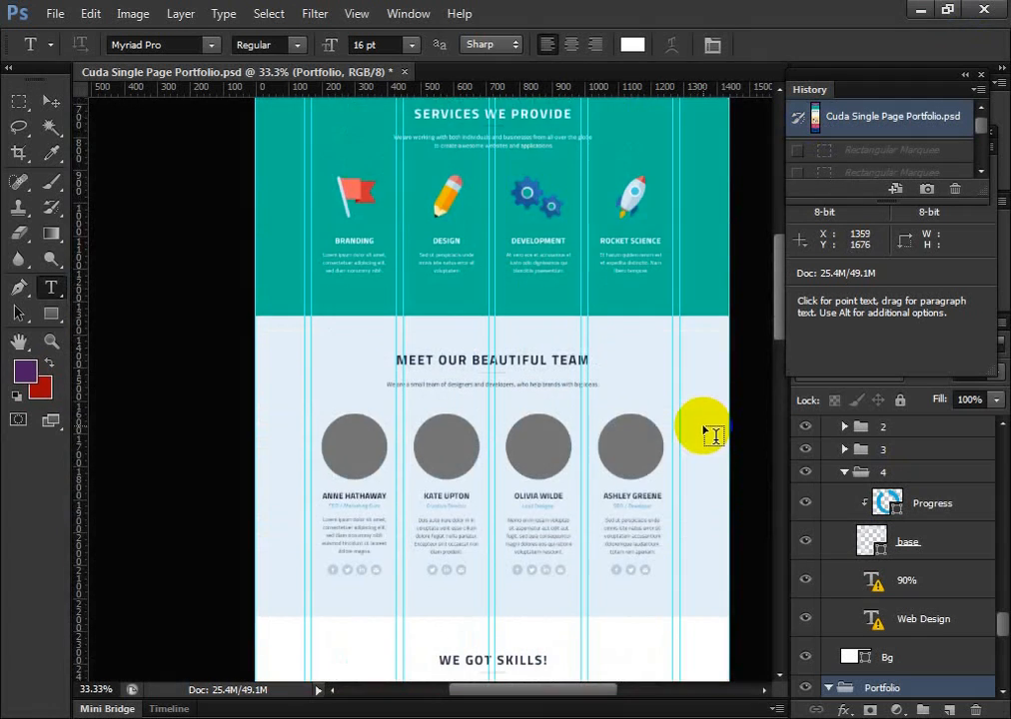
scroll(711, 407, down, 4)
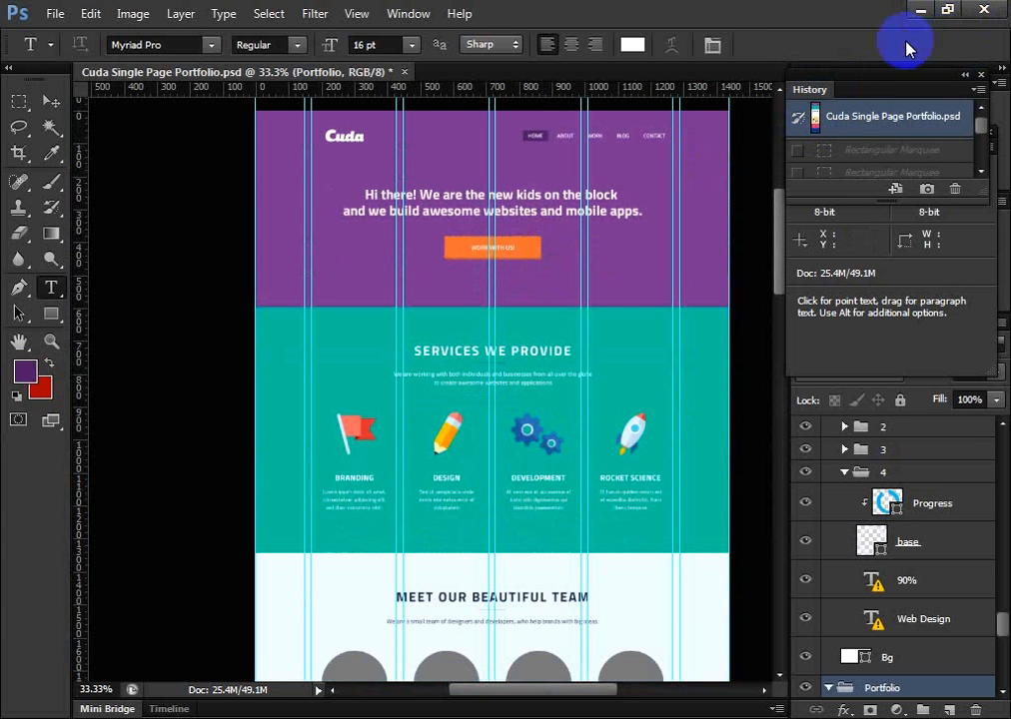
scroll(700, 360, down, 2)
scroll(704, 365, down, 3)
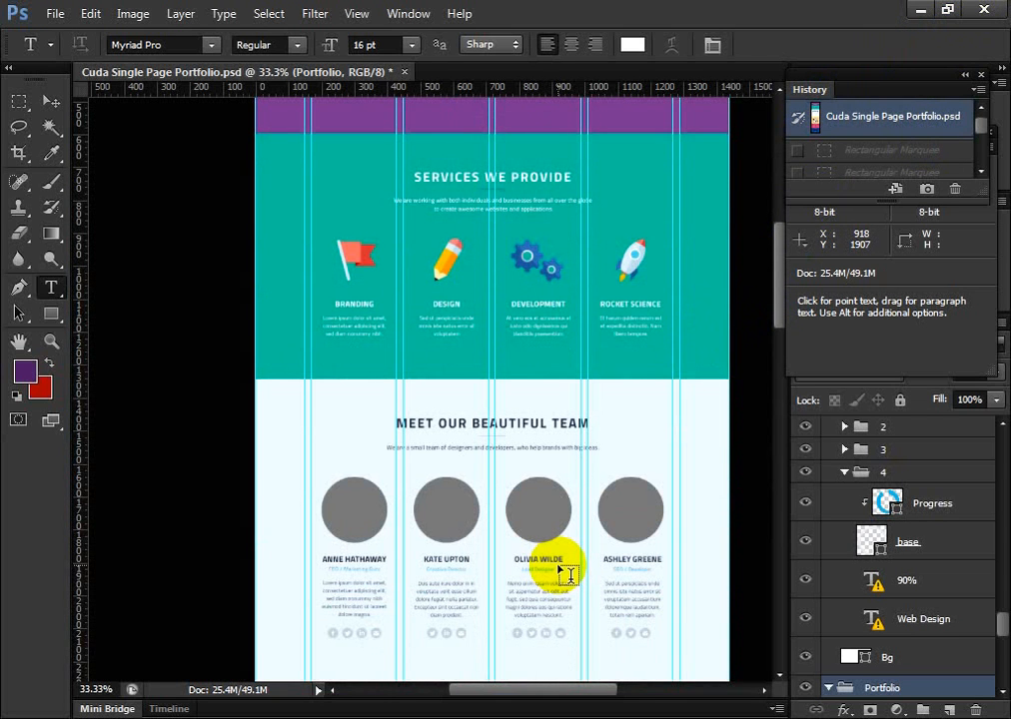
scroll(575, 406, up, 8)
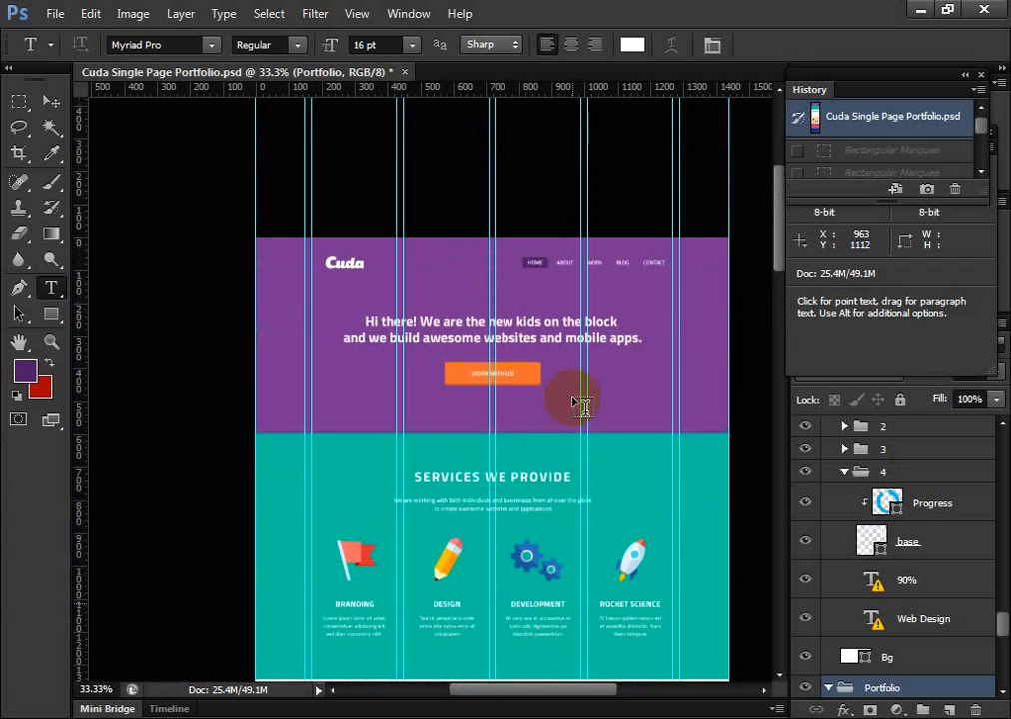
scroll(580, 405, down, 3)
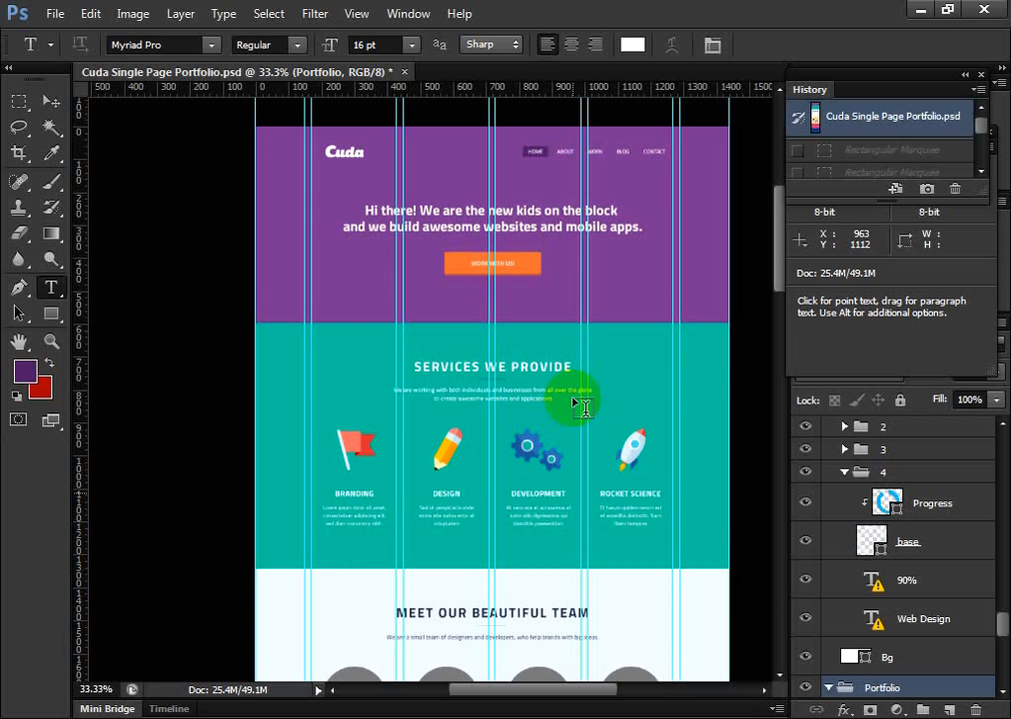
Close the Cuda Single Page Portfolio document without saving and exit Photoshop
click(404, 72)
click(482, 296)
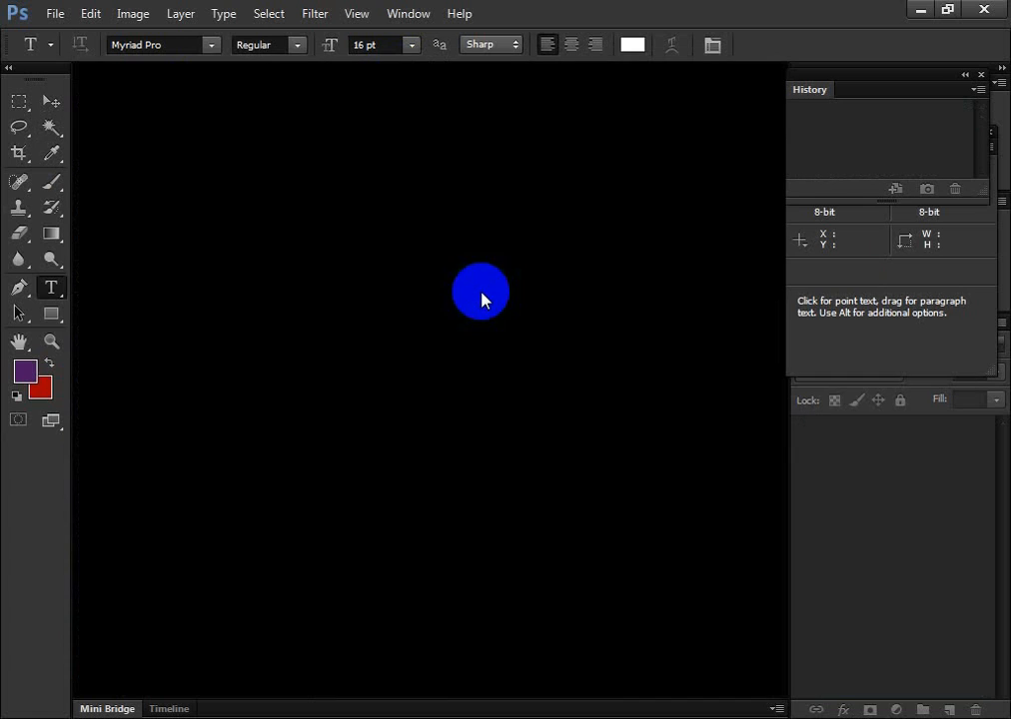
click(985, 10)
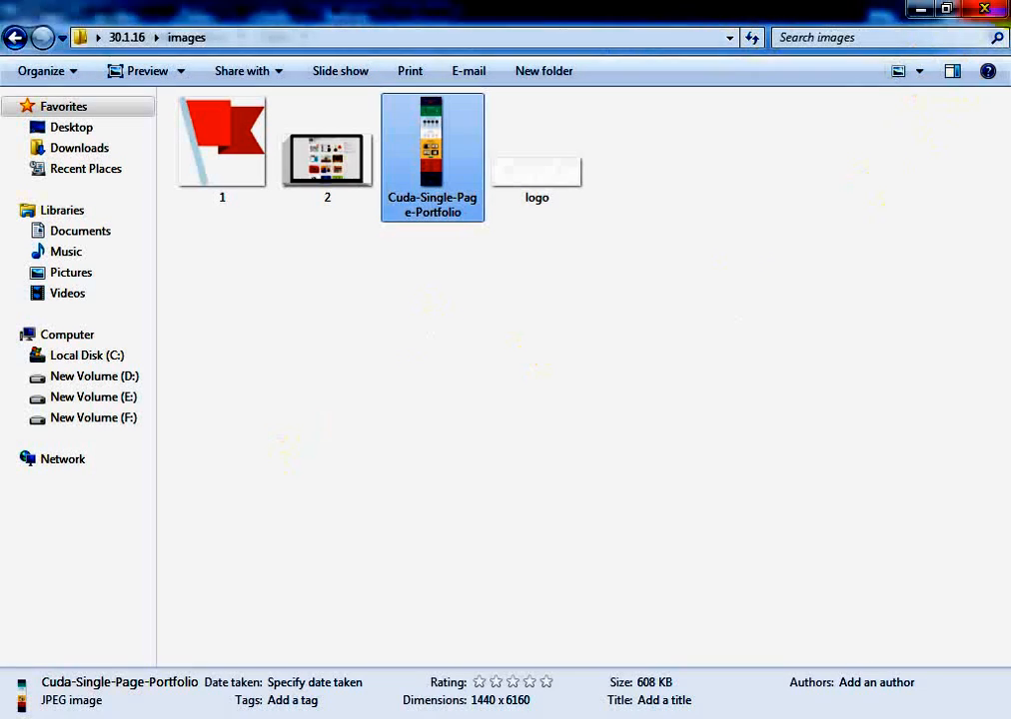
Move the web-design-responsive image from the 30.1.16 folder into its images subfolder, and check that subfolder's contents
click(13, 40)
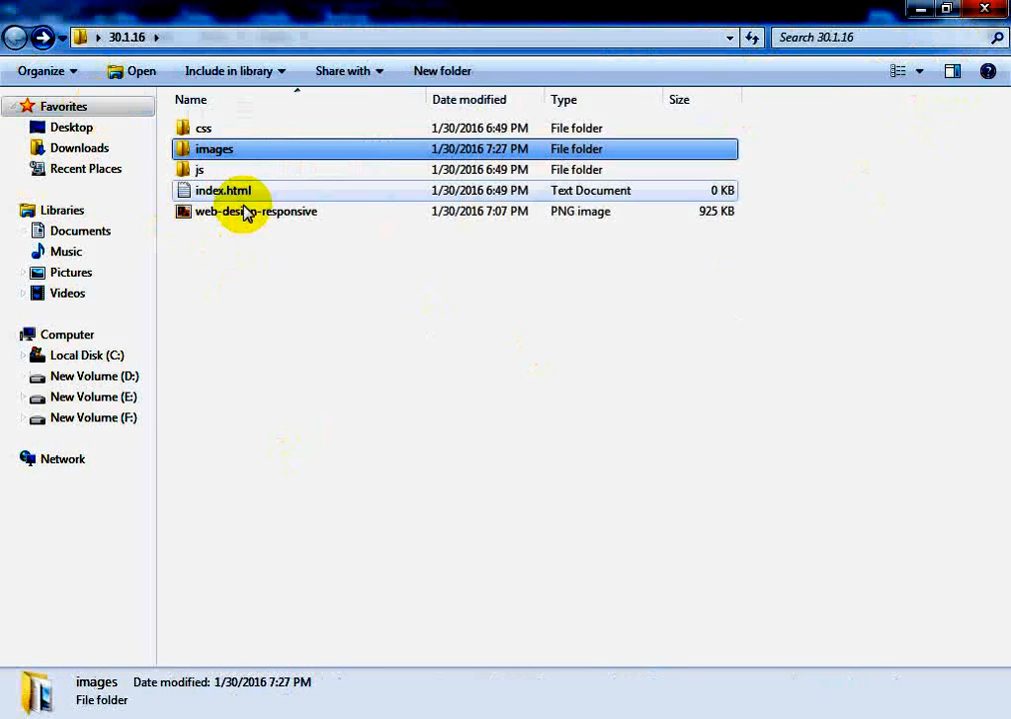
click(230, 174)
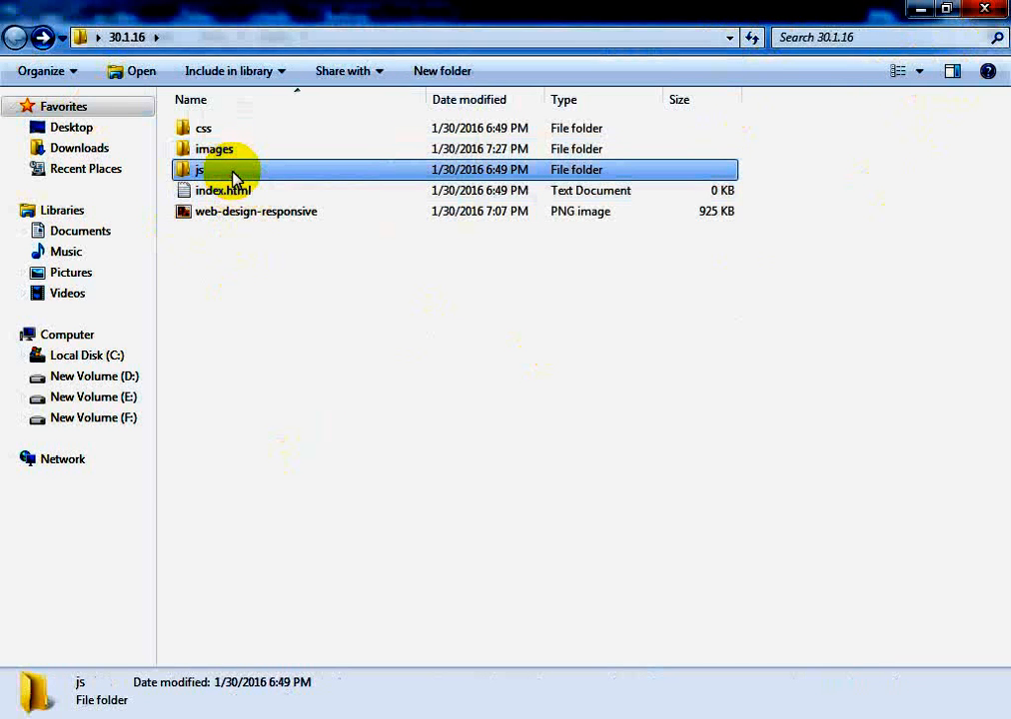
drag(226, 213, 228, 156)
double_click(228, 156)
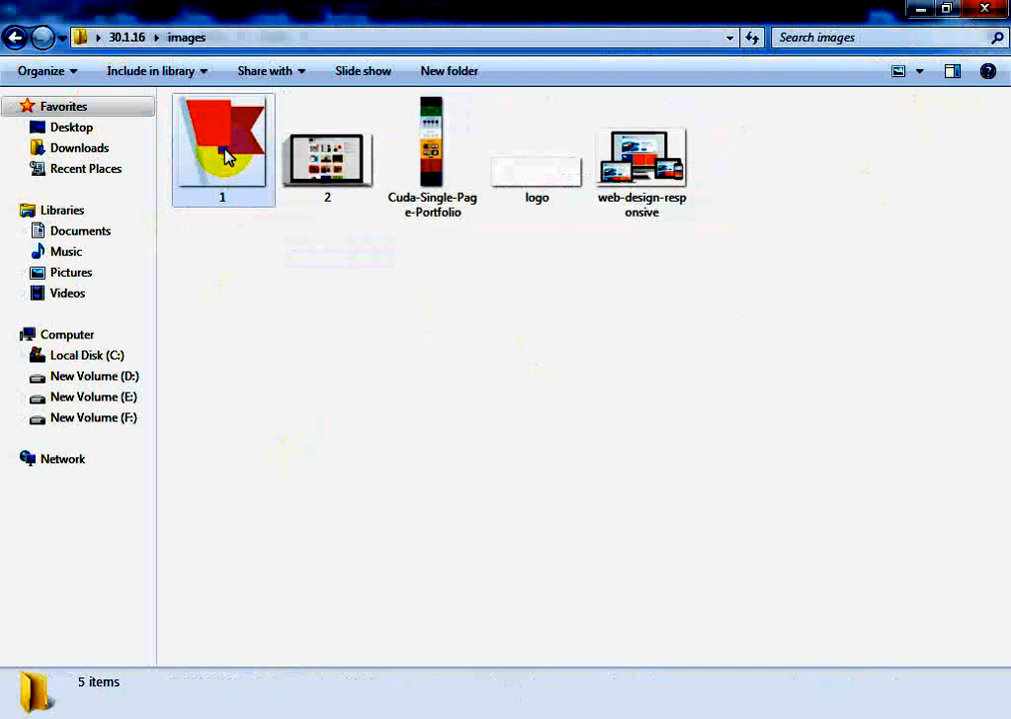
click(15, 37)
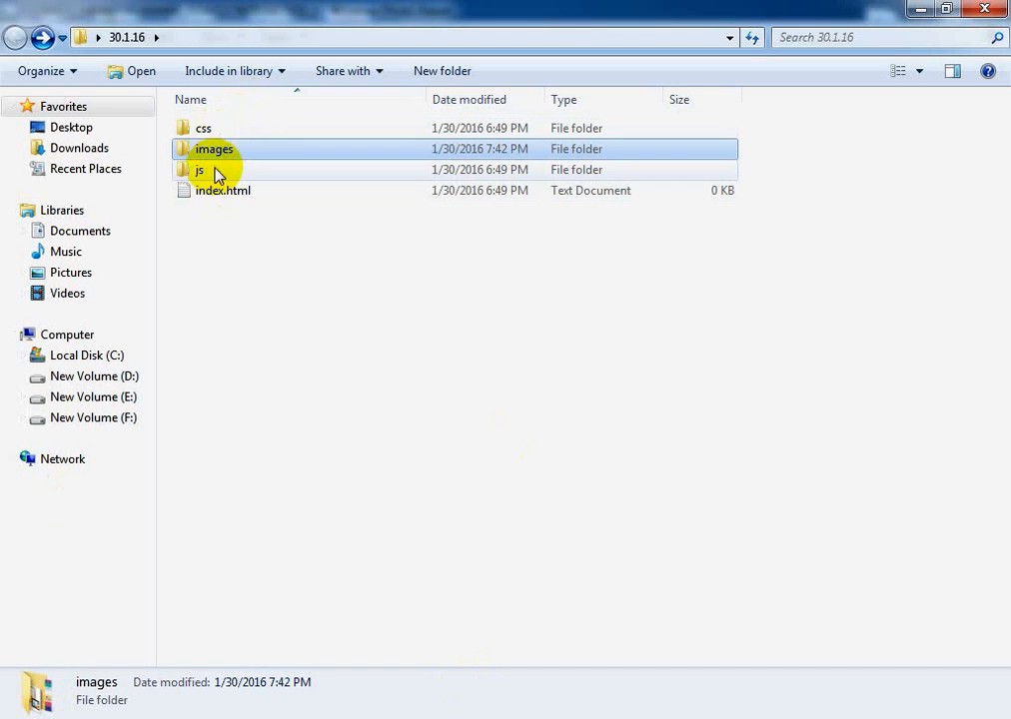
Dismiss the AutoPlay window and minimize the 30.1.16 folder windows and the photo viewer to show the desktop
click(919, 10)
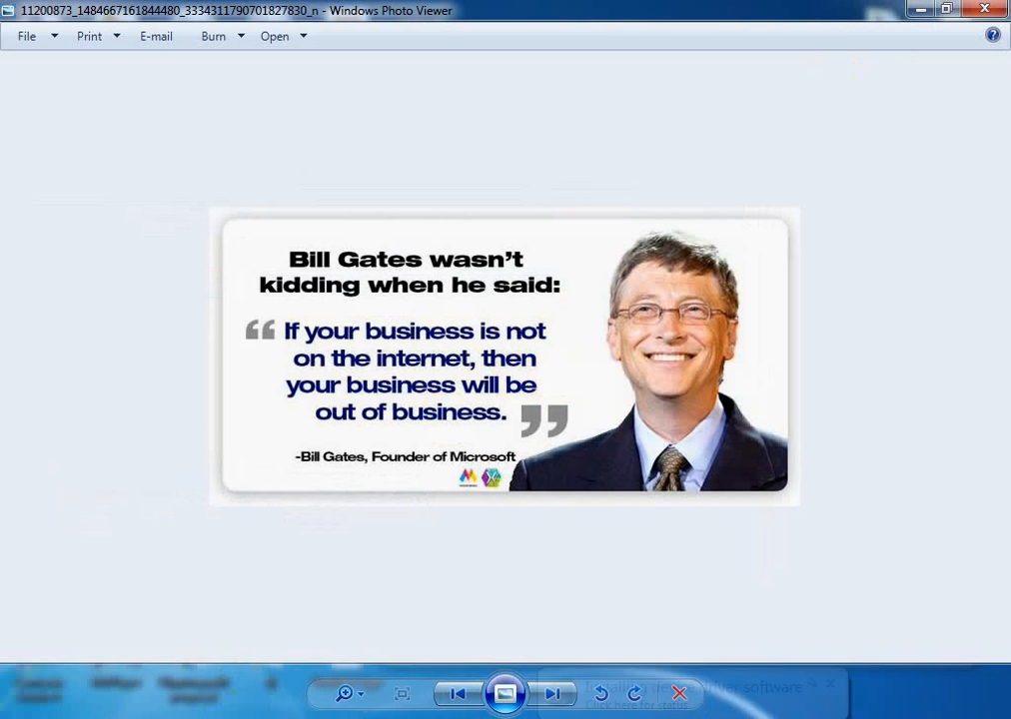
mouse_move(90, 705)
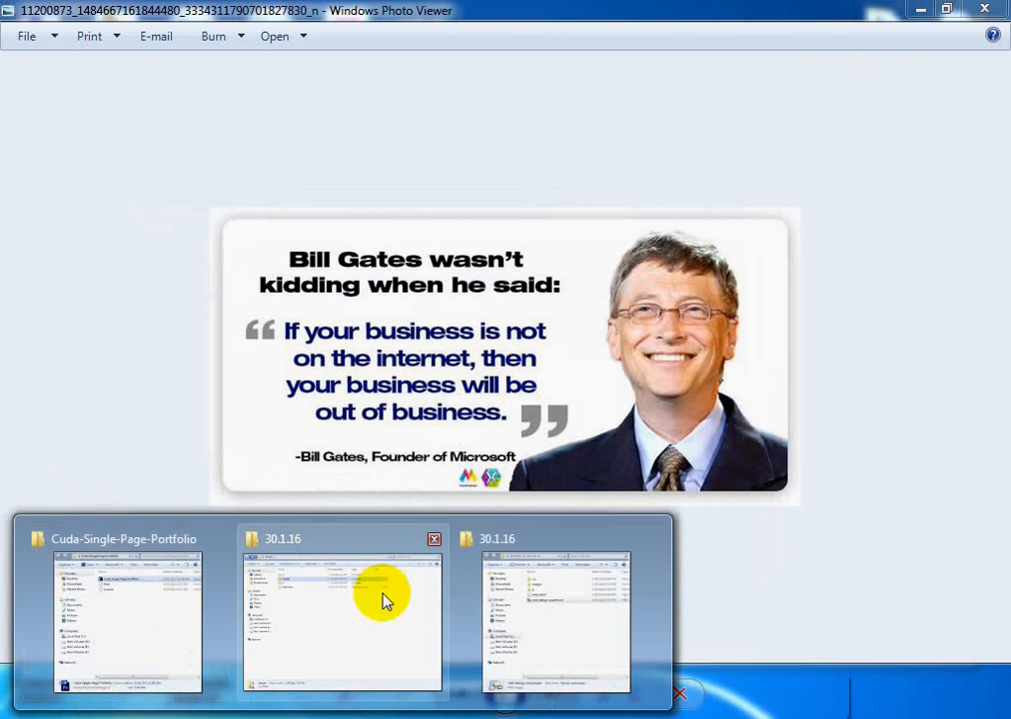
click(539, 613)
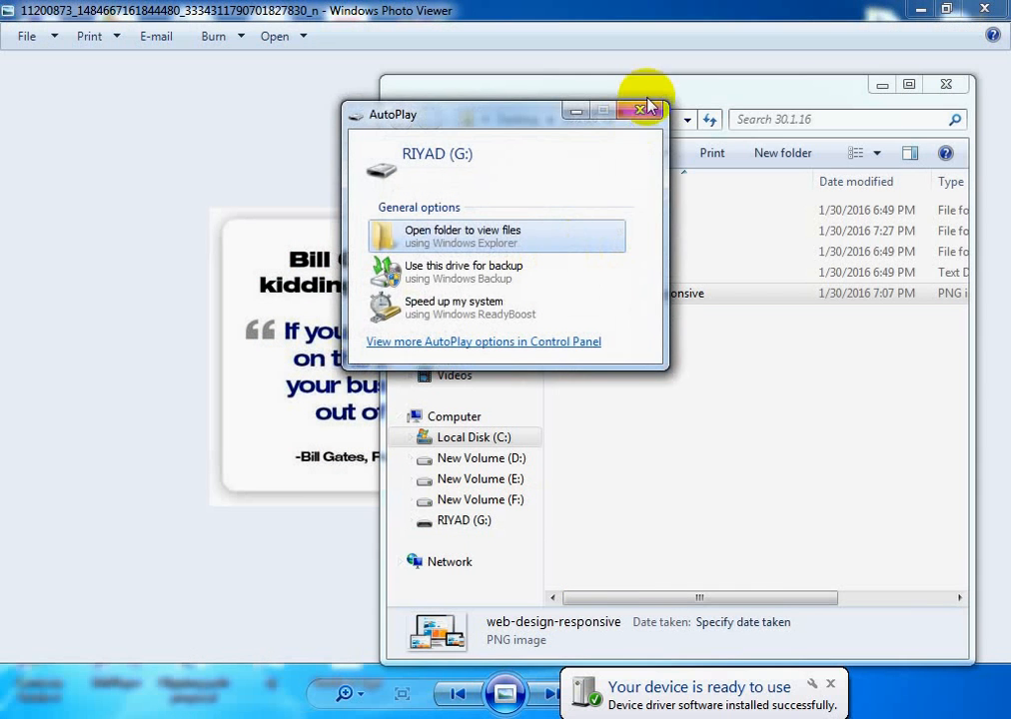
click(646, 112)
click(924, 10)
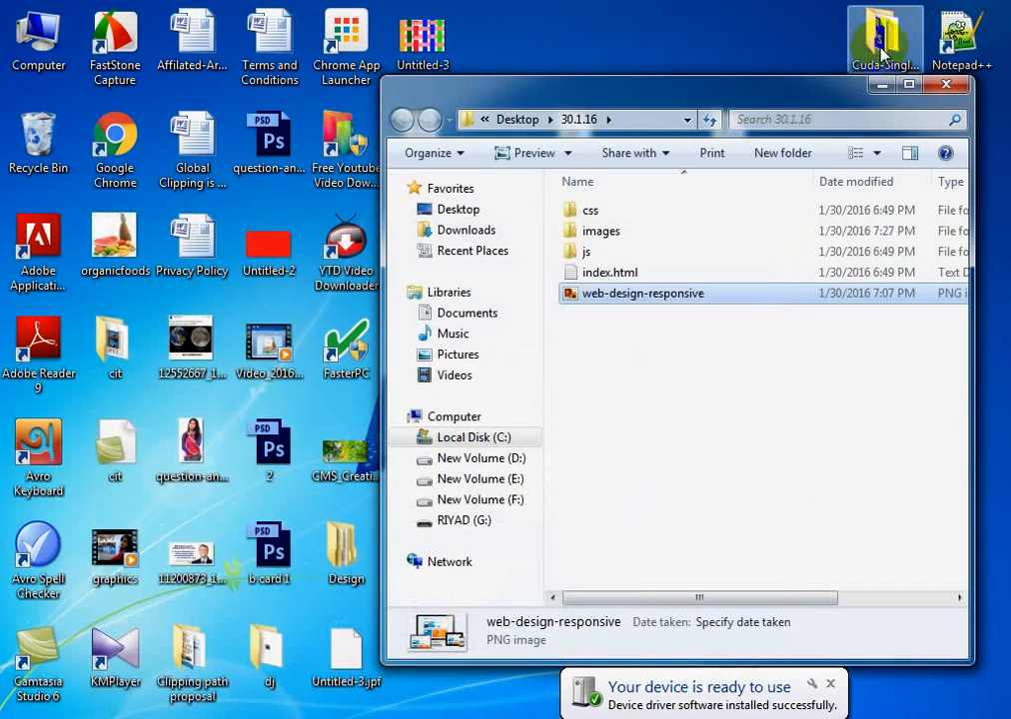
click(883, 90)
Open the Cuda Single Page Portfolio PSD from its desktop folder in Photoshop and accept the missing fonts notice
double_click(879, 35)
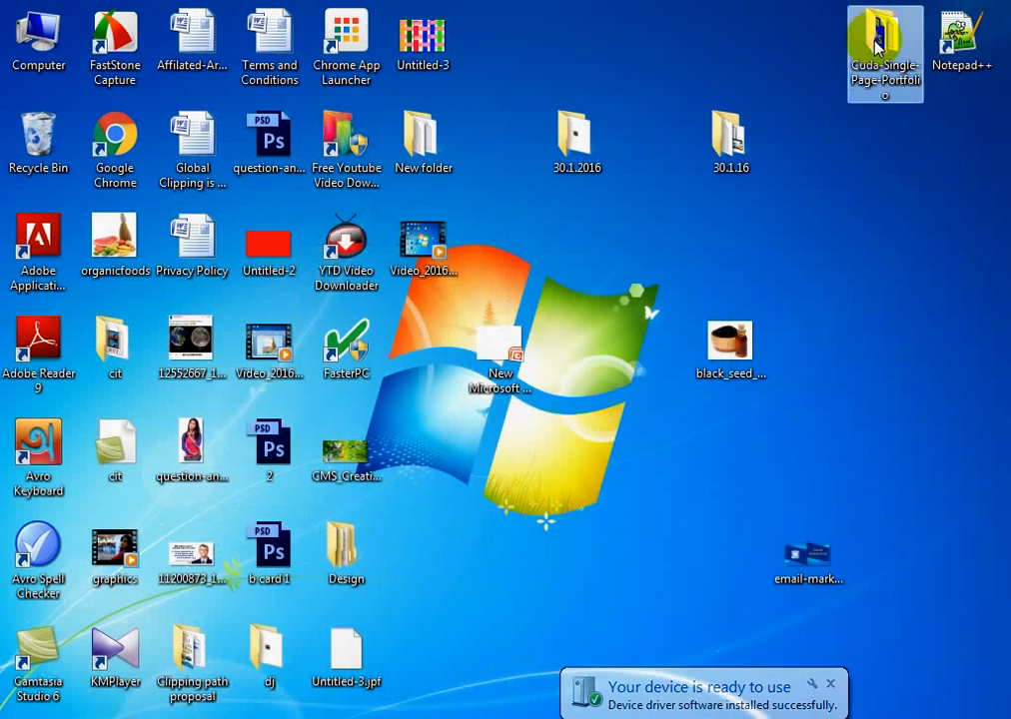
double_click(639, 161)
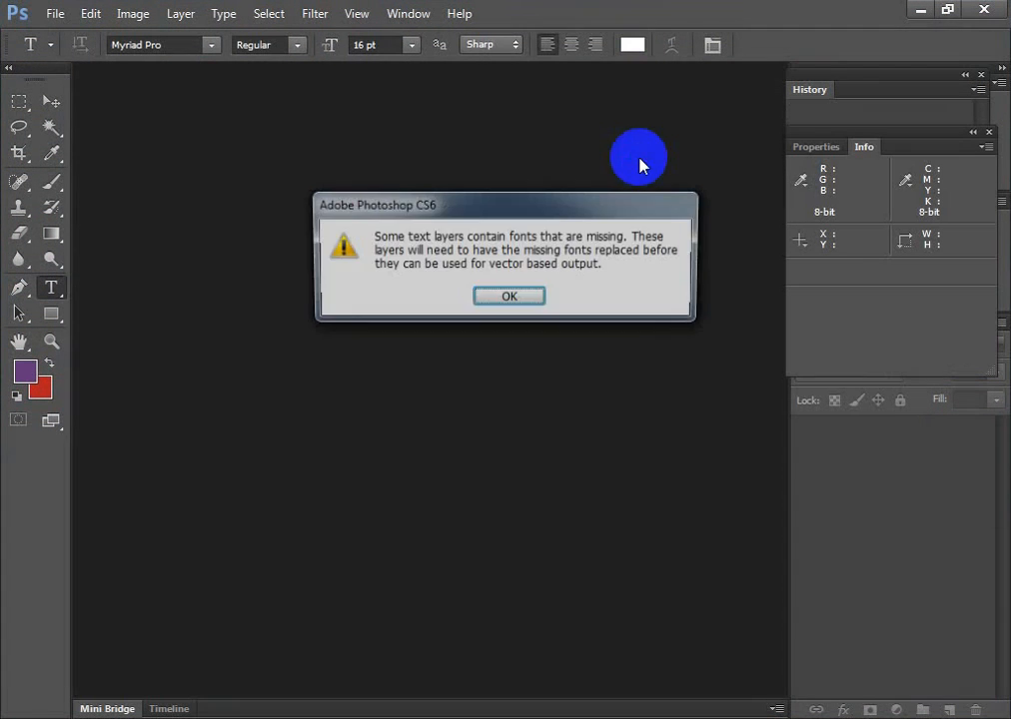
click(514, 296)
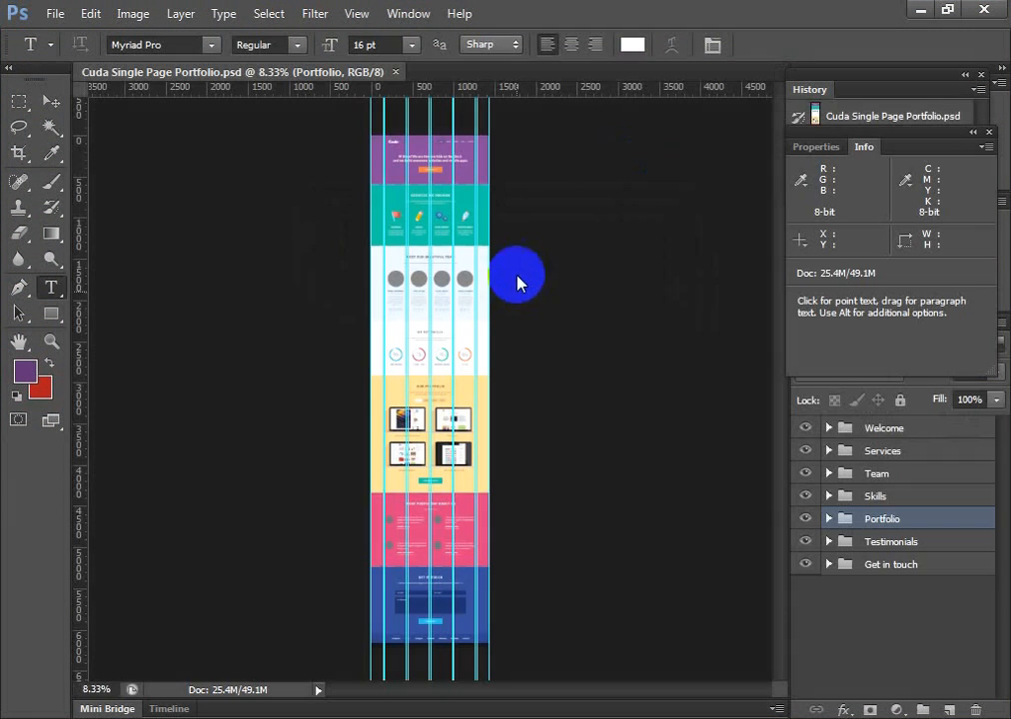
right_click(476, 92)
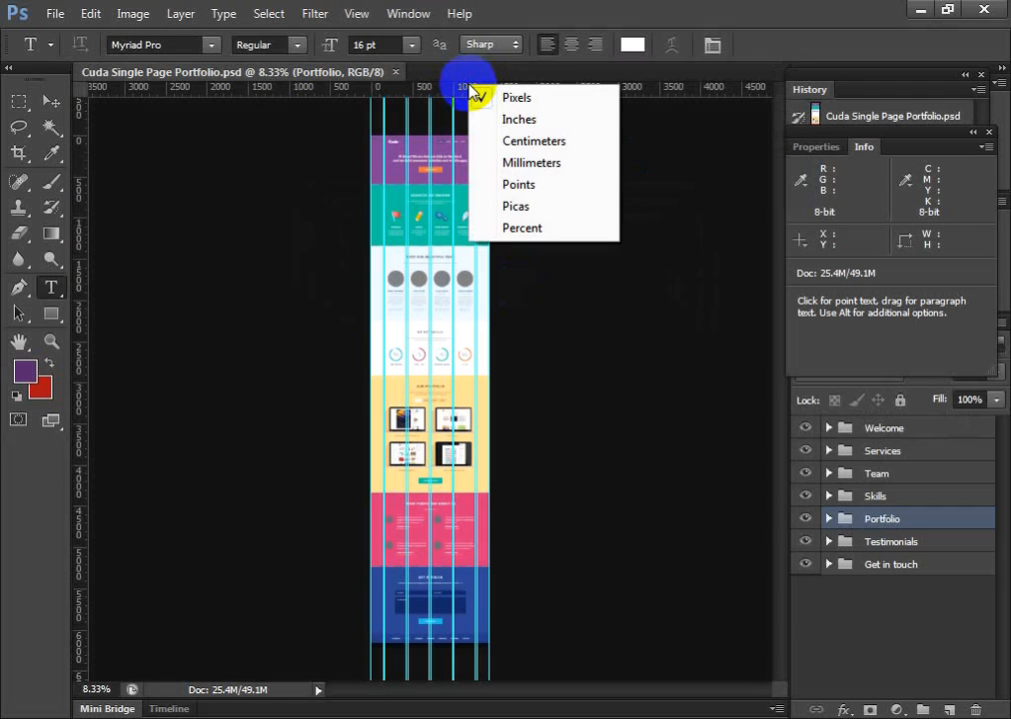
right_click(445, 97)
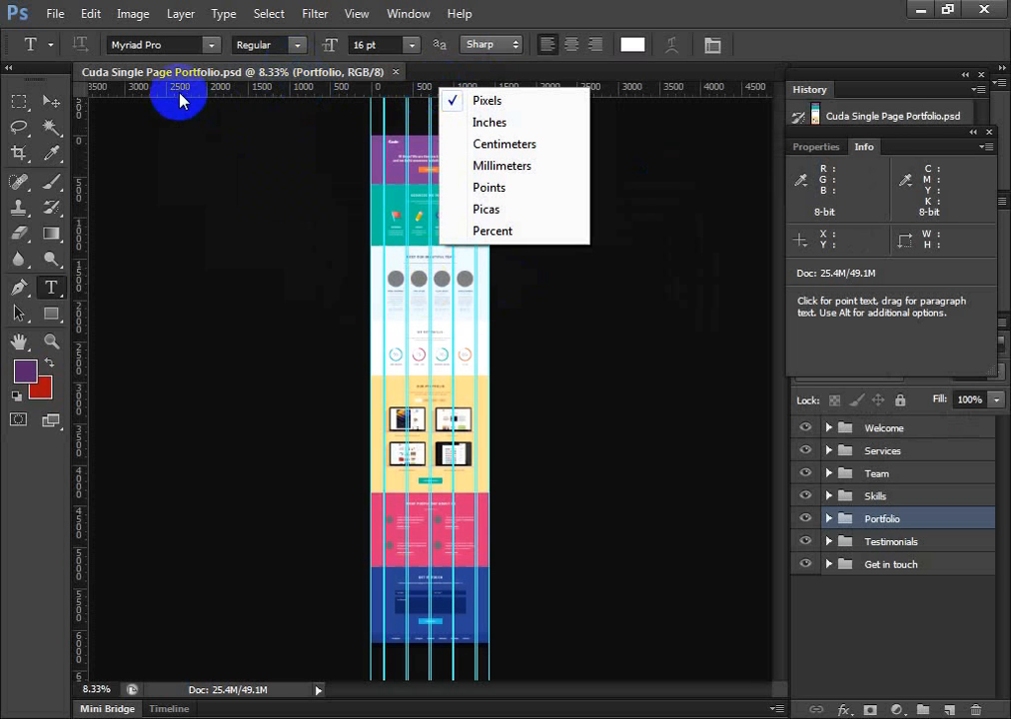
right_click(365, 78)
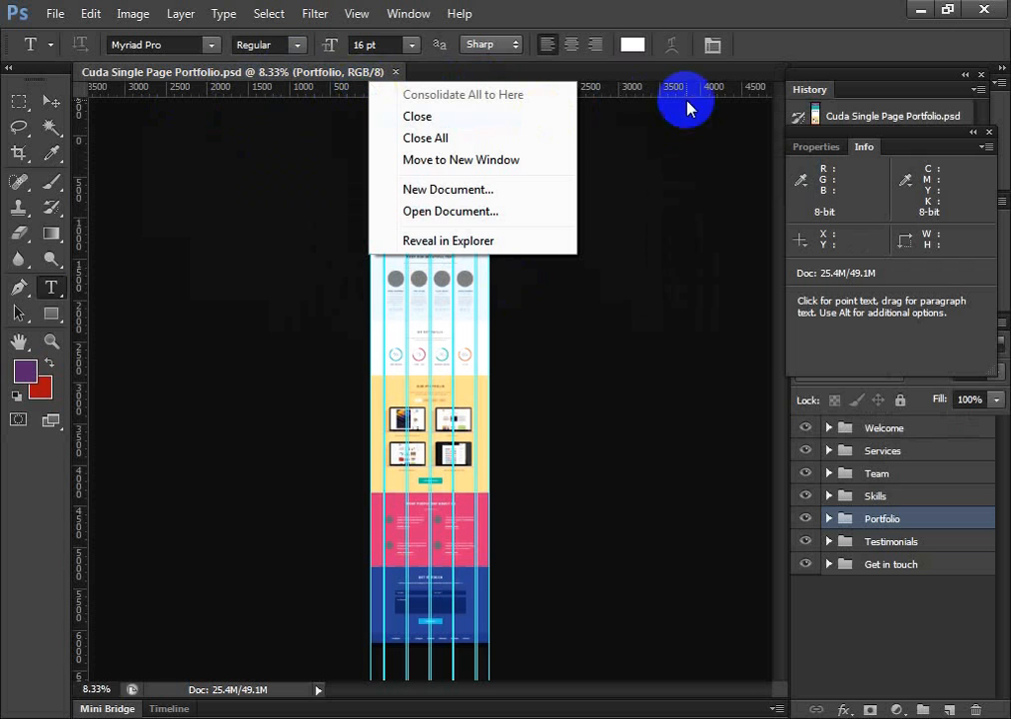
click(646, 92)
right_click(646, 92)
click(419, 14)
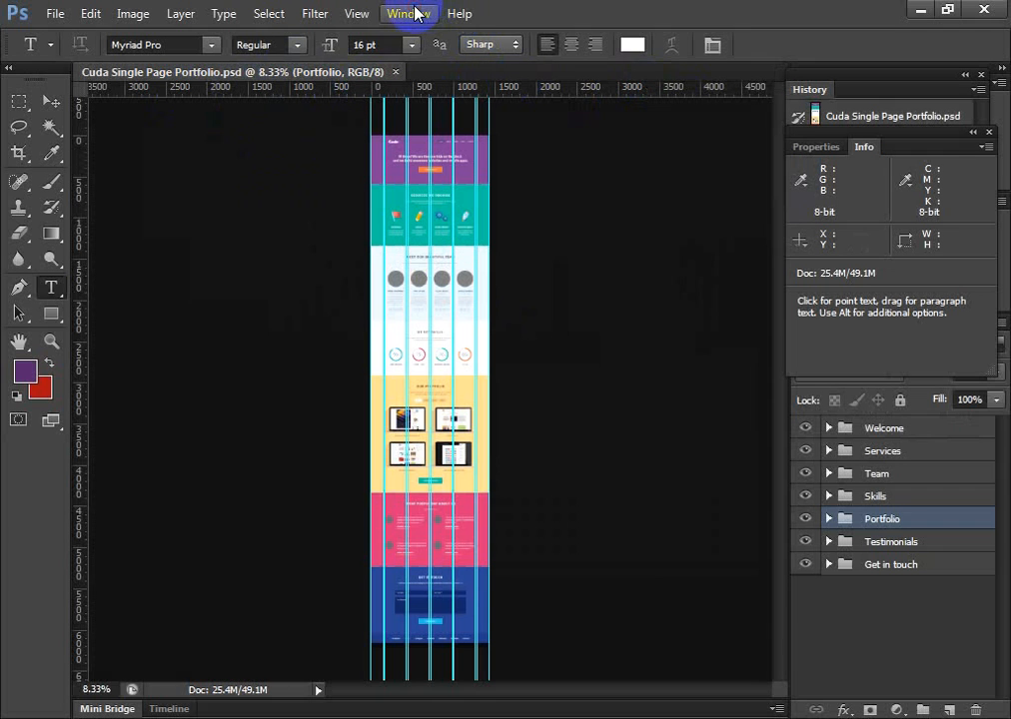
Switch the document's ruler units from pixels to inches and back to pixels
click(408, 15)
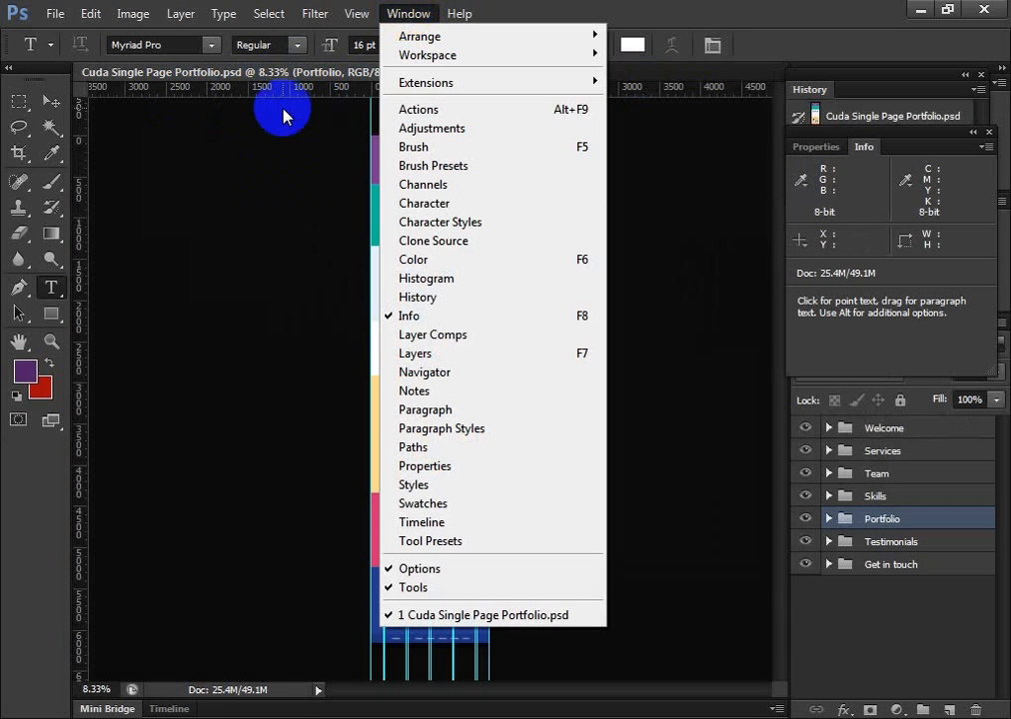
right_click(344, 86)
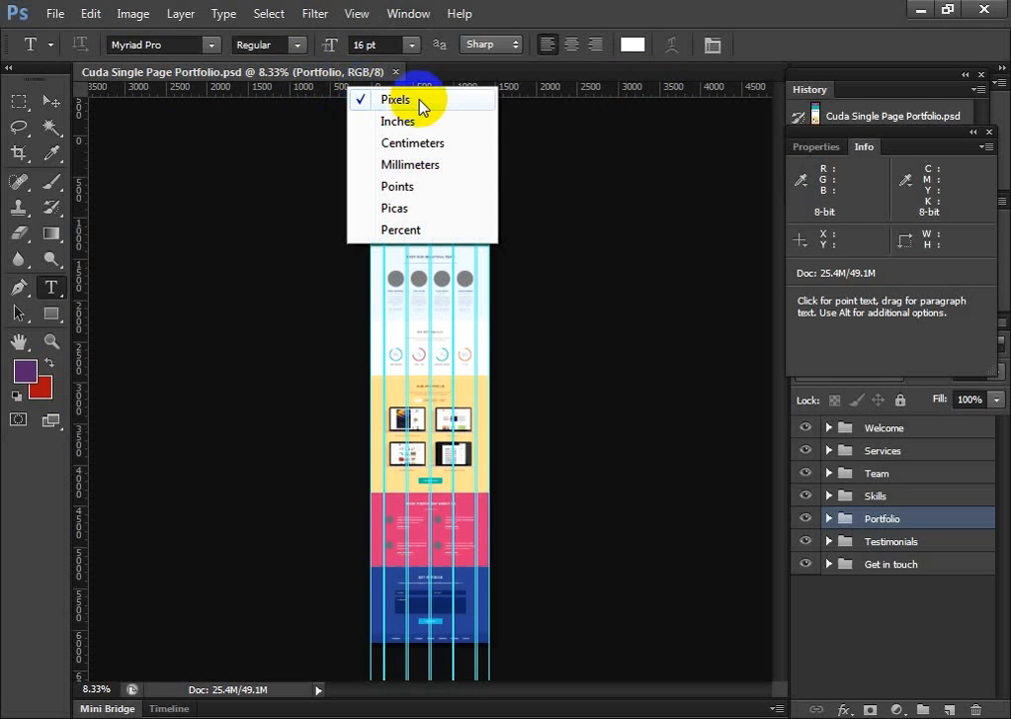
click(398, 122)
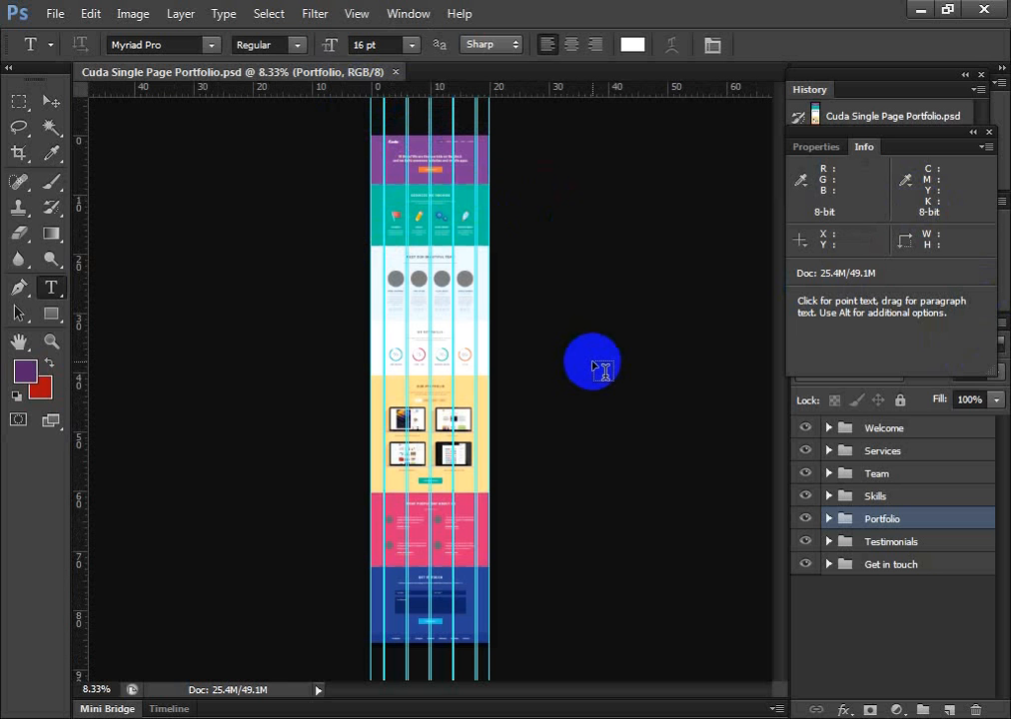
right_click(404, 95)
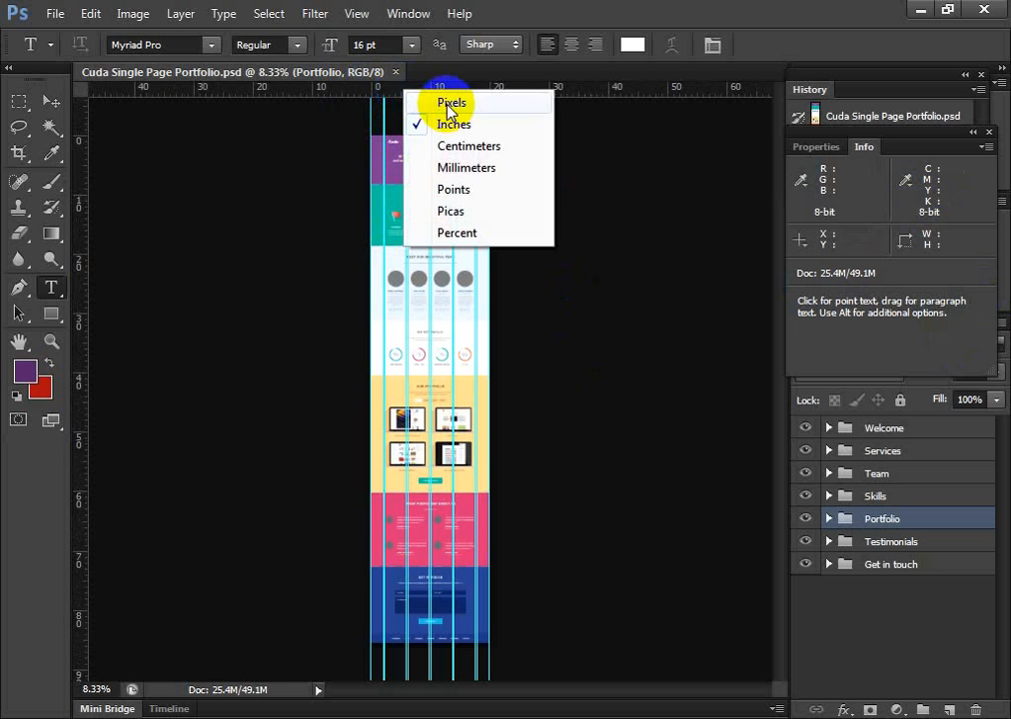
click(451, 104)
Close the Cuda Single Page Portfolio document, exit Photoshop and close the Cuda-Single-Page-Portfolio folder window
click(50, 101)
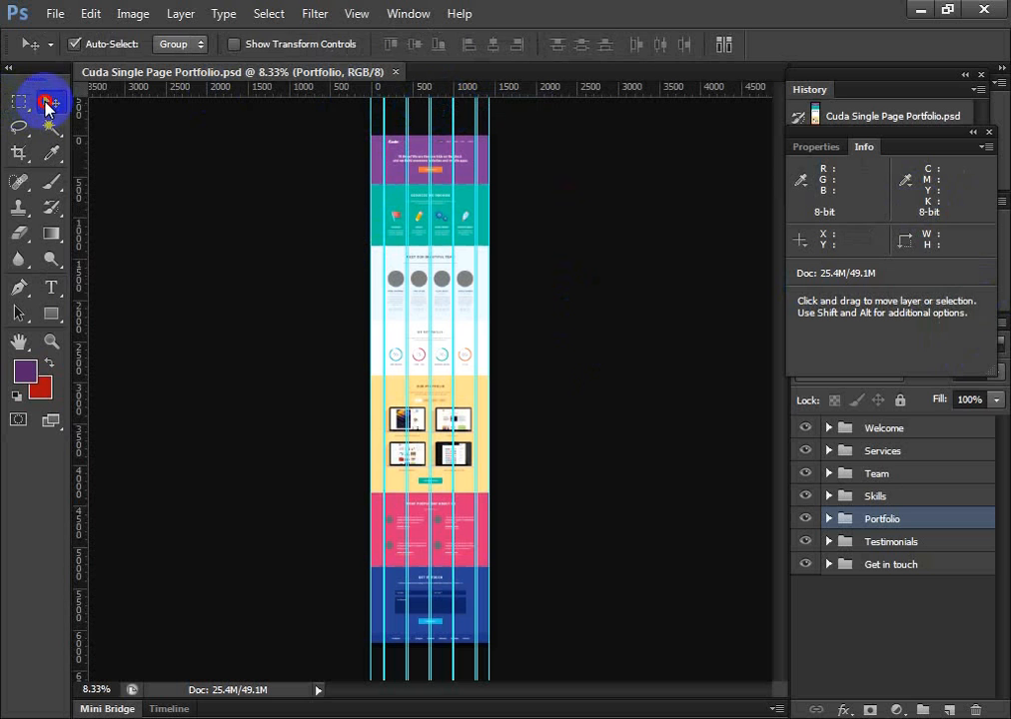
click(395, 72)
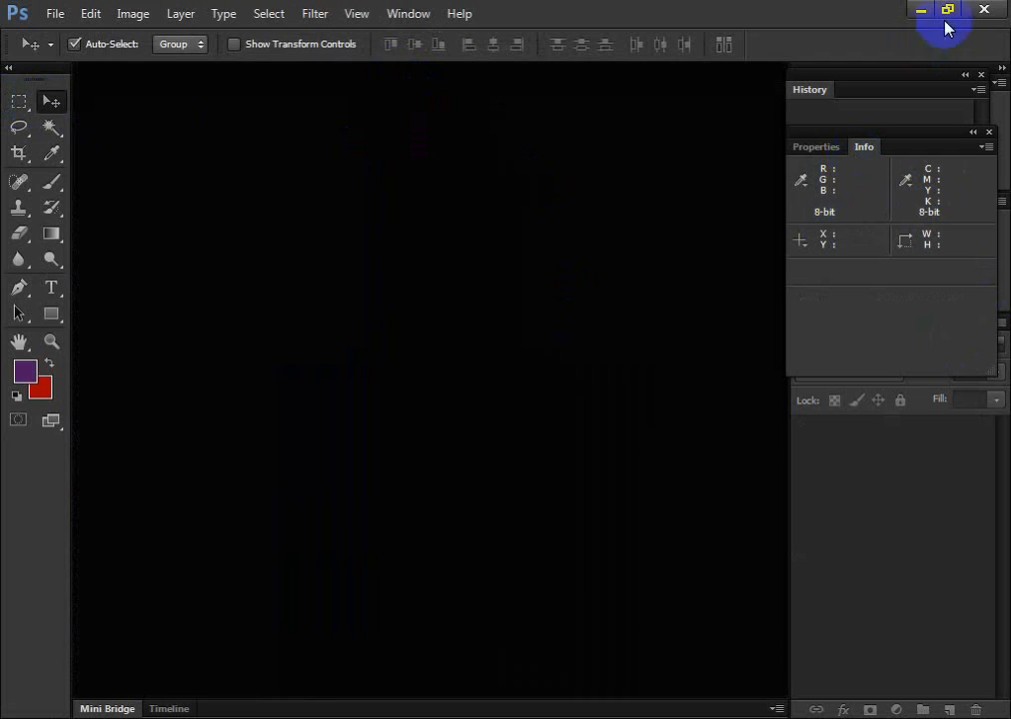
click(984, 17)
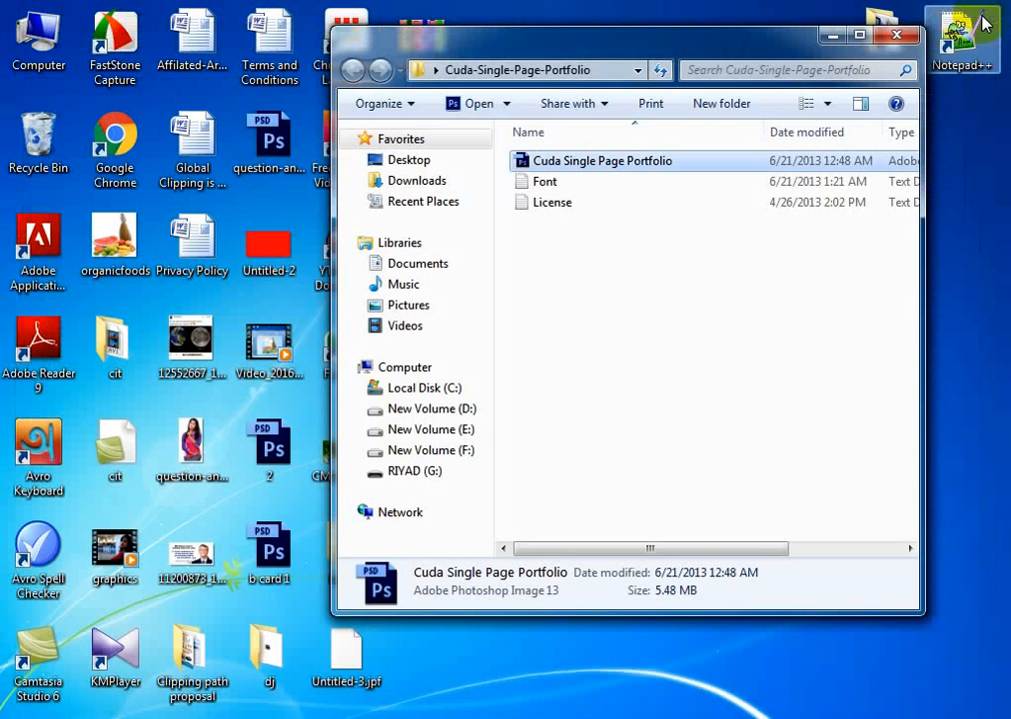
click(892, 34)
Send a copy of the Cuda-Single-Page-Portfolio folder from the desktop to the RIYAD (G:) drive
right_click(869, 35)
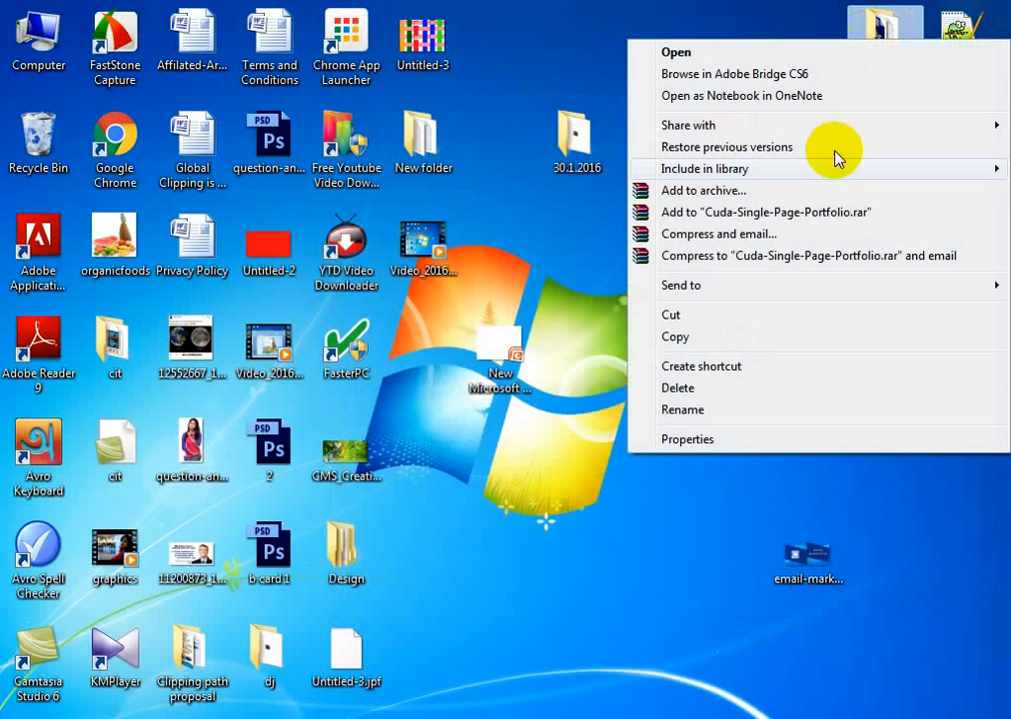
mouse_move(778, 298)
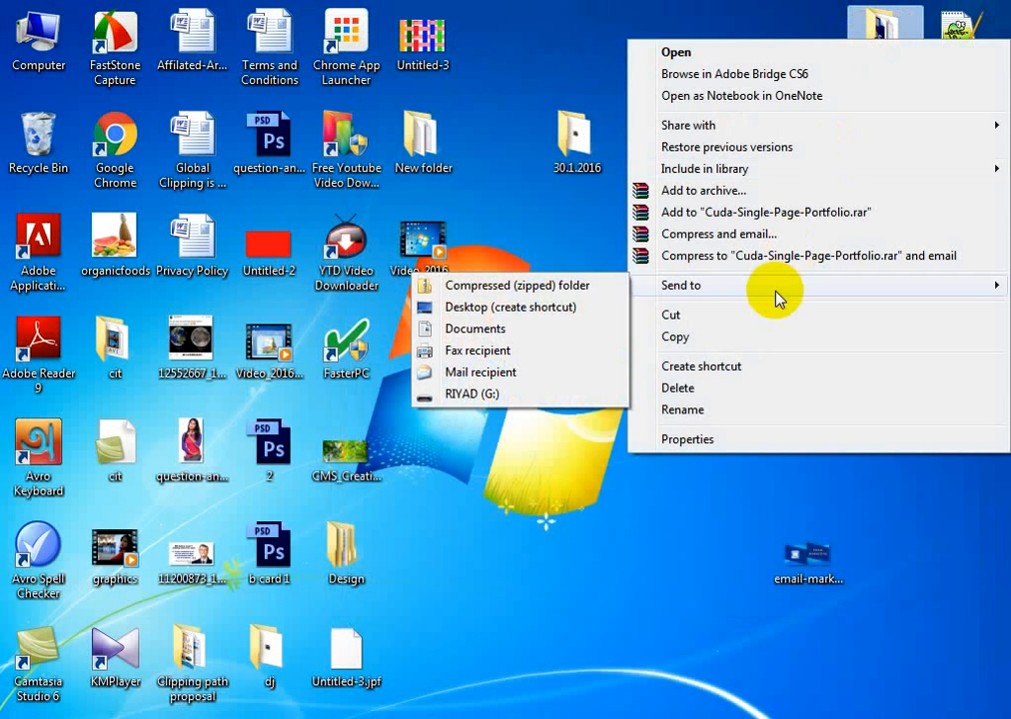
click(508, 396)
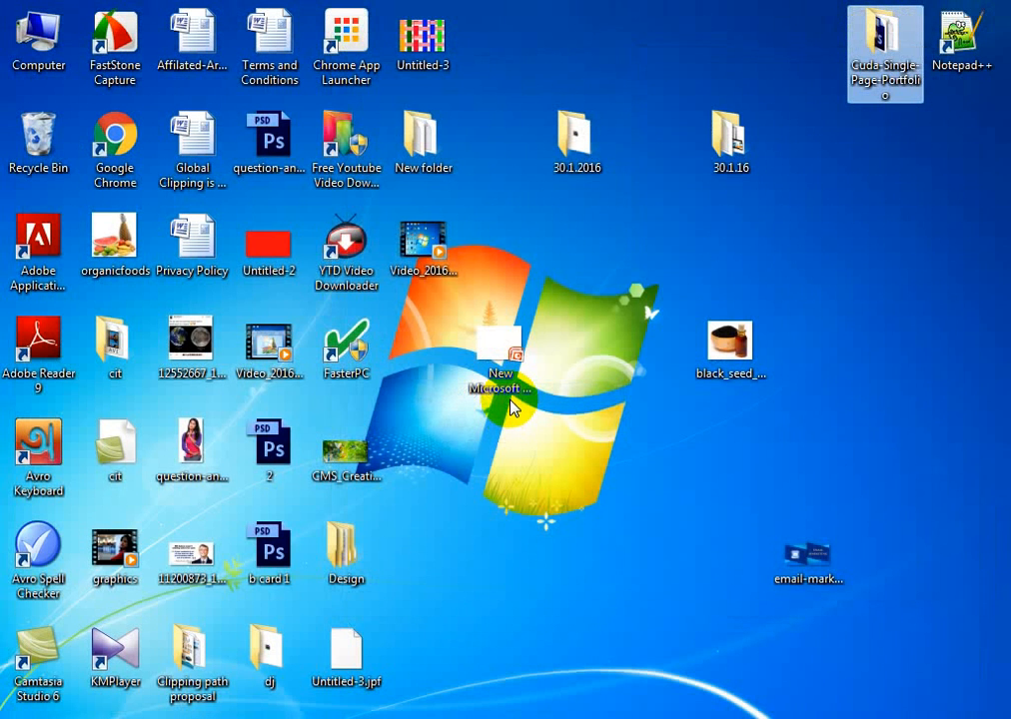